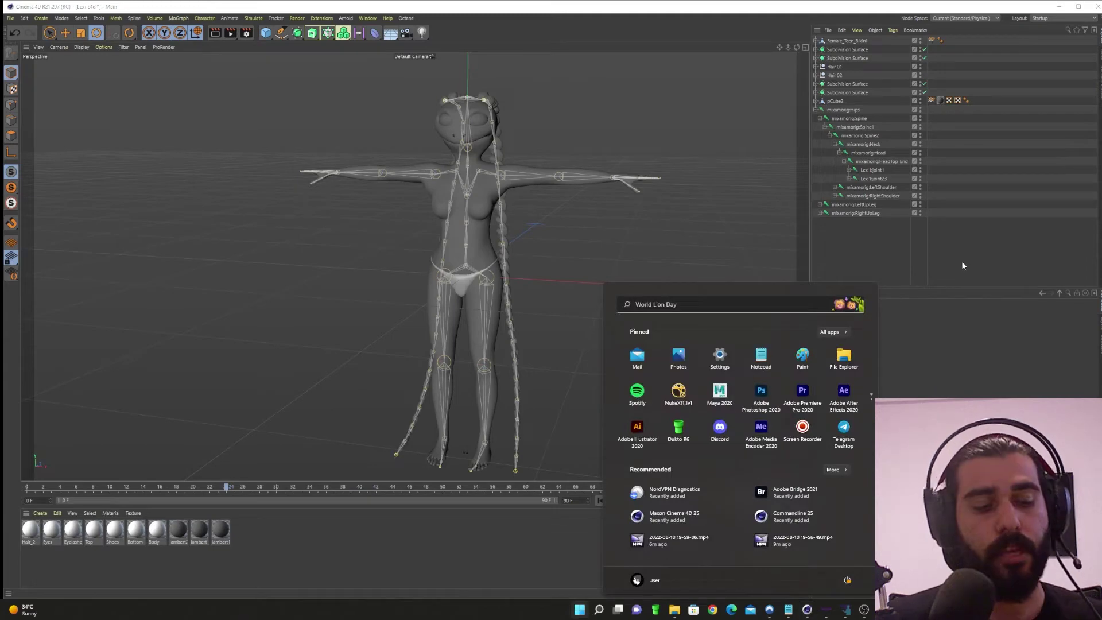
- Launch Marvelous Designer and submit the saved account login
type("mar")
key("Return")
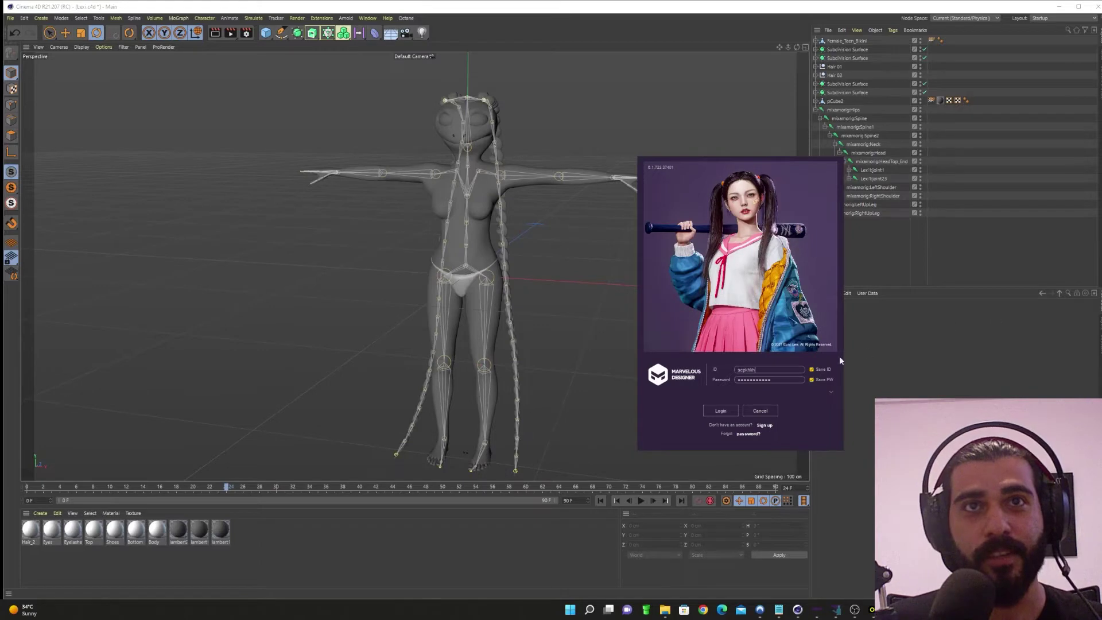
left_click(722, 412)
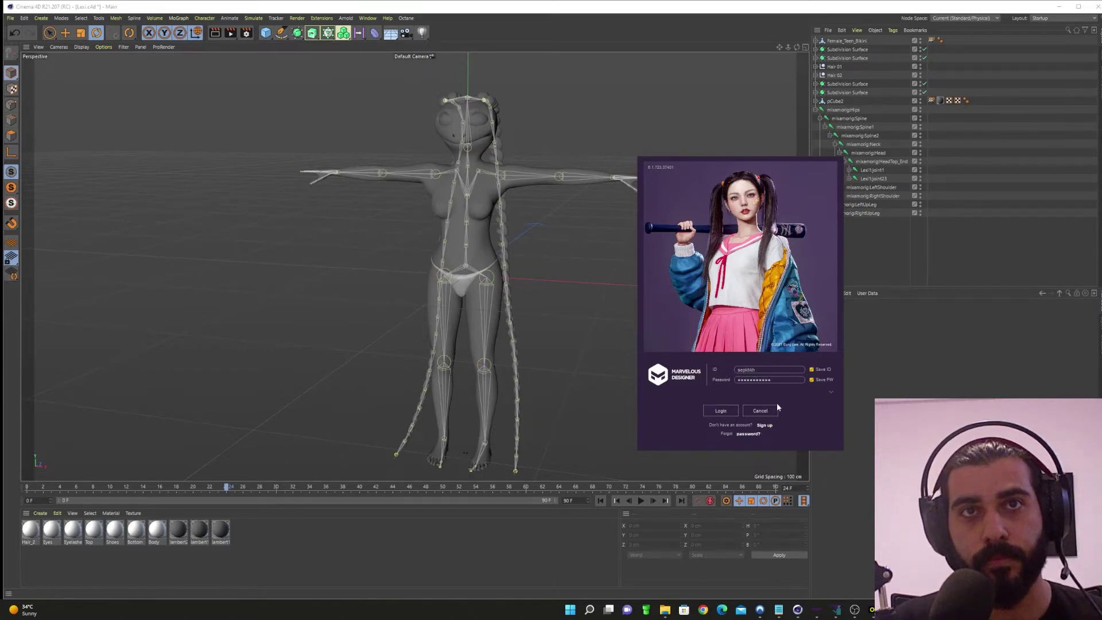
left_click(780, 379)
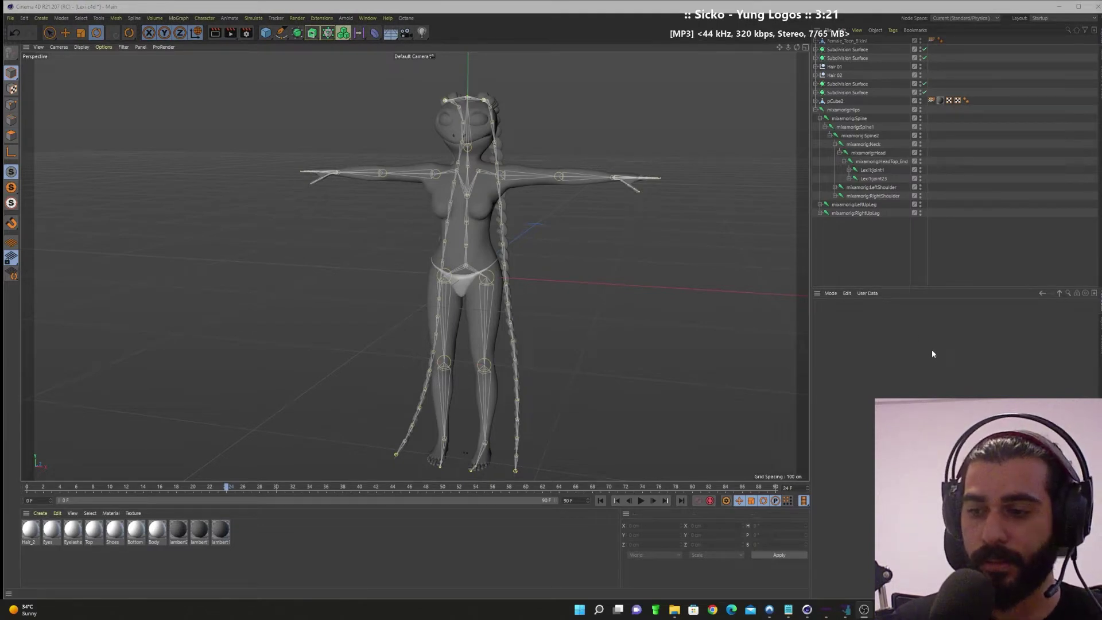
- Launch PureRef and move its empty board beside the viewport, above the webcam area
mouse_move(592, 292)
left_mouse_down("alt")
mouse_move(559, 296)
mouse_move(591, 310)
left_mouse_up("alt")
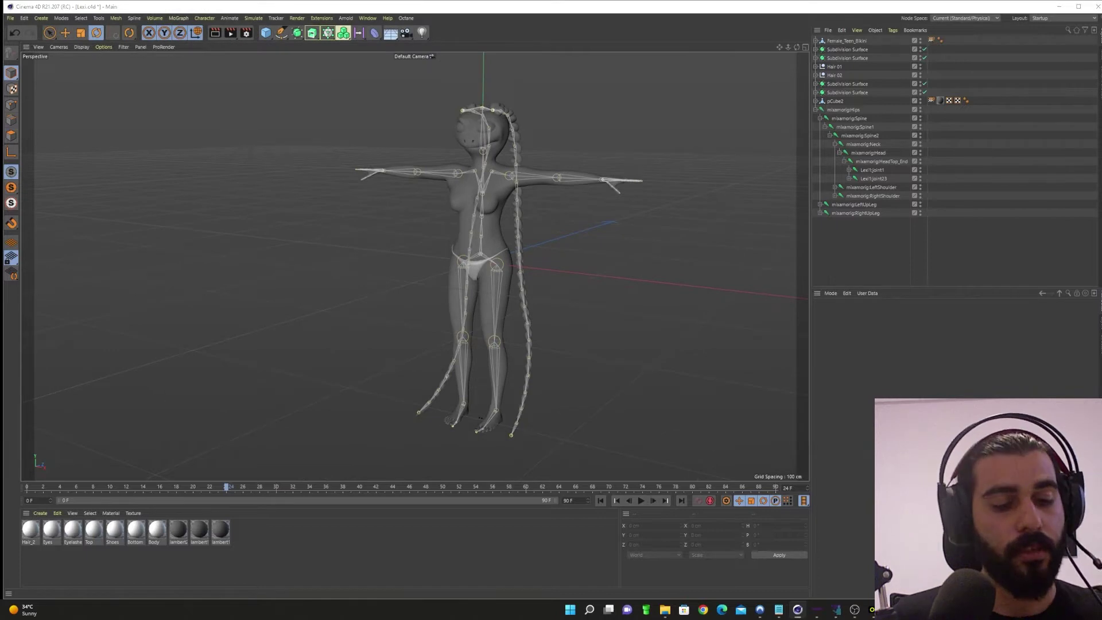
key("super")
type("pureref")
key("Return")
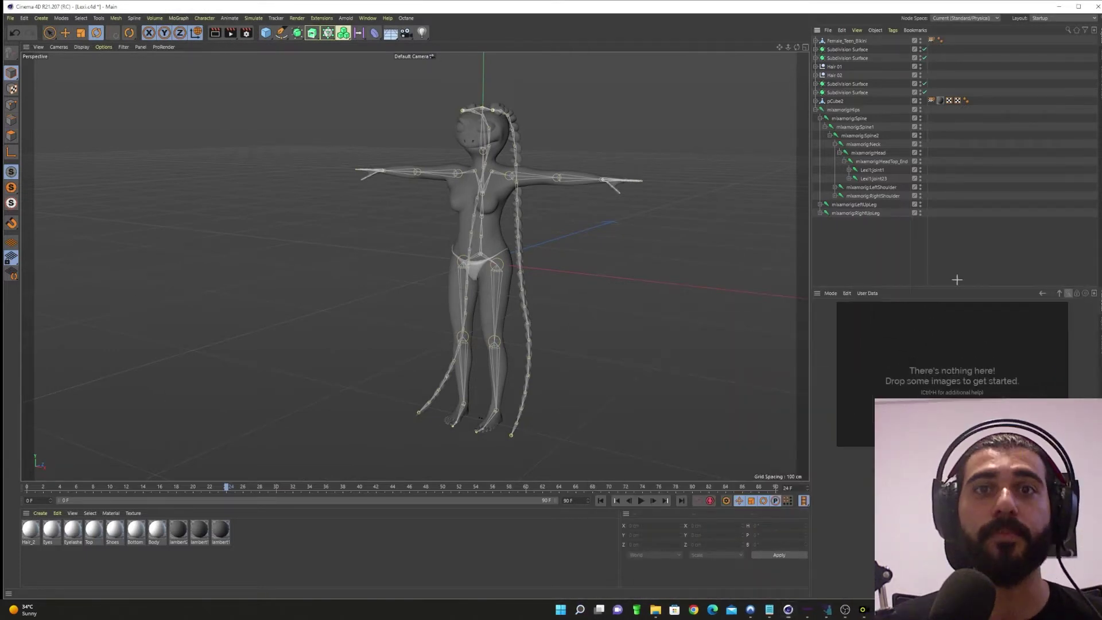
left_click_drag(961, 386, 996, 329)
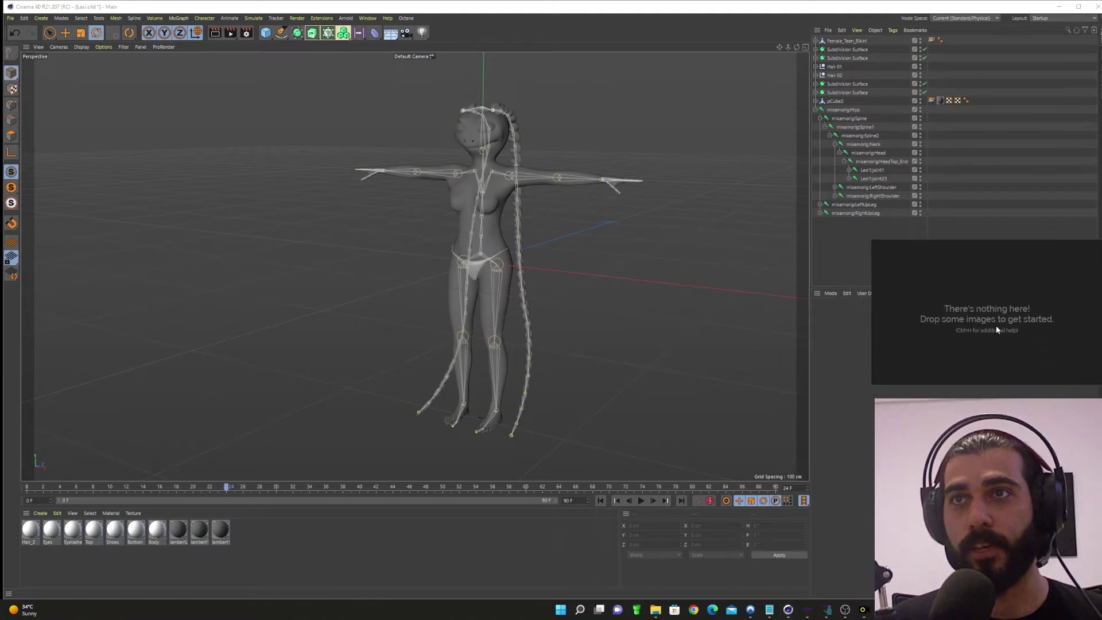
right_click_drag(996, 326, 995, 334)
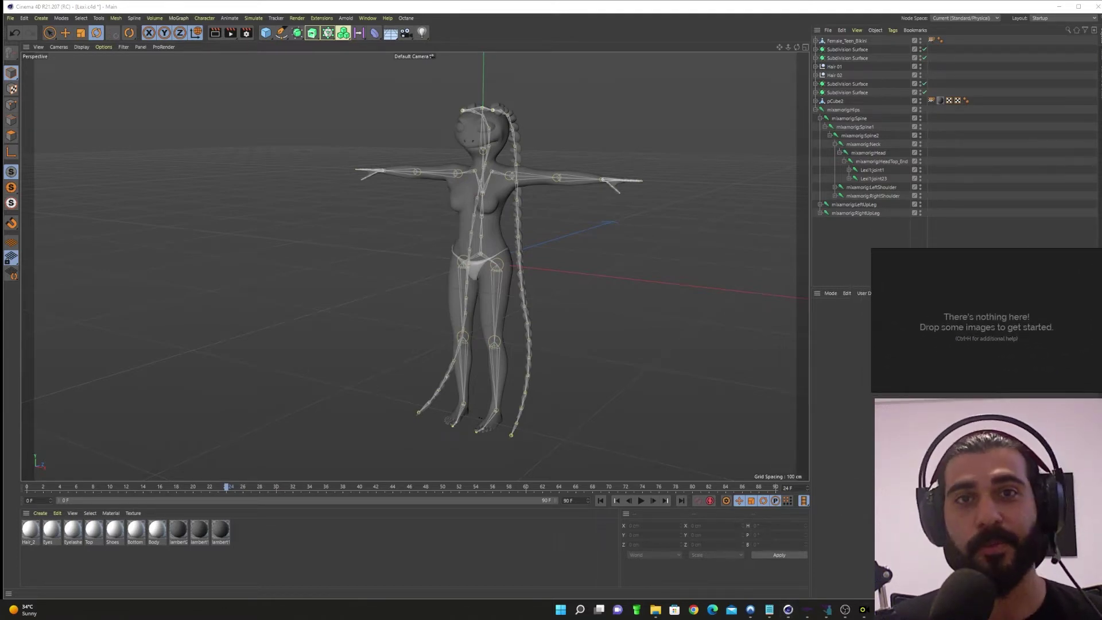
- Try to copy the Lexi Concept.png image from the photo viewer, and close the viewer
key("alt+Tab")
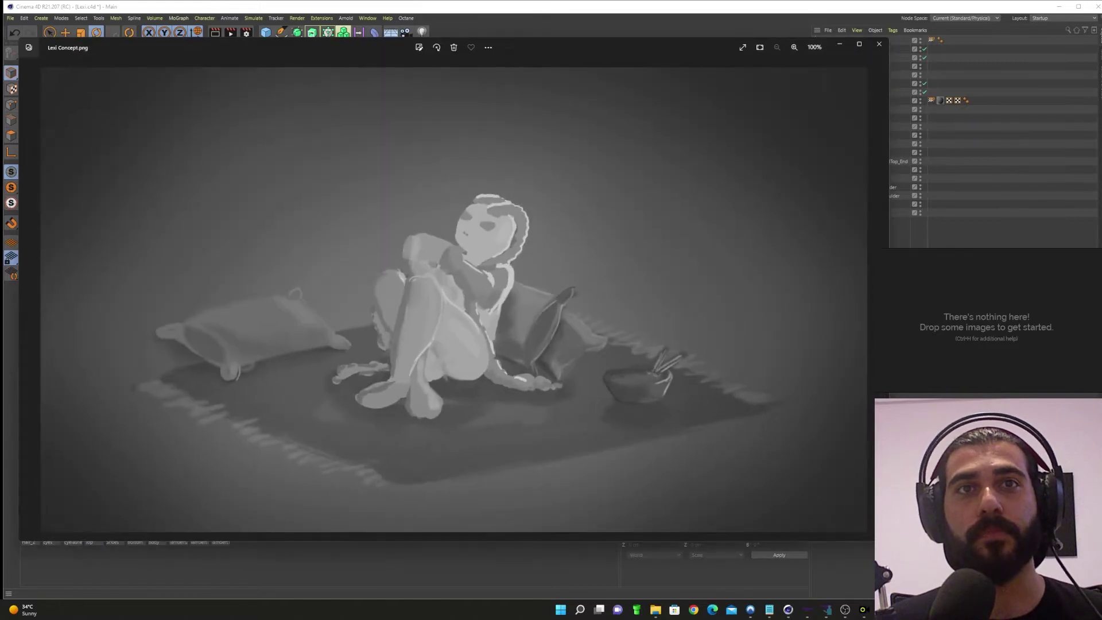
right_click(564, 310)
left_click(592, 351)
left_click(879, 44)
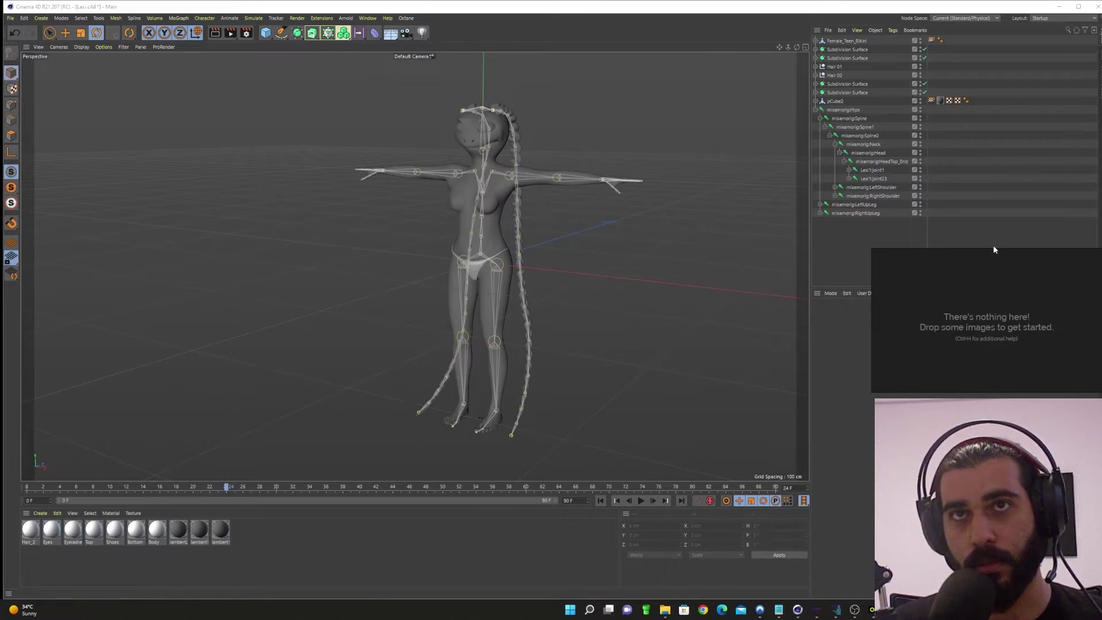
- Enlarge the PureRef board and open Lexi Concept.png from the Lexi project's Saves folder
left_click_drag(871, 249, 850, 241)
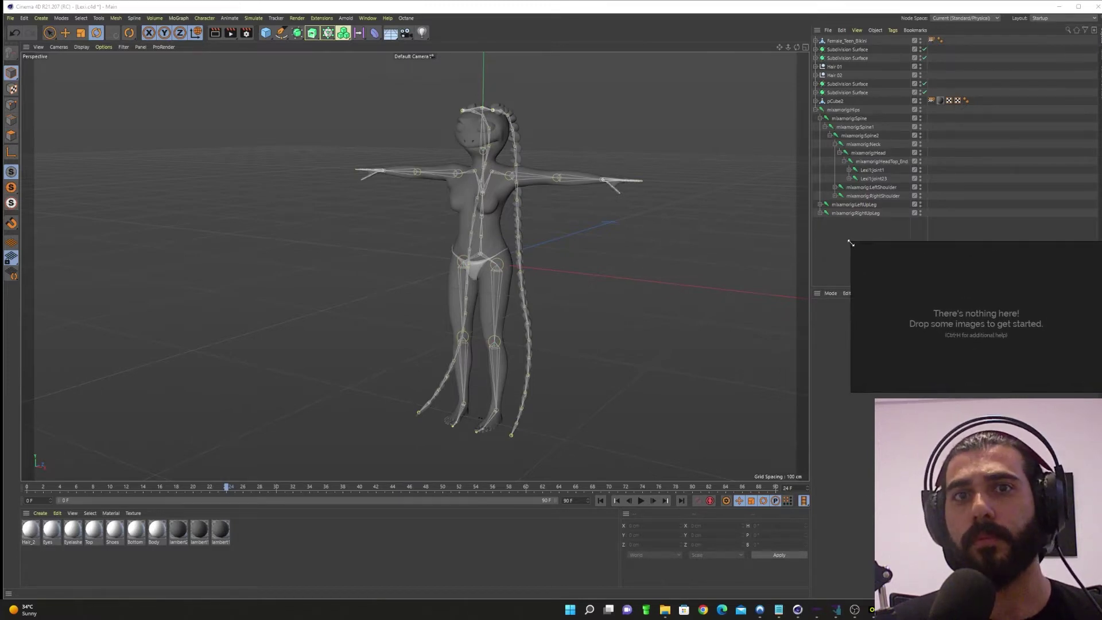
left_click_drag(852, 391, 822, 408)
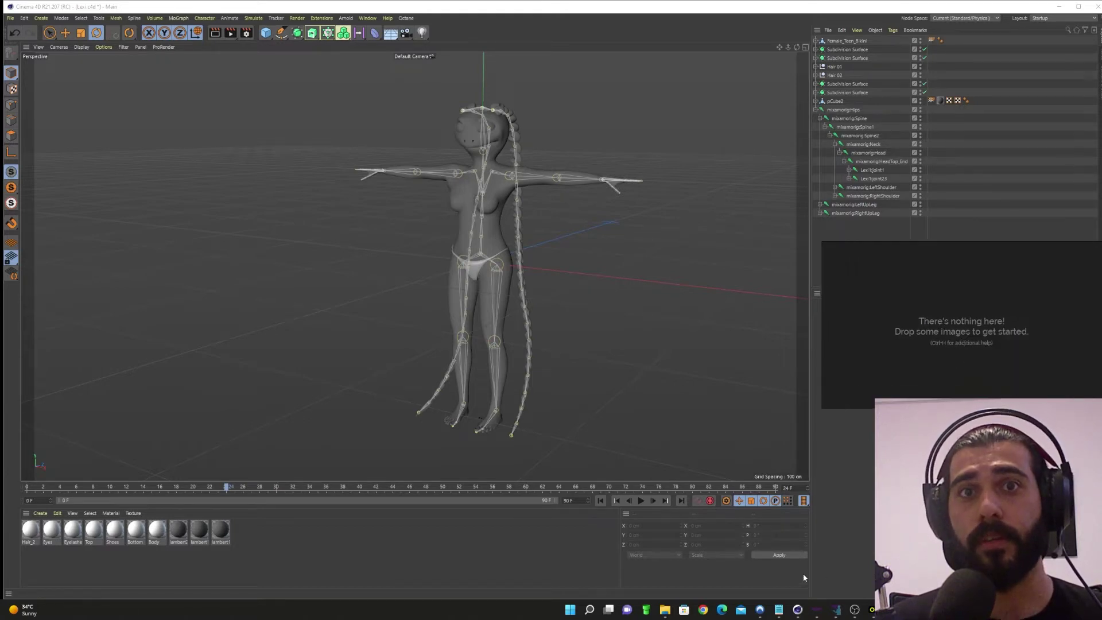
left_click(665, 609)
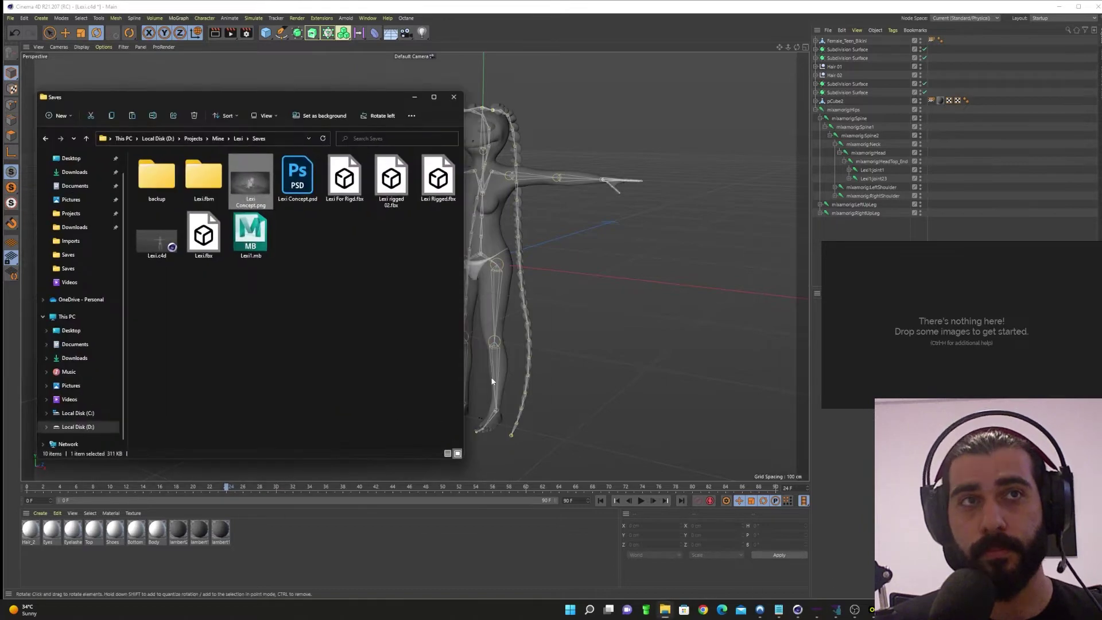
double_click(233, 178)
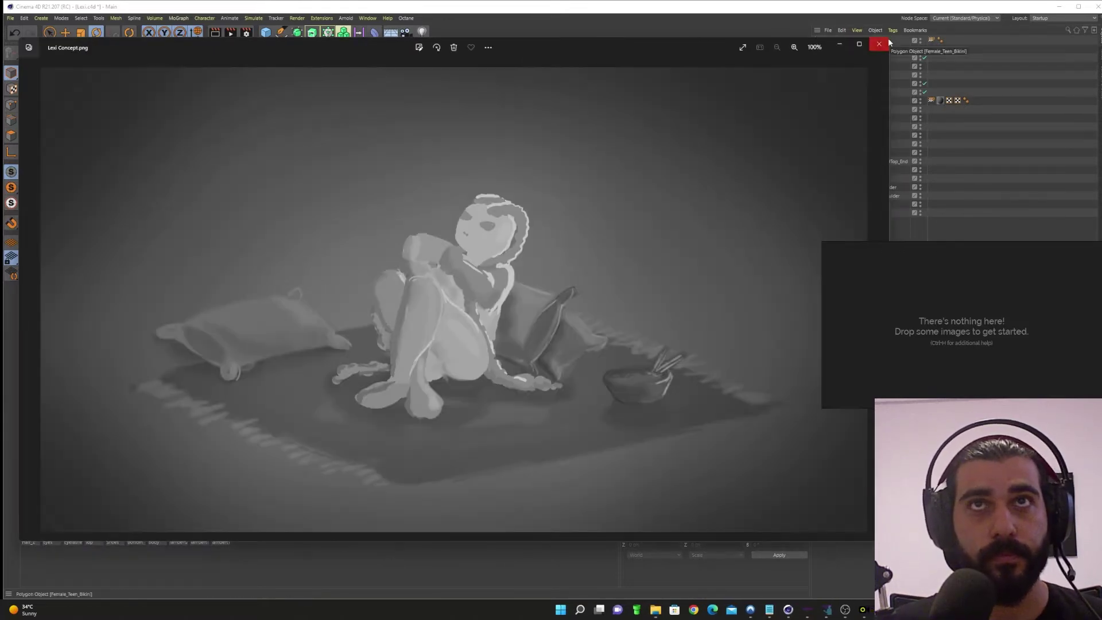
- Capture the concept image in a screen snip, paste it onto the PureRef board, and put away the image and folder windows
left_click_drag(892, 39, 20, 522)
key("super+shift+s")
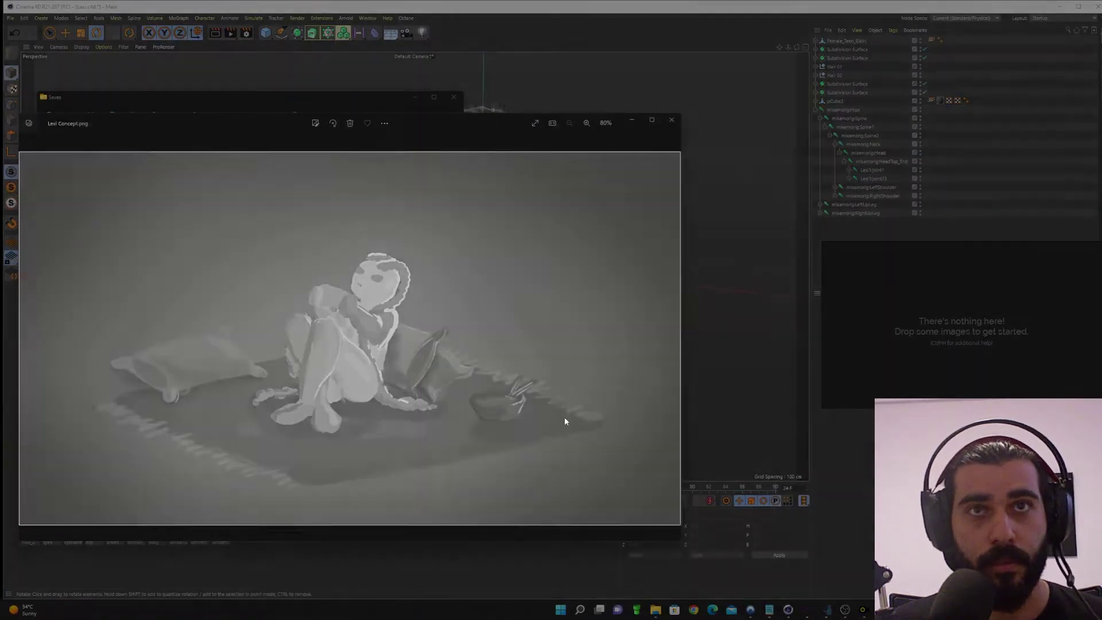
key("ctrl+v")
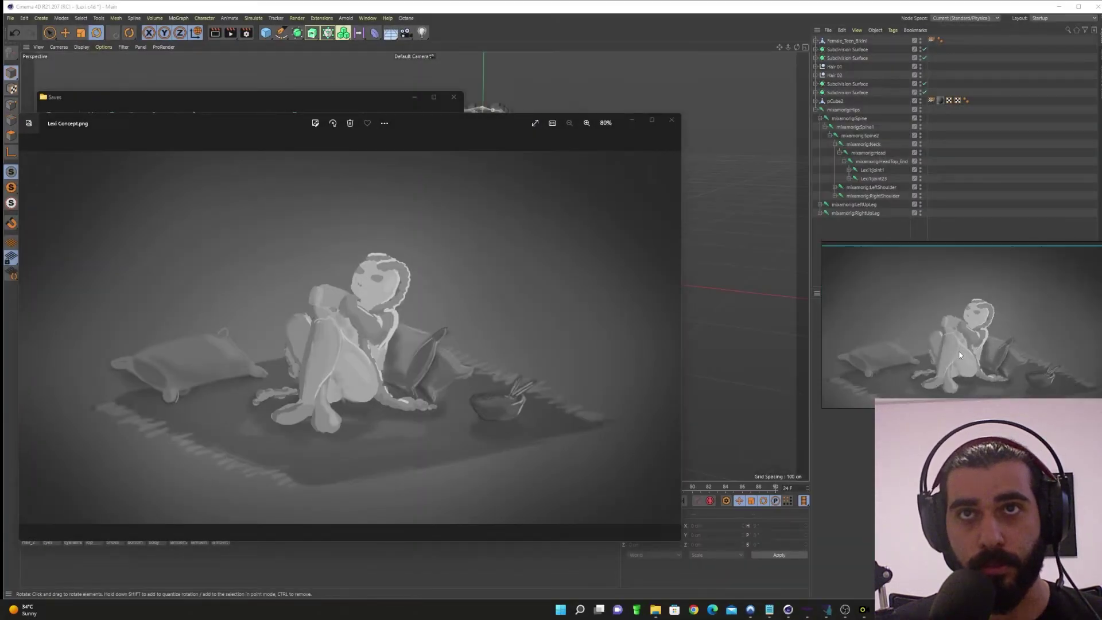
left_click(671, 119)
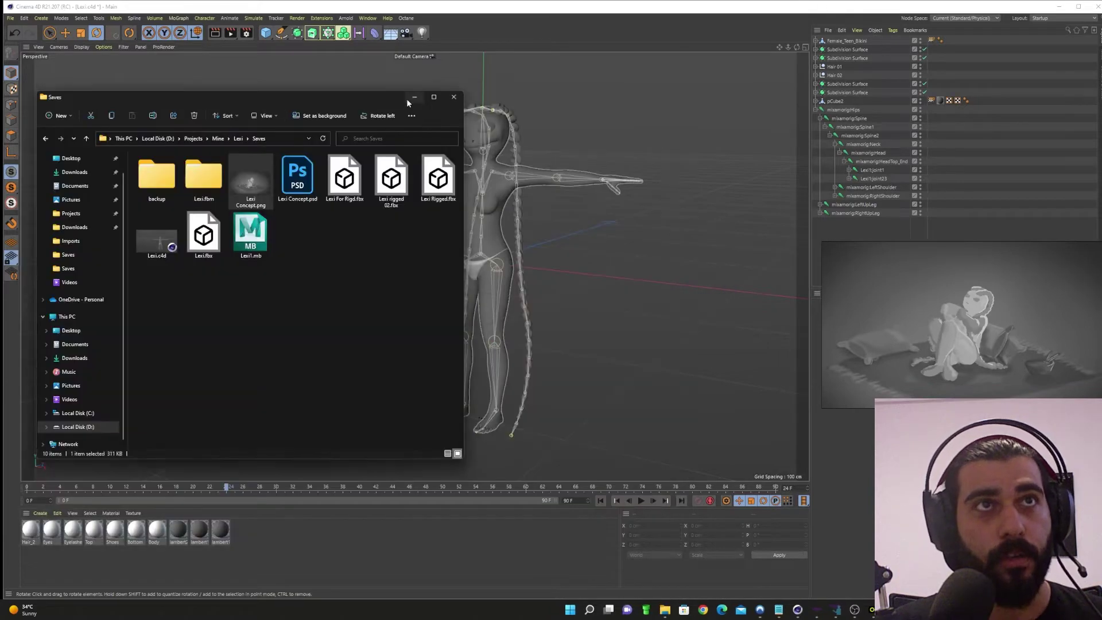
left_click(410, 98)
- Examine the rigged character and her braids from several angles, checking the Hair 02 object in the scene
right_click_drag(542, 307, 533, 285, "alt")
middle_click_drag(533, 285, 511, 324, "alt")
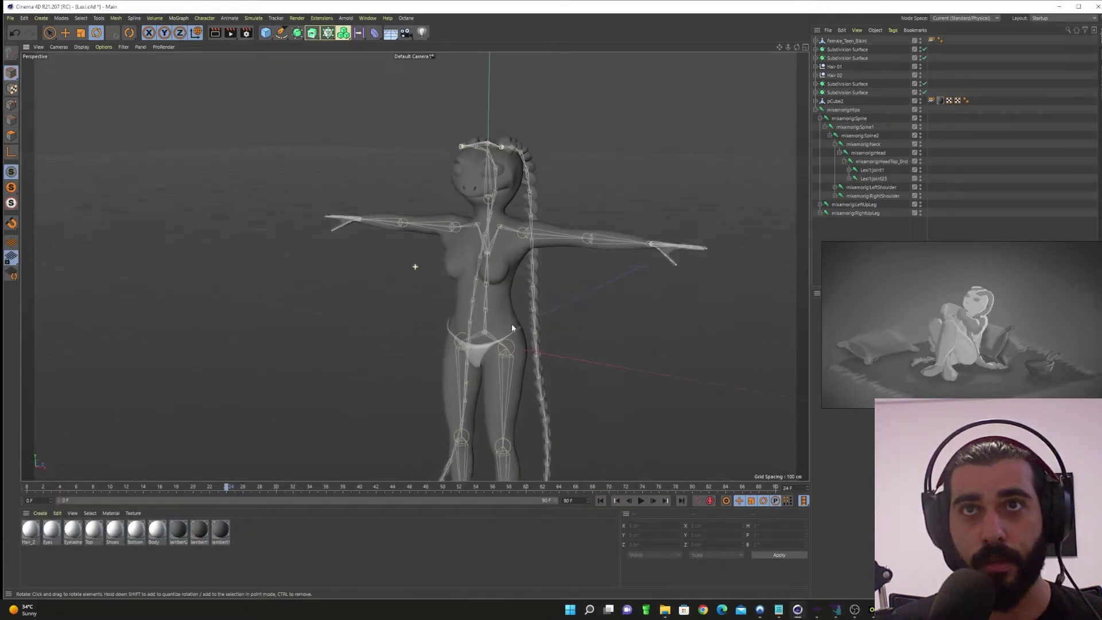
right_click_drag(512, 324, 571, 276, "alt")
middle_click_drag(570, 276, 542, 309, "alt")
left_click_drag(544, 287, 440, 307, "alt")
left_click(497, 255)
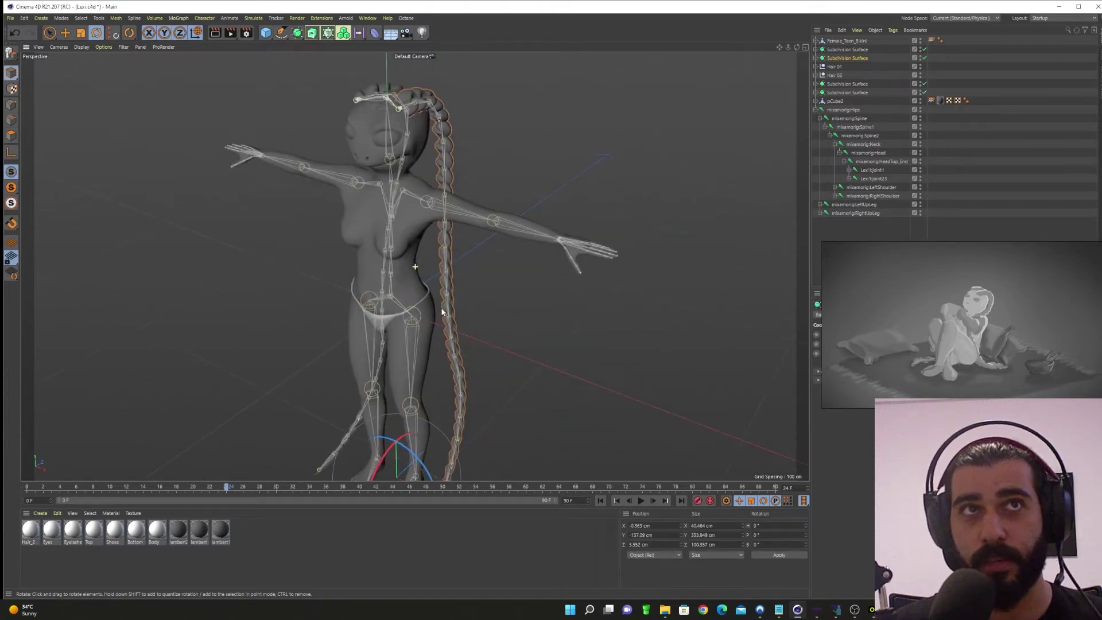
left_click(834, 75)
left_click_drag(463, 218, 459, 188, "alt")
scroll(645, 405, "down", 1)
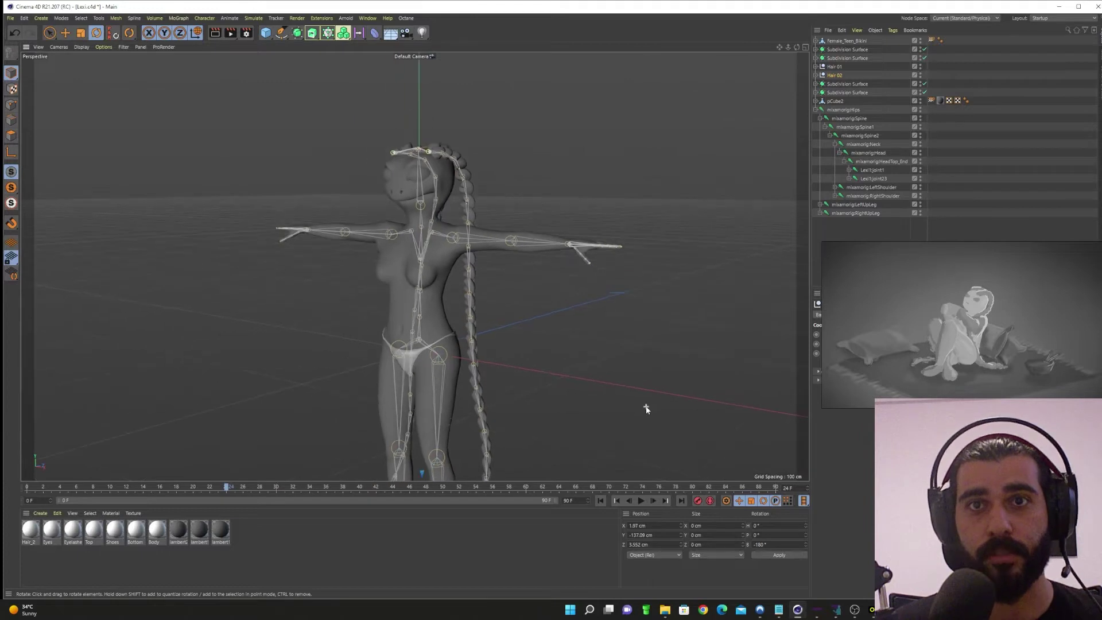
middle_click_drag(644, 407, 600, 355, "alt")
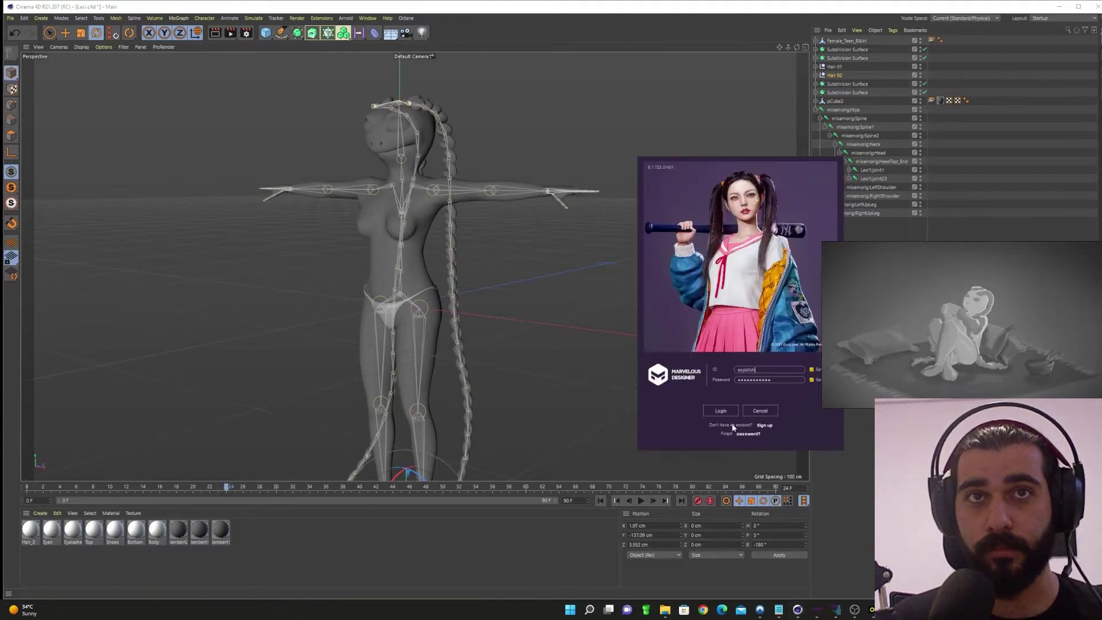
- Log in to Marvelous Designer with the saved account and accept its startup settings
left_click(732, 413)
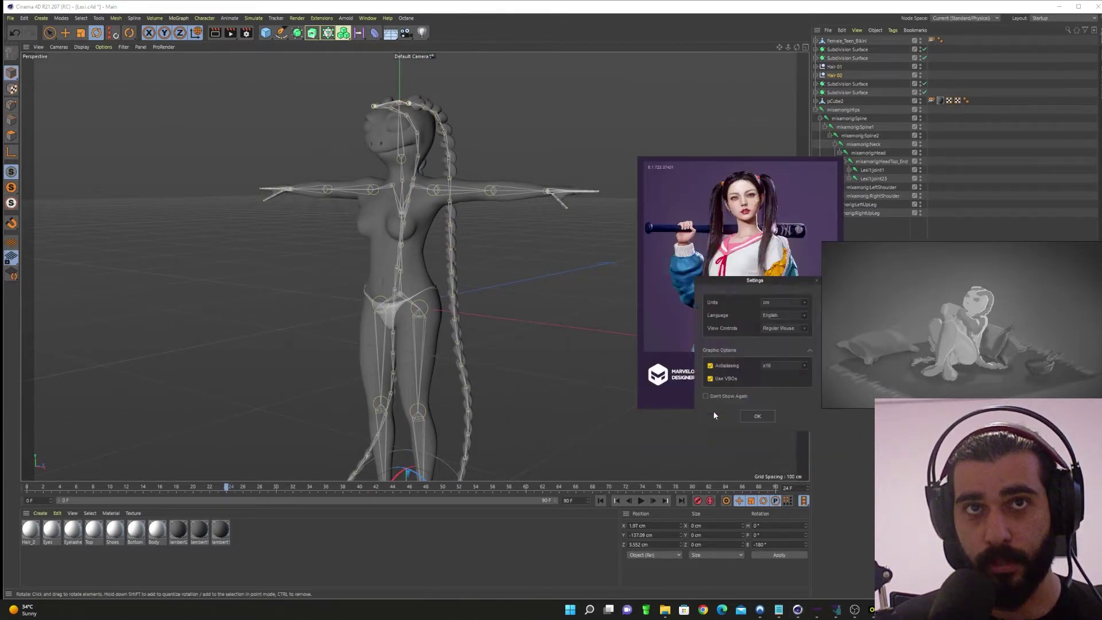
left_click(748, 417)
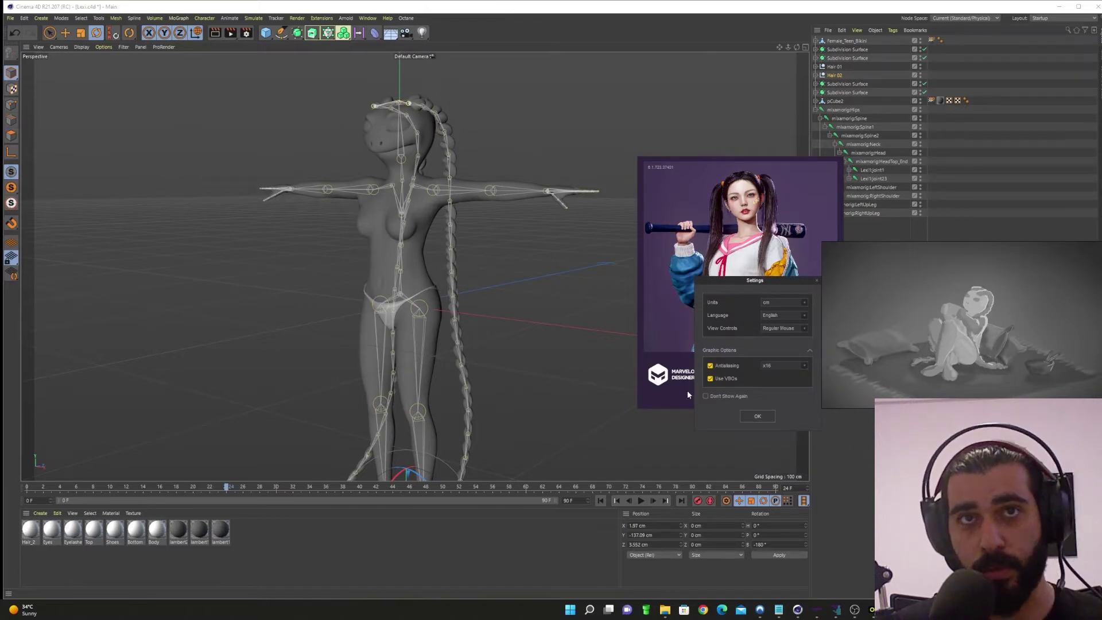
left_click(757, 416)
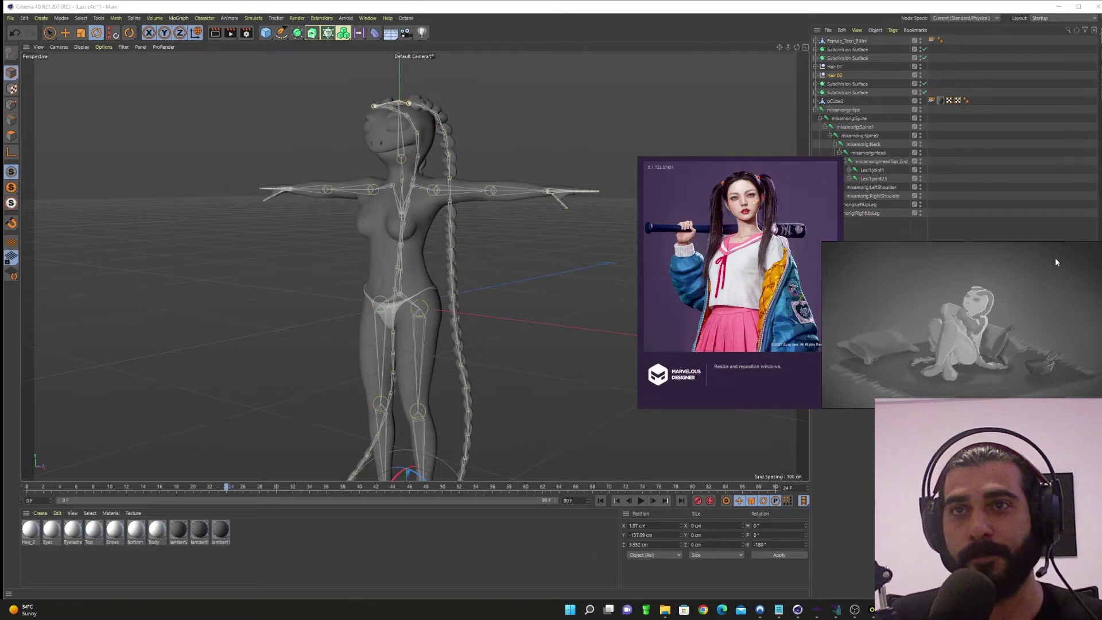
- Return to Cinema 4D and examine the full character rig, checking the head-top and neck joints in the hierarchy
left_click(950, 182)
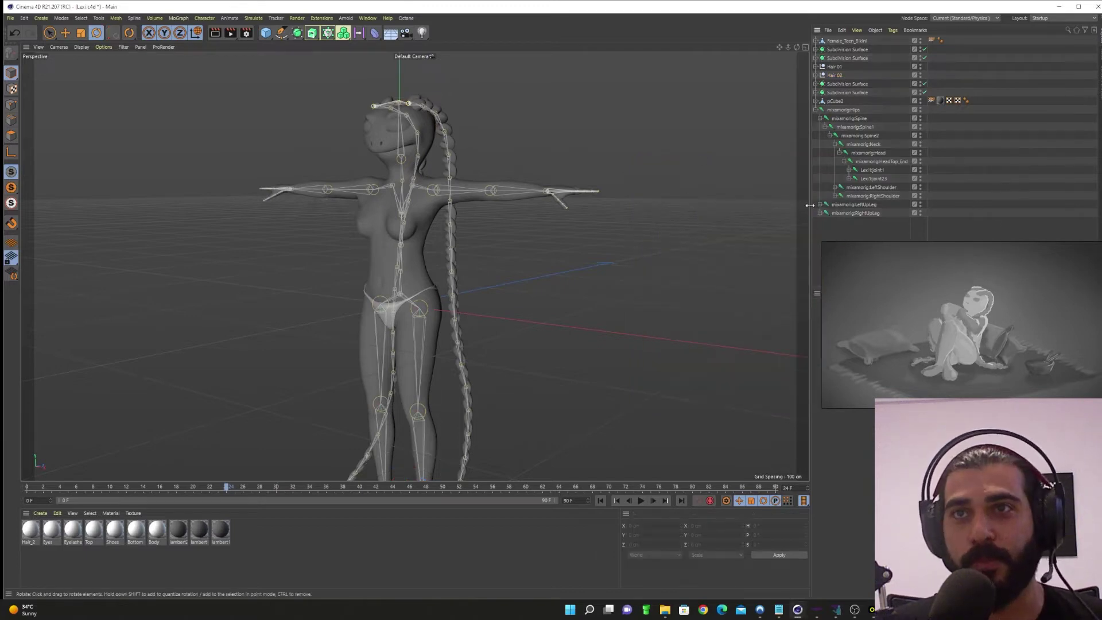
middle_click_drag(511, 259, 524, 304, "alt")
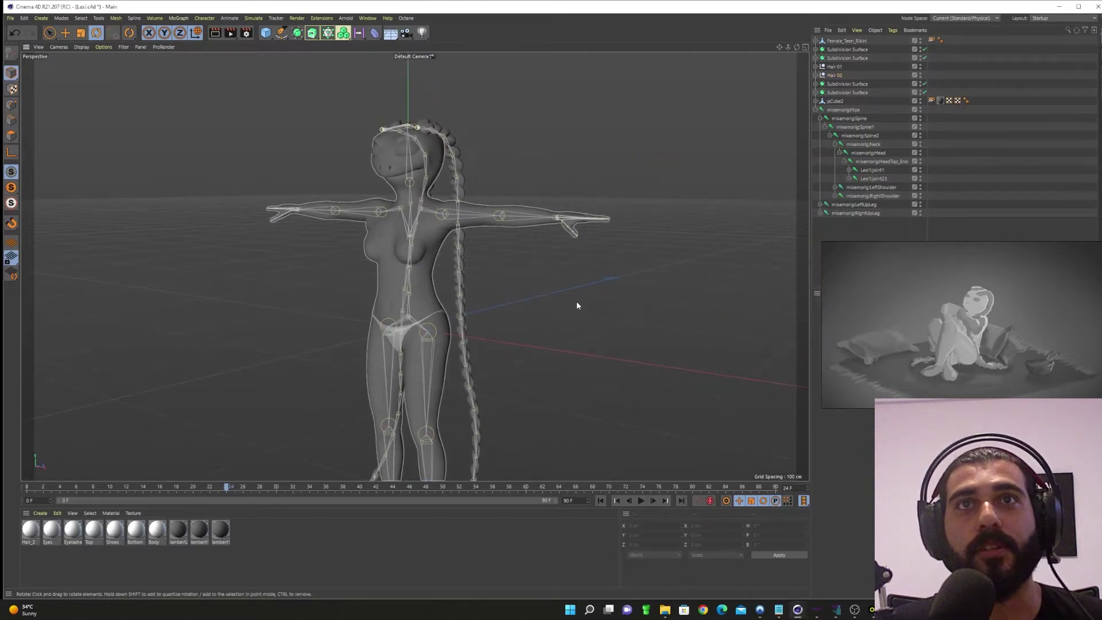
right_click_drag(577, 302, 530, 302, "alt")
middle_click_drag(531, 303, 530, 208, "alt")
right_click_drag(530, 208, 468, 245, "alt")
middle_click_drag(467, 245, 468, 290, "alt")
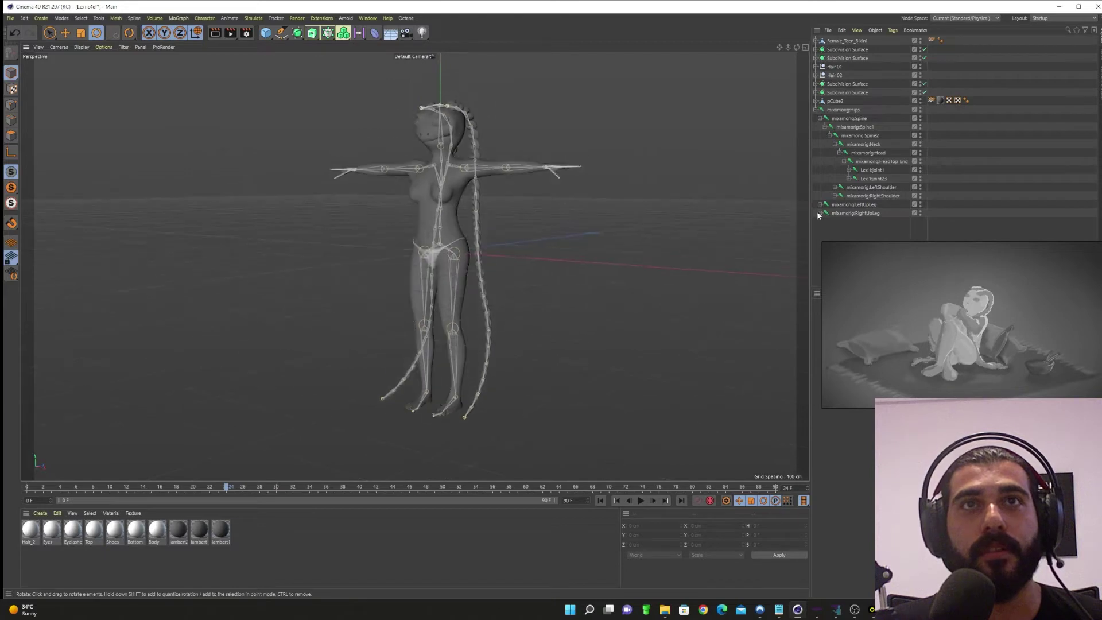
left_click(877, 163)
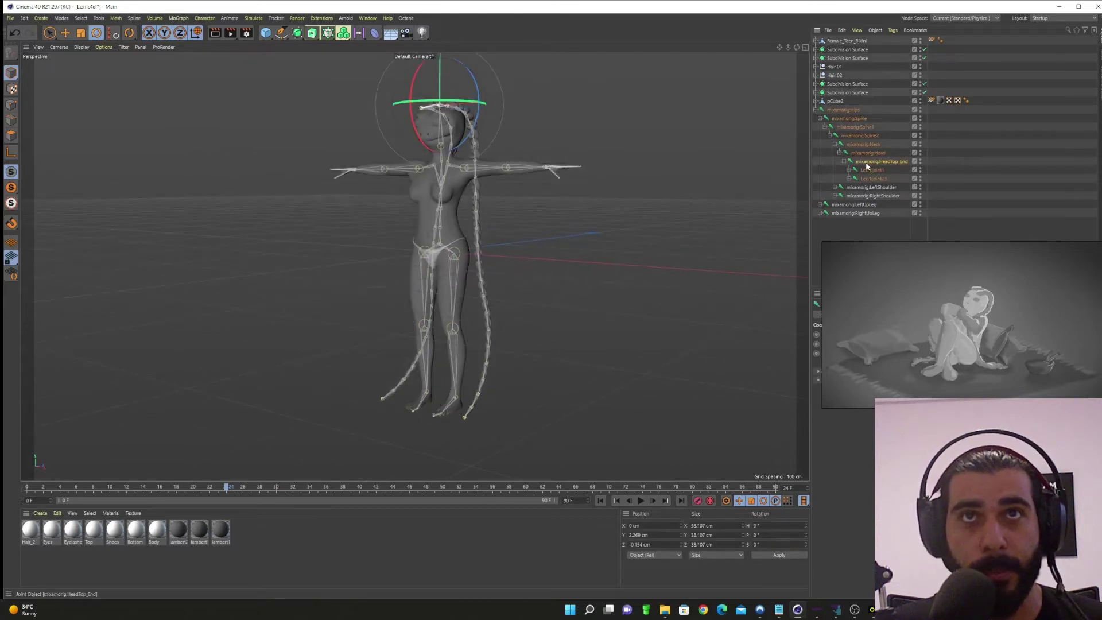
left_click(865, 145)
left_click(865, 144)
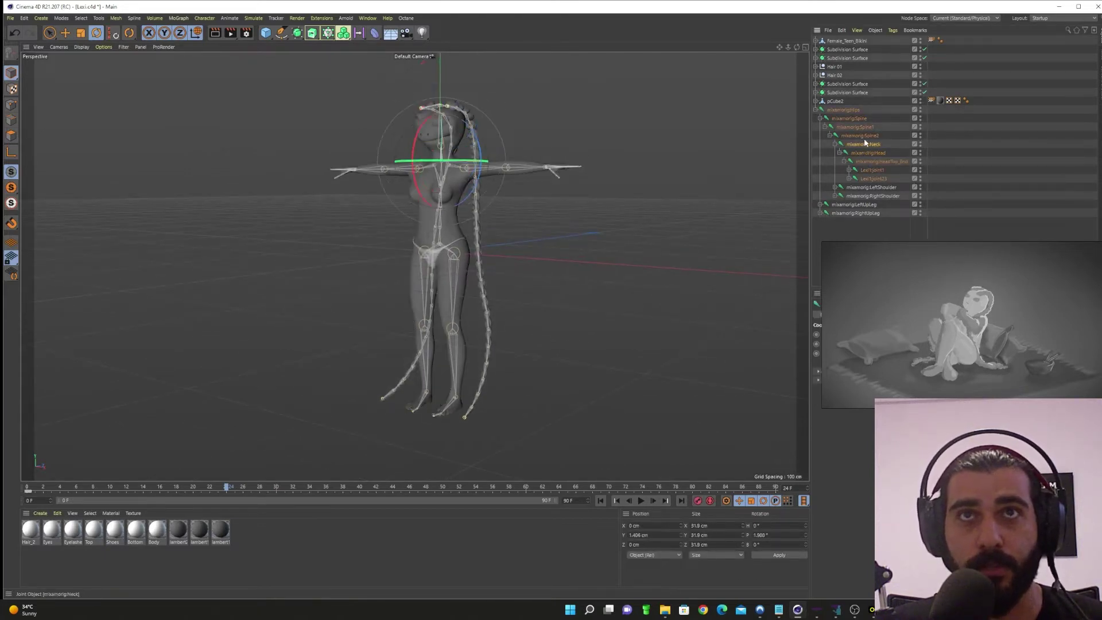
left_click(480, 110)
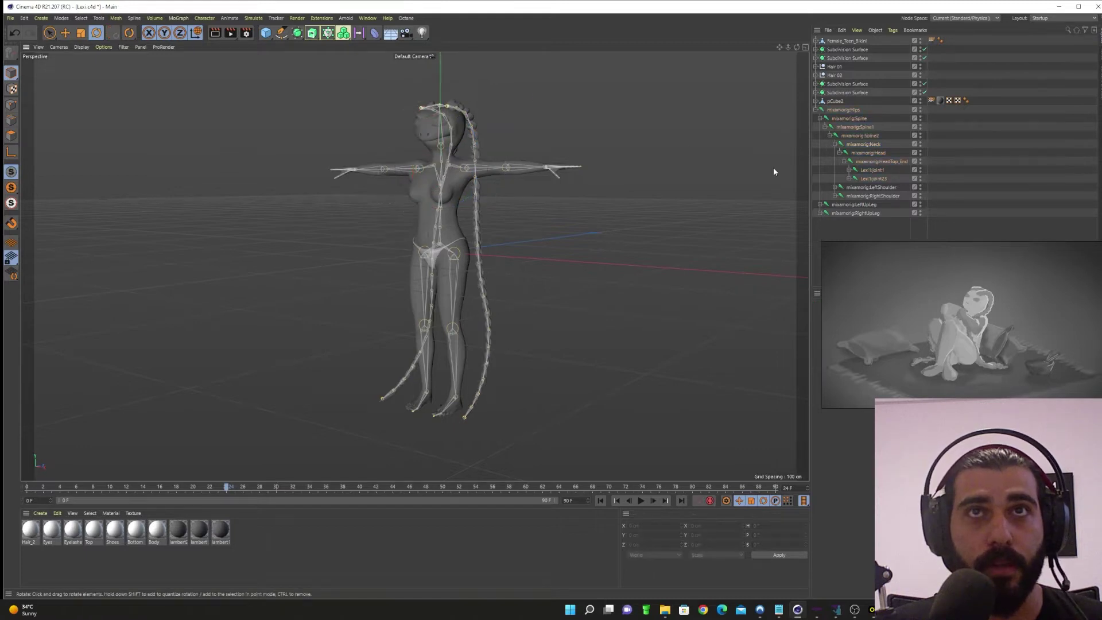
- Move the hair joint chains Lexi1:joint1 and Lexi1:joint23 out of the head hierarchy to the scene's top level and hide both
left_click(871, 190)
left_click(875, 179)
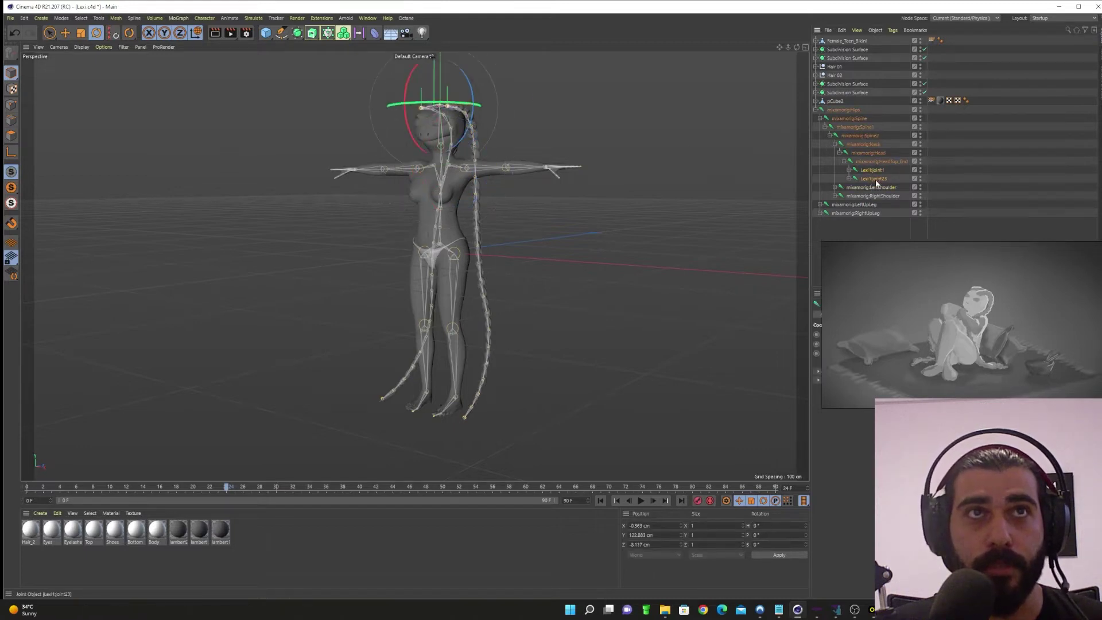
left_click_drag(850, 229, 846, 230)
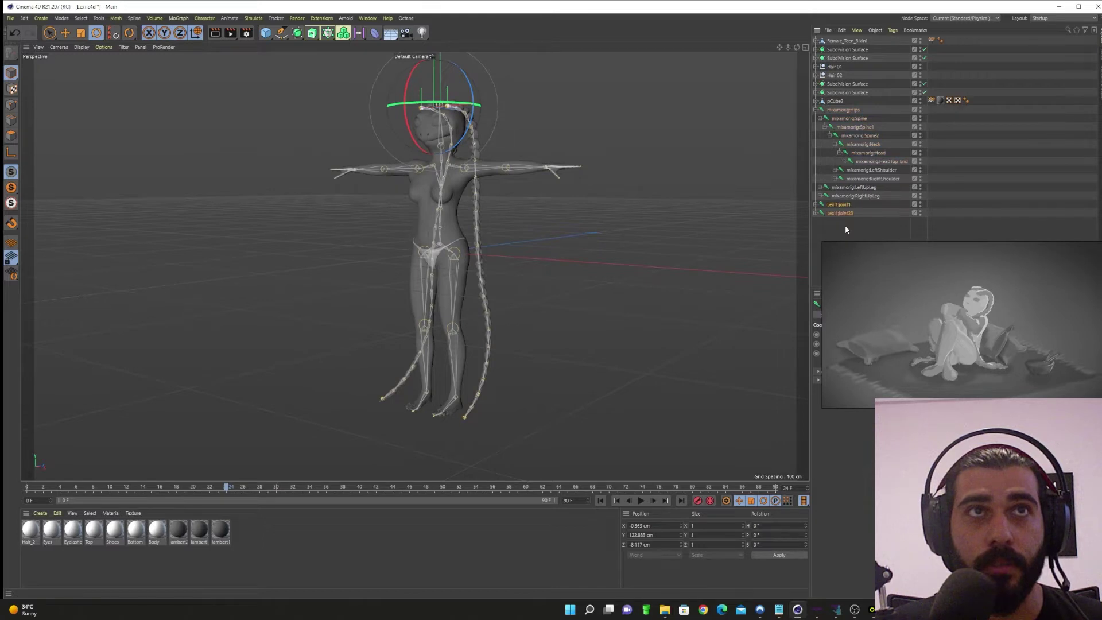
left_click(920, 205)
left_click(920, 211)
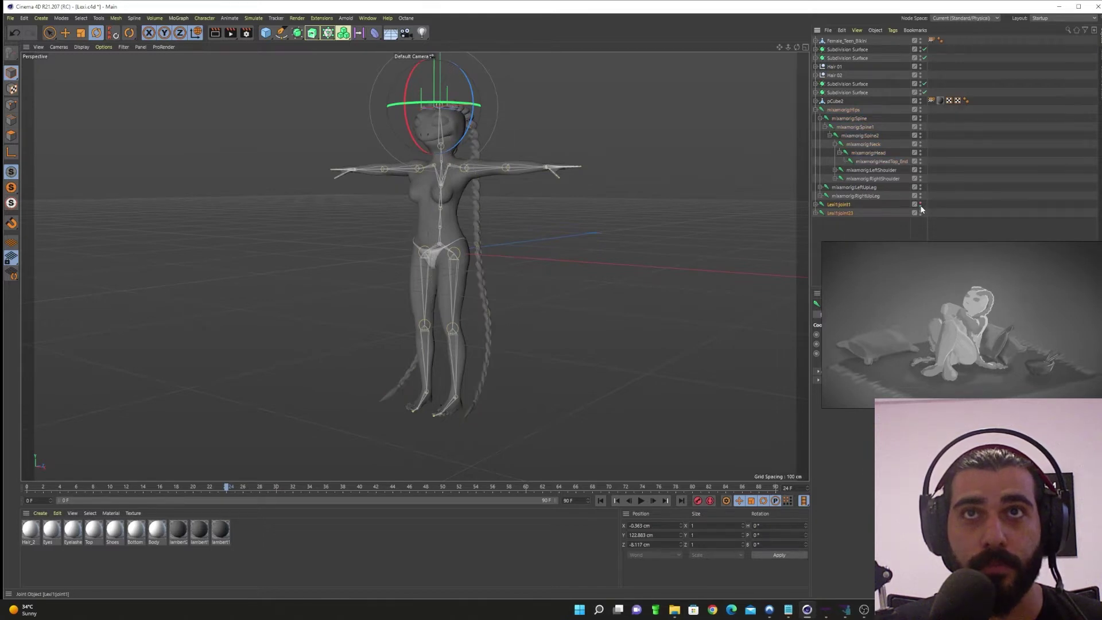
left_click(967, 200)
- Select both braids' Subdivision Surface objects and hide the first one in the object list
left_click(476, 187)
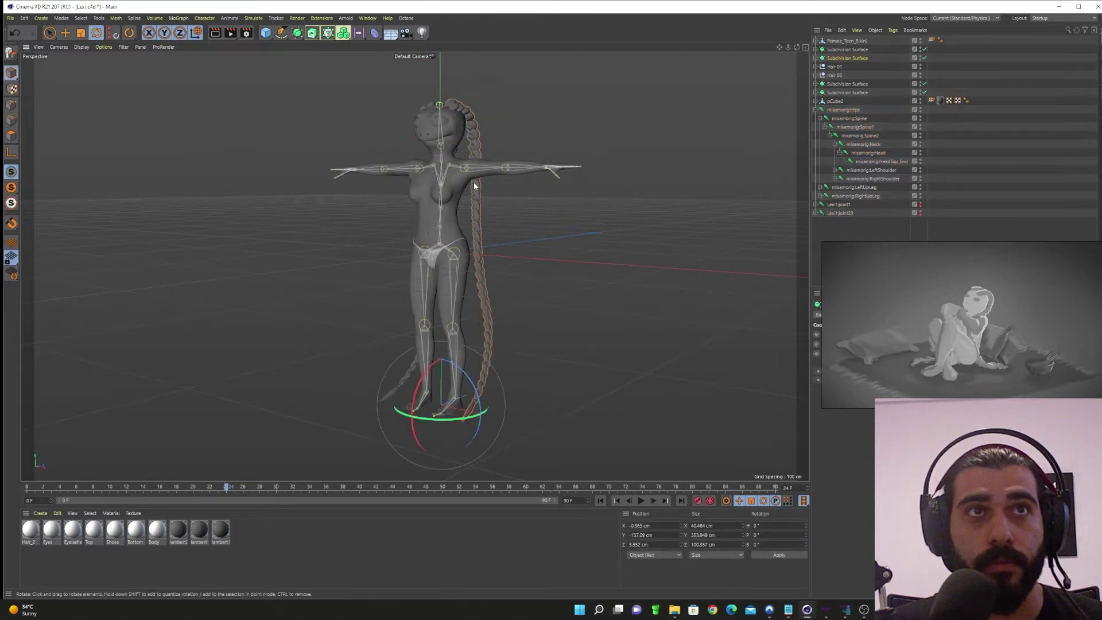
middle_click_drag(474, 185, 469, 223, "alt")
right_click_drag(469, 223, 487, 224, "alt")
left_click_drag(487, 224, 329, 297, "alt")
left_click(386, 261, "shift")
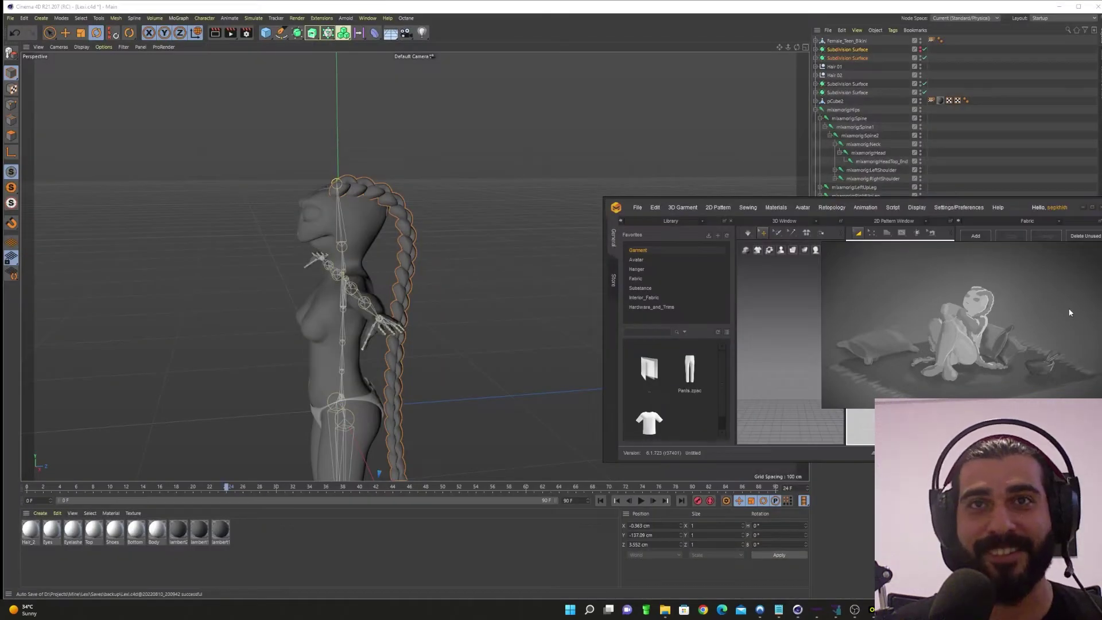
- Reposition the Marvelous Designer window and enlarge it to fill the screen
left_click_drag(1019, 209, 422, 15)
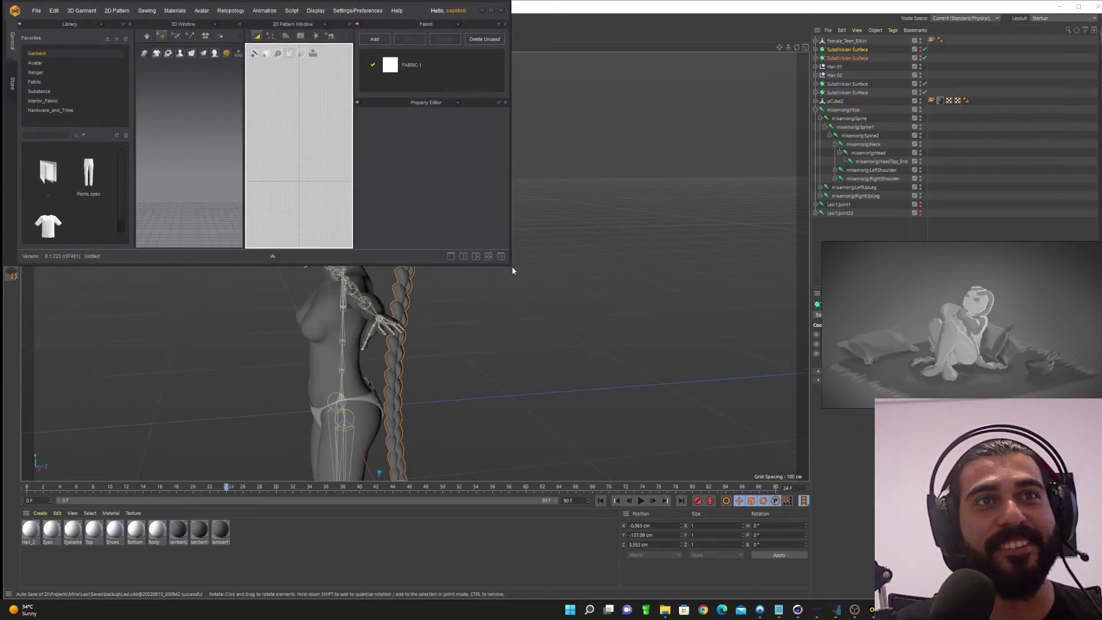
left_click_drag(511, 266, 1099, 597)
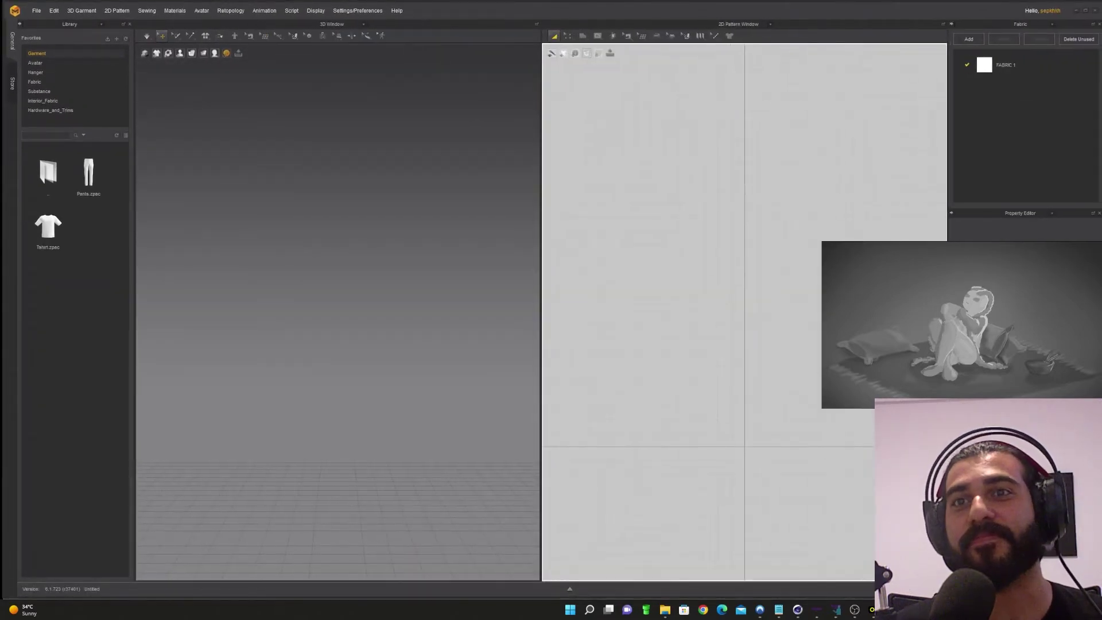
left_click(250, 223)
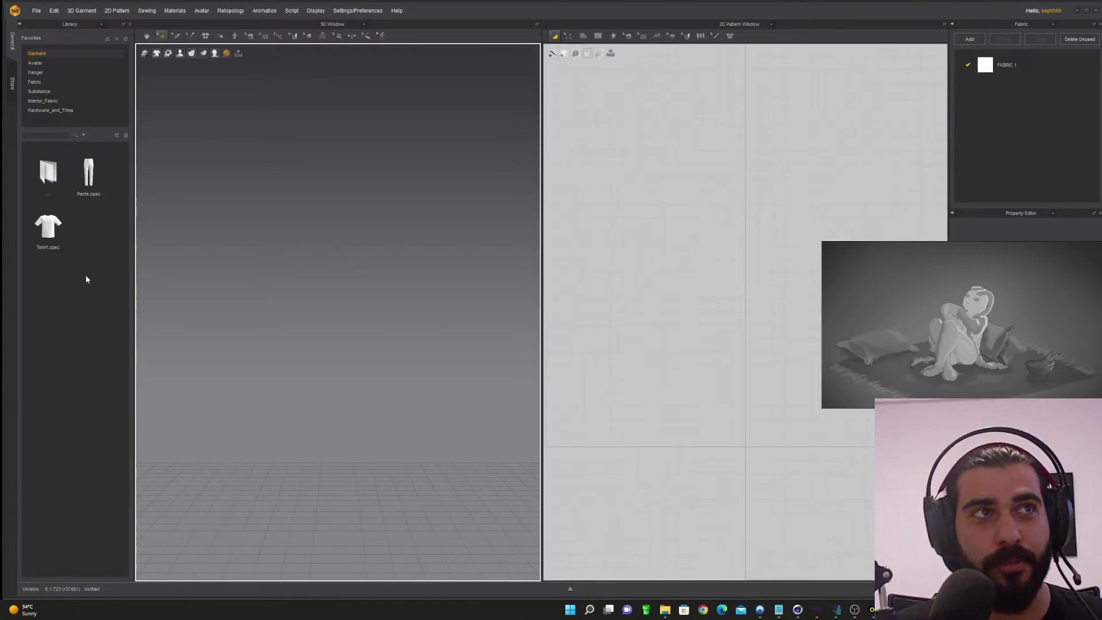
- Load the Tshirt garment from the library into the 3D scene and view it from a raised angle
left_click_drag(48, 227, 184, 265)
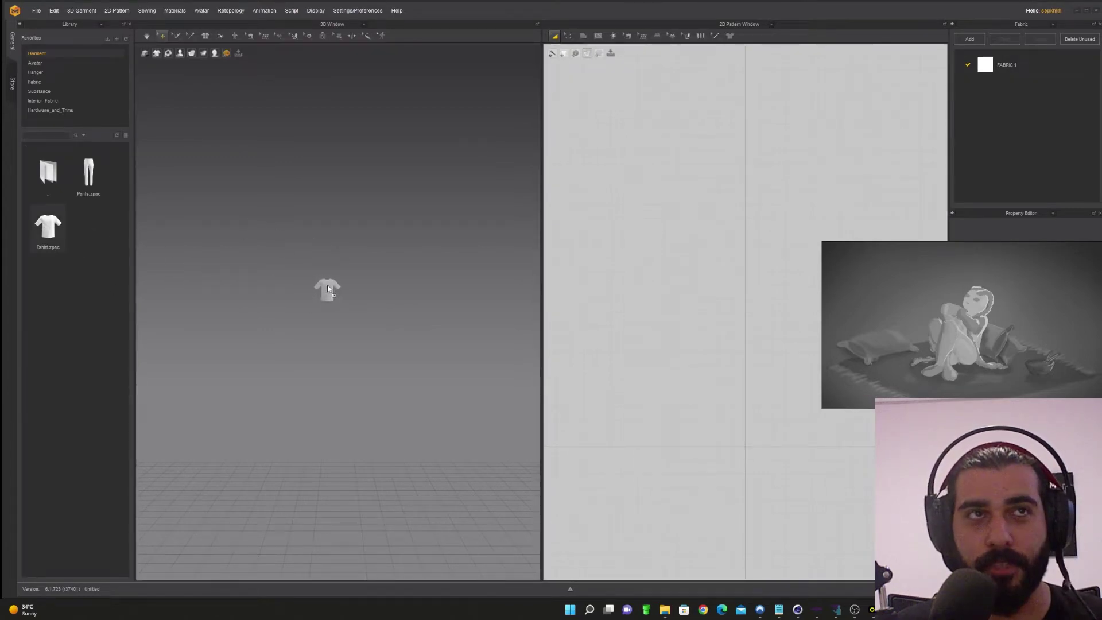
left_click_drag(327, 286, 328, 286)
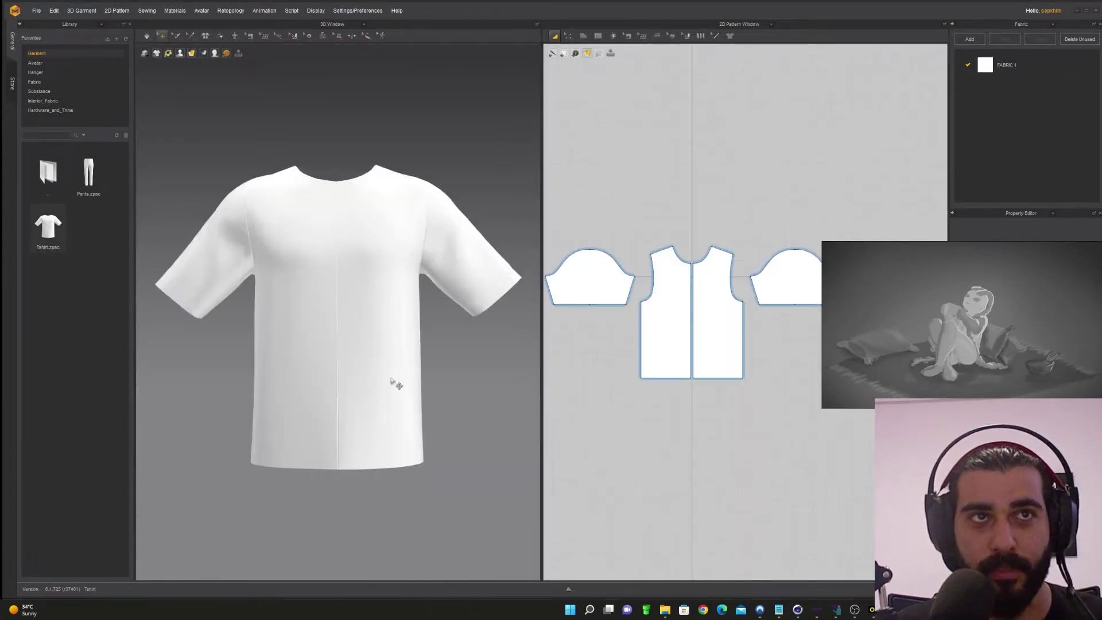
right_click_drag(435, 407, 424, 435)
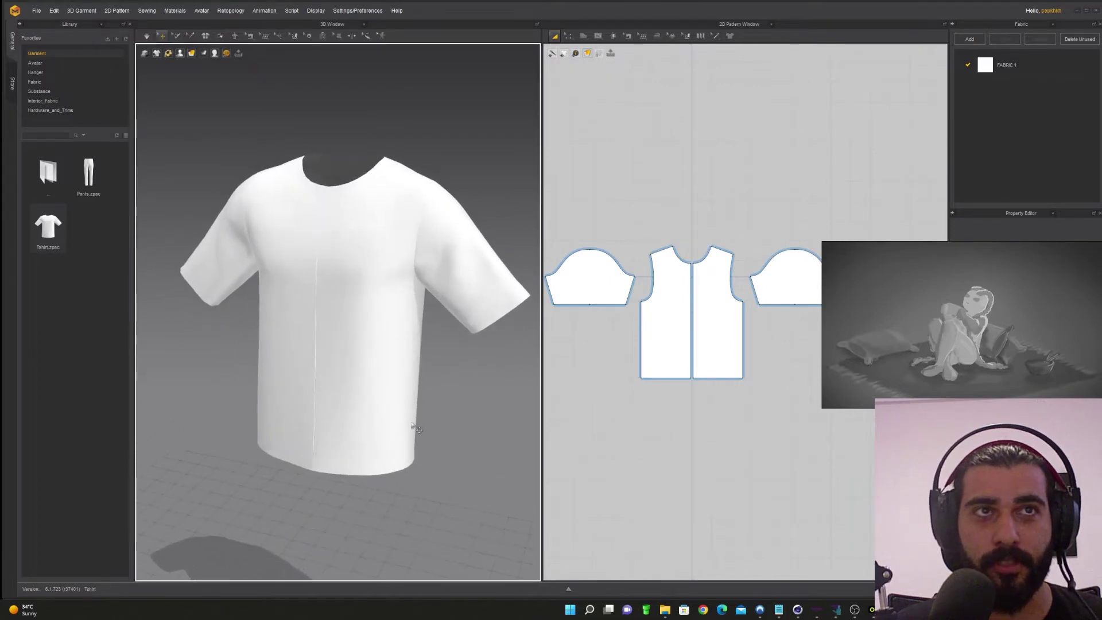
scroll(413, 428, "up", 3)
scroll(413, 428, "down", 4)
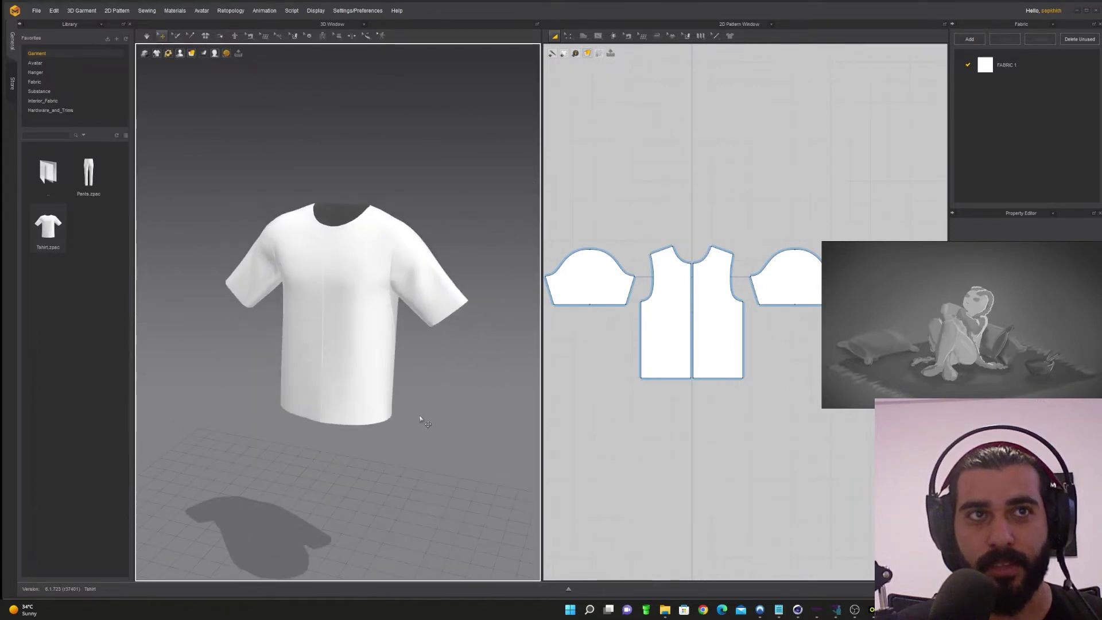
middle_click_drag(421, 420, 421, 392)
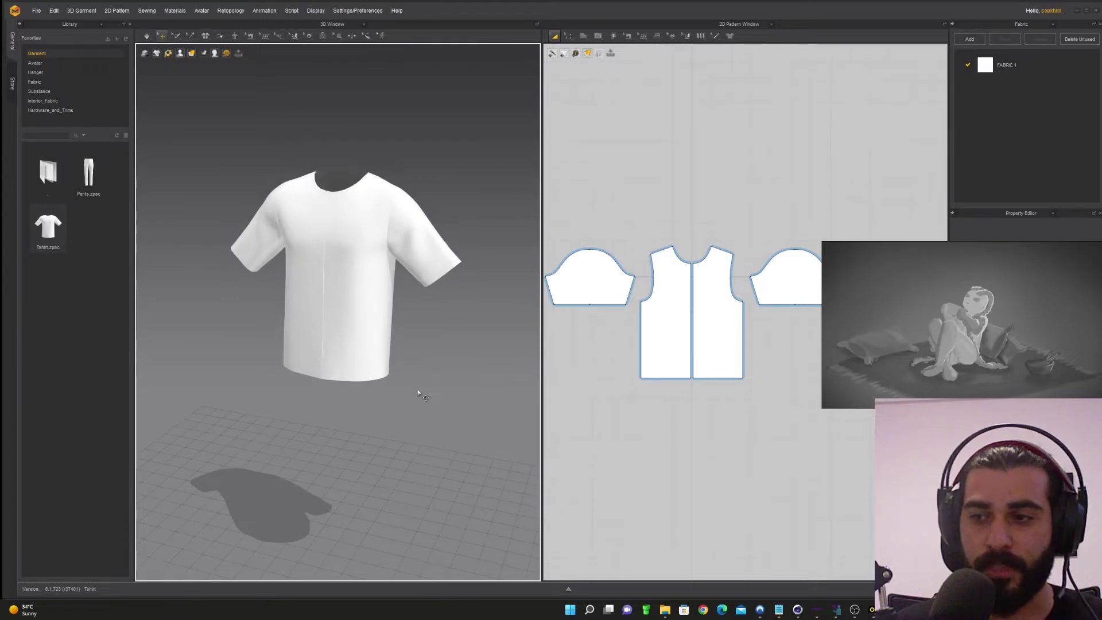
- Run the cloth simulation on the T-shirt and pull the fabric around in the 3D scene
key("space")
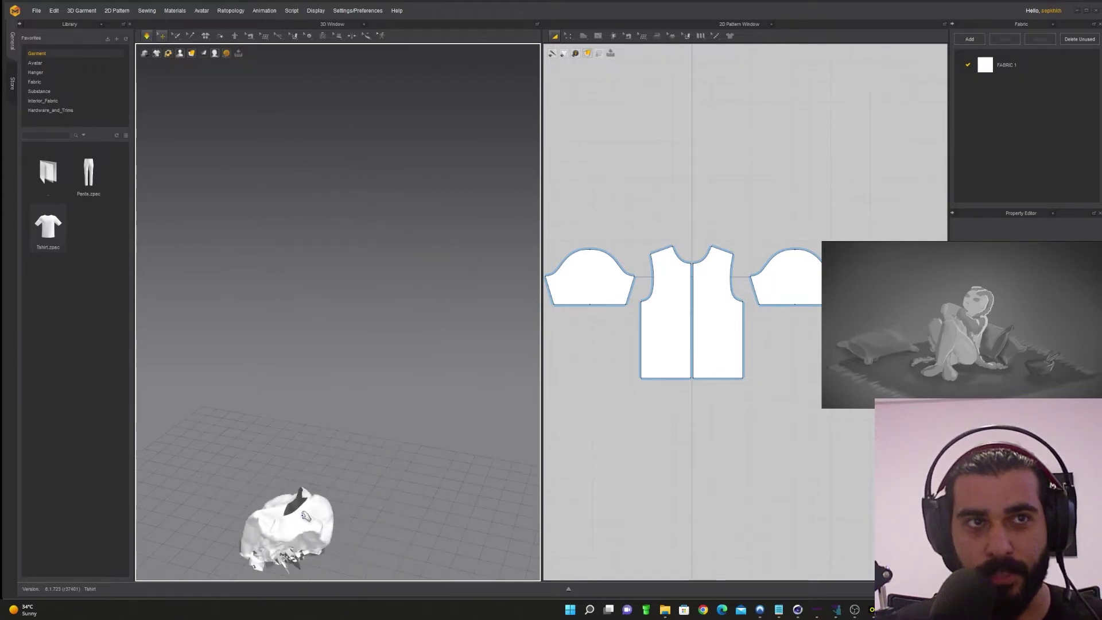
left_click_drag(307, 430, 426, 185)
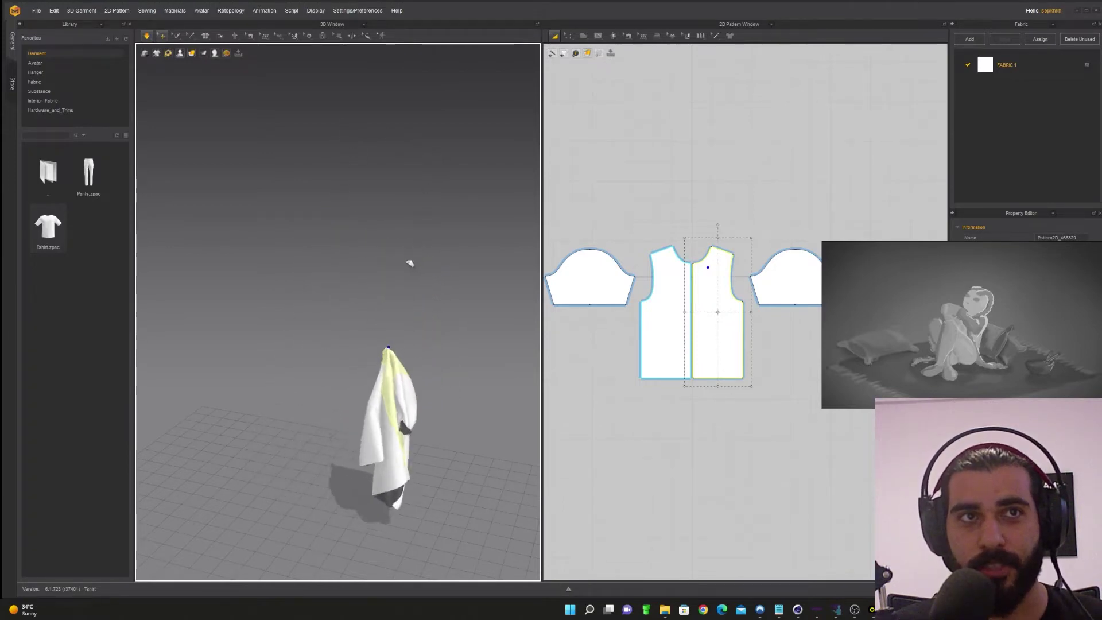
left_click(363, 523)
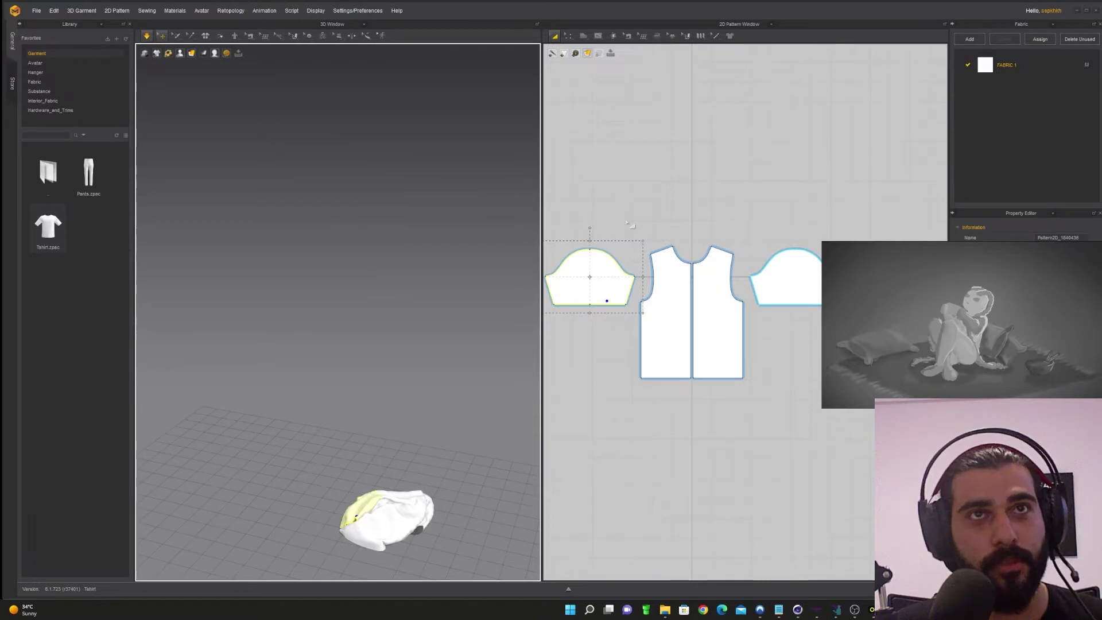
- Select all the T-shirt's pattern pieces in the 2D pattern area and delete them
scroll(627, 223, "down", 5)
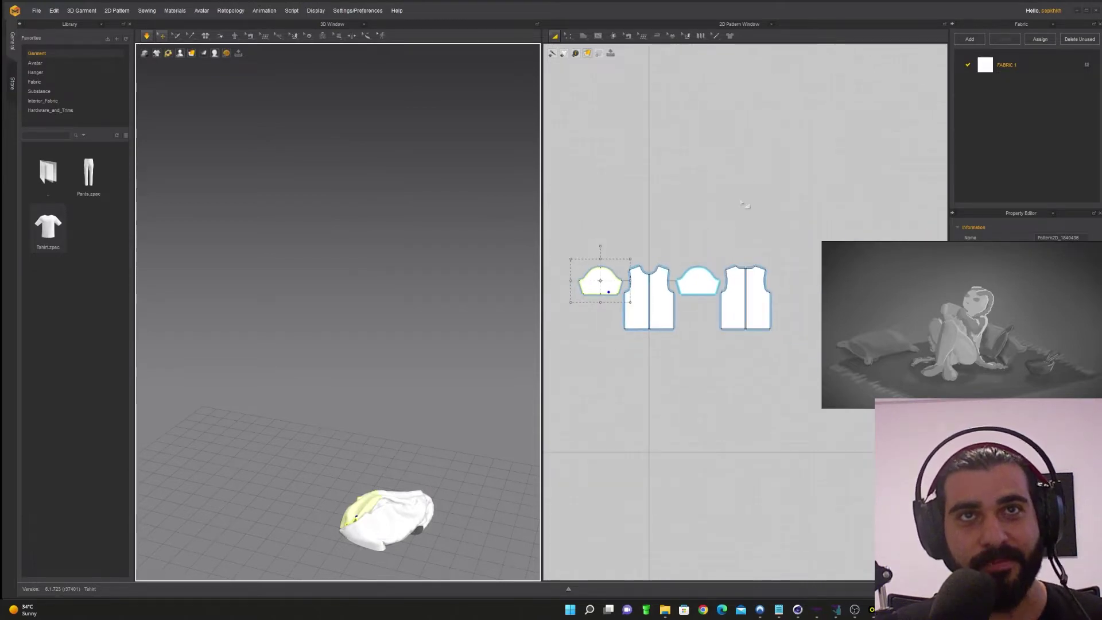
left_click(568, 35)
left_click_drag(567, 230, 620, 282)
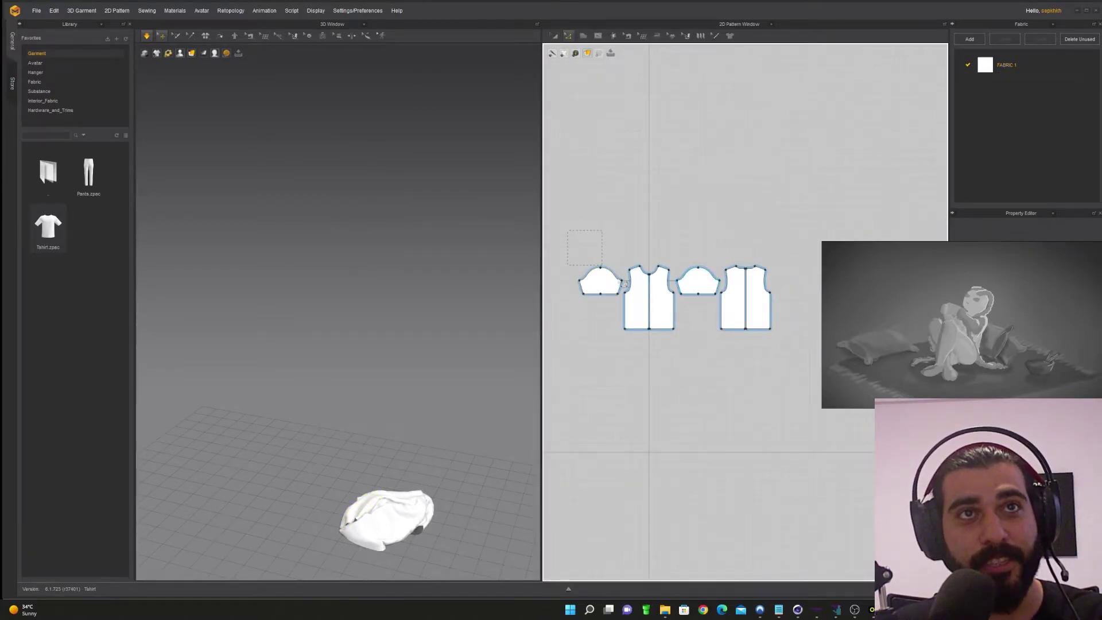
key("Delete")
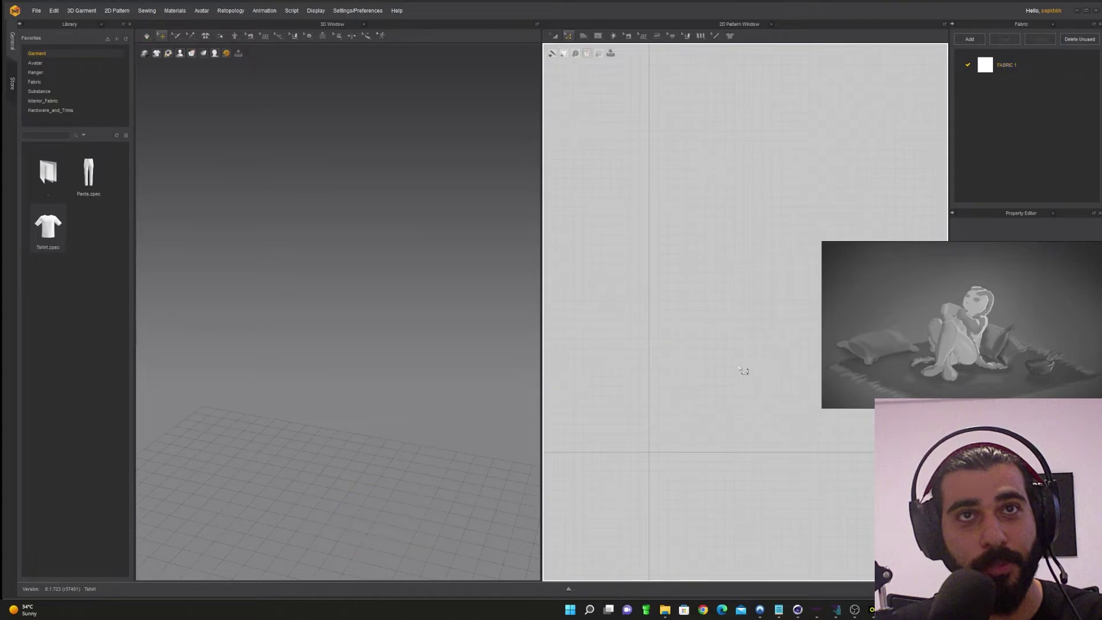
- Return to Cinema 4D, inspect the rigged character from several angles, and select the left shoulder joint
left_click(1077, 10)
left_click(661, 295)
left_click_drag(423, 278, 479, 287, "alt")
right_click_drag(457, 281, 510, 288, "alt")
middle_click_drag(510, 288, 501, 305, "alt")
right_click_drag(501, 305, 436, 276, "alt")
left_click_drag(413, 265, 497, 302, "alt")
left_click(872, 170)
middle_click_drag(491, 170, 478, 241, "alt")
- Unhide the first braid's Subdivision Surface object and hide the Hair 01 and Hair 02 objects instead
left_click(924, 58)
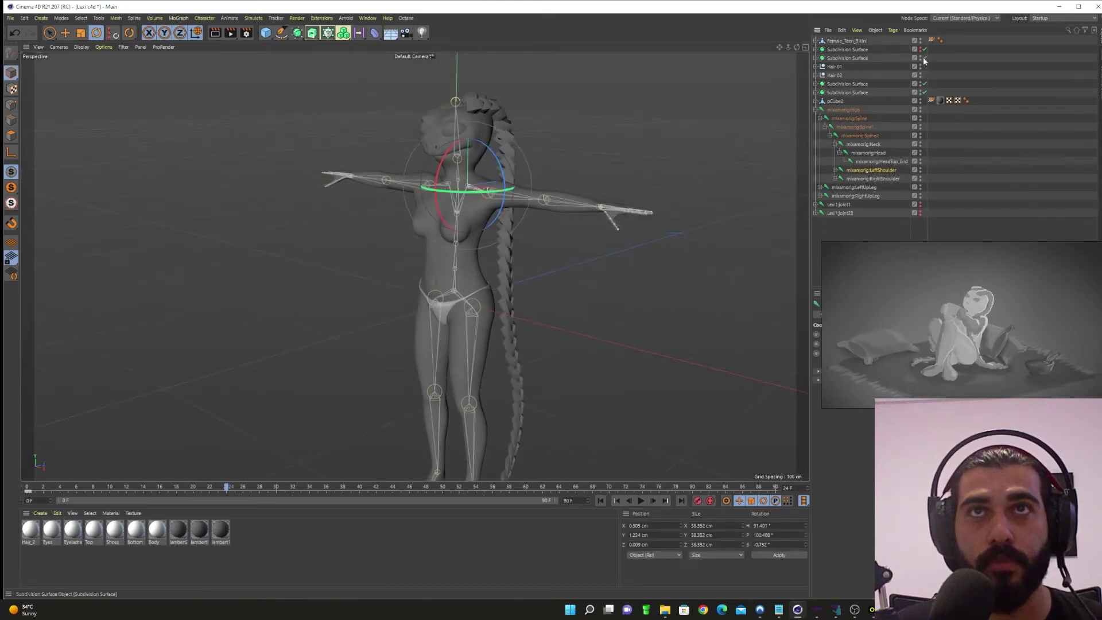
left_click(924, 59)
double_click(920, 57)
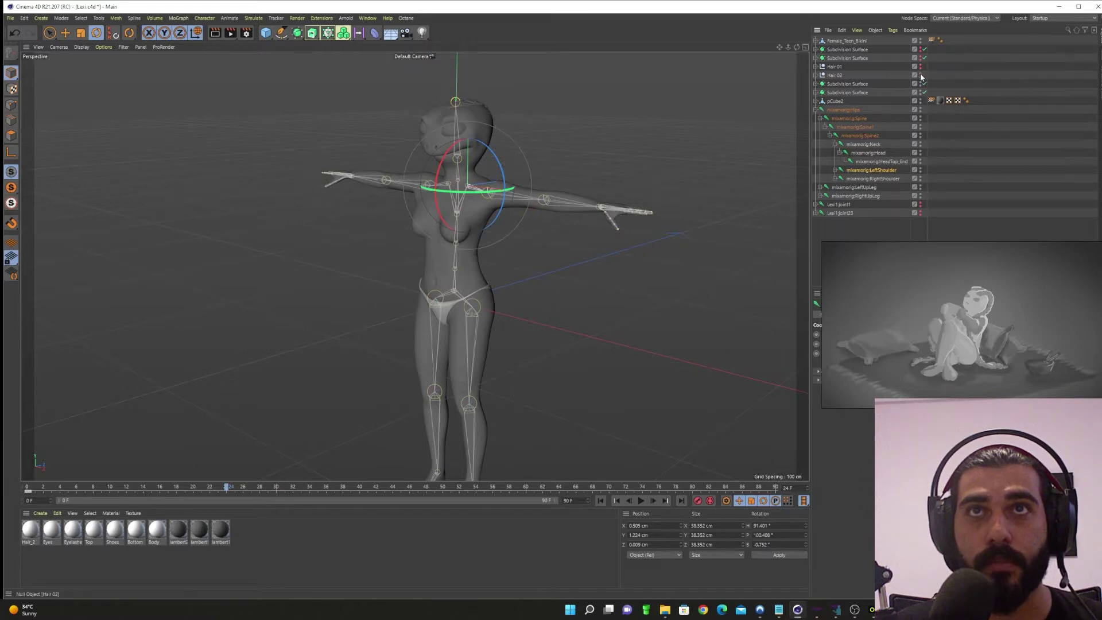
left_click(943, 77)
left_click_drag(415, 264, 483, 317, "alt")
left_click(966, 92)
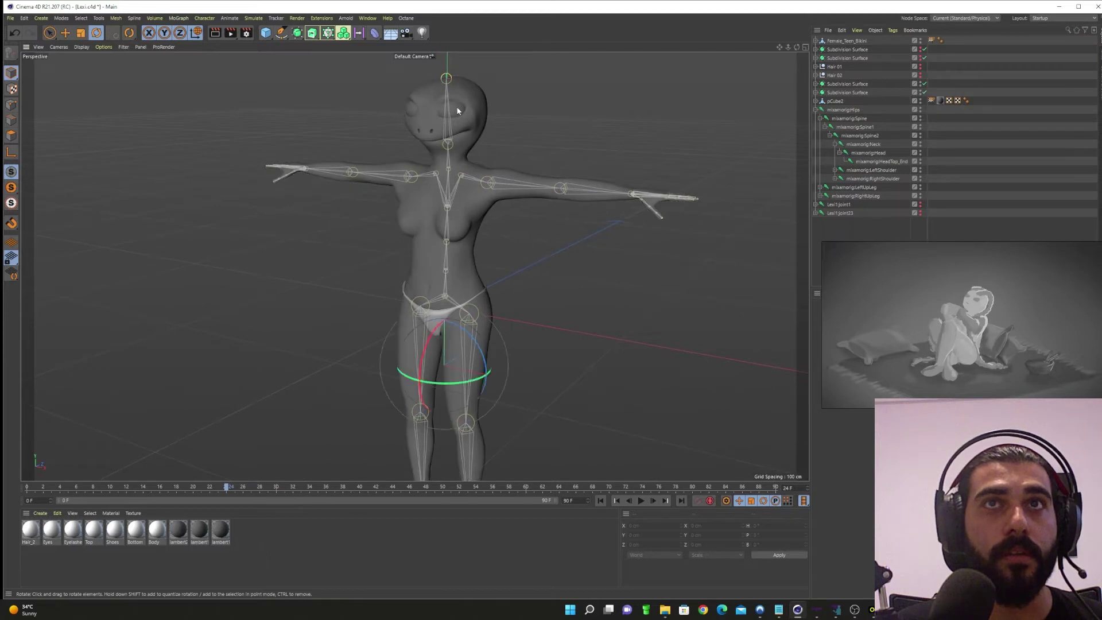
- Expand the two Subdivision Surface objects below the hair nulls to check their child sphere meshes
left_click(822, 92)
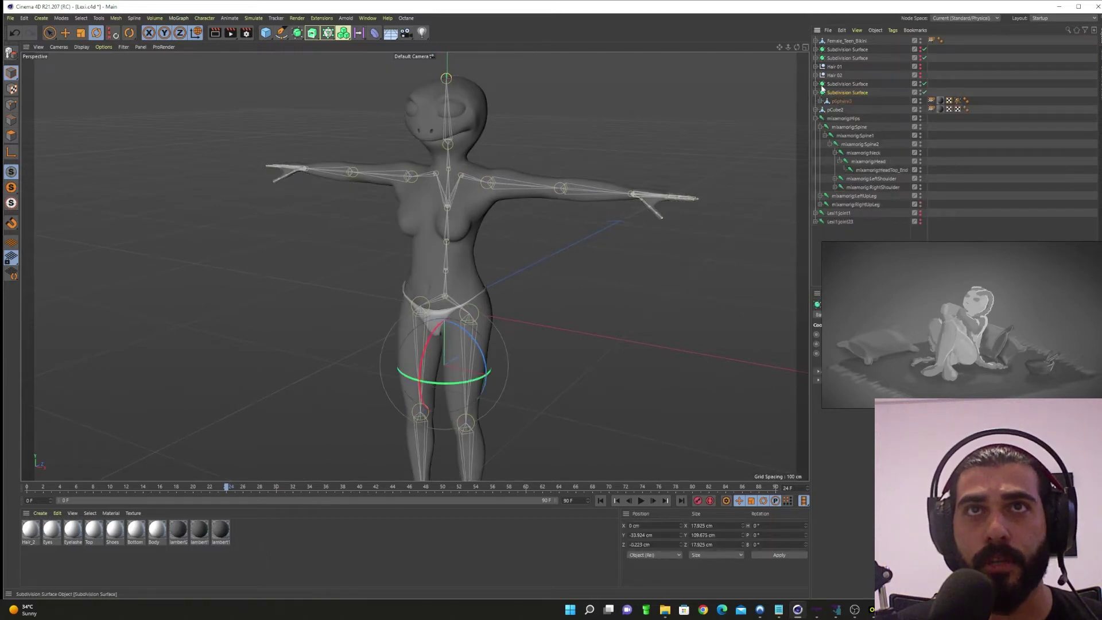
left_click(815, 85)
left_click(896, 143)
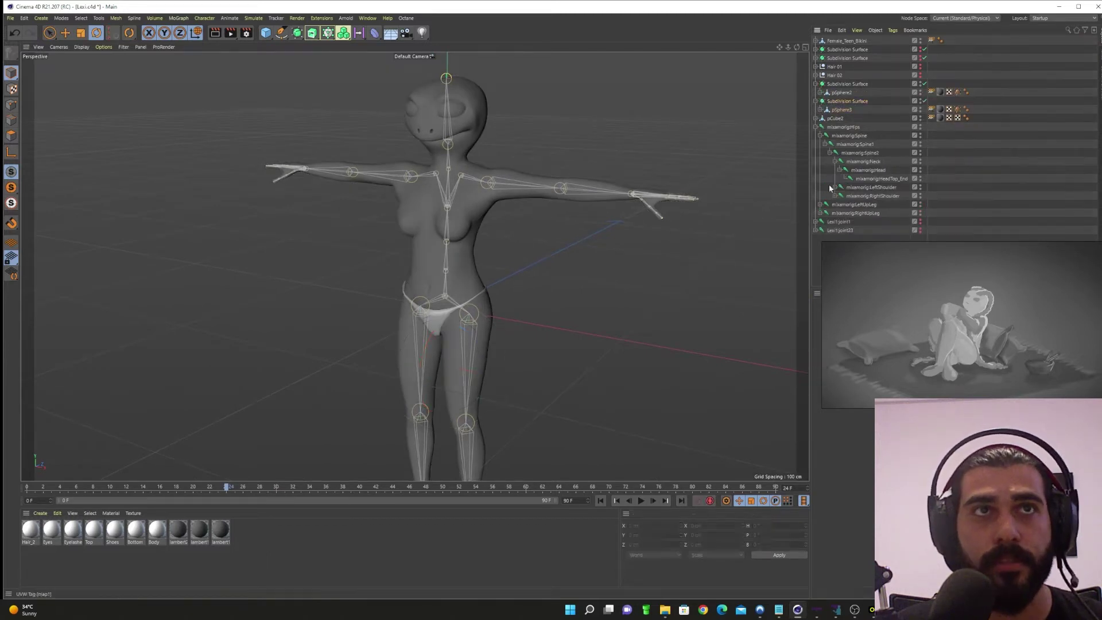
- Select the mixamorig:RightShoulder joint and try rotating it slightly from a front view of the character
left_click_drag(772, 232, 761, 235, "alt")
middle_click_drag(761, 235, 756, 215, "alt")
left_click(871, 197)
left_click(869, 188)
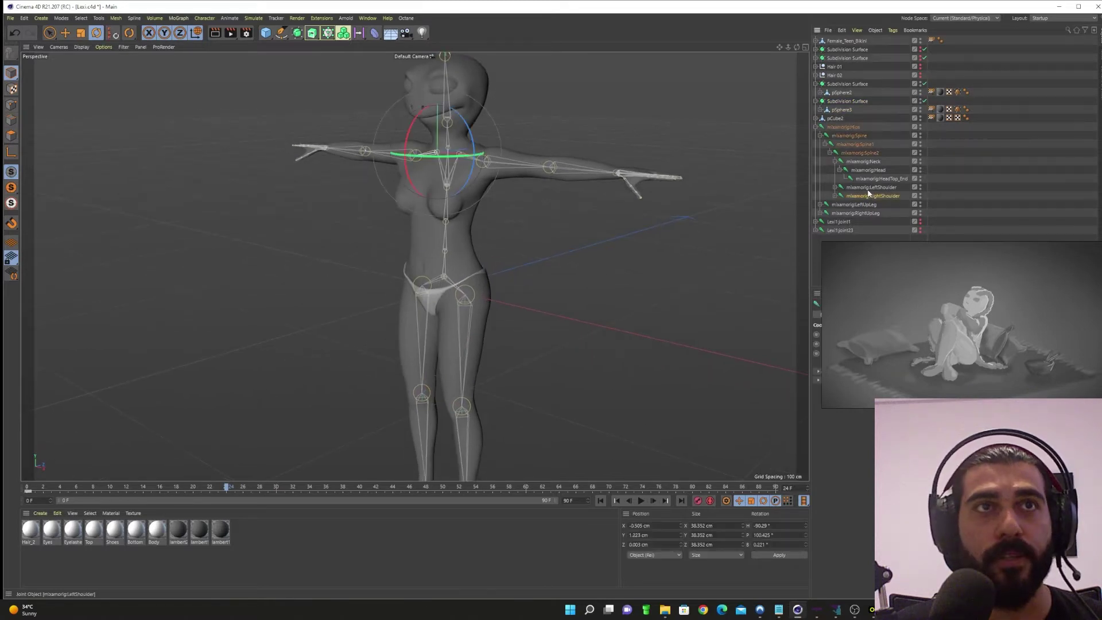
left_click_drag(396, 158, 435, 167, "alt")
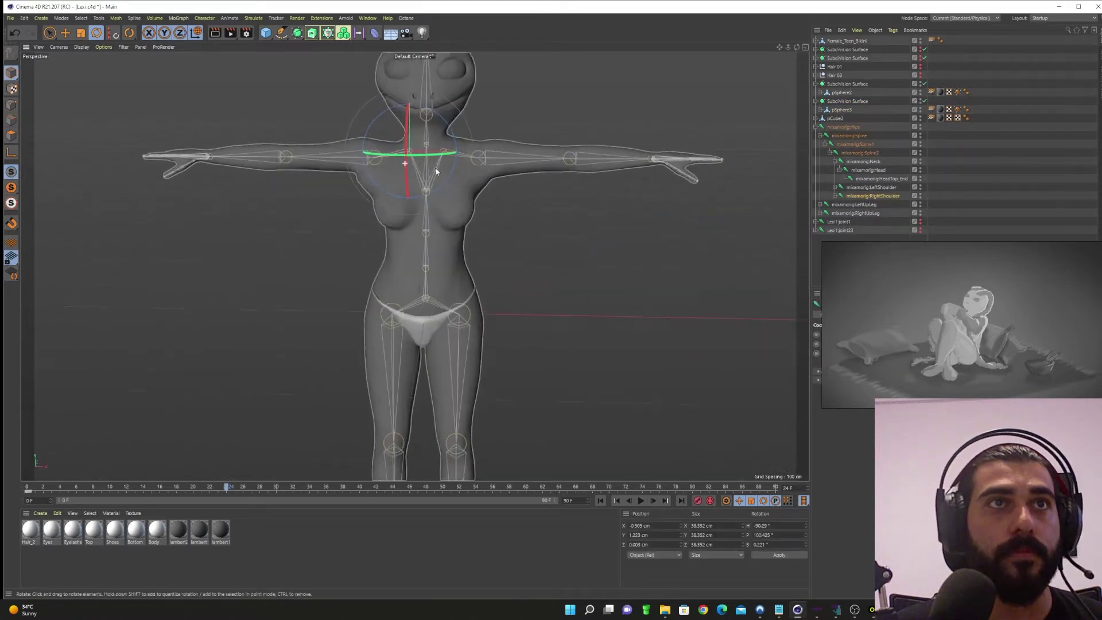
middle_click_drag(435, 167, 452, 221, "alt")
scroll(451, 225, "up", 2)
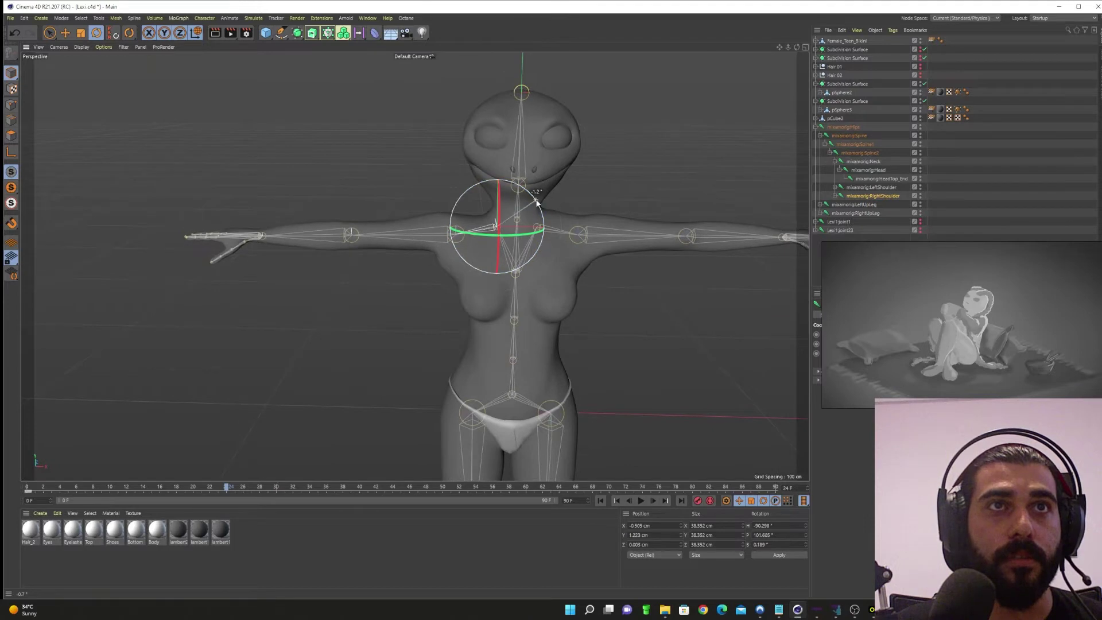
left_click(834, 196)
left_click_drag(860, 211, 865, 206)
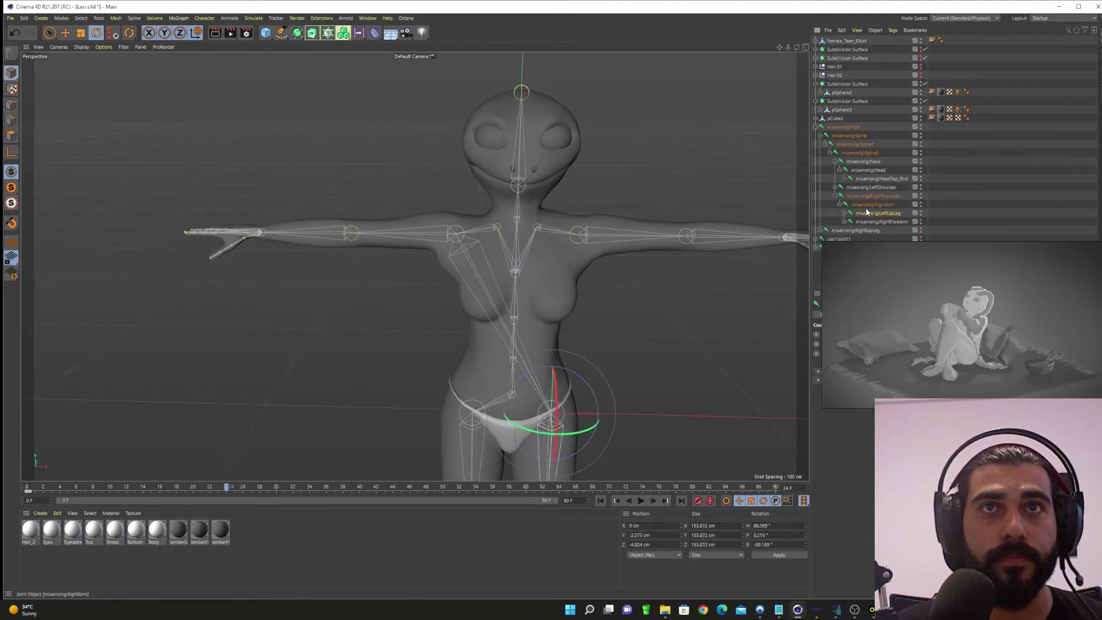
left_click(870, 205)
key("ctrl+z")
key("ctrl+z")
key("ctrl+z")
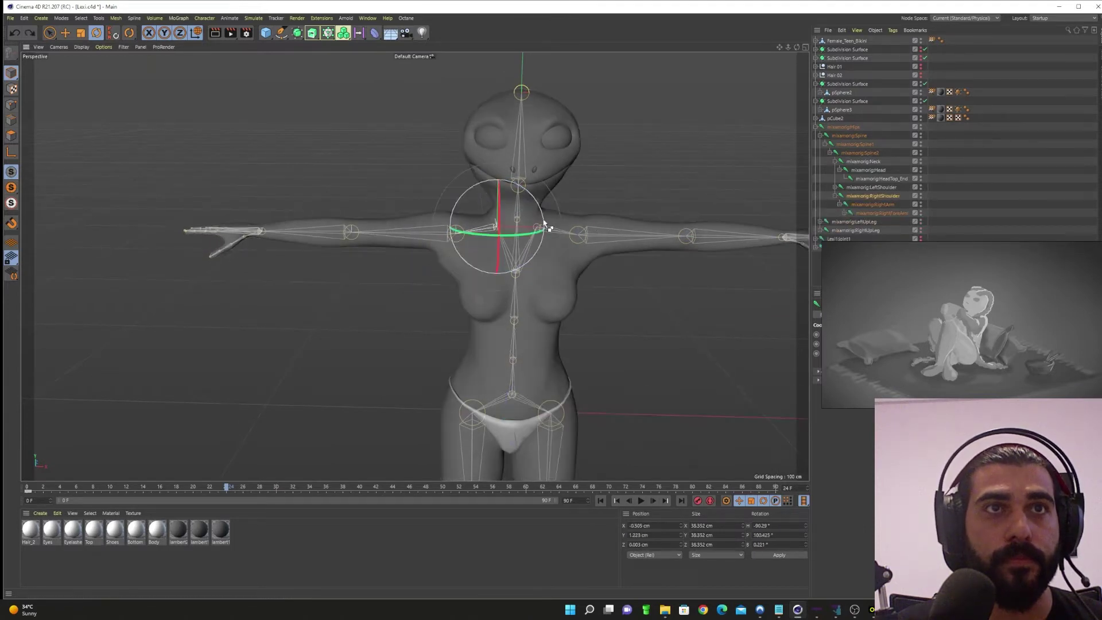
- Rotate the mixamorig:RightArm joint to about 64° pitch, lowering the arm beside and slightly away from the body
left_click(858, 203)
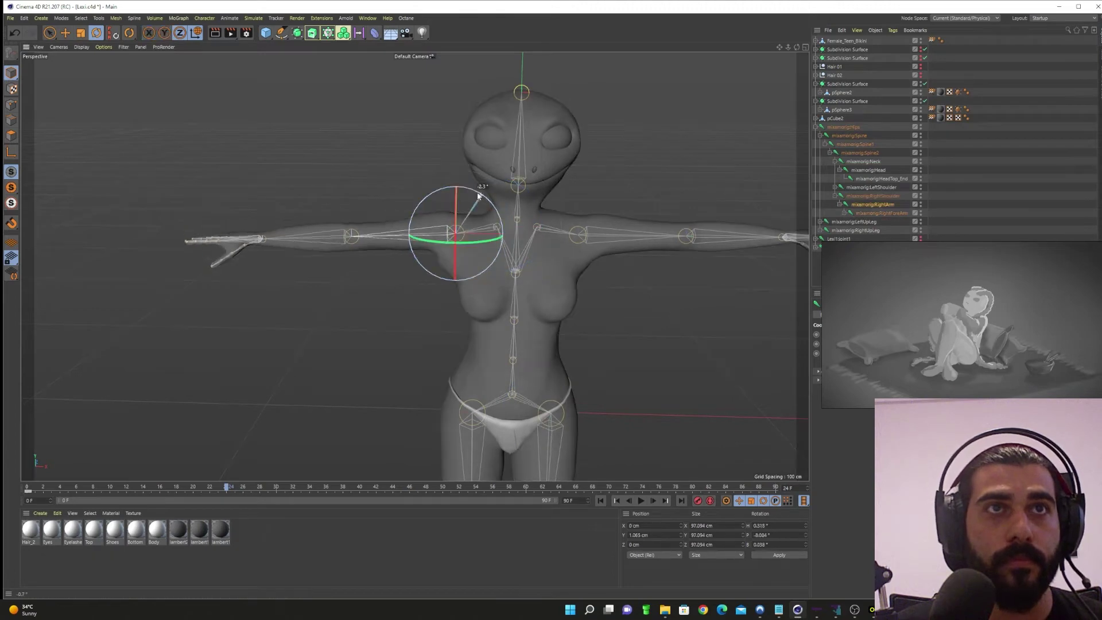
left_click_drag(456, 188, 410, 179)
left_click_drag(431, 338, 409, 329, "alt")
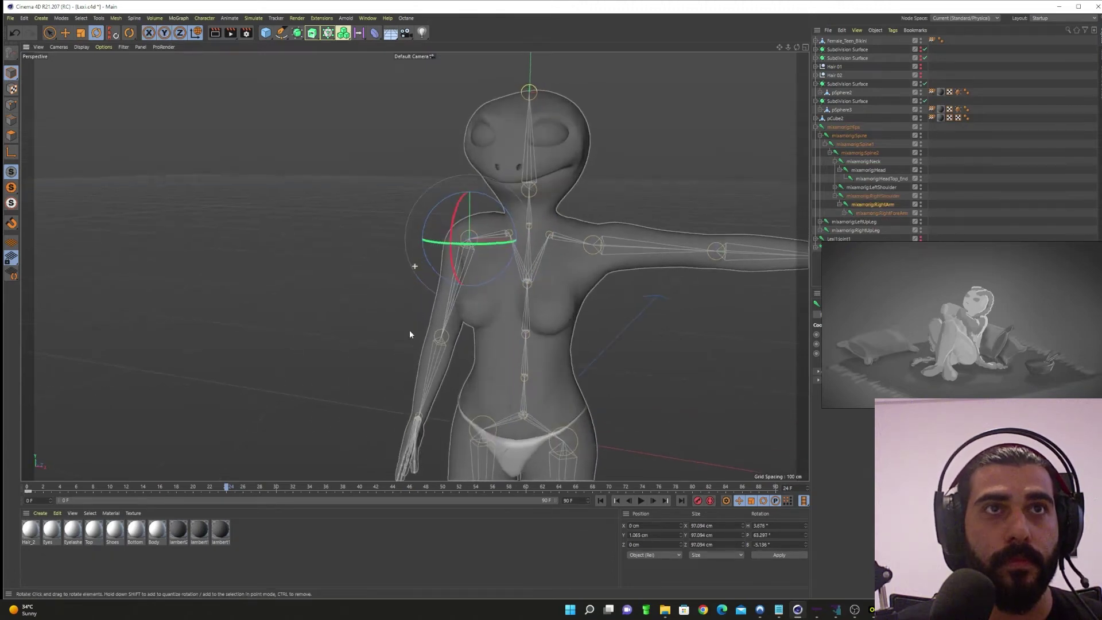
left_click_drag(454, 266, 442, 248)
middle_click_drag(507, 308, 426, 296, "alt")
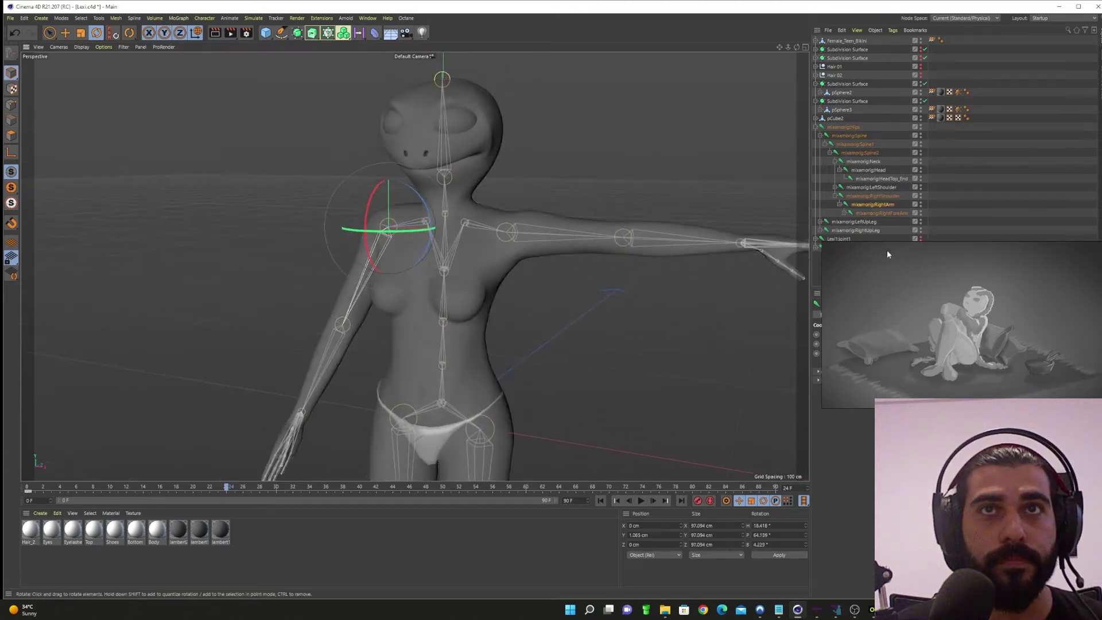
- Expand the left shoulder hierarchy and rotate the mixamorig:LeftArm joint to about 66° pitch, lowering the arm beside the body
left_click(844, 214)
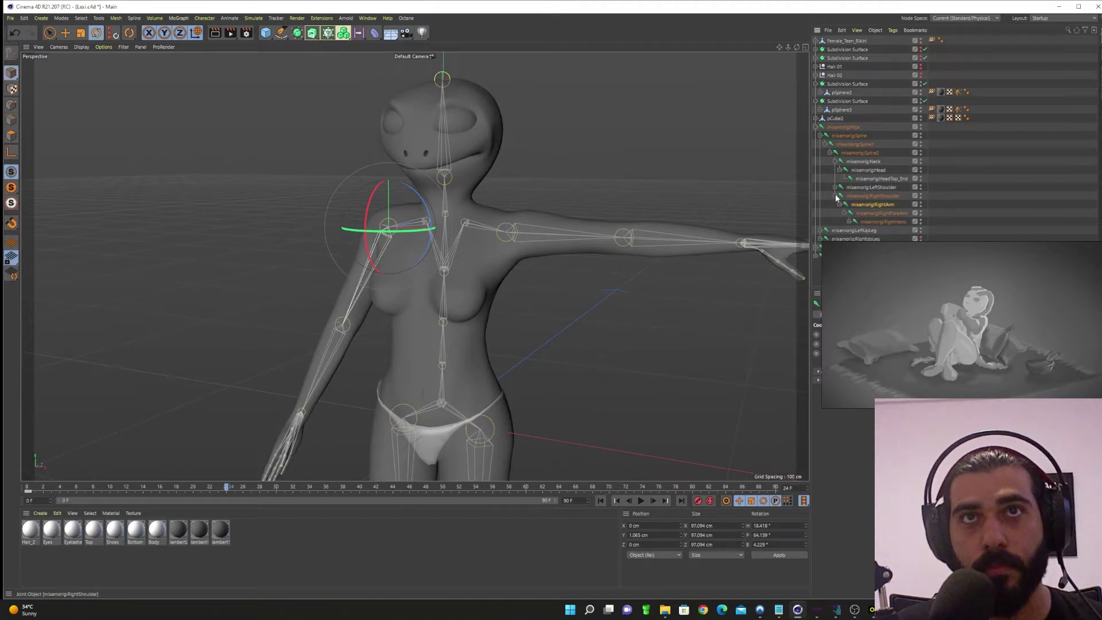
left_click(835, 188)
left_click(870, 196)
left_click_drag(553, 231, 531, 291)
middle_click_drag(430, 357, 450, 330, "alt")
scroll(448, 330, "down", 1)
left_click_drag(474, 360, 515, 345, "alt")
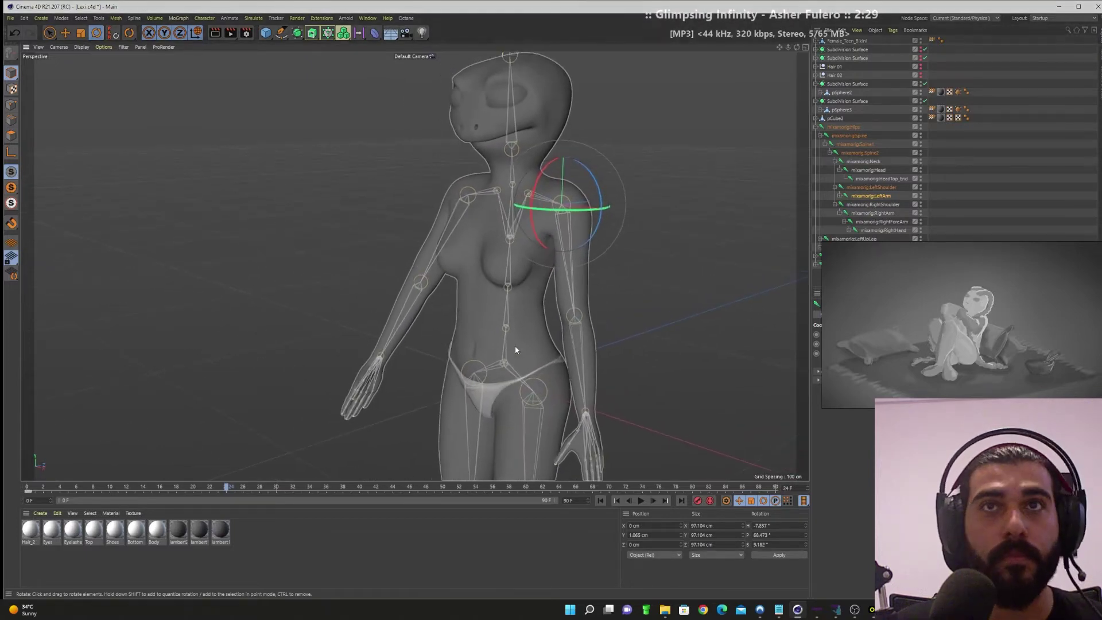
- Rotate the mixamorig:LeftForeArm joint to about -111° bank, bending the elbow so the hand sits before the torso
left_click(835, 198)
left_click(871, 204)
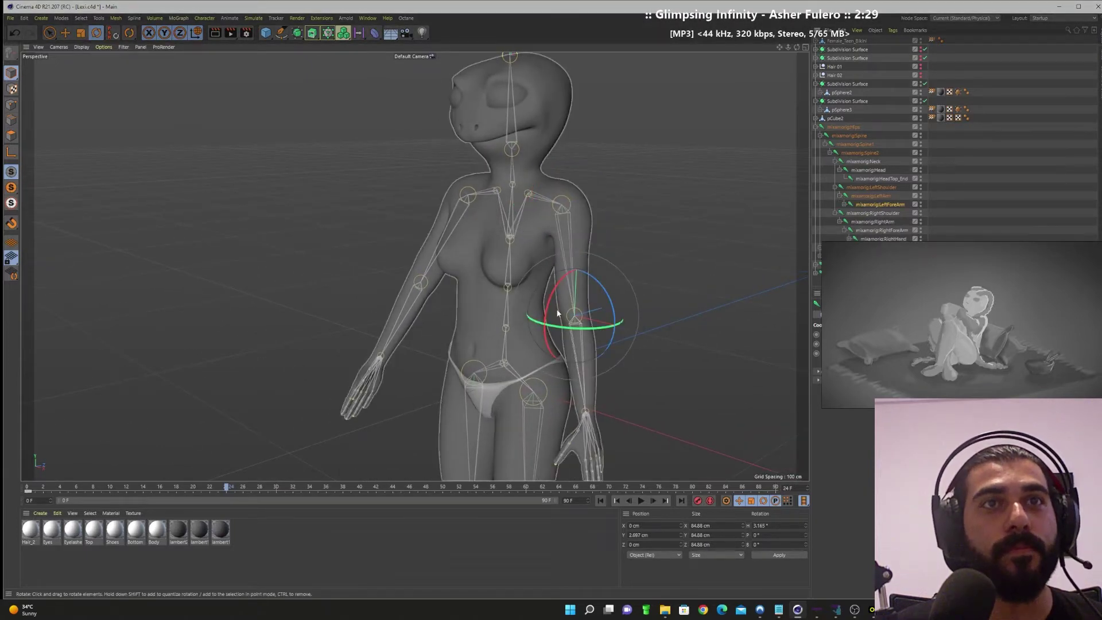
left_click_drag(548, 306, 593, 172)
left_click_drag(595, 287, 590, 346, "alt")
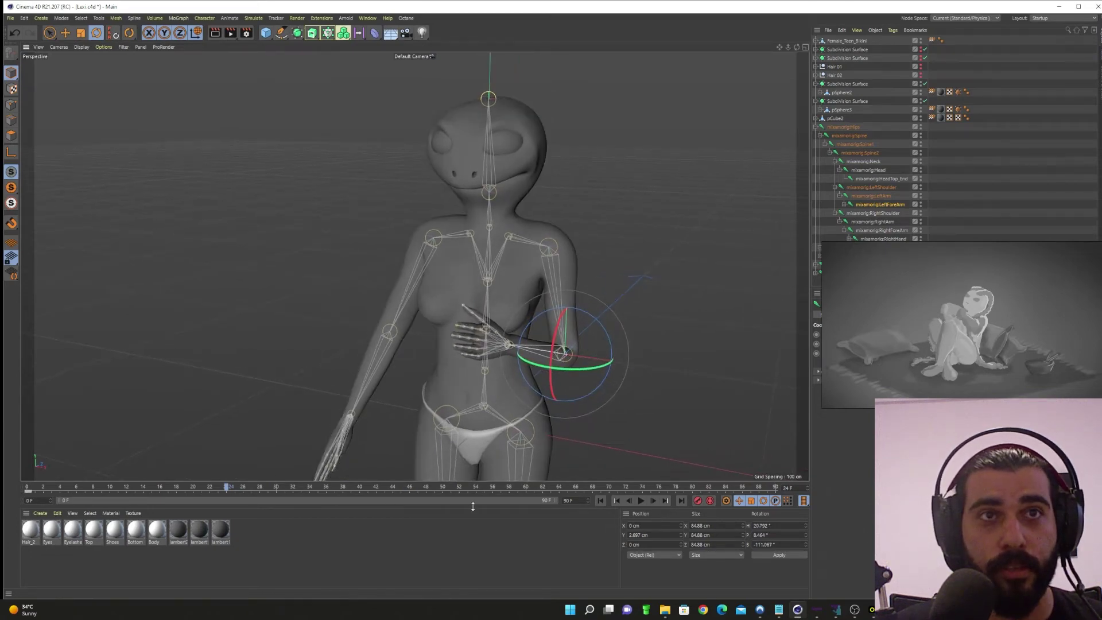
middle_click_drag(554, 386, 526, 388, "alt")
scroll(514, 388, "down", 1)
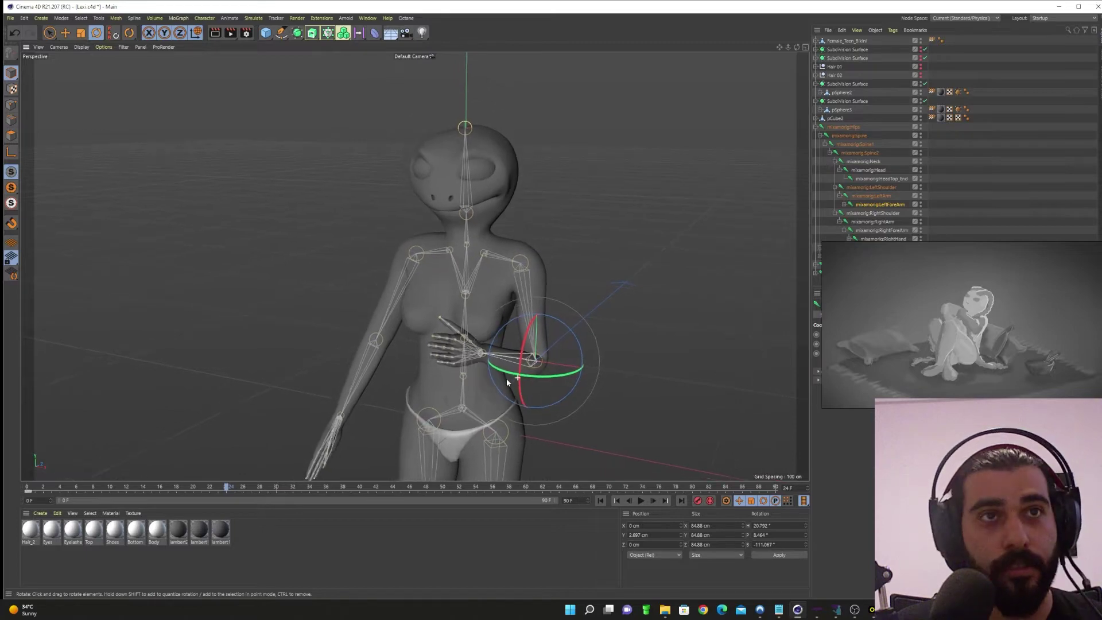
- Return the animation to frame 0 to restore the character's T-pose and frame the full body
left_click(600, 500)
scroll(449, 374, "down", 2)
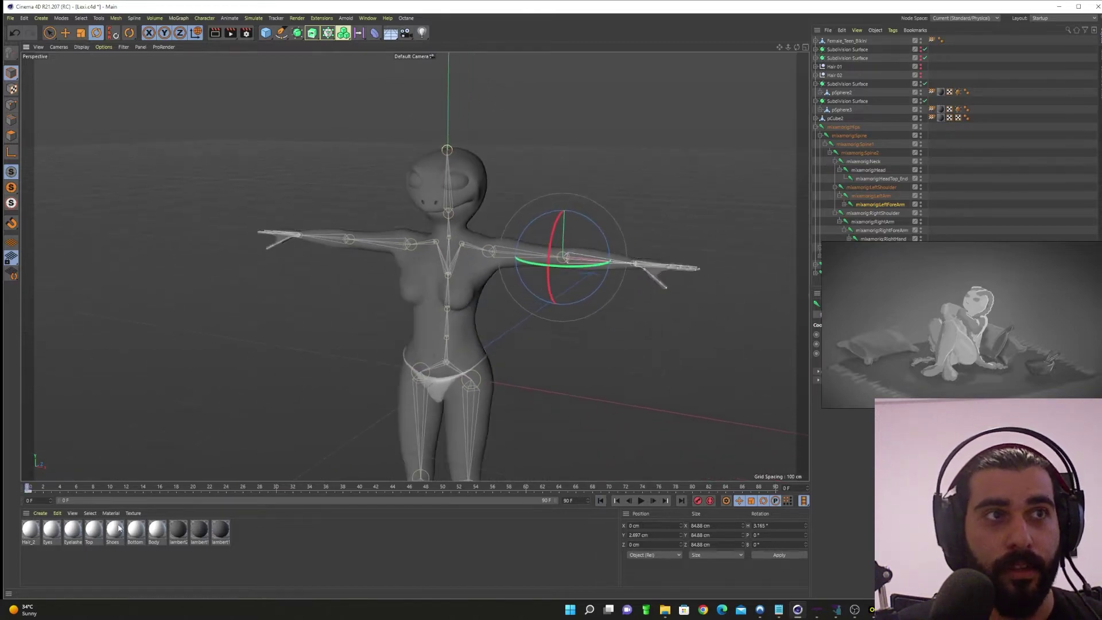
left_click(29, 487)
scroll(428, 354, "down", 4)
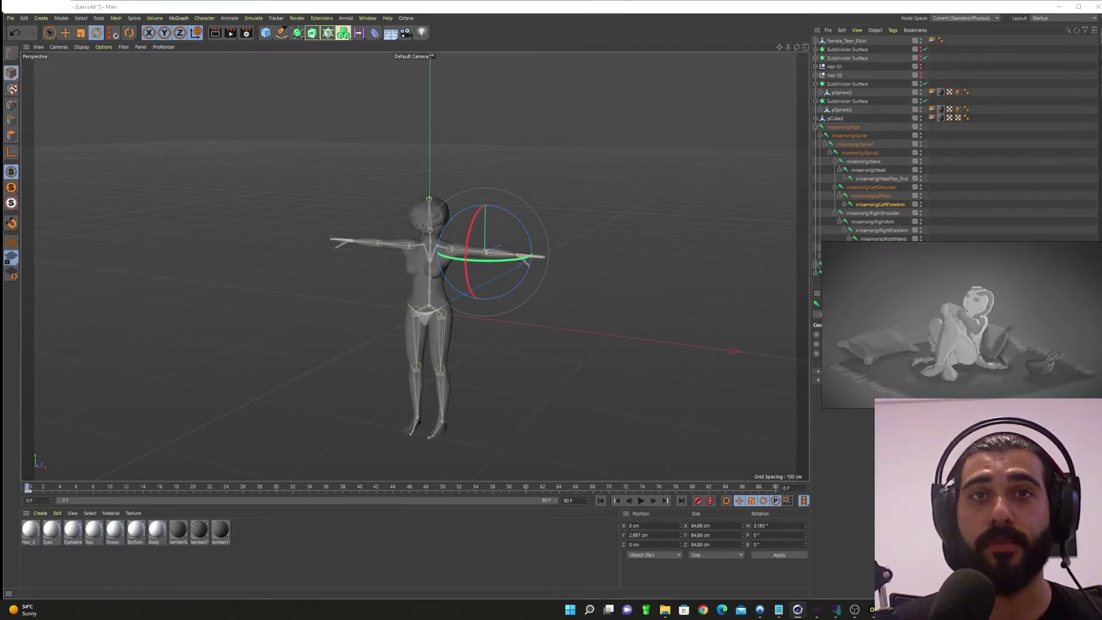
key("alt+Tab")
key("alt+Tab")
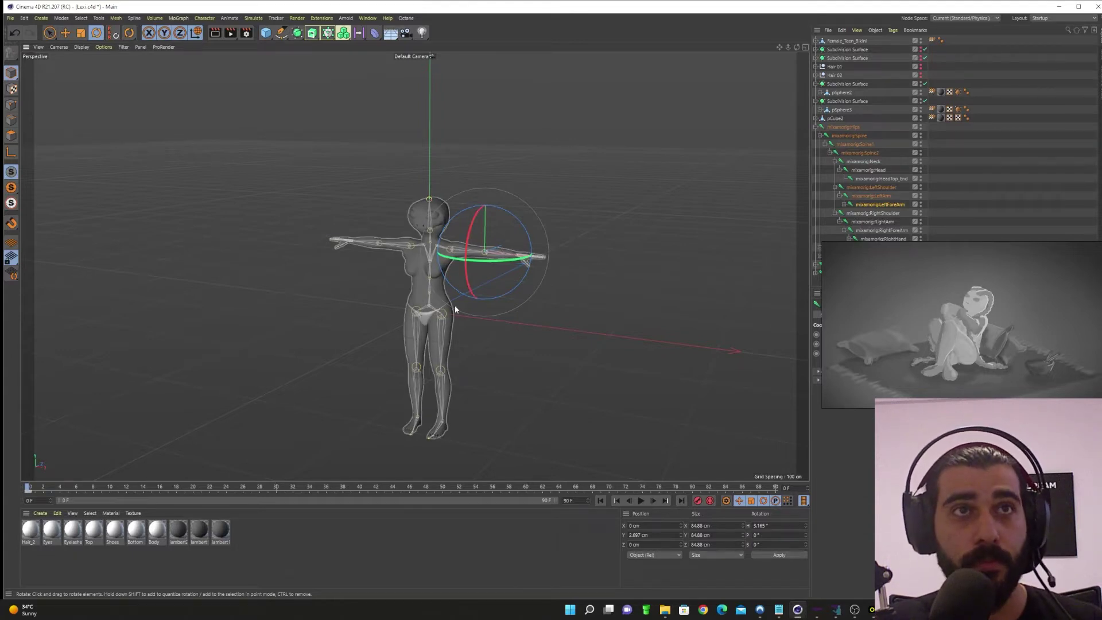
- Move the current time to frame 90, with the character's torso and outstretched arms in view
middle_click_drag(455, 309, 448, 318, "alt")
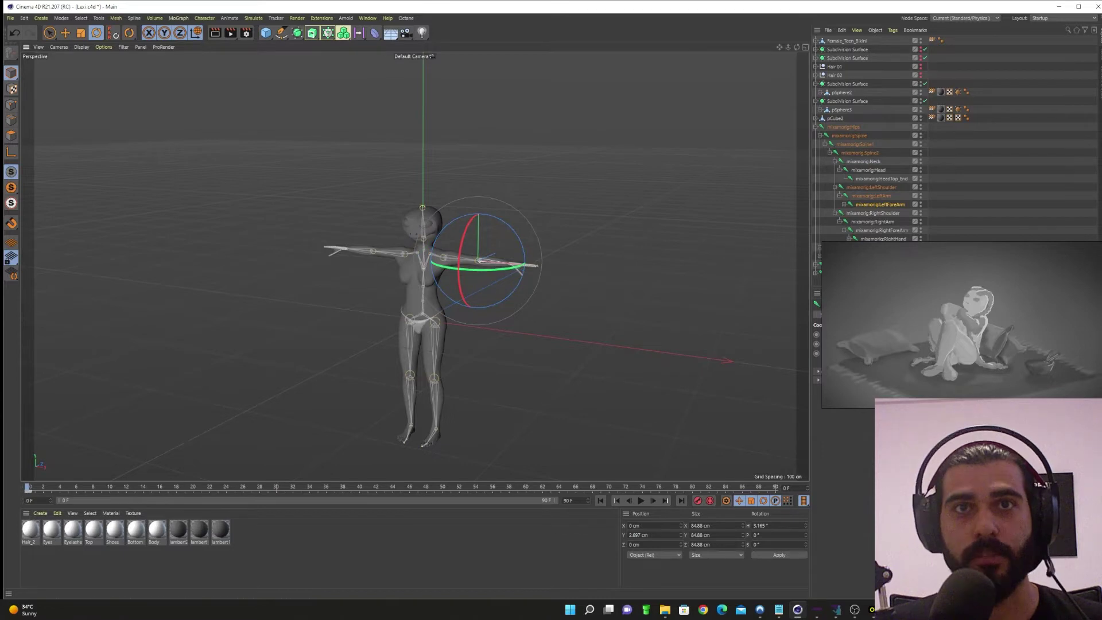
left_click_drag(507, 304, 464, 312, "alt")
middle_click_drag(454, 271, 450, 292, "alt")
right_click_drag(451, 292, 536, 308, "alt")
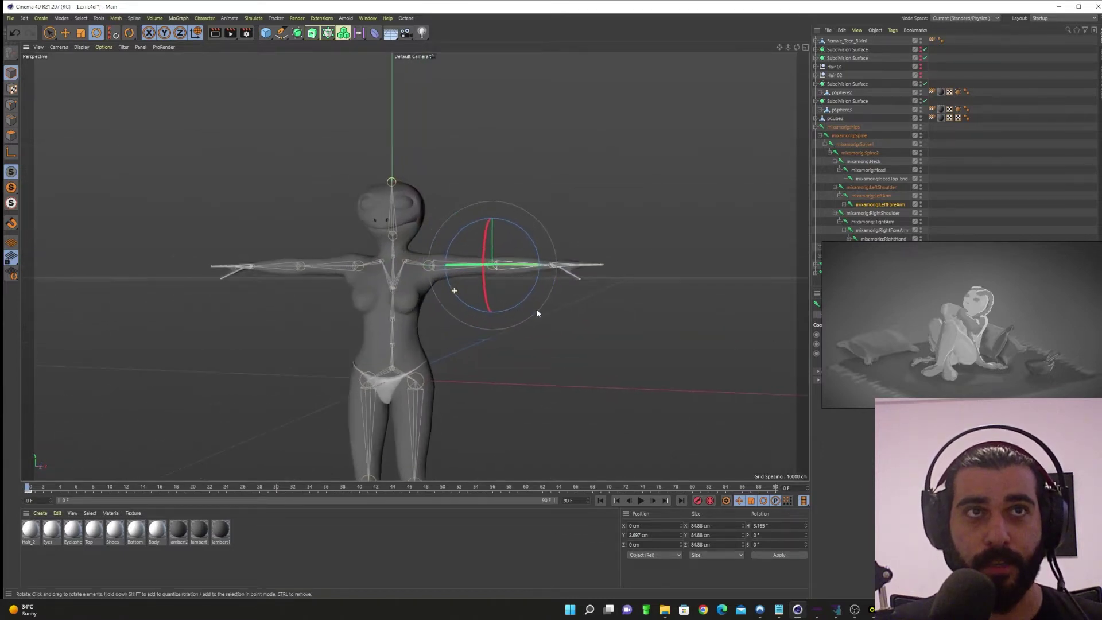
left_click_drag(509, 315, 453, 341, "alt")
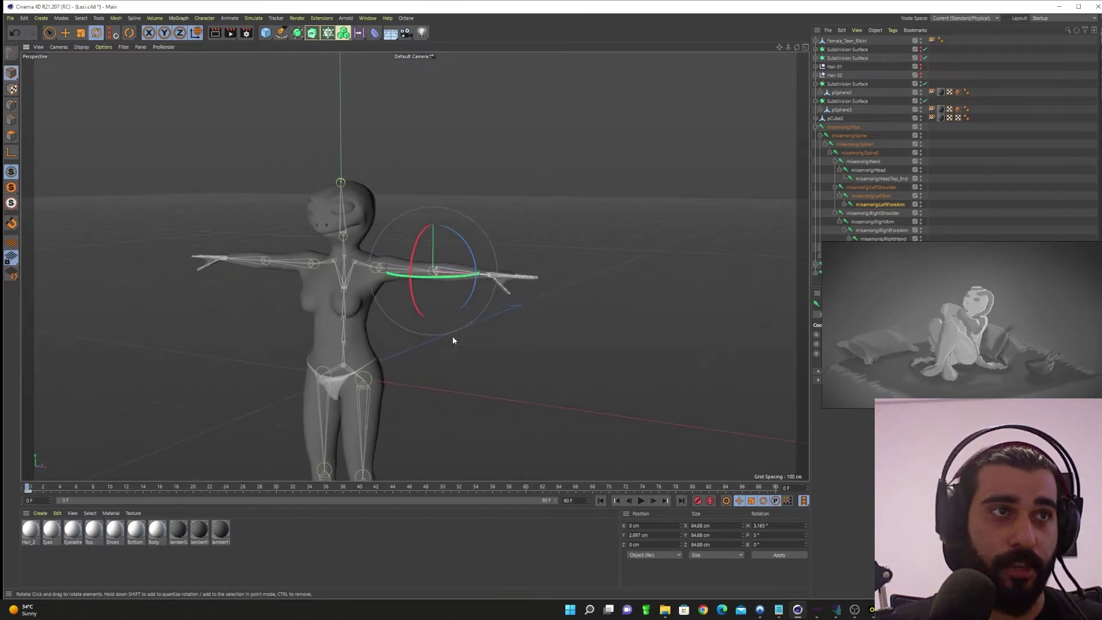
left_click(54, 488)
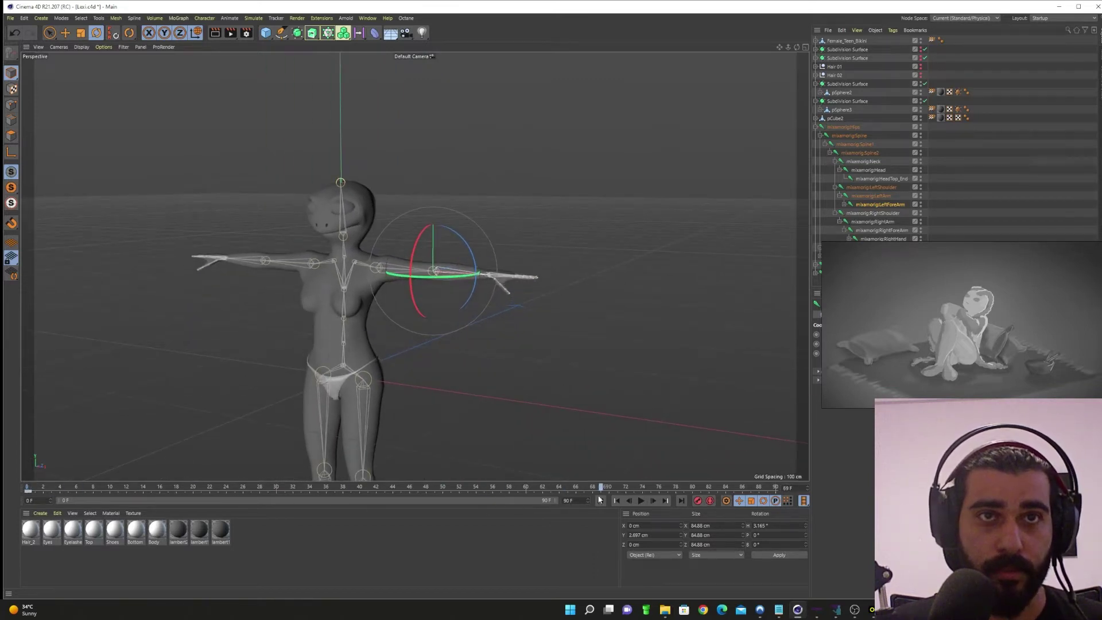
left_click_drag(438, 375, 353, 355, "alt")
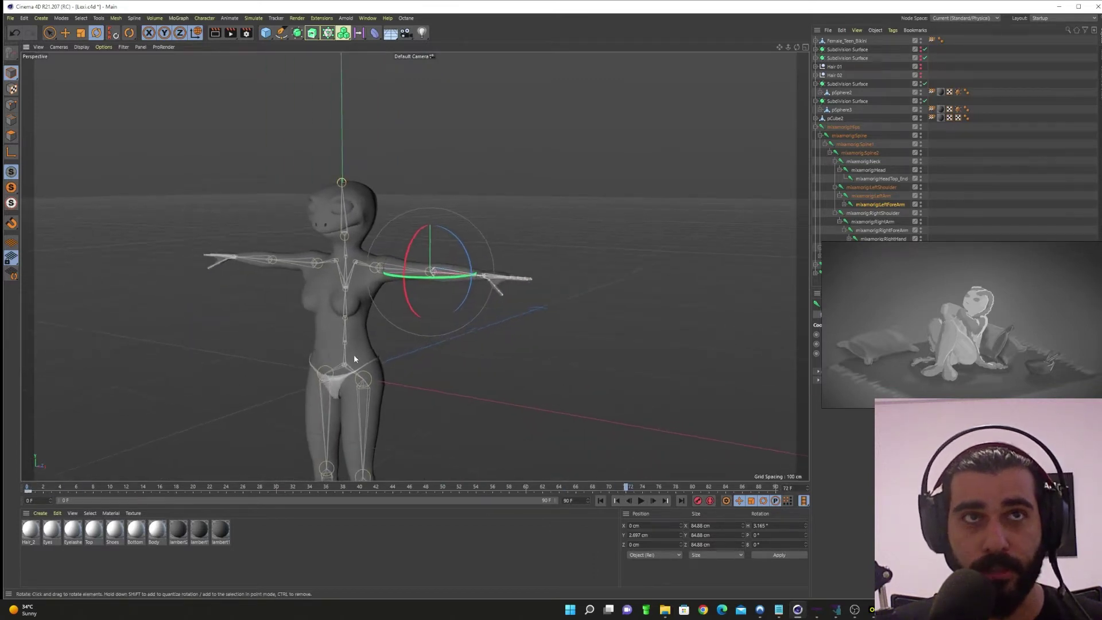
middle_click_drag(354, 355, 375, 337, "alt")
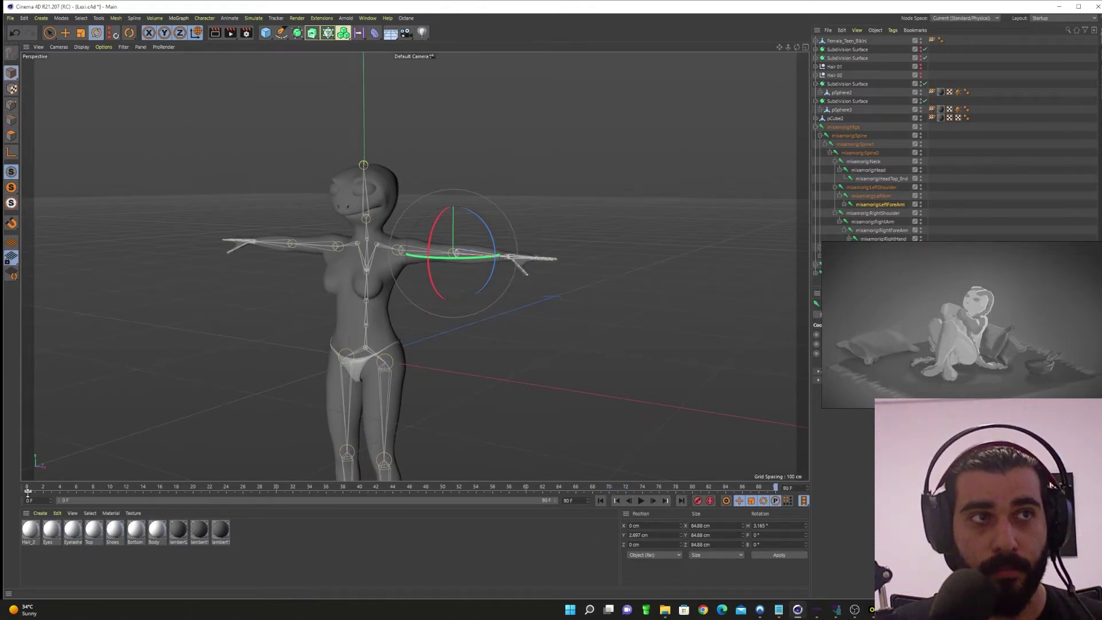
- Shift the concept image clear of the joint coordinates and select mixamorig:Hips together with all its child joints
left_click(837, 129)
right_click_drag(957, 307, 953, 431)
left_click(964, 281)
left_click(839, 128)
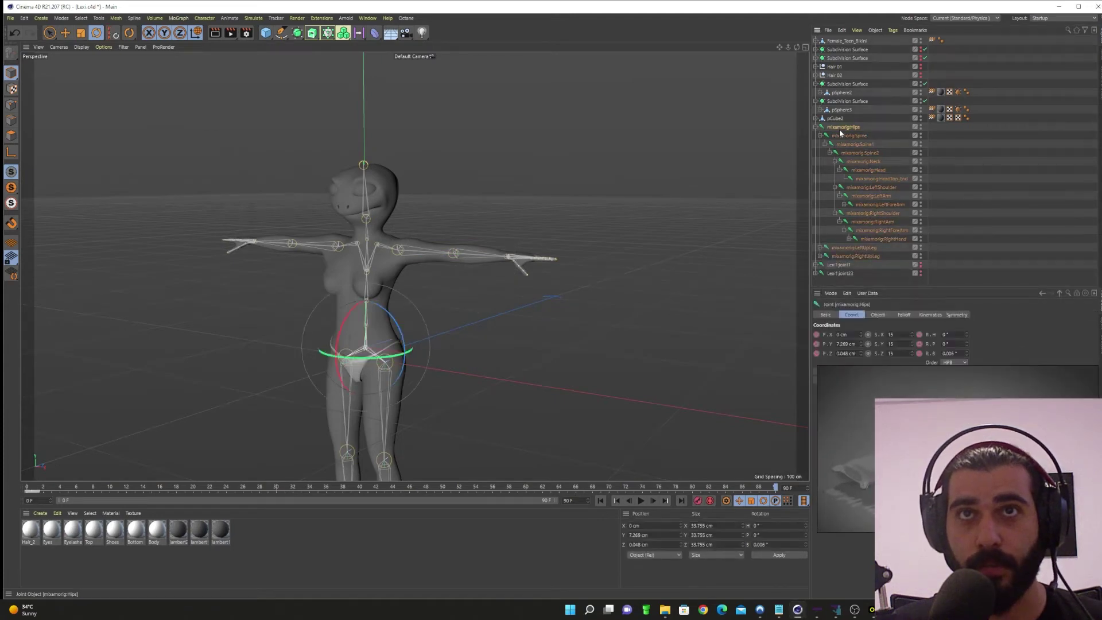
left_click(840, 31)
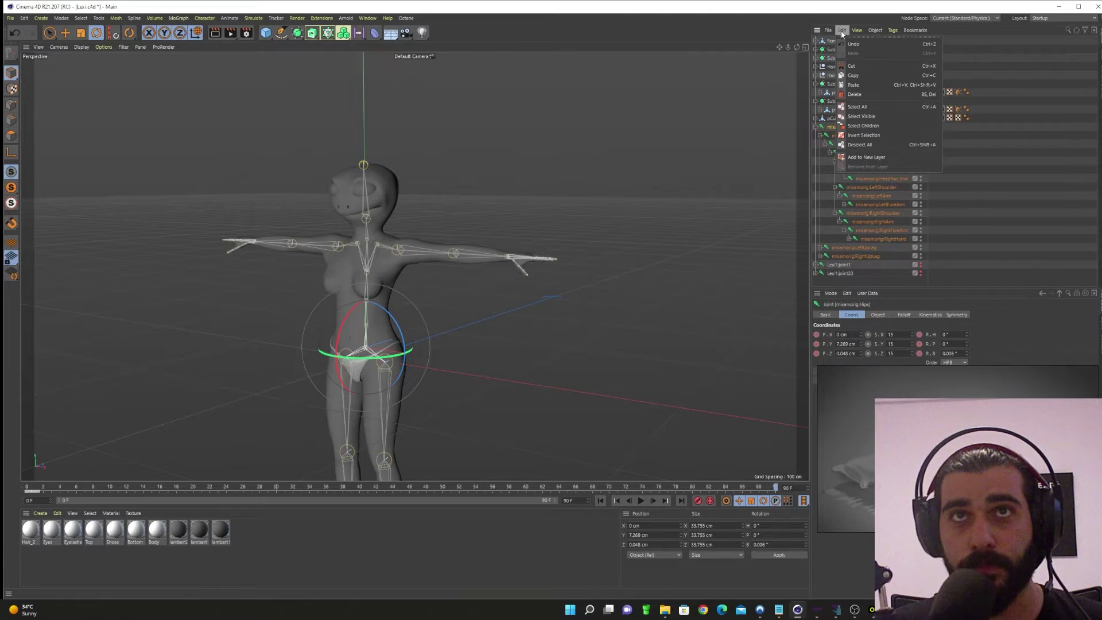
left_click(878, 125)
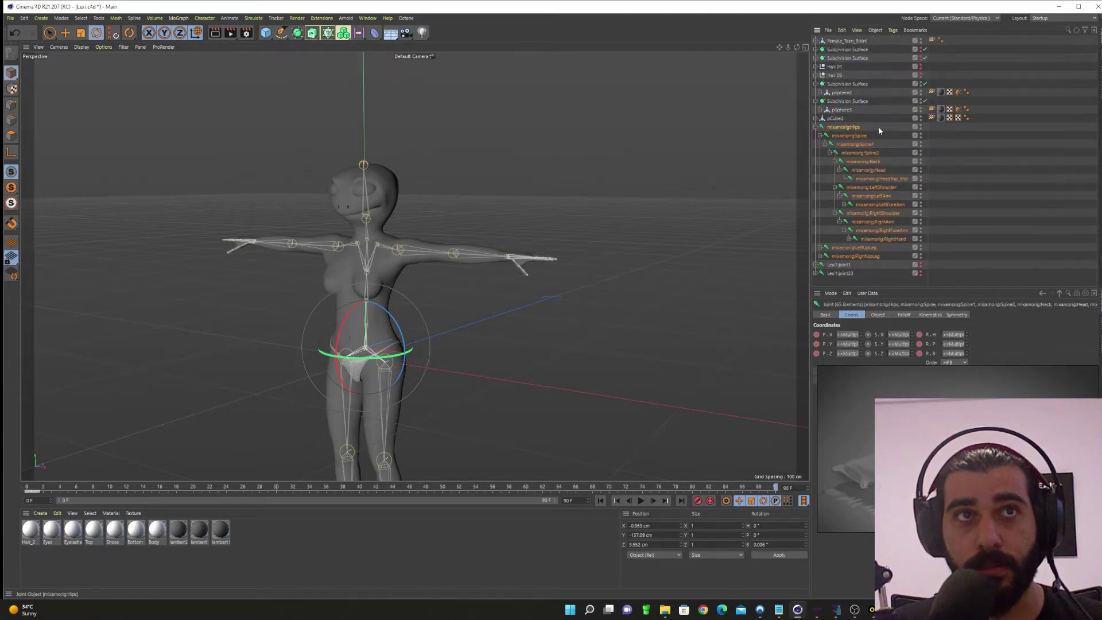
- Move the keyframes of all the selected joints from frame 0 to frame 28 on the timeline
middle_click_drag(357, 336, 376, 278, "alt")
scroll(373, 313, "down", 3)
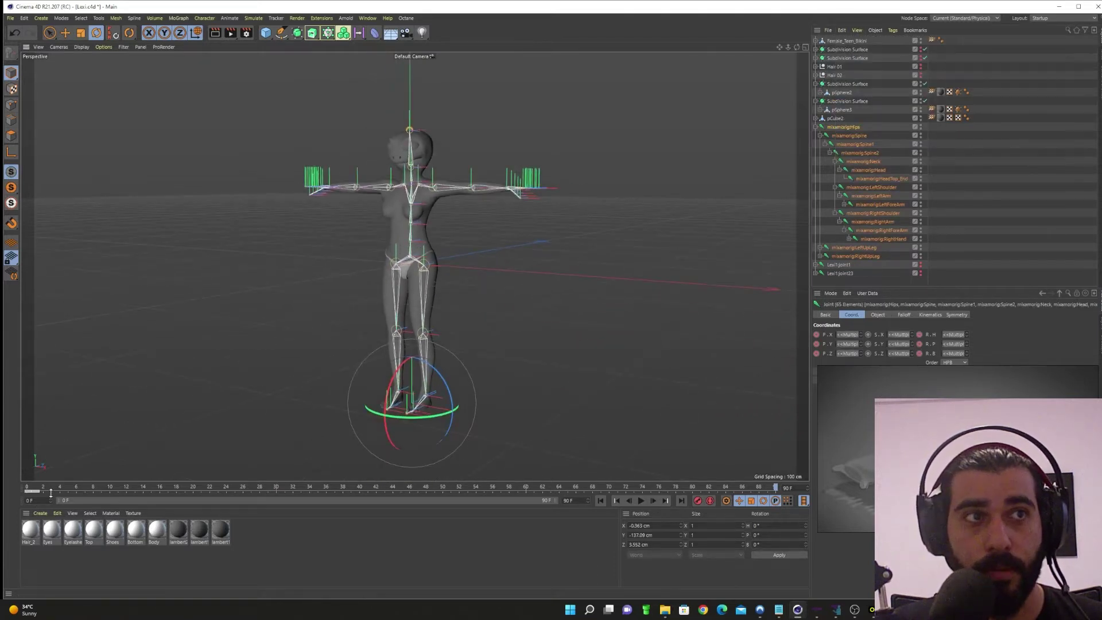
left_click_drag(52, 491, 25, 494)
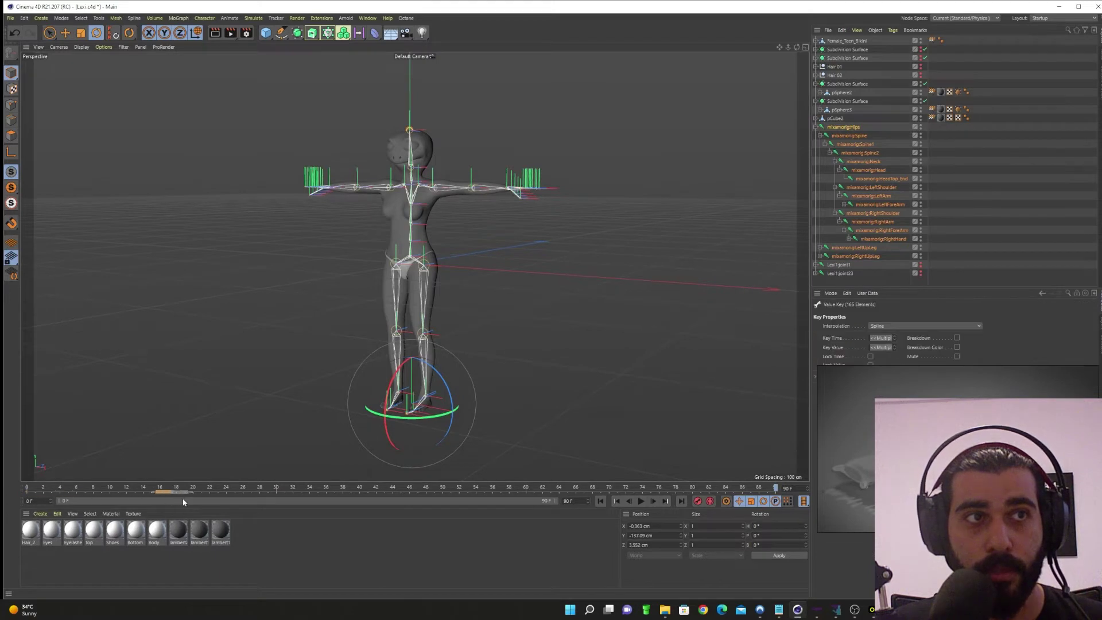
left_click_drag(289, 505, 281, 494)
left_click(306, 491)
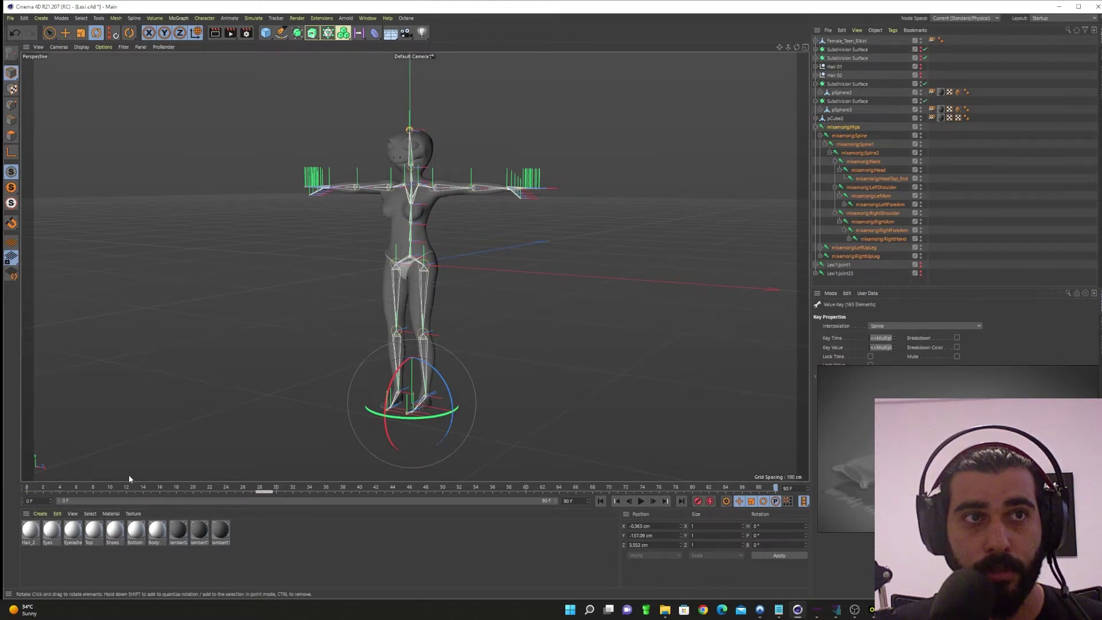
- Enable automatic keying and rotate the mixamorig:LeftArm joint to about 72° pitch at frame 90, lowering the arm beside the body
middle_click_drag(466, 379, 463, 370, "alt")
left_click(505, 356)
left_click(869, 197)
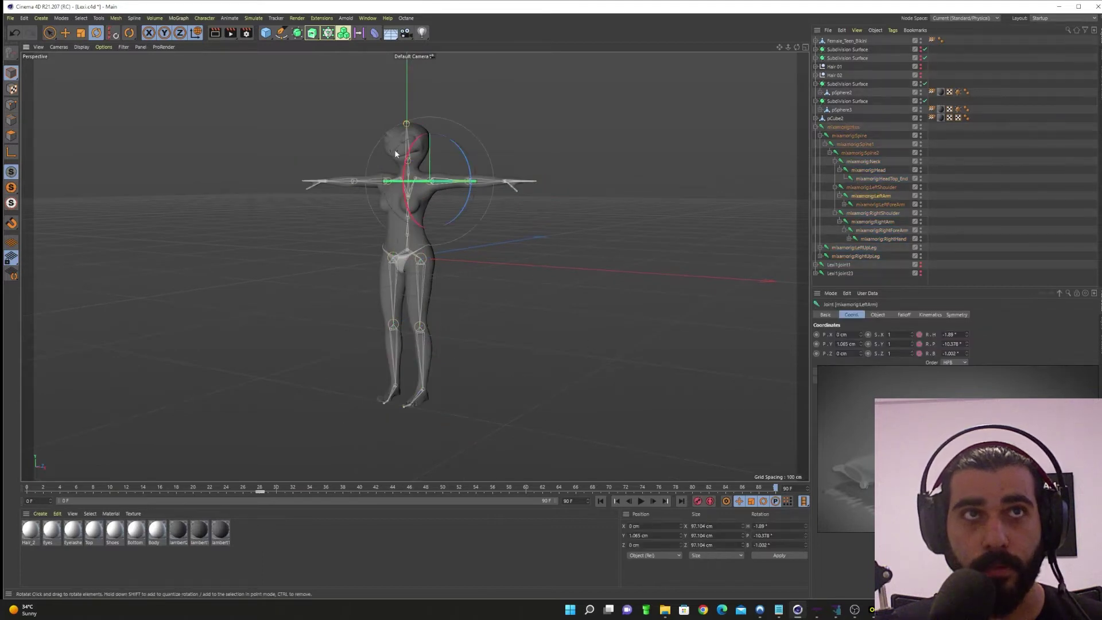
right_click_drag(400, 153, 499, 216, "alt")
left_click(710, 501)
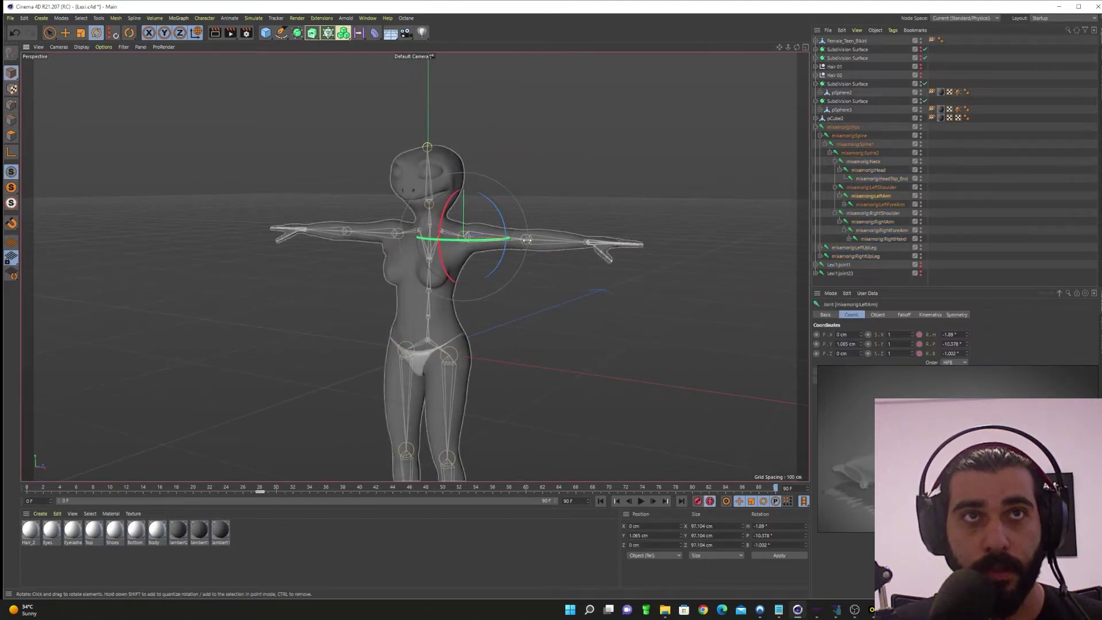
left_click_drag(504, 257, 505, 332)
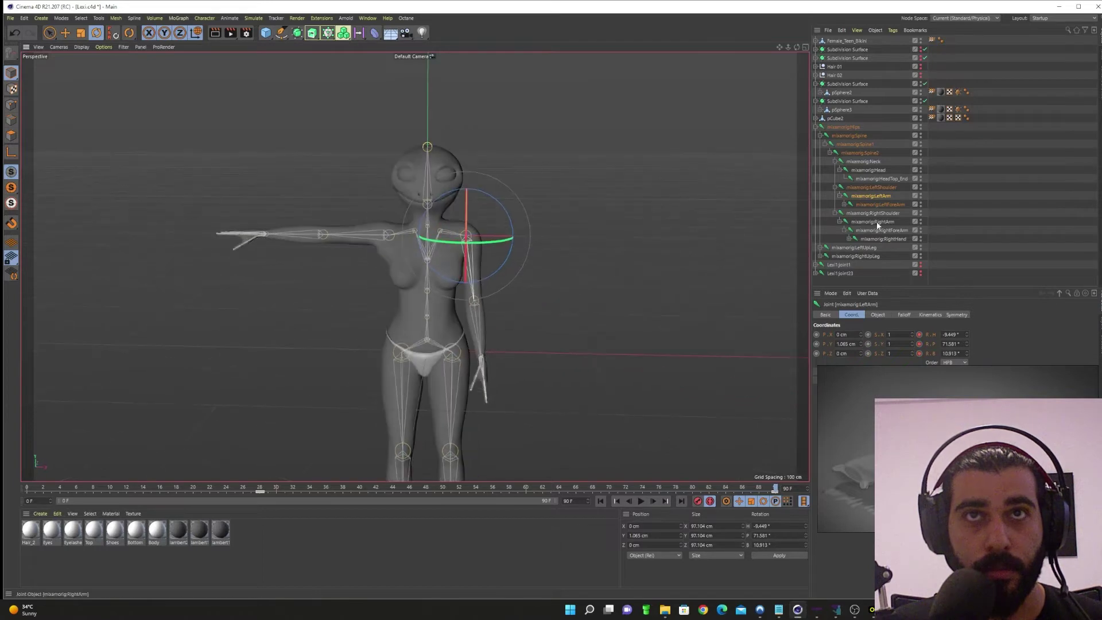
- Rotate the mixamorig:RightArm joint to about 72° pitch, lowering the right arm beside the body to match the left
left_click(843, 205)
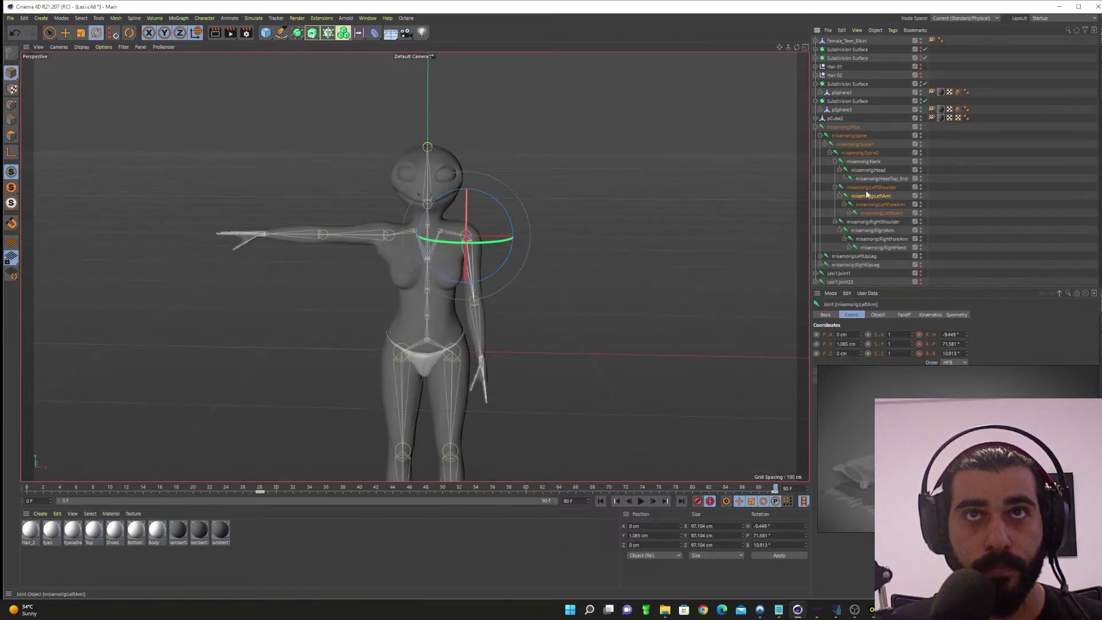
left_click(860, 180)
left_click(870, 212)
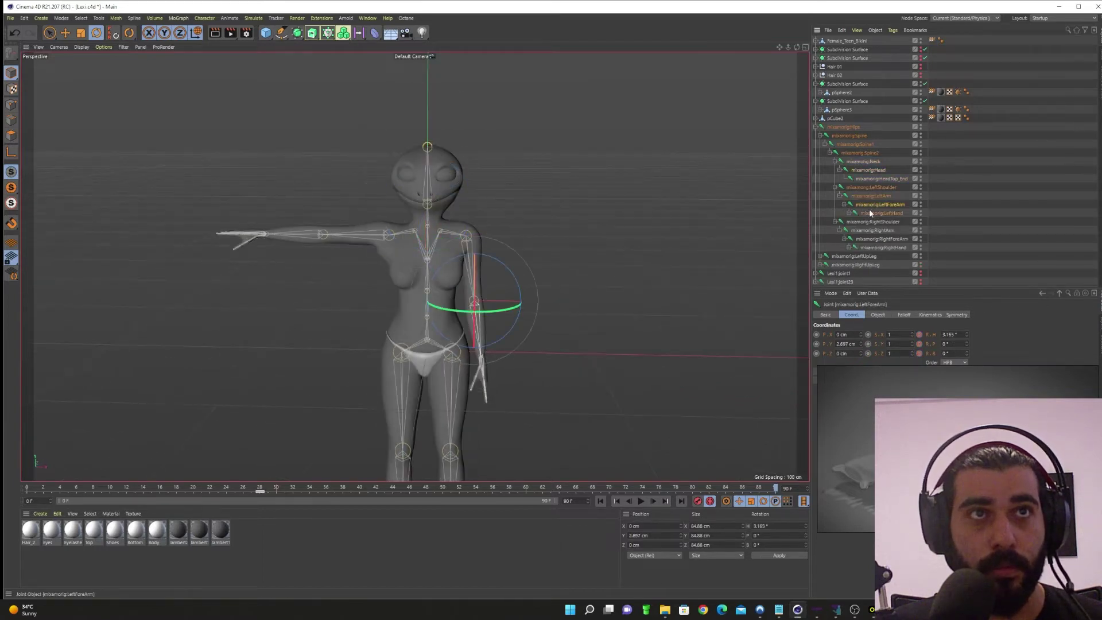
left_click(873, 230)
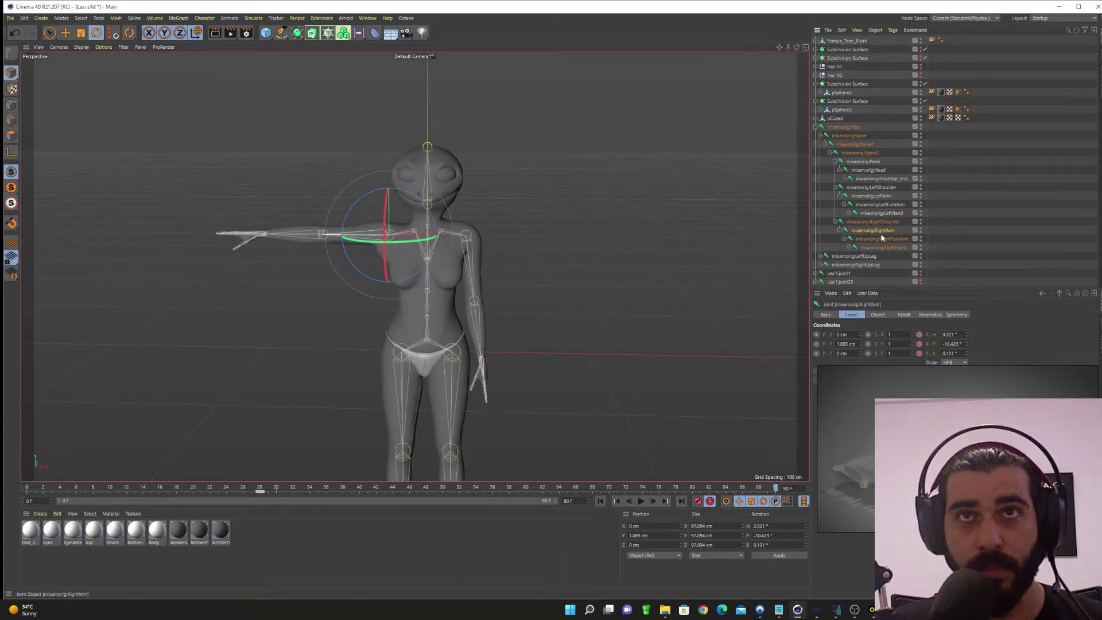
left_click_drag(424, 205, 345, 173)
scroll(430, 324, "up", 3)
left_click_drag(430, 325, 388, 321, "alt")
middle_click_drag(388, 321, 400, 345, "alt")
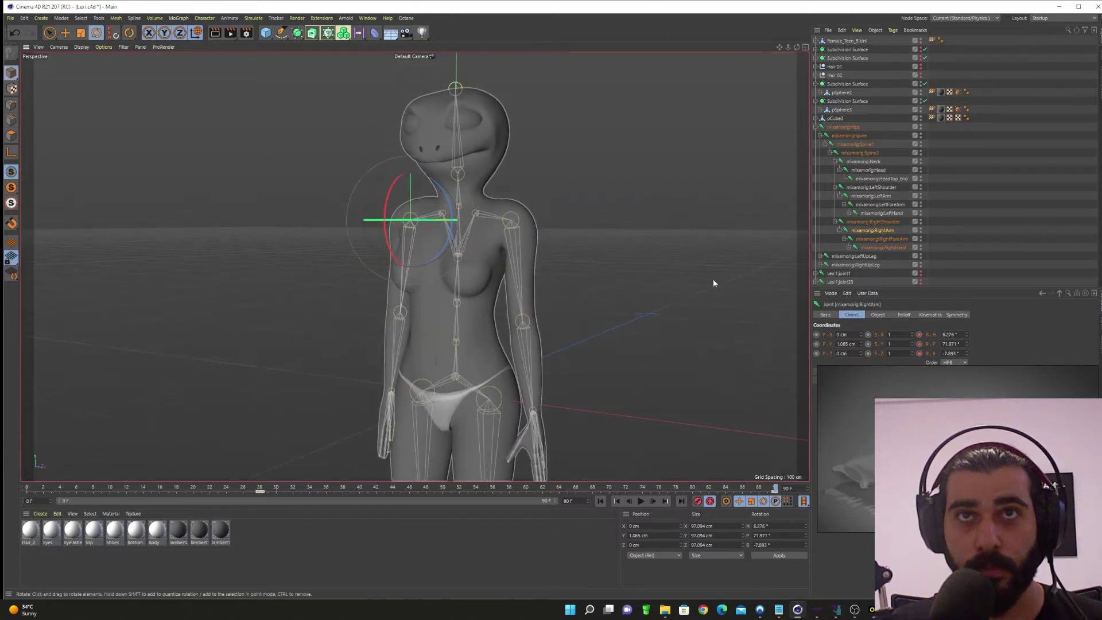
- Bend both elbows forward by rotating mixamorig:RightForeArm to about 92° bank and mixamorig:LeftForeArm to about -104° bank
left_click(880, 239)
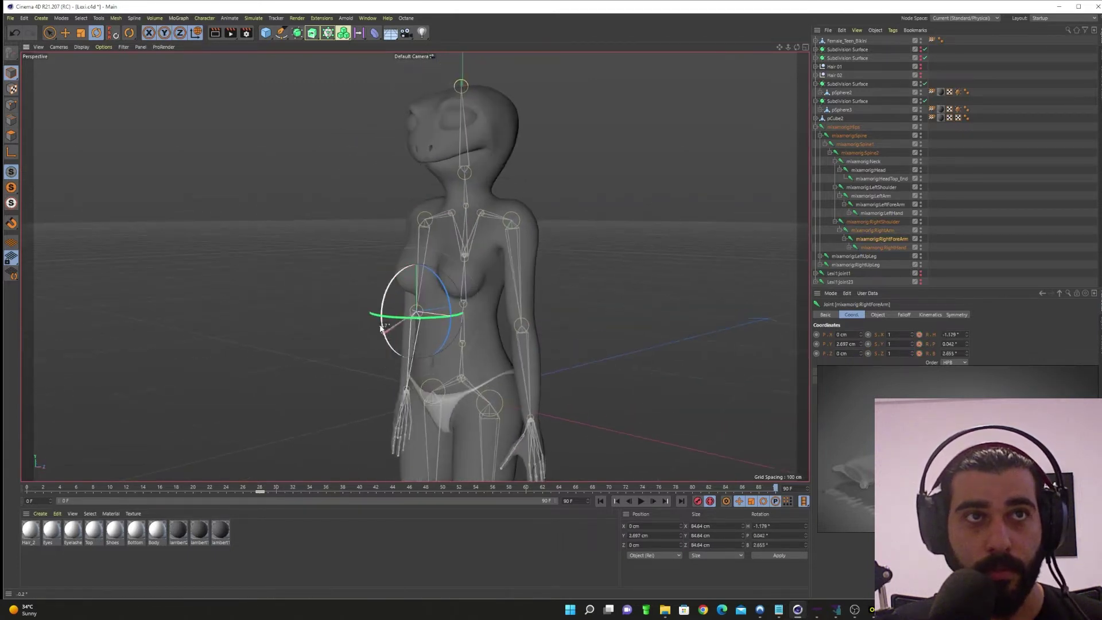
left_click_drag(386, 336, 367, 168)
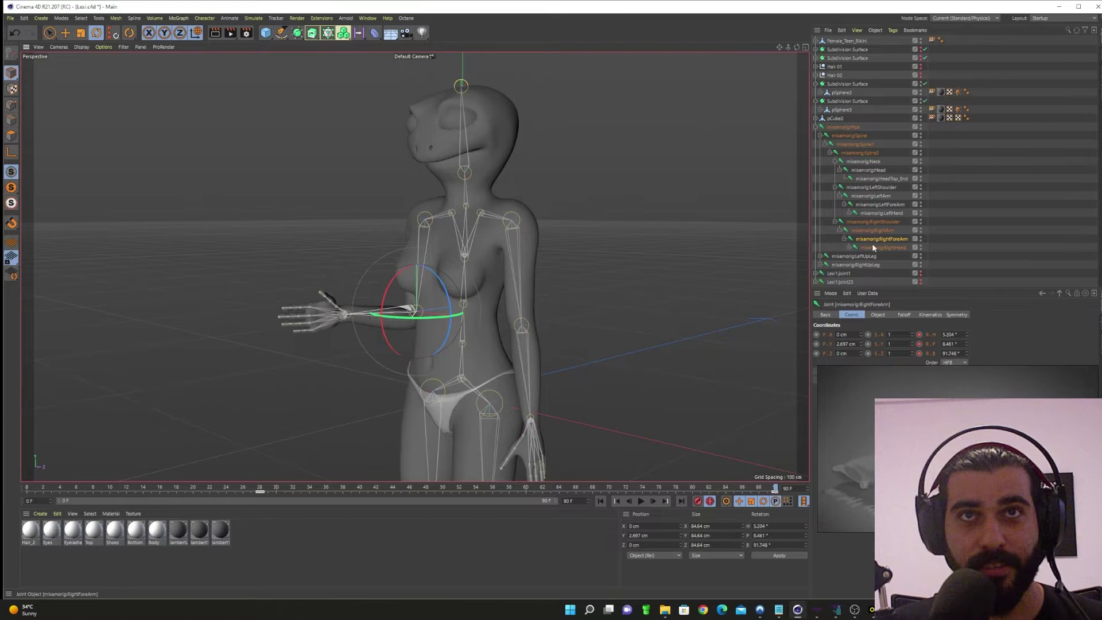
left_click(879, 205)
left_click_drag(494, 356, 464, 82)
middle_click_drag(467, 279, 492, 423, "alt")
left_click_drag(492, 423, 552, 400, "alt")
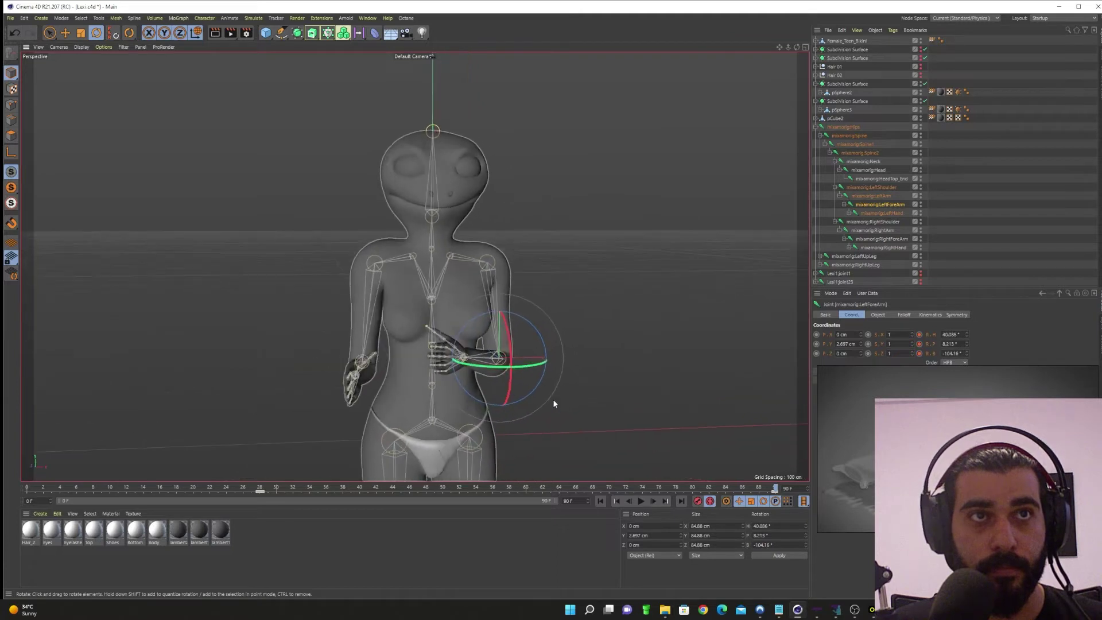
- Swing mixamorig:RightArm outward from the body and rotate mixamorig:RightForeArm to about -21° heading and 110° bank, bringing the hand before the torso
left_click(878, 230)
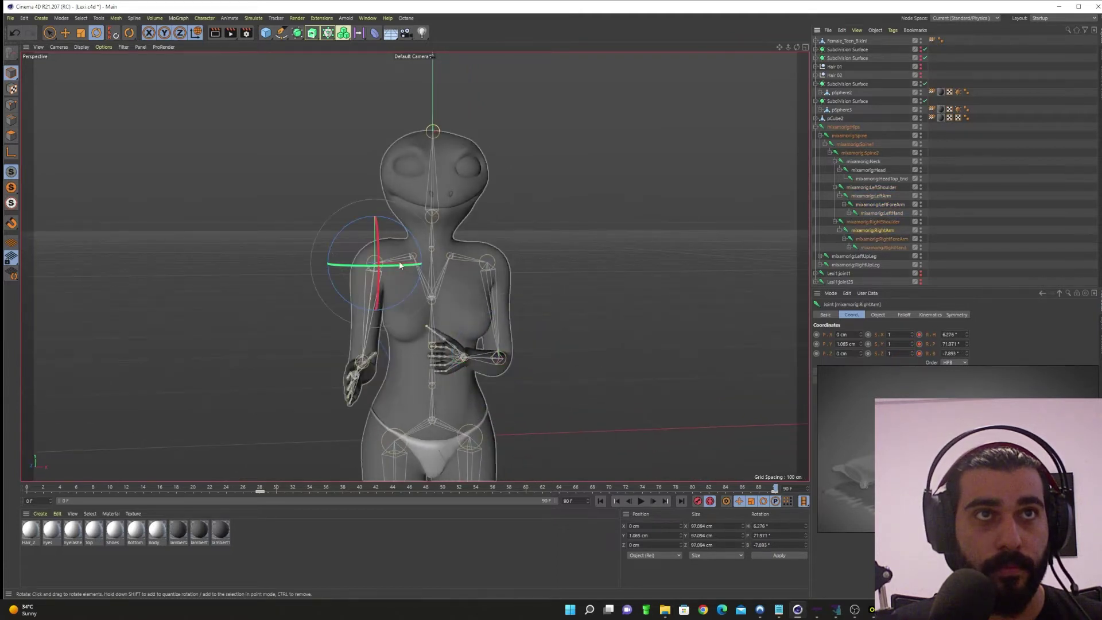
left_click_drag(400, 265, 413, 252)
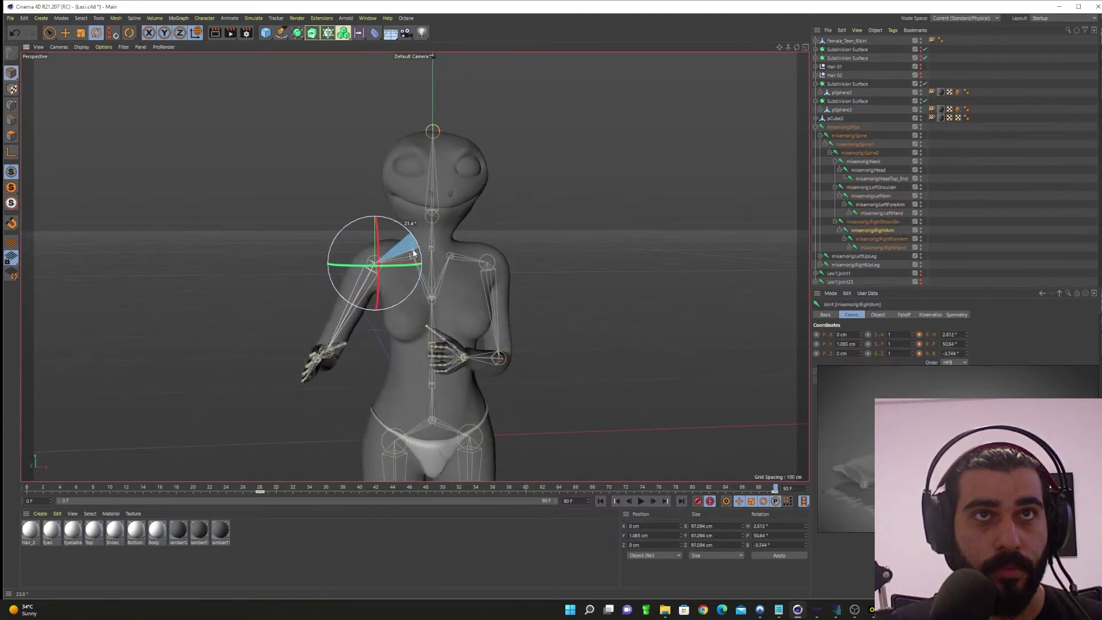
left_click(881, 239)
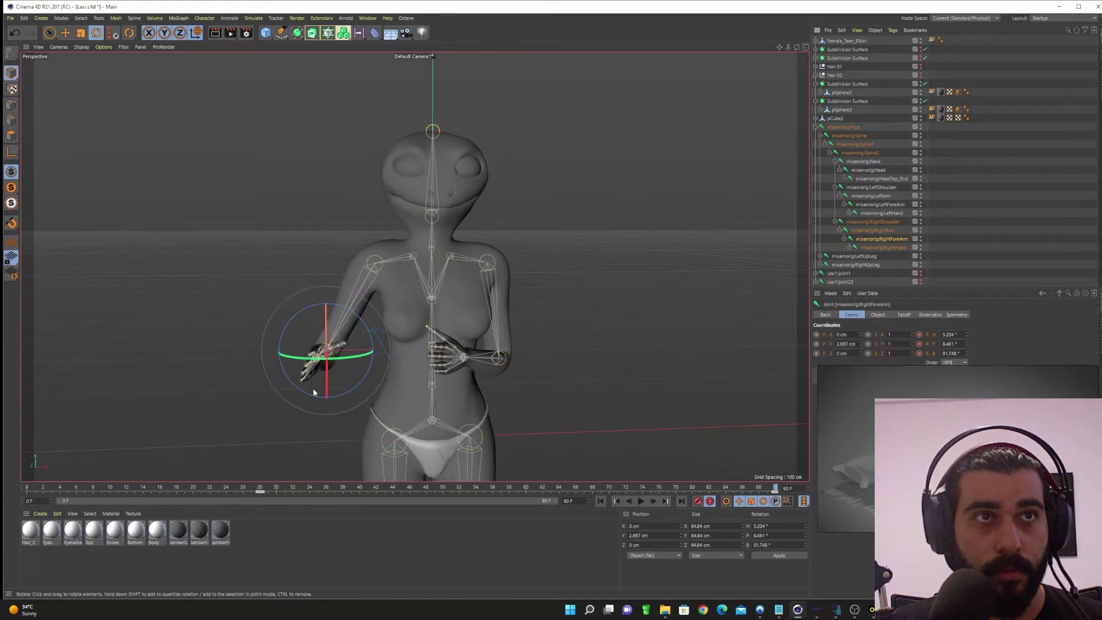
left_click_drag(313, 392, 373, 359)
left_click_drag(327, 390, 329, 391)
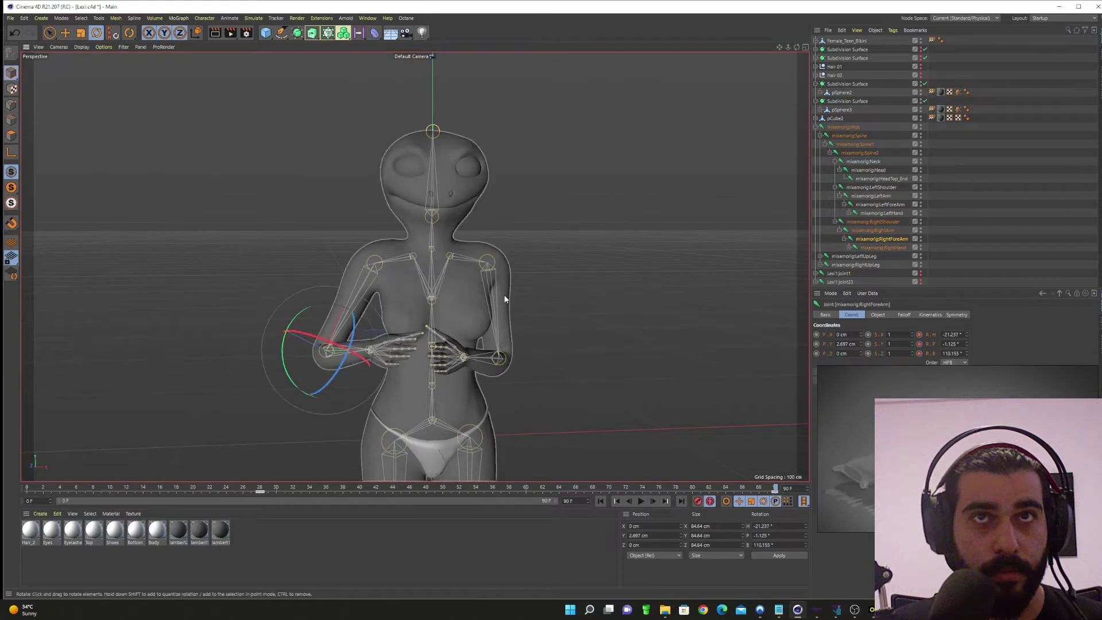
- Swing mixamorig:LeftArm outward to about 59° pitch and rotate mixamorig:LeftForeArm to about 43° heading and -103° bank, keeping the hand before the chest
left_click(877, 204)
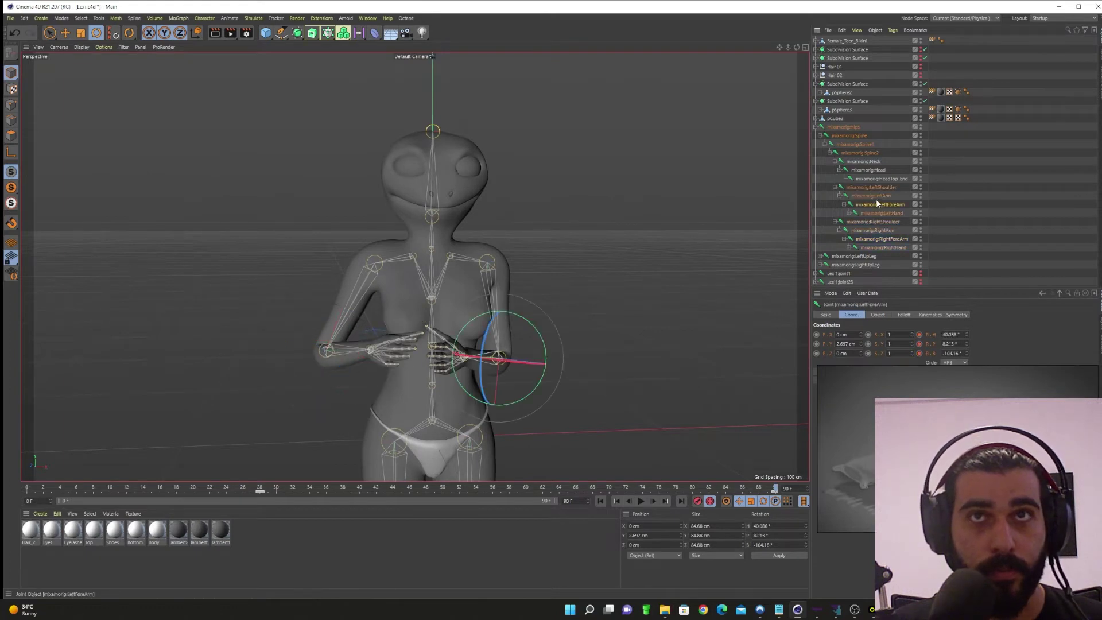
left_click(870, 196)
left_click_drag(523, 249, 492, 261)
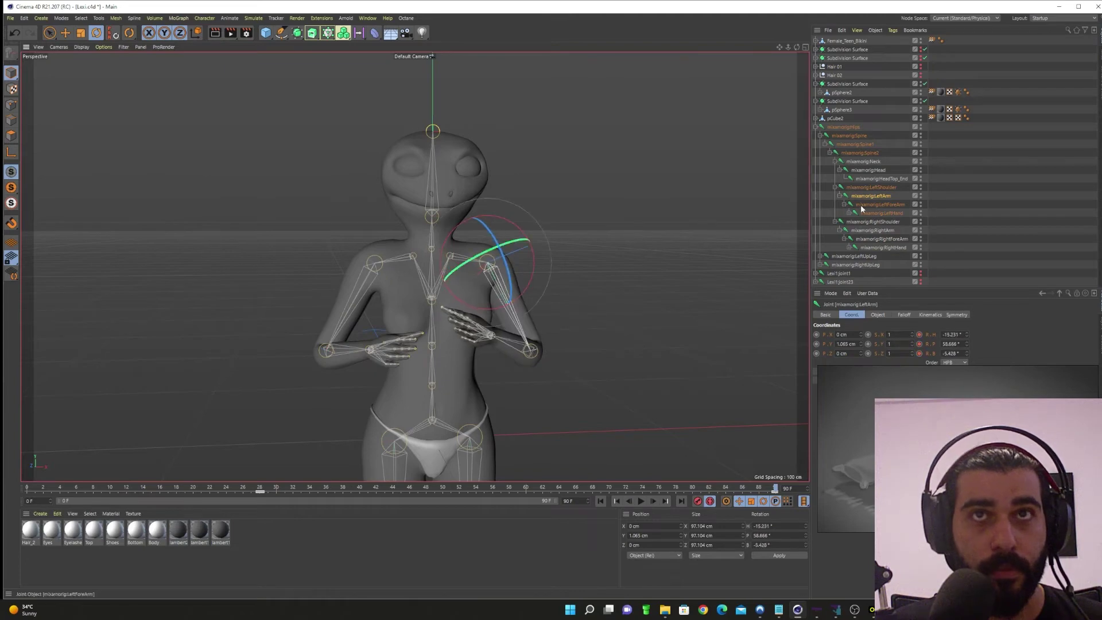
left_click(859, 204)
left_click_drag(519, 343, 508, 347)
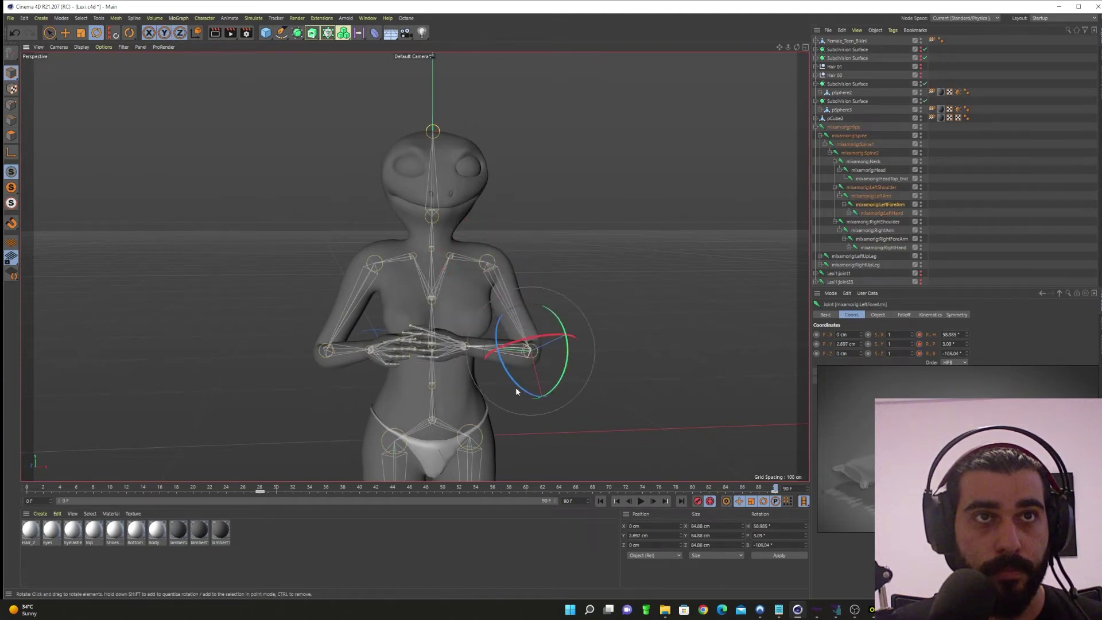
left_click_drag(515, 386, 521, 388)
left_click_drag(519, 343, 528, 344)
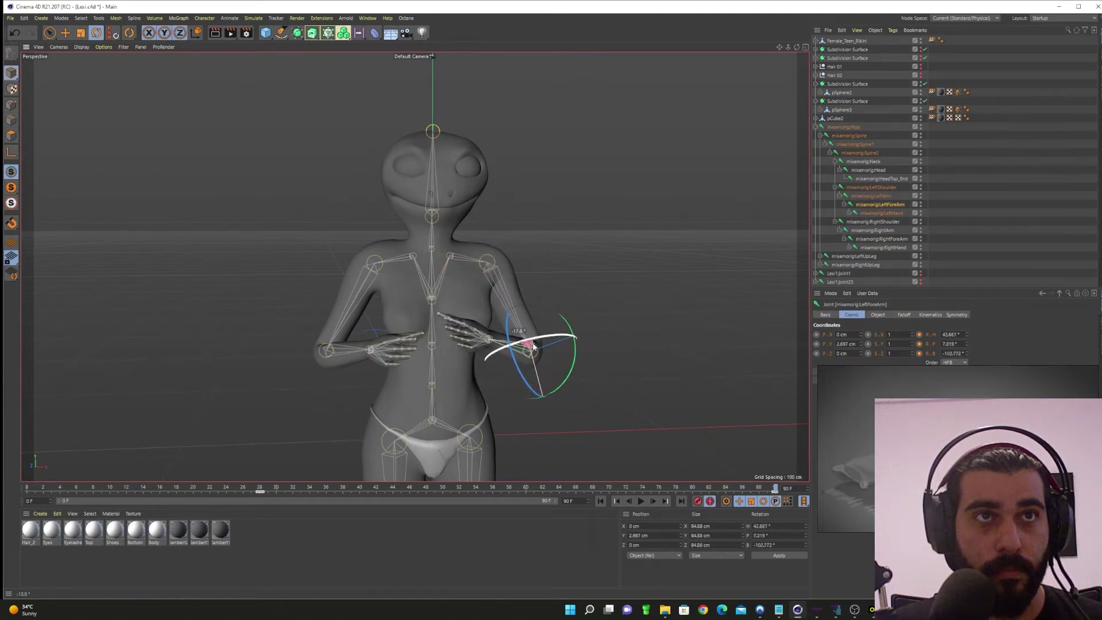
left_click(885, 197)
left_click(886, 220)
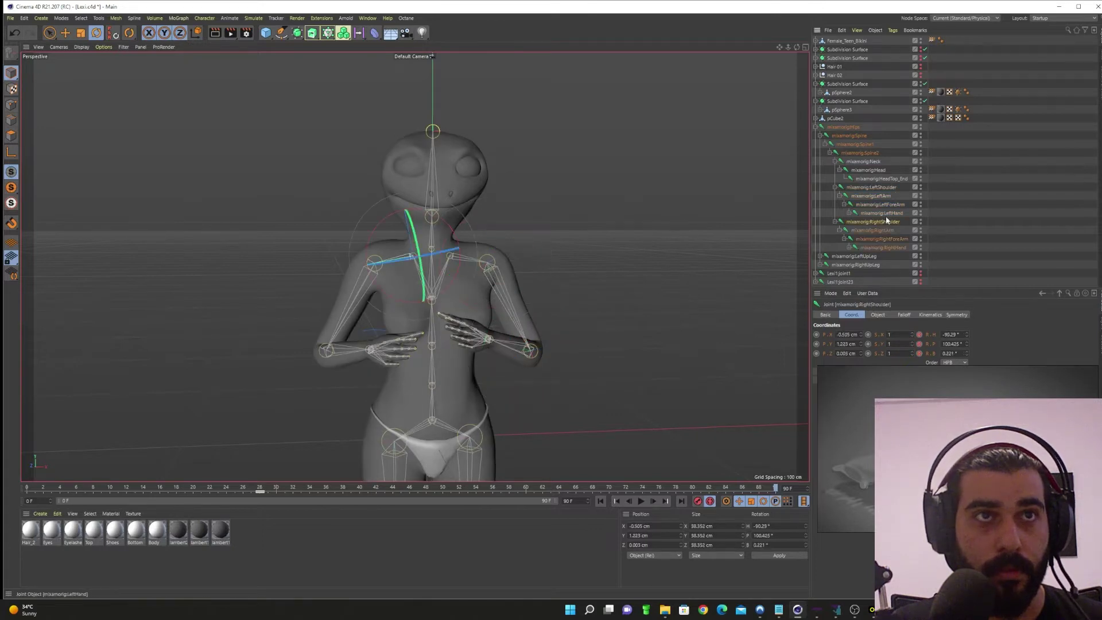
left_click(886, 214)
left_click(878, 196)
left_click(874, 186)
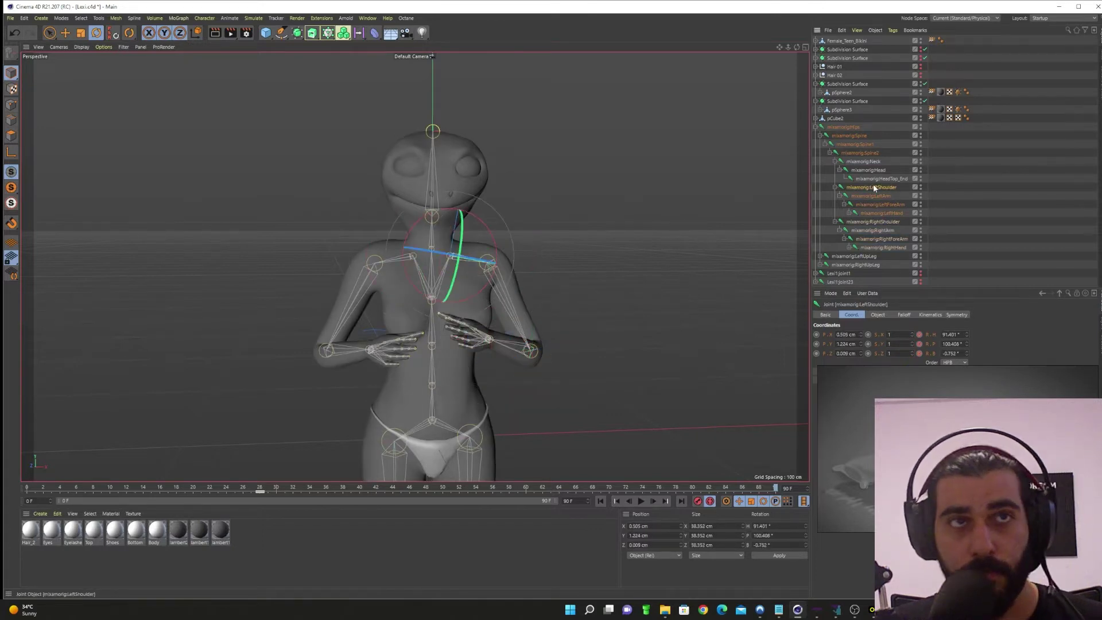
left_click(880, 179)
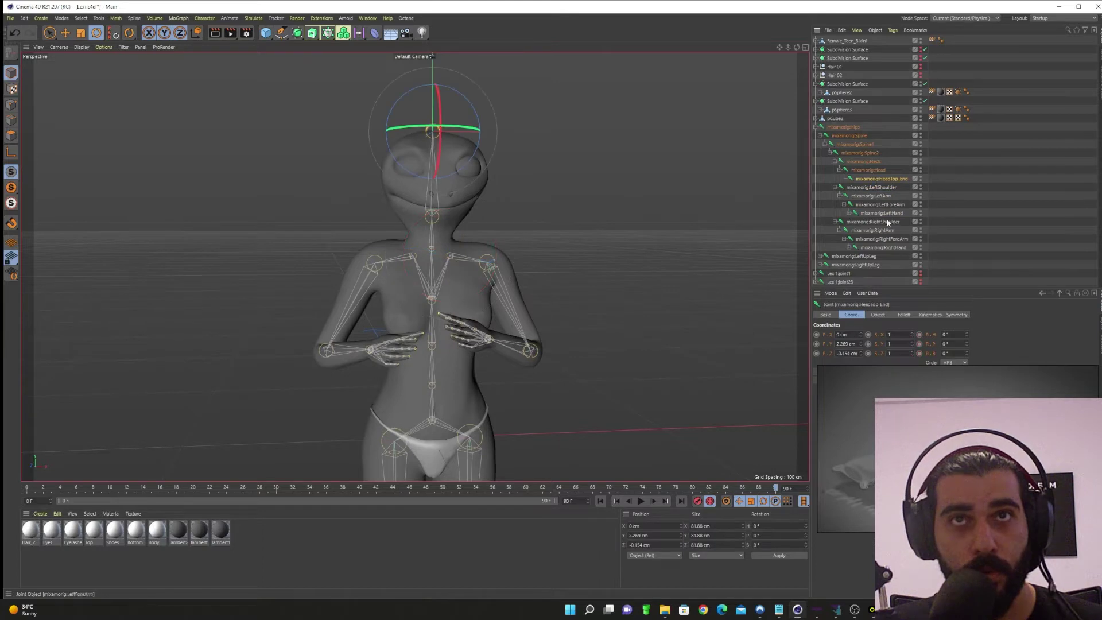
- Rotate the mixamorig:RightForeArm joint to about 118° bank, raising the right hand level with the left
left_click(874, 230)
left_click(886, 239)
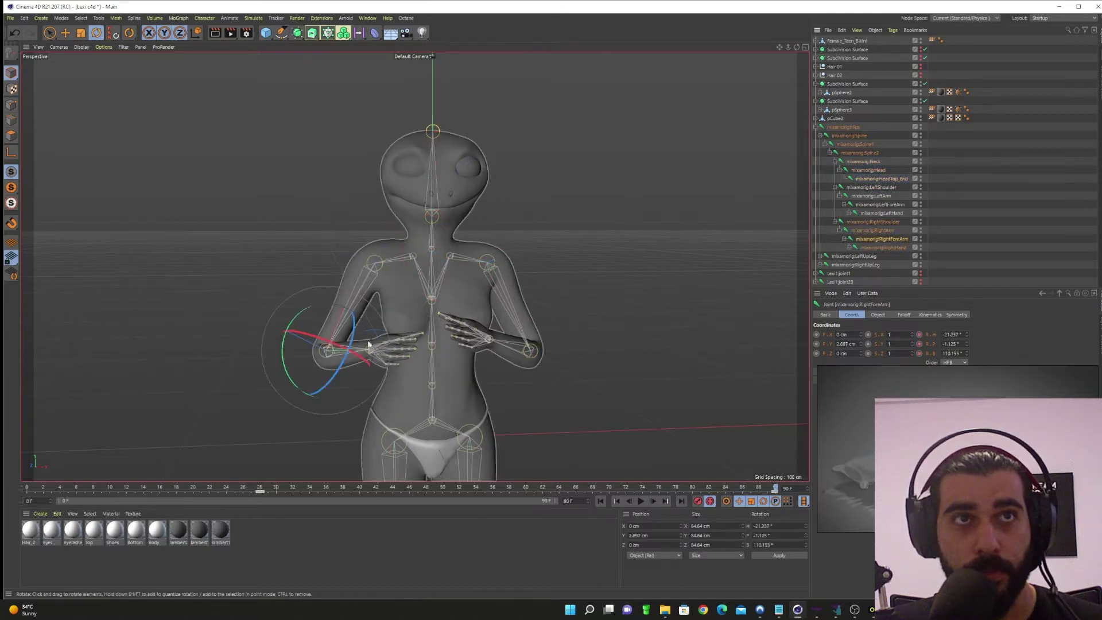
left_click_drag(328, 384, 336, 370)
scroll(419, 336, "up", 3)
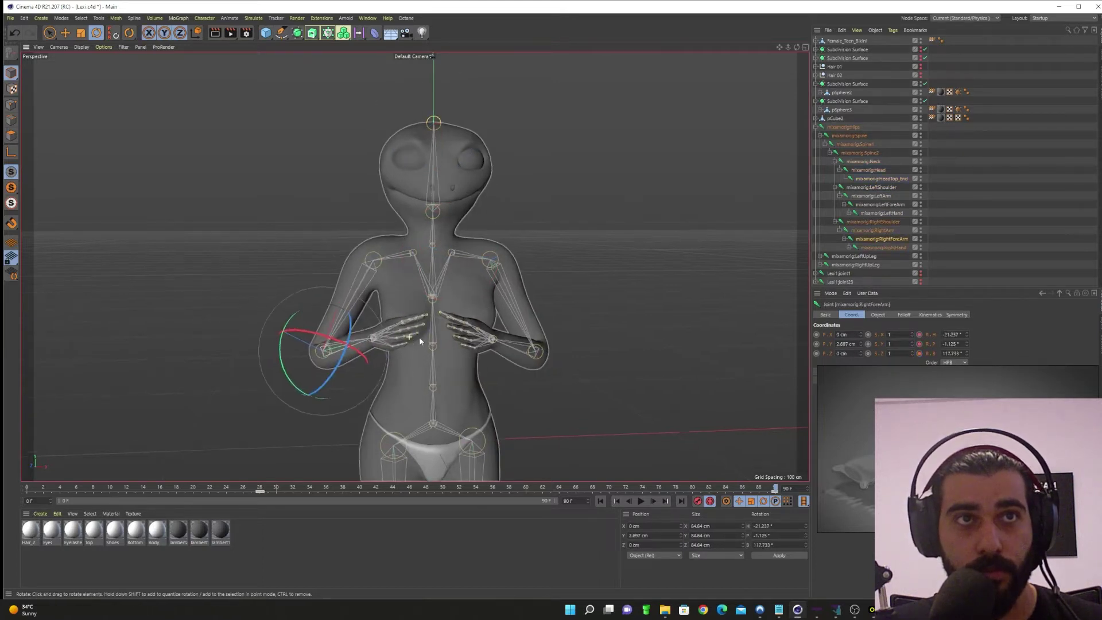
- Collapse the left and right shoulder joint branches and bend mixamorig:Spine2 forward to about 9° pitch
left_click_drag(407, 334, 501, 330, "alt")
left_click(834, 221)
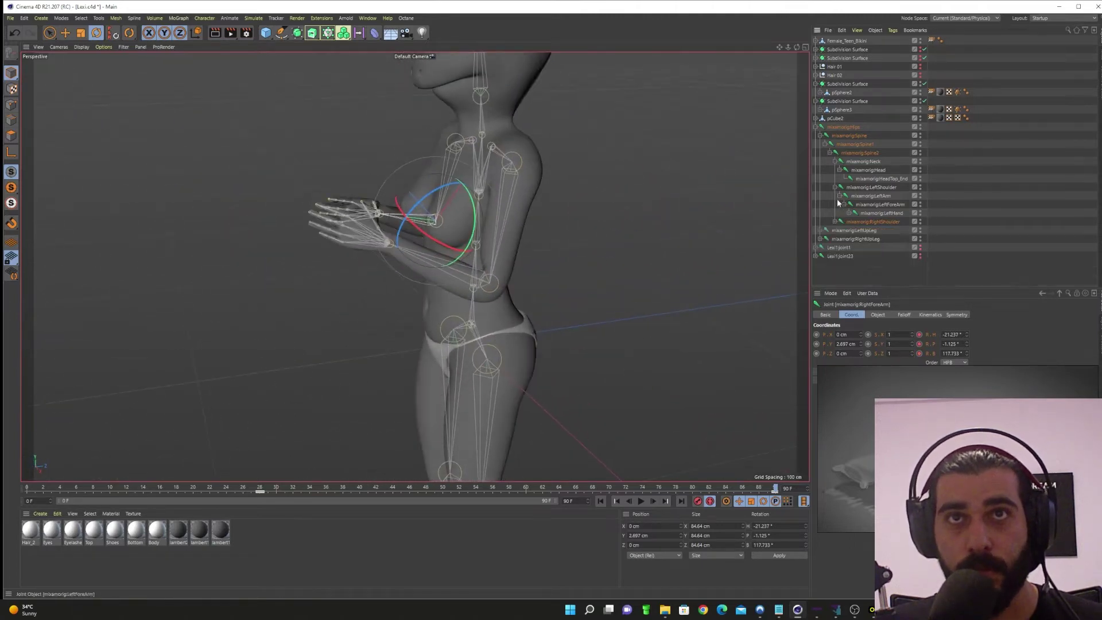
left_click(835, 188)
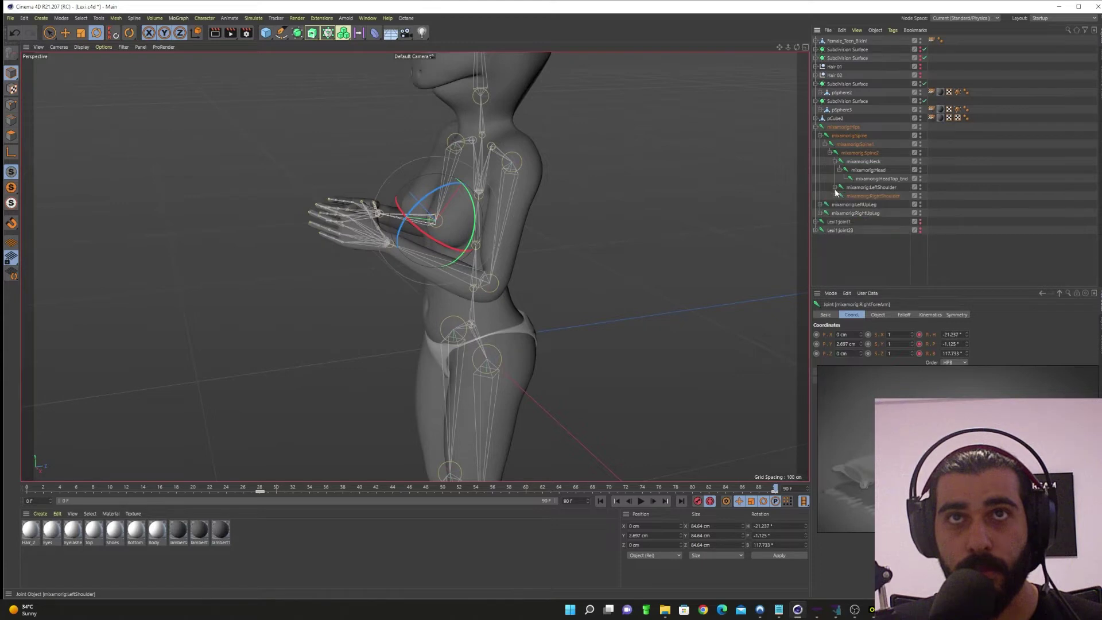
left_click(860, 152)
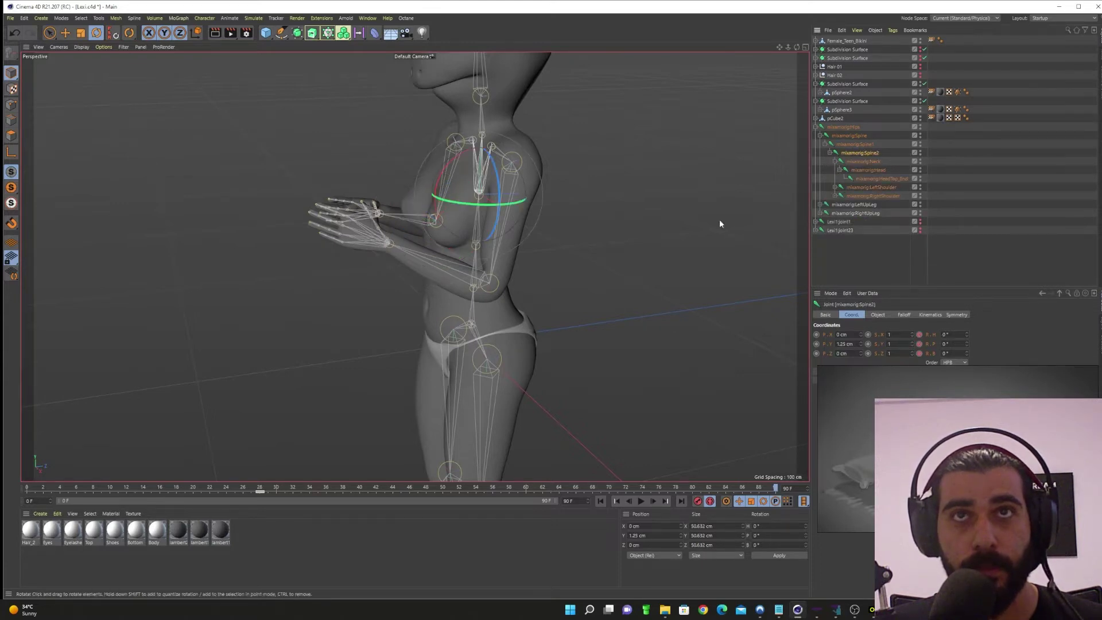
scroll(462, 262, "up", 2)
left_click_drag(467, 264, 448, 333, "alt")
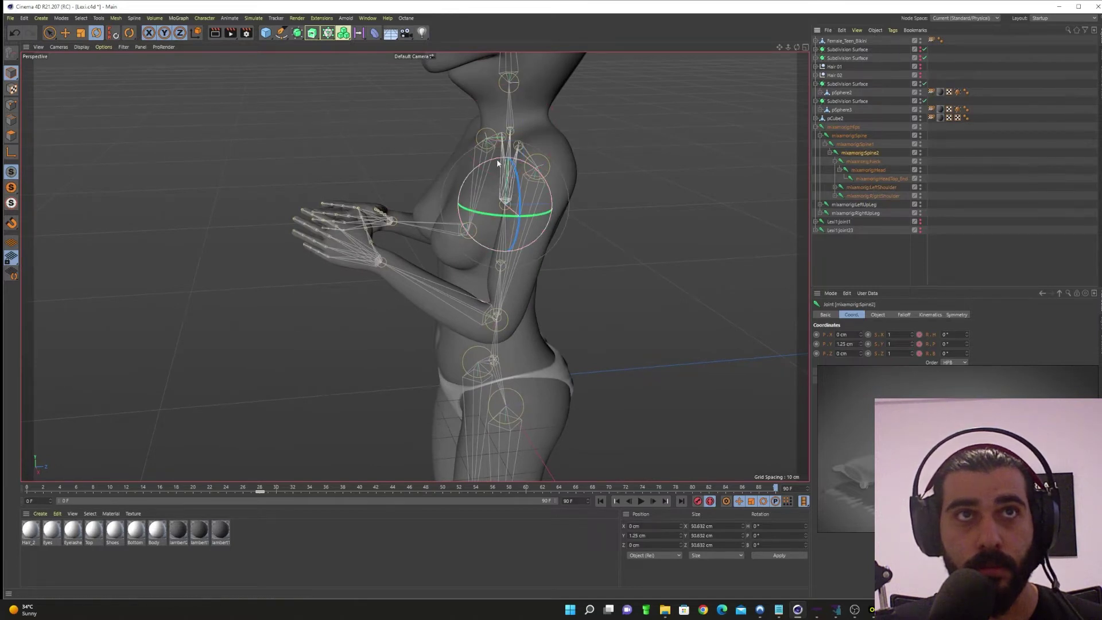
left_click_drag(497, 158, 489, 161)
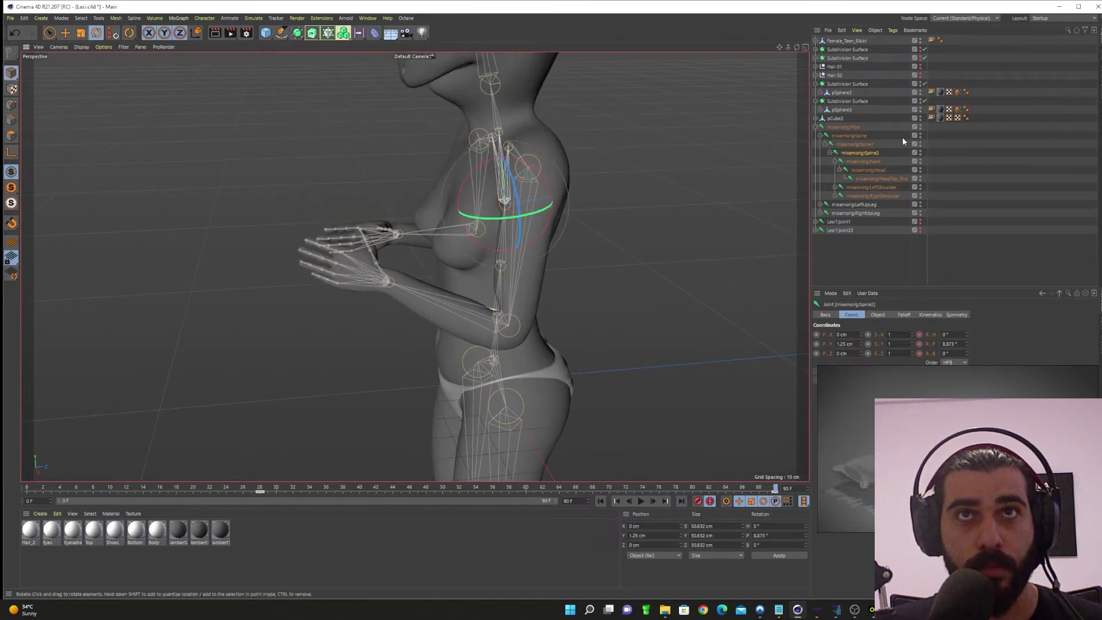
- Bend mixamorig:Spine1 forward to about 13° pitch and mixamorig:Spine to about 12° pitch
left_click(860, 145)
left_click_drag(482, 229, 455, 246)
left_click_drag(479, 298, 553, 253, "alt")
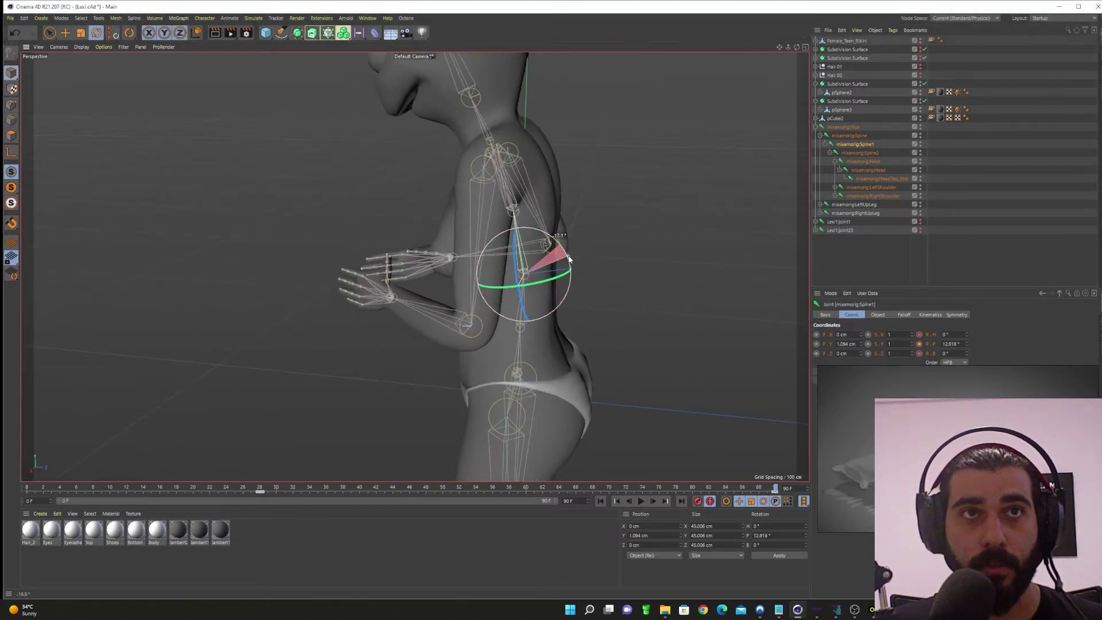
left_click(849, 136)
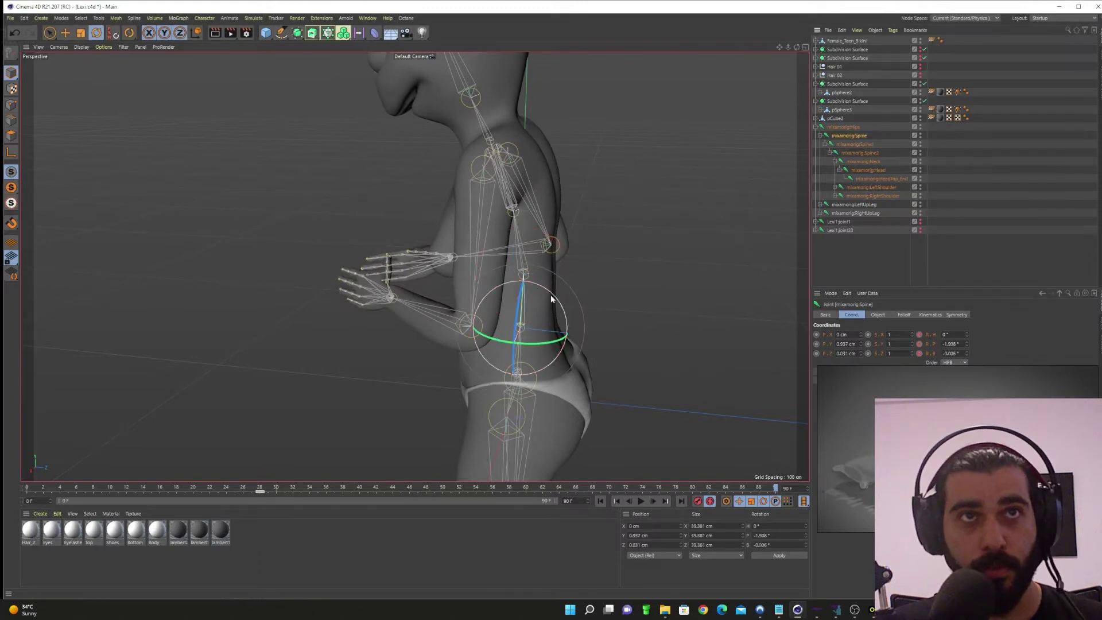
left_click_drag(549, 295, 539, 290)
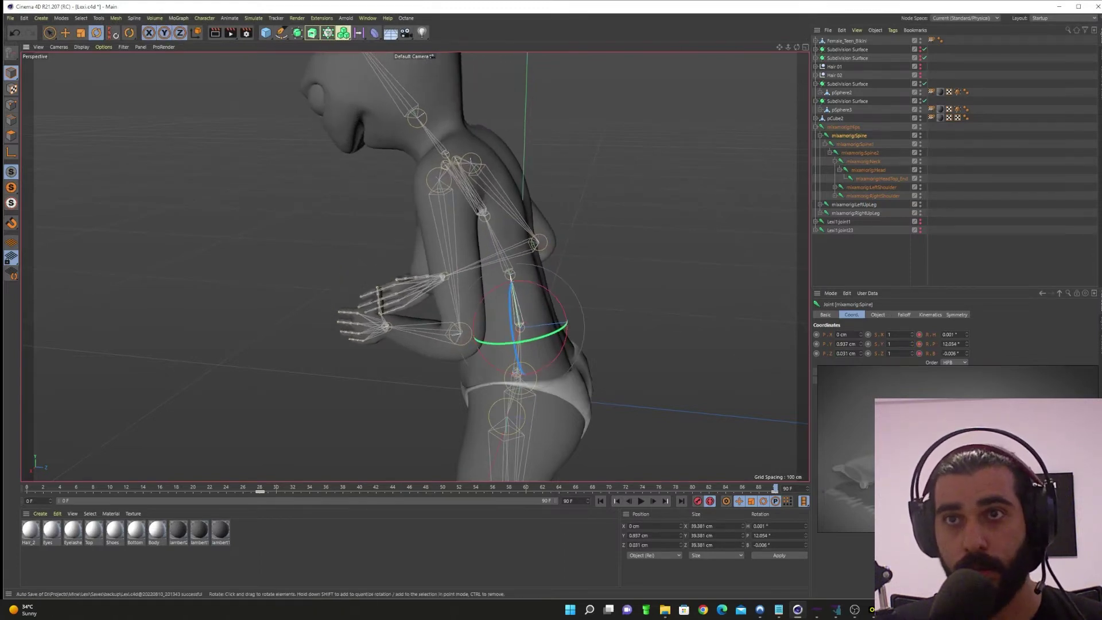
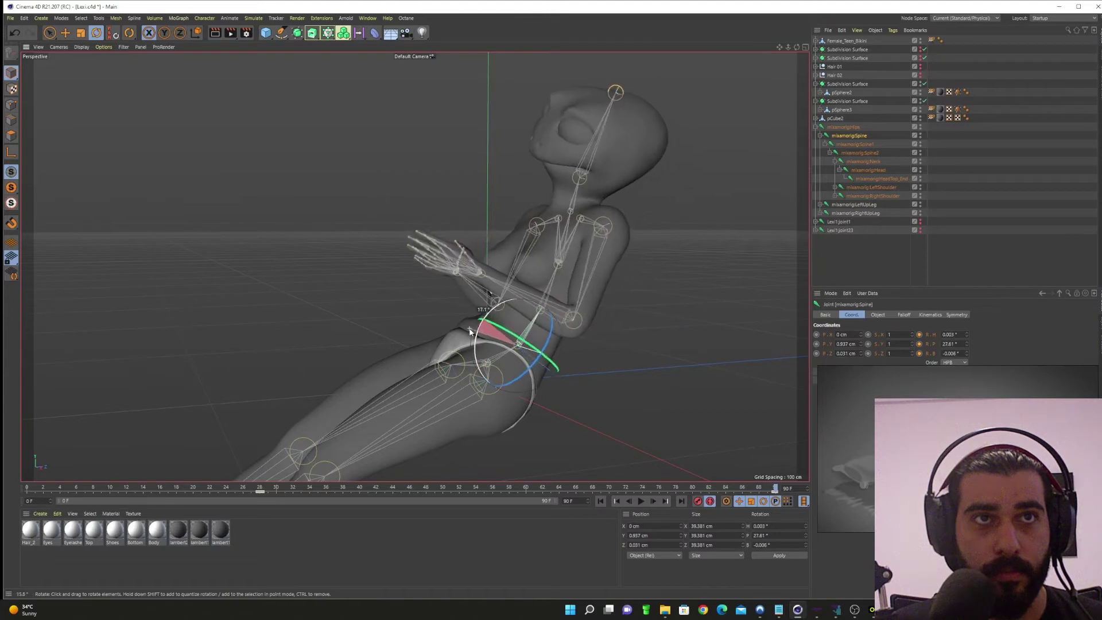
- Bend the torso further forward at mixamorig:Spine1 and undo the last rotation
left_click(868, 144)
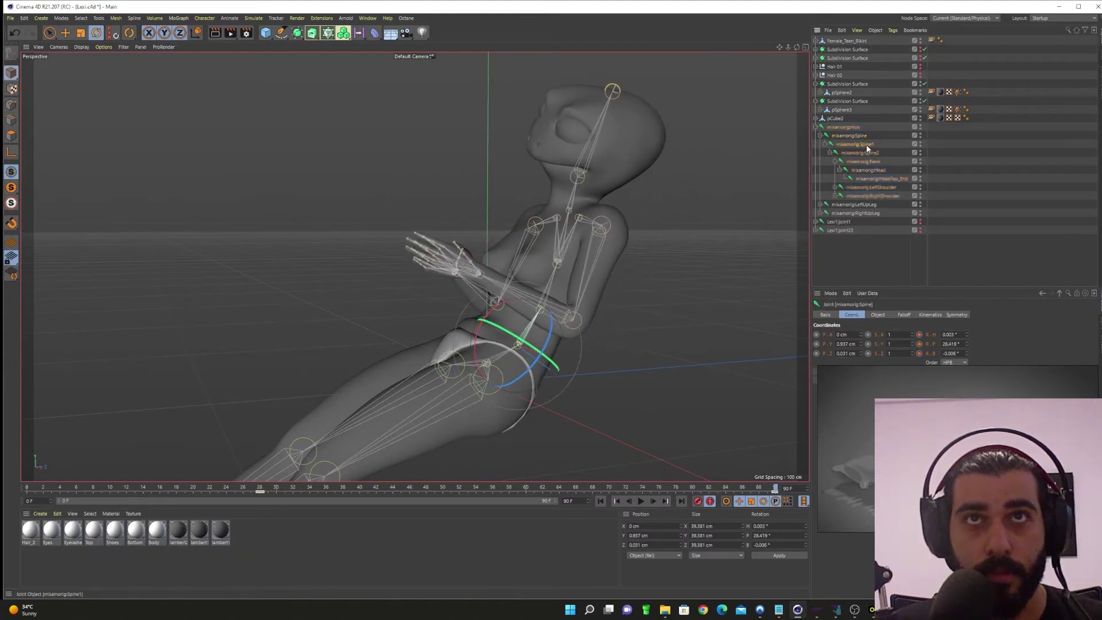
left_click_drag(515, 270, 446, 354)
key("ctrl+z")
- Rotate mixamorig:LeftForeArm to about -122° bank, raising the left hand before the chest
left_click(861, 153)
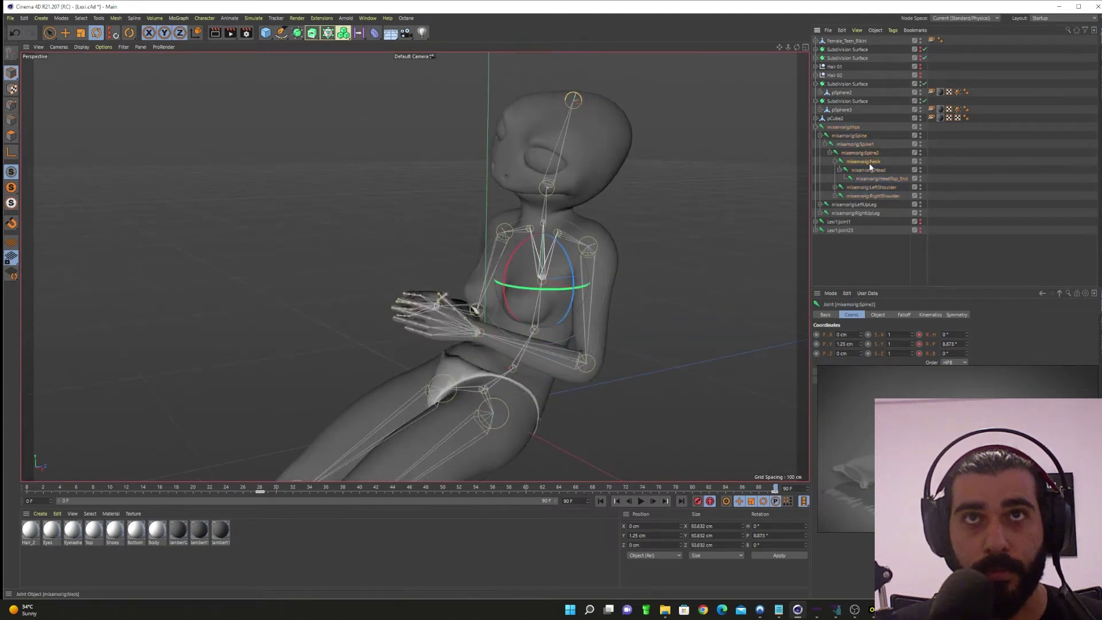
left_click(866, 162)
left_click(874, 186)
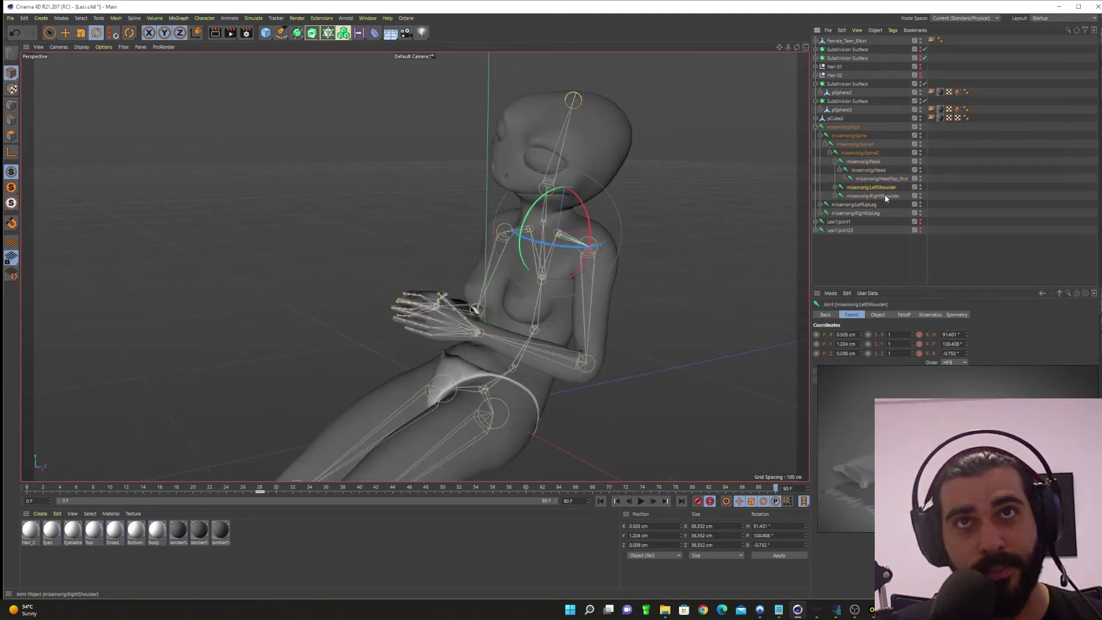
left_click(835, 187)
left_click(856, 196)
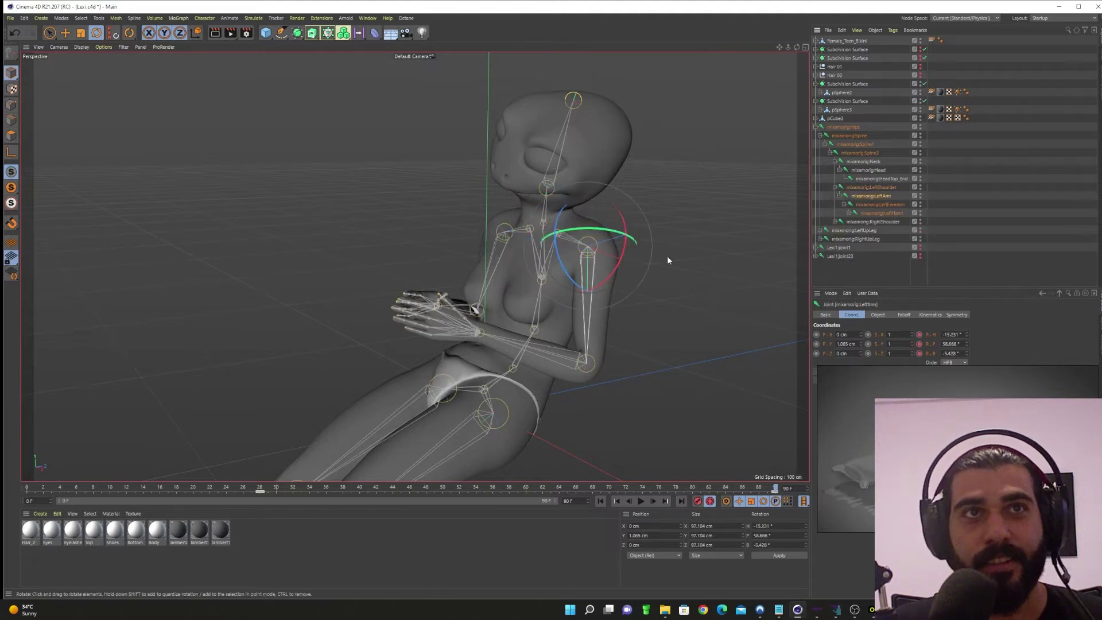
left_click(883, 205)
left_click_drag(583, 341, 555, 329)
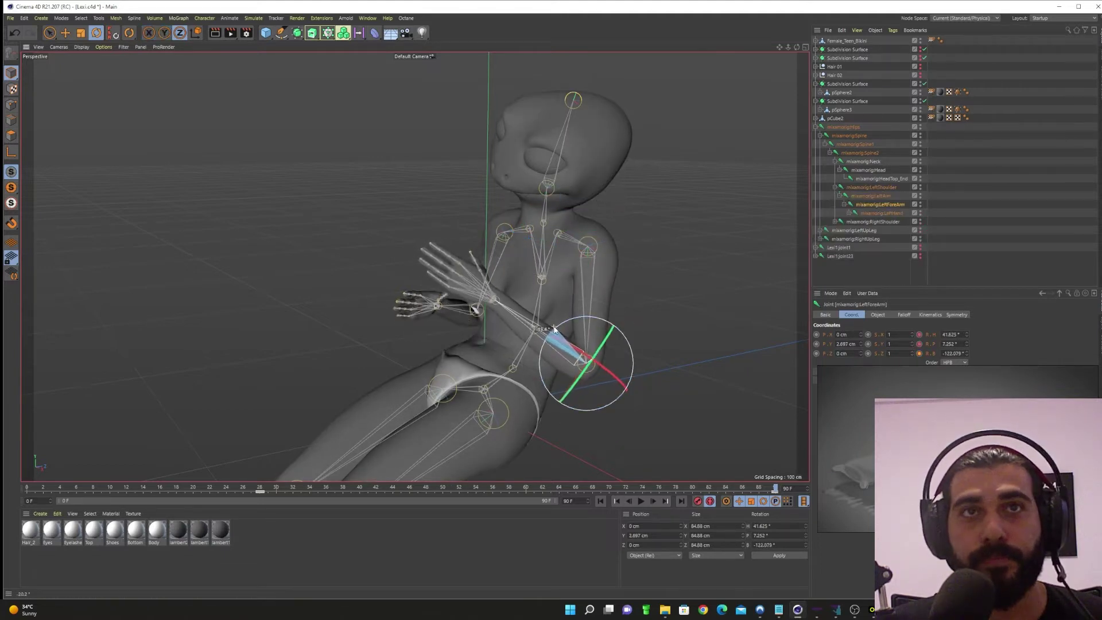
- Expand the right shoulder branch and rotate mixamorig:RightForeArm to about 137° bank, raising the right hand level with the left
left_click(879, 178)
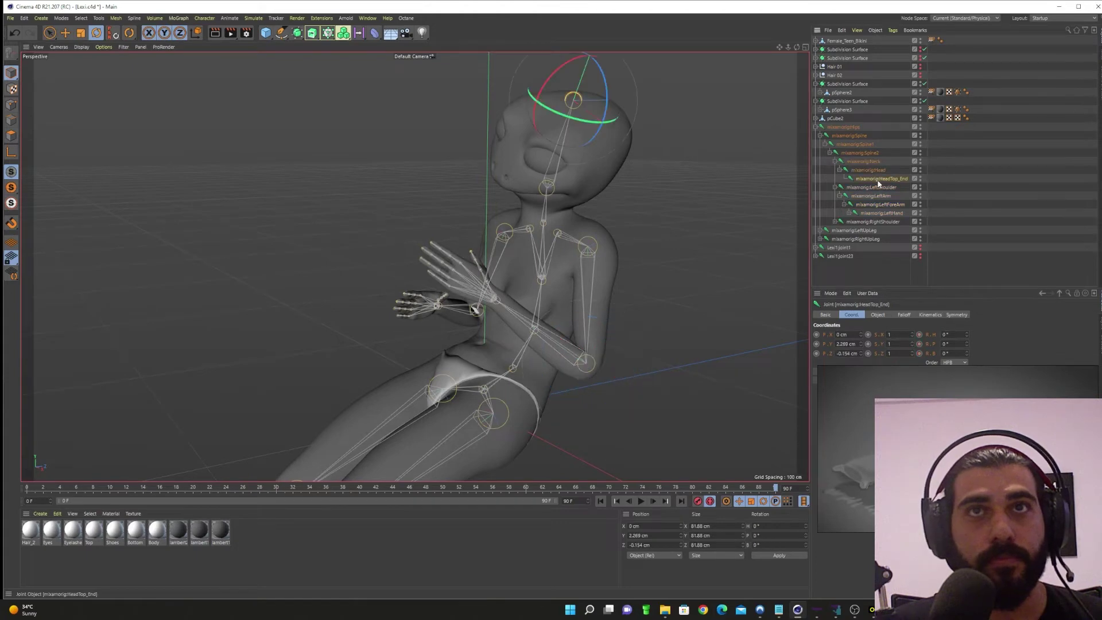
left_click(874, 197)
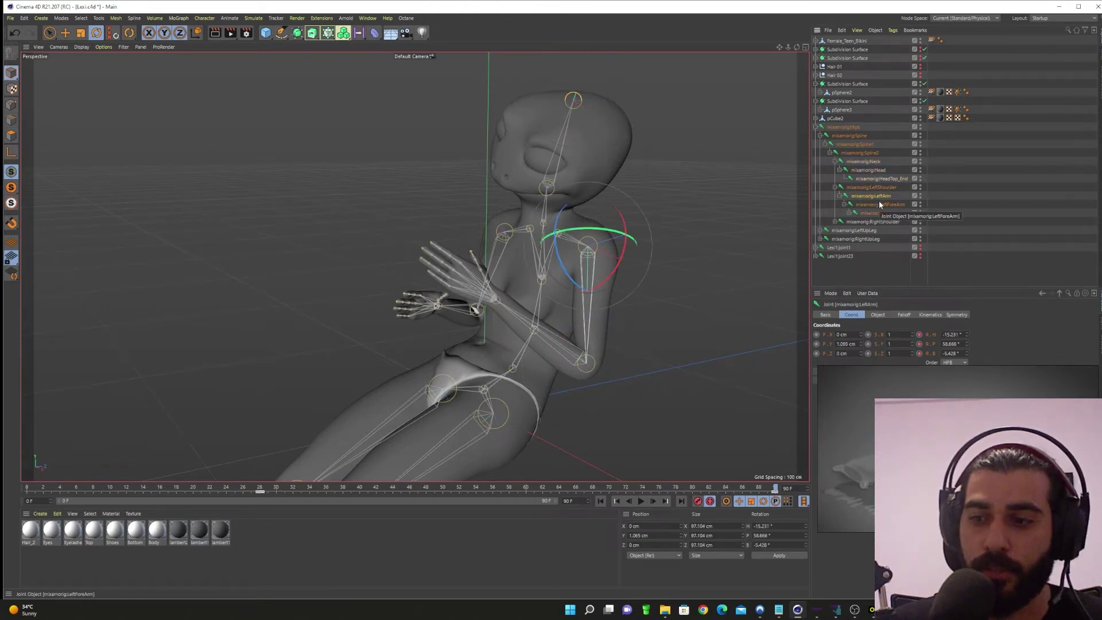
left_click_drag(539, 325, 700, 321, "alt")
left_click(868, 170)
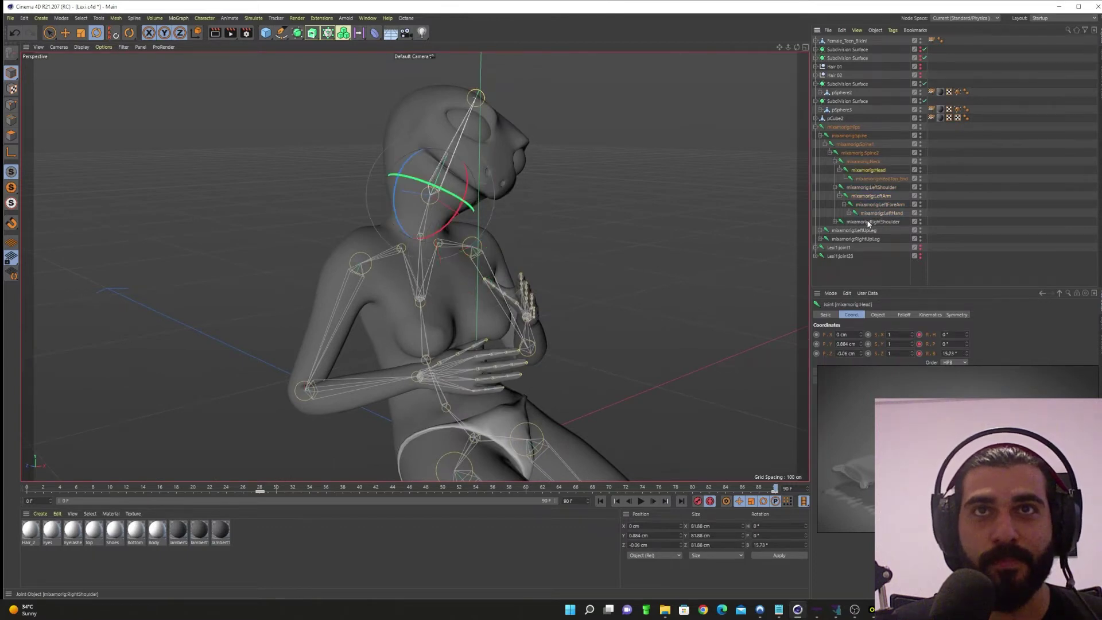
left_click(834, 222)
left_click(867, 239)
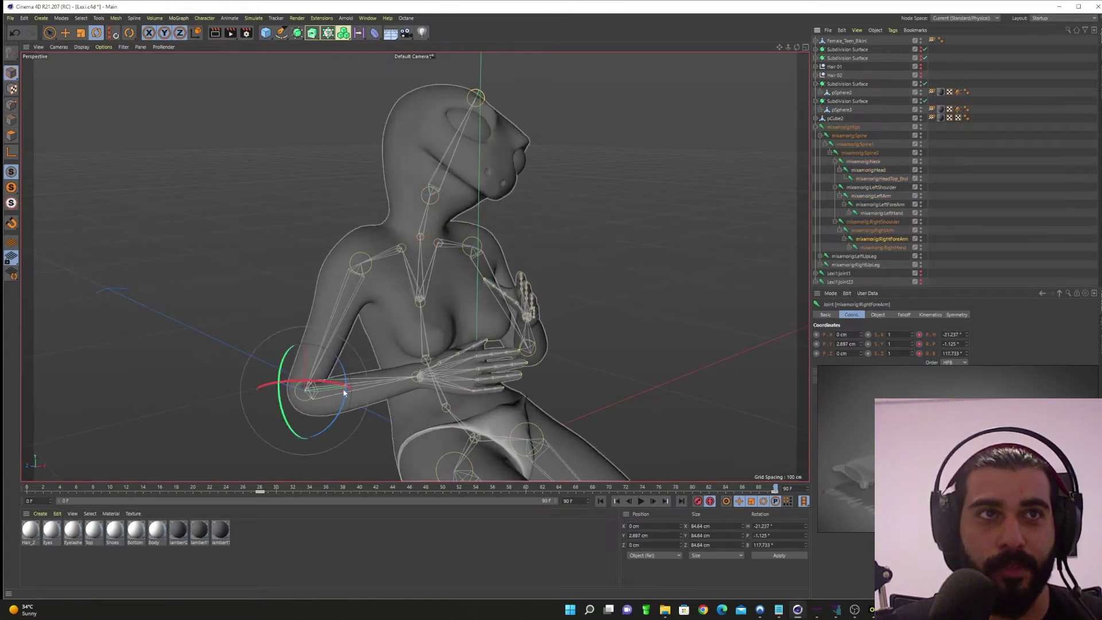
left_click_drag(334, 405, 338, 391)
left_click_drag(479, 367, 494, 331, "alt")
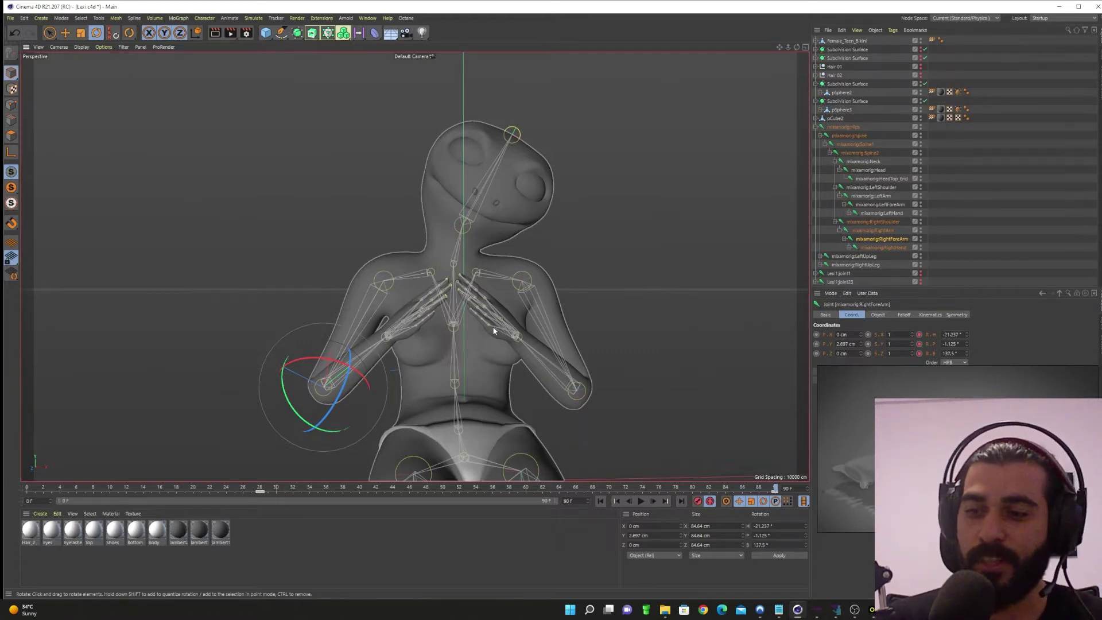
- Rotate mixamorig:LeftUpLeg at the hip to lift the left leg up toward the chest
middle_click_drag(463, 303, 464, 274, "alt")
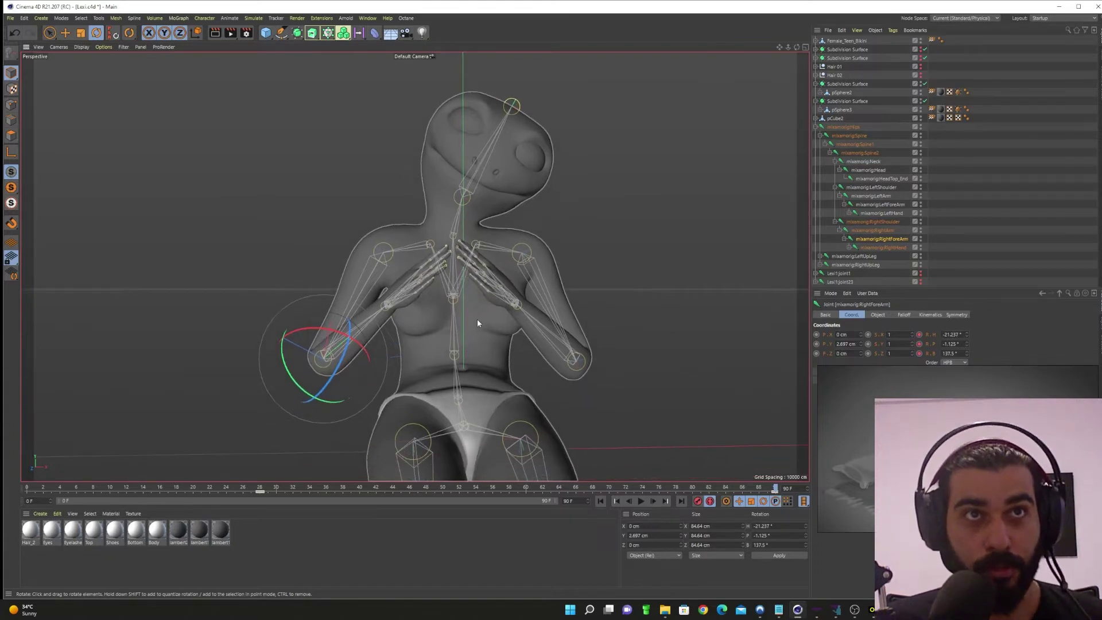
left_click_drag(476, 319, 473, 270, "alt")
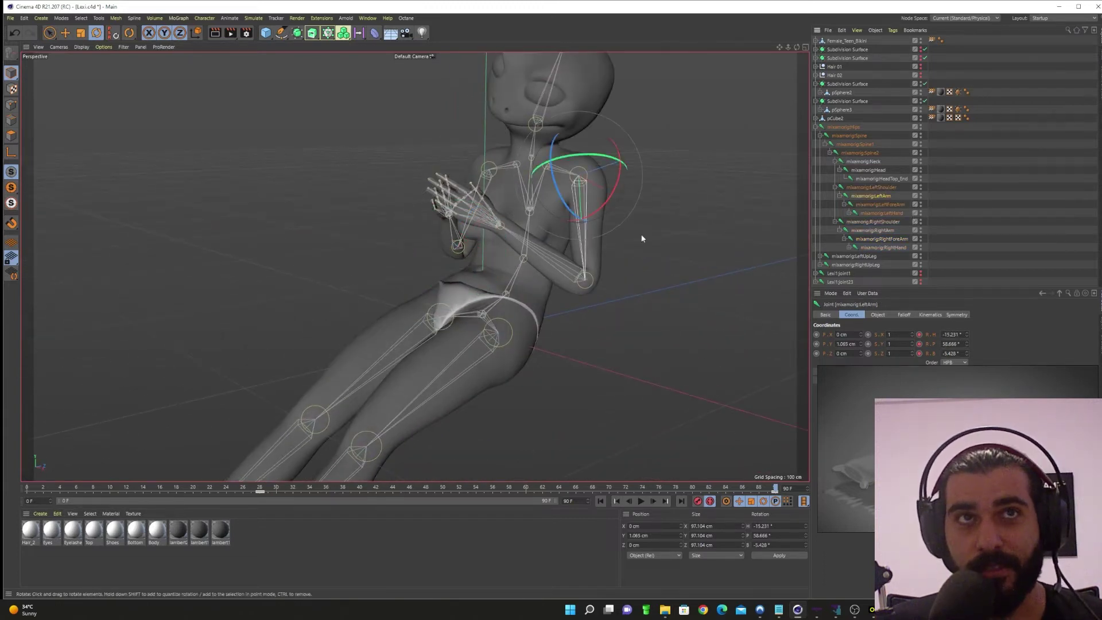
middle_click_drag(502, 246, 496, 276, "alt")
left_click_drag(626, 282, 549, 298, "alt")
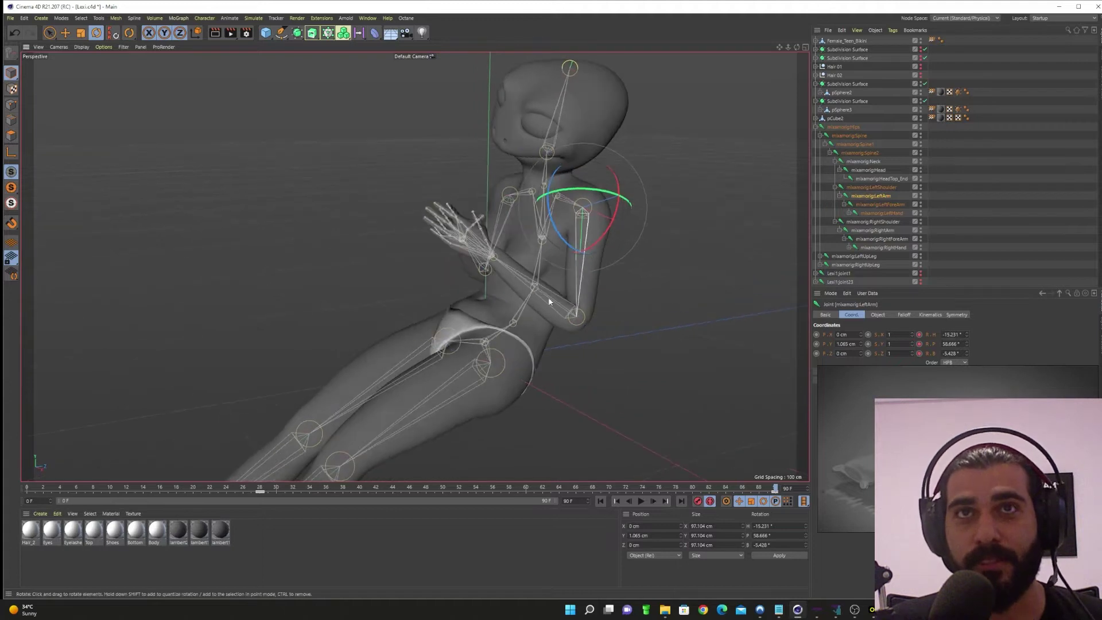
left_click_drag(529, 373, 554, 325, "alt")
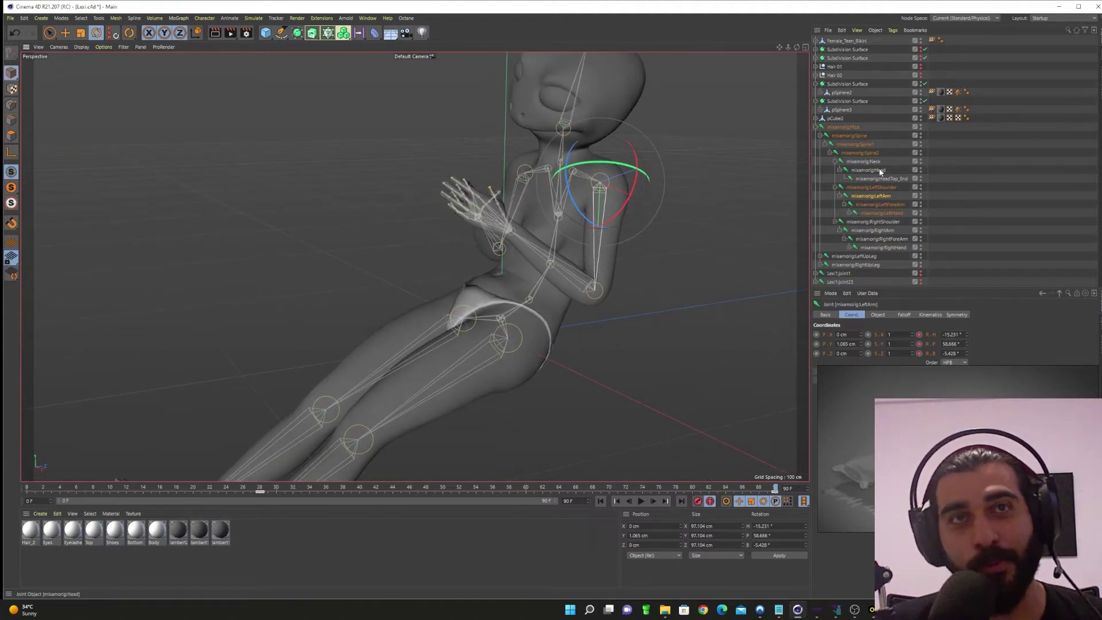
left_click(866, 256)
left_click_drag(486, 339, 517, 261)
- Rotate mixamorig:RightUpLeg to about -89° pitch, lifting the right leg up beside the left
left_click(900, 263)
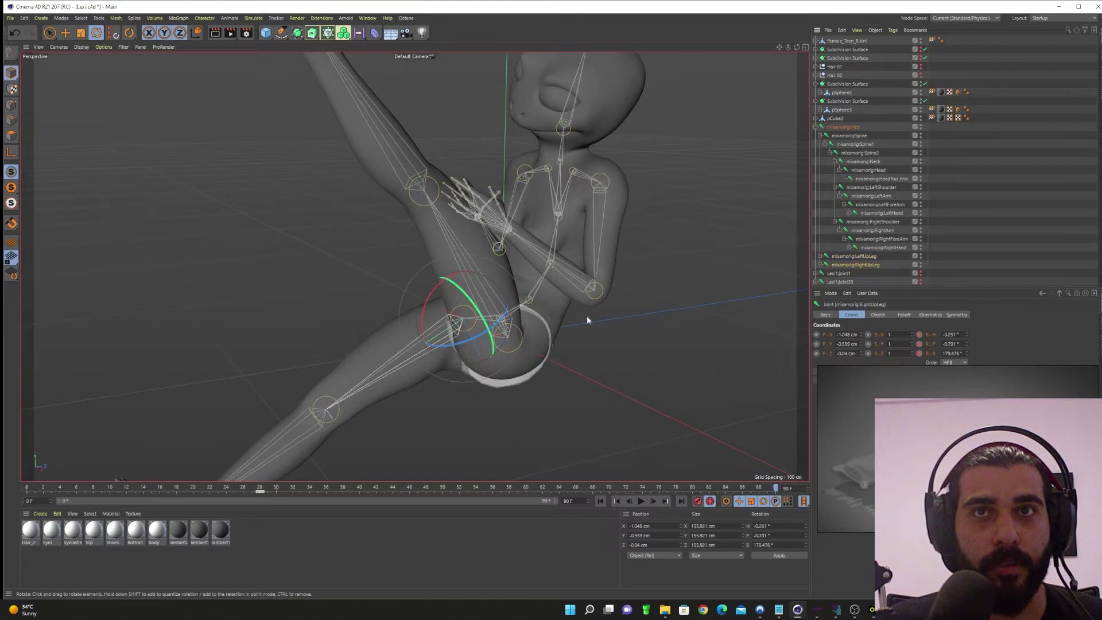
left_click_drag(421, 306, 483, 263)
middle_click_drag(455, 290, 464, 326, "alt")
left_click_drag(463, 327, 485, 332, "alt")
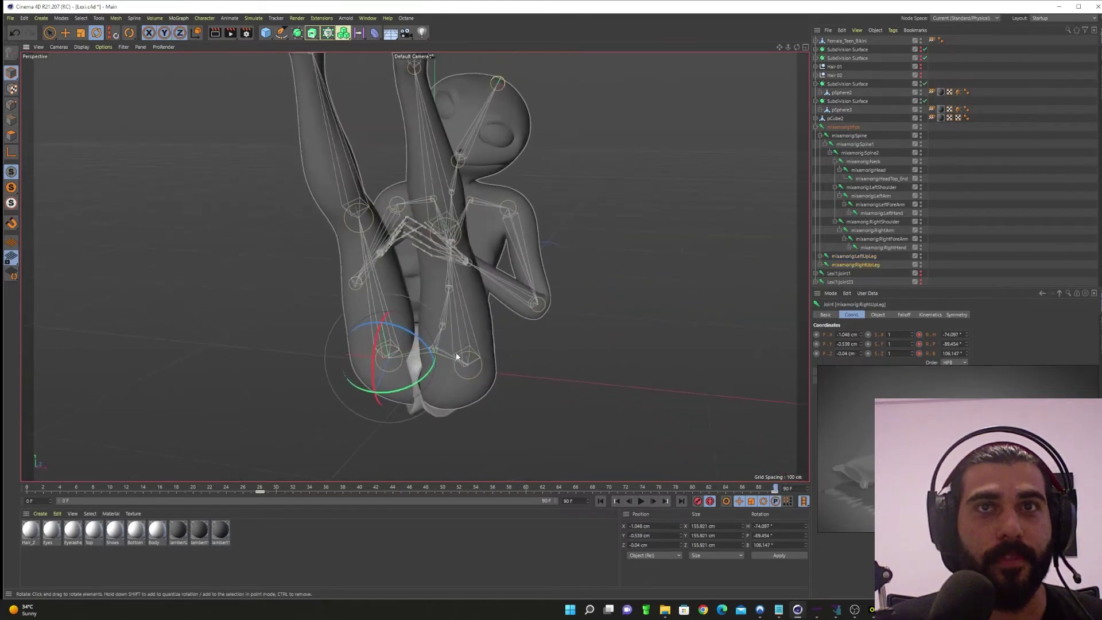
- Bend both knees together by rotating mixamorig:LeftLeg and mixamorig:RightLeg, bringing the feet down in front of the body
left_click(848, 265)
left_click(854, 281, "ctrl")
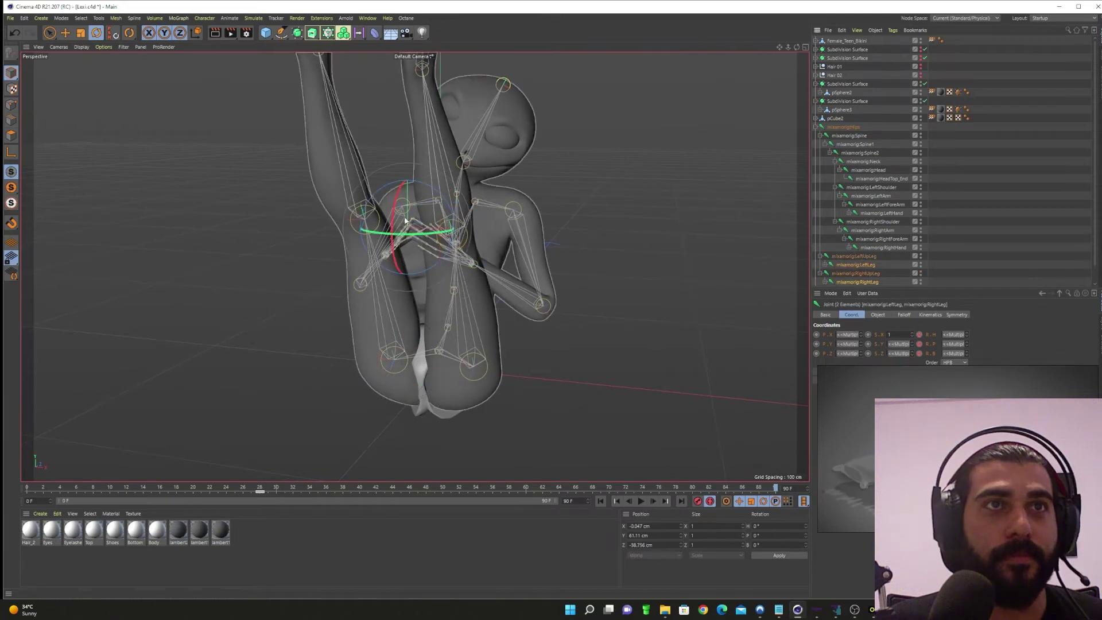
left_click_drag(400, 264, 398, 354)
left_click_drag(451, 366, 383, 363, "alt")
middle_click_drag(458, 369, 453, 346, "alt")
mouse_move(453, 345)
left_mouse_down("alt")
mouse_move(464, 349)
mouse_move(471, 320)
mouse_move(456, 338)
left_mouse_up("alt")
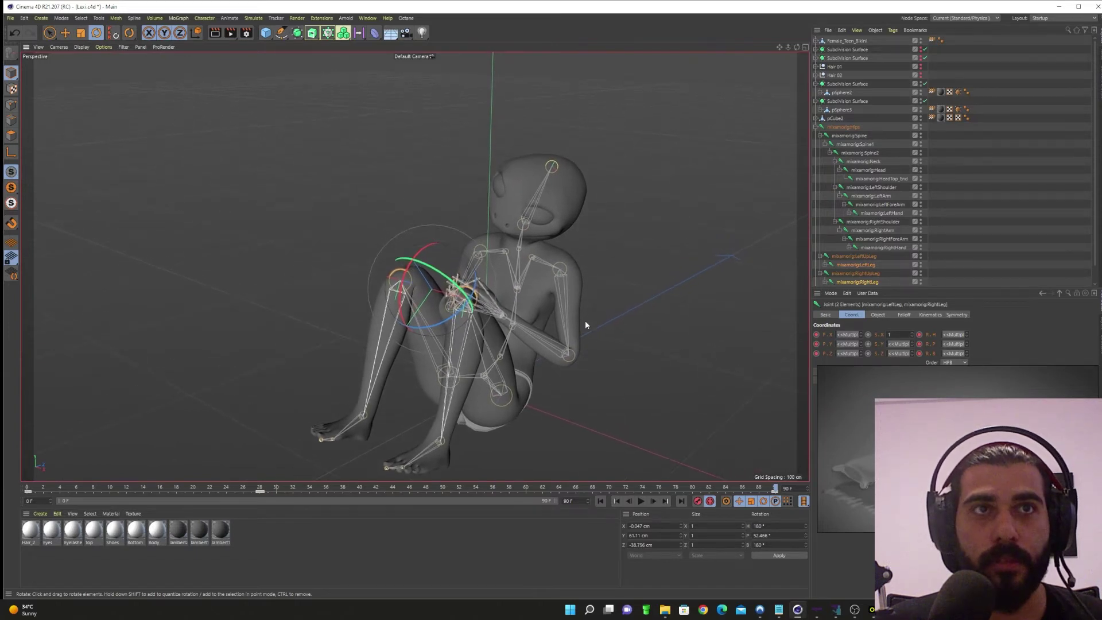
- Adjust mixamorig:RightUpLeg and bend mixamorig:RightLeg to about -153° pitch, drawing the right foot in toward the left
left_click(873, 274)
left_click_drag(483, 373, 437, 419, "alt")
middle_click_drag(472, 377, 497, 315, "alt")
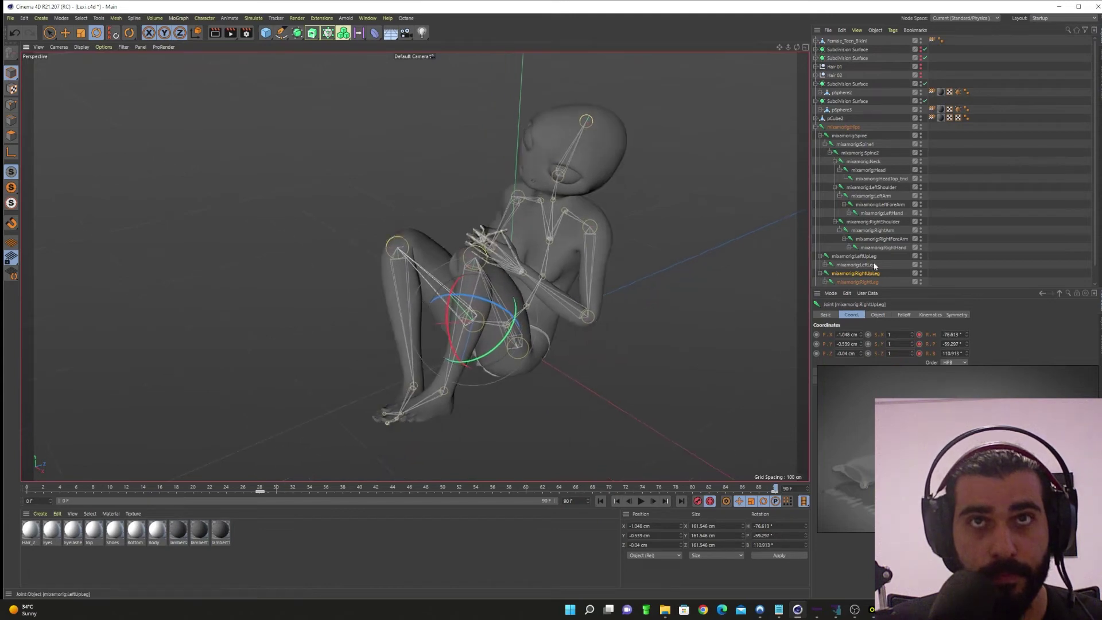
left_click(856, 281)
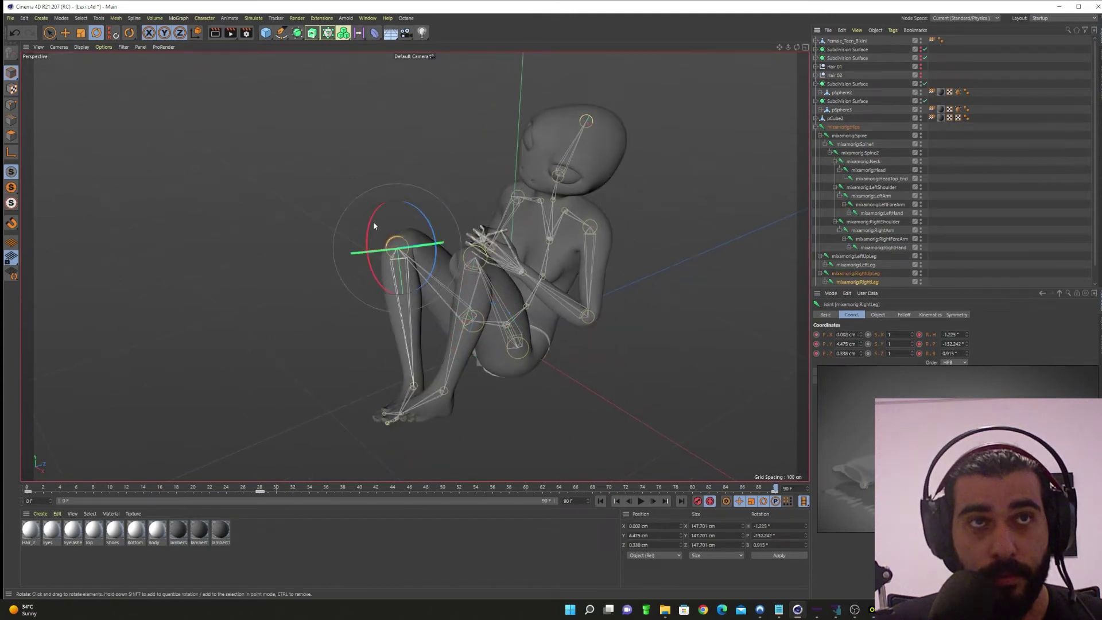
left_click_drag(369, 226, 367, 250)
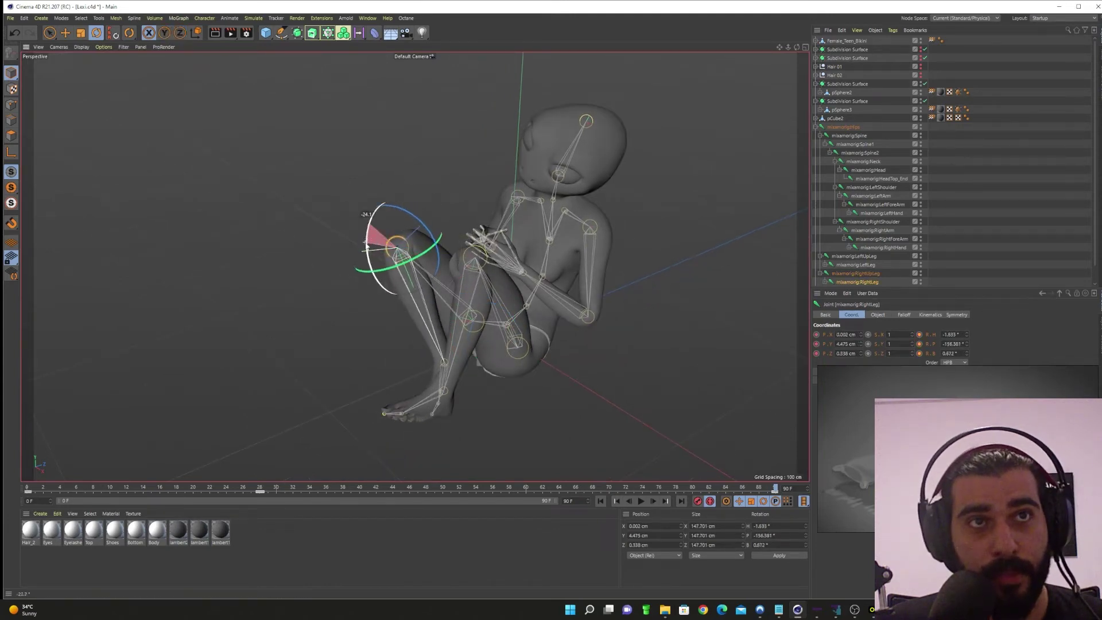
middle_click_drag(435, 359, 476, 340, "alt")
left_click_drag(476, 341, 531, 338, "alt")
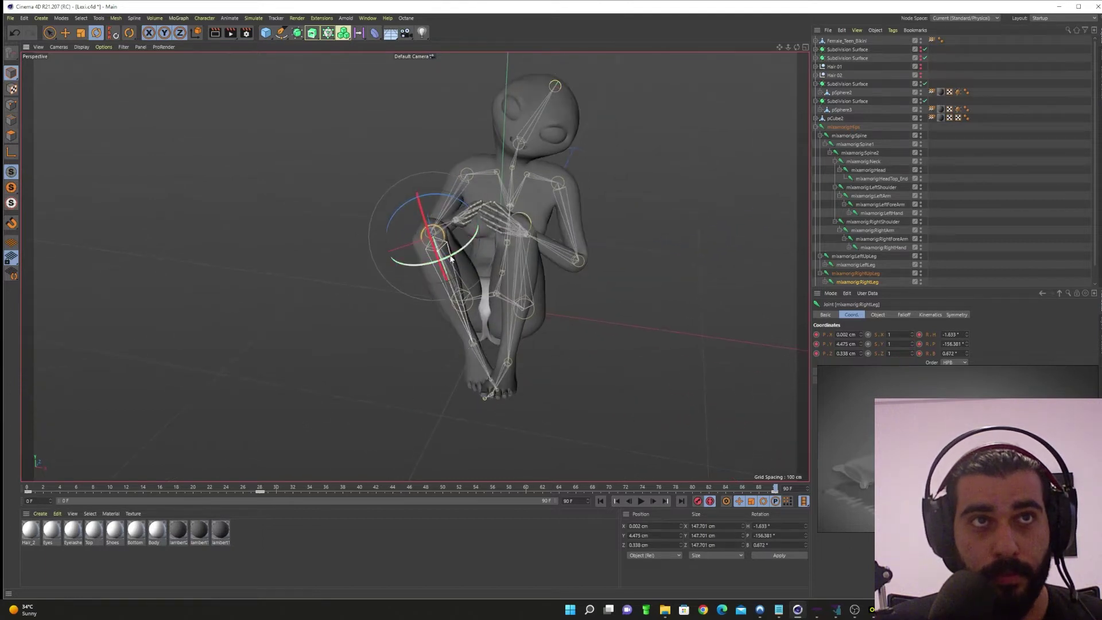
left_click_drag(435, 247, 431, 243)
- Rotate mixamorig:RightUpLeg at the hip to refine the bent right leg's position beside the left leg
right_click_drag(471, 349, 487, 377, "alt")
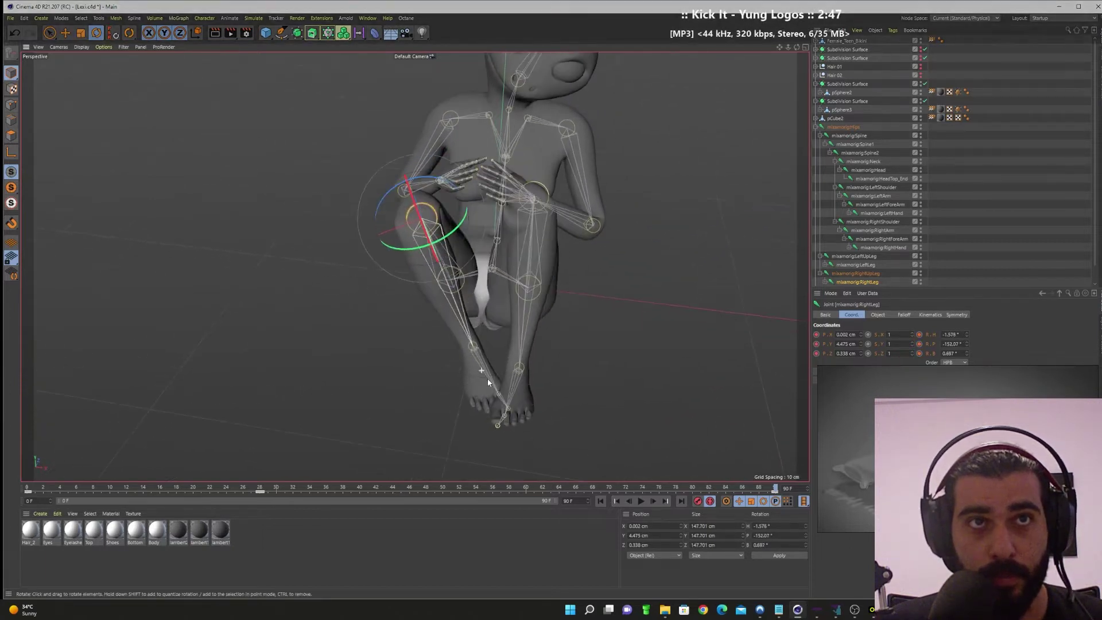
left_click_drag(487, 377, 487, 327, "alt")
middle_click_drag(487, 327, 493, 390, "alt")
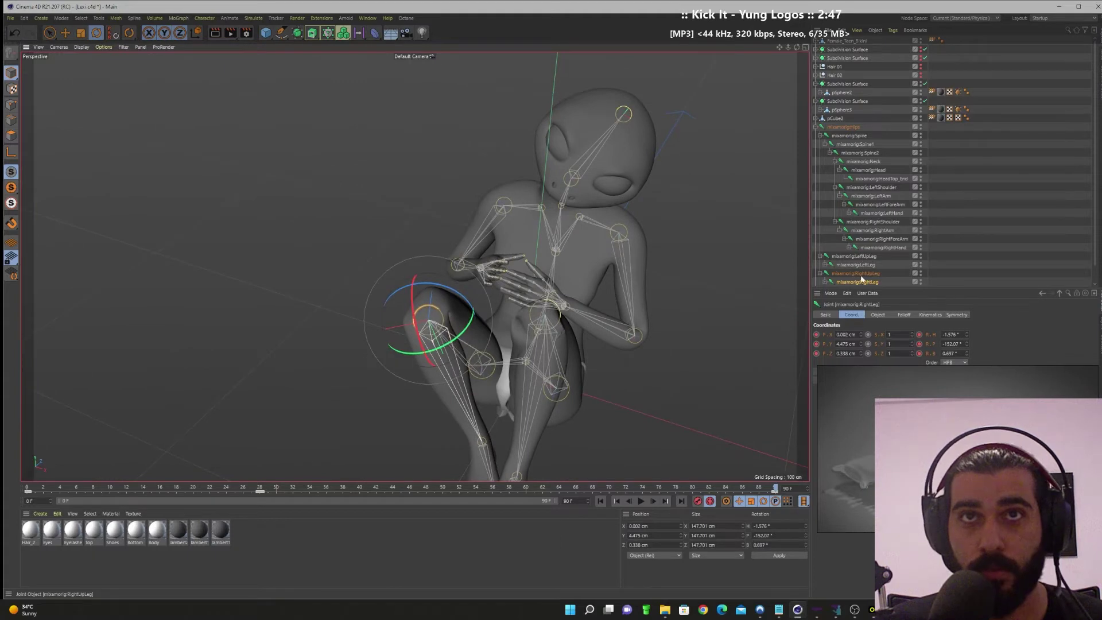
left_click(861, 275)
left_click_drag(511, 343, 501, 388)
middle_click_drag(501, 389, 512, 329, "alt")
- Adjust mixamorig:LeftUpLeg at the hip and bend mixamorig:LeftLeg to about -139° pitch, drawing the left foot in toward the body
left_click(862, 264)
left_click(859, 256)
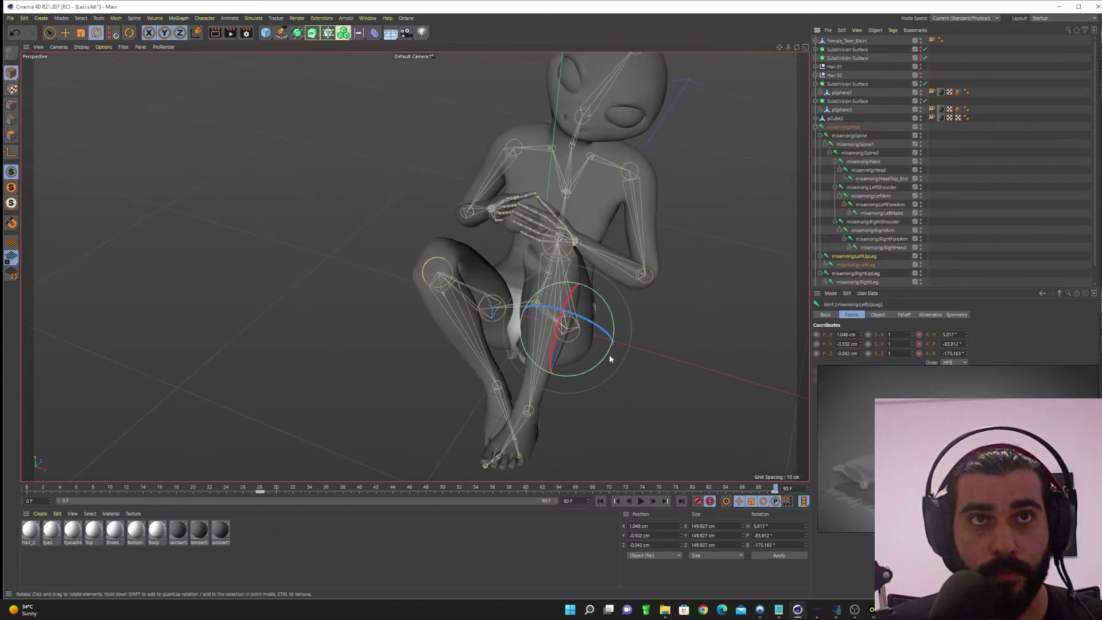
left_click_drag(609, 358, 590, 379)
left_click_drag(568, 307, 549, 331)
left_click(855, 265)
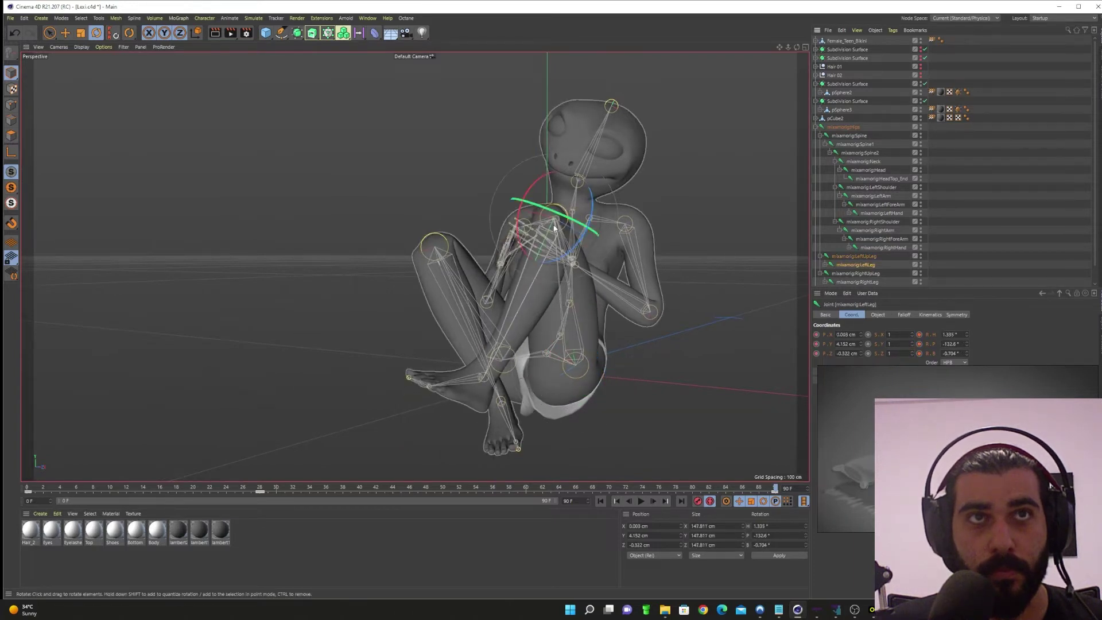
left_click_drag(527, 220, 518, 220)
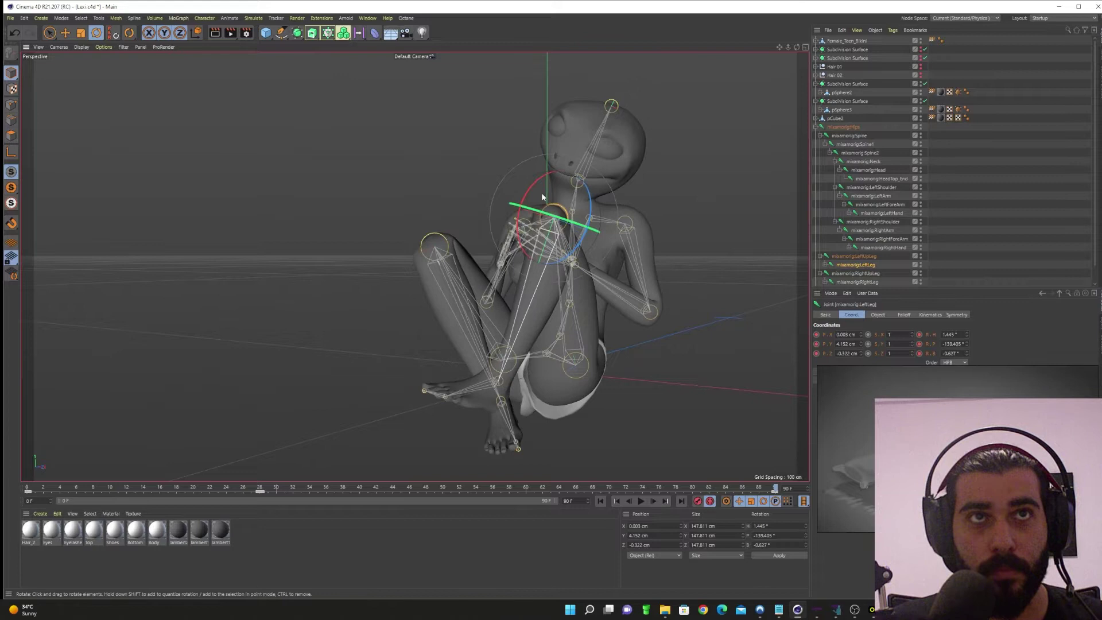
left_click(835, 256)
left_click_drag(549, 339, 522, 361)
- Rotate mixamorig:RightUpLeg to about -61° pitch and bend mixamorig:RightLeg to about -162° pitch
left_click(844, 273)
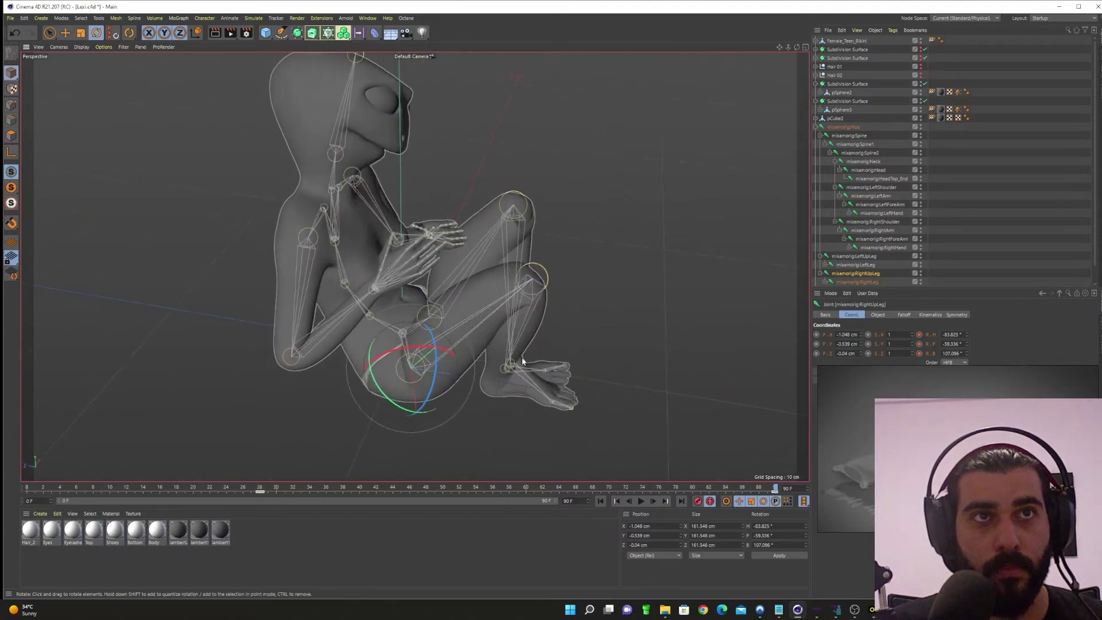
left_click_drag(446, 366, 694, 289)
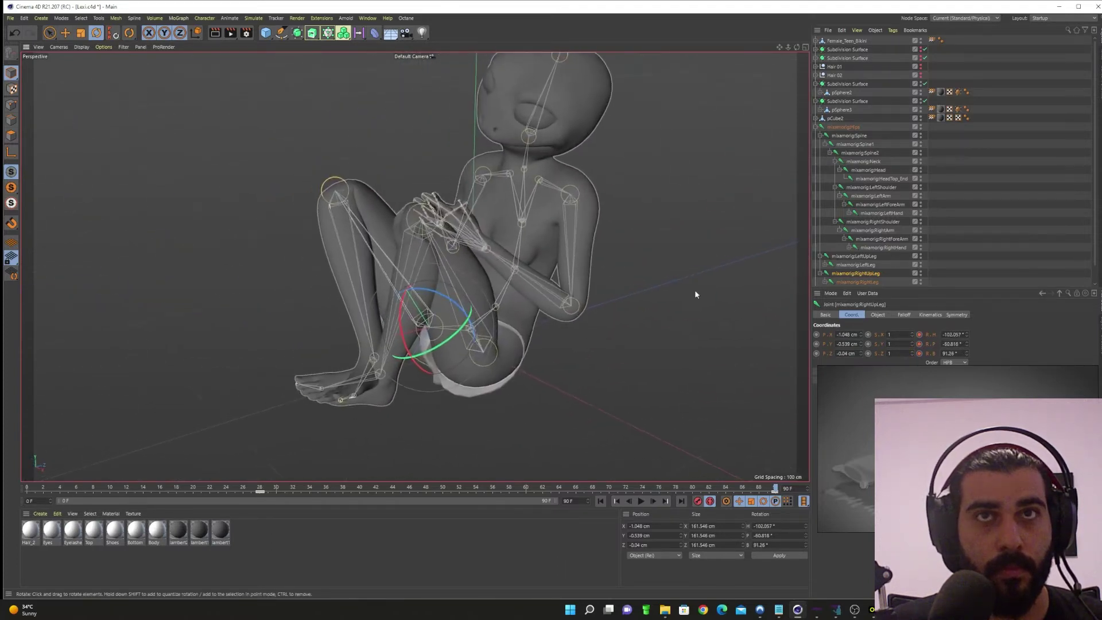
left_click(865, 281)
middle_click_drag(389, 302, 403, 288, "alt")
left_click_drag(352, 220, 472, 330)
- Rotate mixamorig:RightUpLeg at the hip to swing the right knee inward toward the body's centre line
left_click(870, 274)
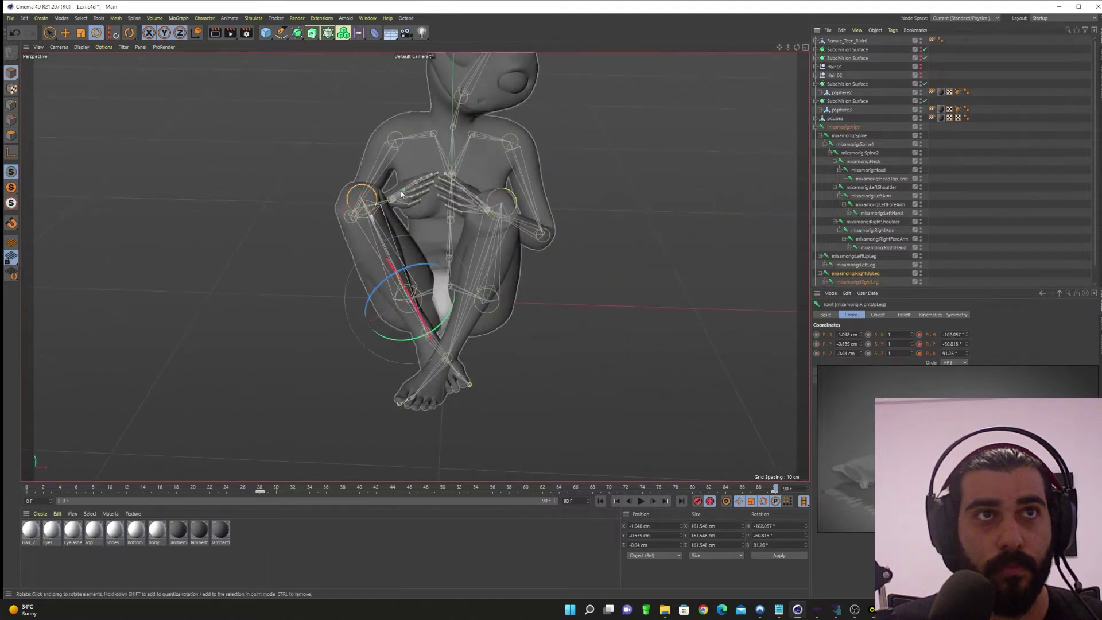
left_click_drag(433, 290, 449, 287)
left_click_drag(419, 339, 418, 345)
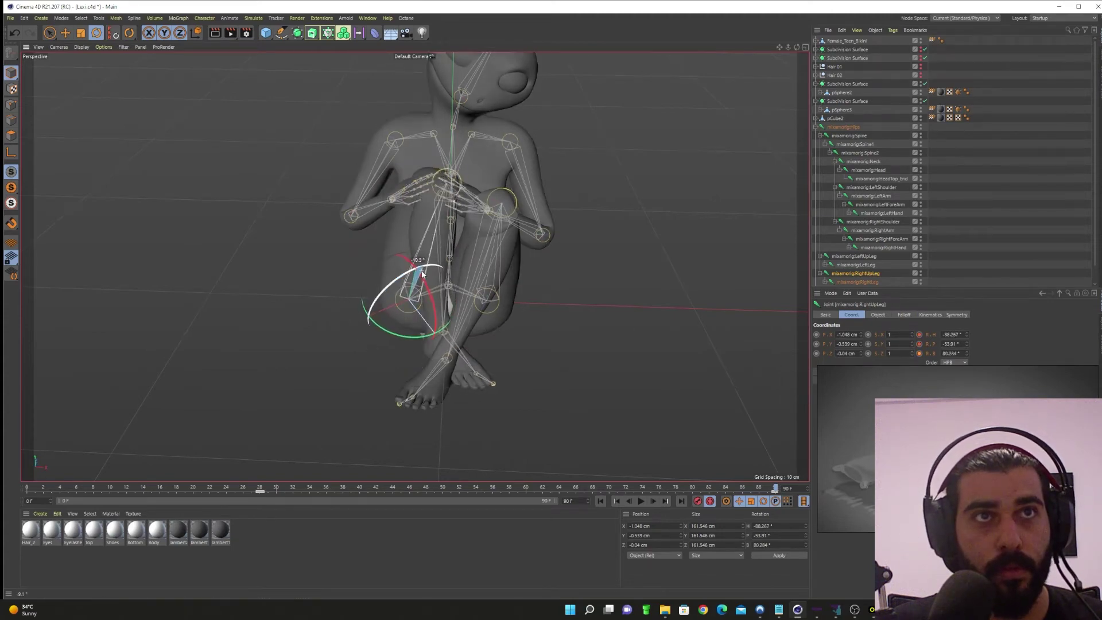
left_click(861, 280)
left_click_drag(451, 289, 434, 292, "alt")
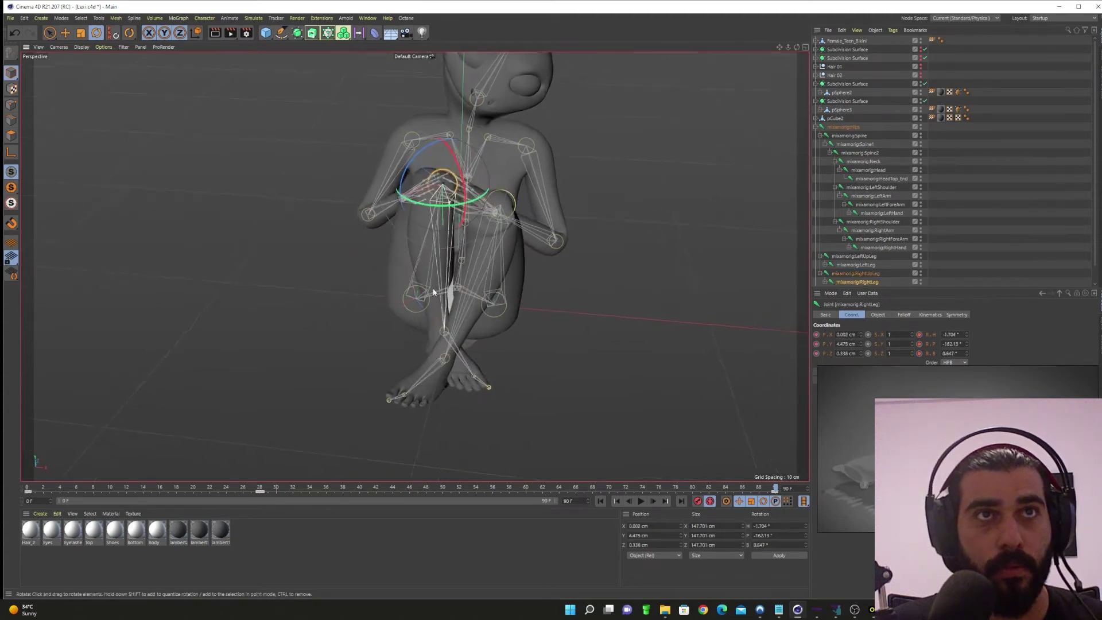
- Rotate mixamorig:LeftUpLeg to about 91° heading, -63° pitch and -84° bank, swinging the left knee inward
left_click(861, 256)
left_click_drag(511, 315, 408, 345)
right_click_drag(408, 344, 490, 370, "alt")
left_click_drag(491, 367, 467, 362, "alt")
middle_click_drag(467, 361, 491, 365, "alt")
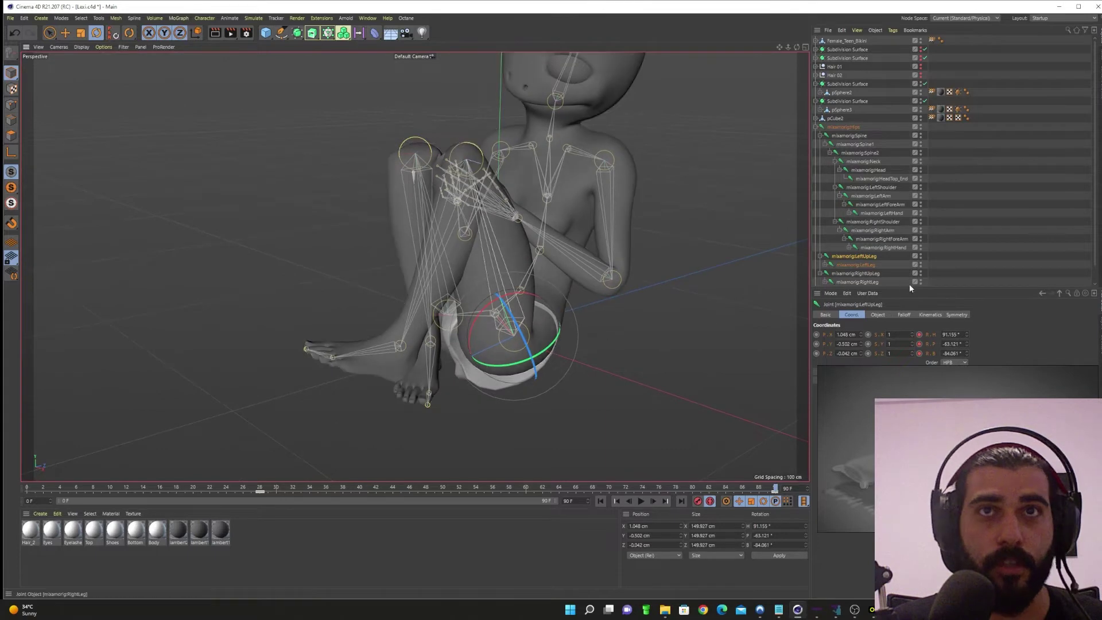
- Set mixamorig:LeftLeg to about -136° pitch and rotate mixamorig:LeftFoot to about 22° pitch, pointing the left foot downward
left_click(867, 266)
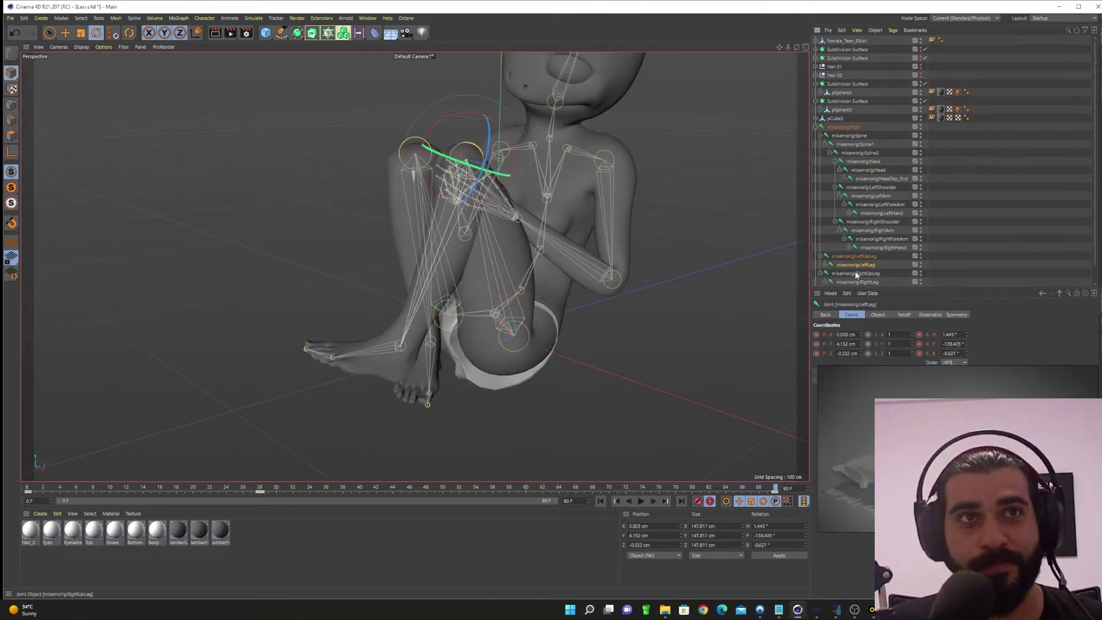
left_click_drag(425, 178, 424, 167)
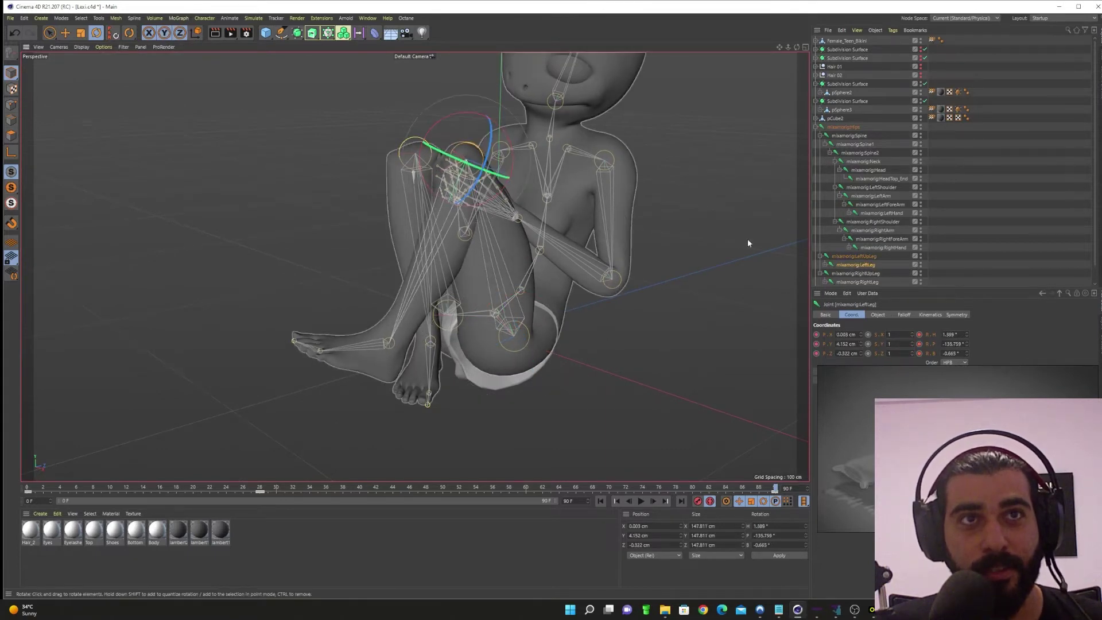
left_click(860, 274)
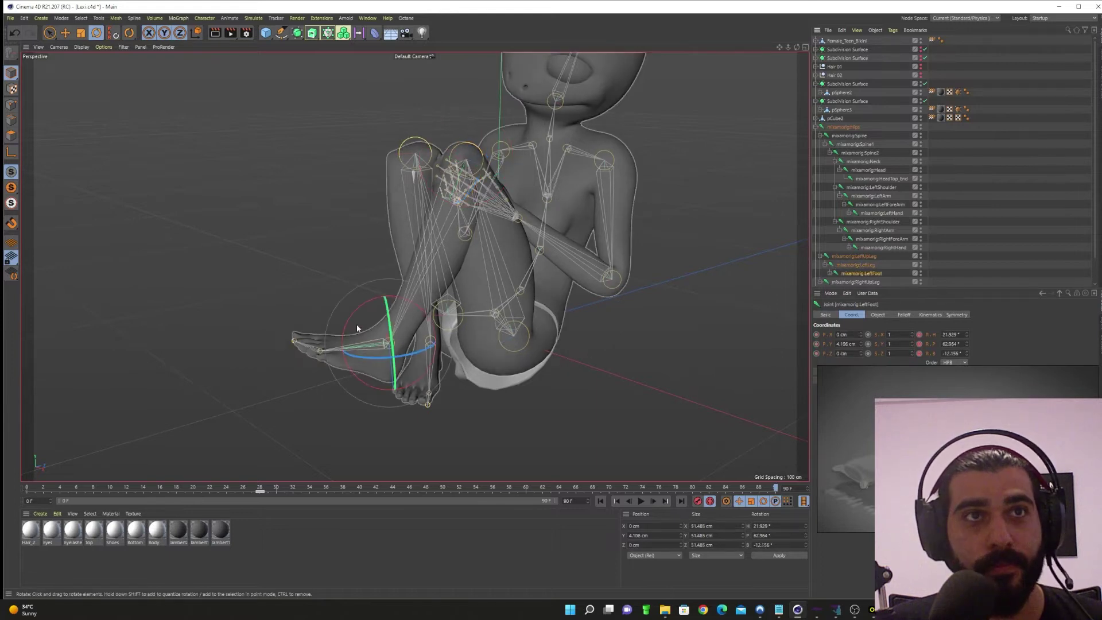
left_click_drag(357, 305, 341, 329)
- In the front view, rotate mixamorig:LeftUpLeg to about 76° heading and -97° bank, lowering the left foot
left_click_drag(390, 407, 473, 380, "alt")
scroll(411, 410, "down", 3)
scroll(411, 411, "up", 4)
middle_click(474, 381)
middle_click(578, 402)
scroll(459, 290, "up", 7)
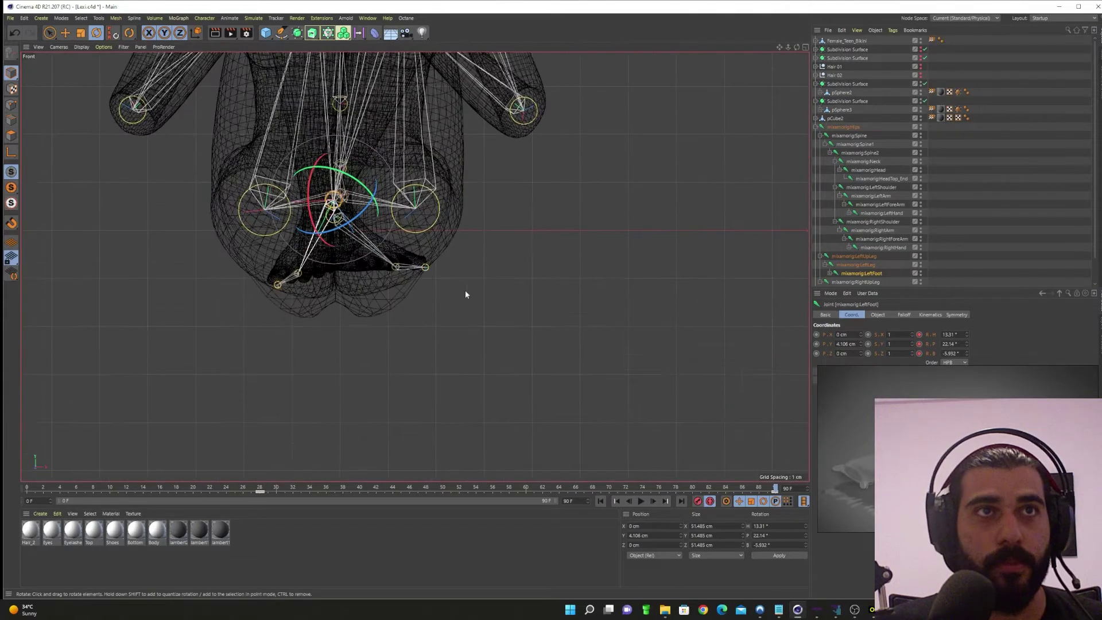
middle_click_drag(464, 295, 518, 382, "alt")
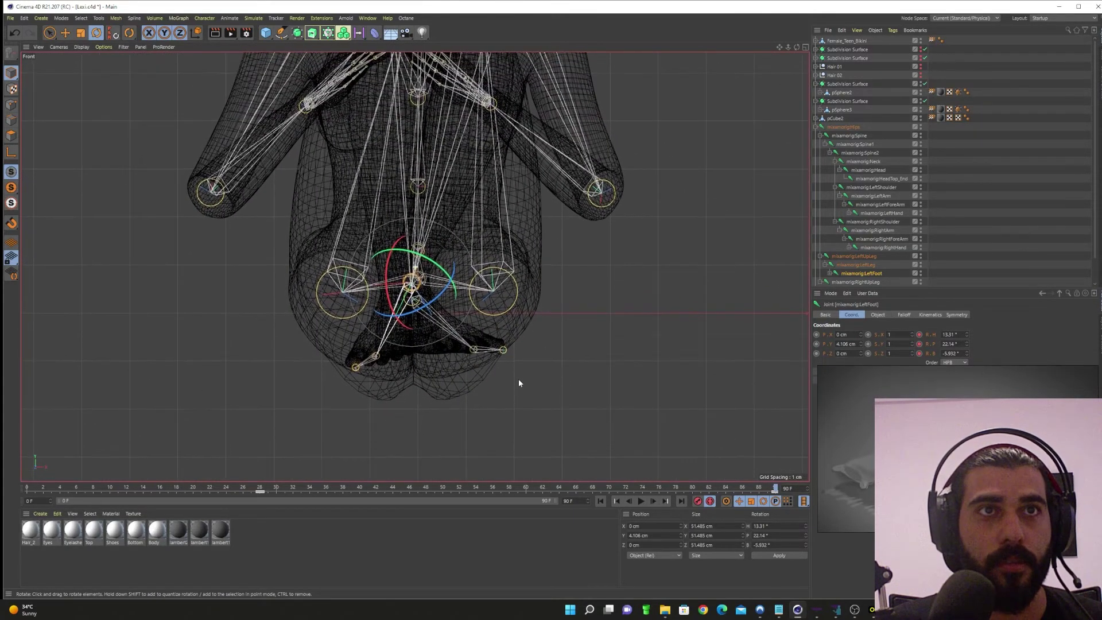
middle_click_drag(464, 334, 485, 360, "alt")
left_click(865, 257)
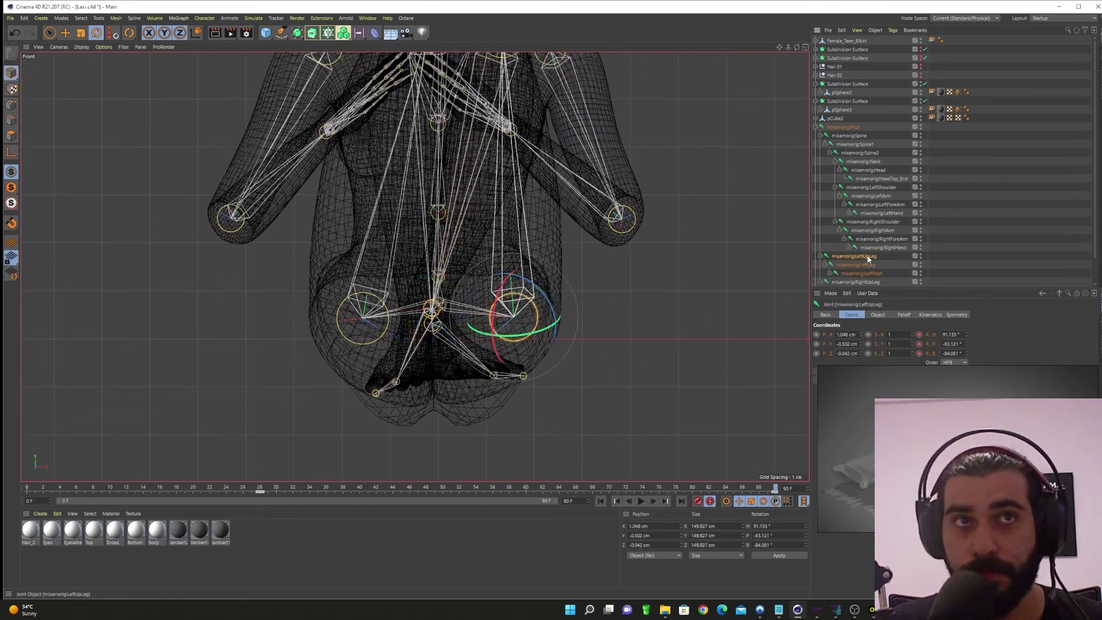
left_click_drag(492, 301, 491, 317)
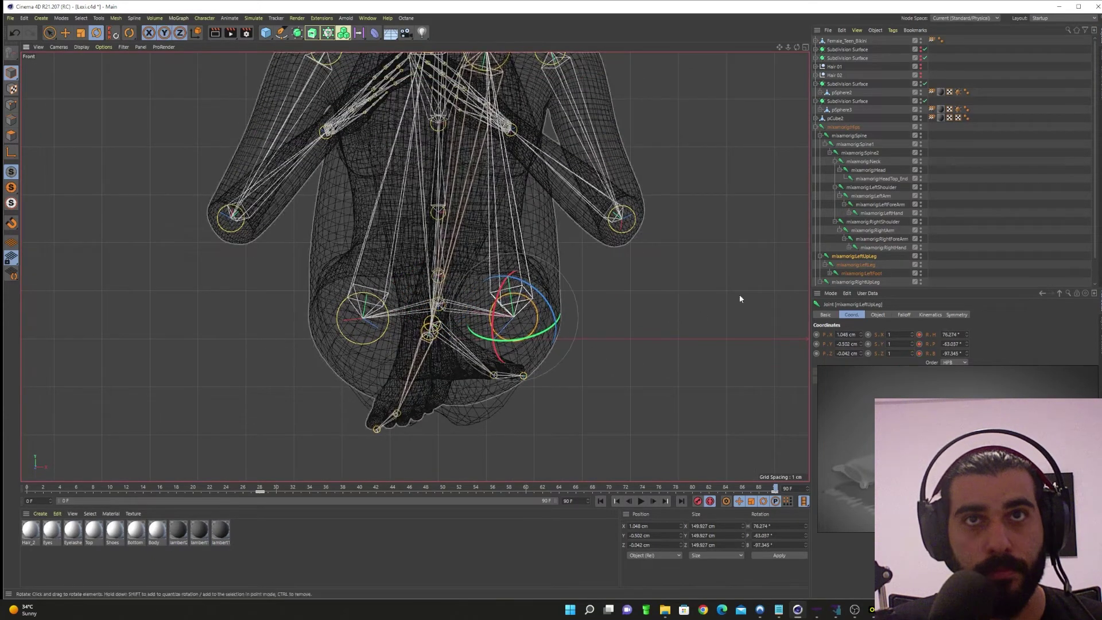
- Rotate mixamorig:RightUpLeg in the front and perspective views to about -56° heading, -67° pitch and 118° bank, separating the knees
left_click(855, 282)
left_click_drag(380, 295, 390, 315)
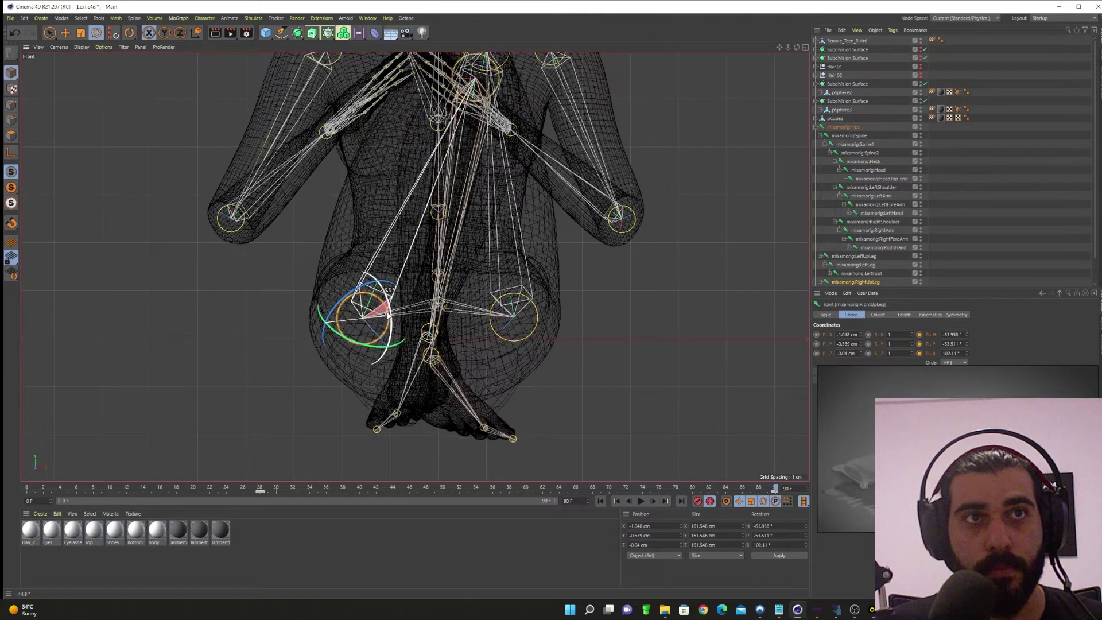
key("space")
middle_click(639, 335)
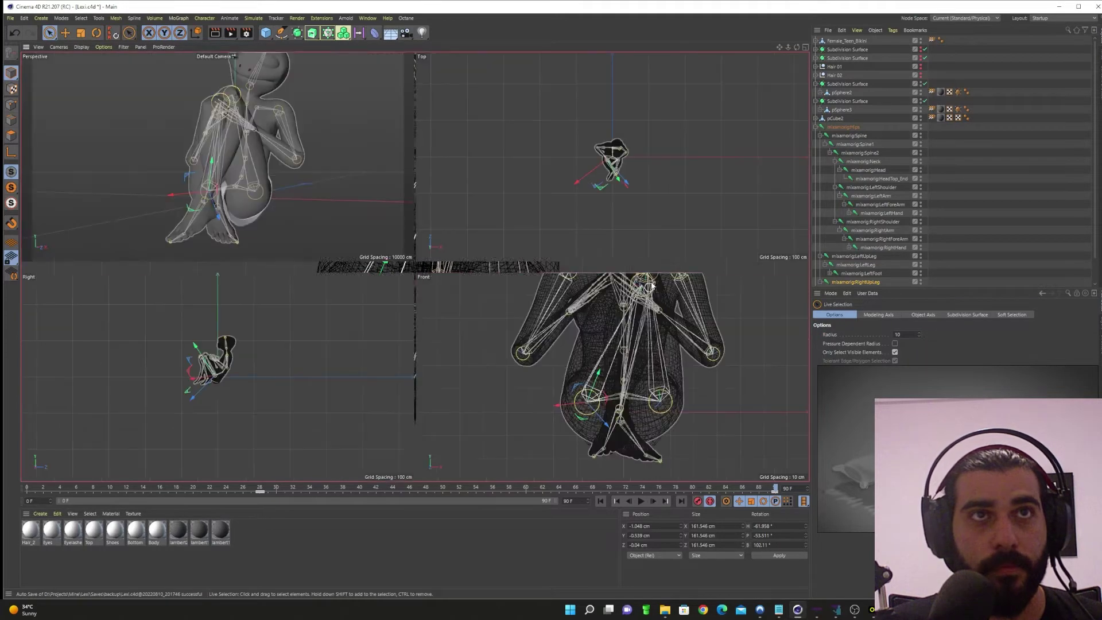
middle_click(288, 210)
scroll(446, 335, "up", 3)
key("r")
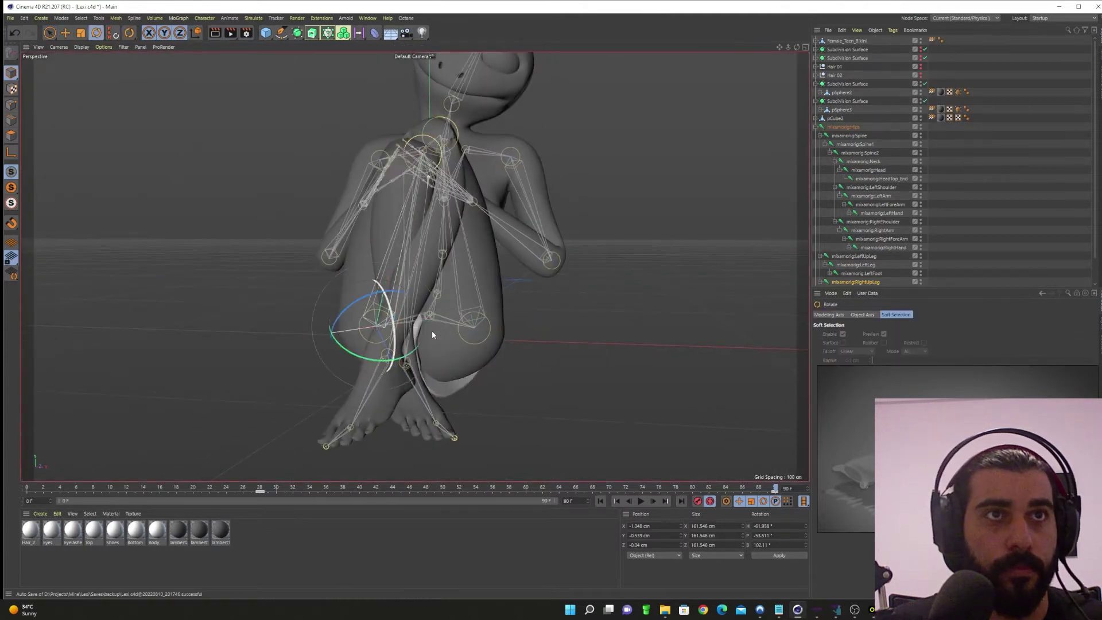
left_click_drag(399, 339, 384, 333)
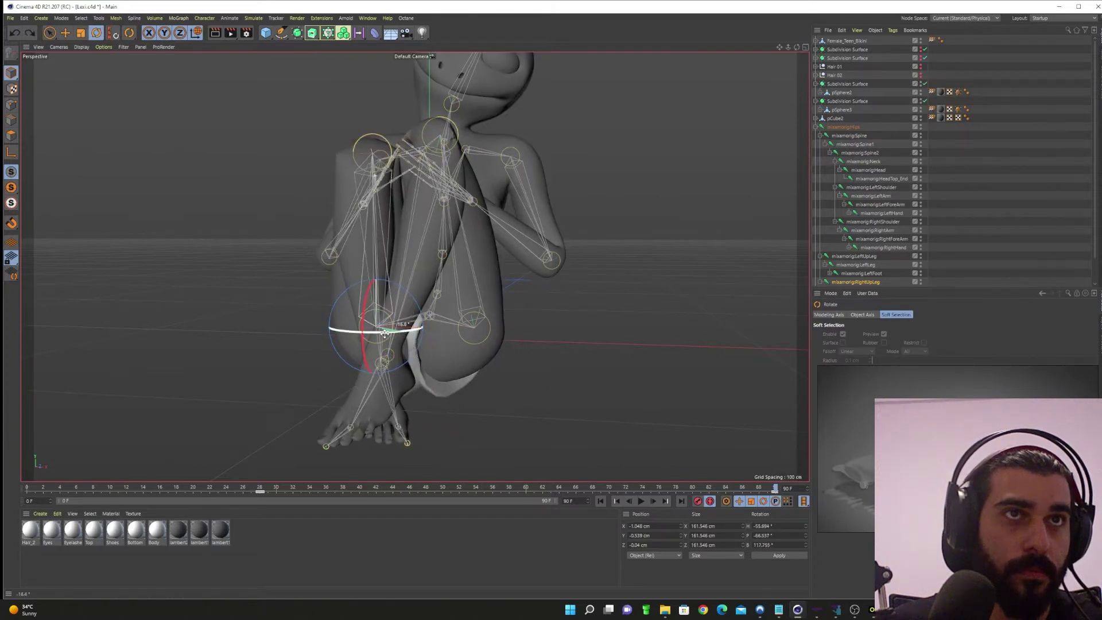
- Rotate mixamorig:LeftFoot to about 13° pitch and mixamorig:LeftToeBase to about 41° pitch, flattening the left toes toward the ground
left_click(853, 257)
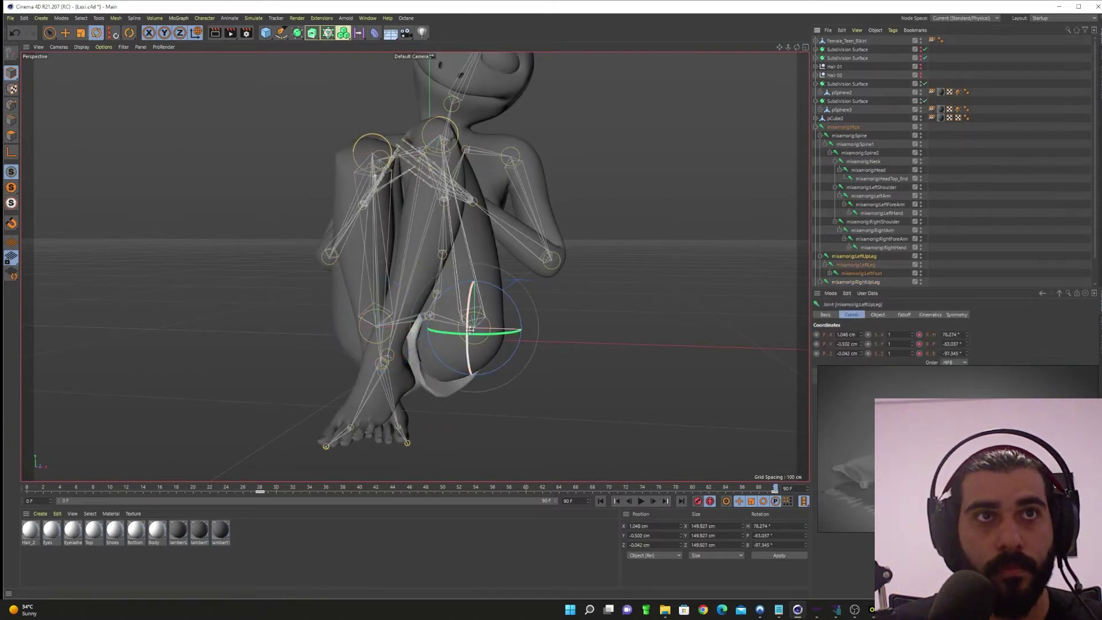
left_click_drag(441, 333, 355, 373)
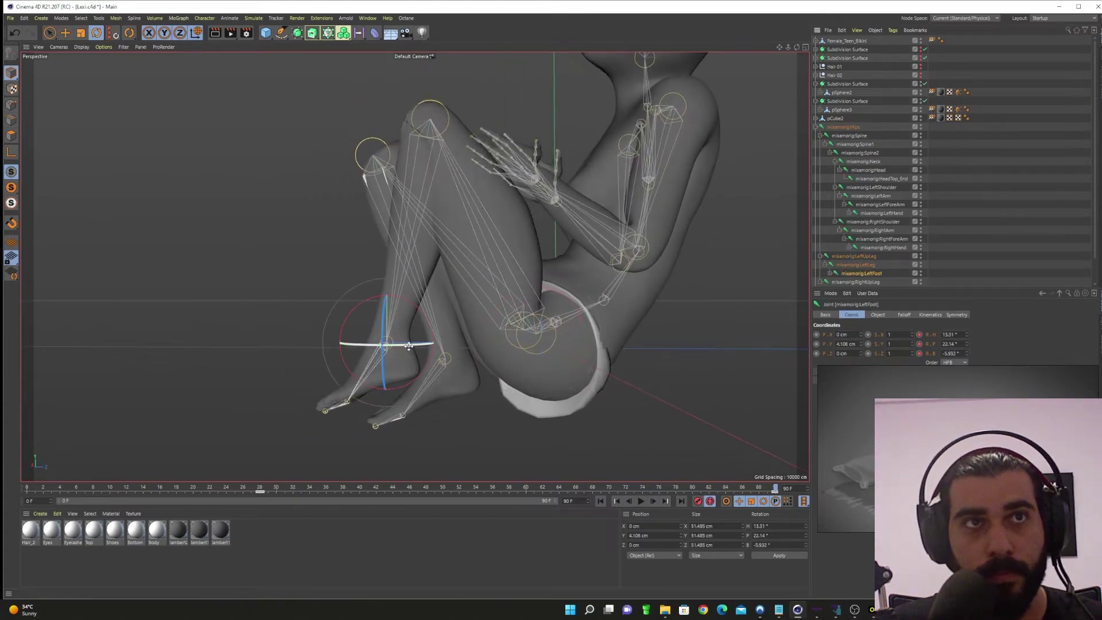
left_click_drag(425, 319, 425, 323)
left_click(869, 282)
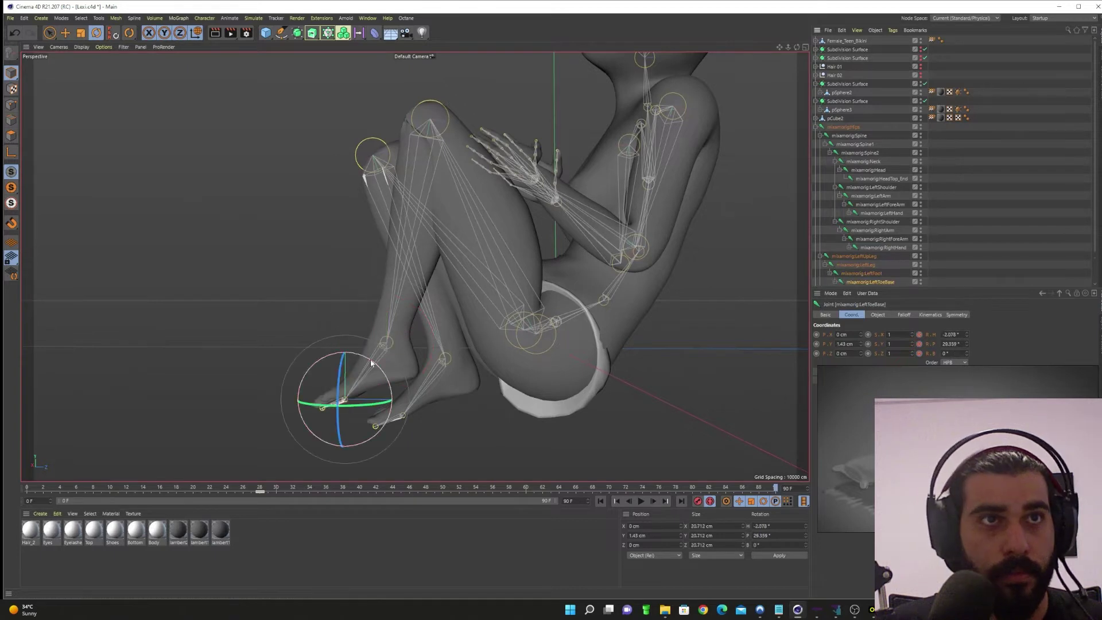
left_click_drag(373, 361, 381, 369)
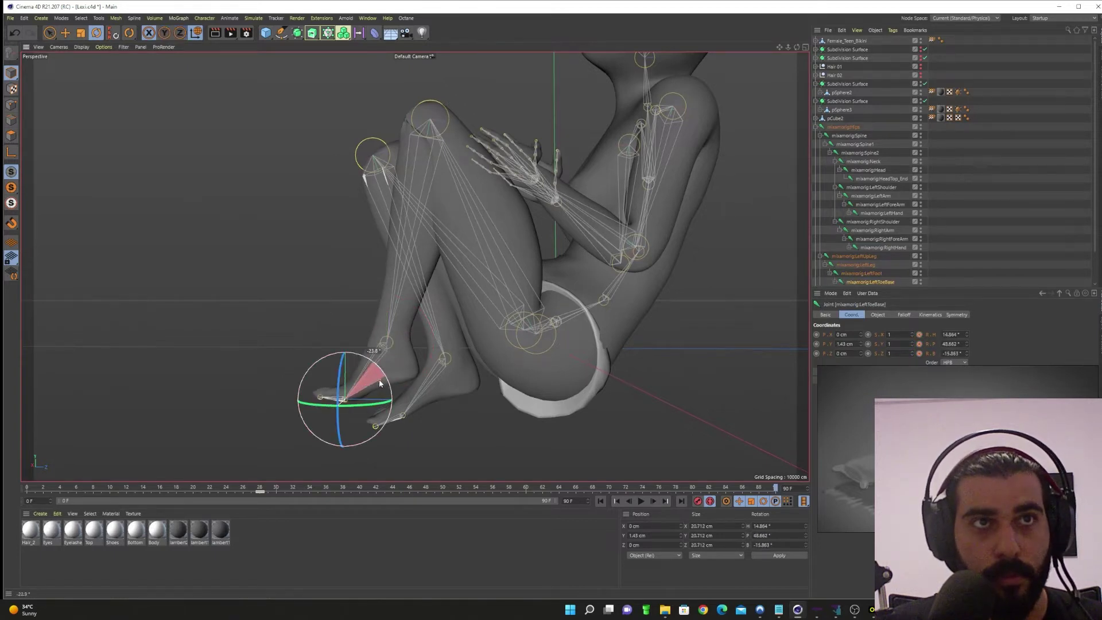
left_click(866, 273)
mouse_move(438, 323)
left_mouse_down()
mouse_move(423, 303)
mouse_move(420, 318)
left_mouse_up()
left_click_drag(415, 406, 636, 351, "alt")
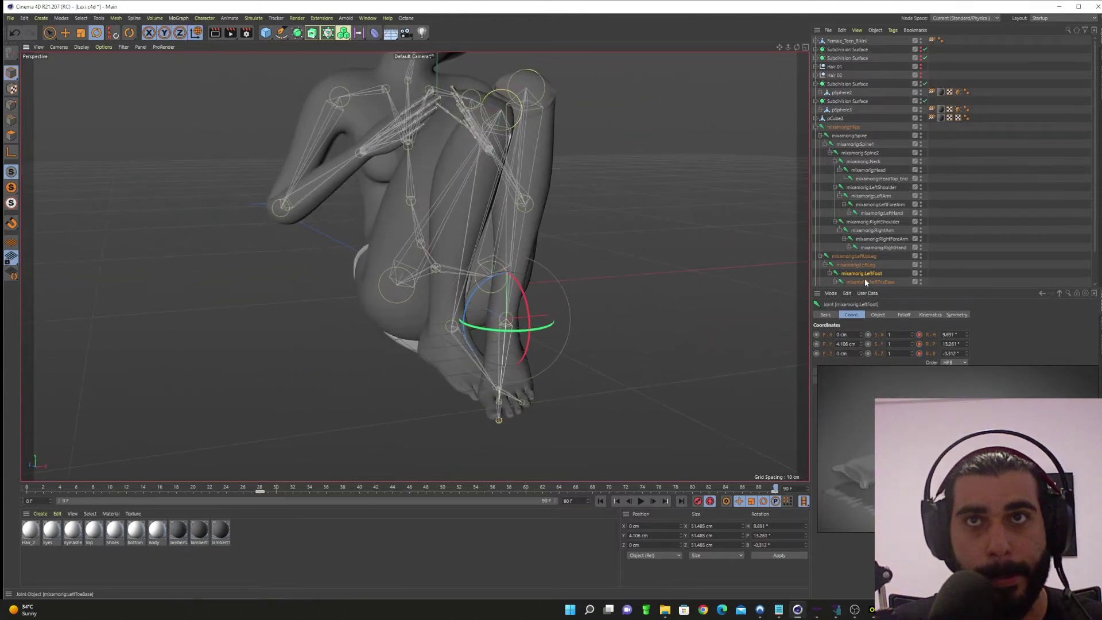
left_click_drag(542, 369, 499, 379, "alt")
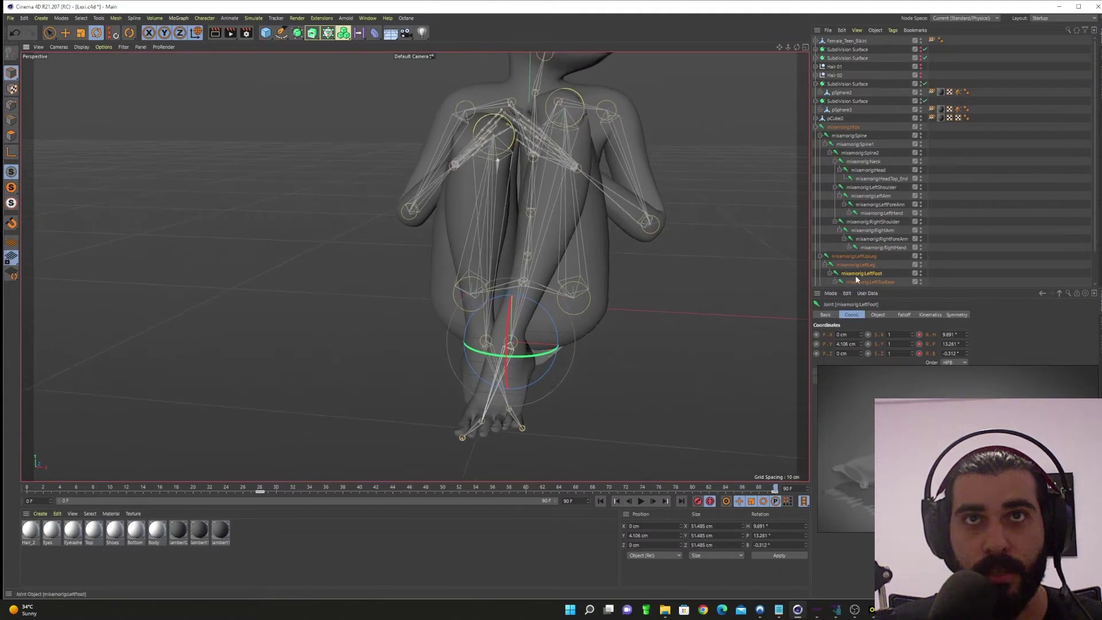
- Rotate mixamorig:RightFoot at the ankle to about -34° heading and 57° pitch
left_click(858, 264)
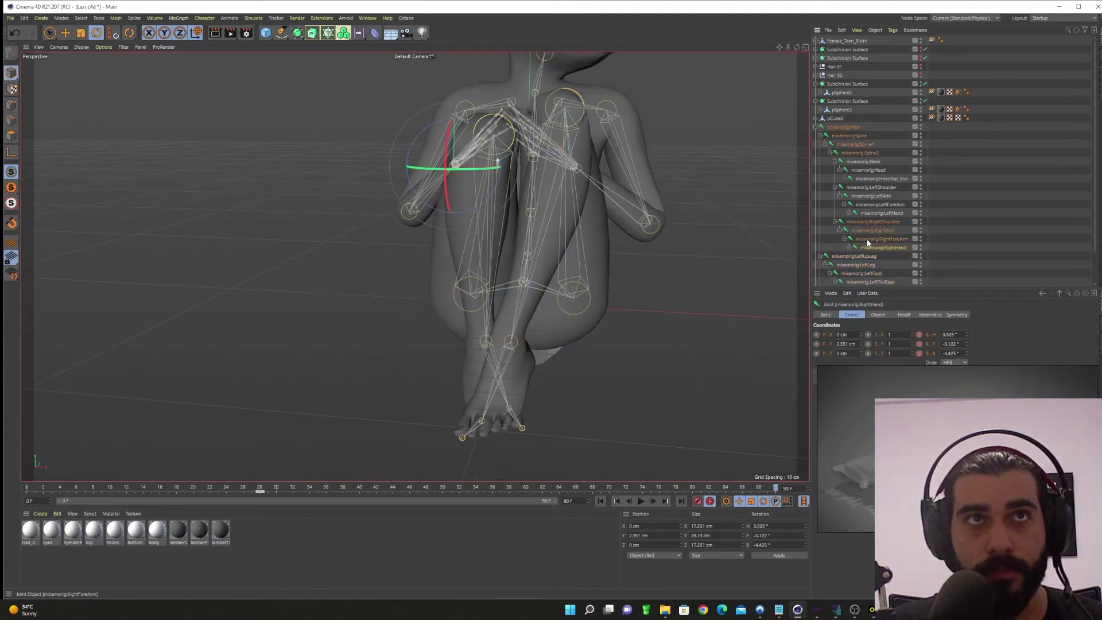
scroll(876, 261, "down", 2)
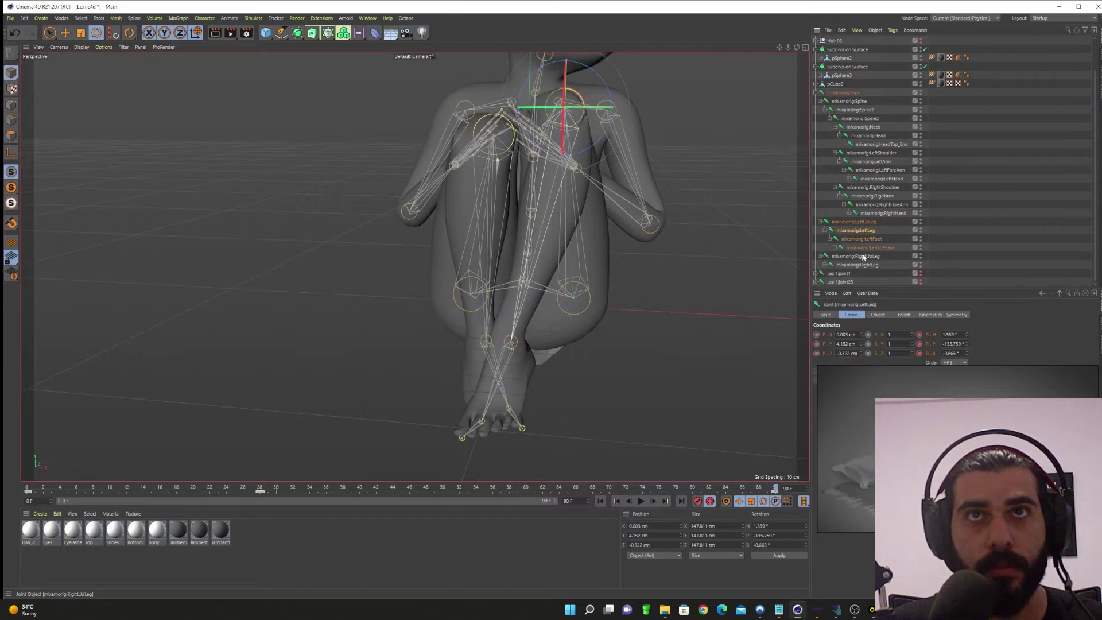
left_click(862, 256)
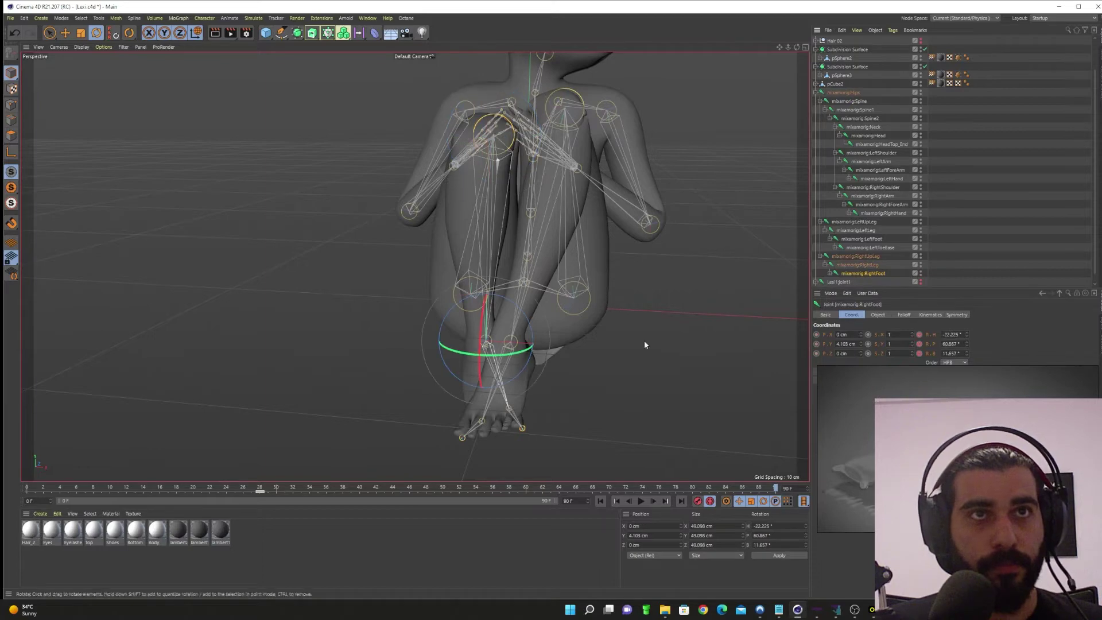
left_click_drag(529, 355, 396, 356)
left_click_drag(587, 361, 574, 384)
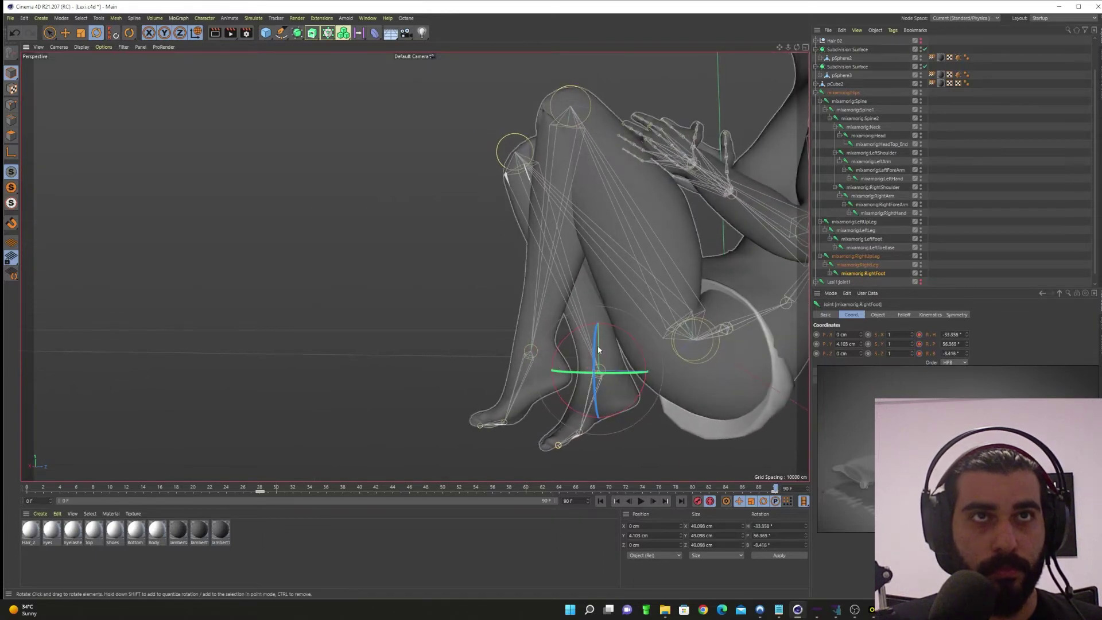
- Bend mixamorig:RightLeg to about -159° pitch and raise mixamorig:RightUpLeg to about -69° pitch, bringing the right foot level with the left
left_click(857, 265)
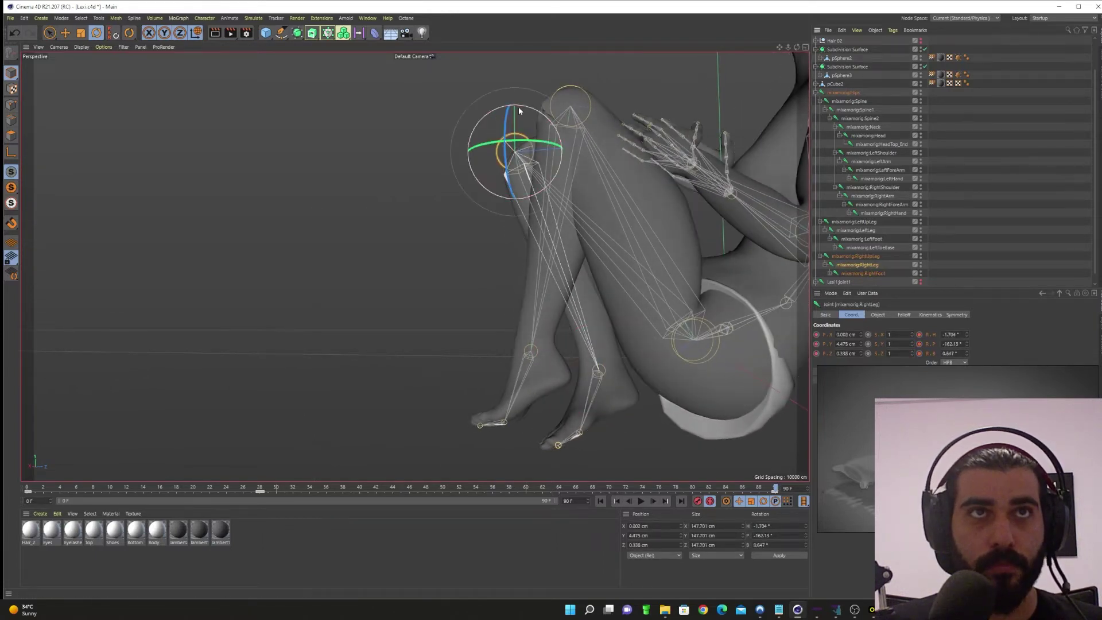
left_click_drag(518, 108, 531, 109)
left_click(865, 256)
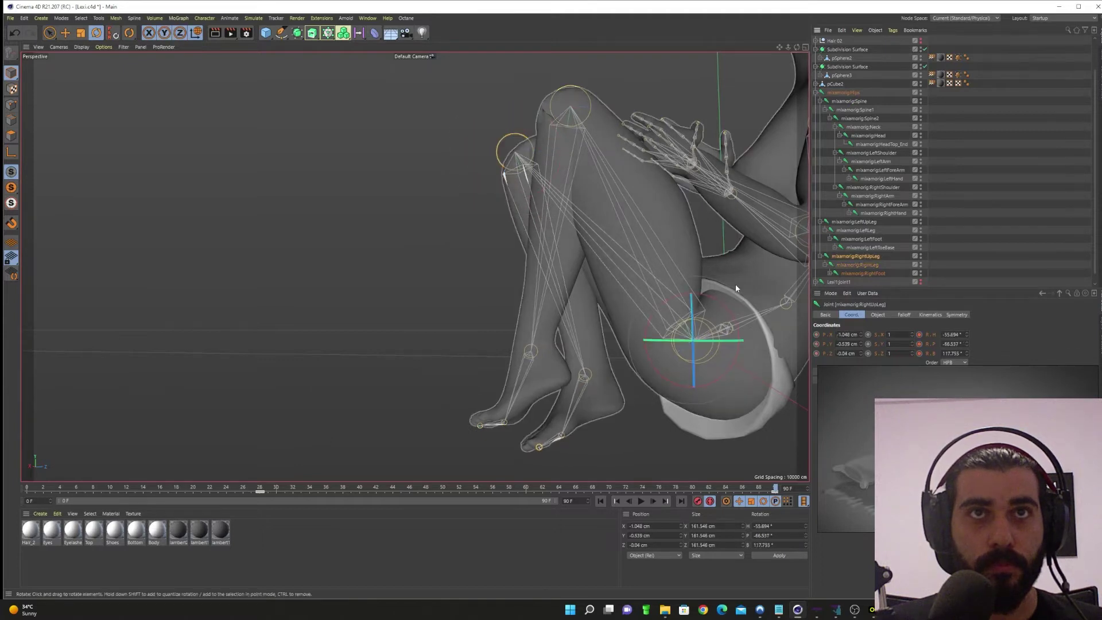
left_click_drag(735, 288, 729, 304)
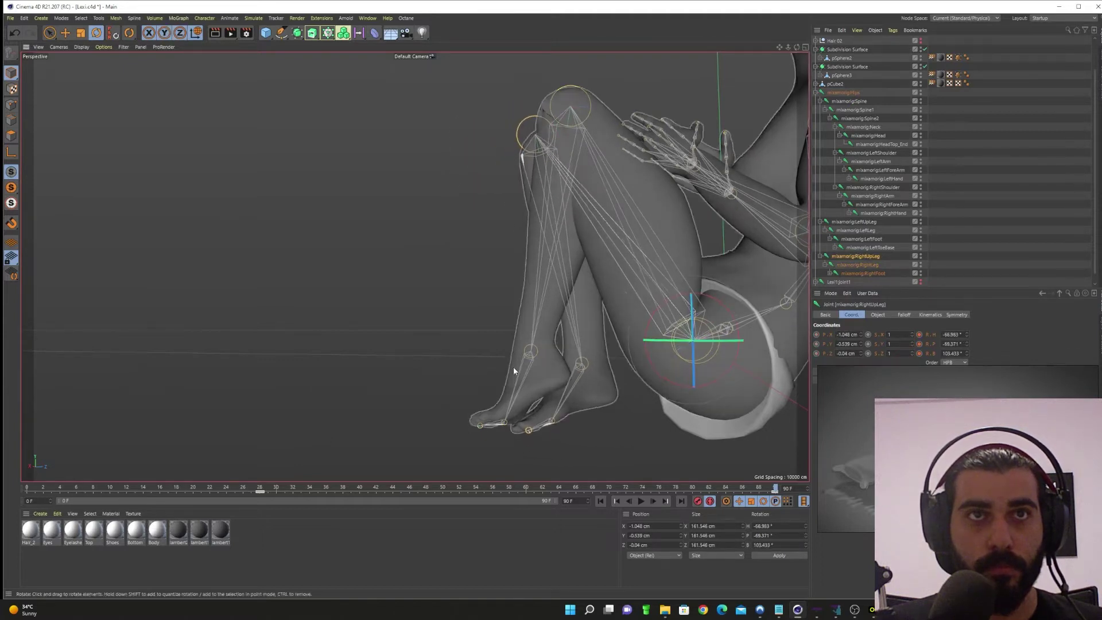
left_click_drag(513, 367, 560, 404, "alt")
- Rotate mixamorig:RightLeg to about 9° heading and -155° pitch, crossing the right shin behind the left
left_click(859, 265)
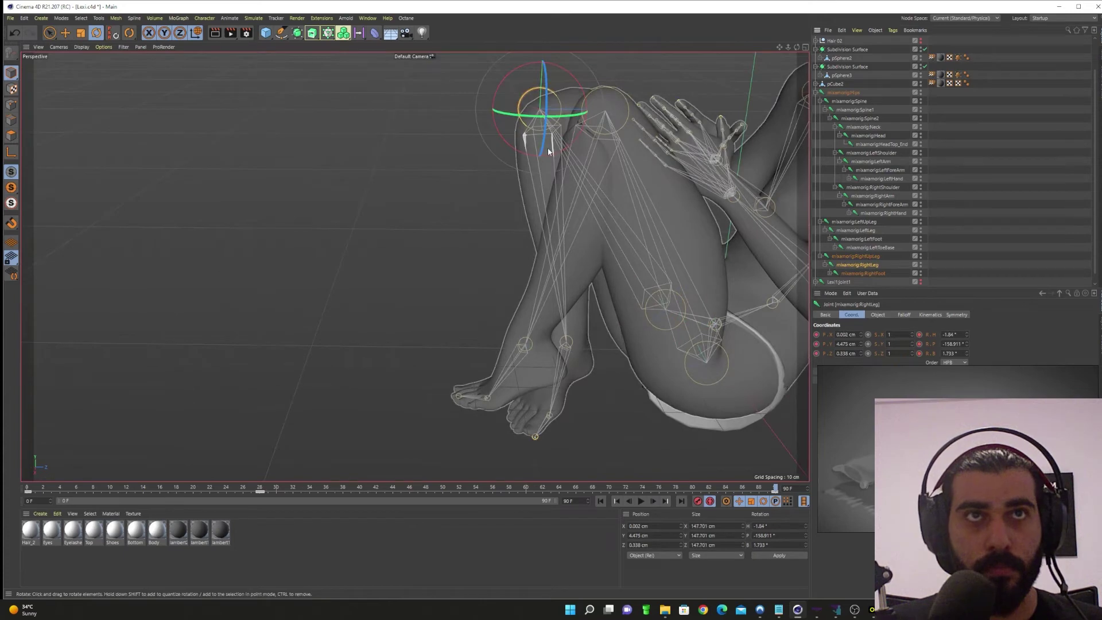
left_click_drag(548, 151, 532, 131)
left_click_drag(527, 305, 591, 290, "alt")
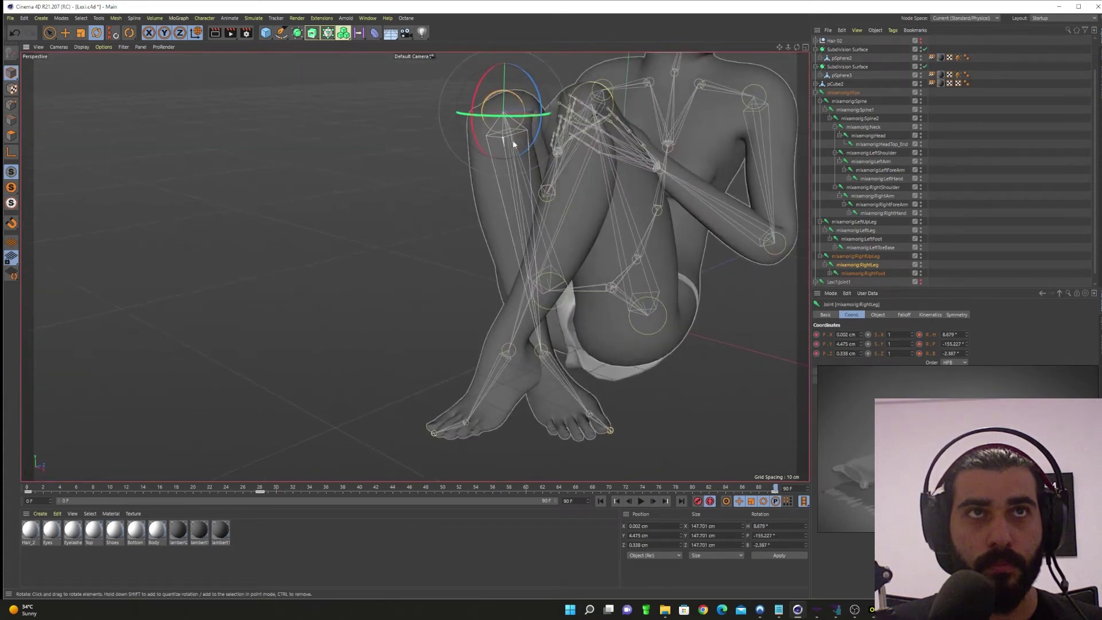
- Adjust mixamorig:RightLeg at the knee and rotate mixamorig:RightToeBase to about -15° heading and 41° pitch
left_click_drag(475, 102, 468, 104)
left_click_drag(600, 368, 524, 337, "alt")
left_click(863, 273)
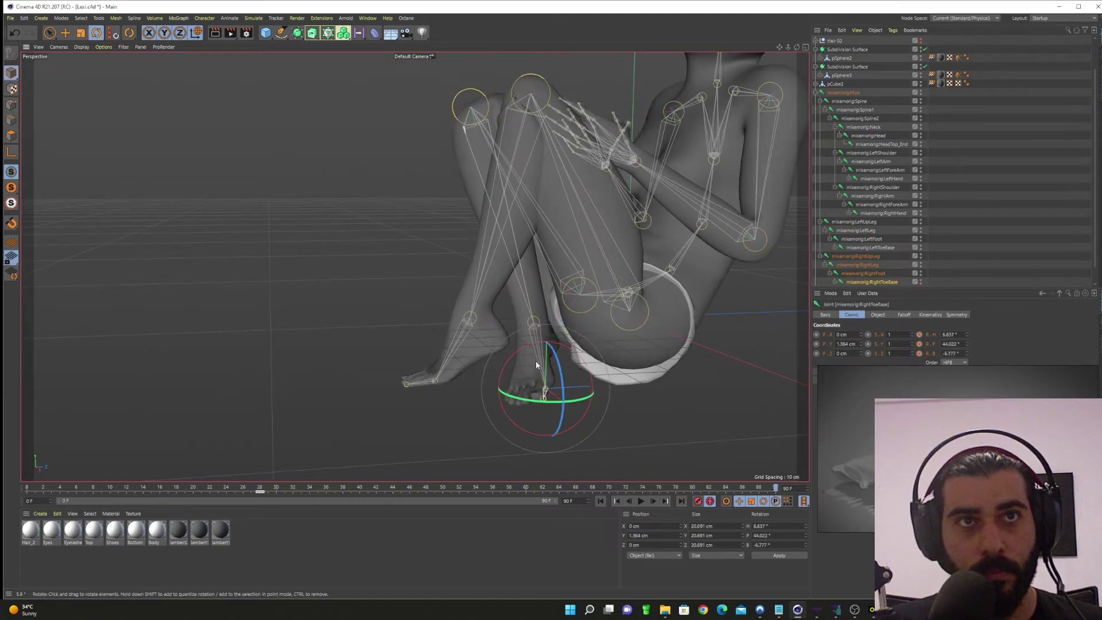
left_click_drag(536, 365, 588, 370)
left_click_drag(577, 370, 574, 322, "alt")
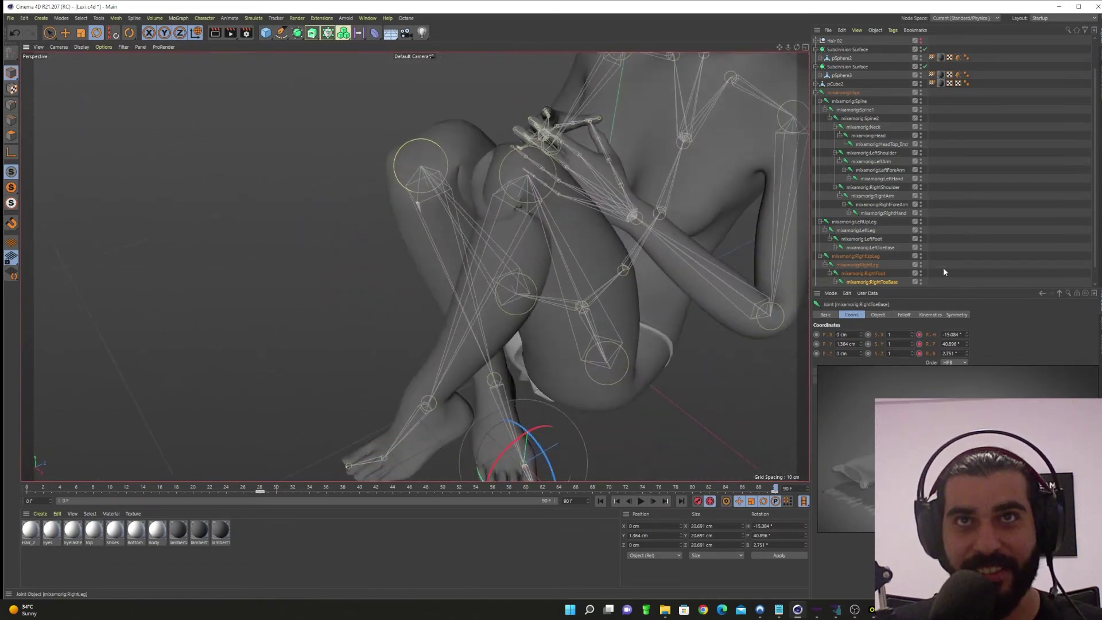
- Rotate mixamorig:LeftUpLeg at the hip to about 65° heading and -79° pitch, moving the left knee away from the right one
left_click(862, 239)
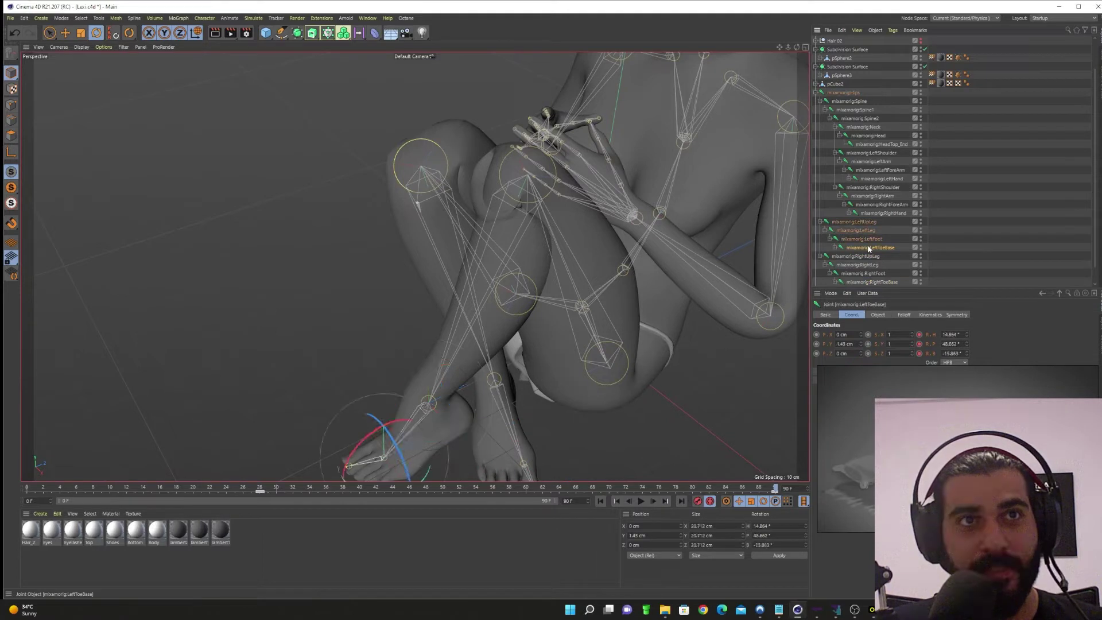
left_click(859, 230)
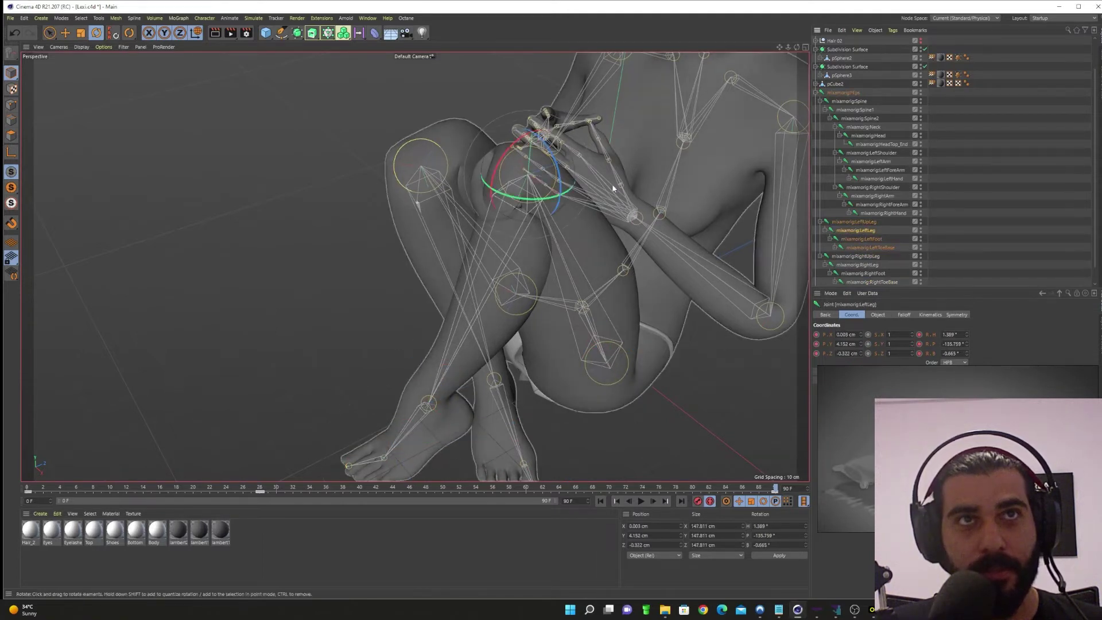
left_click_drag(560, 175, 569, 197)
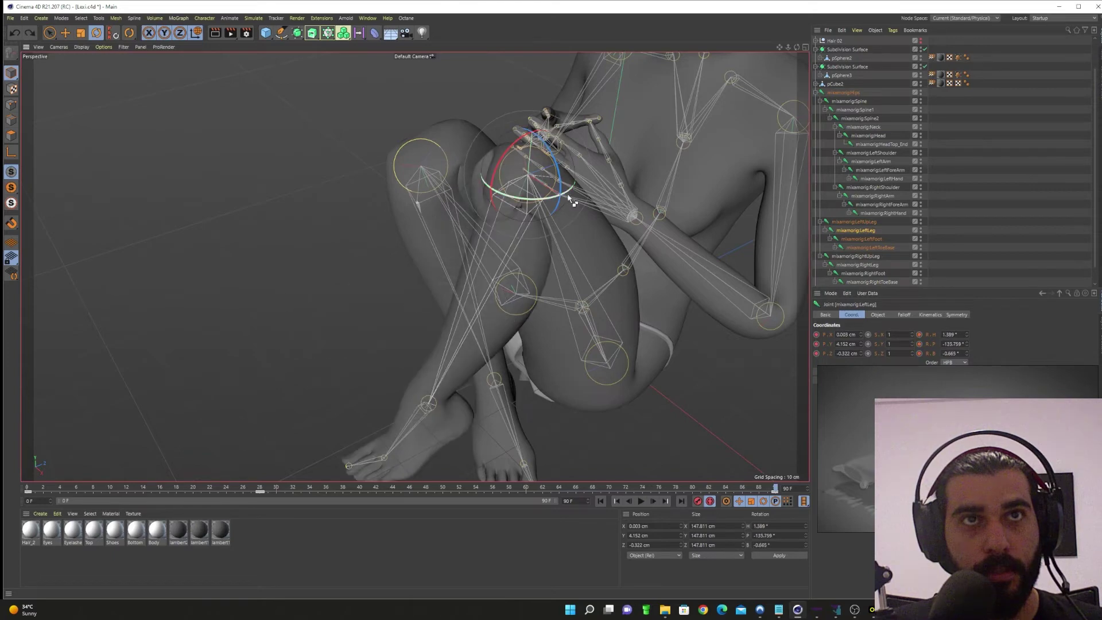
left_click(859, 223)
key("w")
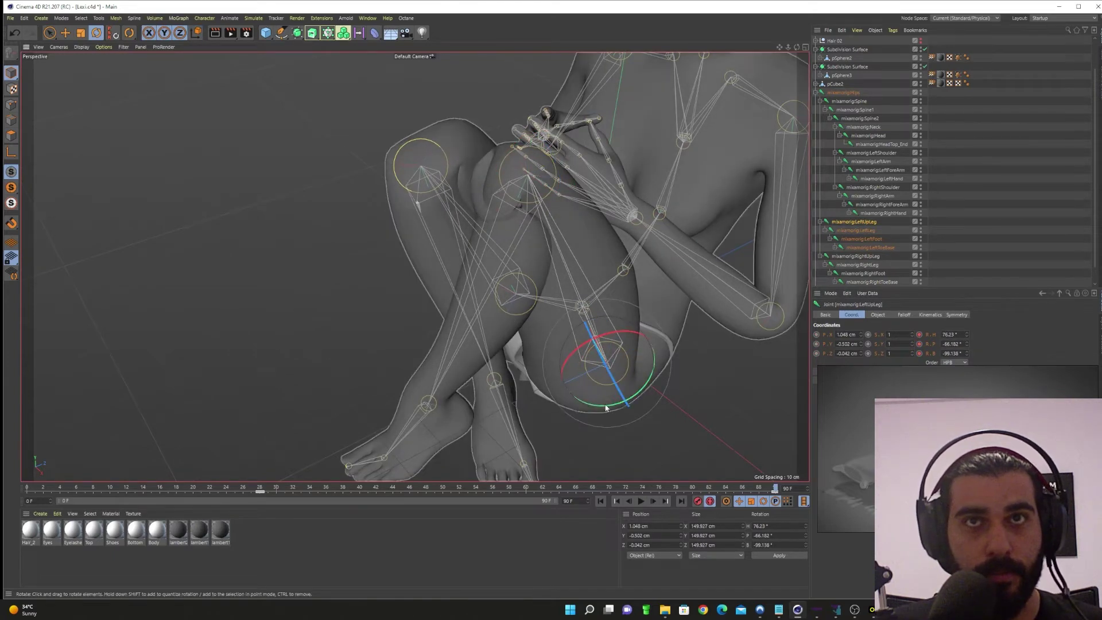
left_click_drag(605, 407, 630, 394)
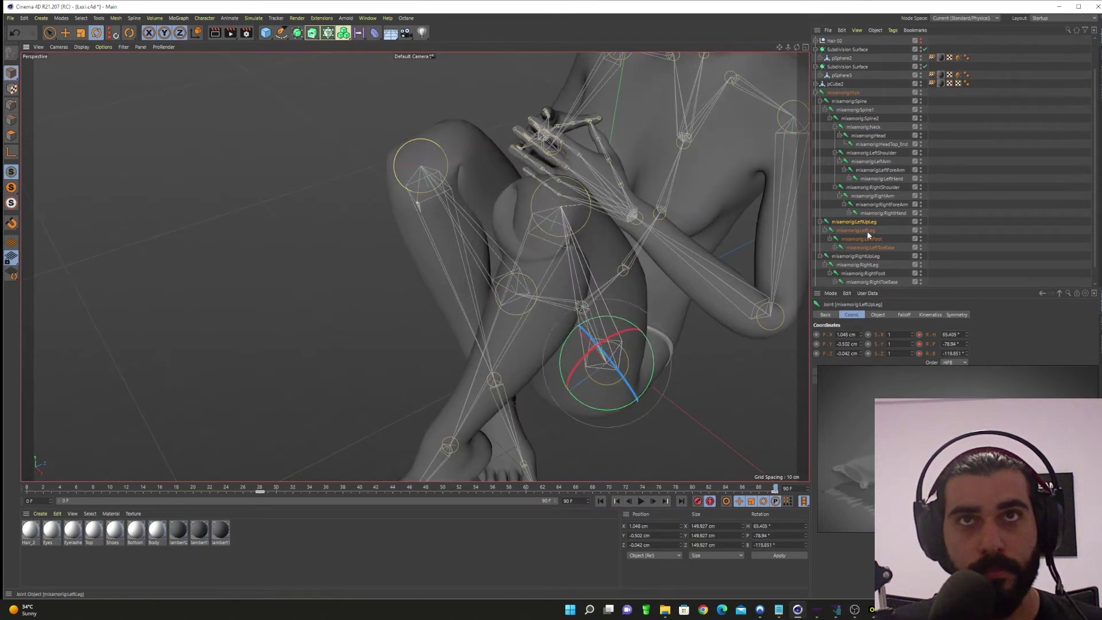
- Try to rotate mixamorig:LeftLeg at the knee, including a straighter bend of about -109° pitch, and undo the rotations
left_click(868, 230)
left_click_drag(571, 237, 600, 160)
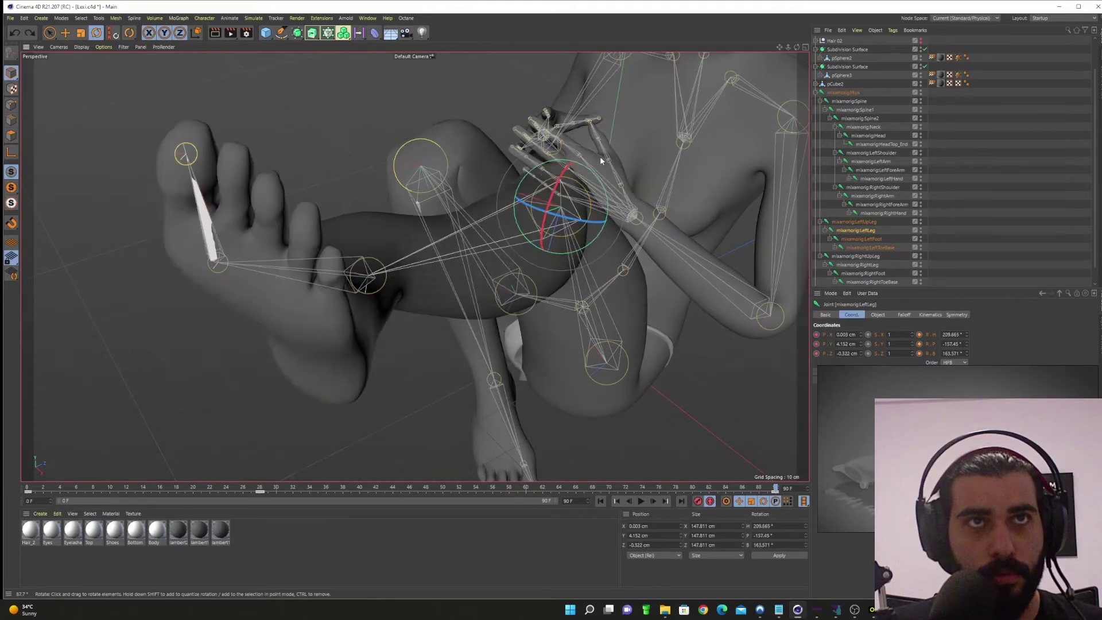
key("ctrl+z")
key("ctrl+z")
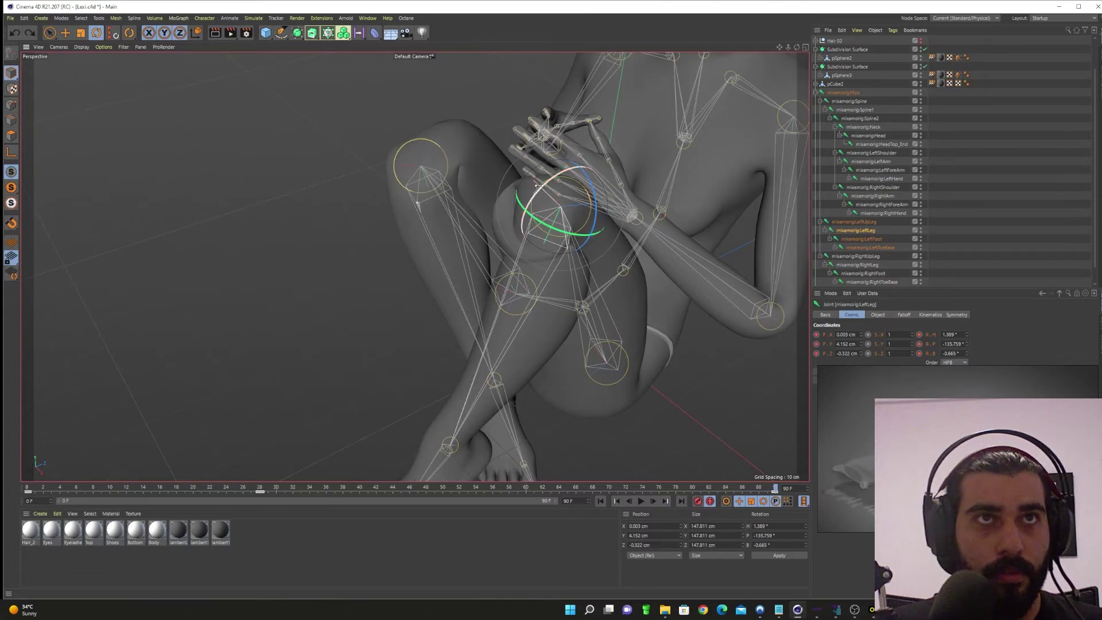
left_click_drag(545, 185, 567, 172)
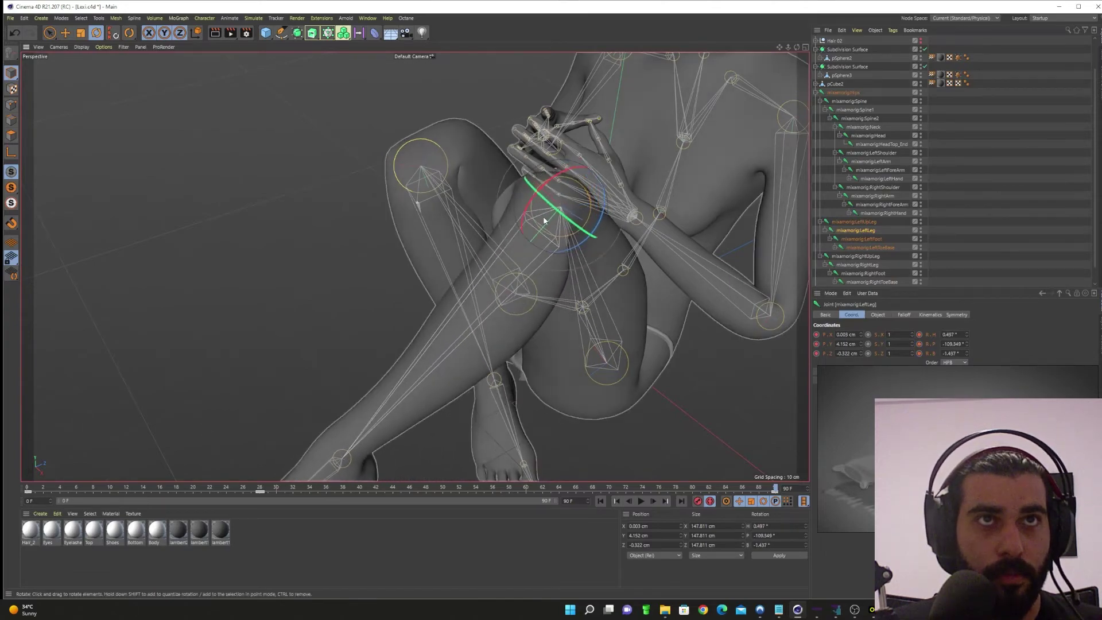
left_click_drag(544, 234, 735, 269, "alt")
key("ctrl+z")
- Select the pCube2 body mesh and display its joint weights with the Weight tool around the left knee
left_click(559, 325)
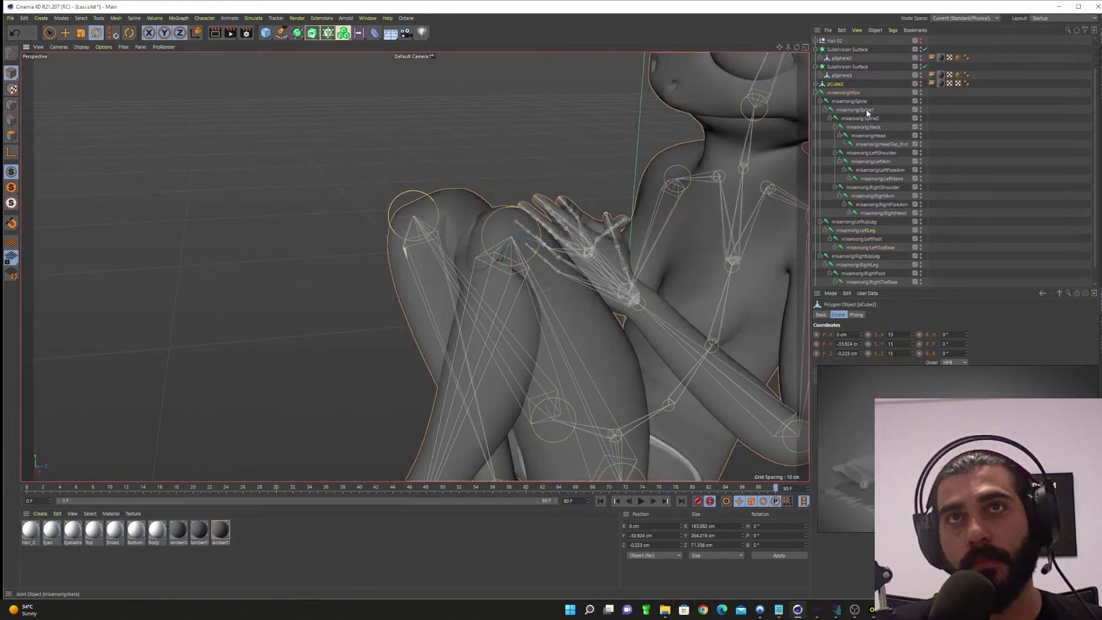
double_click(932, 81)
left_click_drag(480, 385, 578, 320, "alt")
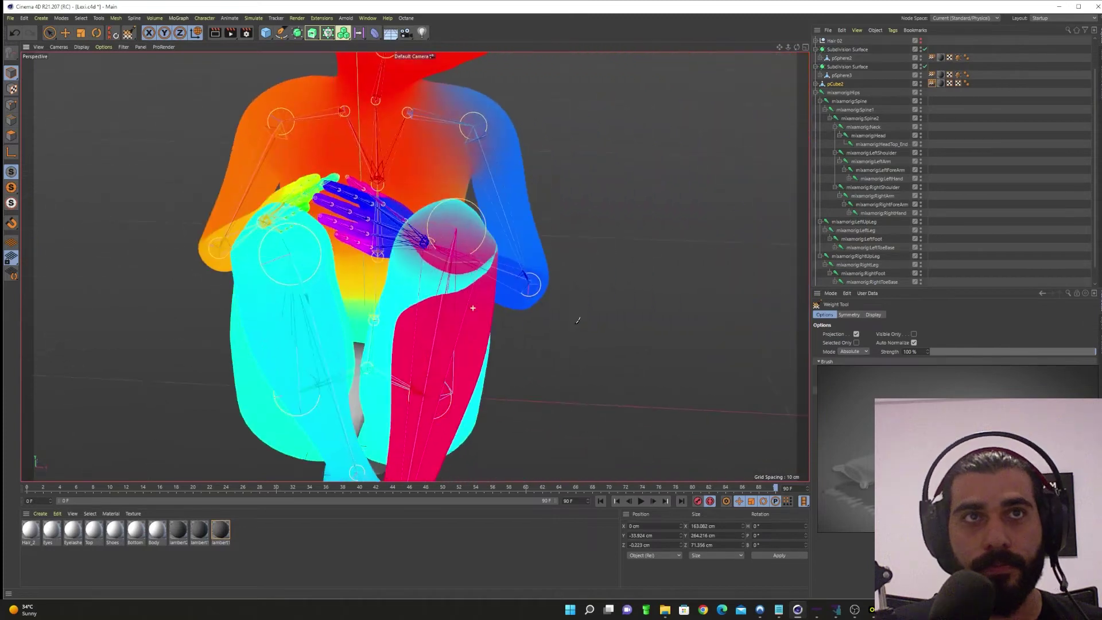
right_click_drag(472, 308, 551, 316, "alt")
left_click_drag(467, 321, 551, 332, "alt")
right_click_drag(414, 267, 488, 275, "alt")
left_click_drag(415, 267, 518, 347, "alt")
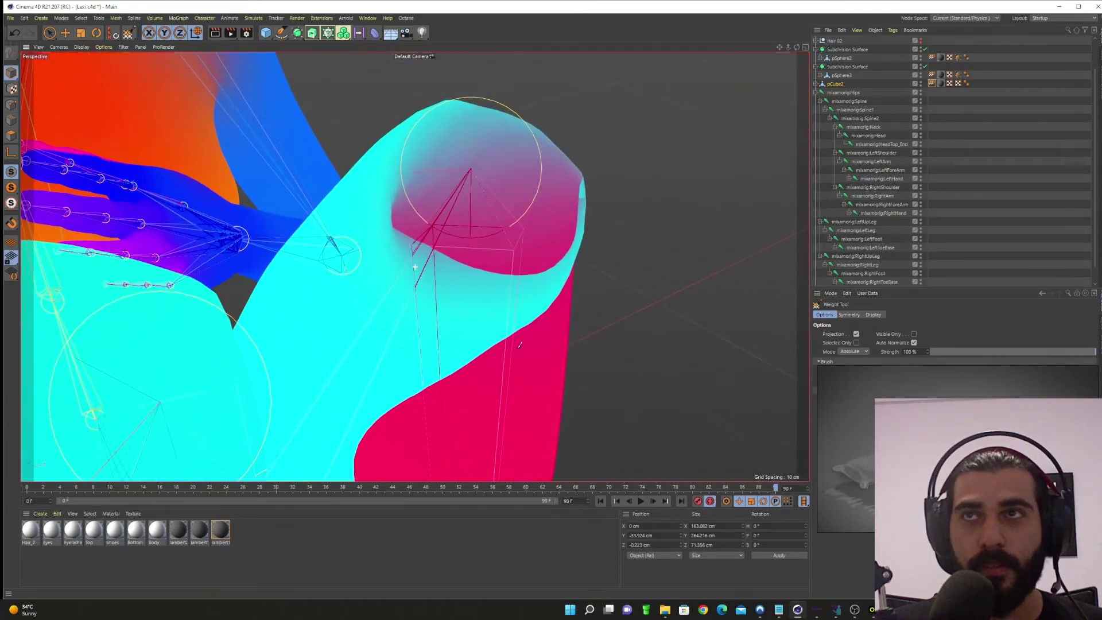
- Open the Weight Manager for pCube2, select its joints from mixamorig:Hips to mixamorig:Spine1, and reveal the Weight tool's brush settings
double_click(931, 83)
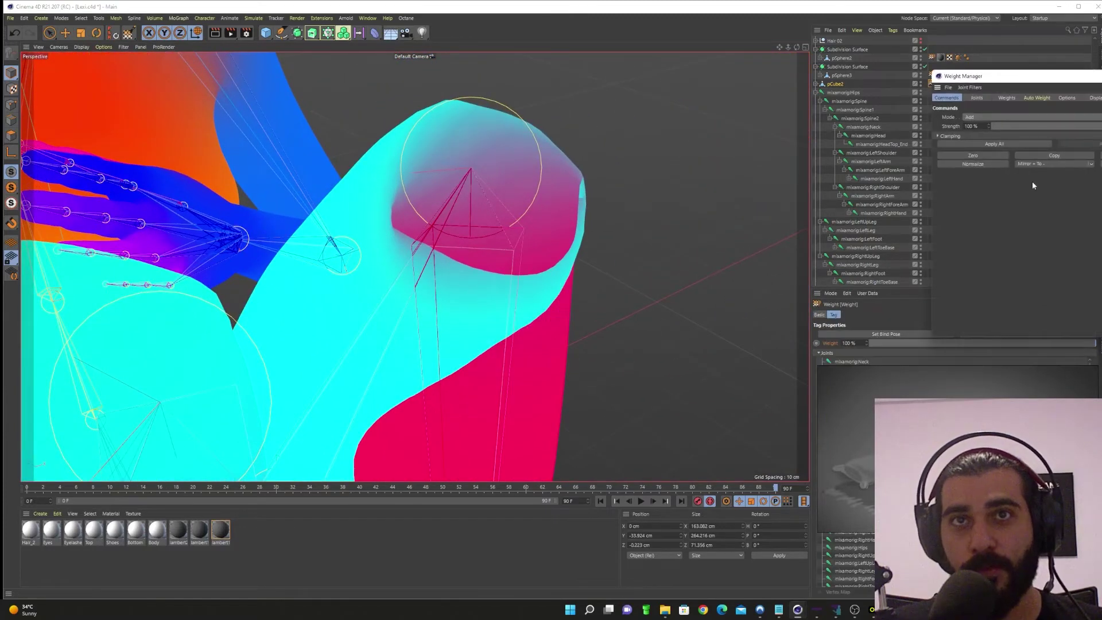
left_click(976, 98)
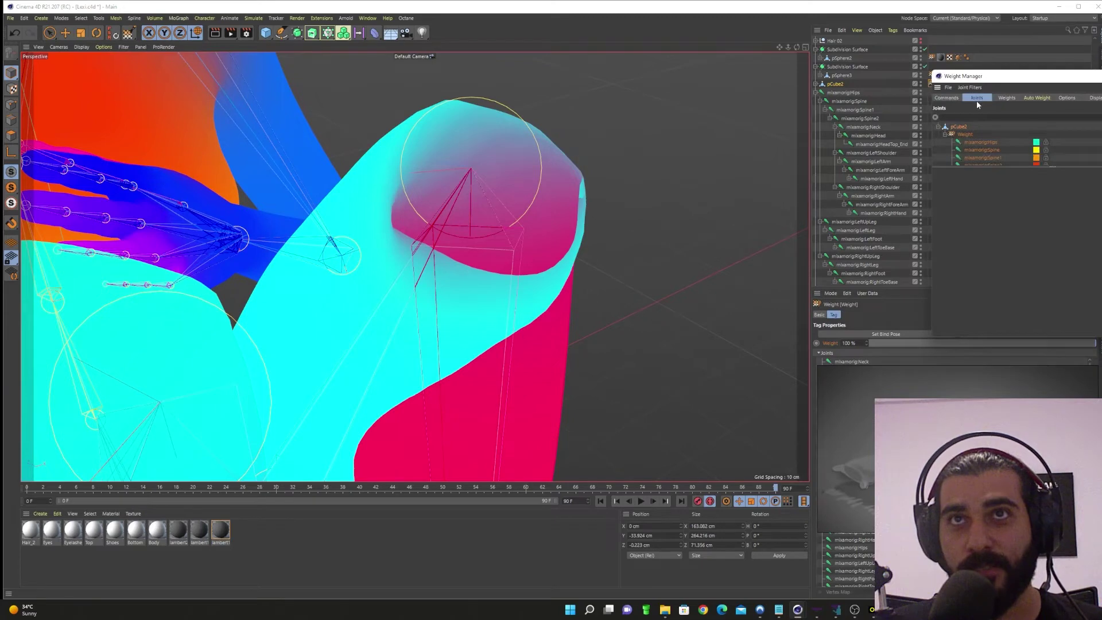
left_click(978, 142)
left_click(982, 157, "shift")
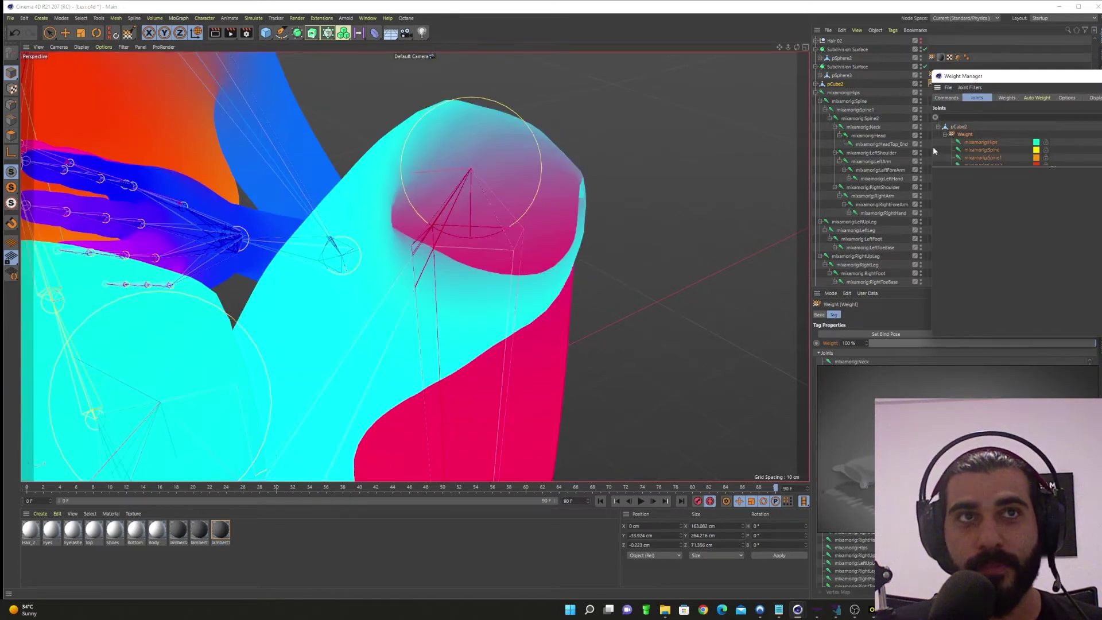
left_click(129, 35)
left_click(896, 361)
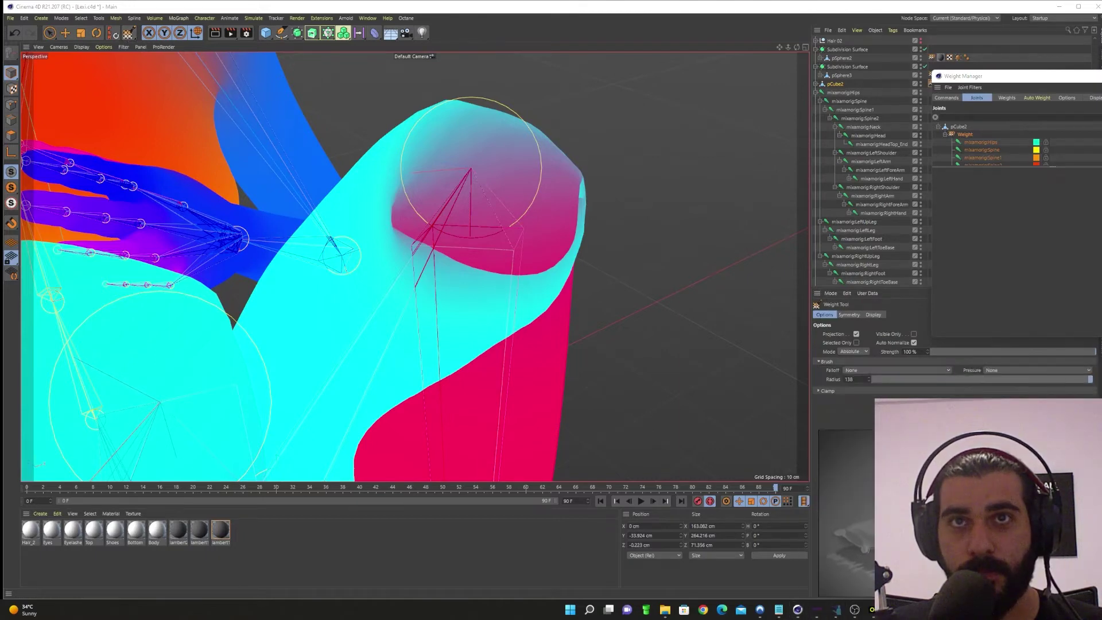
- Set the Weight Manager's mode to Smooth, then undo the weight changes made at the left knee
left_click(956, 98)
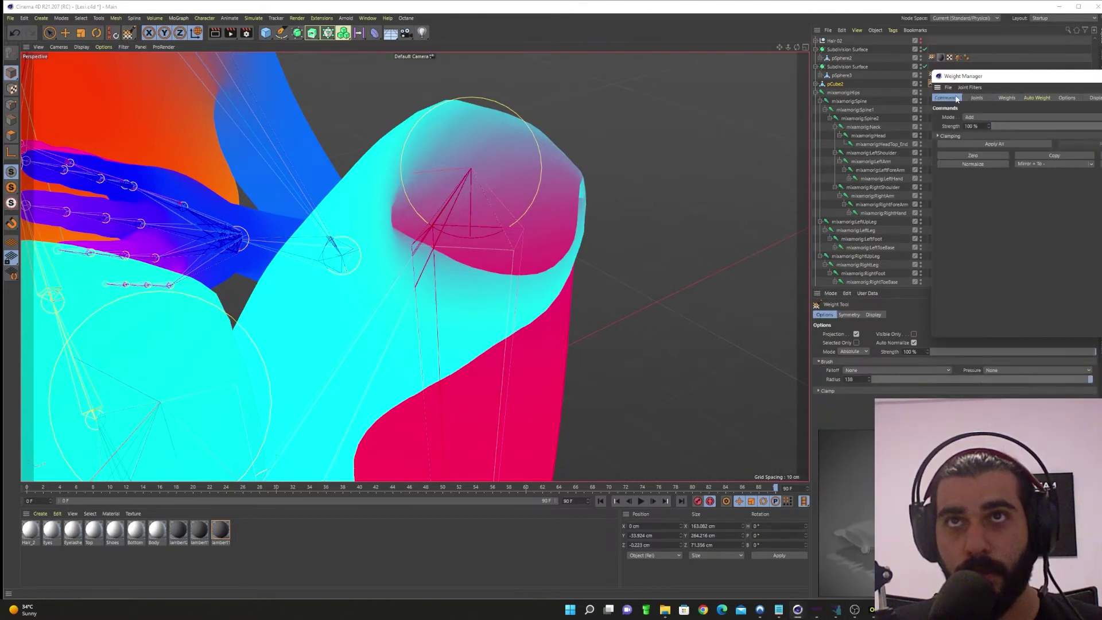
left_click(976, 117)
left_click(993, 155)
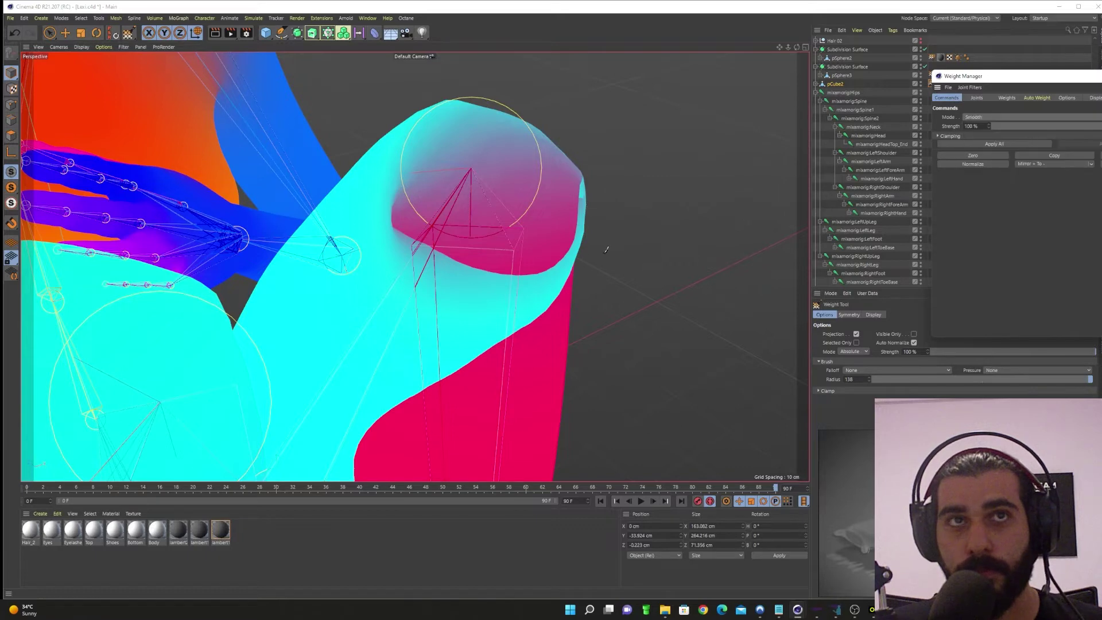
key("ctrl+z")
key("ctrl+z")
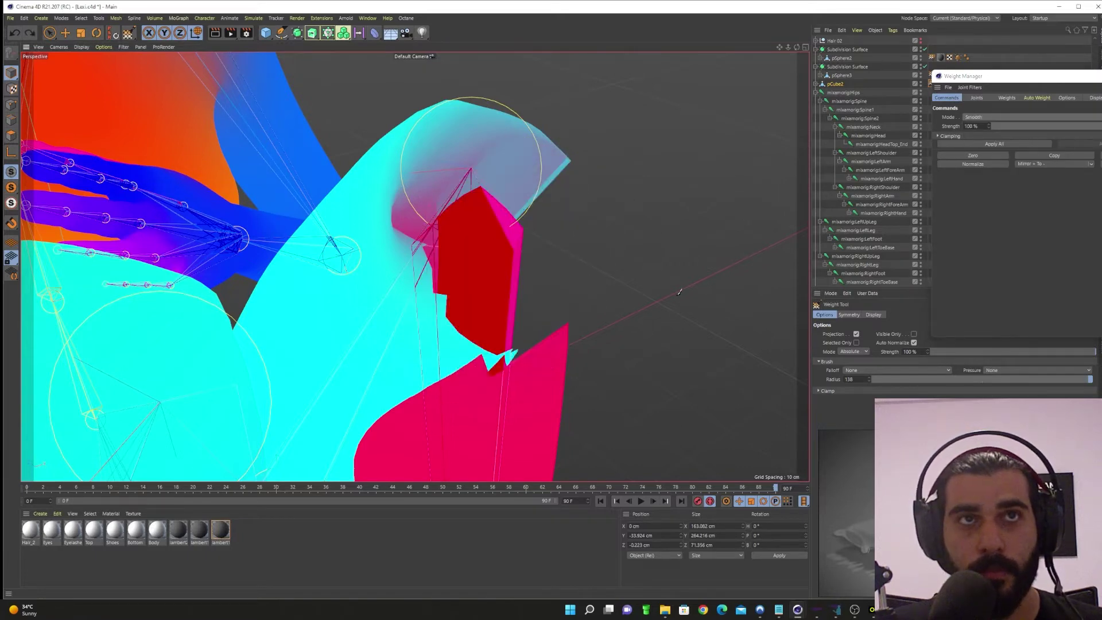
- Switch the Weight tool to Smooth mode and brush the joint weights around the left knee from several sides
left_click_drag(518, 340, 508, 335, "alt")
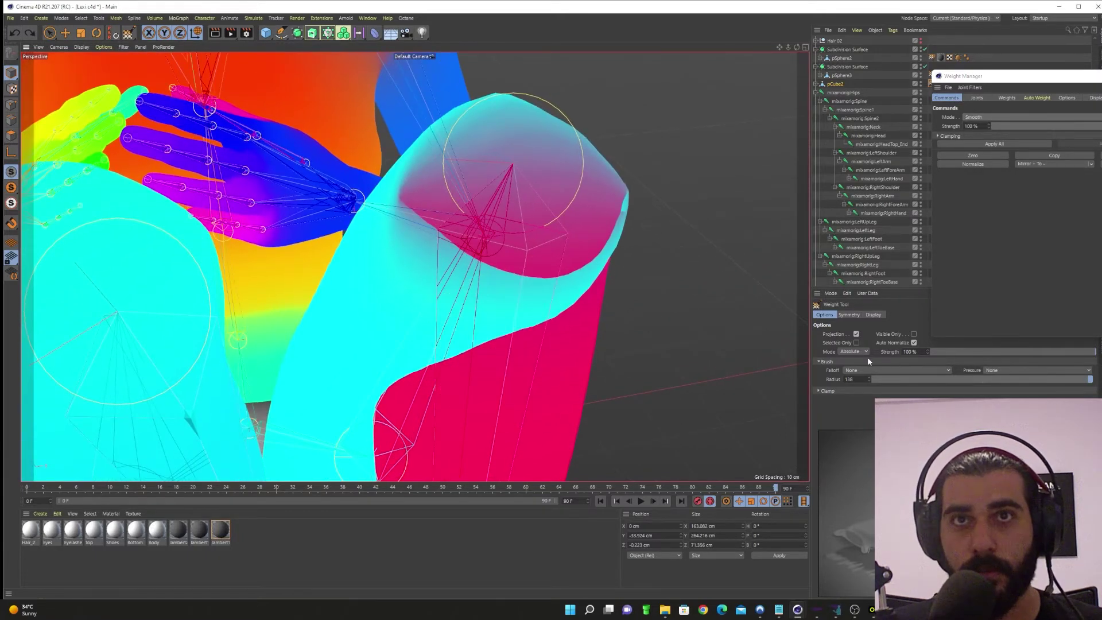
left_click(855, 398)
mouse_move(545, 268)
left_mouse_down()
mouse_move(620, 246)
mouse_move(595, 211)
mouse_move(538, 281)
mouse_move(459, 305)
mouse_move(436, 296)
mouse_move(617, 214)
mouse_move(514, 295)
left_mouse_up()
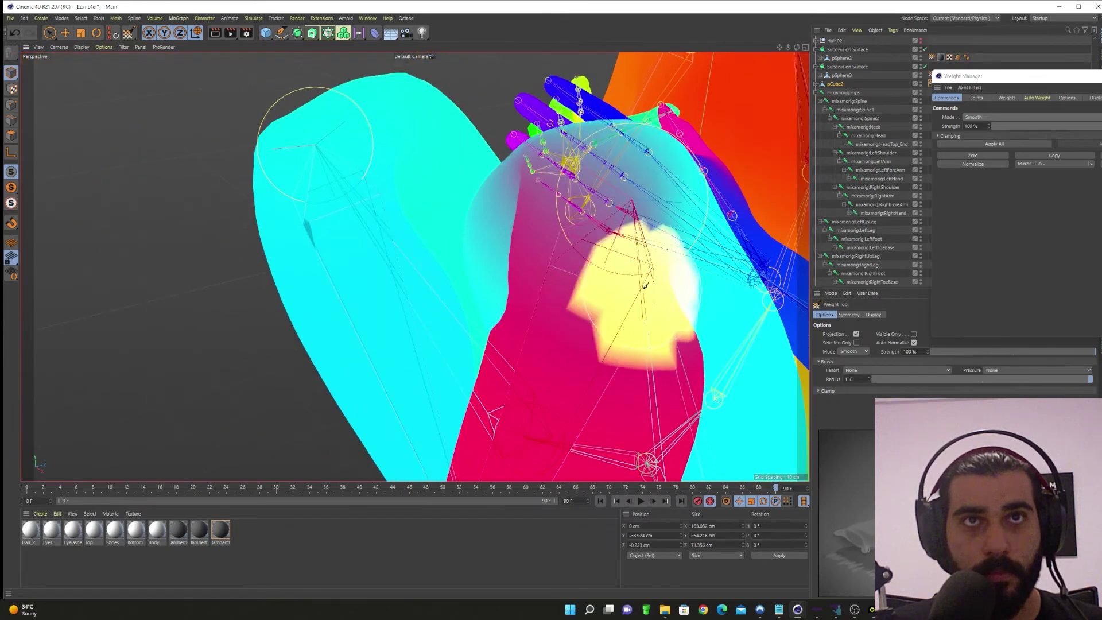
mouse_move(582, 362)
left_mouse_down("alt")
mouse_move(604, 367)
mouse_move(416, 266)
left_mouse_up("alt")
middle_click_drag(416, 265, 457, 179, "alt")
mouse_move(525, 275)
left_mouse_down()
mouse_move(492, 264)
mouse_move(526, 253)
mouse_move(491, 224)
mouse_move(470, 287)
mouse_move(465, 223)
mouse_move(496, 252)
mouse_move(457, 216)
left_mouse_up()
mouse_move(480, 381)
left_mouse_down("alt")
mouse_move(568, 373)
mouse_move(479, 362)
mouse_move(436, 315)
left_mouse_up("alt")
mouse_move(410, 181)
left_mouse_down()
mouse_move(485, 268)
mouse_move(352, 283)
left_mouse_up()
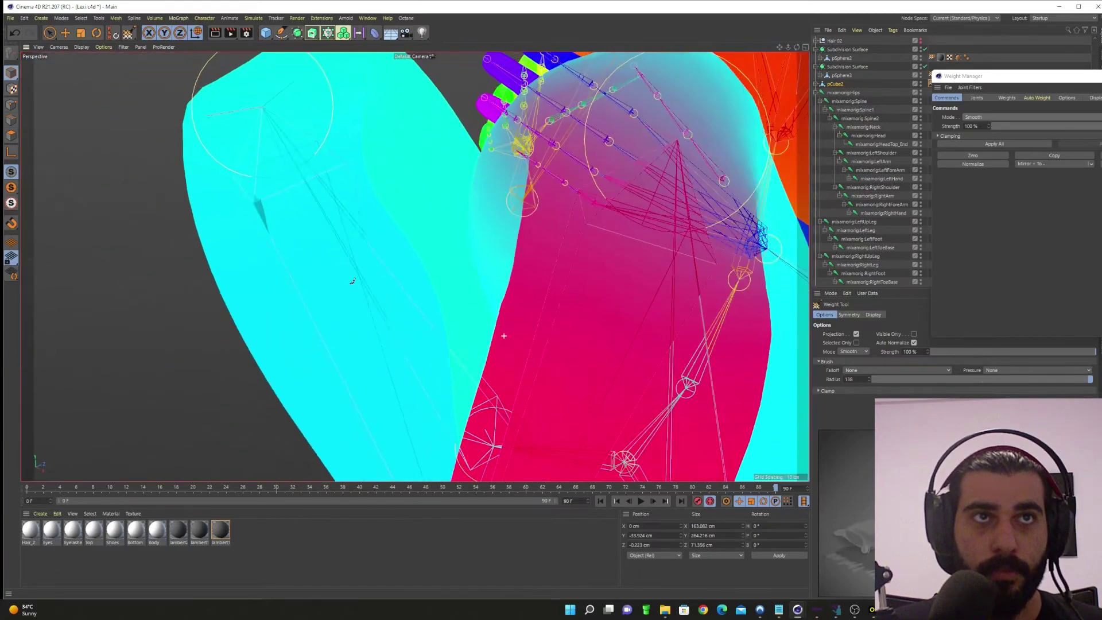
scroll(499, 299, "down", 8)
left_click_drag(519, 327, 556, 340, "alt")
scroll(557, 339, "up", 10)
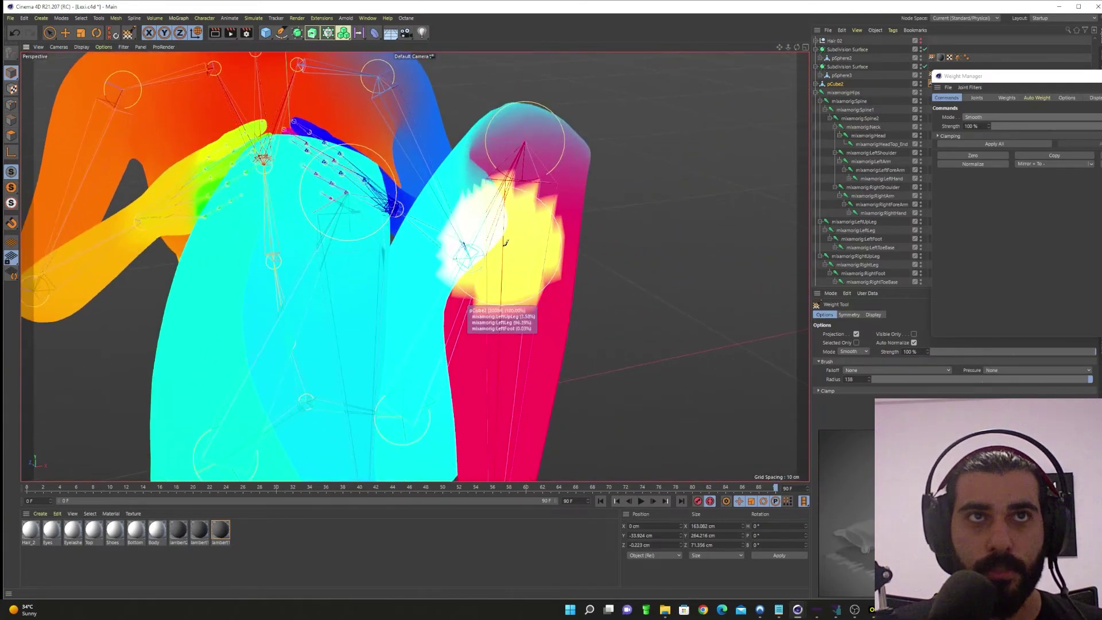
middle_click(502, 300)
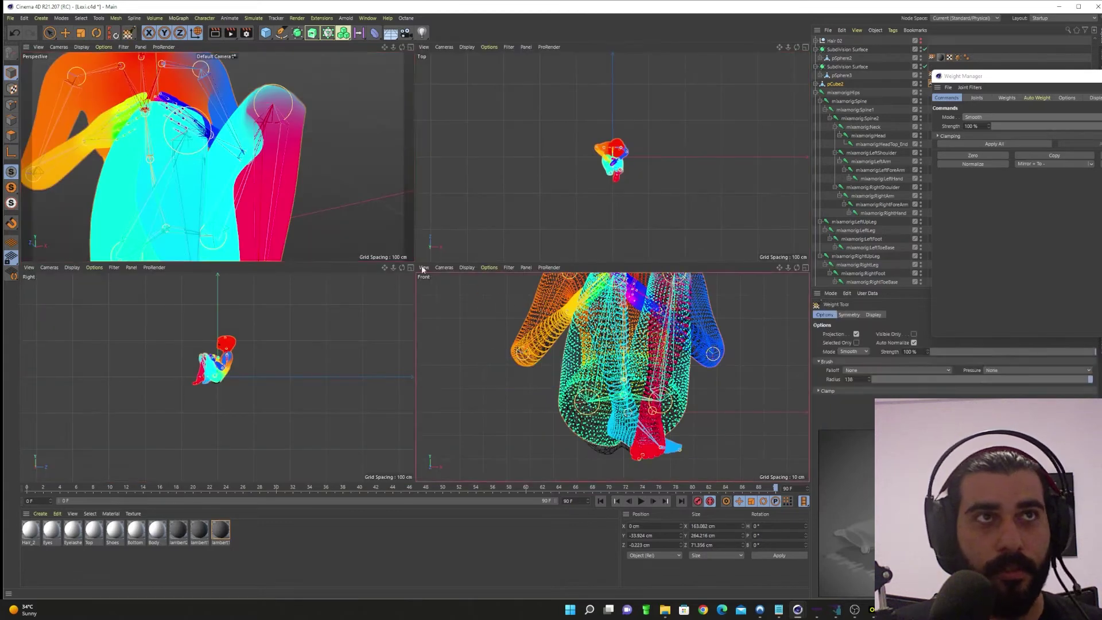
middle_click(309, 201)
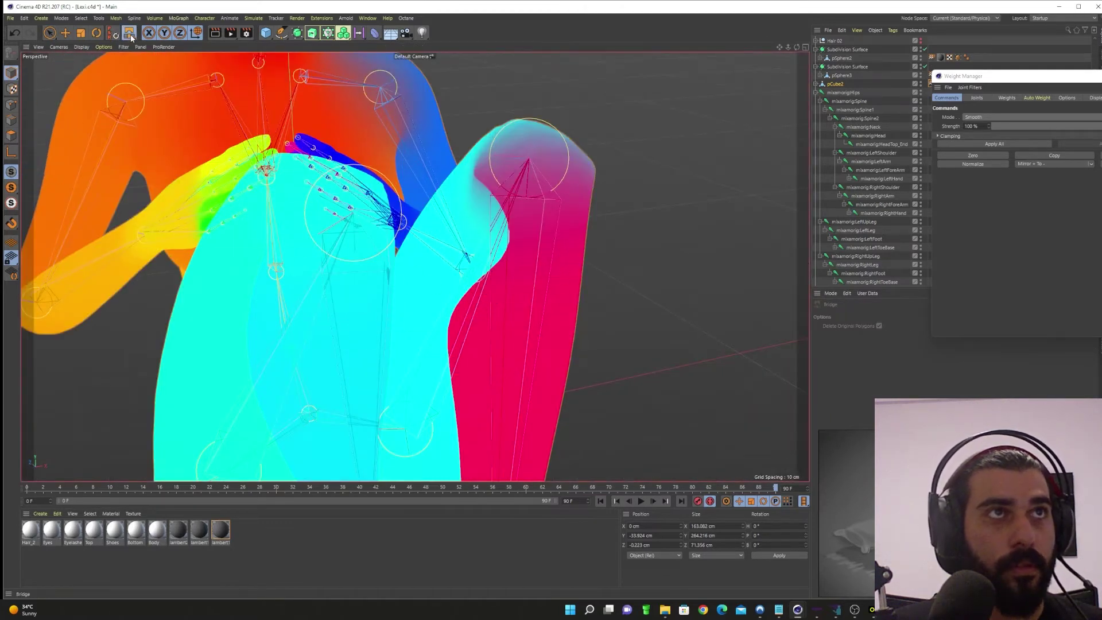
left_click_drag(130, 38, 150, 61)
key("b")
middle_click(507, 261)
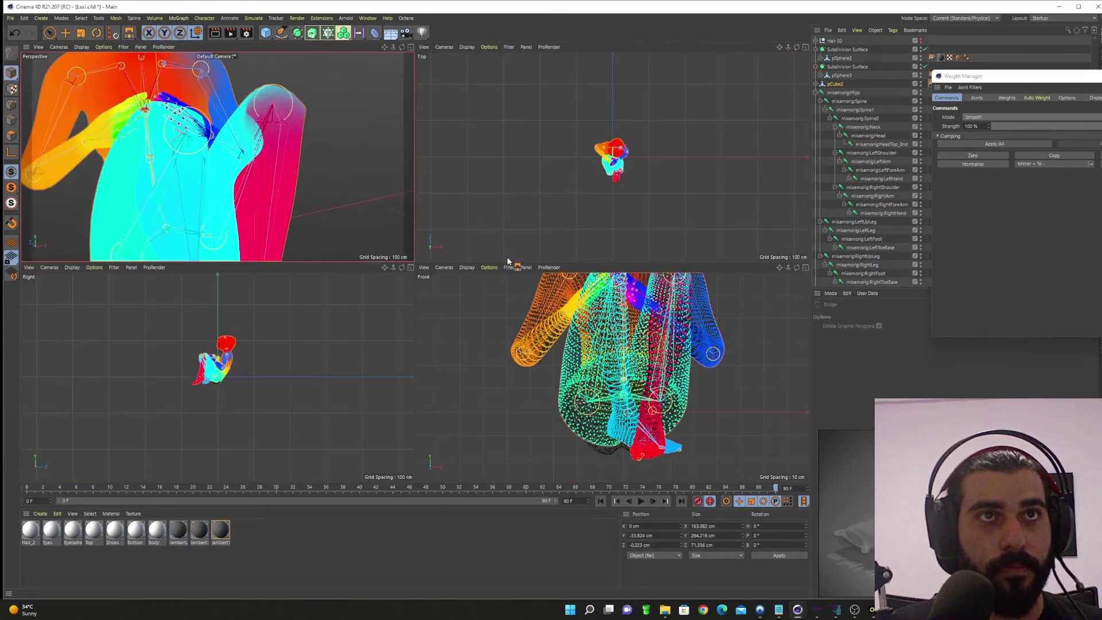
left_click_drag(131, 31, 156, 58)
middle_click(302, 173)
- Smooth the left knee's weights further with Visible Only enabled and a brush radius of 207
middle_click_drag(488, 235, 554, 238)
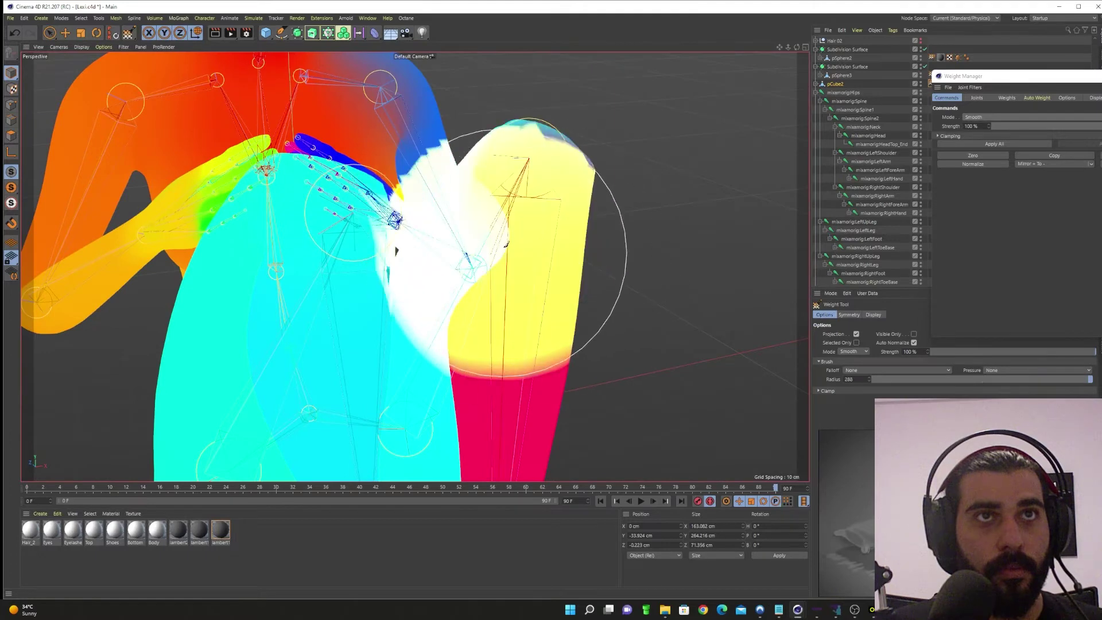
left_click(914, 334)
middle_click_drag(551, 238, 506, 240)
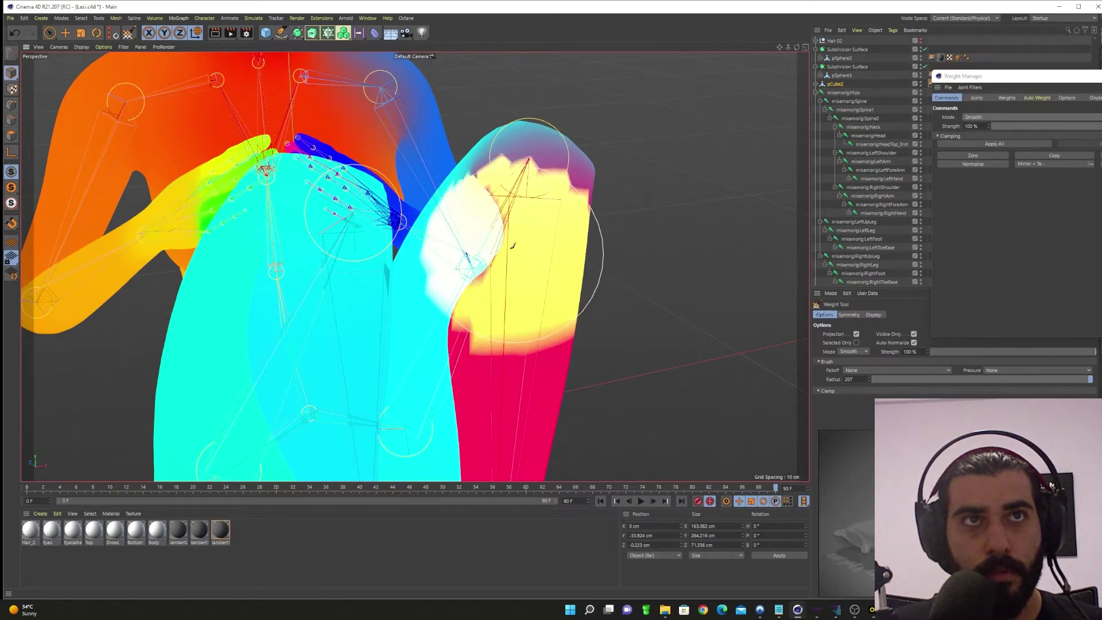
mouse_move(532, 338)
left_mouse_down("alt")
mouse_move(610, 364)
mouse_move(529, 332)
mouse_move(391, 327)
mouse_move(386, 382)
mouse_move(374, 296)
mouse_move(367, 310)
left_mouse_up("alt")
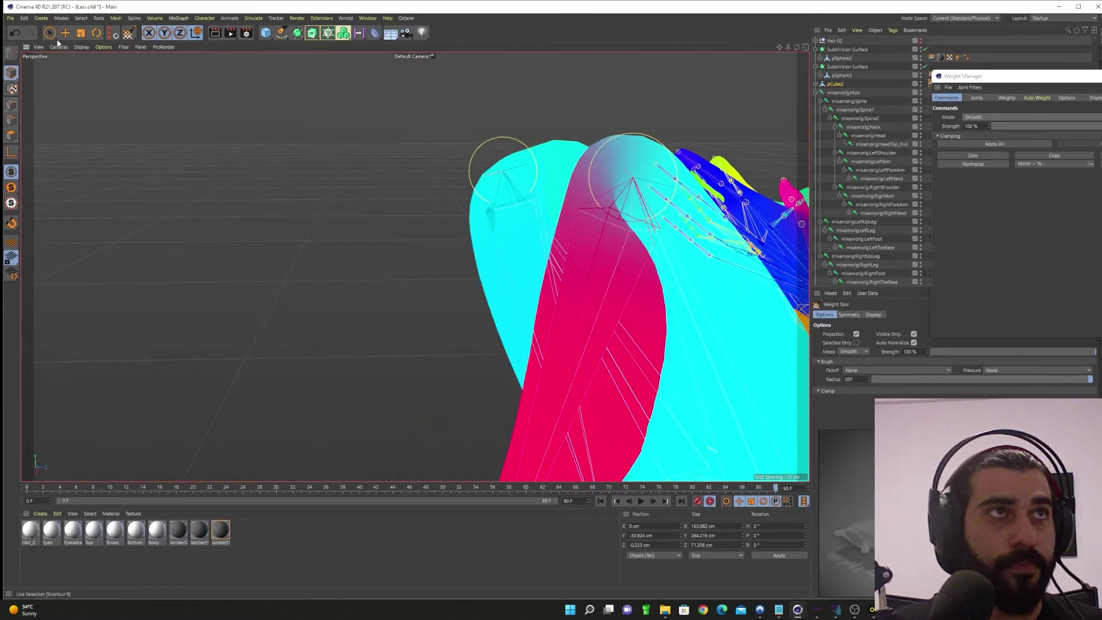
- Switch to the Move tool, close the Weight Manager and deselect the body mesh to hide the weight colours
key("e")
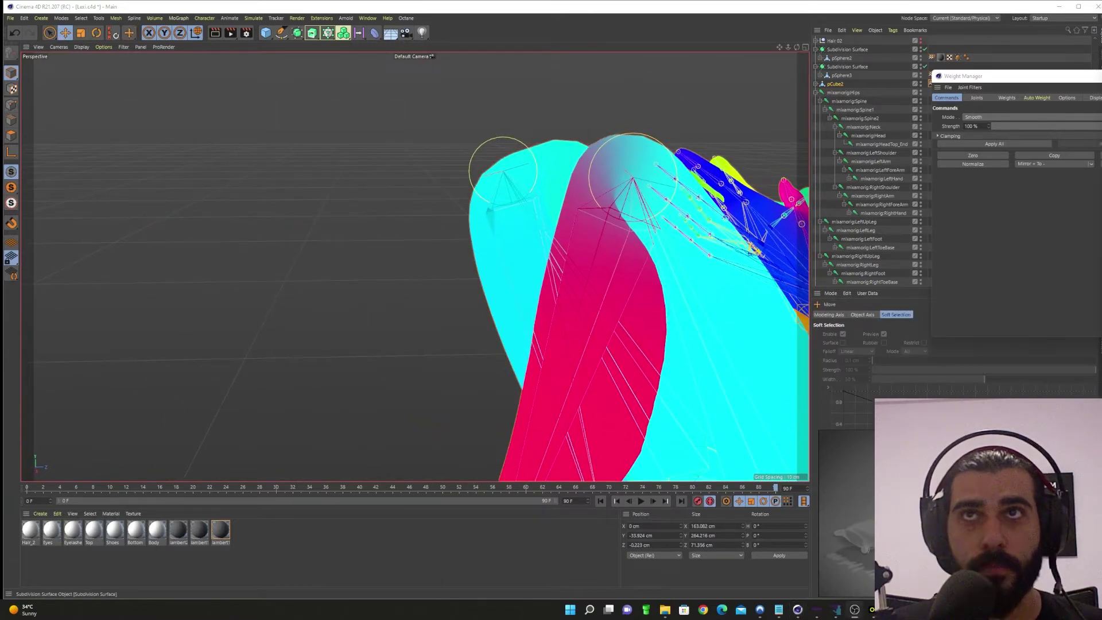
left_click_drag(1088, 82, 1033, 87)
left_click(1043, 88)
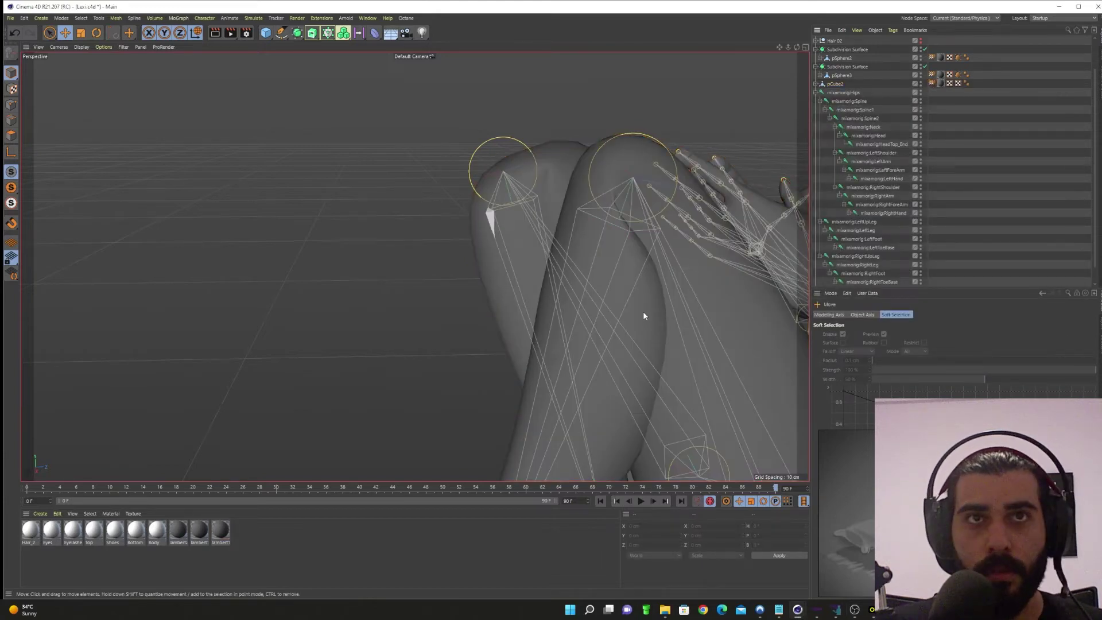
scroll(644, 316, "down", 2)
middle_click_drag(643, 316, 487, 230, "alt")
scroll(488, 232, "down", 3)
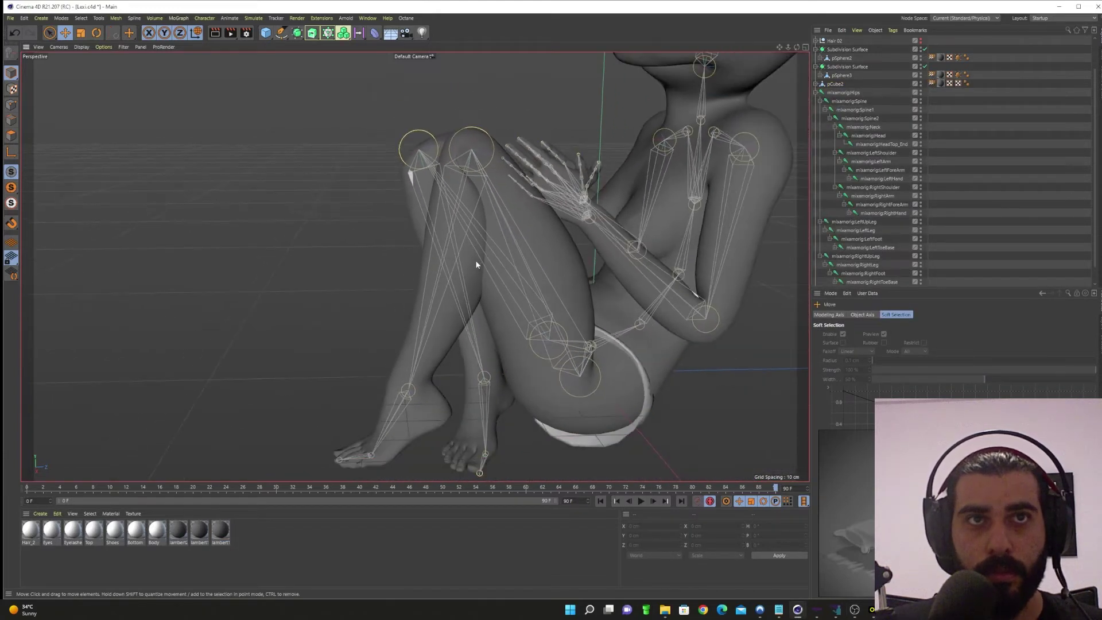
- Select the left upper leg joint and switch to the Rotate tool
left_click(861, 213)
left_click(854, 266)
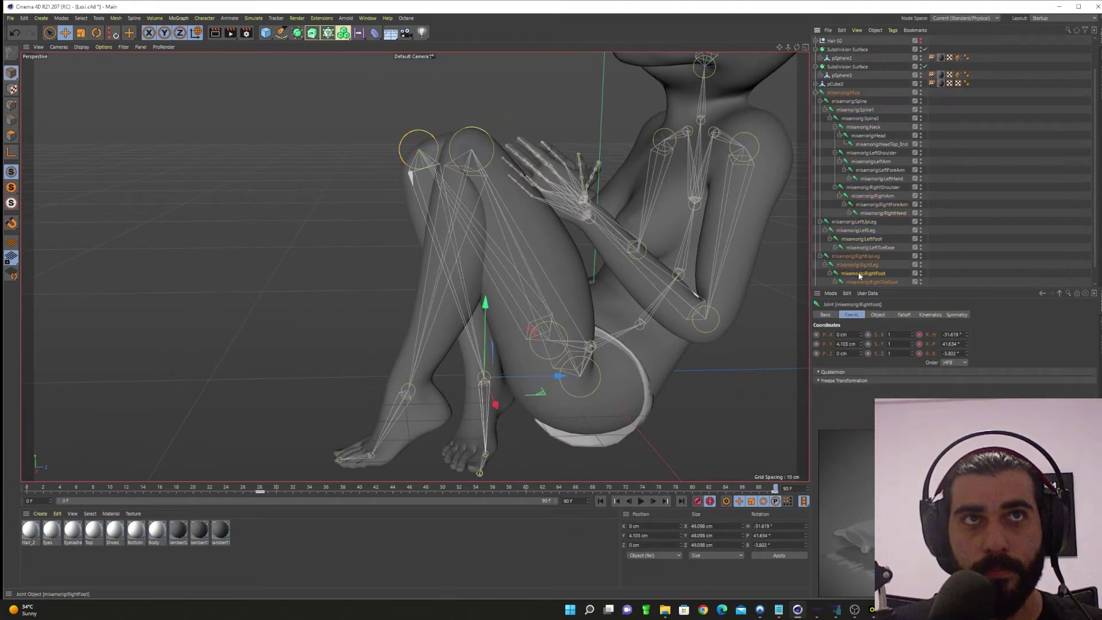
scroll(863, 276, "down", 1)
left_click(867, 233)
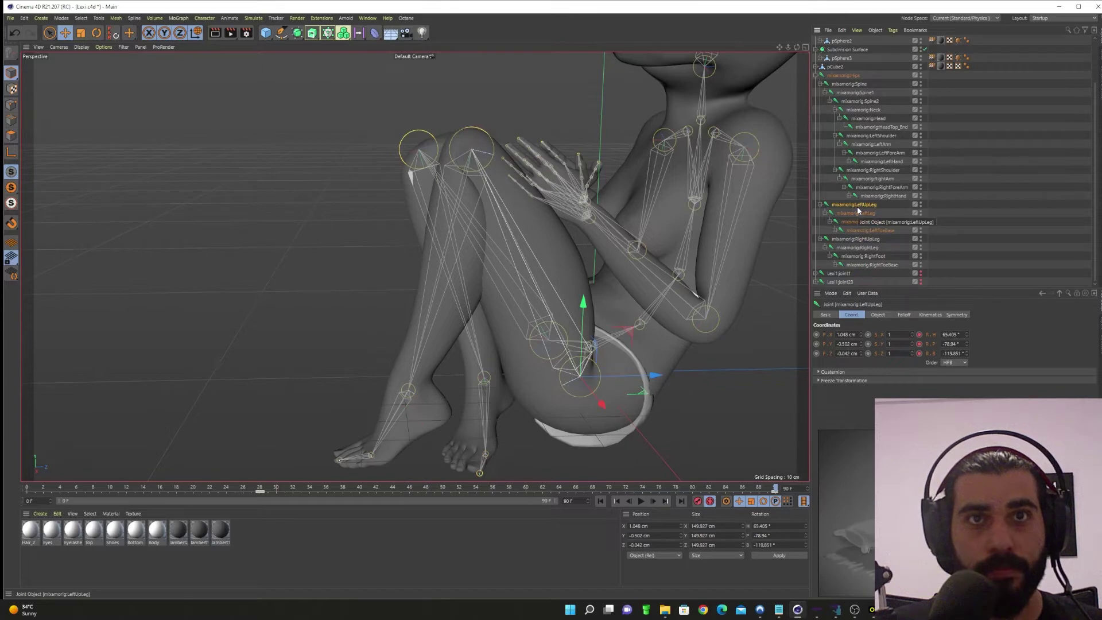
left_click_drag(583, 318, 593, 331)
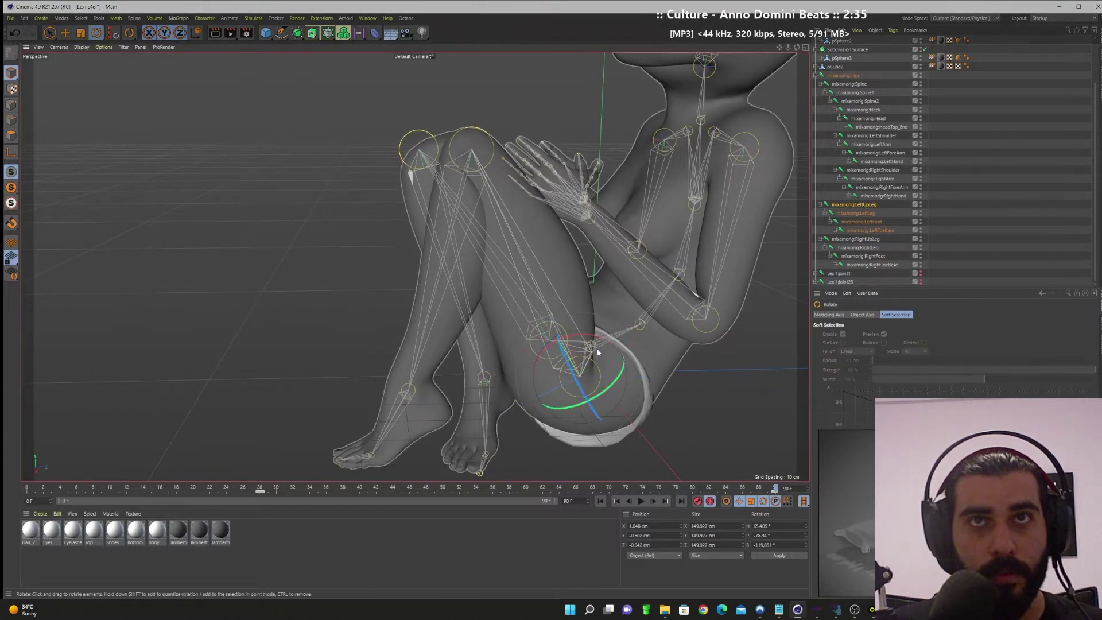
- Inspect the joint list in the weight tag of the body mesh pCube2 and move the floating reference image aside
scroll(938, 75, "up", 3)
left_click(931, 92)
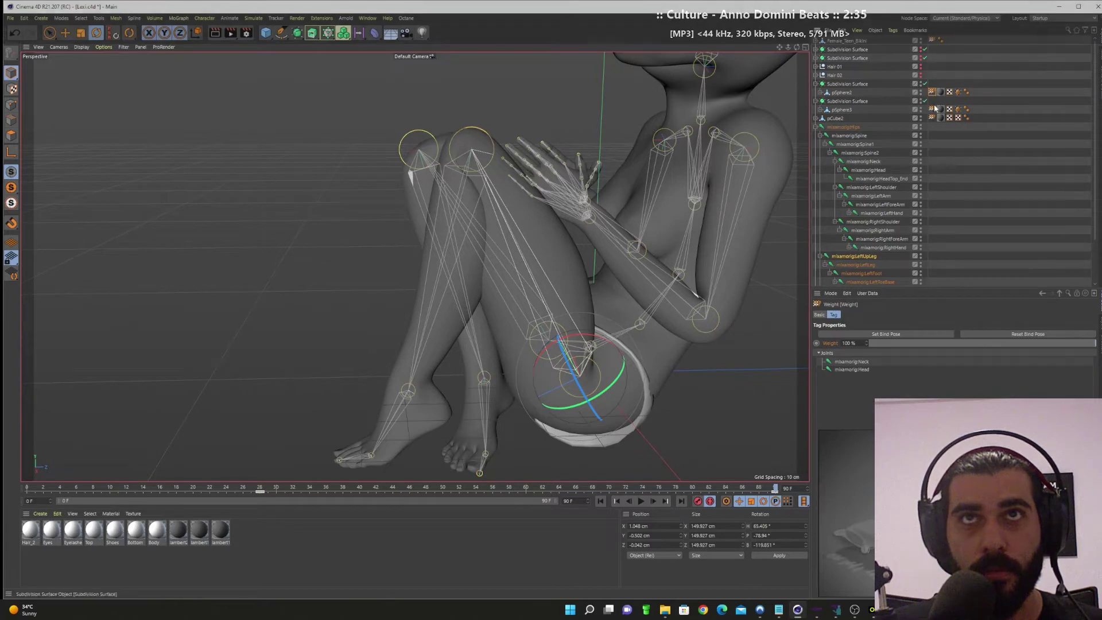
left_click(714, 262)
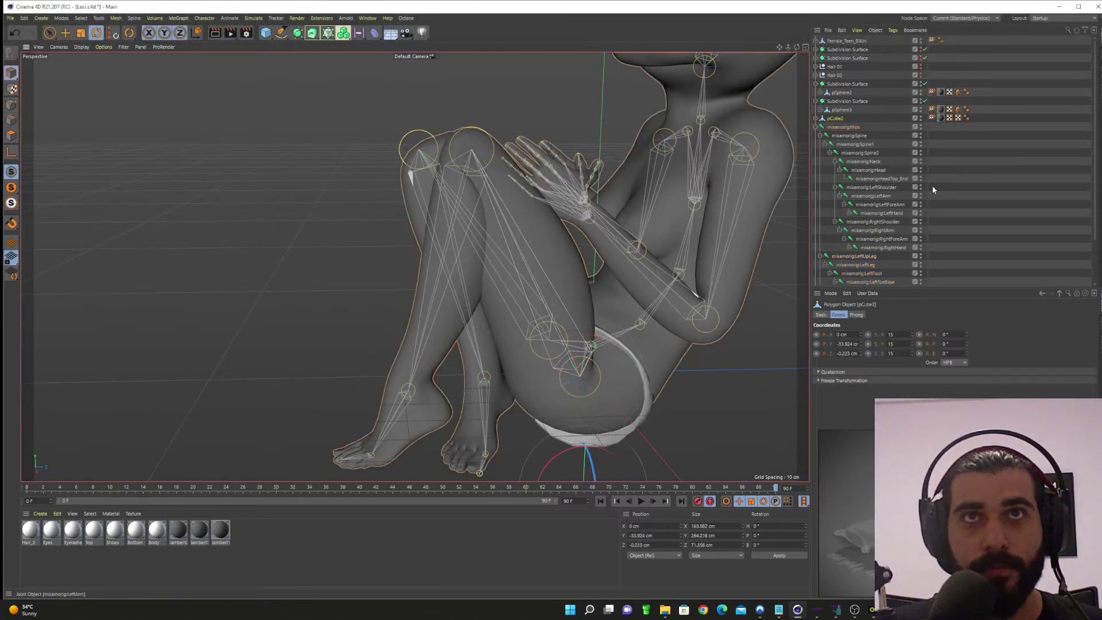
left_click(931, 118)
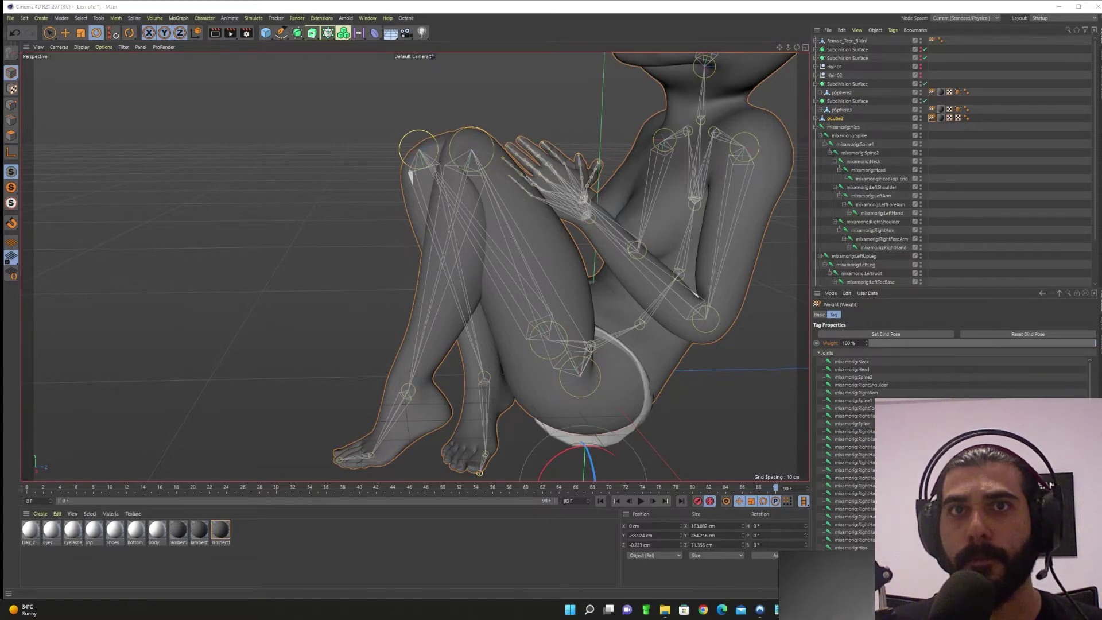
left_click_drag(947, 586, 978, 393)
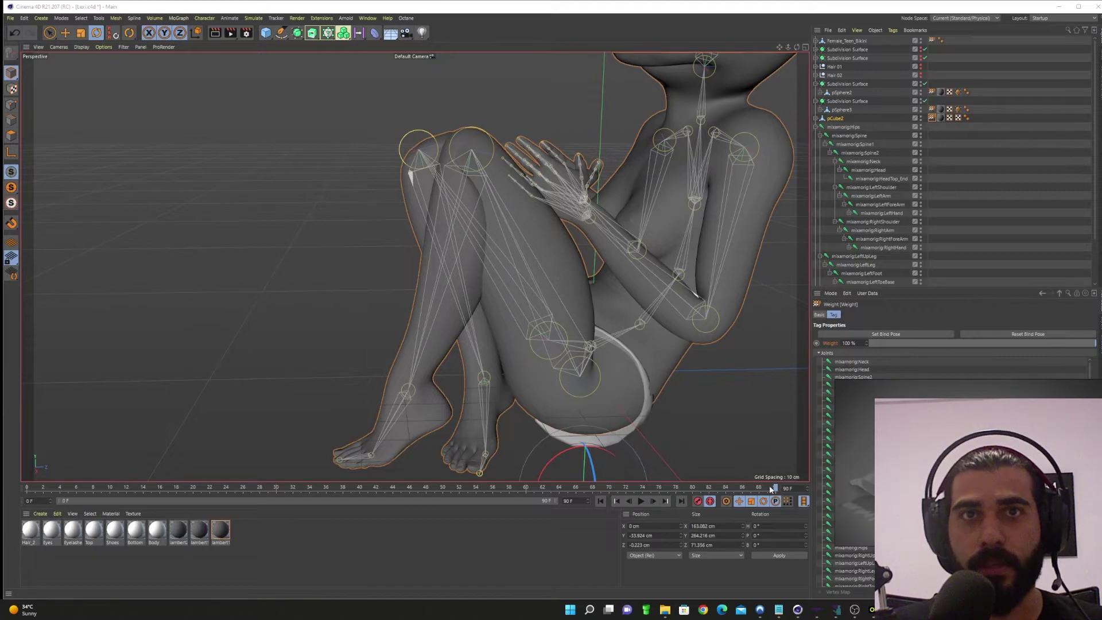
- Scrub the timeline back to the T-pose and forward to frame 90 to review the animated transition
left_click_drag(771, 488, 642, 485)
scroll(582, 335, "down", 6)
left_click_drag(582, 335, 667, 341, "alt")
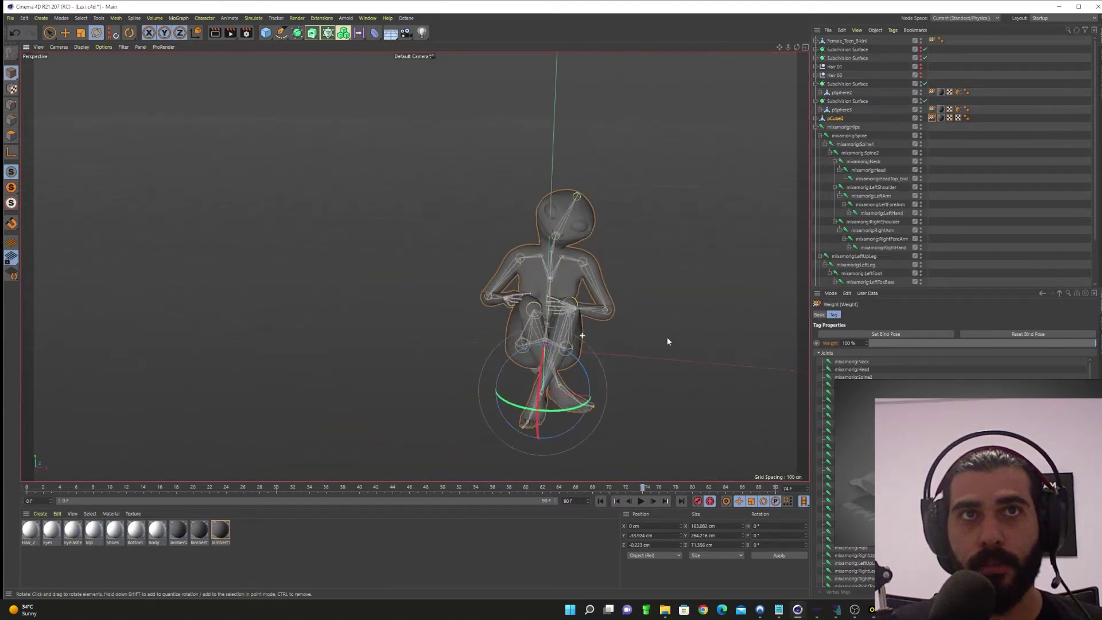
left_click_drag(346, 489, 177, 491)
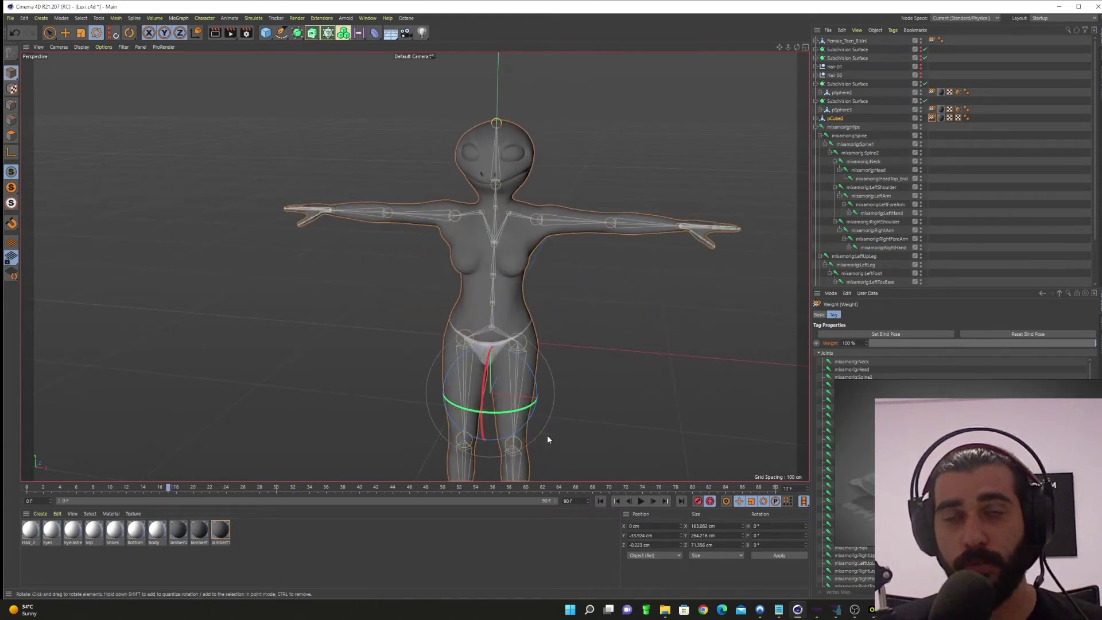
left_click_drag(266, 488, 778, 488)
right_click_drag(483, 358, 533, 362, "alt")
left_click_drag(533, 362, 473, 258, "alt")
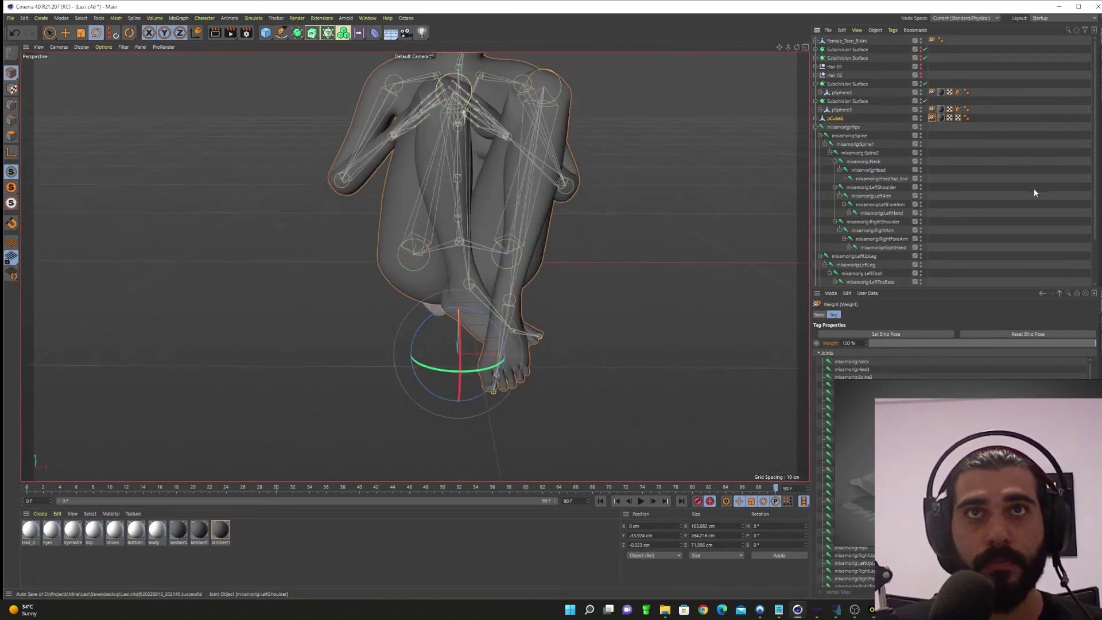
- Rotate the left upper leg joint by about 6.5° at the hip at frame 90
scroll(947, 207, "down", 2)
left_click(868, 223)
left_click_drag(450, 312, 565, 235, "alt")
left_click(856, 213)
left_click(855, 204)
left_click_drag(652, 334, 655, 335)
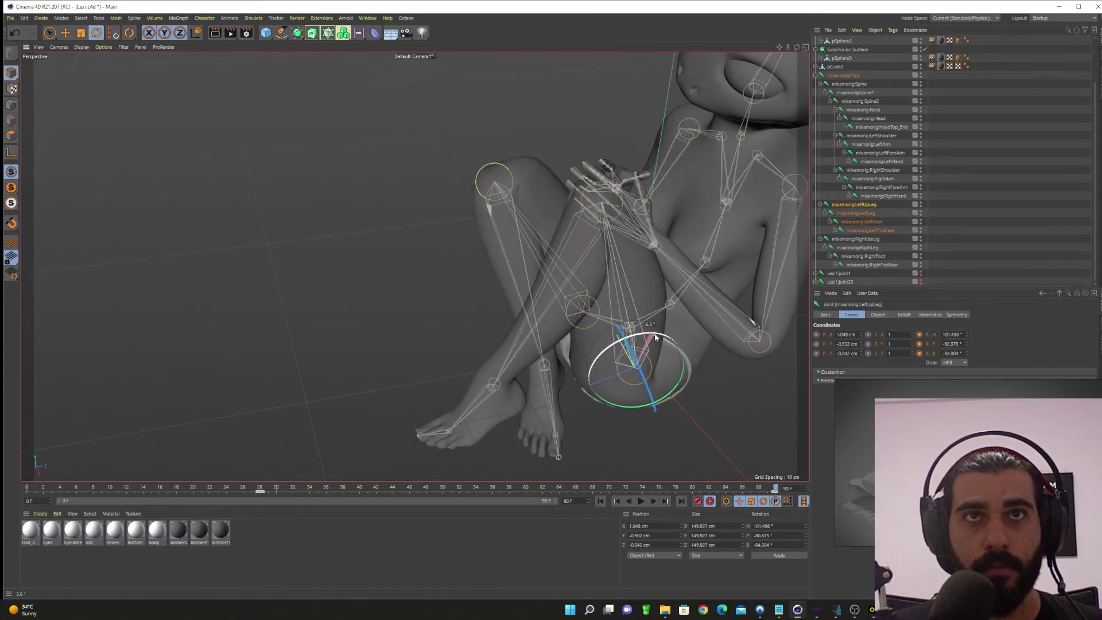
- Rotate the left lower leg joint at the knee to readjust the crossed shin, checking it from several sides
left_click(856, 213)
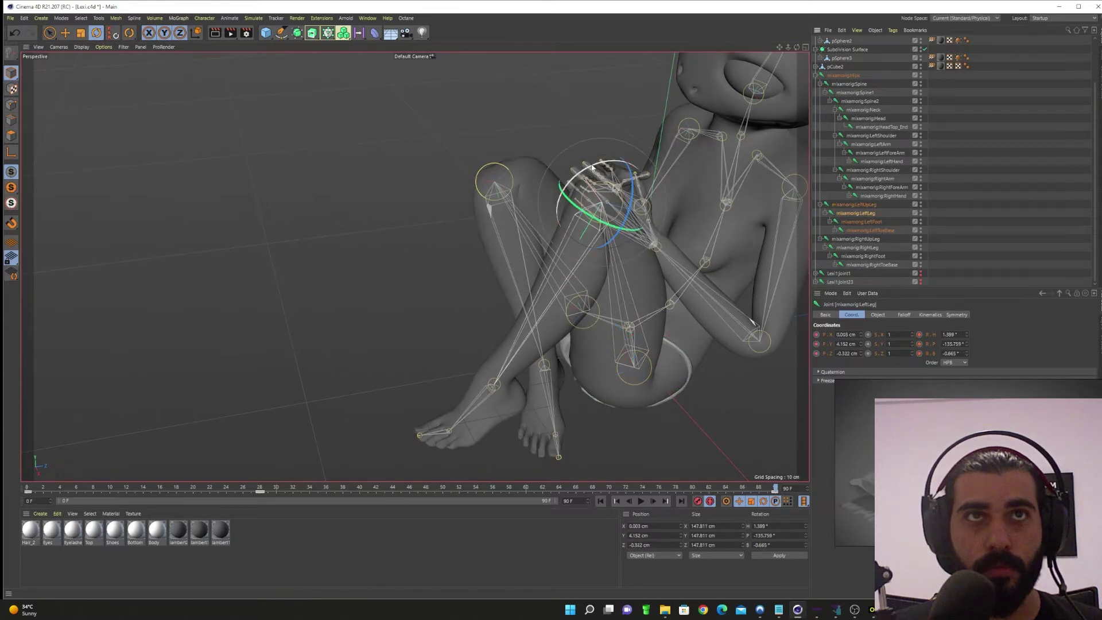
left_click_drag(592, 166, 625, 224)
left_click_drag(625, 224, 568, 210, "alt")
left_click_drag(746, 234, 456, 196, "alt")
- Swing the left thigh closer to the right leg at the hip, and adjust the bend of the right knee joint
left_click(874, 204)
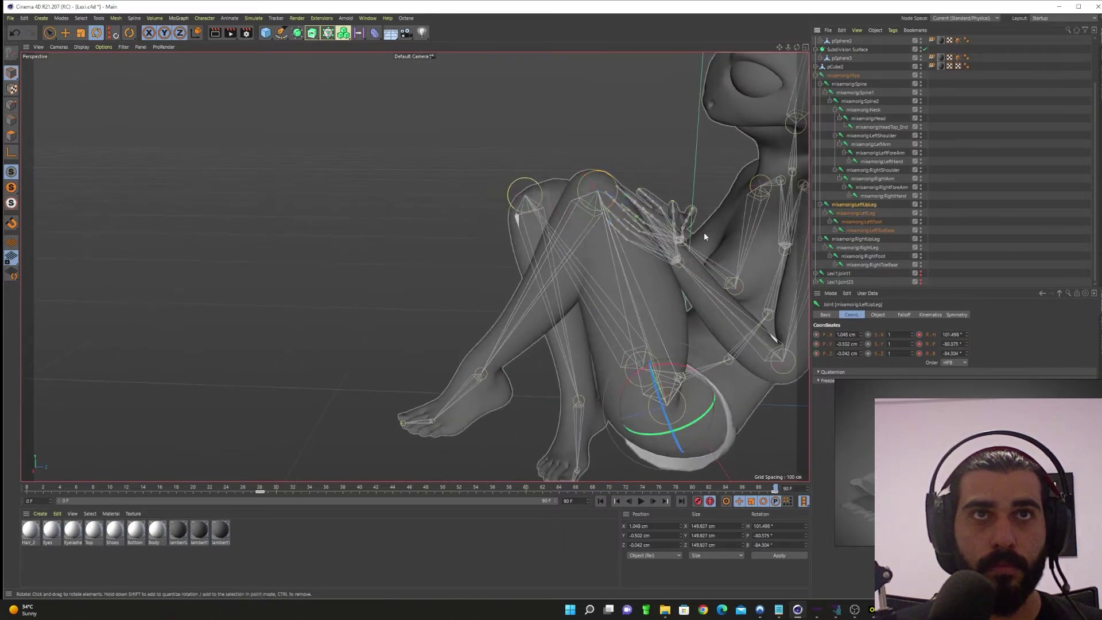
left_click_drag(669, 374, 680, 369)
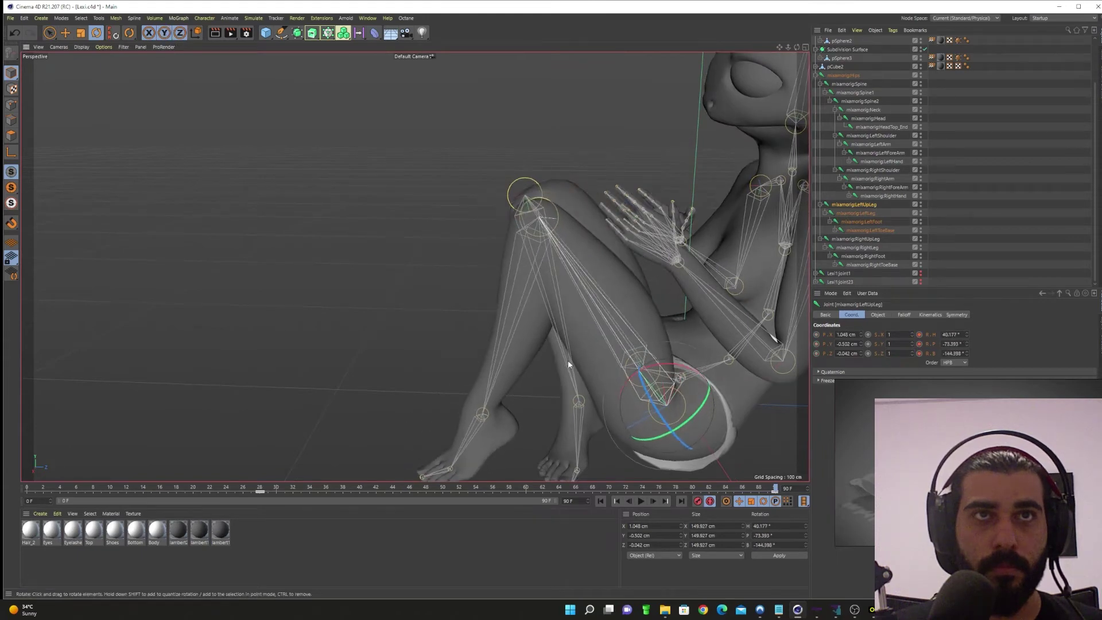
left_click_drag(531, 379, 654, 313, "alt")
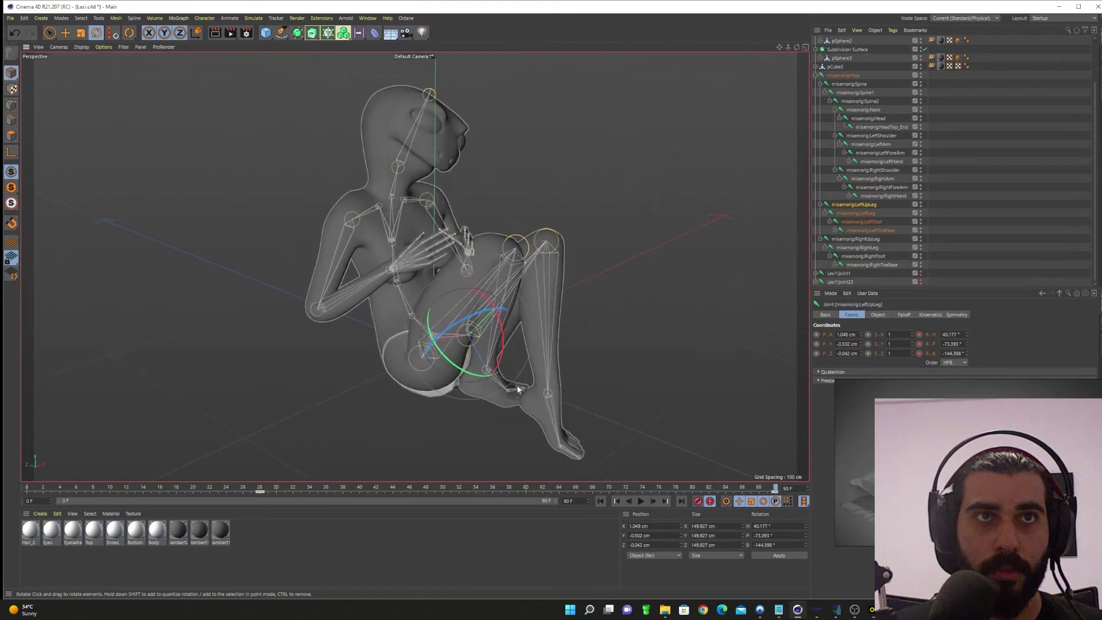
left_click(875, 251)
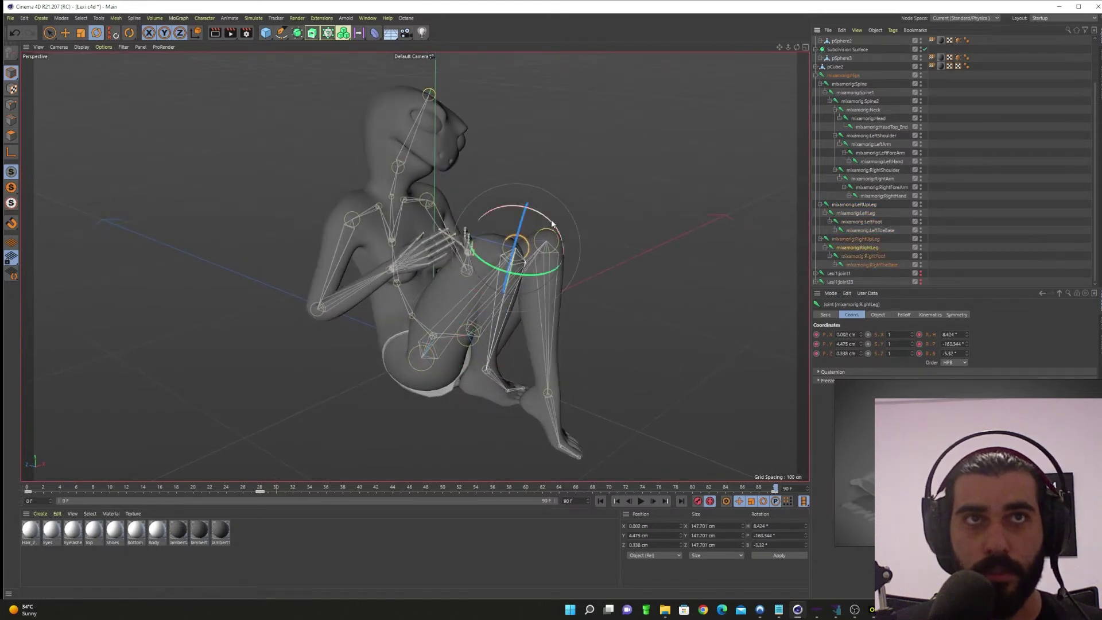
left_click_drag(527, 208, 537, 219)
left_click_drag(536, 219, 347, 277, "alt")
- Rotate the left foot joint to flatten the foot toward the ground, undoing the surplus adjustments
left_click(870, 258)
left_click(872, 264)
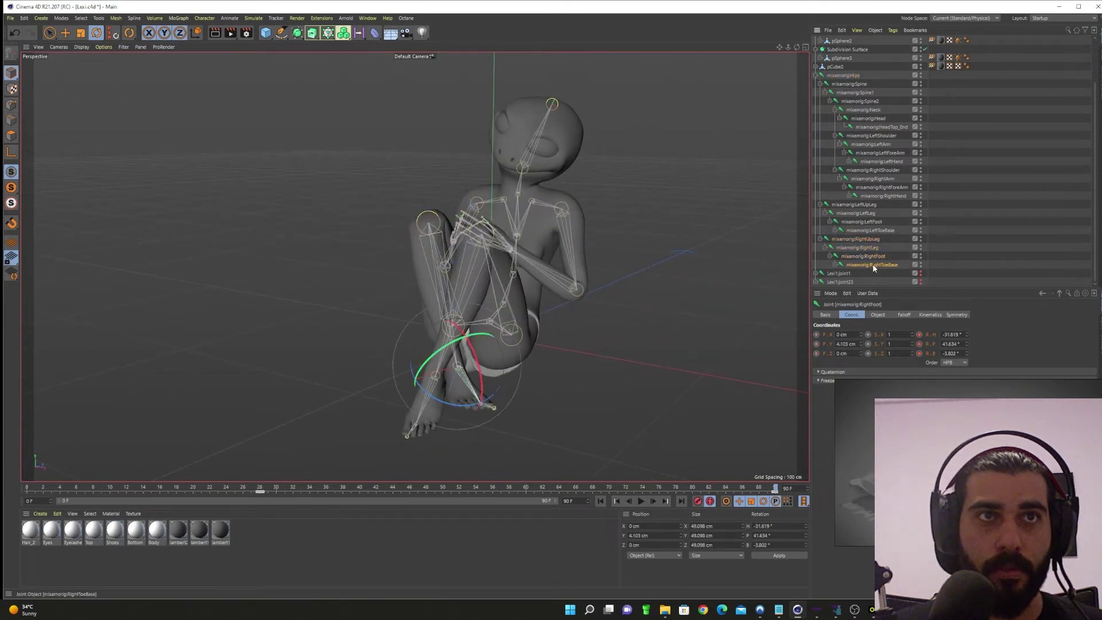
left_click(865, 229)
left_click(862, 213)
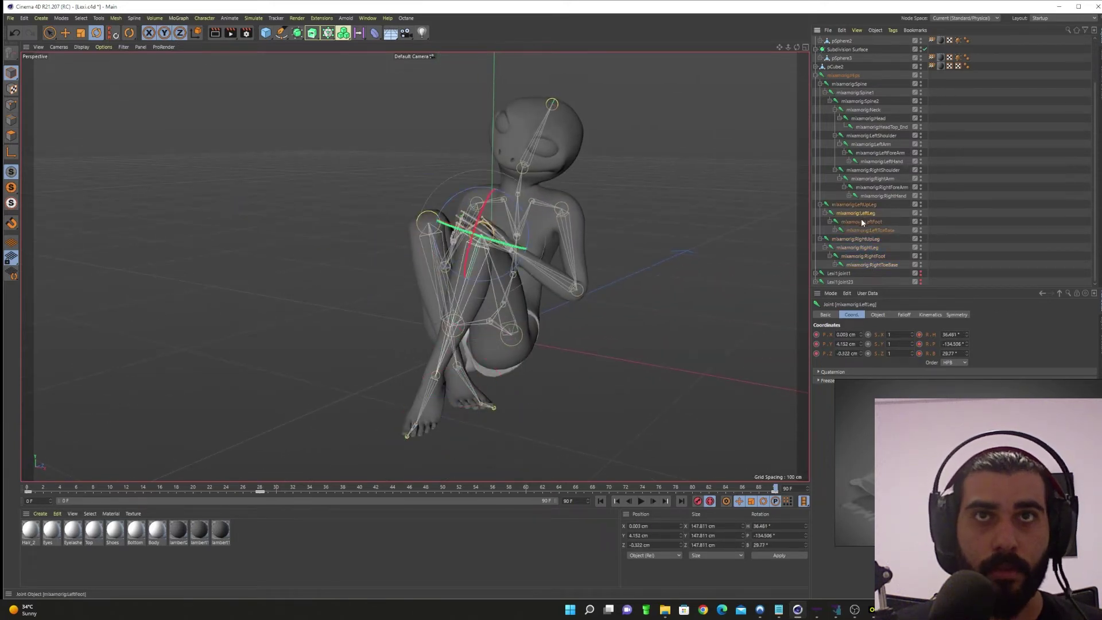
left_click(861, 222)
mouse_move(453, 387)
left_mouse_down()
mouse_move(430, 384)
mouse_move(450, 385)
mouse_move(429, 318)
mouse_move(439, 377)
mouse_move(430, 399)
mouse_move(422, 394)
mouse_move(459, 401)
mouse_move(451, 408)
left_mouse_up()
key("ctrl+z")
key("ctrl+z")
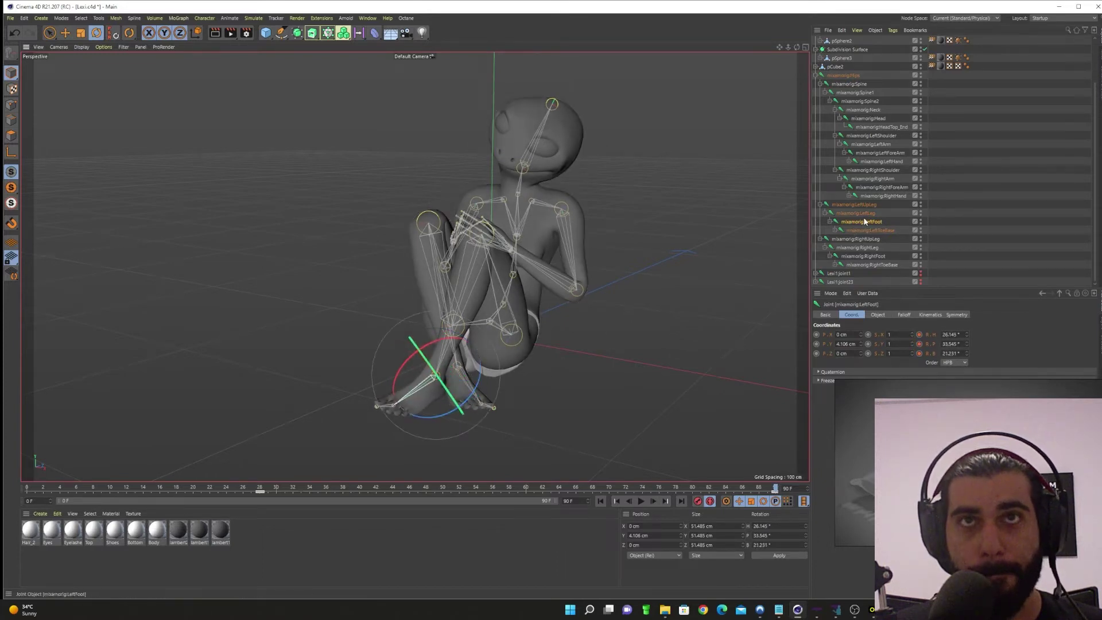
- Rotate the left lower leg joint slightly to extend the shin forward, then clear the selection
left_click(856, 213)
left_click_drag(523, 223, 523, 229)
left_click(570, 378)
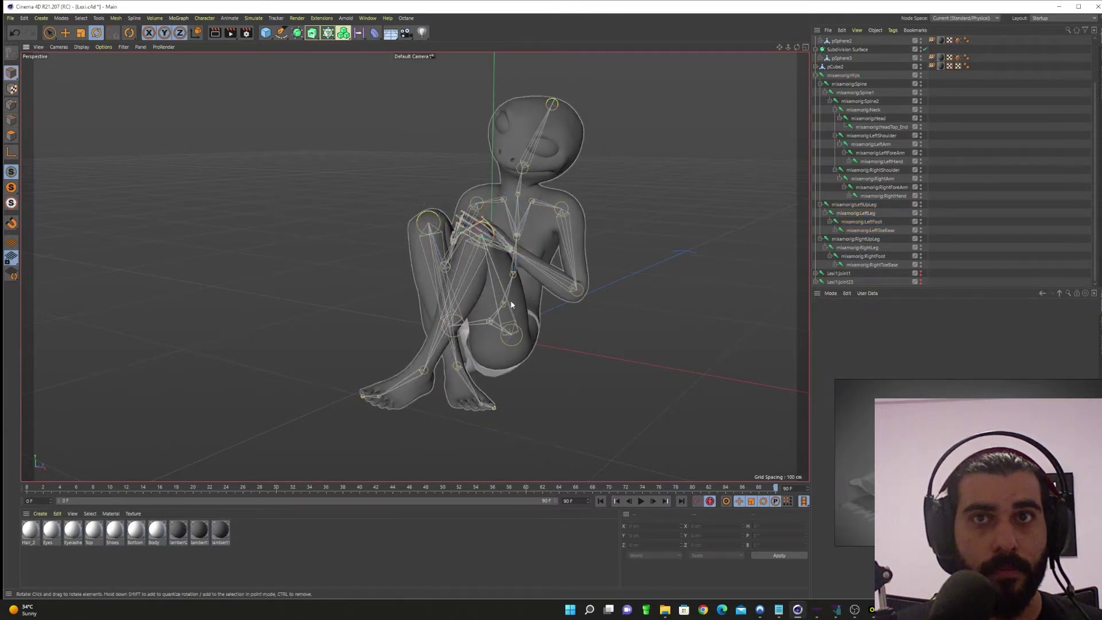
- Add a camera from a low side view of the seated figure and hide the camera in the viewport
scroll(510, 301, "down", 3)
left_click_drag(465, 295, 476, 286, "alt")
middle_click_drag(476, 288, 454, 347, "alt")
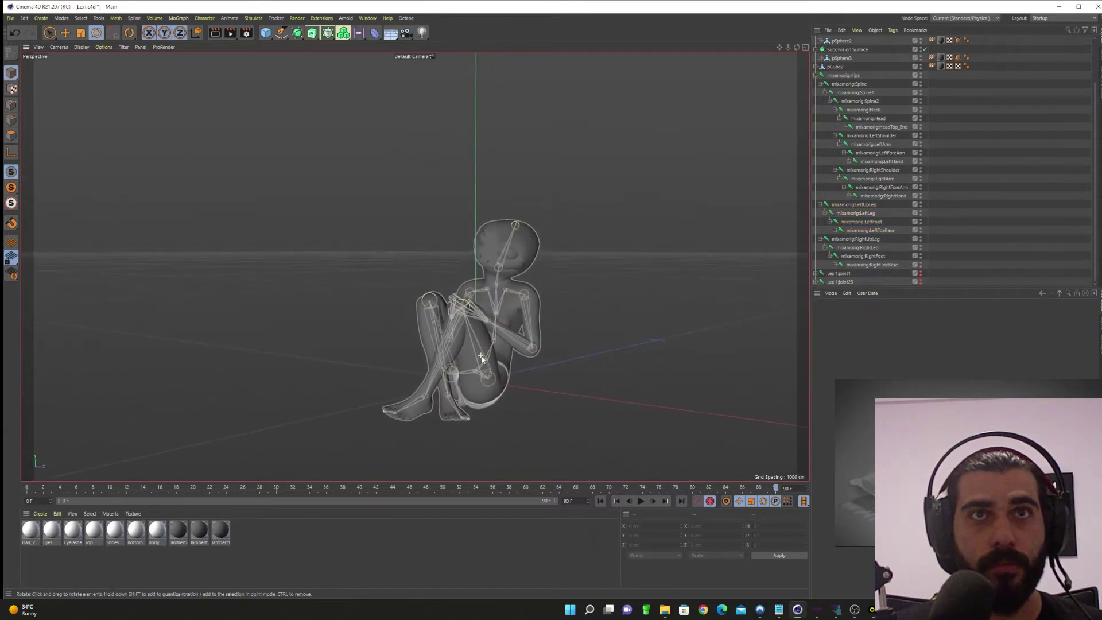
left_click_drag(487, 380, 468, 404, "alt")
left_click(406, 33)
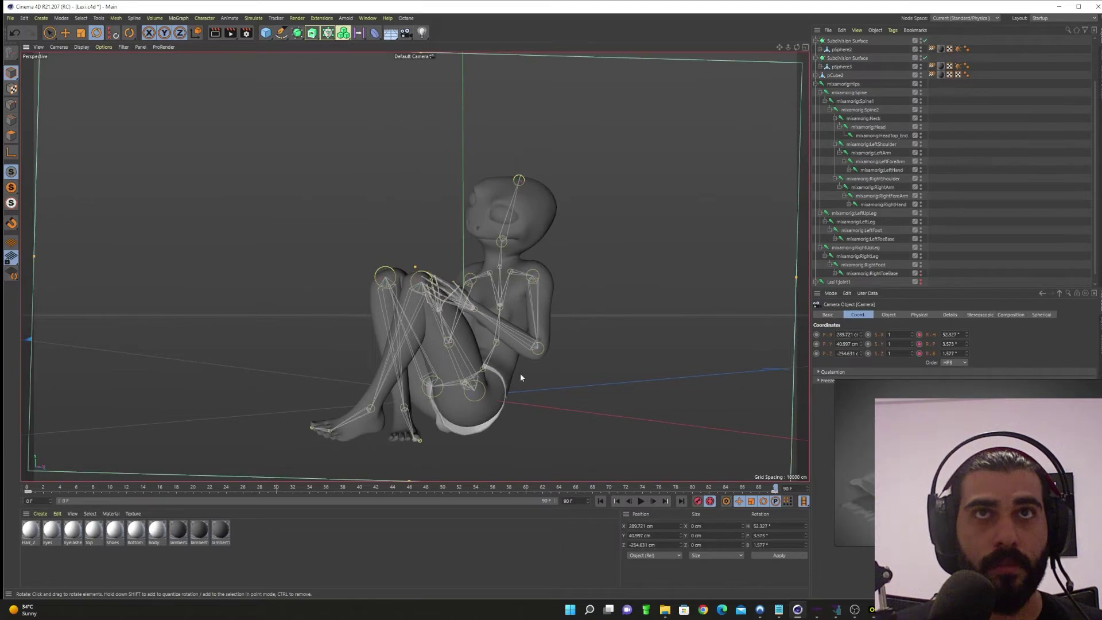
key("ctrl+z")
left_click(975, 187)
scroll(975, 187, "up", 2)
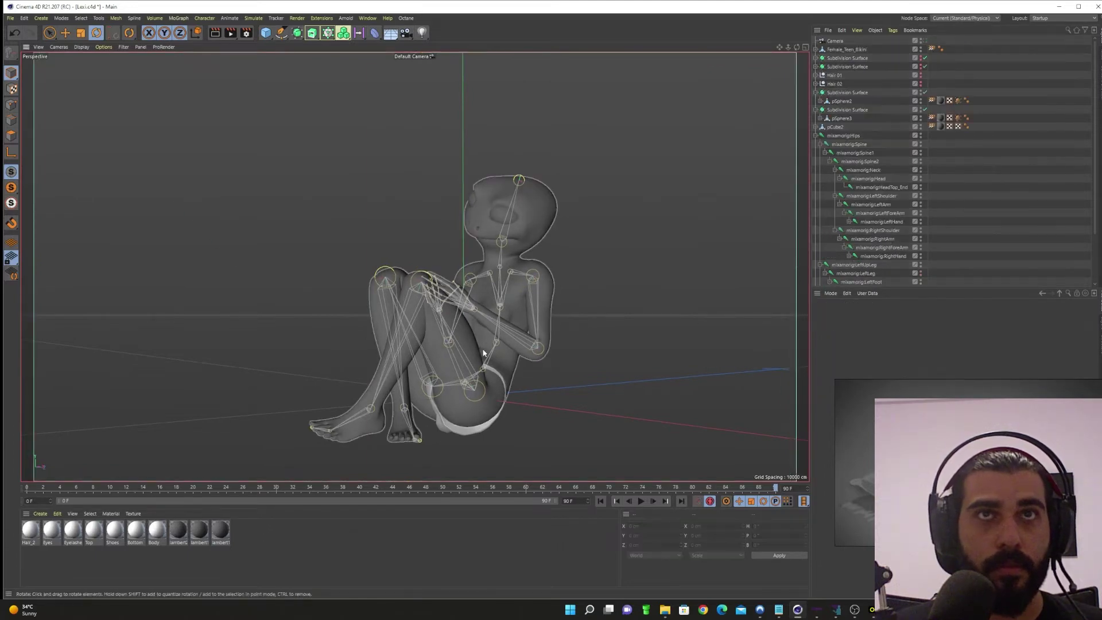
left_click_drag(483, 352, 482, 390, "alt")
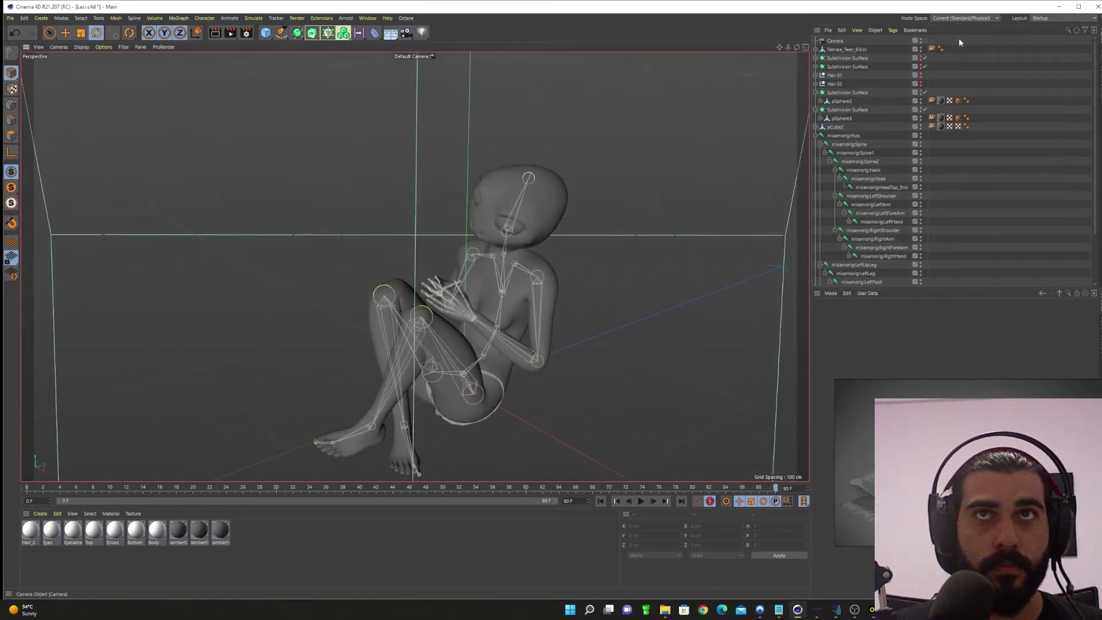
left_click(920, 41)
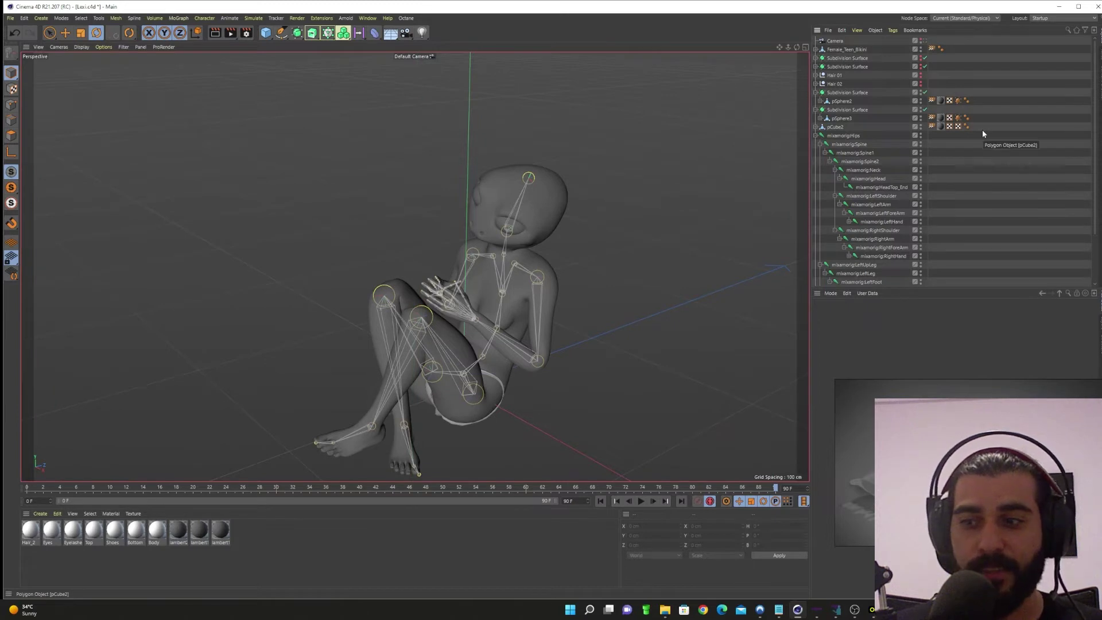
- Rotate the left arm and right shoulder joints together to lift both hands off the knees
scroll(525, 340, "up", 5)
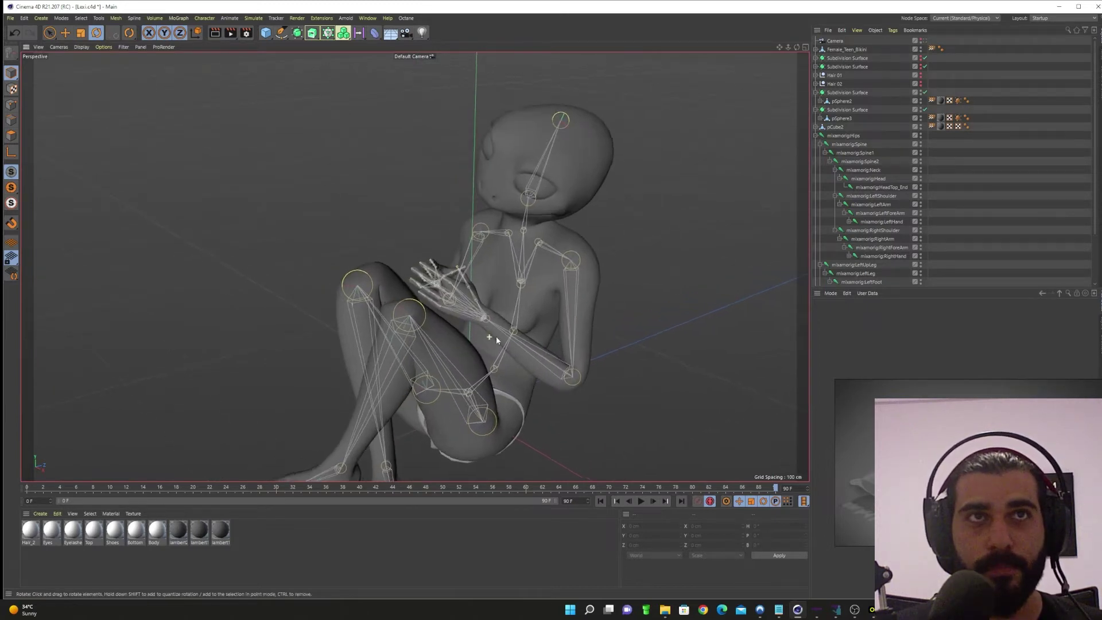
left_click(517, 368)
left_click(885, 204)
left_click(876, 178)
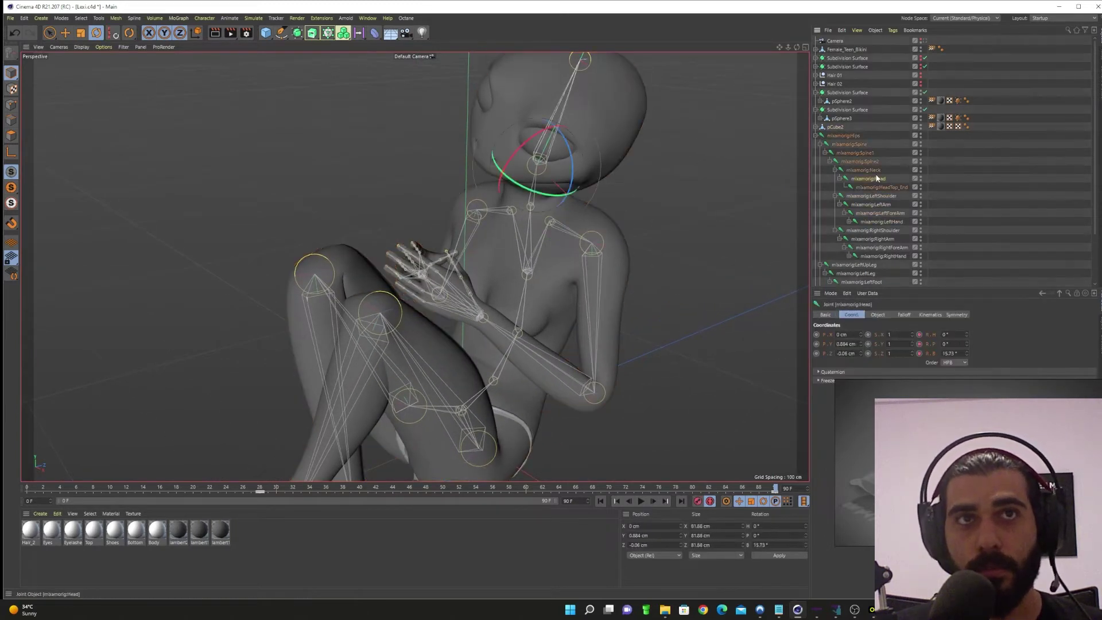
left_click(880, 204)
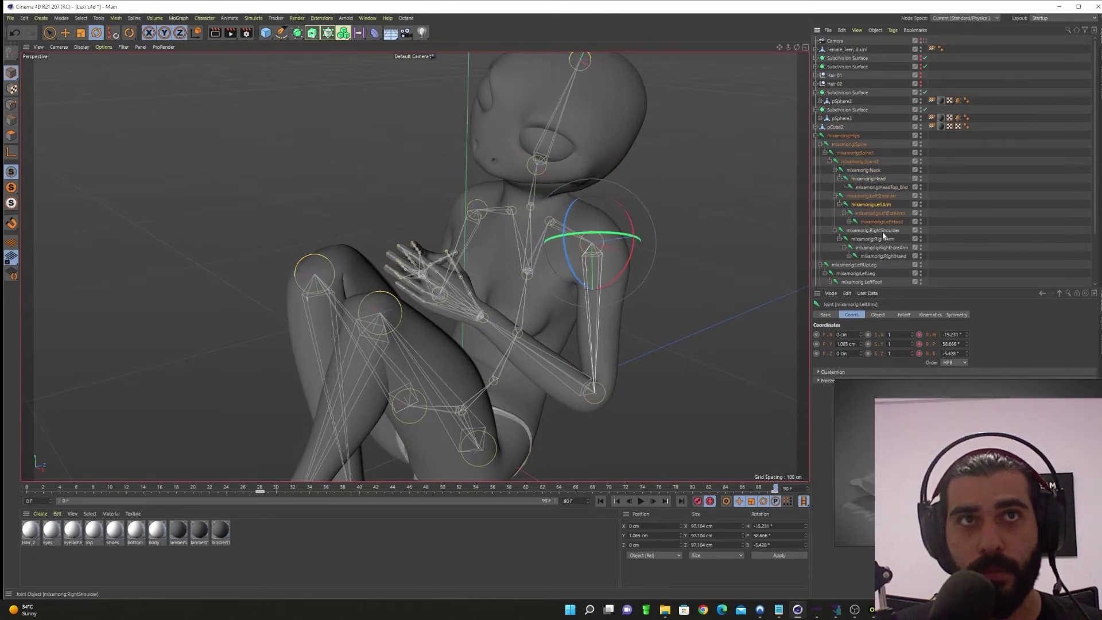
left_click(872, 230, "ctrl")
left_click_drag(531, 227, 521, 206)
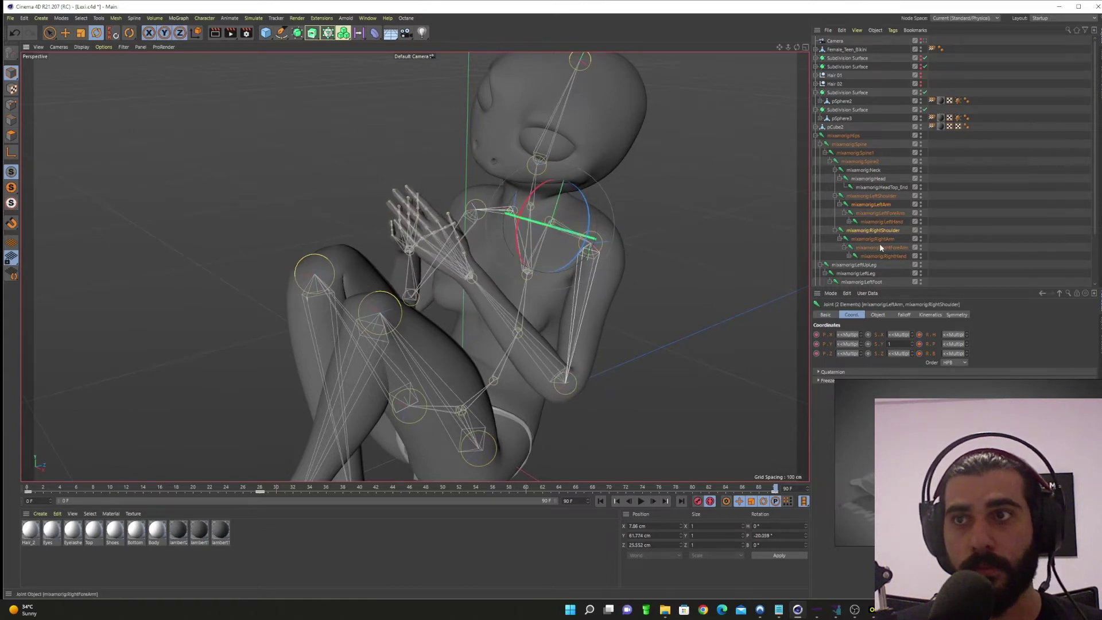
- Rotate the right and left forearm joints at the elbows to raise the hands in front of the face
left_click(880, 246)
left_click_drag(426, 291, 426, 300)
left_click(880, 212)
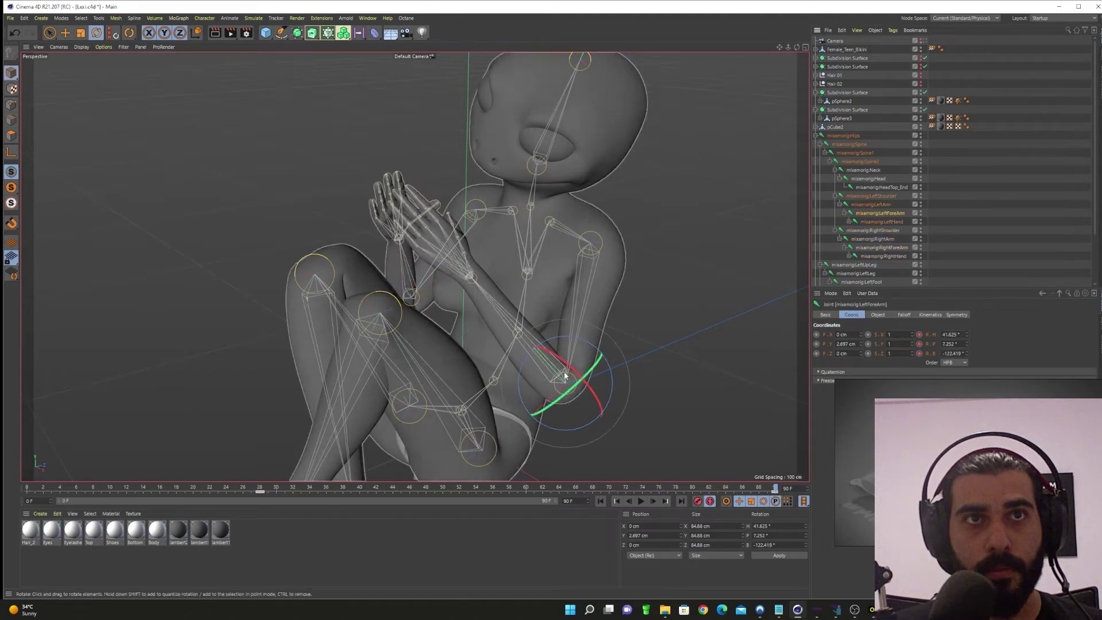
left_click_drag(568, 368, 631, 332)
left_click(669, 312)
scroll(535, 302, "down", 3)
left_click_drag(534, 302, 492, 365, "alt")
scroll(477, 321, "down", 2)
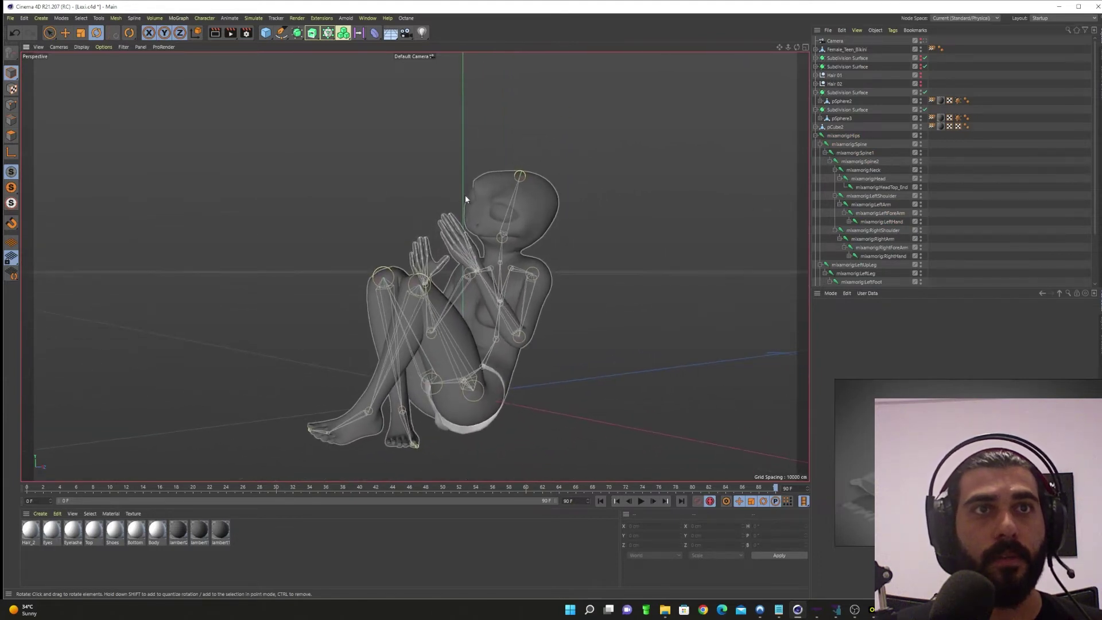
mouse_move(469, 287)
left_mouse_down("alt")
mouse_move(486, 295)
mouse_move(449, 294)
left_mouse_up("alt")
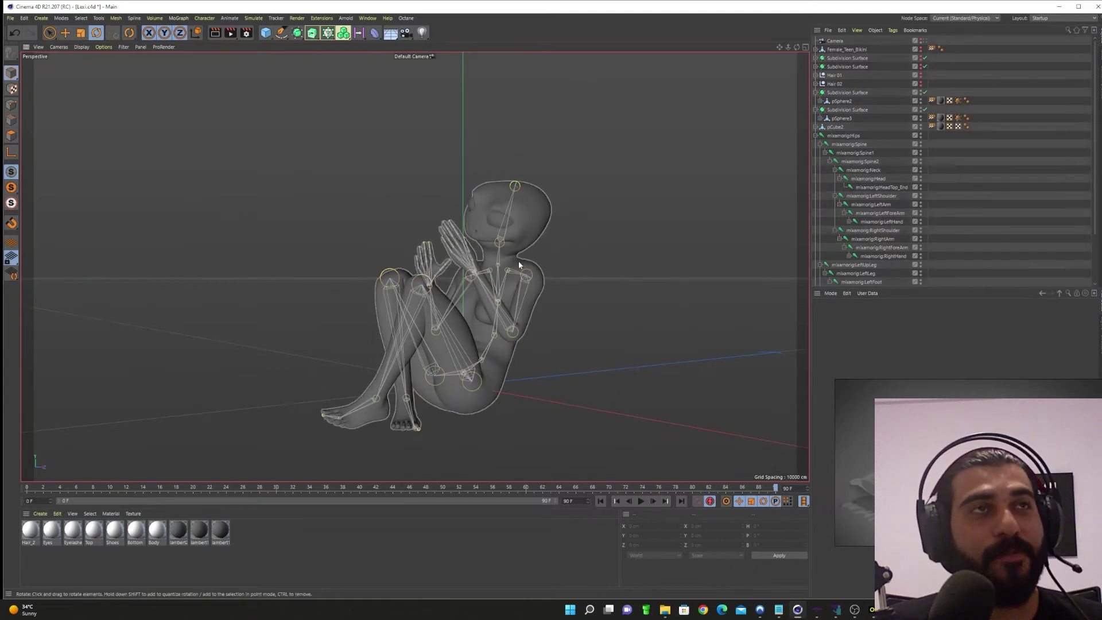
middle_click_drag(519, 262, 520, 270, "alt")
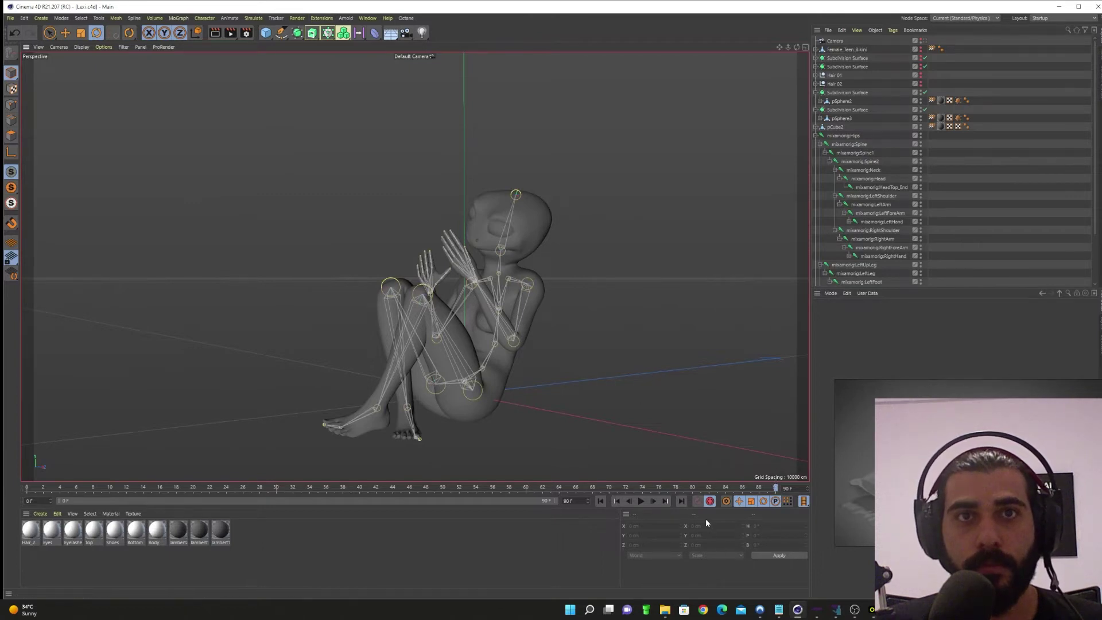
- Start merging objects, browse to the Lexi Imports folder, and open that same folder in File Explorer
left_click(828, 30)
left_click(839, 43)
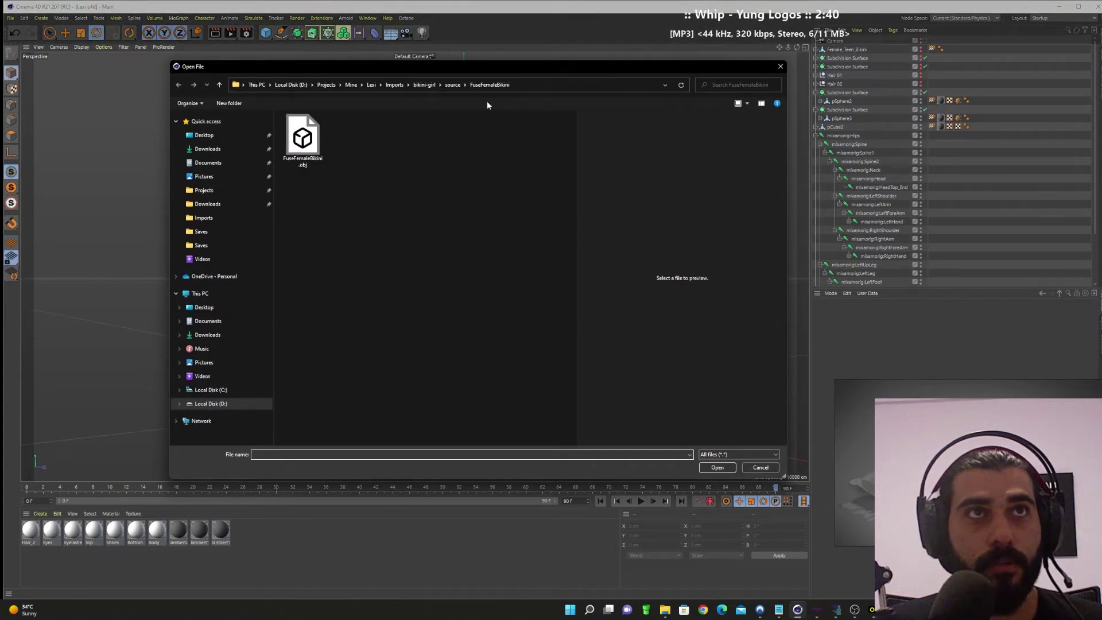
left_click(371, 85)
double_click(306, 143)
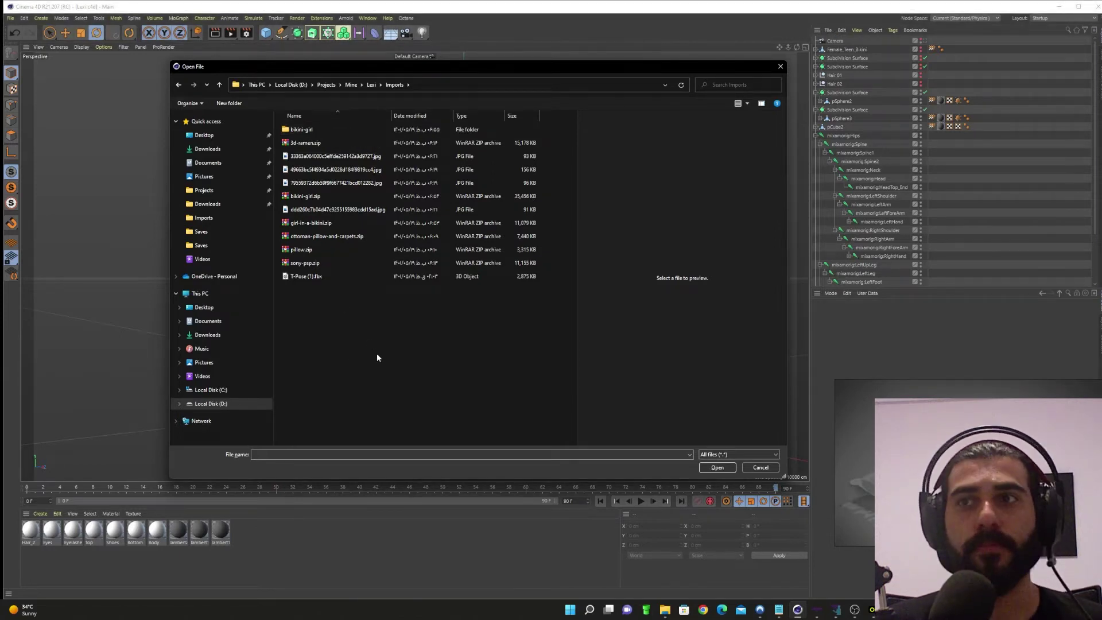
key("alt+d")
key("ctrl+c")
key("super+e")
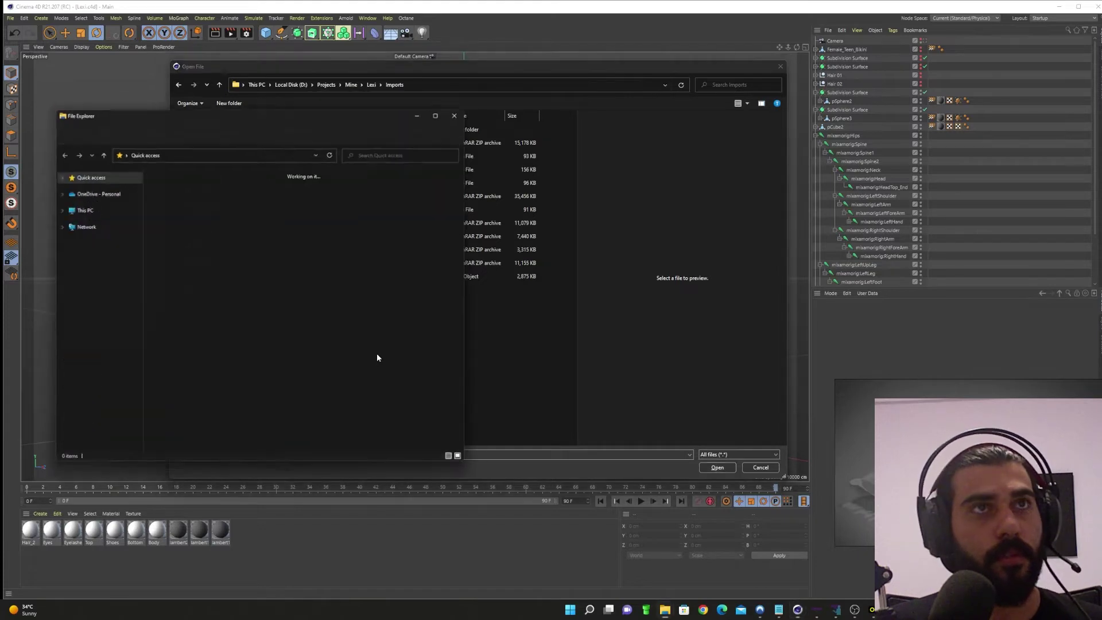
key("alt+d")
key("ctrl+v")
key("Return")
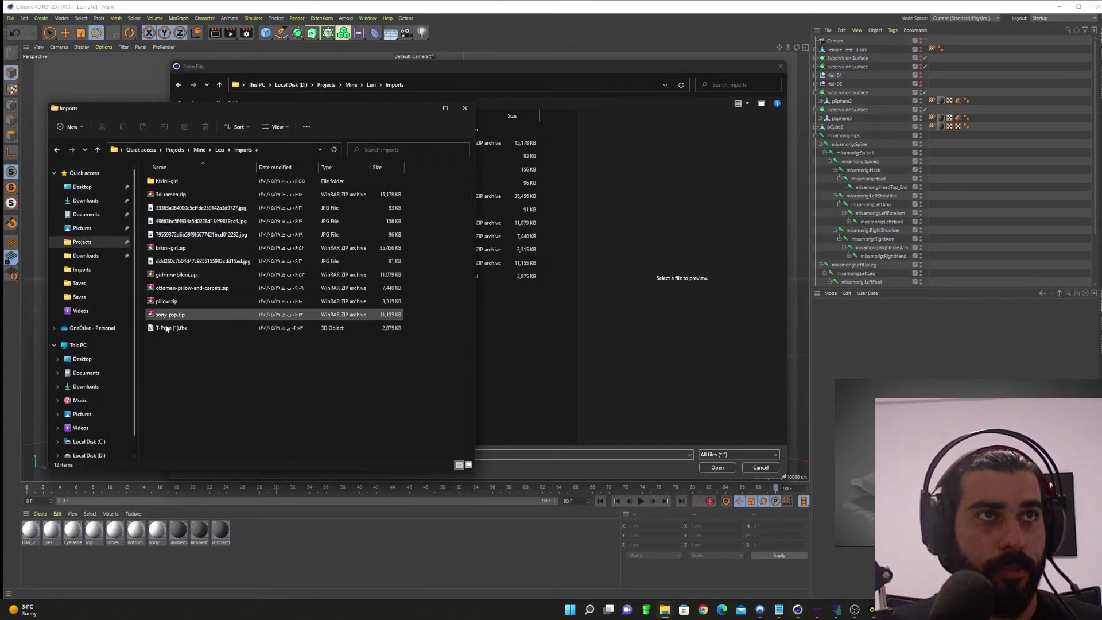
- Extract sony-psp.zip into its own sony-psp folder inside Imports
right_click(169, 321)
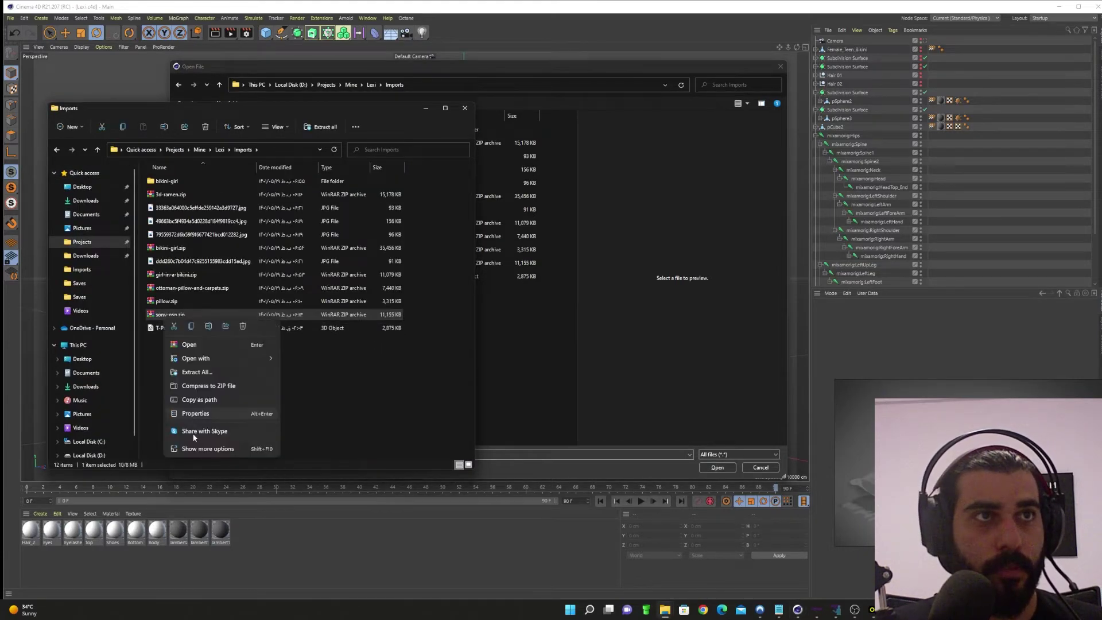
left_click(195, 452)
left_click(230, 292)
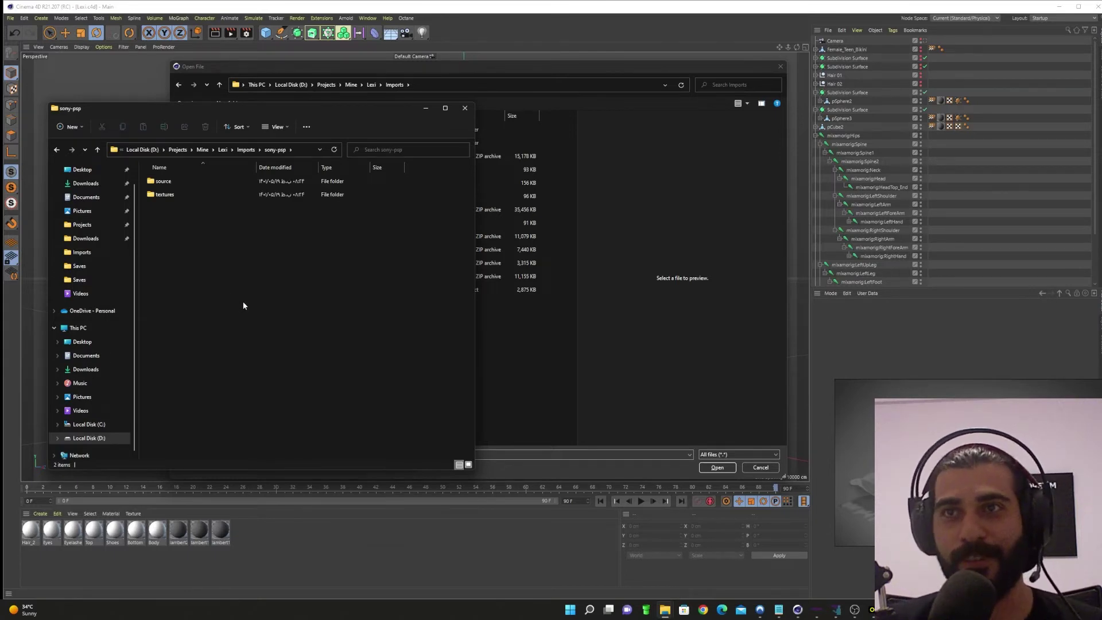
- Extract PSP_Model.7z from the sony-psp source folder into a PSP_Model subfolder
left_click(154, 182)
double_click(154, 183)
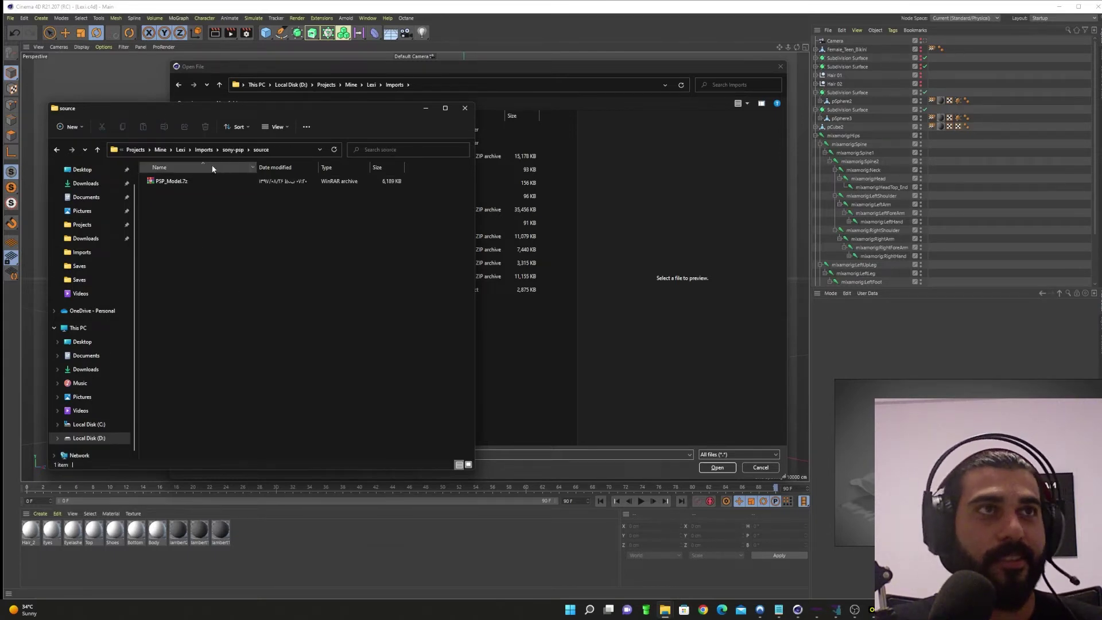
right_click(184, 182)
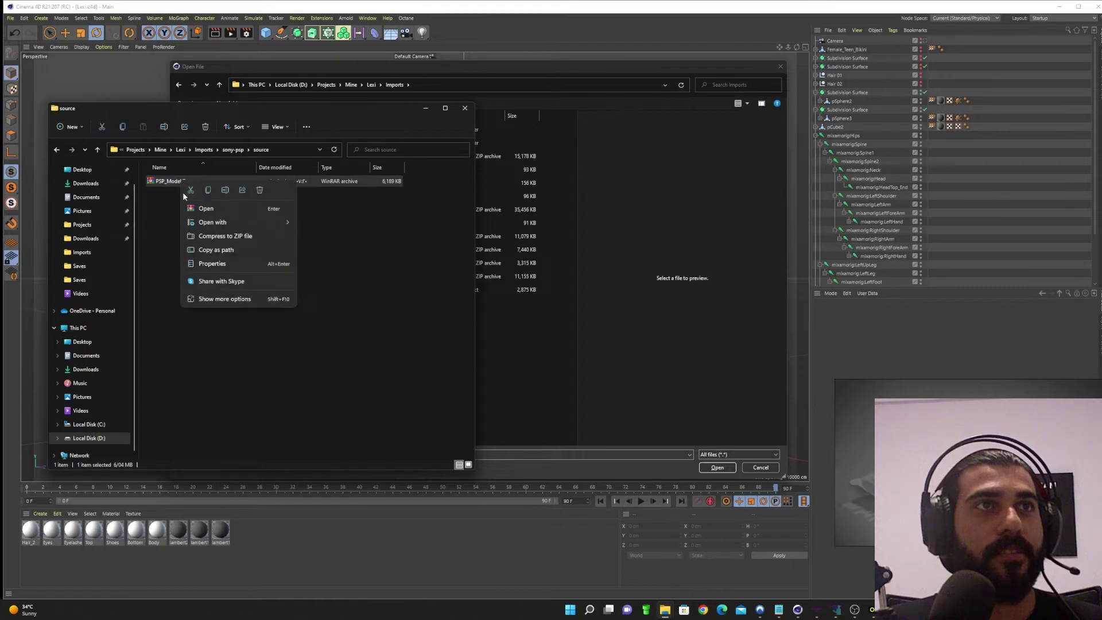
left_click(209, 300)
left_click(253, 359)
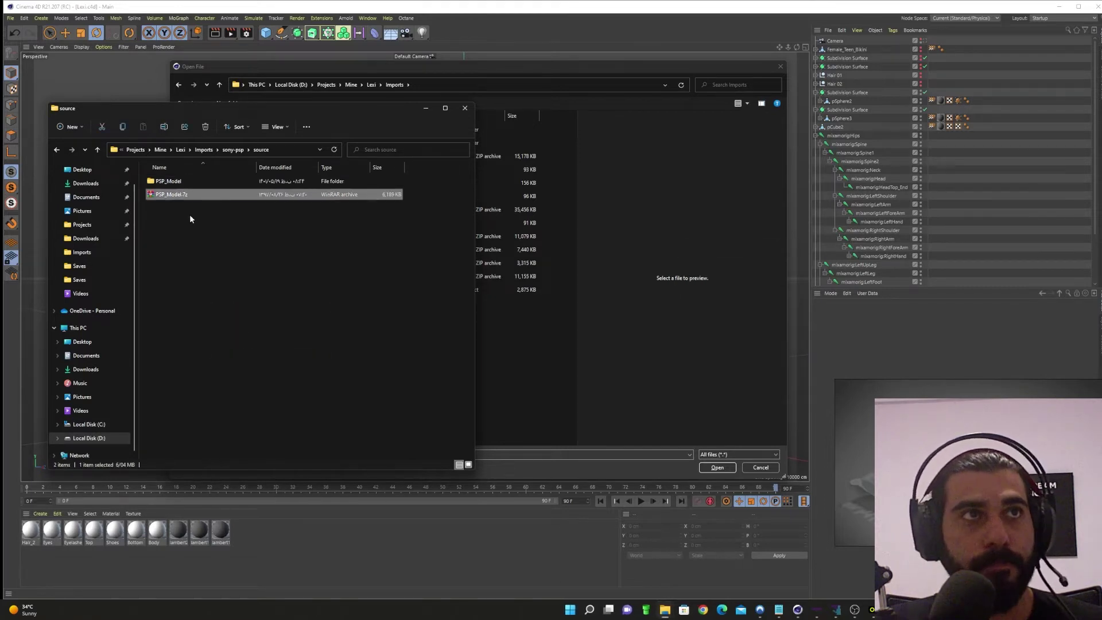
- Merge psp_low_final.fbx from the extracted PSP_Model folder into the Cinema 4D scene with the default import settings
double_click(166, 181)
key("alt+d")
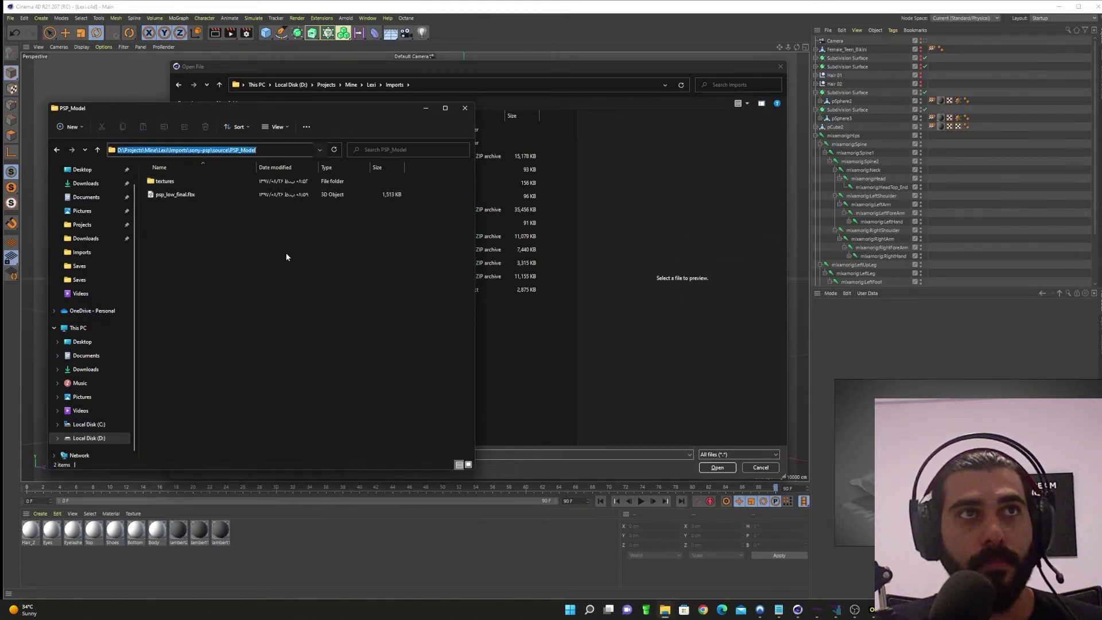
key("ctrl+c")
left_click(660, 291)
key("alt+d")
key("ctrl+v")
key("ctrl+a")
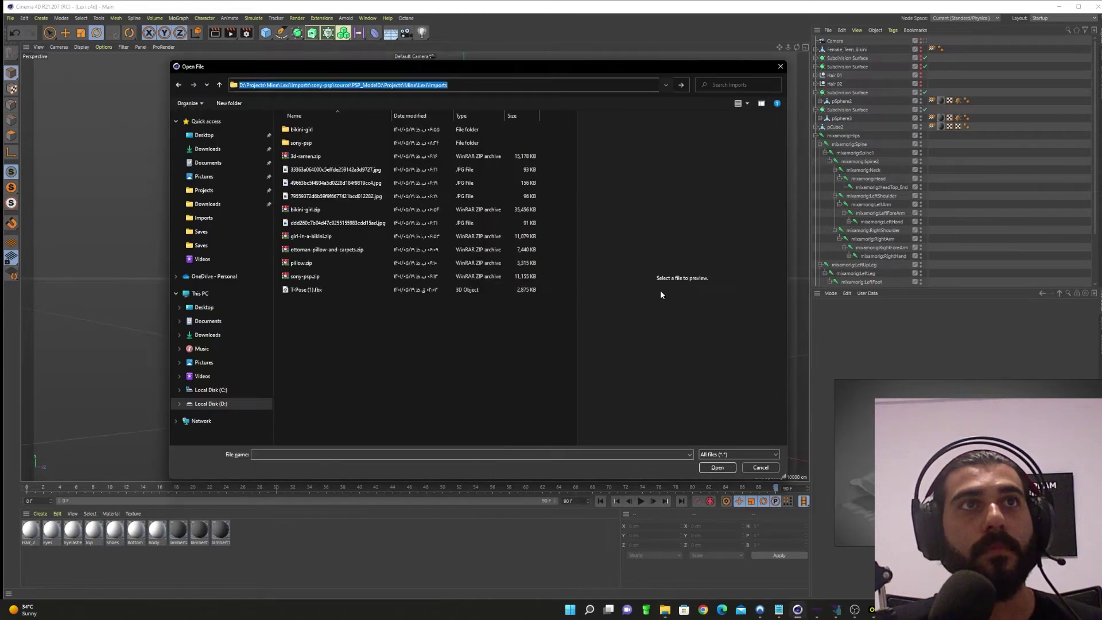
key("Return")
left_click(835, 309)
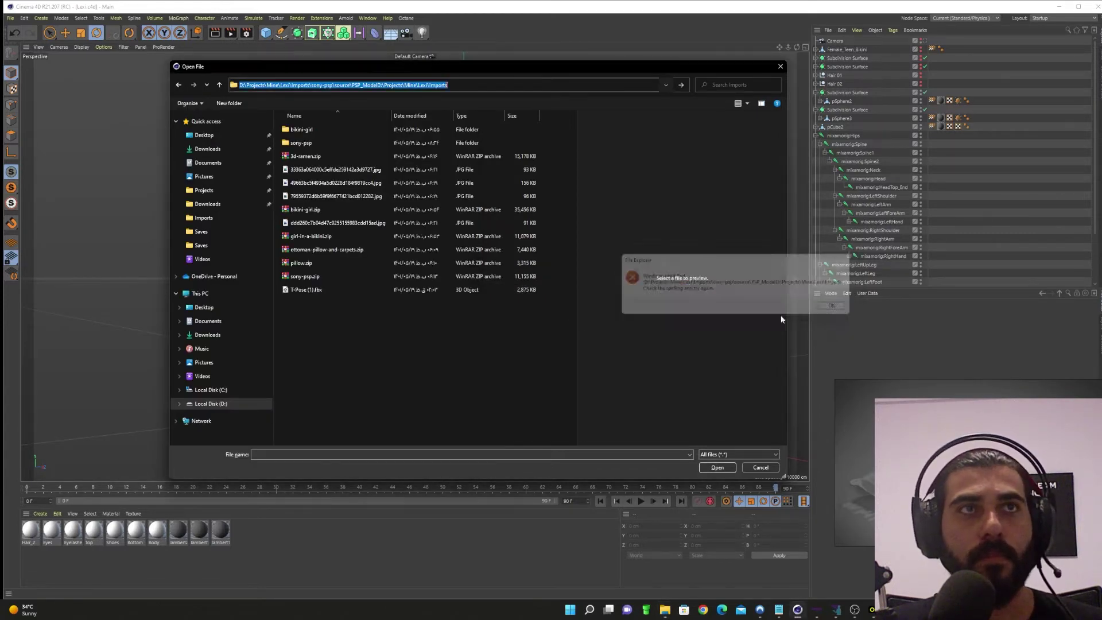
key("ctrl+v")
key("Return")
double_click(344, 143)
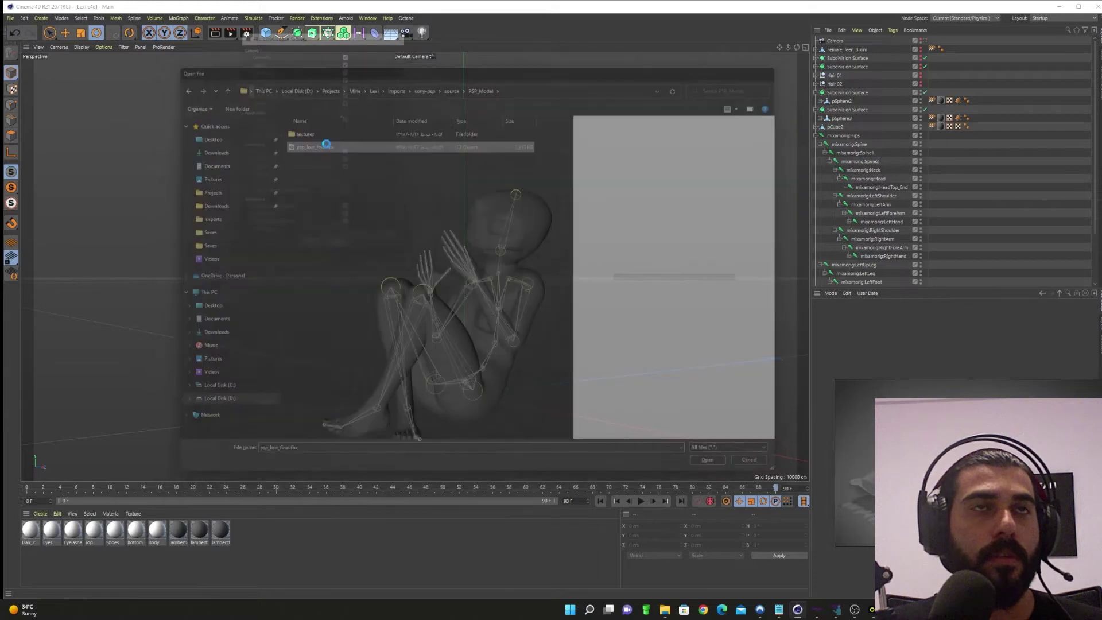
left_click(305, 255)
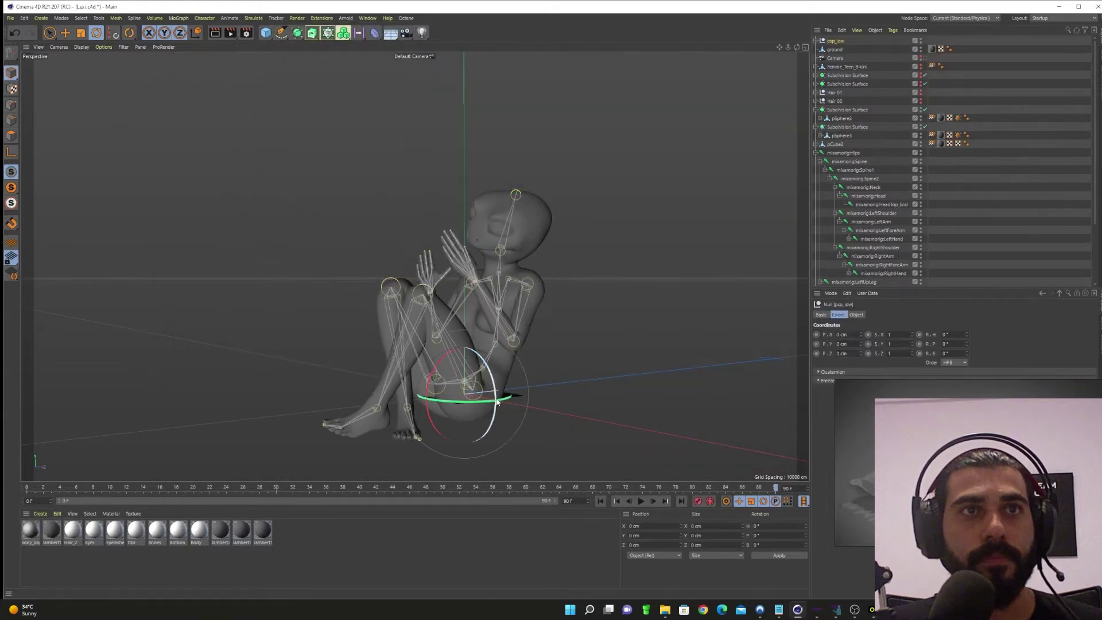
- Raise the psp_low group to about 107.9 cm in Y and delete the imported ground object
left_click_drag(470, 372, 456, 160)
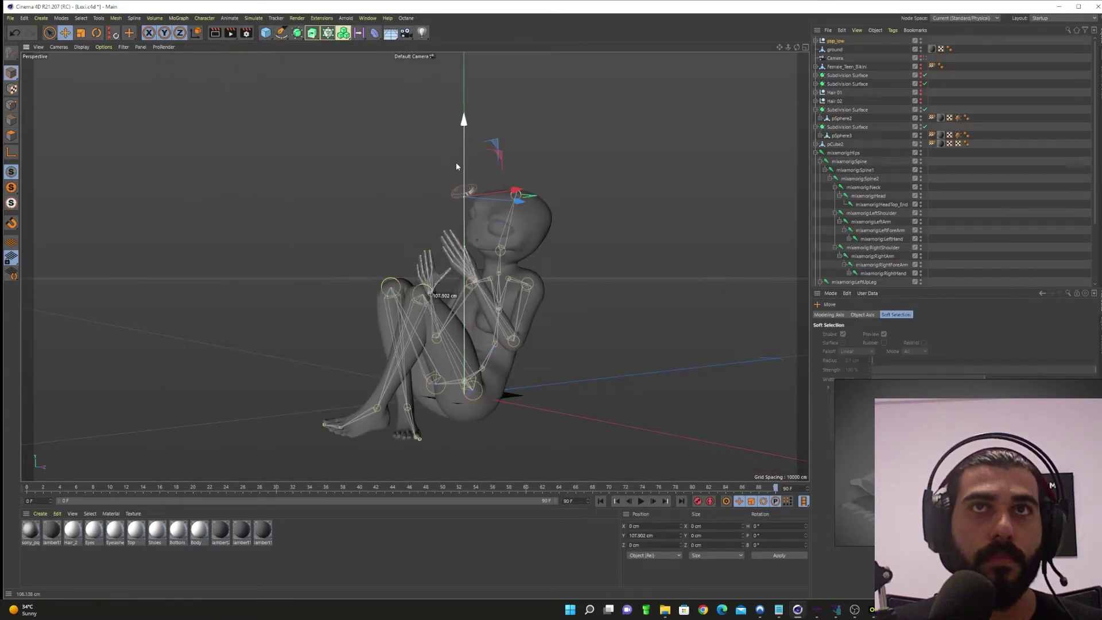
key("Delete")
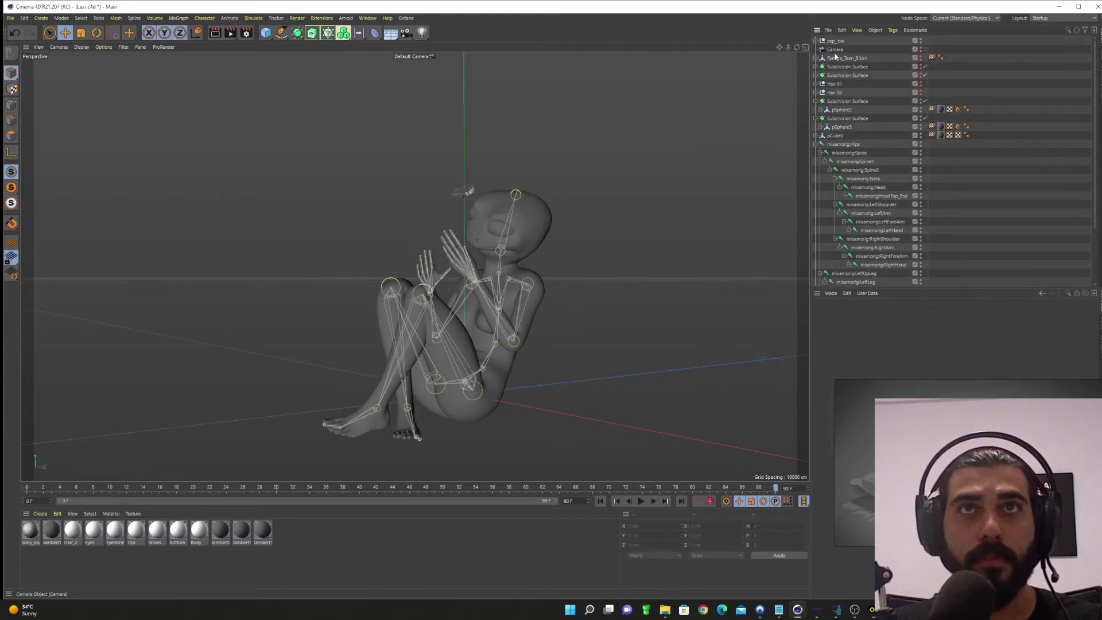
left_click(835, 51)
left_click(835, 41)
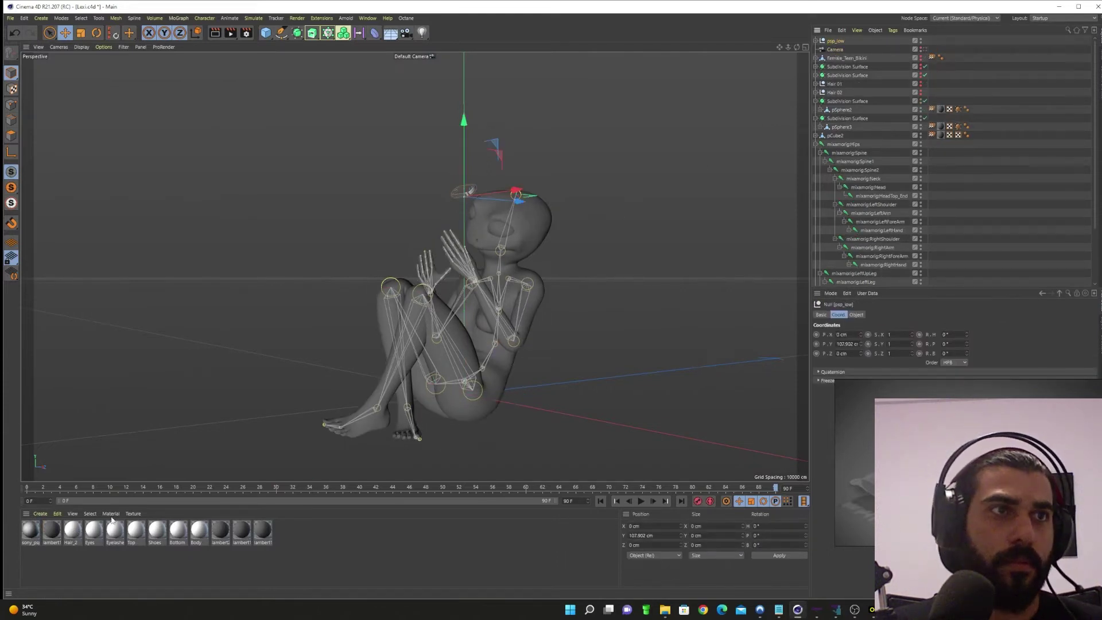
- Load sony_psp_albedo.jpg as the sony_psp material's colour texture without copying the image to the project location
left_click_drag(445, 249, 455, 246, "alt")
right_click_drag(469, 179, 611, 205, "alt")
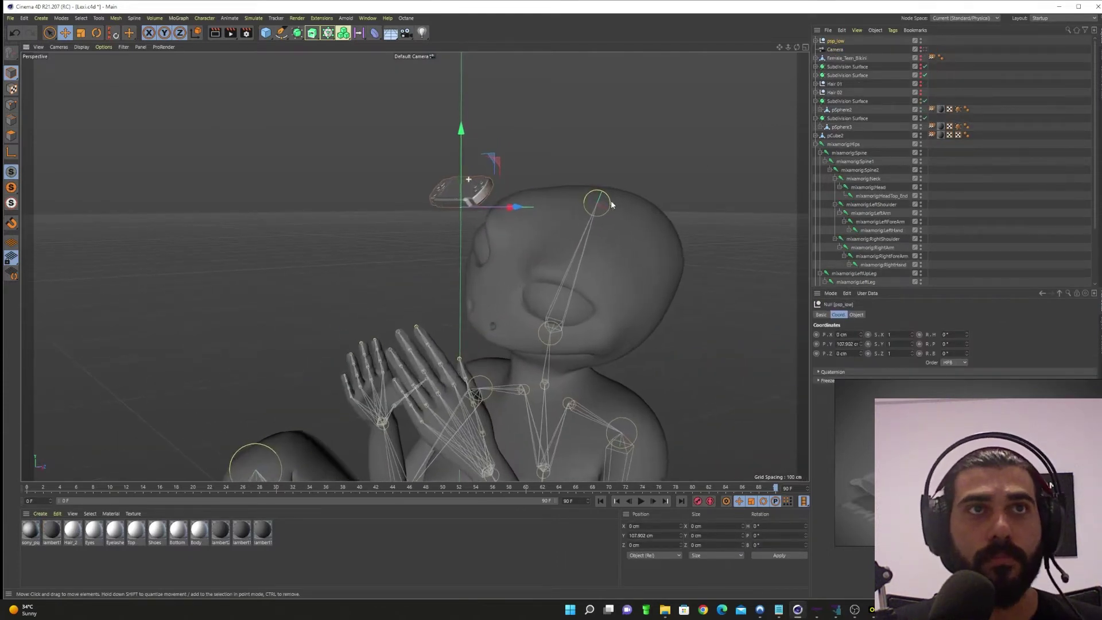
double_click(36, 541)
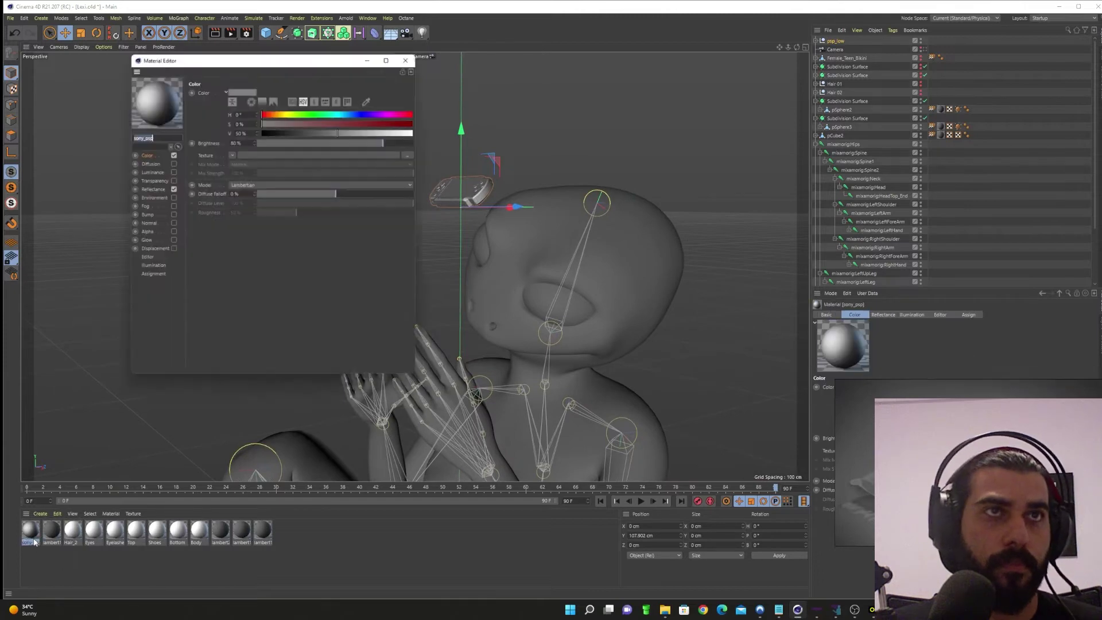
left_click(333, 152)
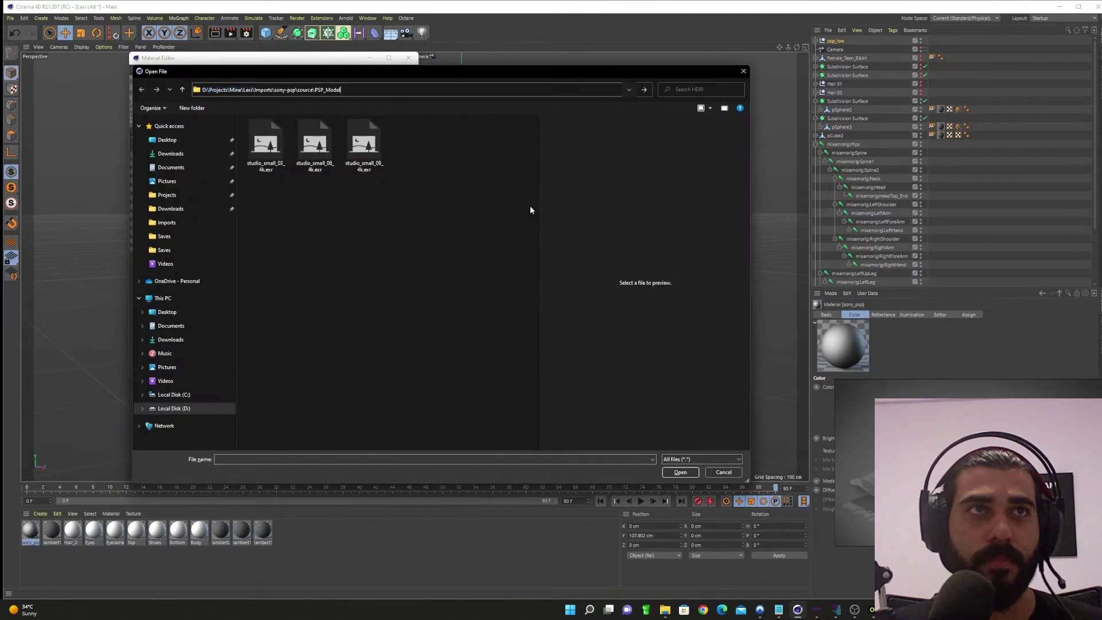
double_click(262, 134)
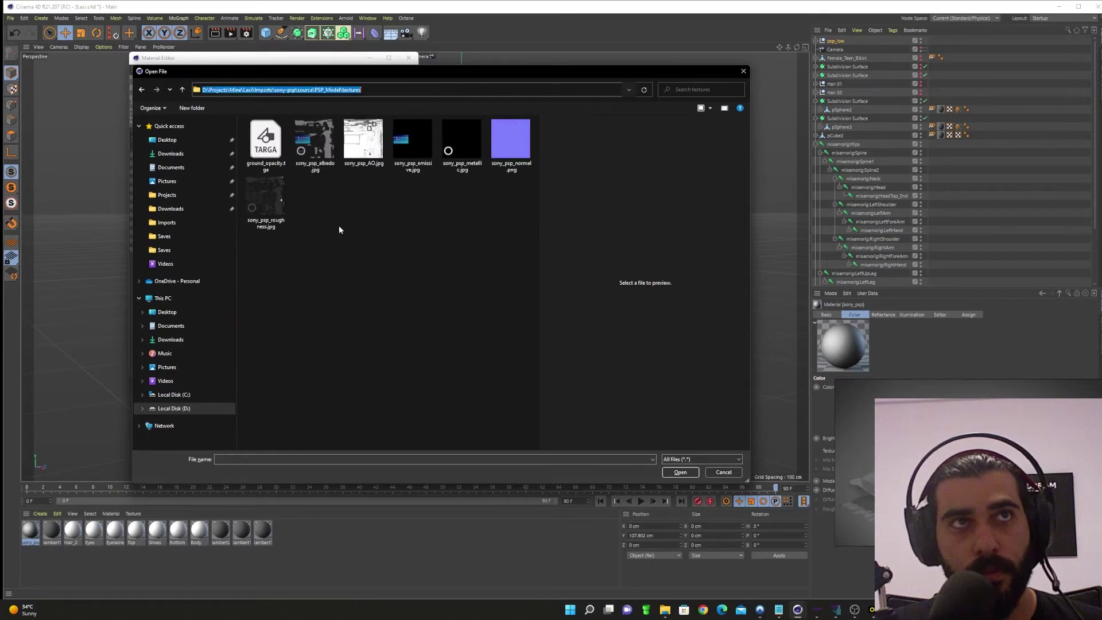
double_click(315, 143)
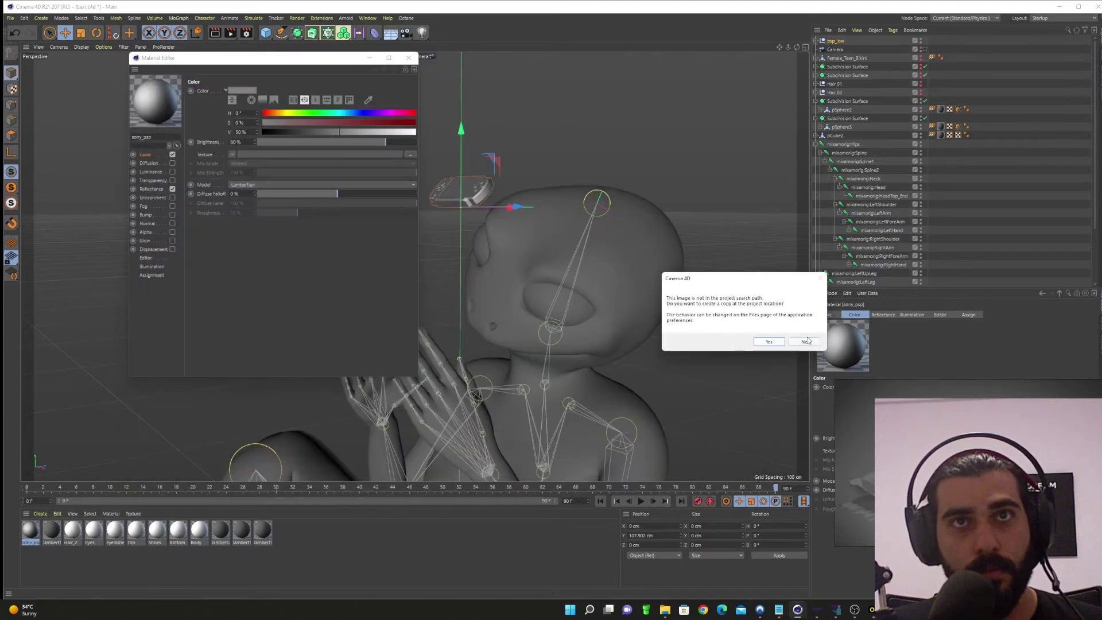
left_click(805, 341)
left_click(405, 58)
- Try to centre the psp_low group's axis on the console with Axis Center, using the Axis To action and All Points
left_click_drag(442, 236, 466, 201, "alt")
key("r")
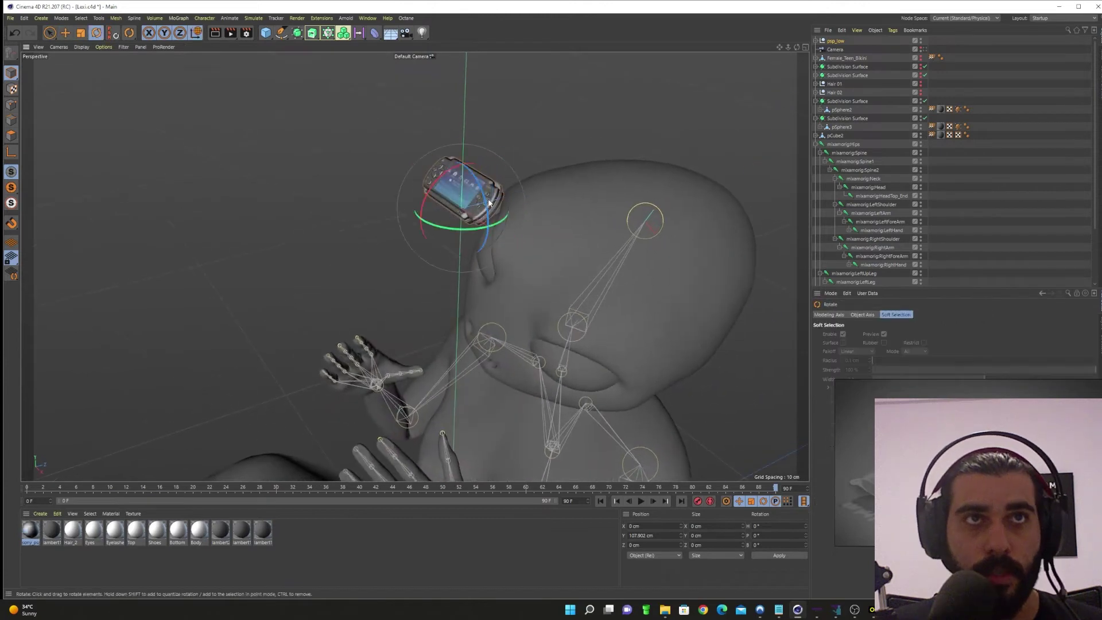
key("e")
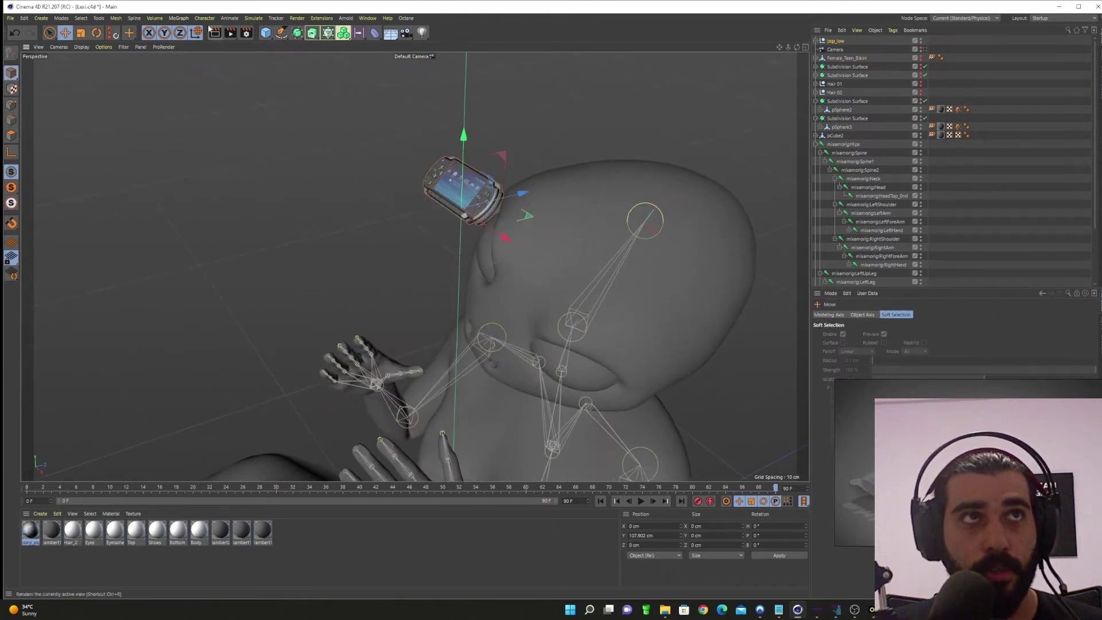
left_click(116, 18)
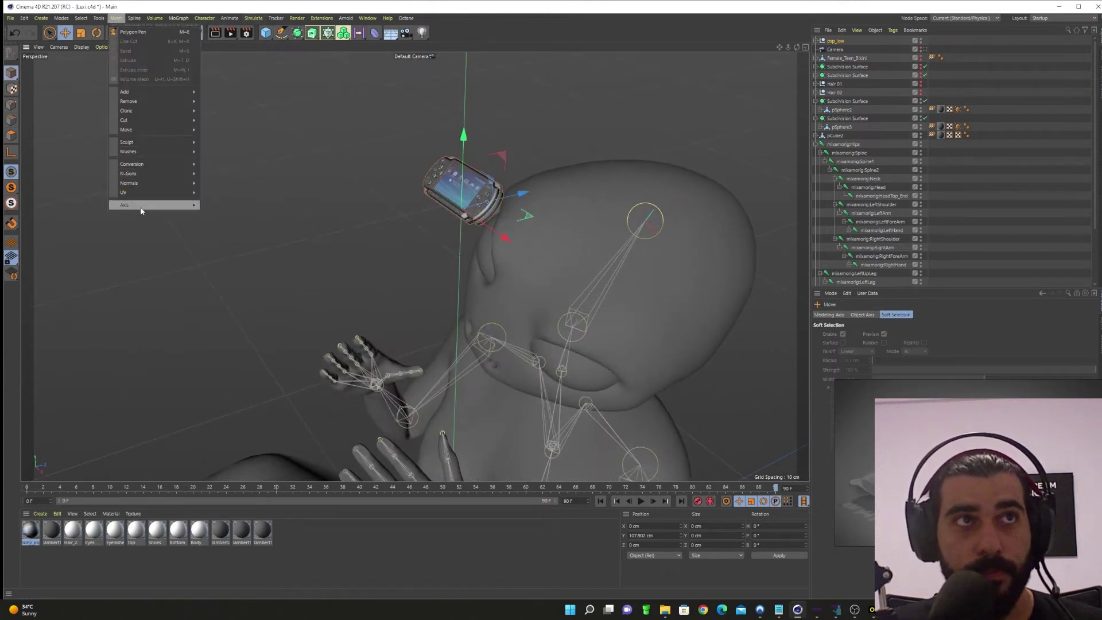
mouse_move(140, 205)
left_click(246, 210)
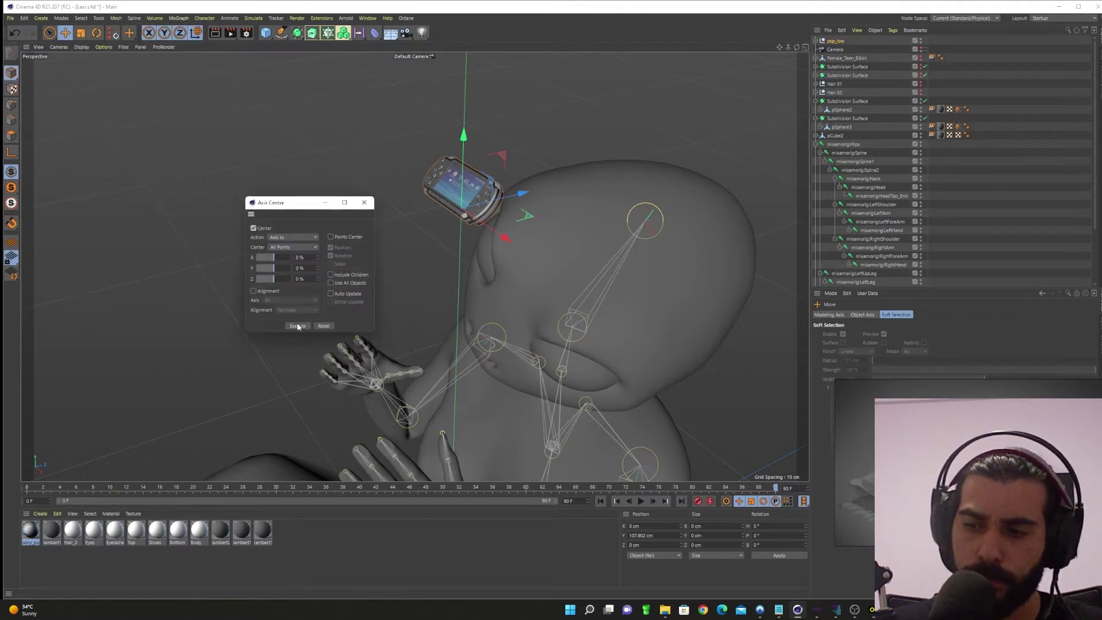
left_click(364, 202)
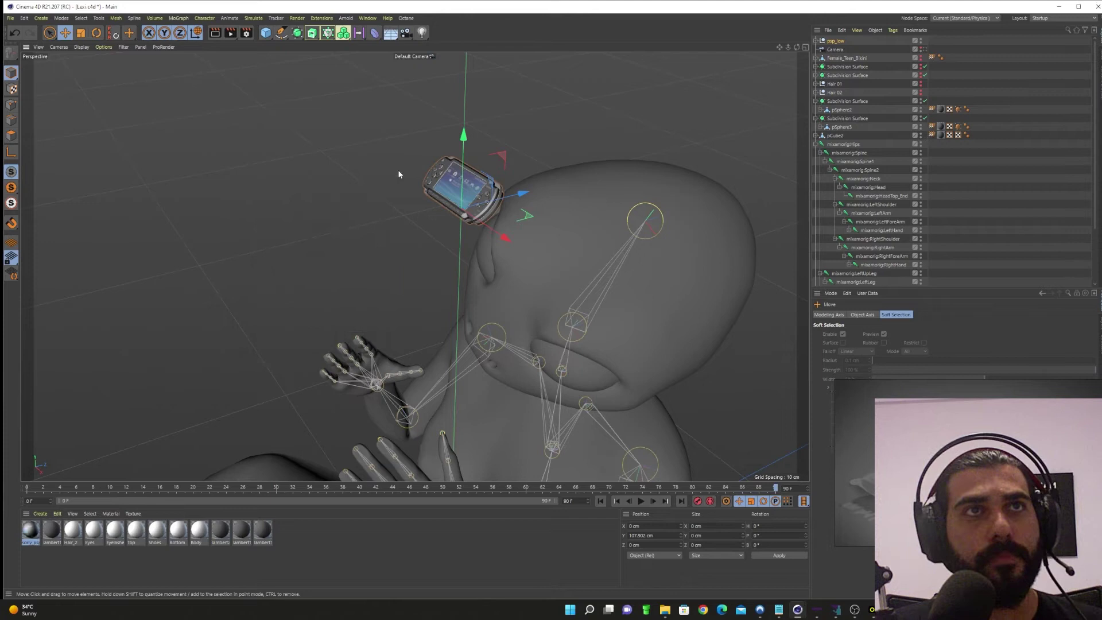
left_click(115, 18)
left_click(154, 208)
left_click(115, 19)
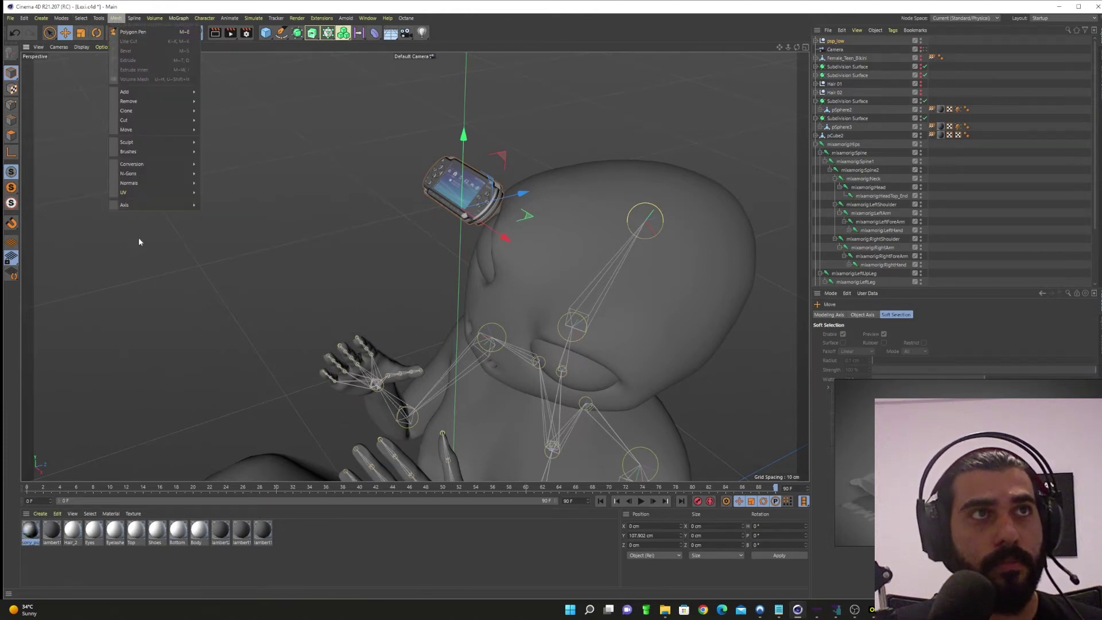
left_click(222, 208)
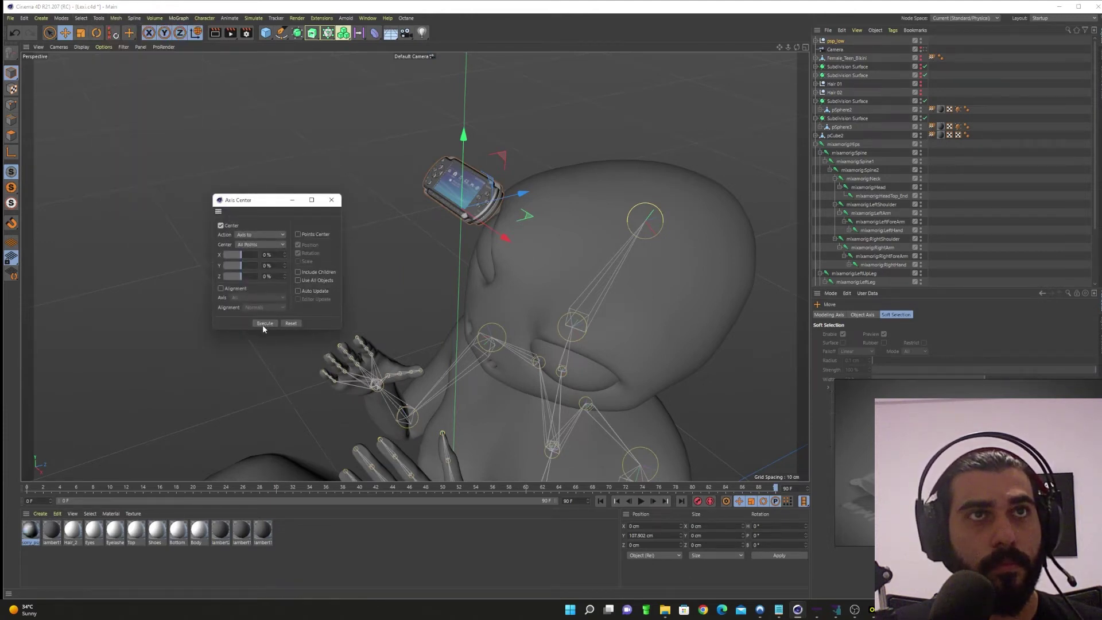
left_click(331, 200)
- Move the psp_low group's axis by hand to the middle of the console, at about 110.8 cm in Y
left_click_drag(448, 194, 407, 161, "alt")
left_click(814, 41)
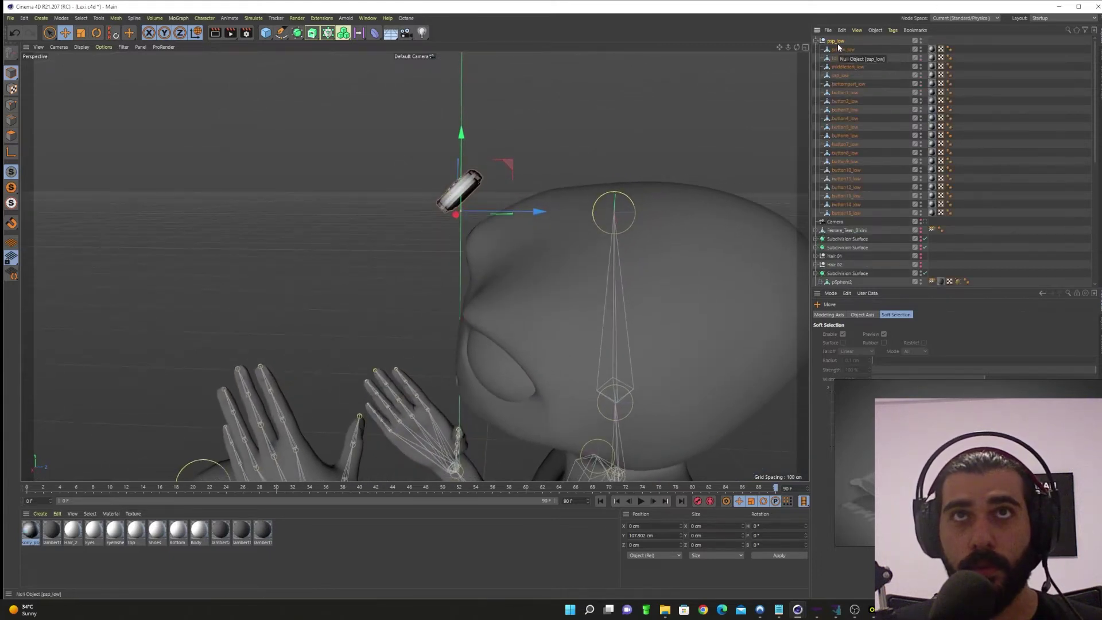
left_click(837, 44)
right_click_drag(438, 184, 507, 218, "alt")
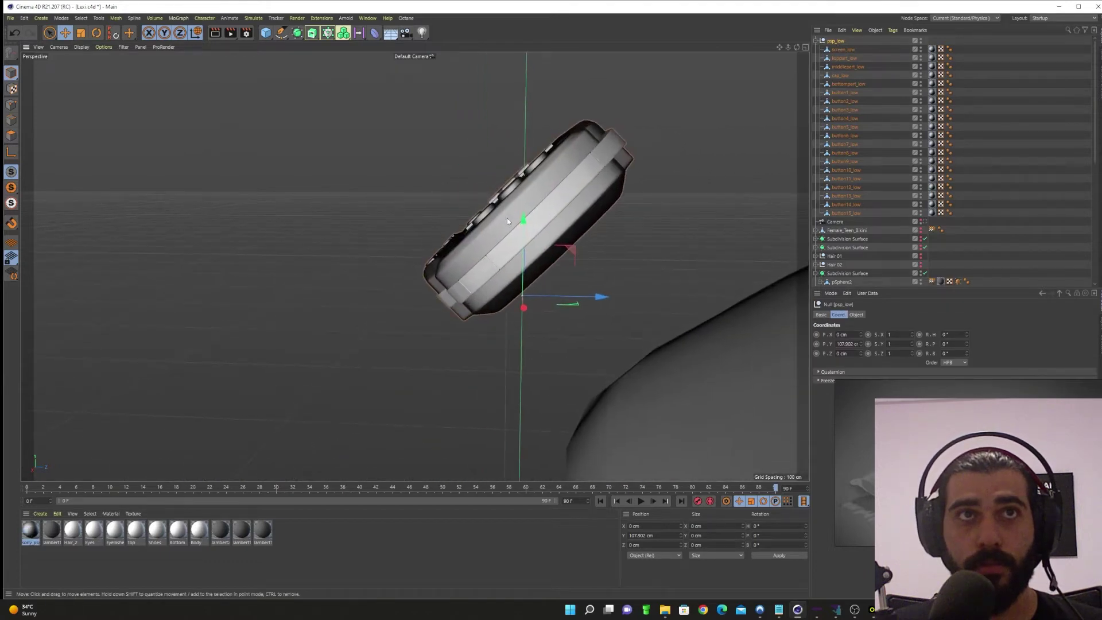
scroll(508, 221, "down", 2)
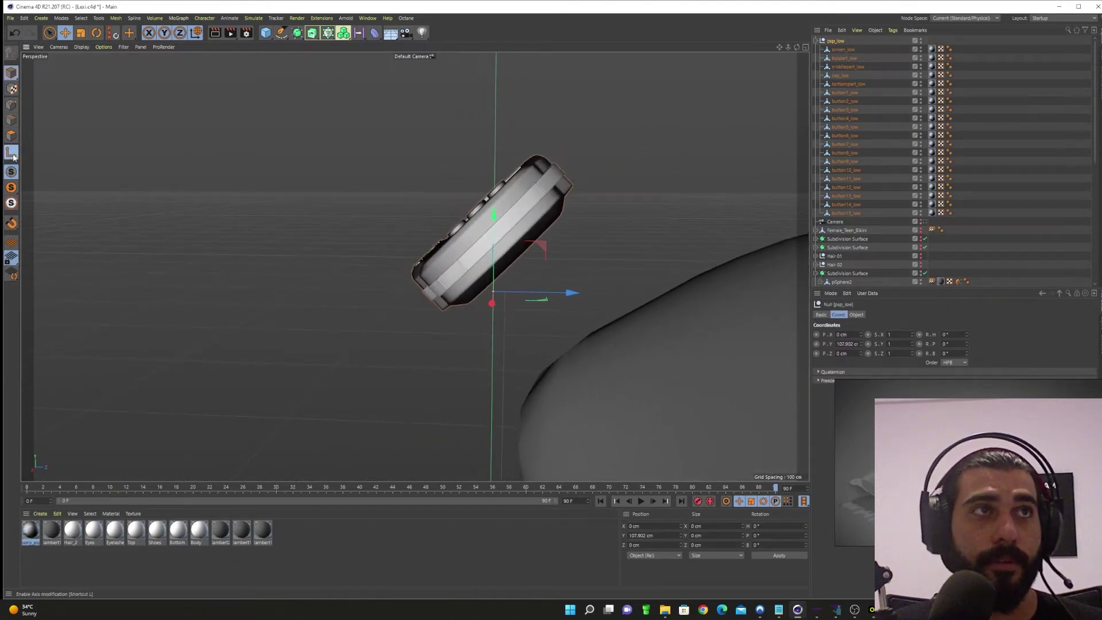
left_click_drag(547, 257, 543, 187)
right_click_drag(492, 232, 309, 249, "alt")
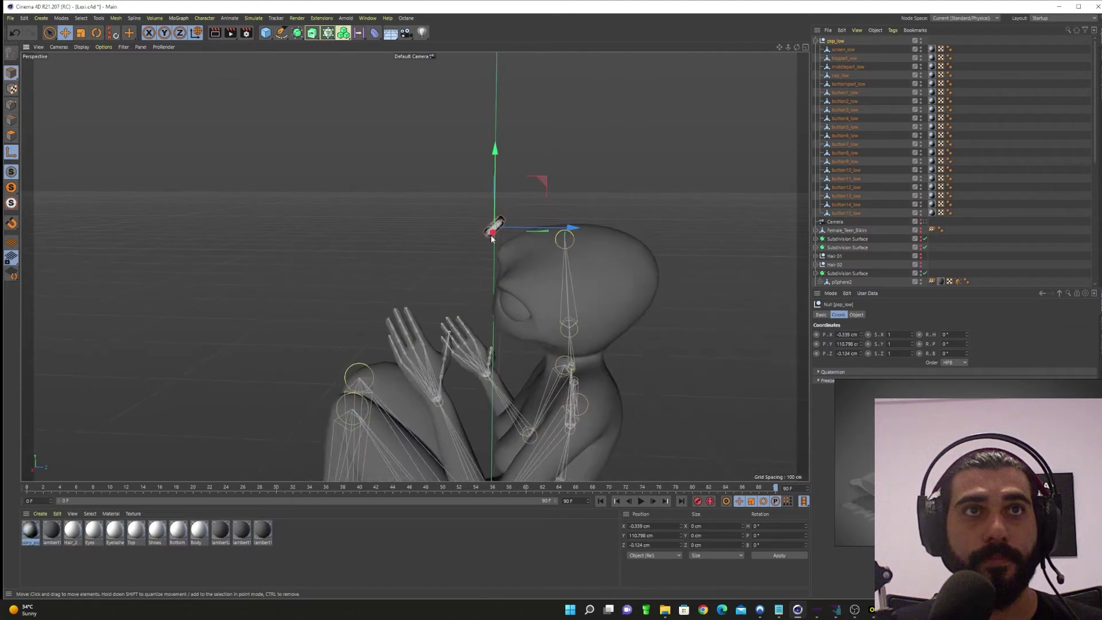
- Scale the psp_low console up uniformly around its axis and get it ready for rotation
left_click_drag(492, 234, 561, 279, "alt")
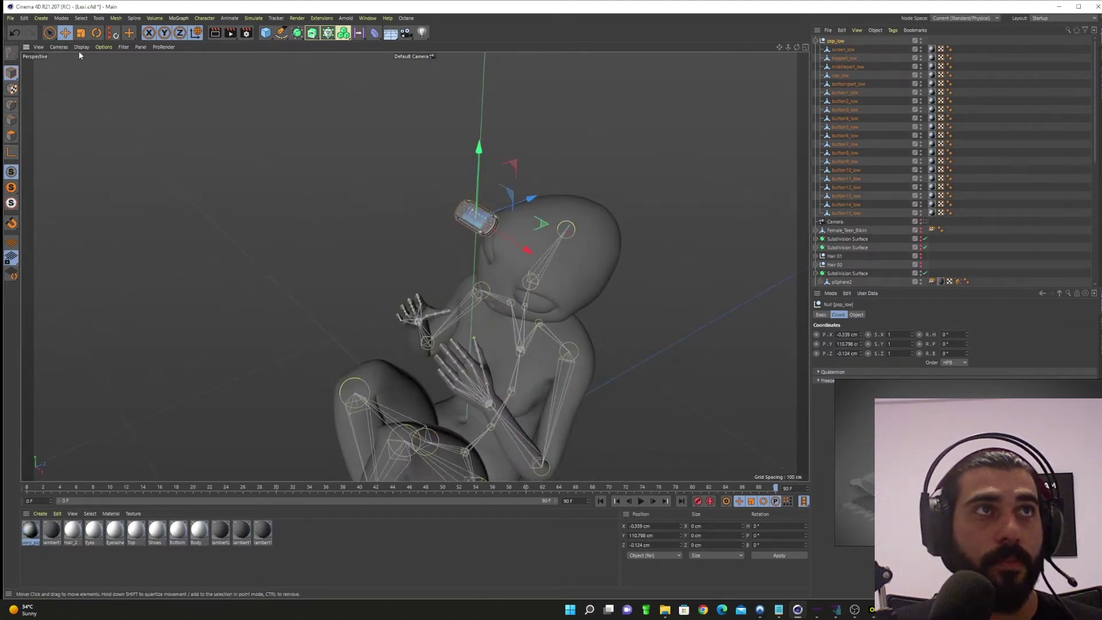
key("t")
left_click_drag(714, 241, 843, 231)
key("r")
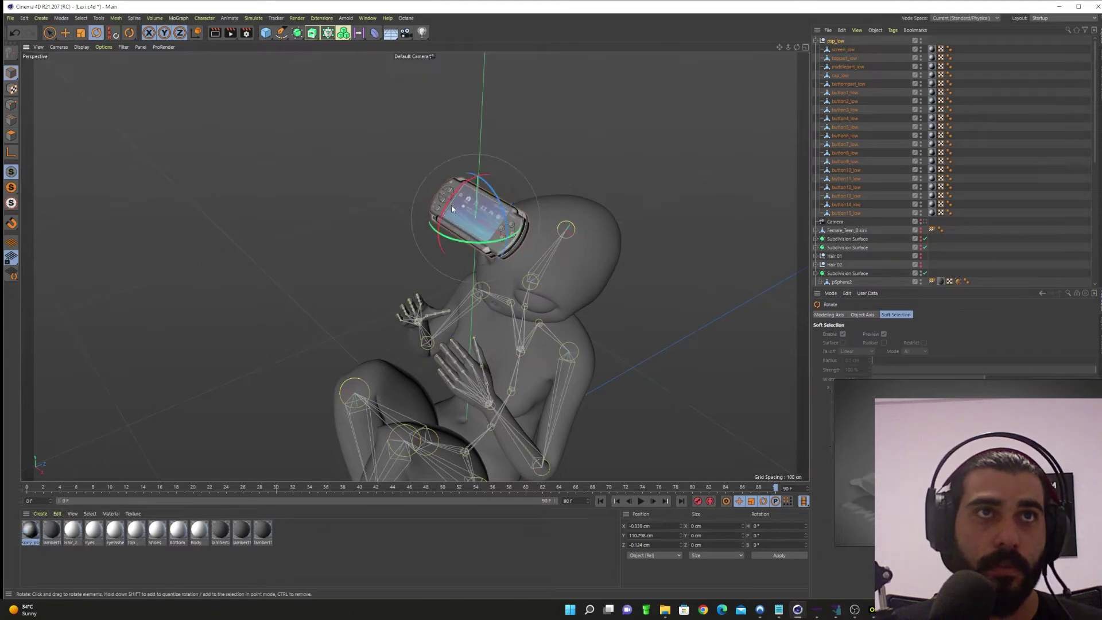
- Turn the psp_low console around to a heading of 180° so its screen faces the character
left_click_drag(465, 243, 532, 257, "alt")
right_click_drag(452, 263, 591, 262, "alt")
left_click_drag(453, 265, 373, 259)
scroll(519, 244, "down", 4)
- Move the psp_low console down between the raised hands, to about 67.7 cm in Y and -14.8 cm in Z
key("e")
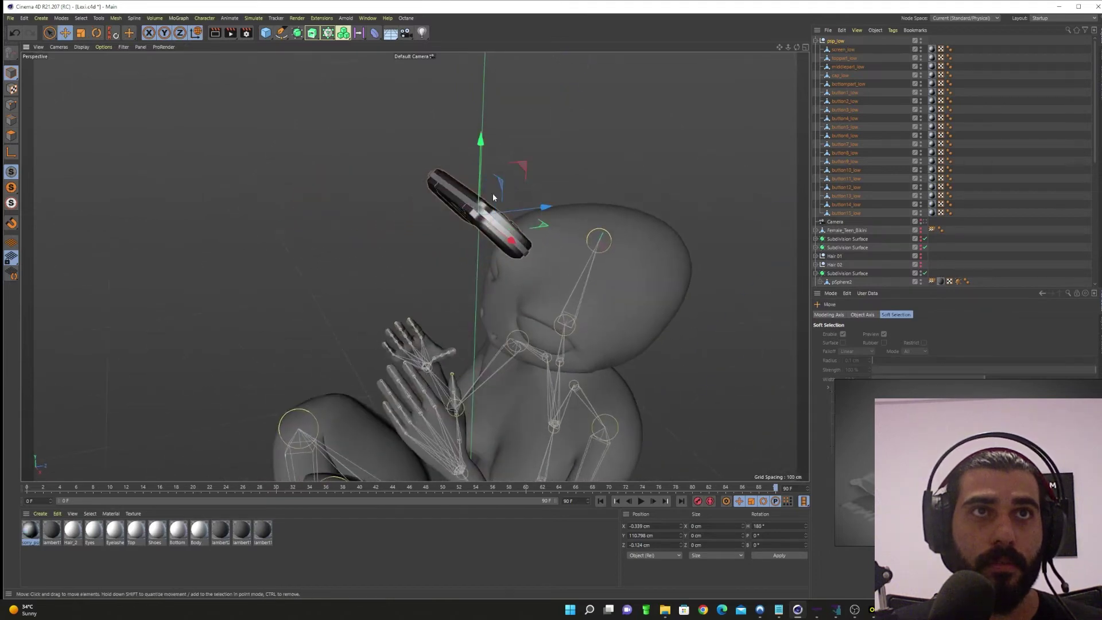
left_click_drag(481, 165, 472, 321)
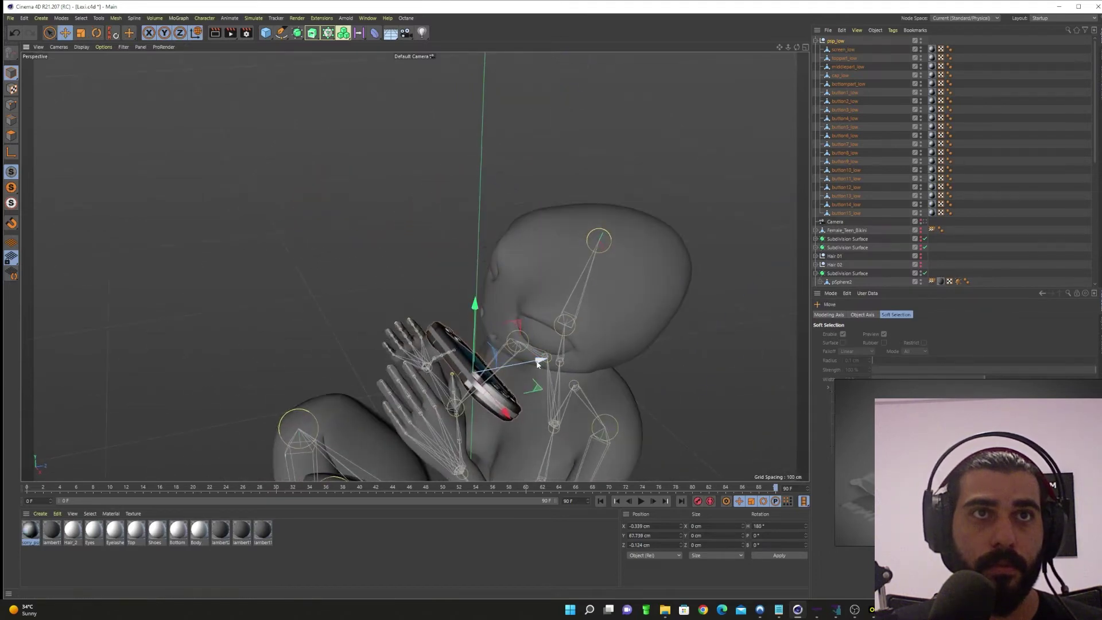
left_click_drag(538, 363, 484, 373)
- Scale the psp_low console down slightly and uniformly to fit between the two hands
right_click_drag(459, 391, 410, 425, "alt")
left_click_drag(410, 425, 482, 399, "alt")
middle_click_drag(482, 398, 470, 276, "alt")
right_click_drag(471, 275, 427, 315, "alt")
left_click_drag(427, 315, 403, 272, "alt")
scroll(404, 272, "up", 5)
key("t")
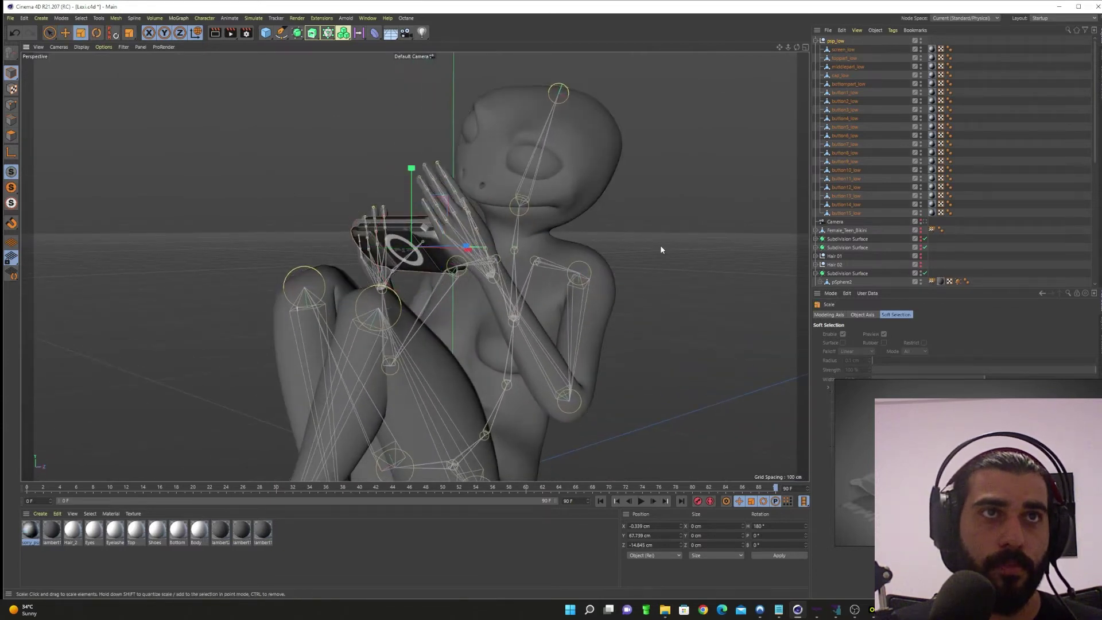
left_click_drag(659, 249, 614, 275)
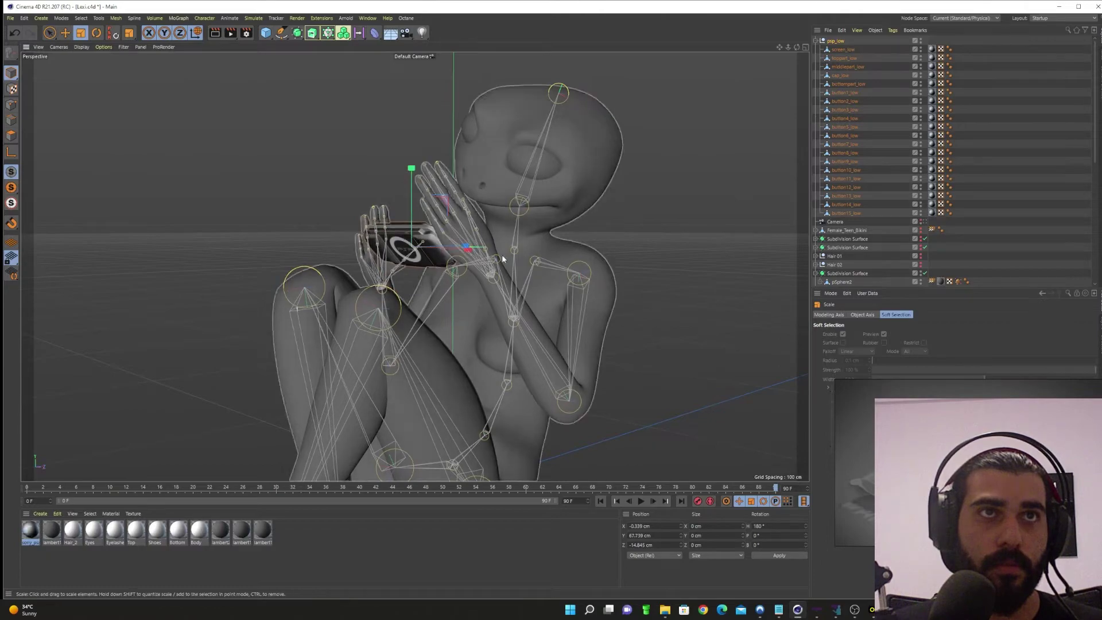
left_click_drag(501, 254, 172, 298, "alt")
left_click_drag(566, 256, 479, 254, "alt")
left_click_drag(575, 245, 497, 308, "alt")
- Find the RightArm joint in the mixamorig hierarchy and try to rotate it to shift the right hand along the console
left_click(536, 358)
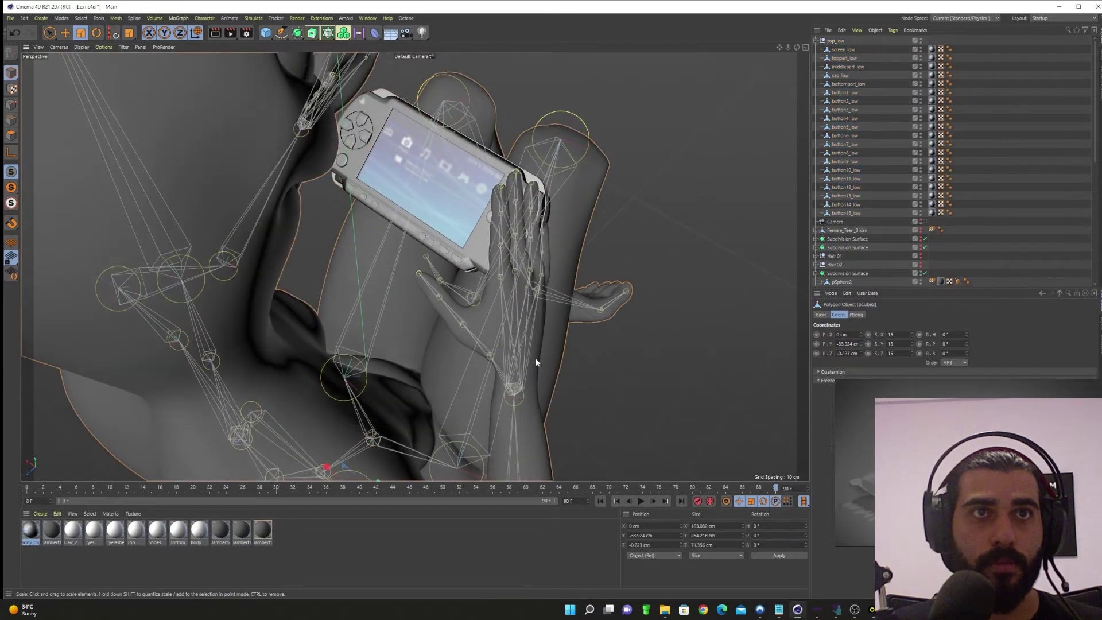
left_click_drag(535, 358, 620, 317, "alt")
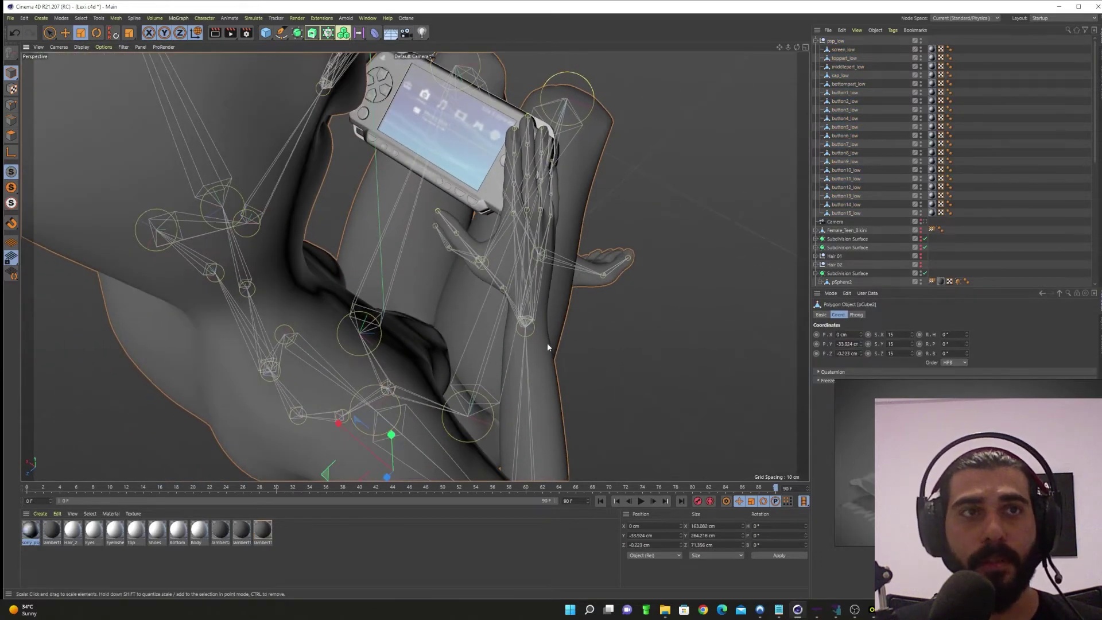
left_click_drag(548, 347, 452, 300, "alt")
scroll(857, 234, "down", 7)
left_click(852, 240)
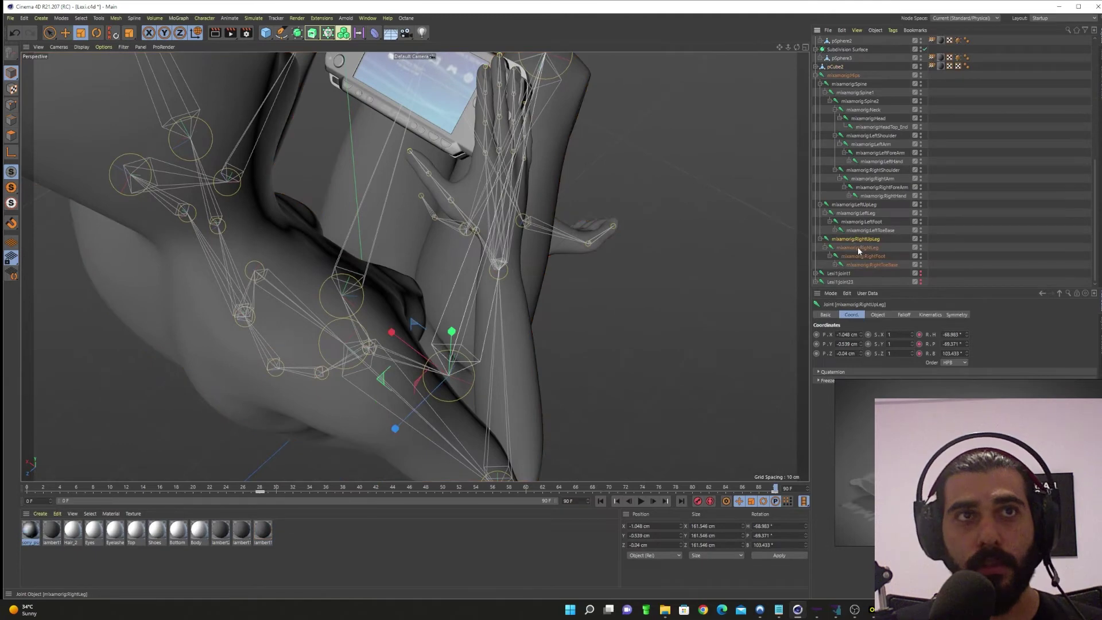
left_click(864, 256)
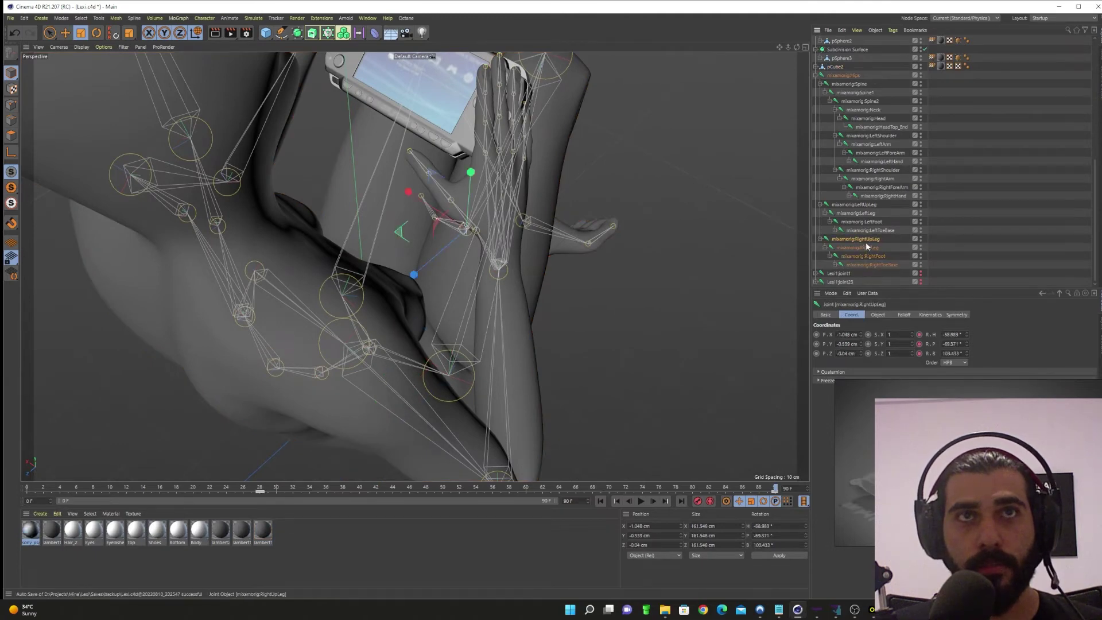
left_click_drag(464, 331, 489, 299, "alt")
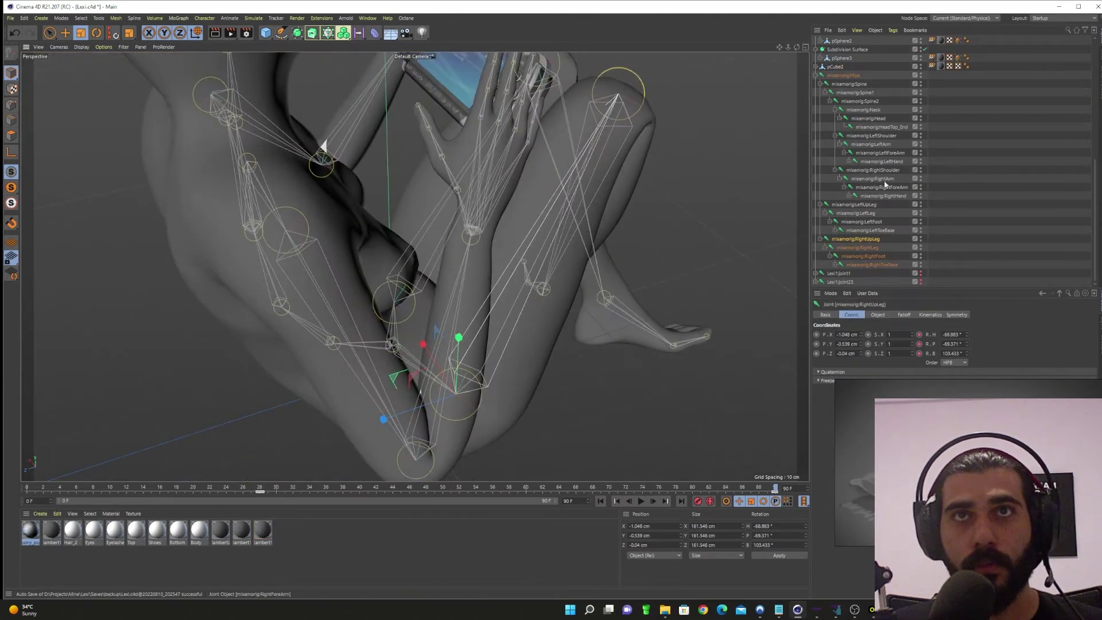
left_click(878, 145)
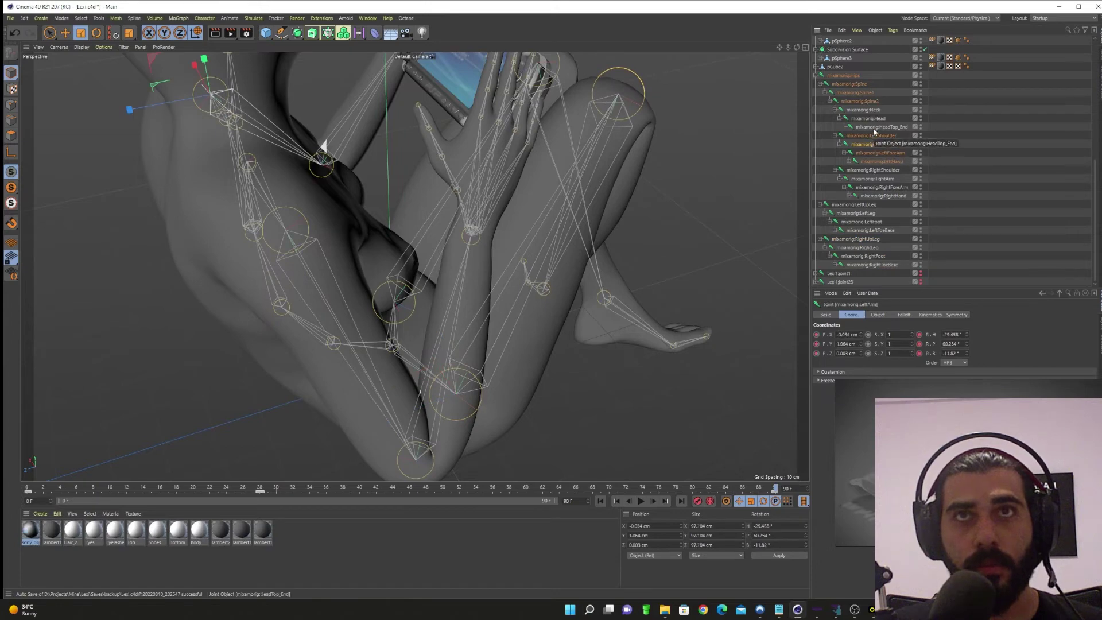
left_click(880, 179)
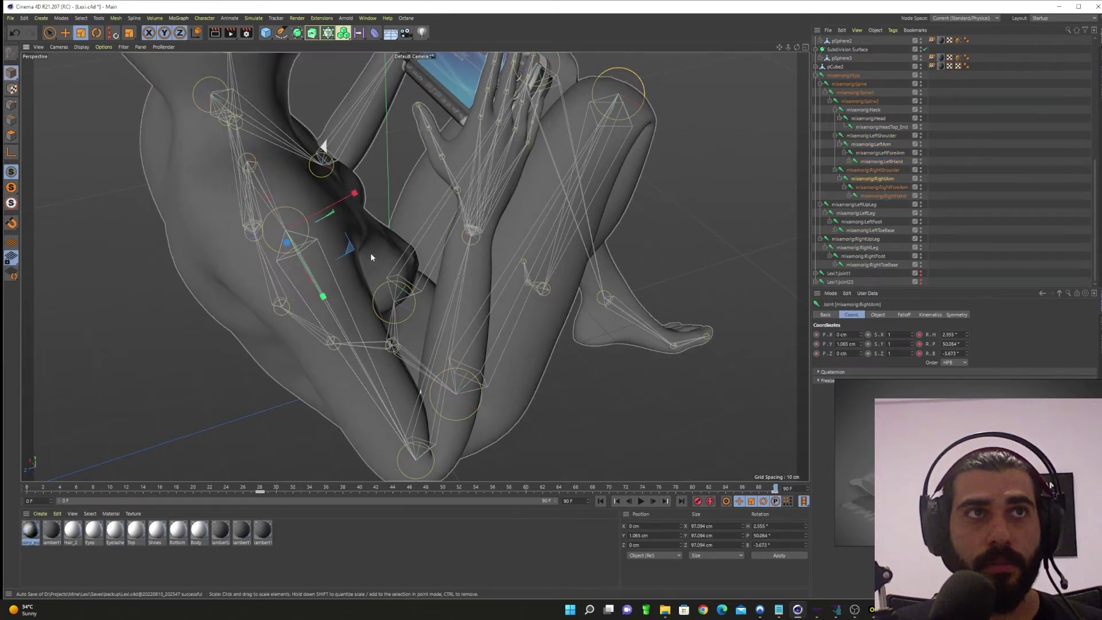
key("r")
left_click_drag(292, 201, 488, 339, "alt")
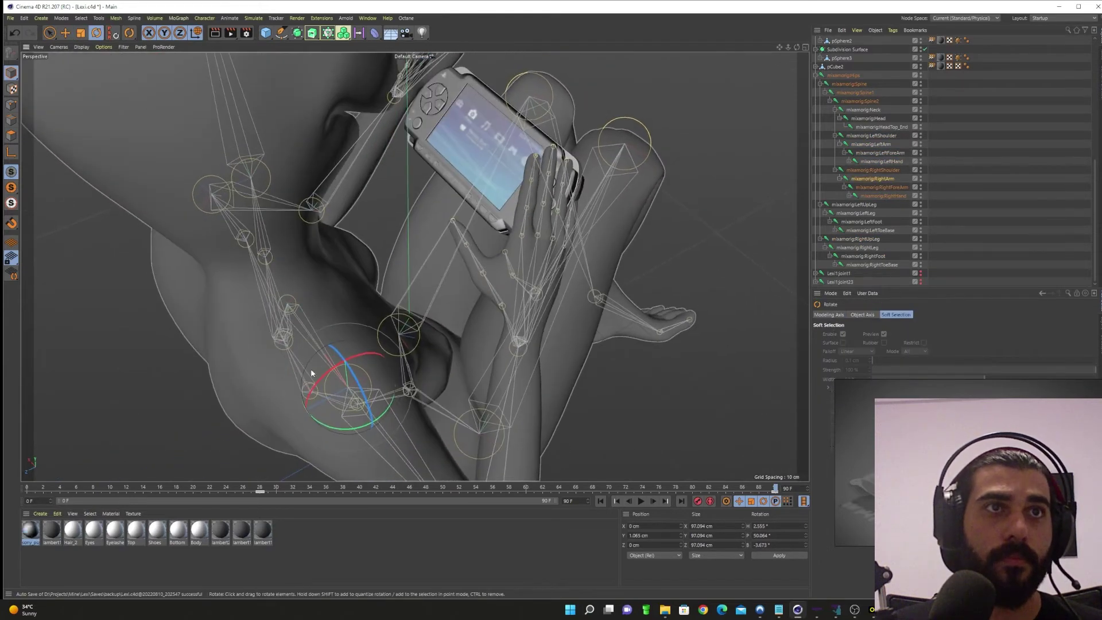
mouse_move(320, 370)
left_mouse_down()
mouse_move(312, 383)
mouse_move(330, 386)
mouse_move(320, 389)
left_mouse_up()
- Try to rotate the RightForeArm joint to about -26.2° heading, 8.4° pitch and 122.7° bank
left_click(898, 188)
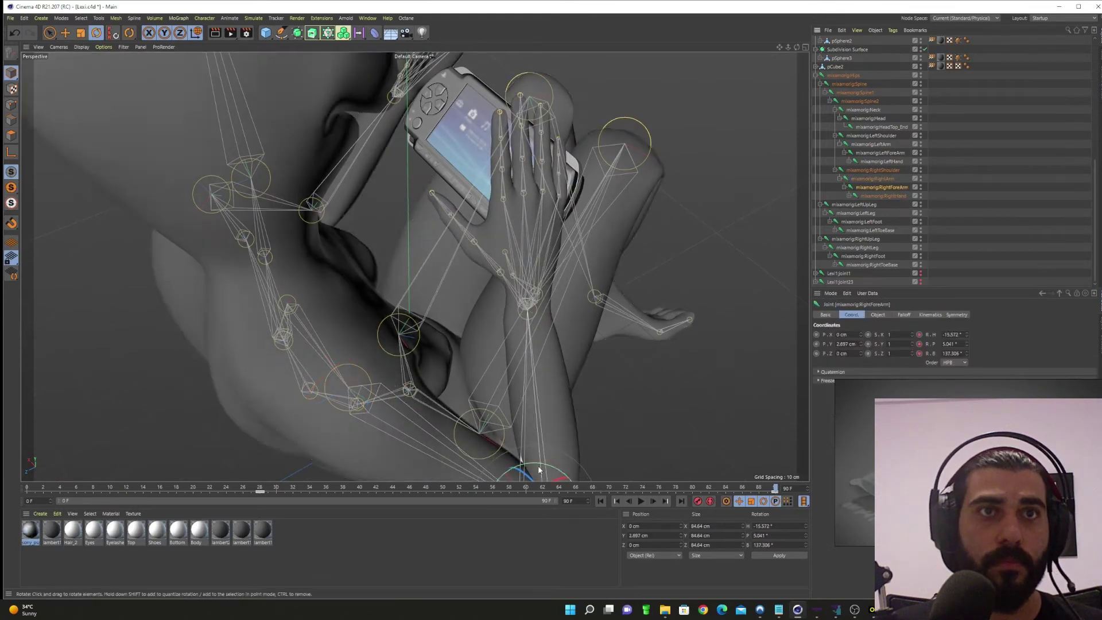
left_click_drag(539, 467, 555, 466)
left_click_drag(574, 311, 529, 291, "alt")
middle_click_drag(530, 293, 530, 202, "alt")
left_click_drag(532, 431, 527, 432)
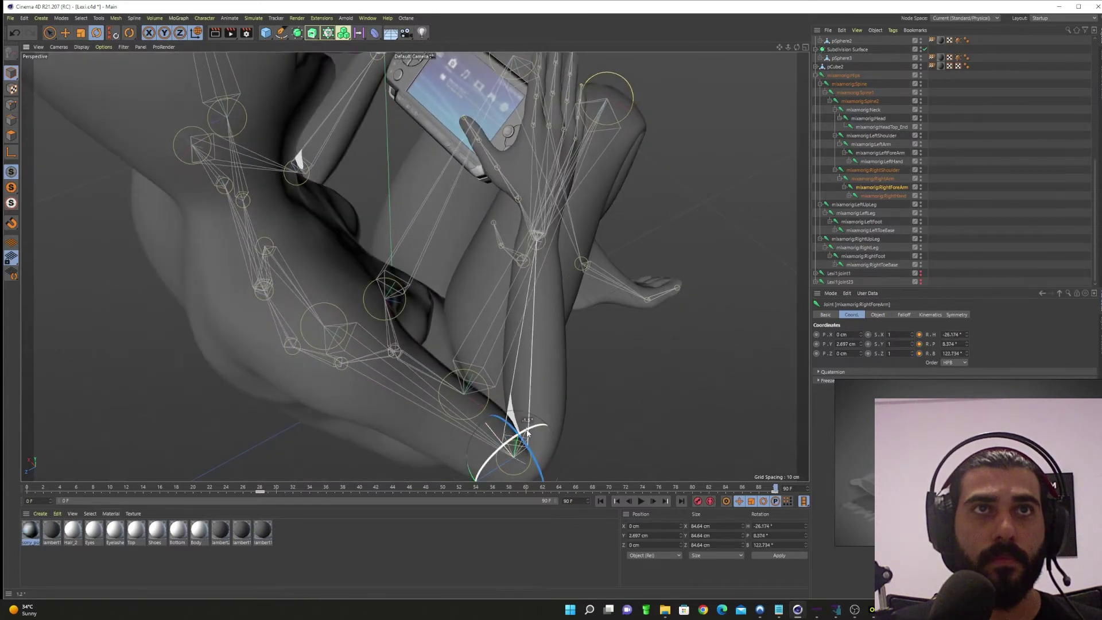
- Try to rotate the RightHand joint so the palm lines up with the console's edge
left_click(905, 195)
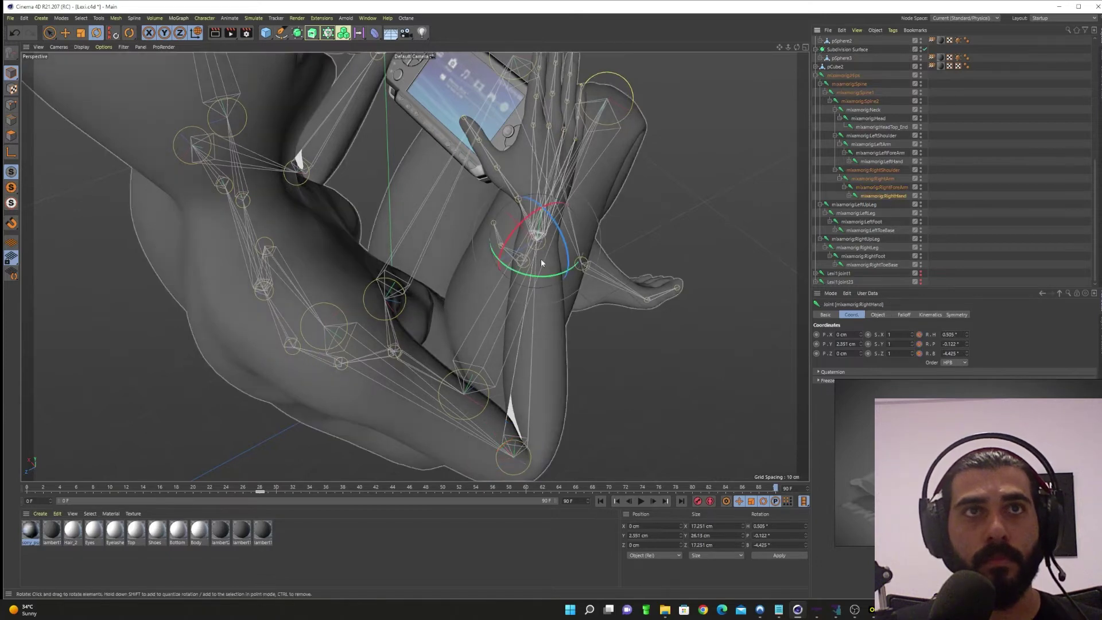
left_click_drag(538, 270, 221, 221)
right_click_drag(465, 136, 601, 192, "alt")
left_click_drag(600, 191, 594, 225, "alt")
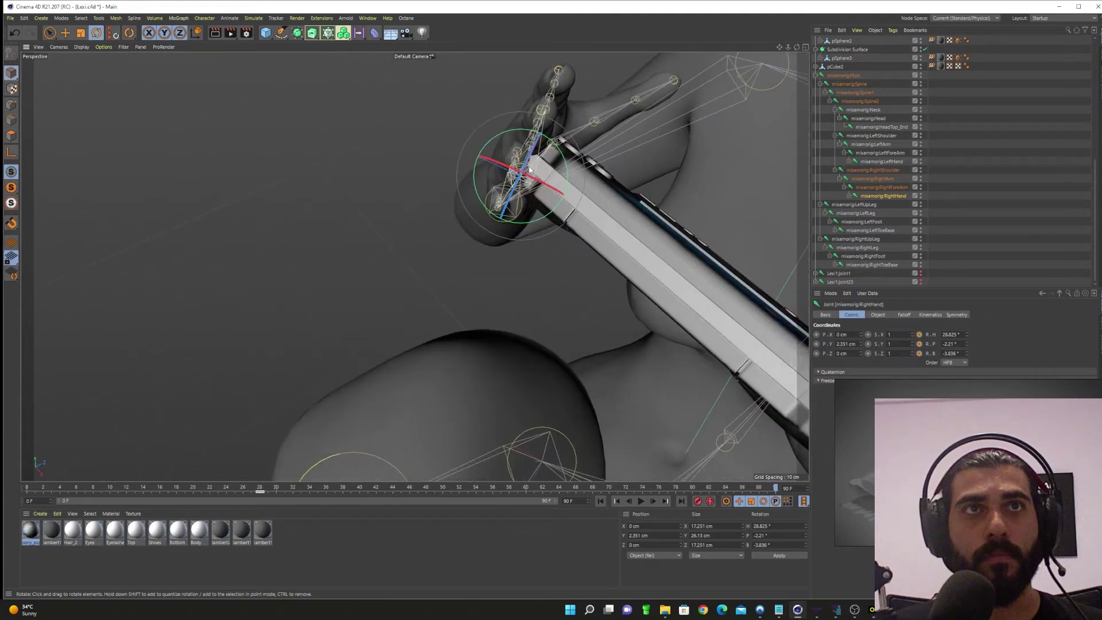
left_click_drag(528, 165, 565, 201)
- Expand the RightHand joint and its RightHandThumb1 chain down to the last thumb joint
left_click(850, 196)
left_click(878, 204)
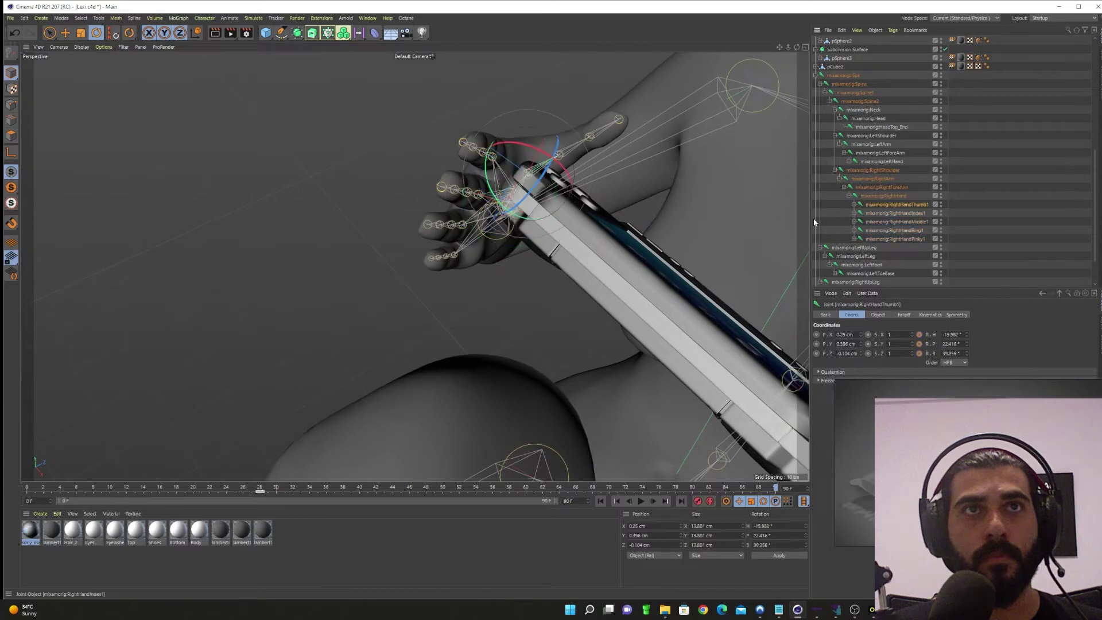
left_click_drag(598, 252, 601, 261, "alt")
left_click(854, 205)
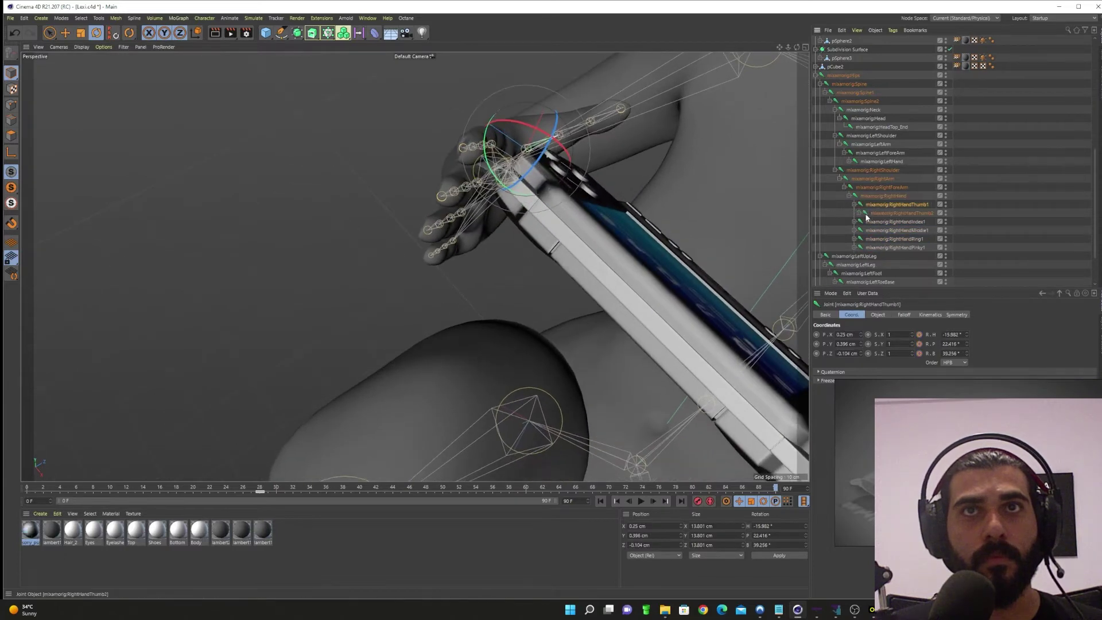
left_click(860, 213)
left_click(864, 222)
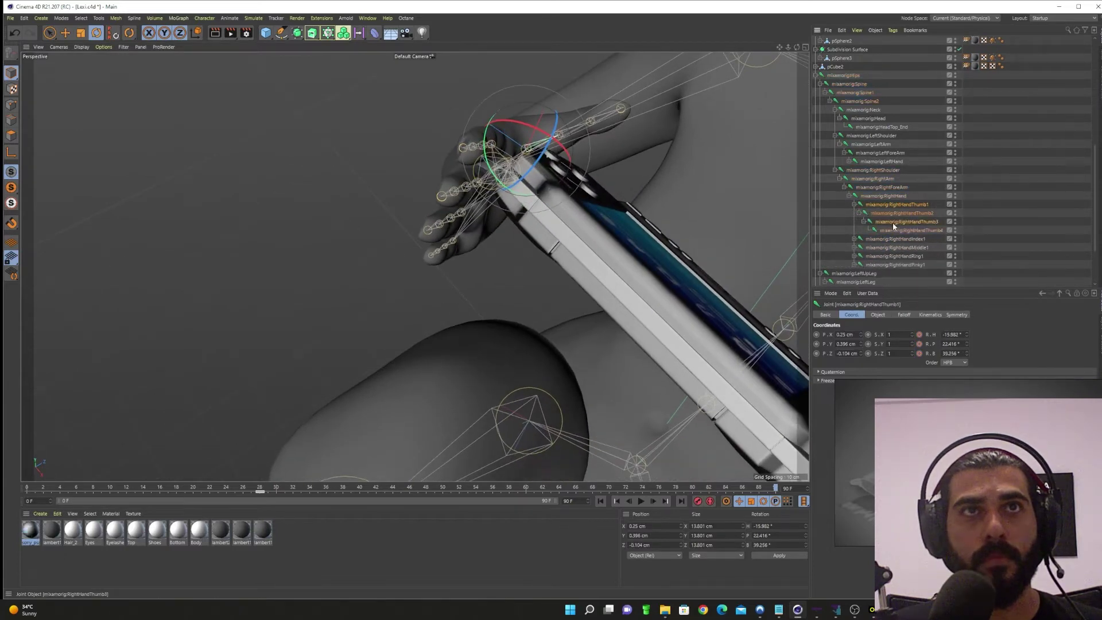
- Try to rotate the four joints from RightHandThumb1 to RightHandThumb4 together
left_click(893, 229, "shift")
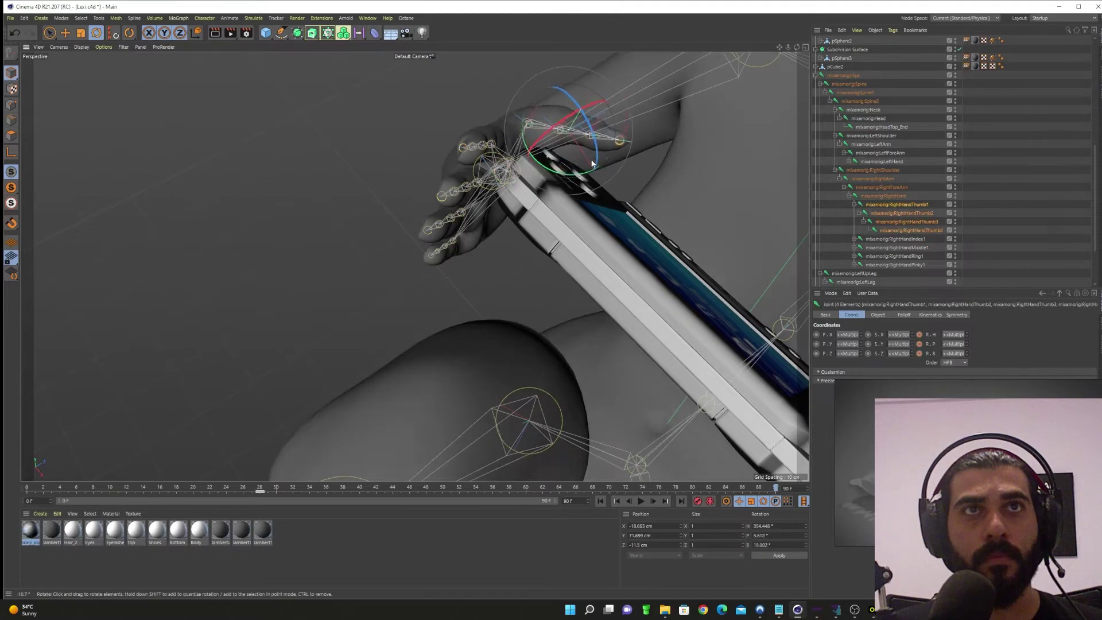
left_click_drag(594, 140, 665, 146)
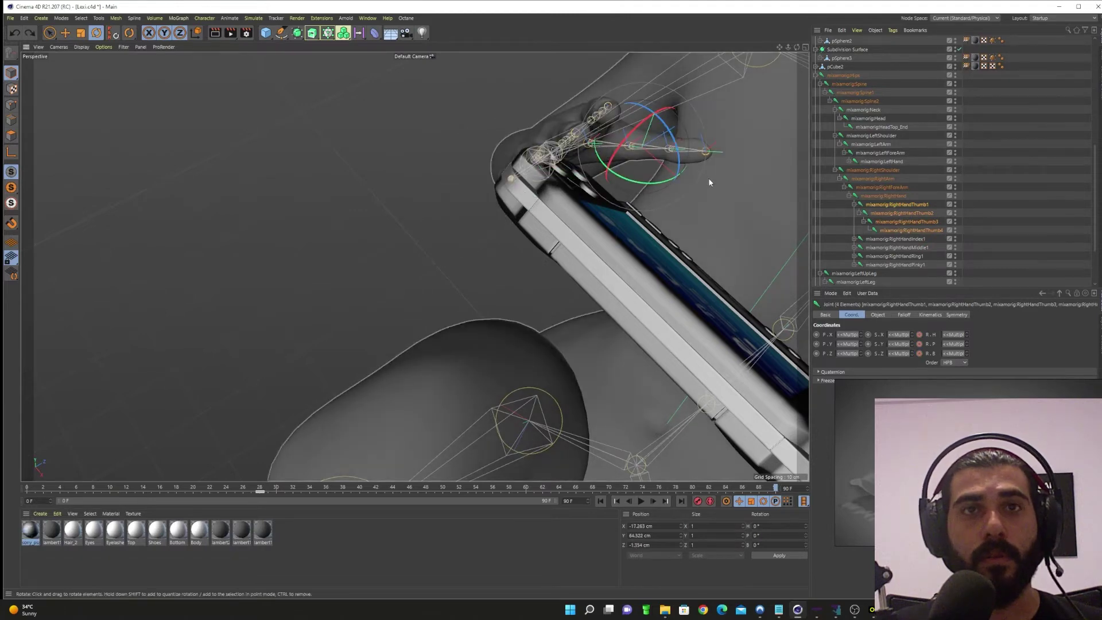
left_click_drag(401, 252, 683, 238, "alt")
middle_click_drag(582, 254, 581, 166, "alt")
right_click_drag(581, 166, 542, 182, "alt")
mouse_move(542, 182)
left_mouse_down("alt")
mouse_move(542, 170)
mouse_move(536, 198)
left_mouse_up("alt")
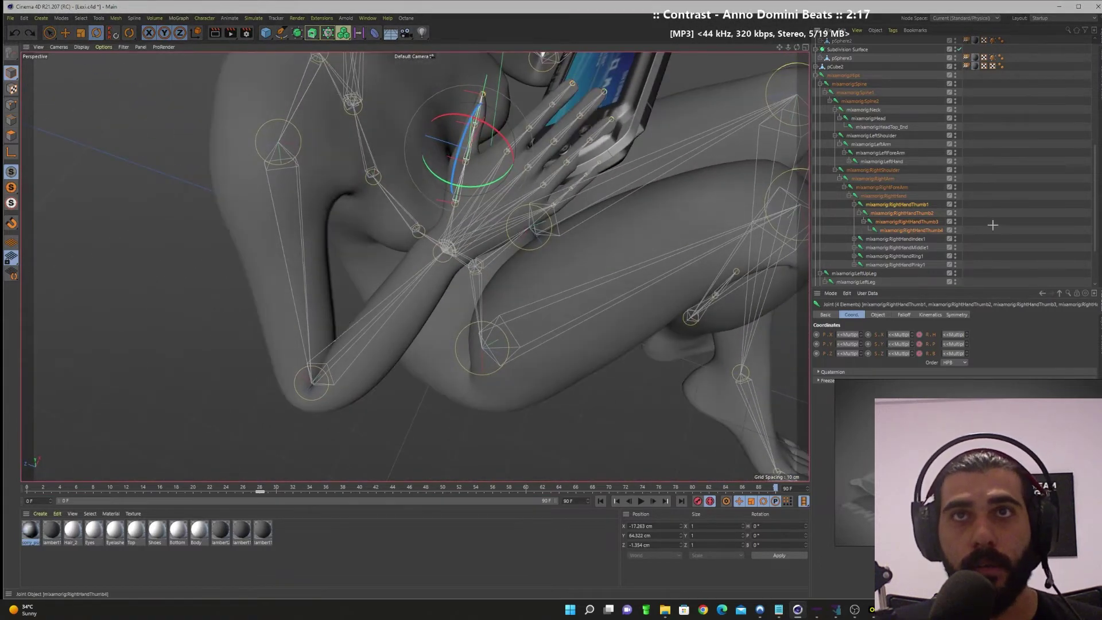
- Rotate the RightForeArm joint to about -17.6° heading, 11.6° pitch and 132.1° bank
left_click(880, 205)
left_click(870, 196)
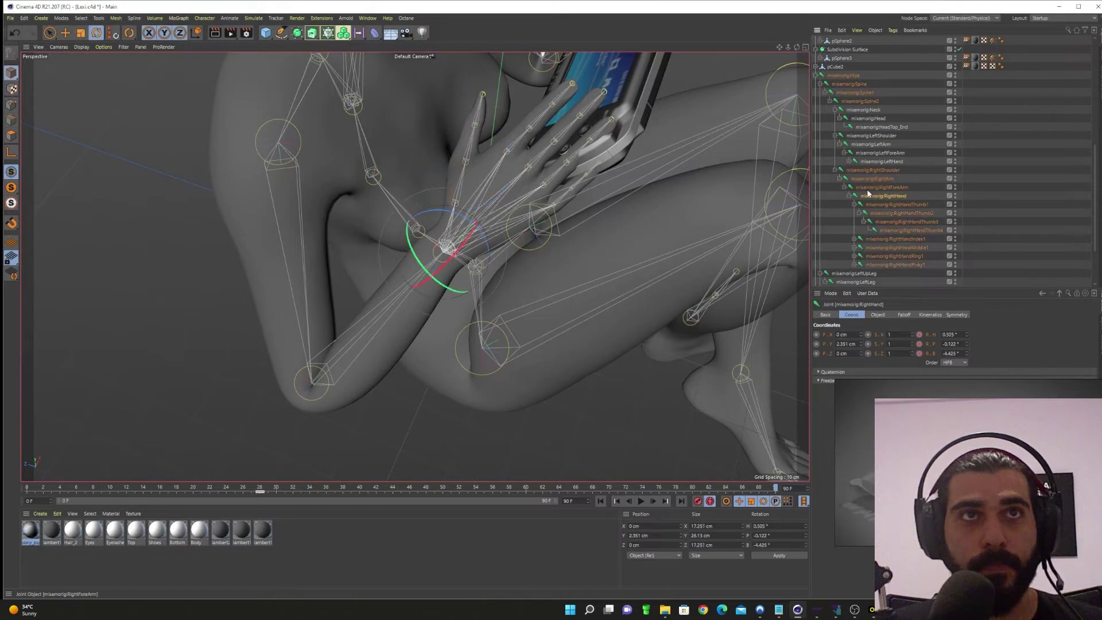
left_click(868, 191)
left_click_drag(442, 263, 467, 398, "alt")
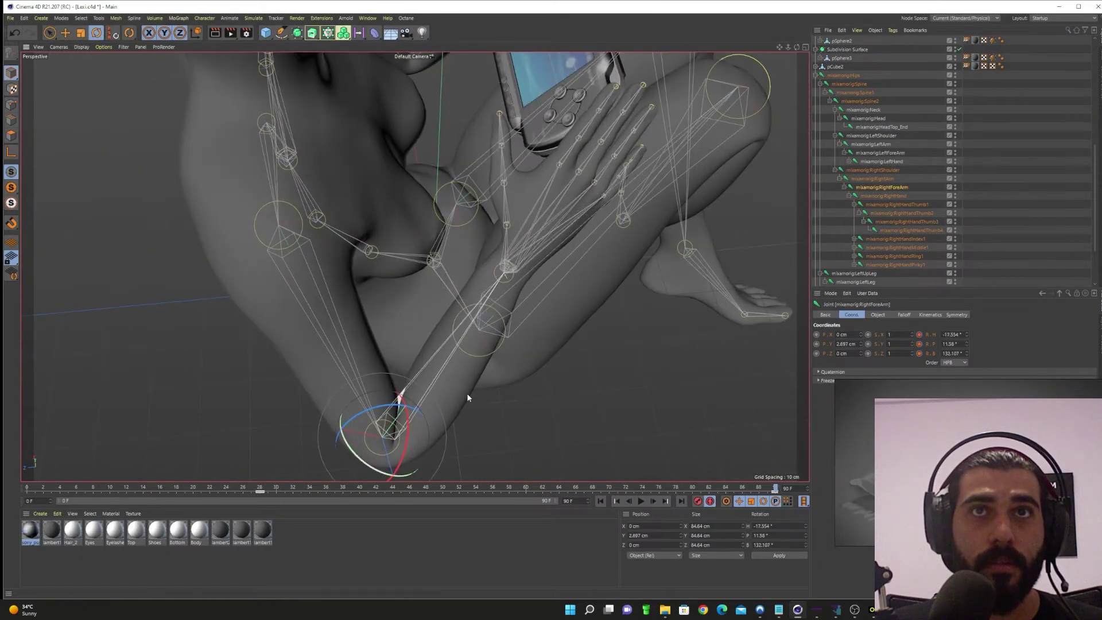
- Rotate the RightArm joint slightly and turn the RightForeArm to about -22° heading, 14.3° pitch and 128.7° bank
left_click(872, 179)
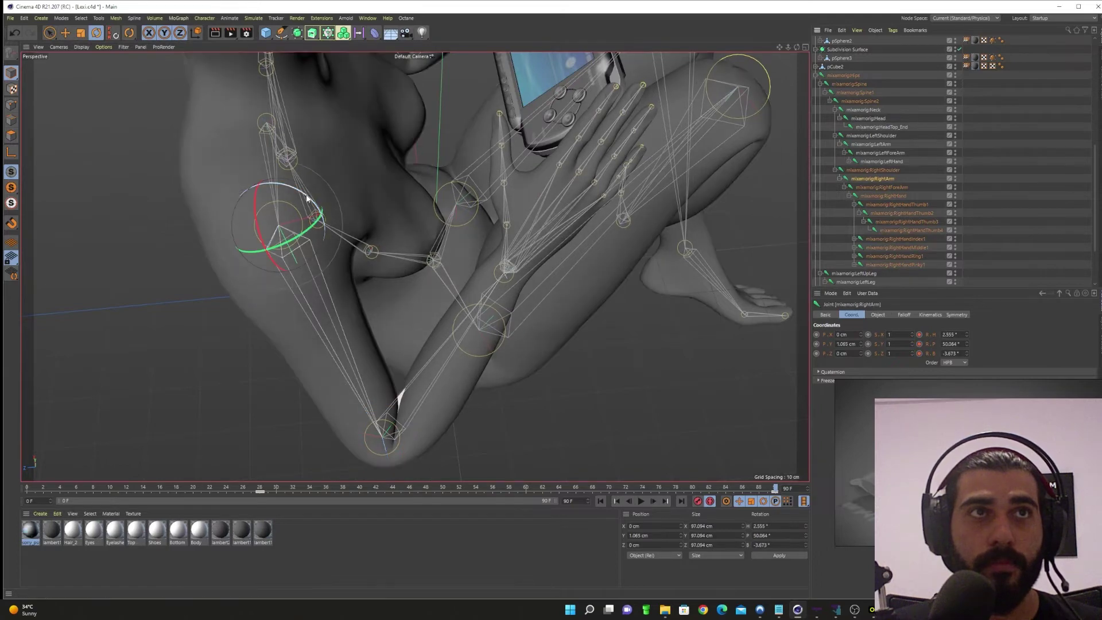
left_click_drag(312, 199, 297, 195)
left_click(875, 187)
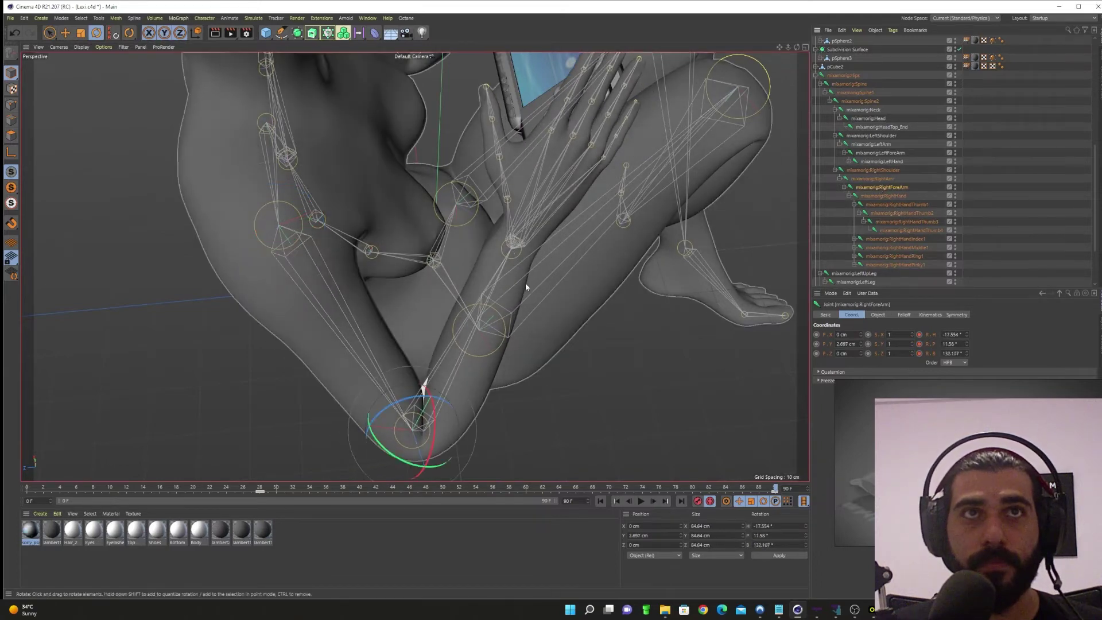
left_click_drag(410, 423, 421, 428)
middle_click_drag(550, 204, 524, 292, "alt")
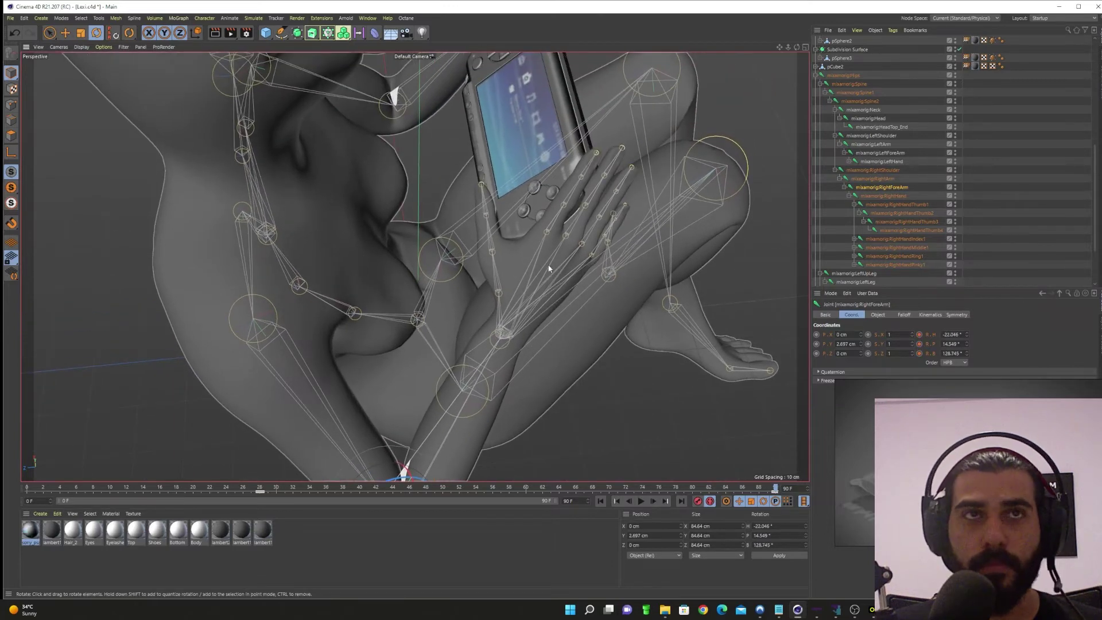
left_click_drag(549, 268, 518, 285, "alt")
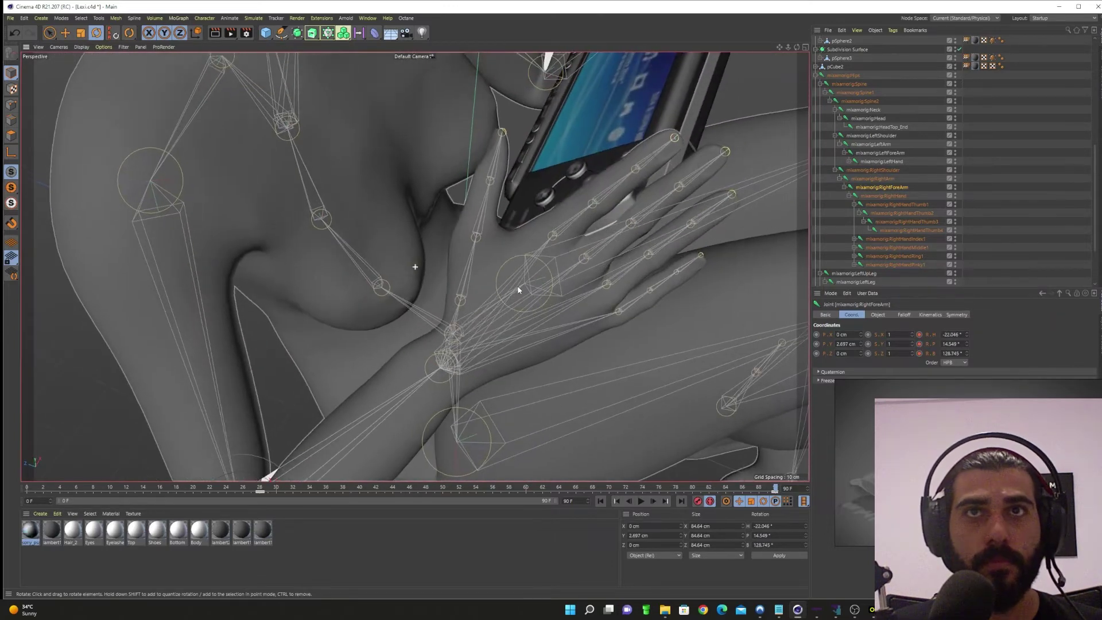
- Rotate the RightHand joint around the console's edge, to about 19.5° heading and -3.1° pitch
left_click(881, 197)
left_click_drag(652, 255, 574, 269, "alt")
left_click_drag(431, 298, 504, 325)
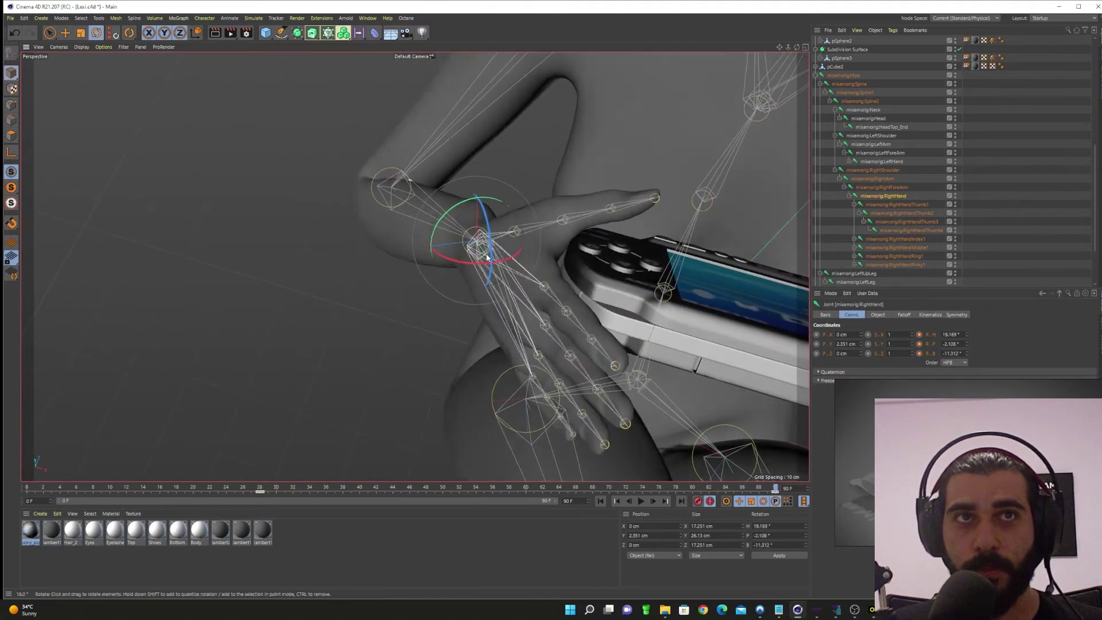
left_click_drag(487, 257, 485, 255)
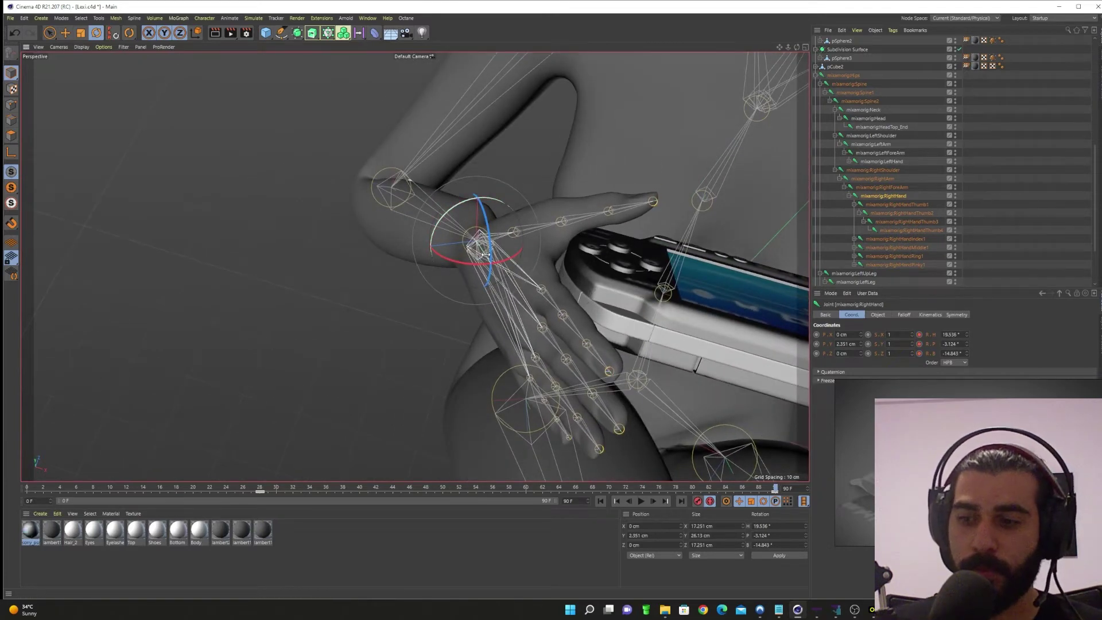
left_click_drag(647, 278, 488, 419, "alt")
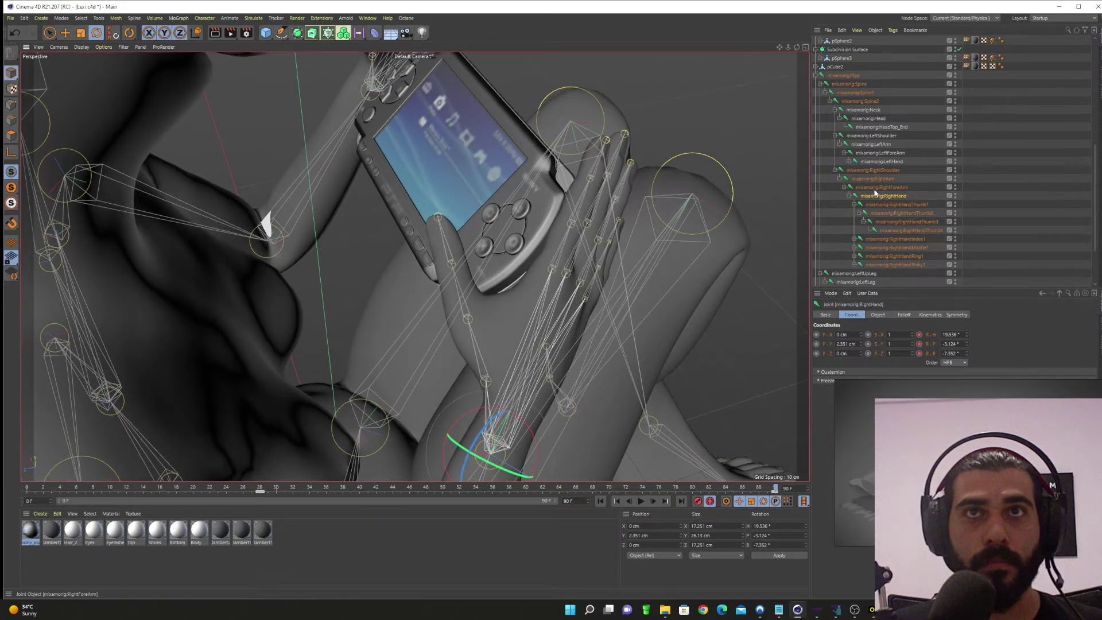
- Bend the right thumb's first three joints over the console's buttons, with RightHandThumb1 at about -12.3° heading, 22.8° pitch and 25.4° bank
left_click(857, 206)
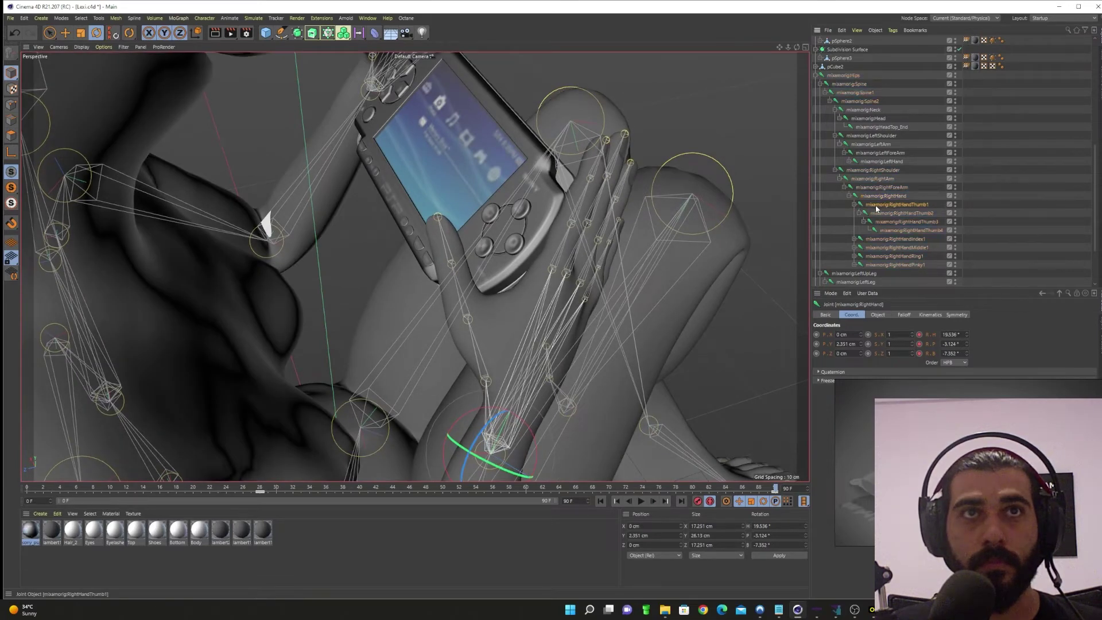
left_click_drag(476, 357, 523, 371)
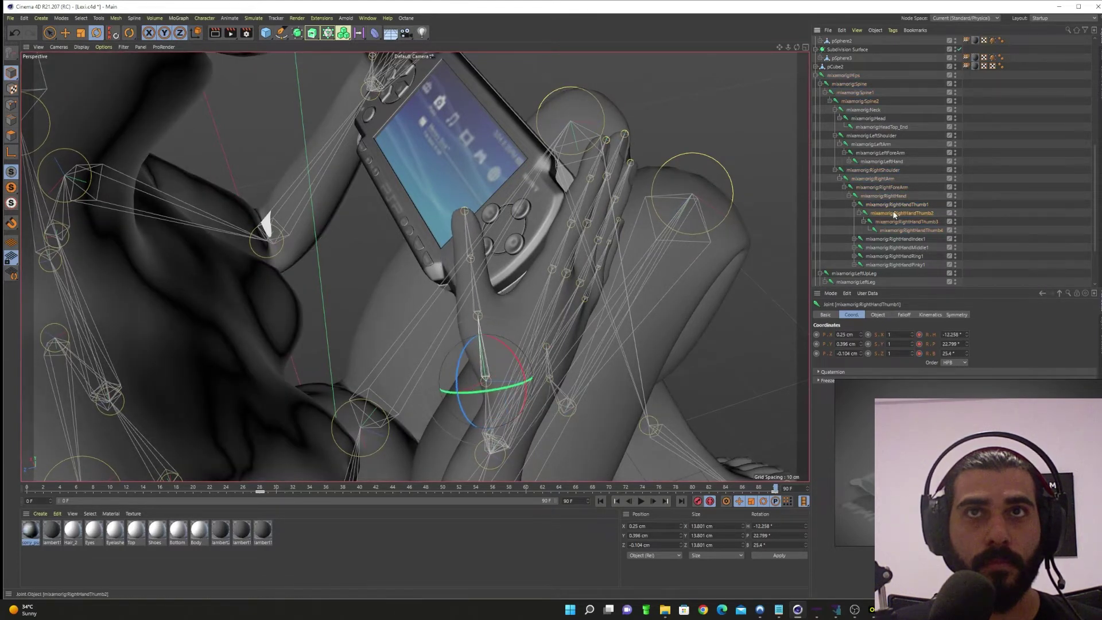
left_click(893, 215)
mouse_move(447, 299)
left_mouse_down()
mouse_move(450, 287)
mouse_move(439, 283)
left_mouse_up()
left_click(877, 222)
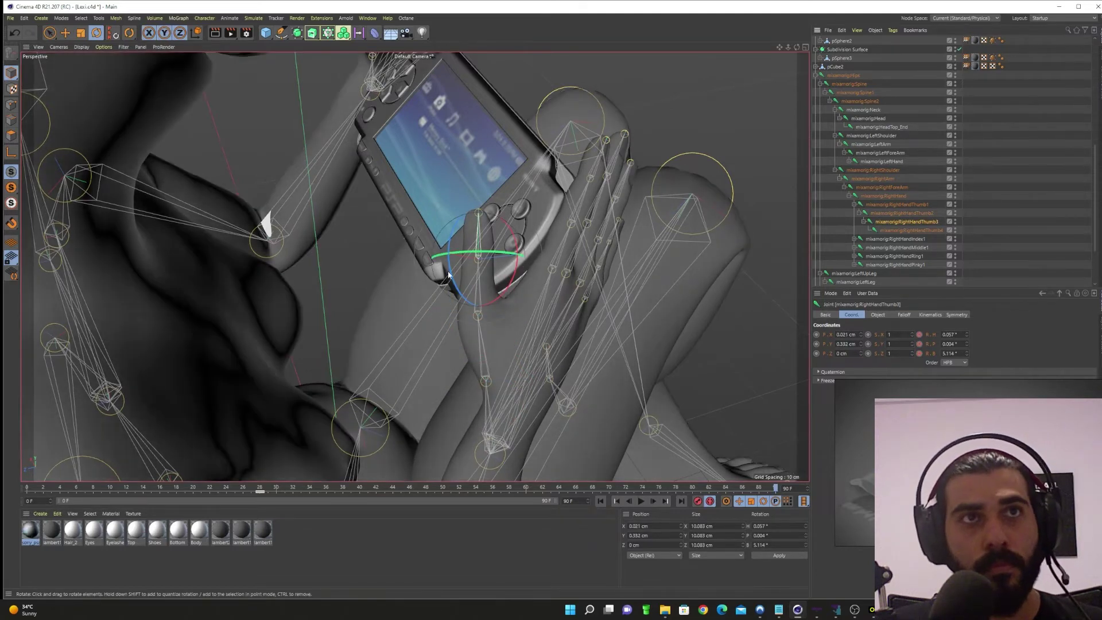
left_click_drag(447, 276, 321, 223)
- Bend the right index finger's first three joints toward the console, with RightHandIndex2 at about 22.9° pitch
left_click(895, 205)
left_click_drag(731, 247, 652, 308, "alt")
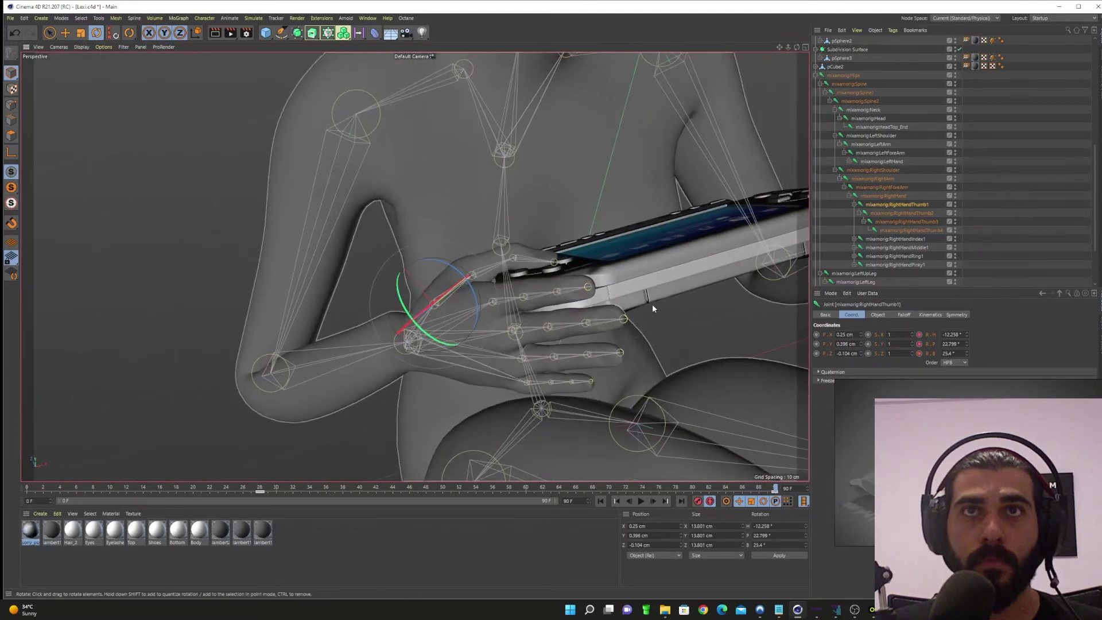
left_click(903, 241)
left_click_drag(496, 321, 553, 294)
left_click(855, 239)
left_click(900, 248)
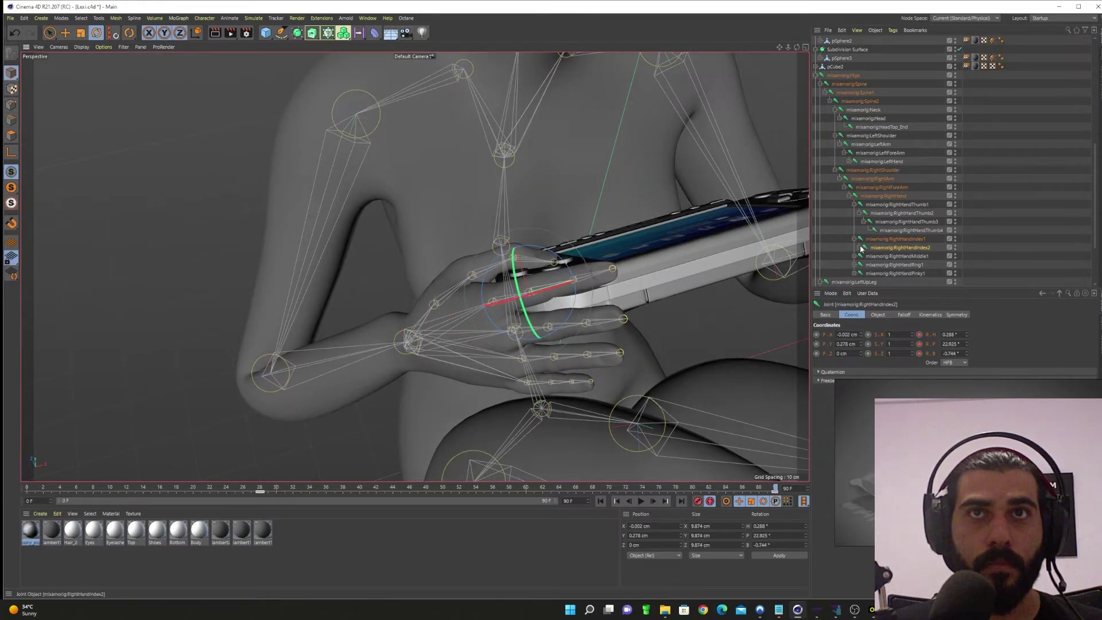
left_click(861, 248)
left_click(882, 256)
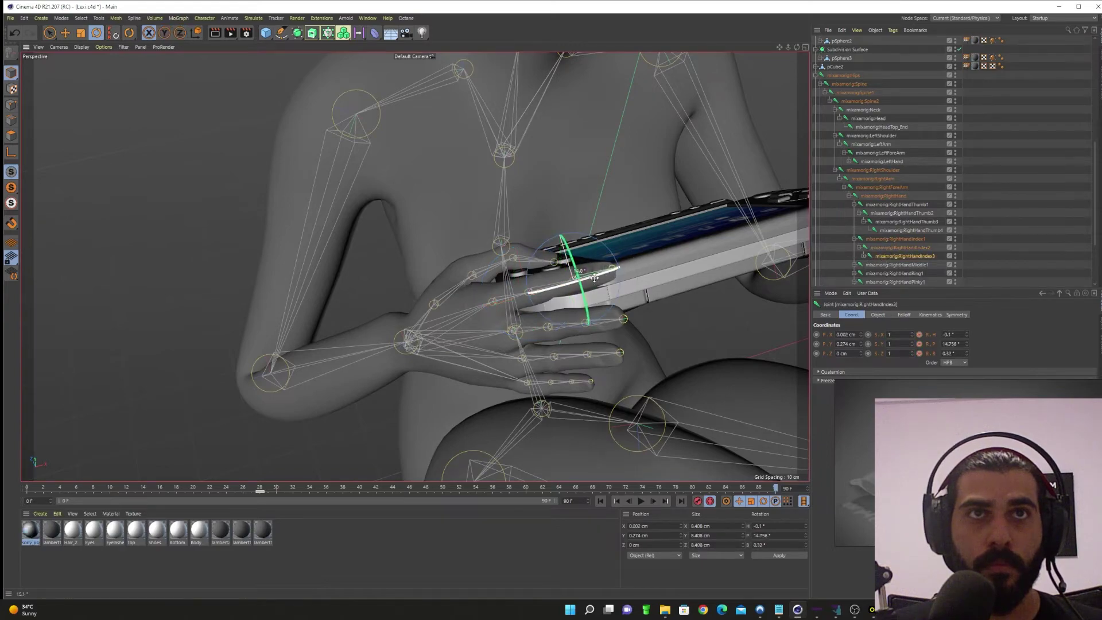
left_click_drag(588, 322, 656, 291, "alt")
middle_click_drag(559, 344, 536, 283, "alt")
- Expand the right middle finger's joint hierarchy down to RightHandMiddle4
left_click(854, 264)
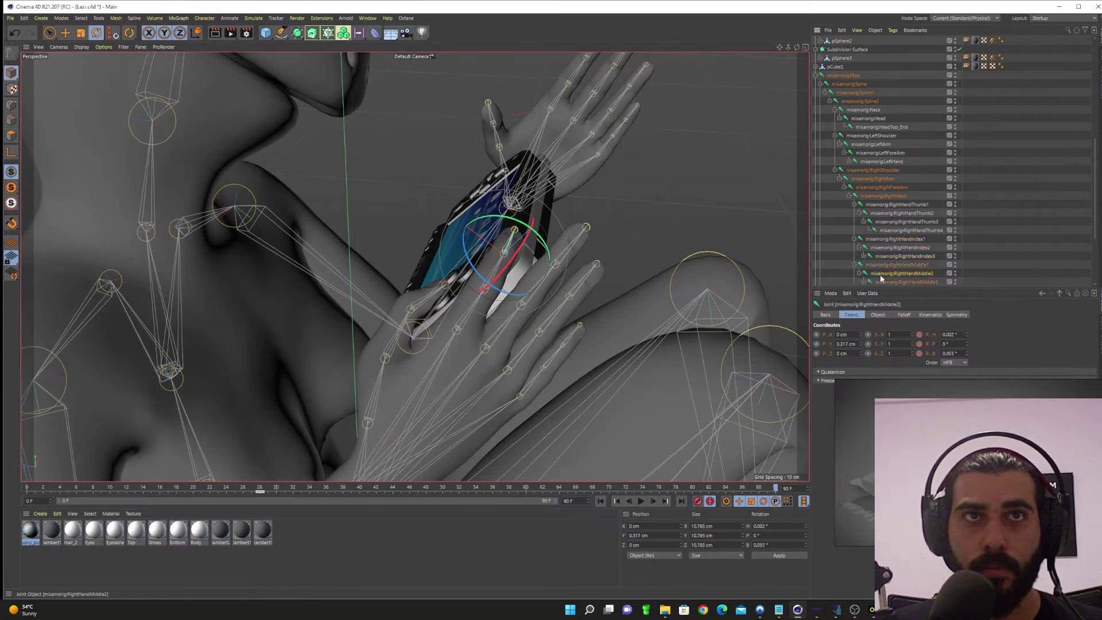
left_click(881, 280)
scroll(886, 252, "down", 2)
left_click(899, 214)
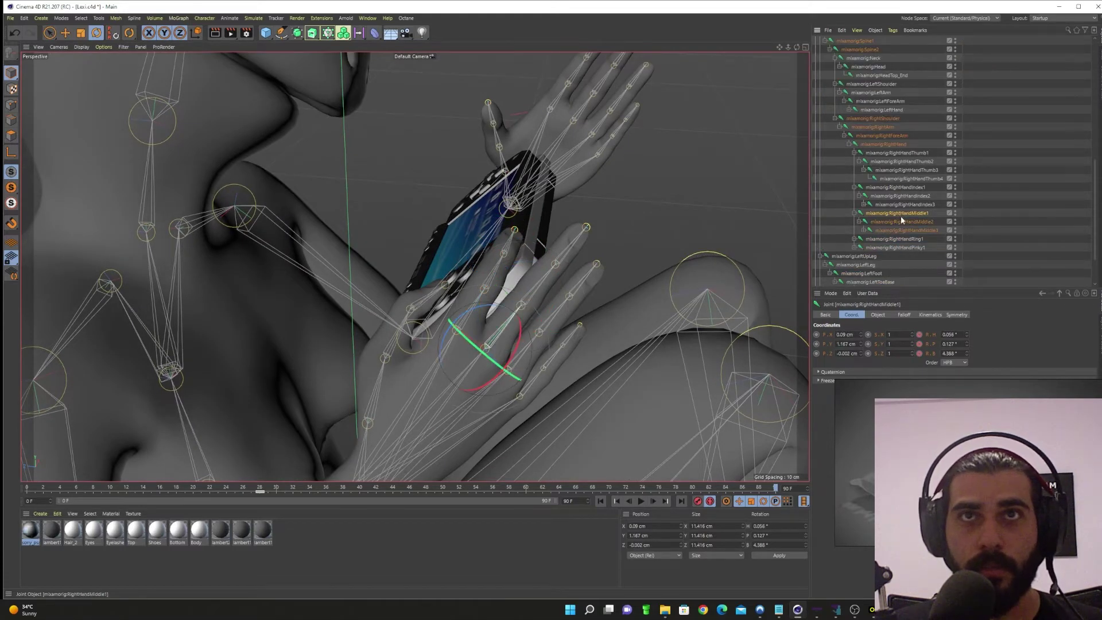
left_click(901, 221, "ctrl")
left_click(886, 239)
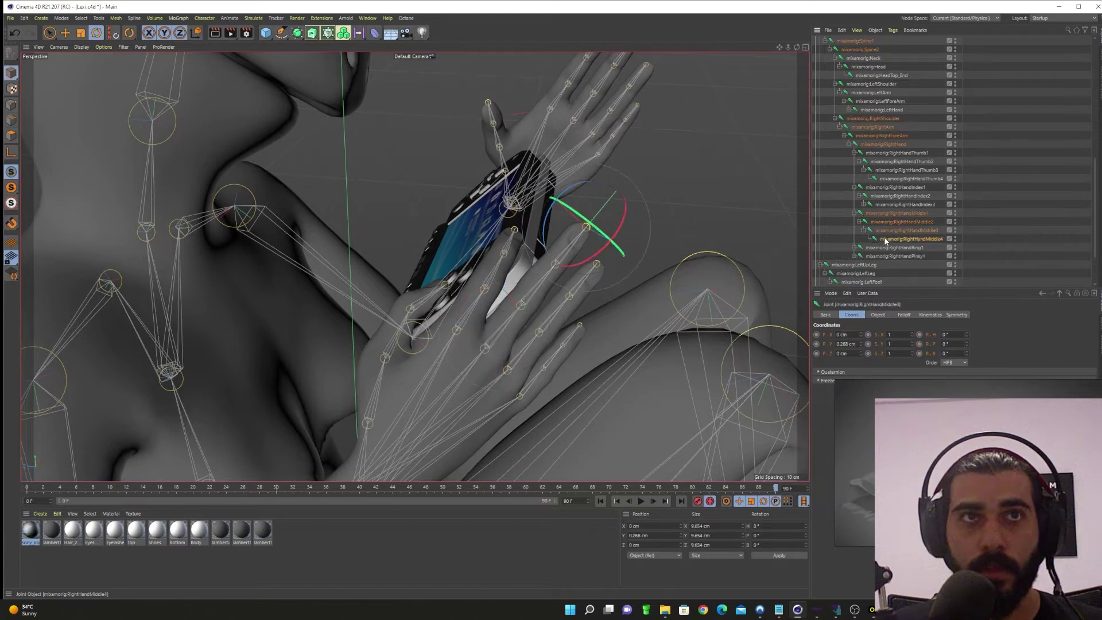
- Select RightHandMiddle1 through RightHandMiddle4 together for a joint rotation of the middle finger
key("ctrl+z")
key("ctrl+z")
key("ctrl+z")
key("ctrl+z")
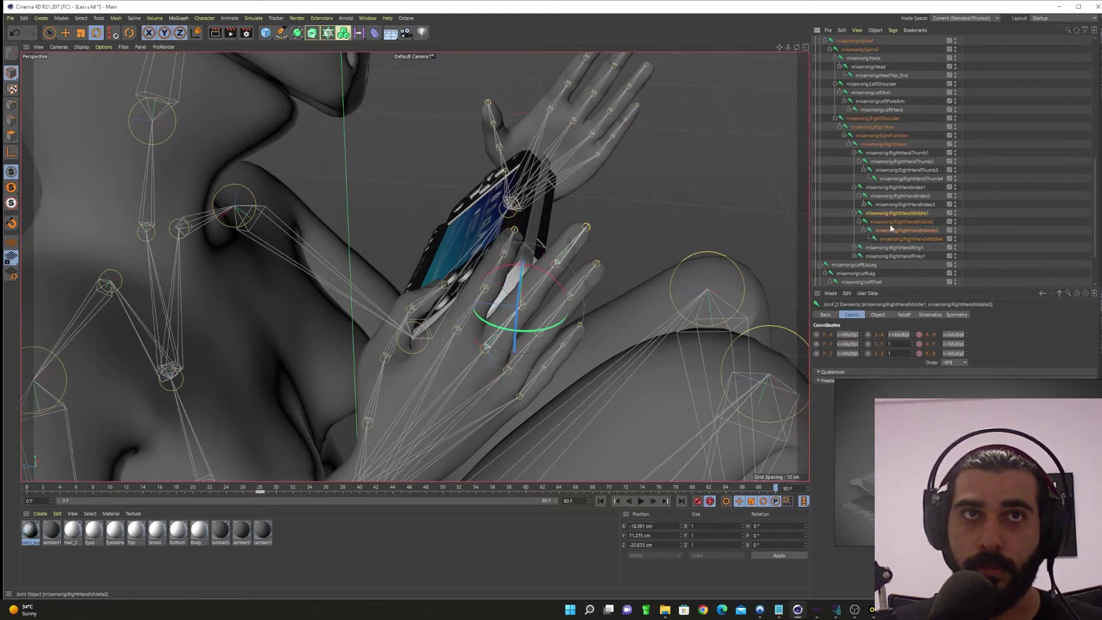
left_click(891, 230, "ctrl")
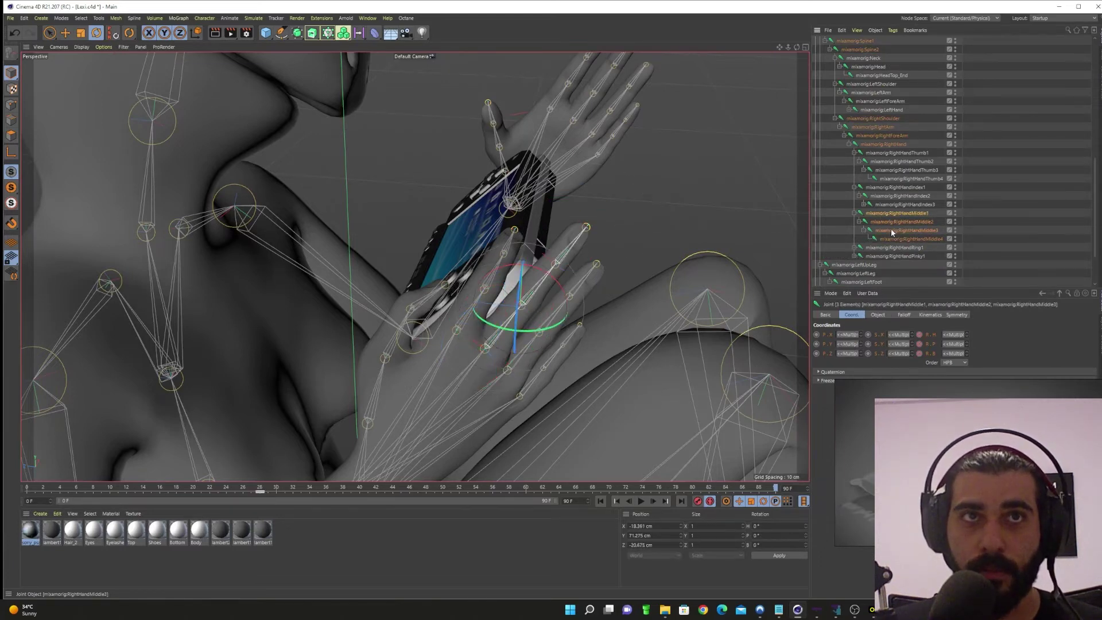
left_click_drag(545, 321, 500, 327, "alt")
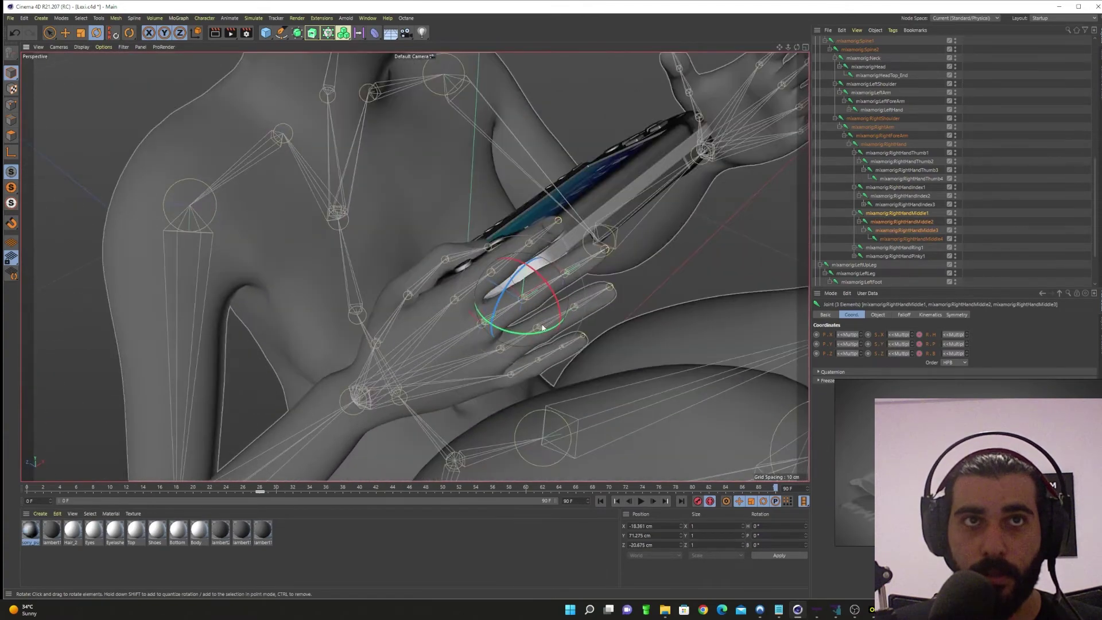
left_click(907, 238, "ctrl")
left_click_drag(568, 310, 517, 301, "alt")
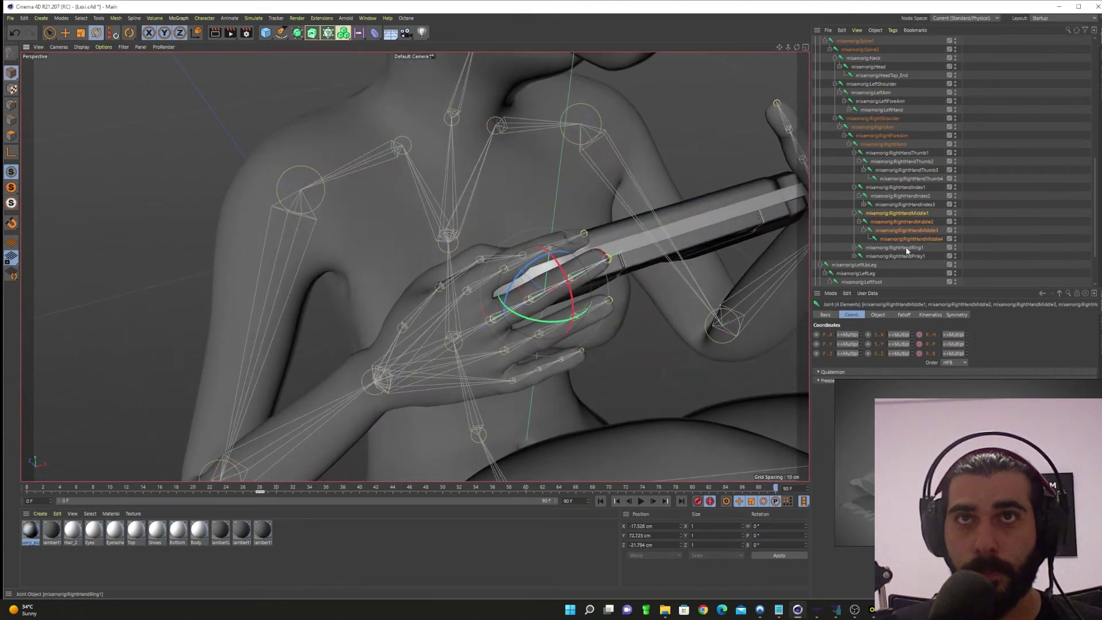
left_click(900, 216, "ctrl")
left_click_drag(988, 212, 896, 239)
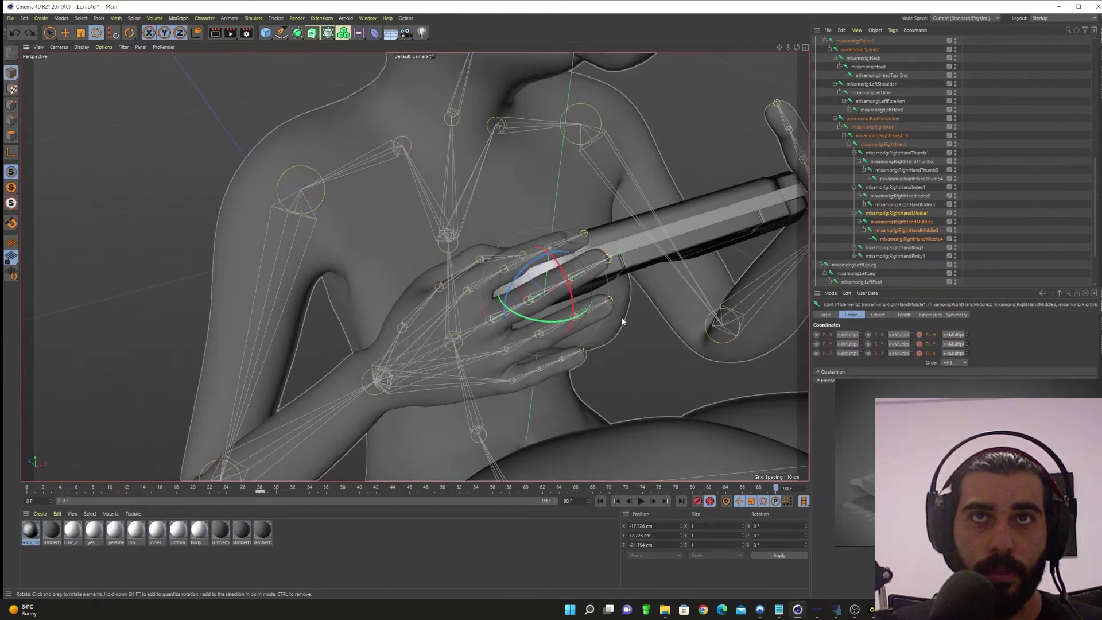
left_click_drag(621, 317, 464, 250, "alt")
scroll(538, 279, "up", 4)
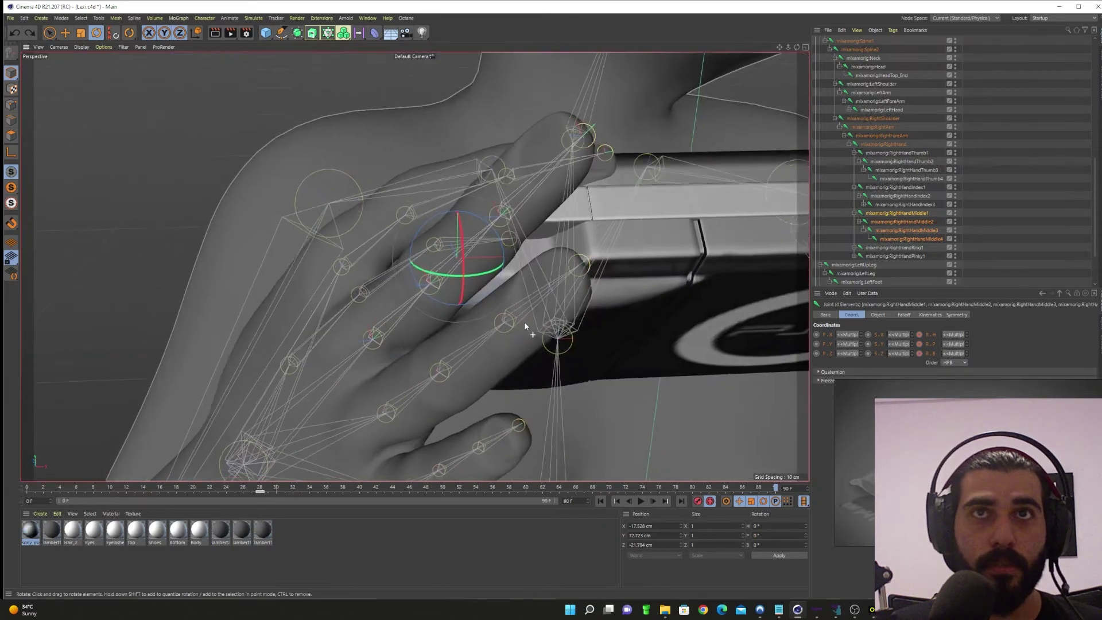
- Try to bend the right middle finger by rotating all four of its joints at once
left_click(924, 222)
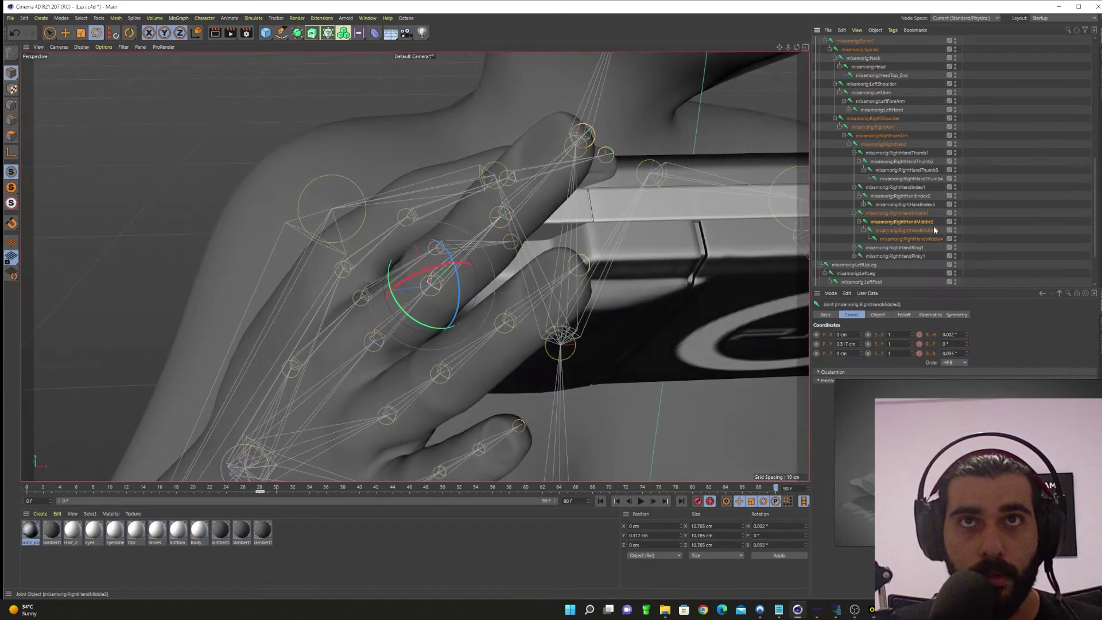
left_click(913, 212)
left_click(841, 30)
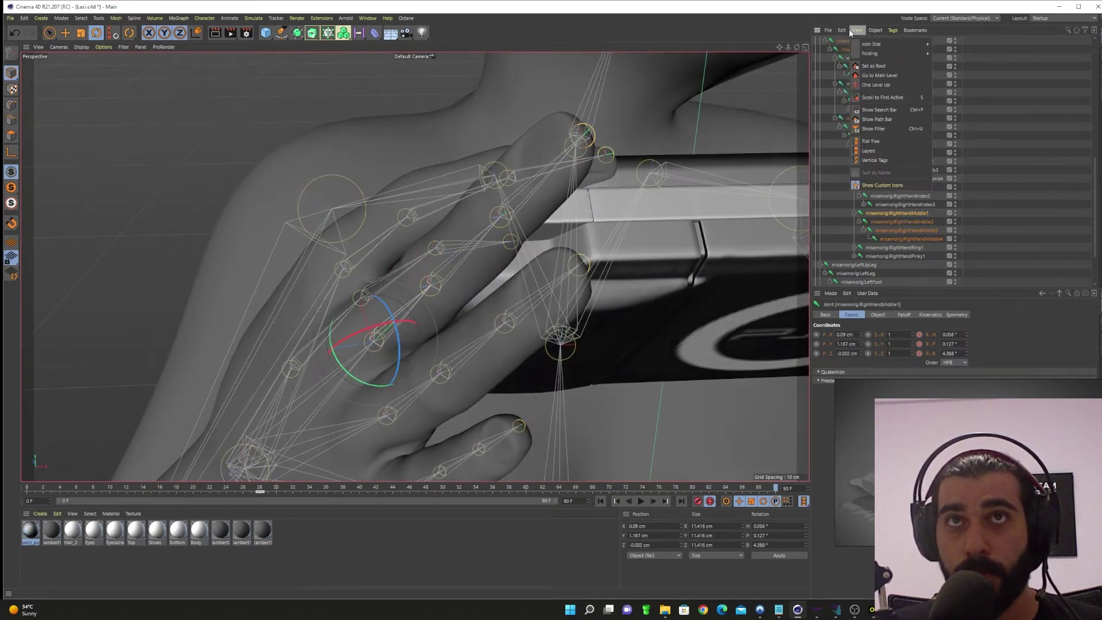
left_click(872, 126)
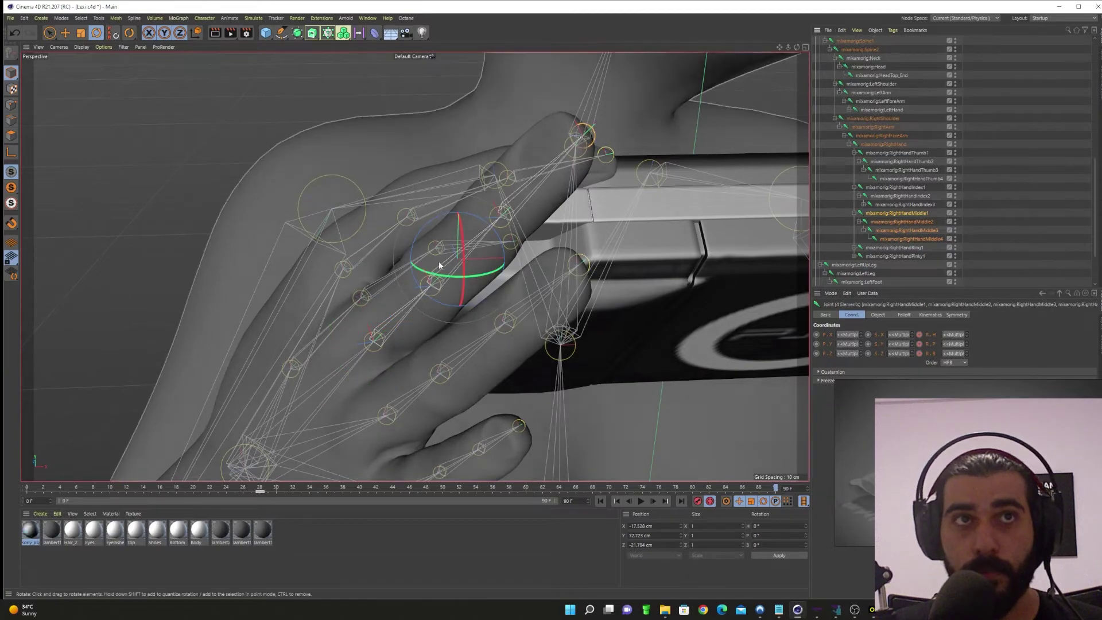
left_click_drag(439, 260, 465, 273)
key("ctrl+z")
- Bend the right middle finger onto the console, with RightHandMiddle2 at about 24.3° pitch and RightHandMiddle3 at about 46.8° pitch
left_click(988, 224)
left_click(905, 214)
left_click_drag(581, 322, 622, 314, "alt")
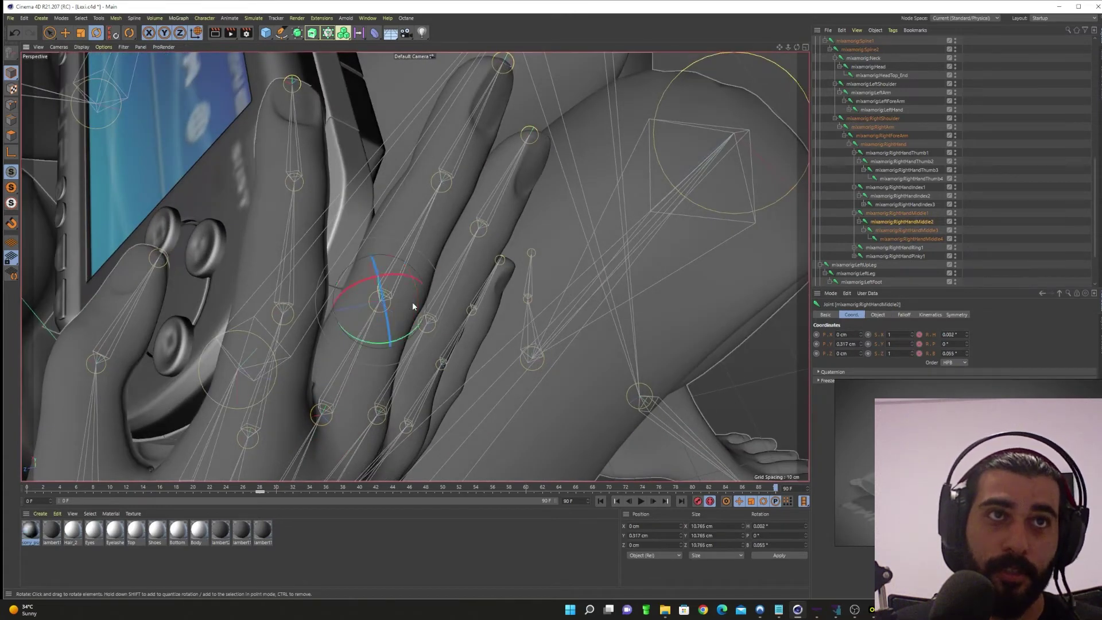
left_click_drag(415, 309, 412, 290)
left_click_drag(347, 287, 853, 247, "alt")
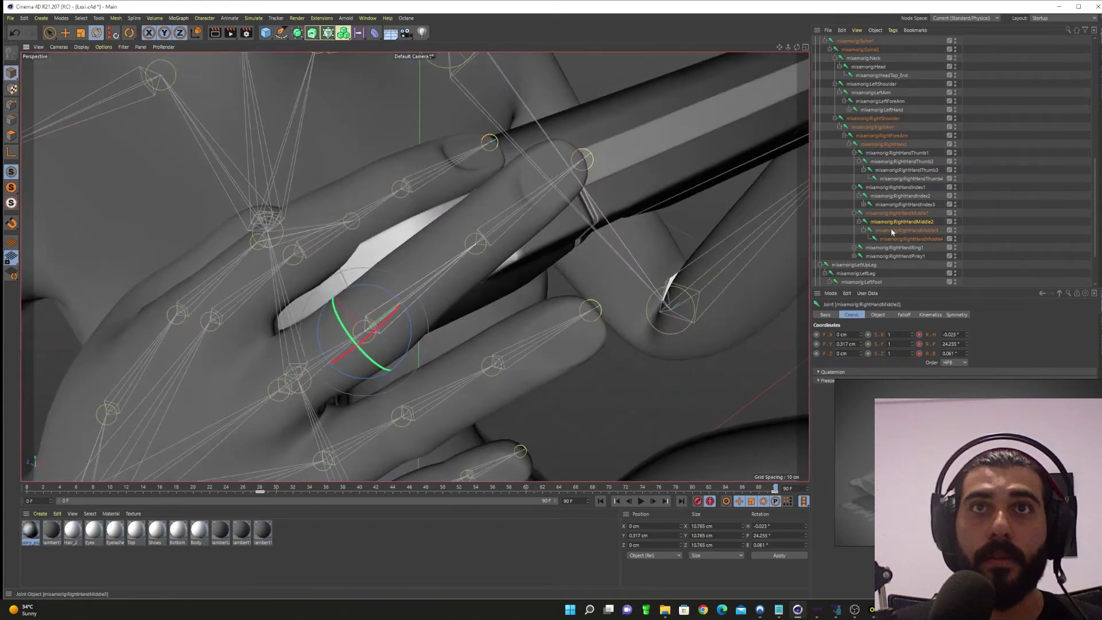
left_click_drag(485, 242, 525, 283)
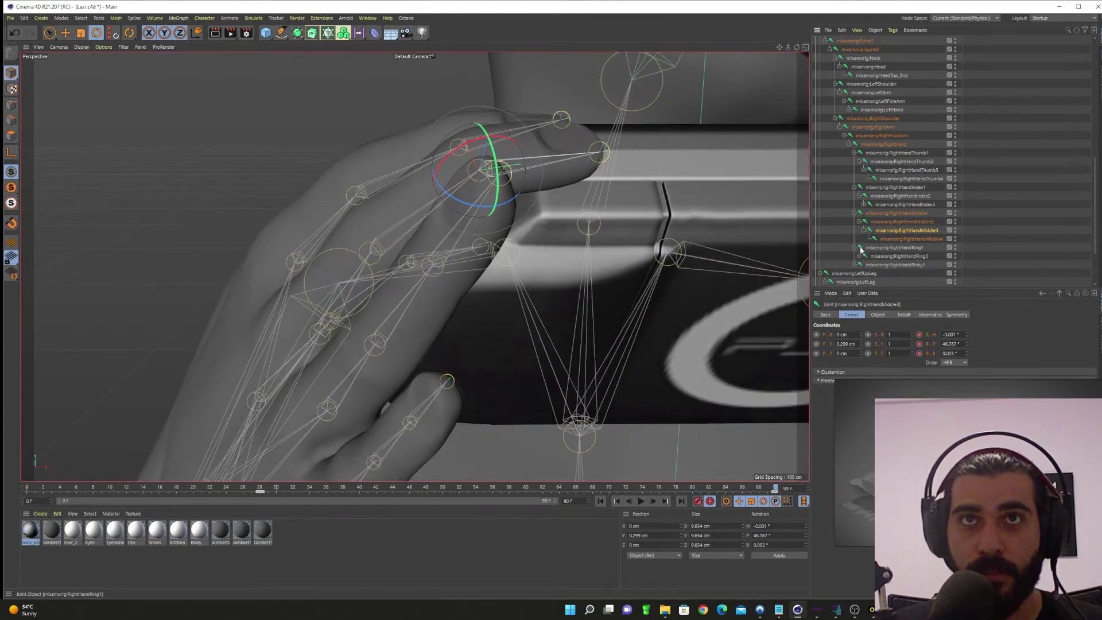
- Rotate RightHandRing1 to about 13.3° pitch and RightHandRing2 to about 42.3° heading, 36.2° pitch and -30.3° bank
middle_click_drag(473, 292, 468, 240, "alt")
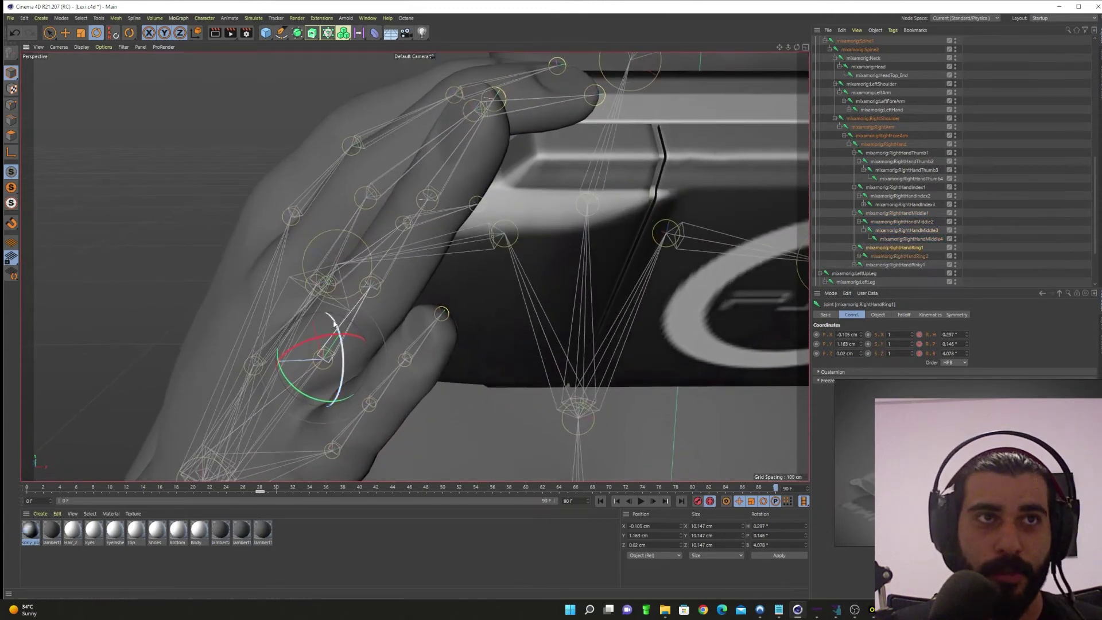
left_click_drag(310, 342, 322, 338)
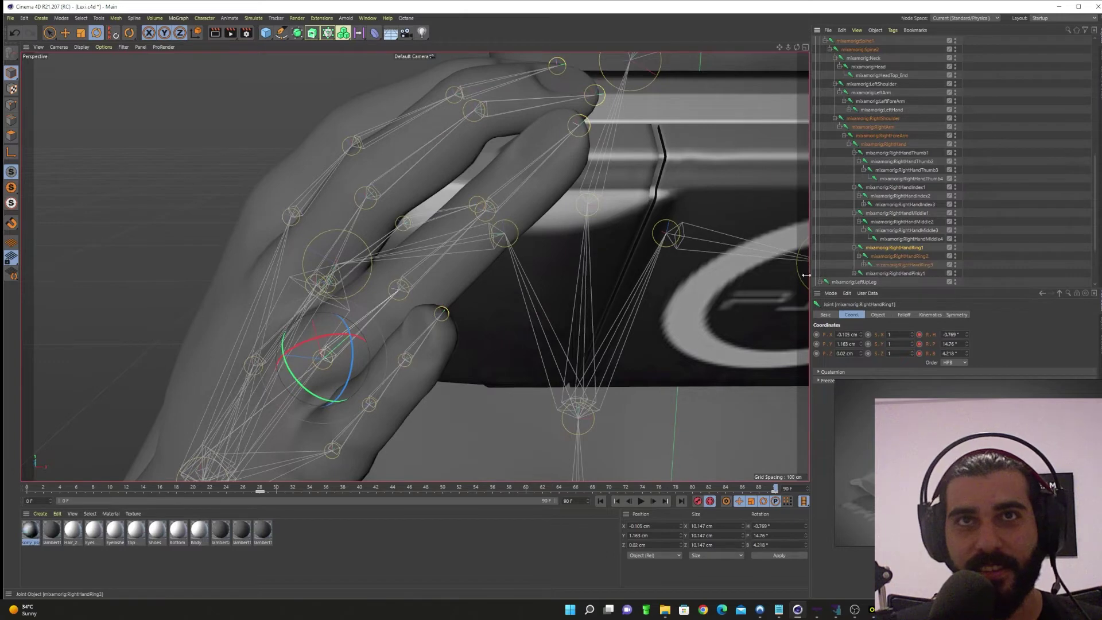
left_click(427, 266)
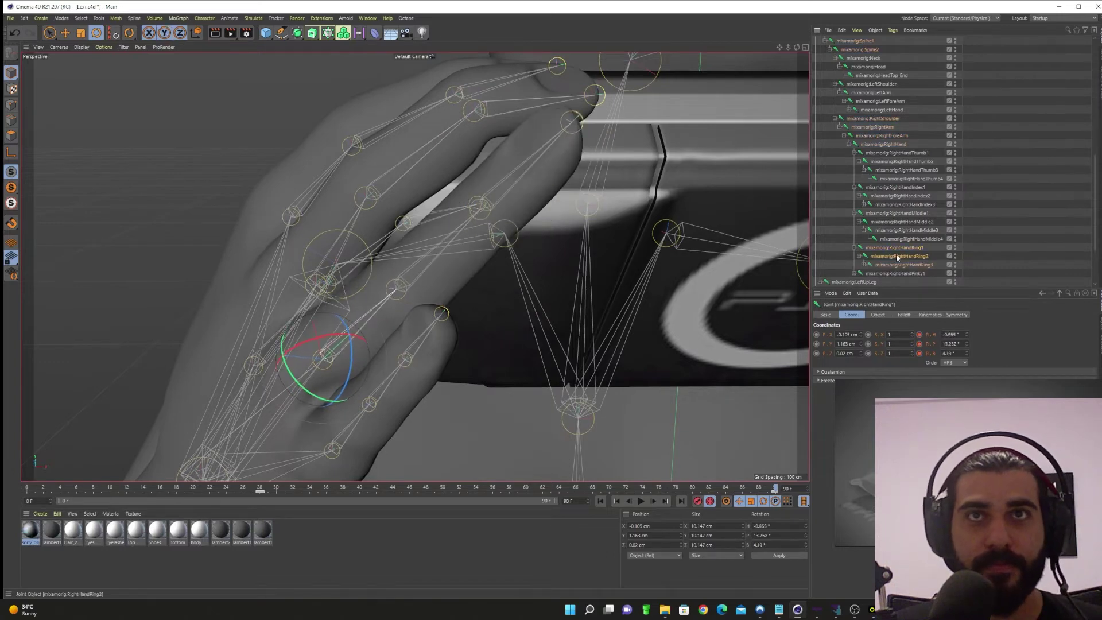
left_click_drag(426, 267, 351, 277)
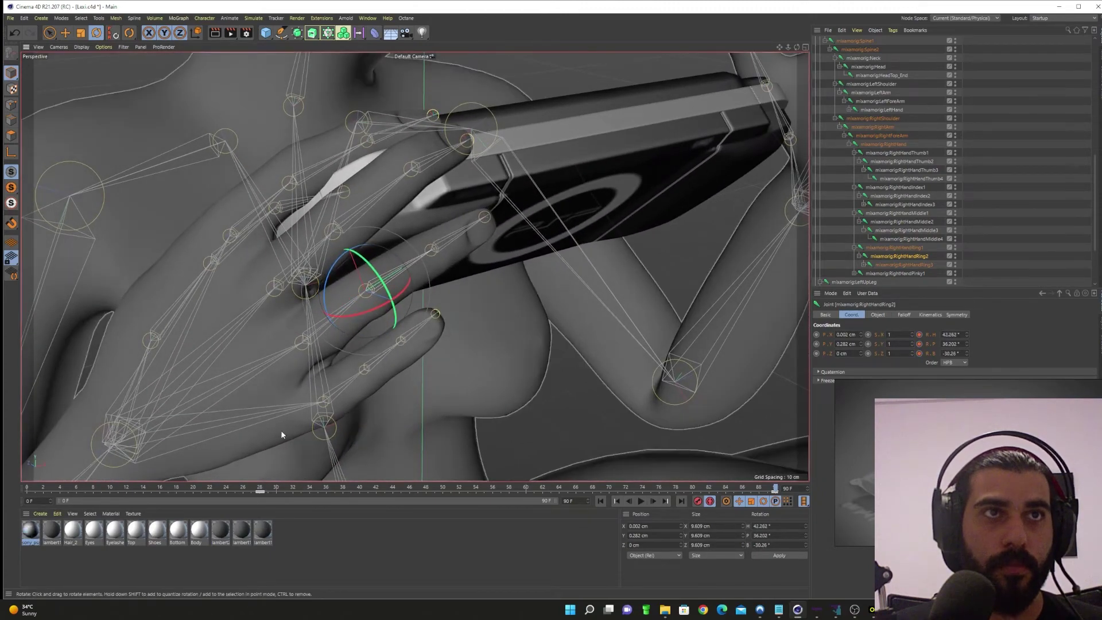
left_click_drag(280, 430, 677, 255, "alt")
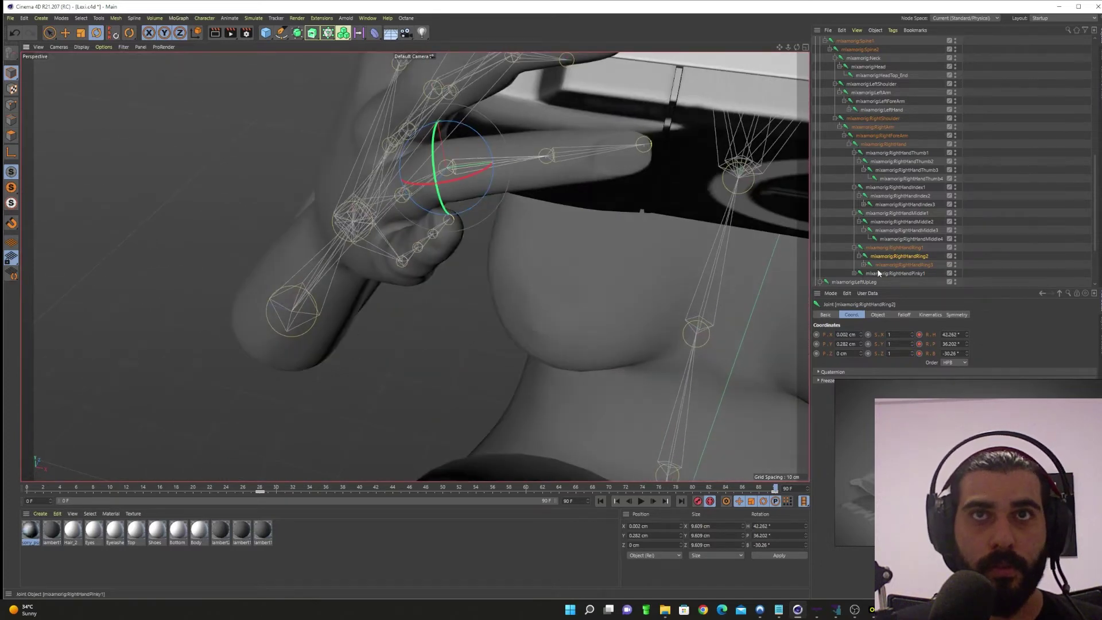
- Reposition the RightHandPinky1 joint and turn it toward the console's back, to about 21.7° heading and 37.7° pitch
left_click(856, 273)
key("e")
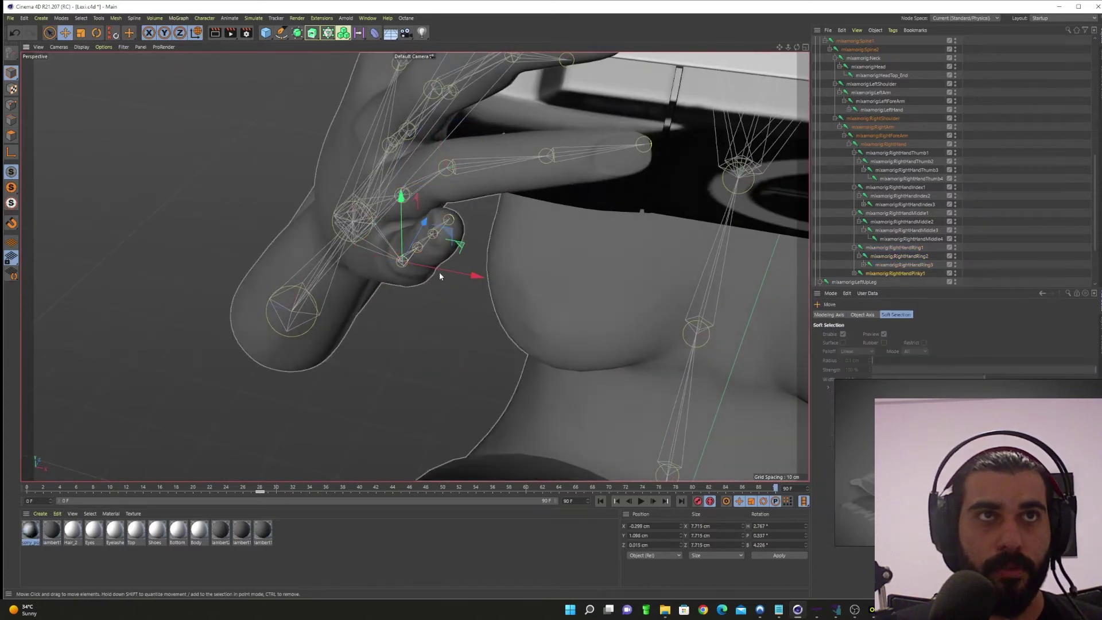
left_click_drag(424, 223, 436, 201)
left_click_drag(404, 261, 379, 222, "alt")
left_click_drag(466, 264, 402, 261)
key("r")
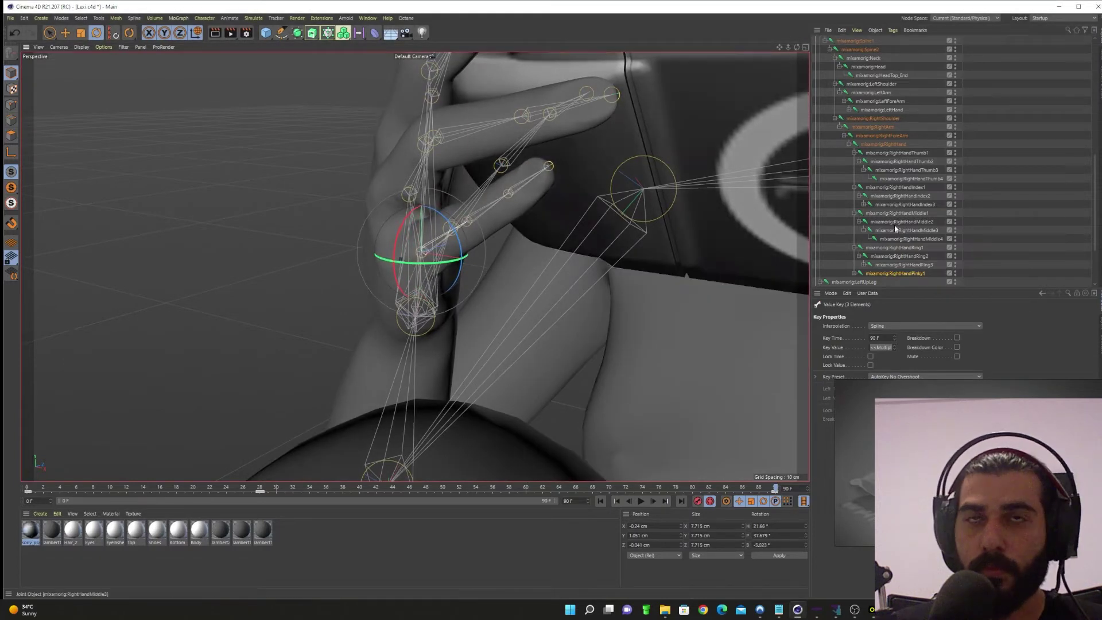
- Bend the RightHandPinky2 joint to about 1° heading, 21.8° pitch and 6.7° bank
left_click(881, 280)
left_click(876, 280)
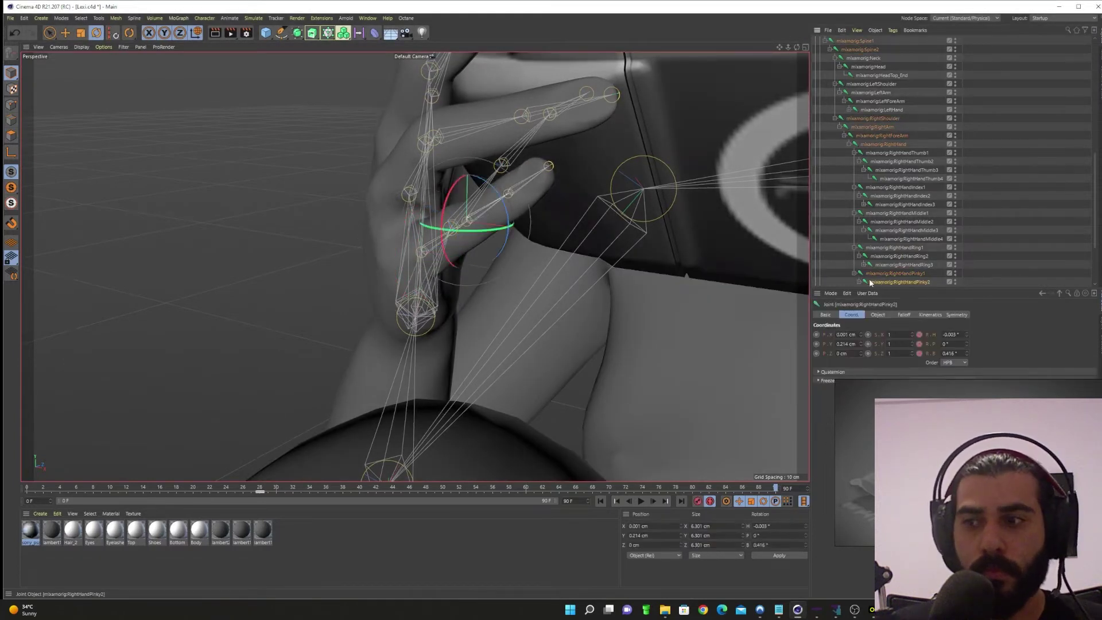
scroll(475, 239, "up", 5)
left_click_drag(475, 213, 497, 205)
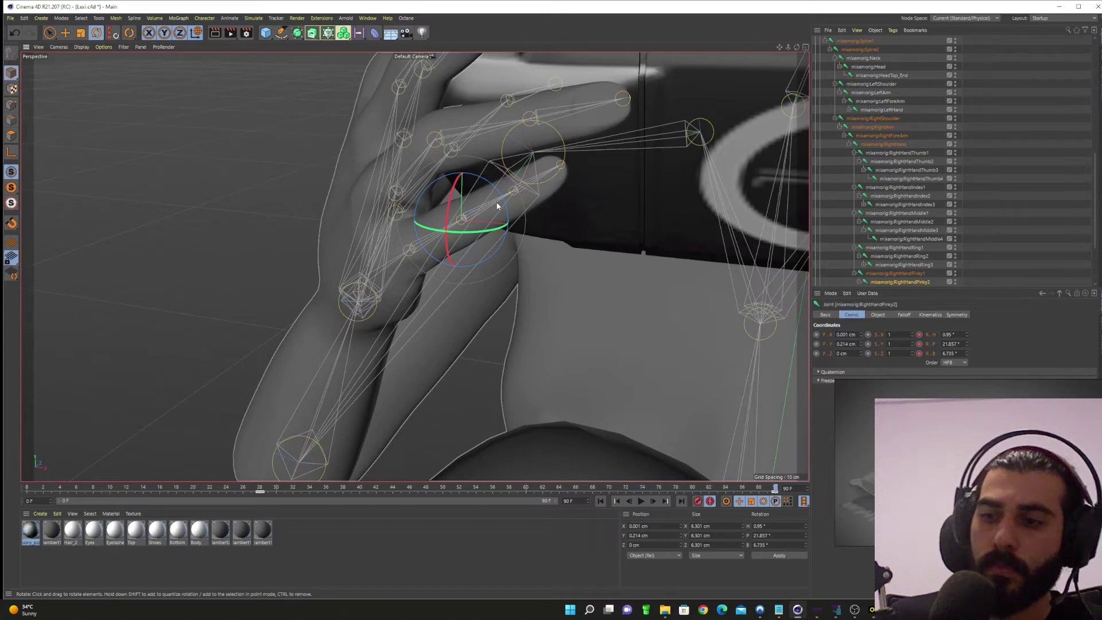
scroll(510, 192, "down", 8)
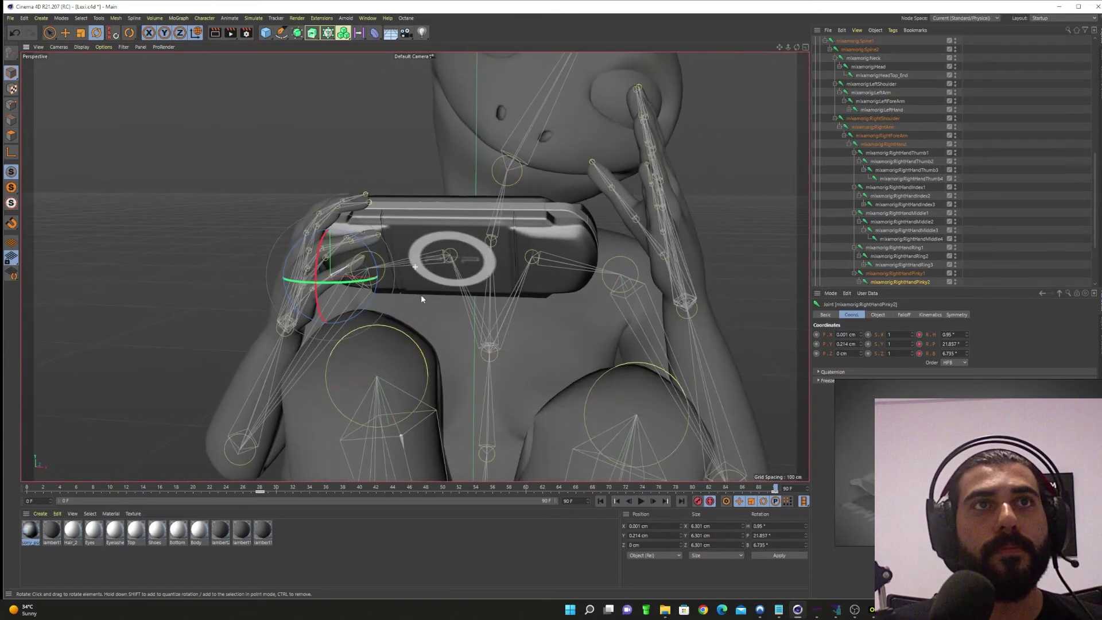
- Collapse the RightHand joint's finger hierarchy in preparation for posing the left hand
scroll(424, 299, "up", 8)
left_click(536, 325)
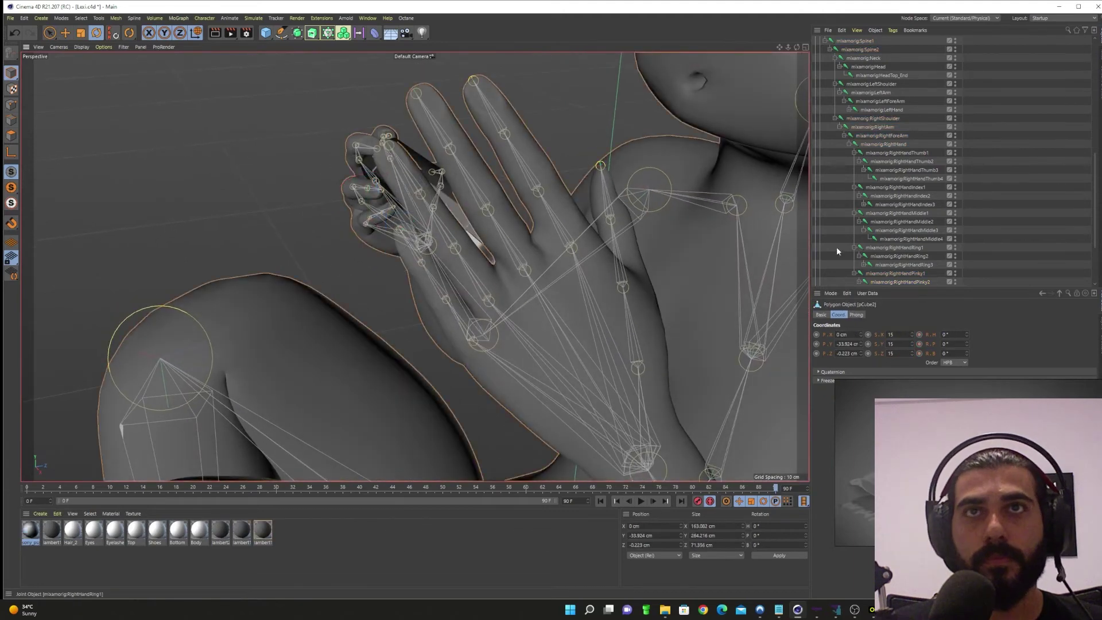
left_click_drag(562, 295, 553, 306, "alt")
scroll(553, 306, "down", 2)
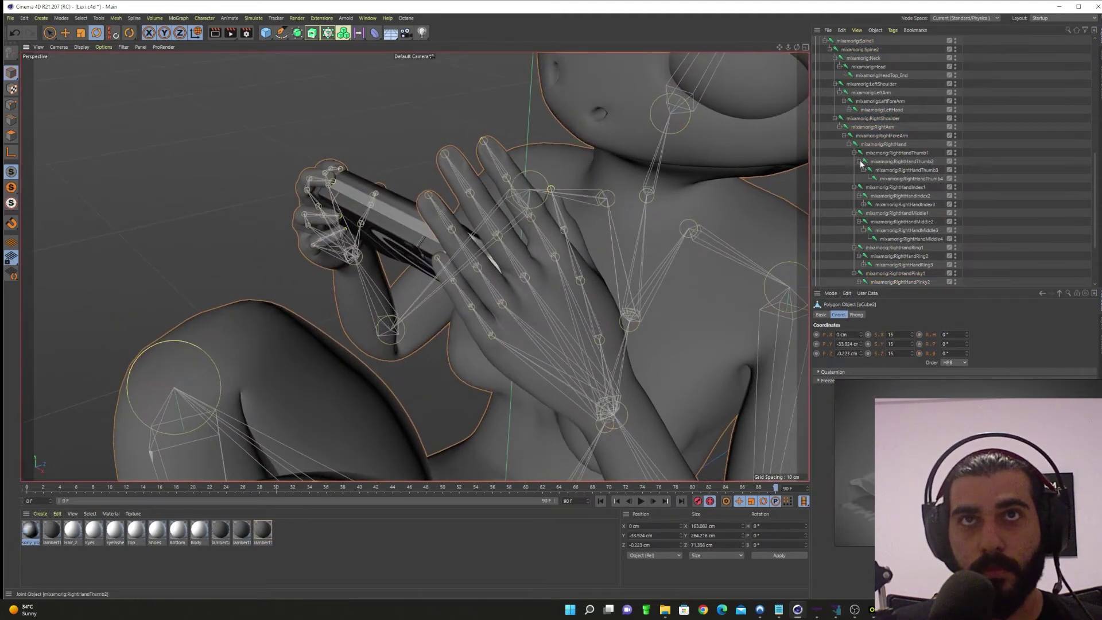
left_click(852, 156)
left_click(854, 153)
left_click(849, 144)
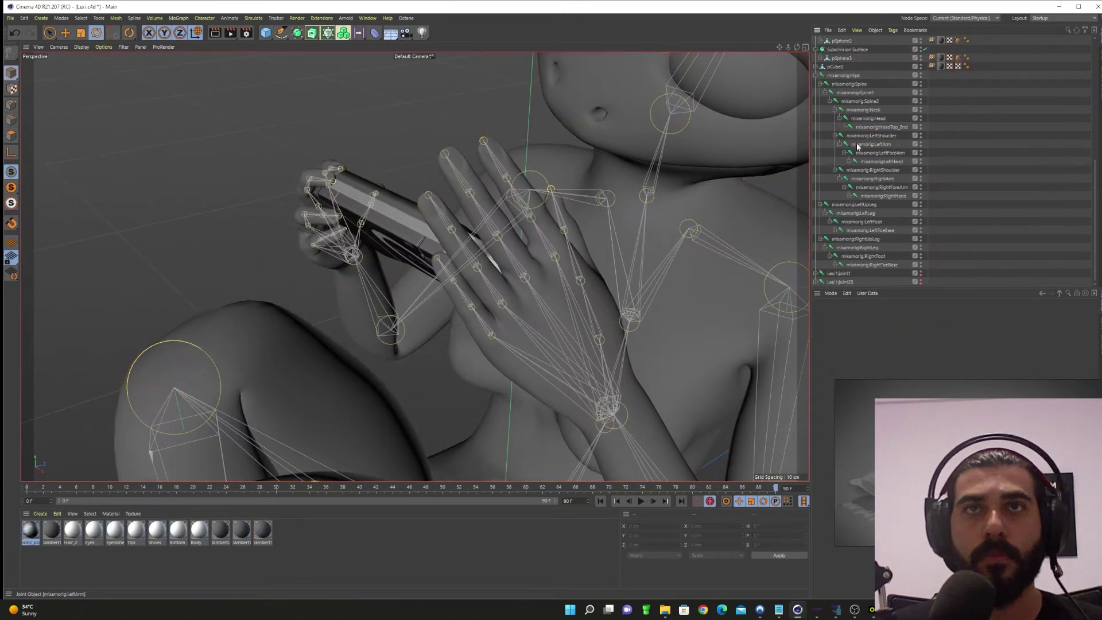
- Rotate LeftForeArm to about 30.1° heading, 26.2° pitch, -116.9° bank and LeftHand to about -53.3° heading, 7.1° pitch
left_click(864, 154)
left_click_drag(669, 291, 568, 270, "alt")
mouse_move(677, 450)
left_mouse_down()
mouse_move(663, 459)
mouse_move(669, 451)
left_mouse_up()
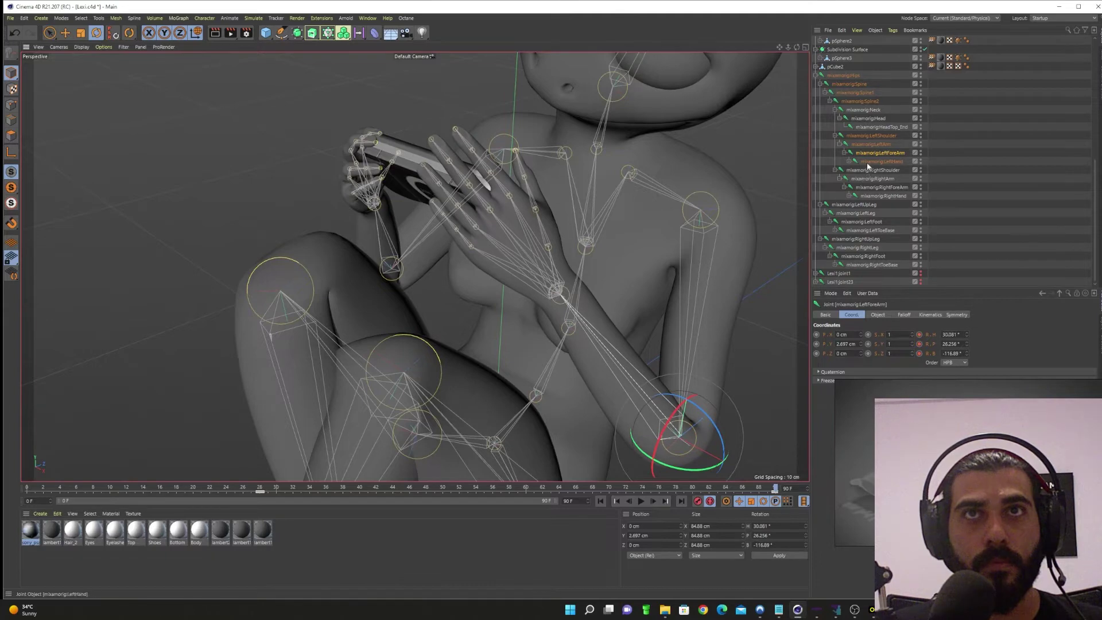
left_click_drag(559, 317, 553, 288)
left_click_drag(502, 210, 539, 194, "alt")
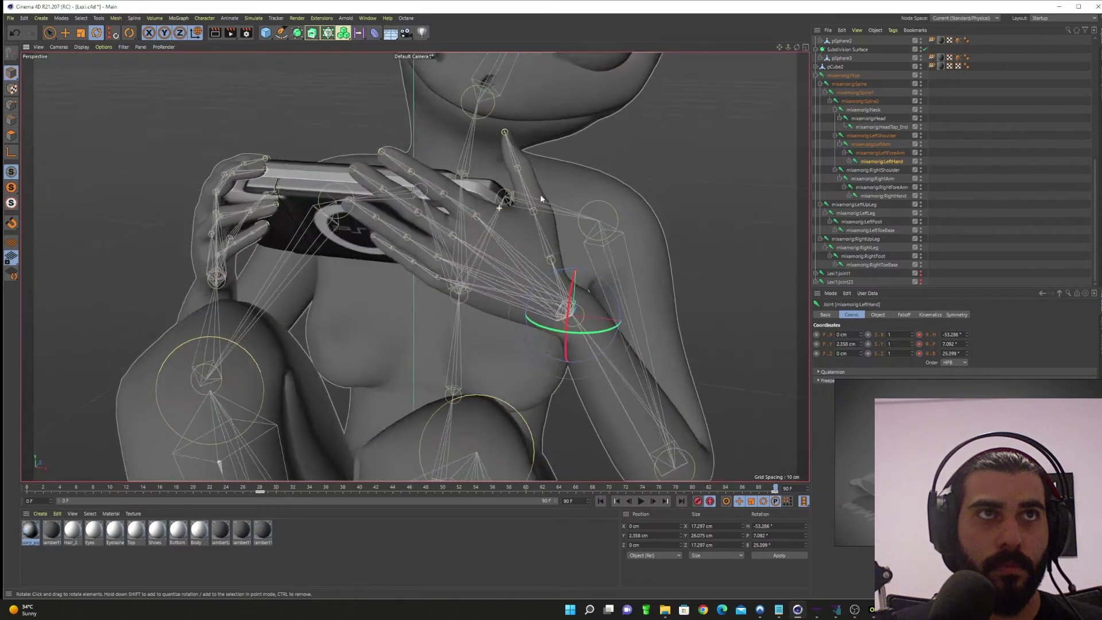
right_click_drag(461, 207, 505, 214, "alt")
middle_click_drag(504, 213, 527, 233, "alt")
- Rotate the LeftHandThumb1 joint over the console's directional buttons, to about 24° heading and 50.6° pitch
left_click(849, 161)
left_click(876, 169)
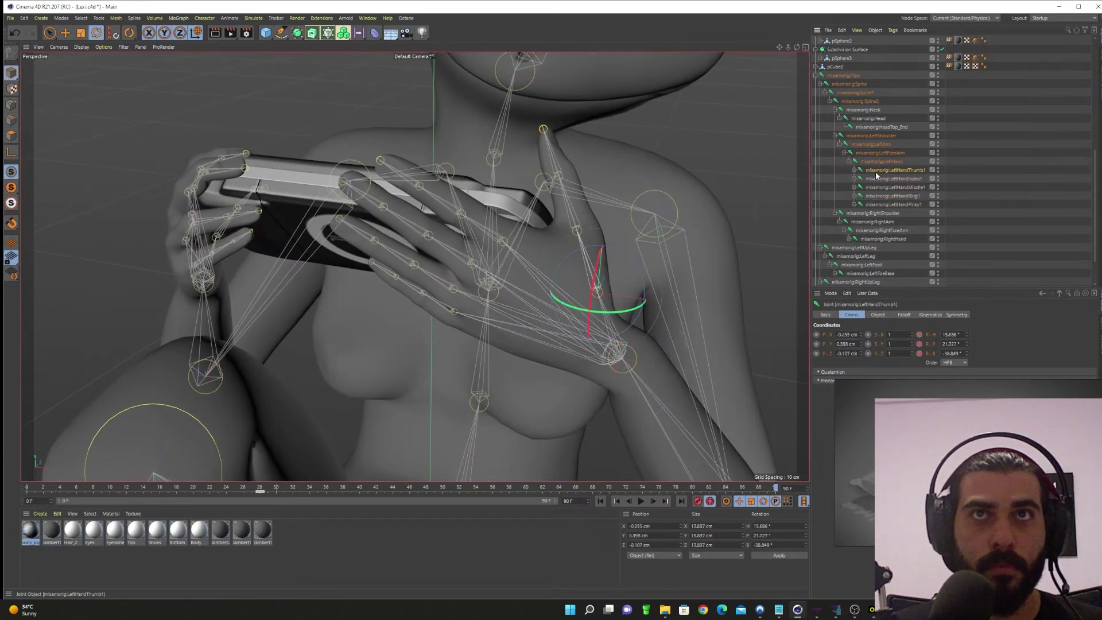
left_click_drag(600, 275, 529, 374)
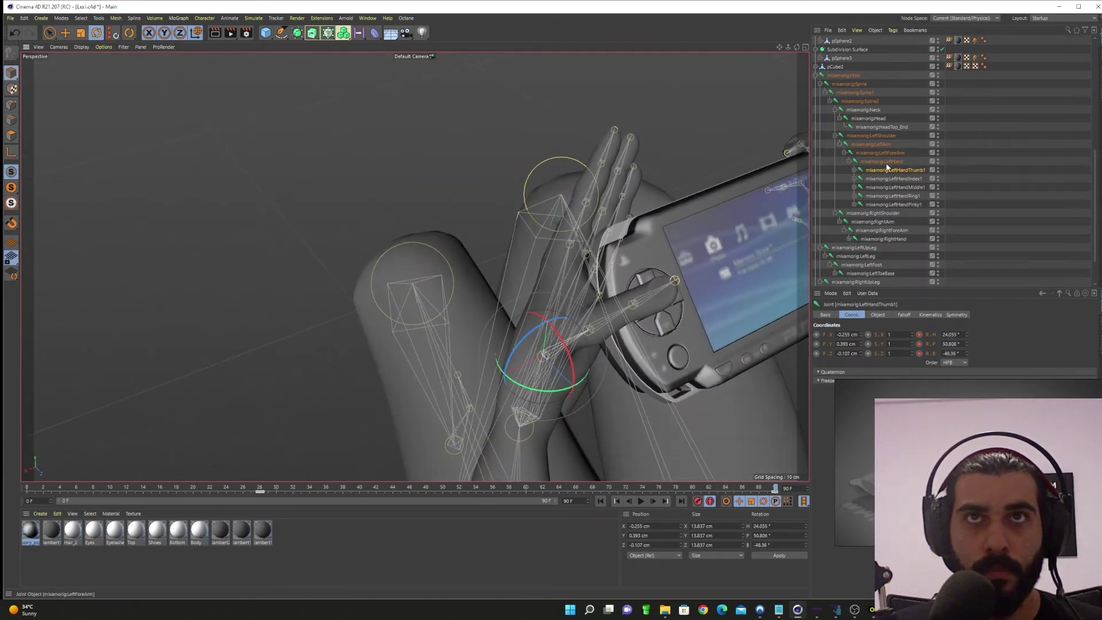
- Rotate LeftHandThumb2 to about 7.6° heading, -15° pitch, 57.8° bank and LeftHandThumb3 to about -1.6° heading, 2.8° pitch, 30.1° bank
left_click(854, 170)
left_click_drag(594, 304, 605, 369)
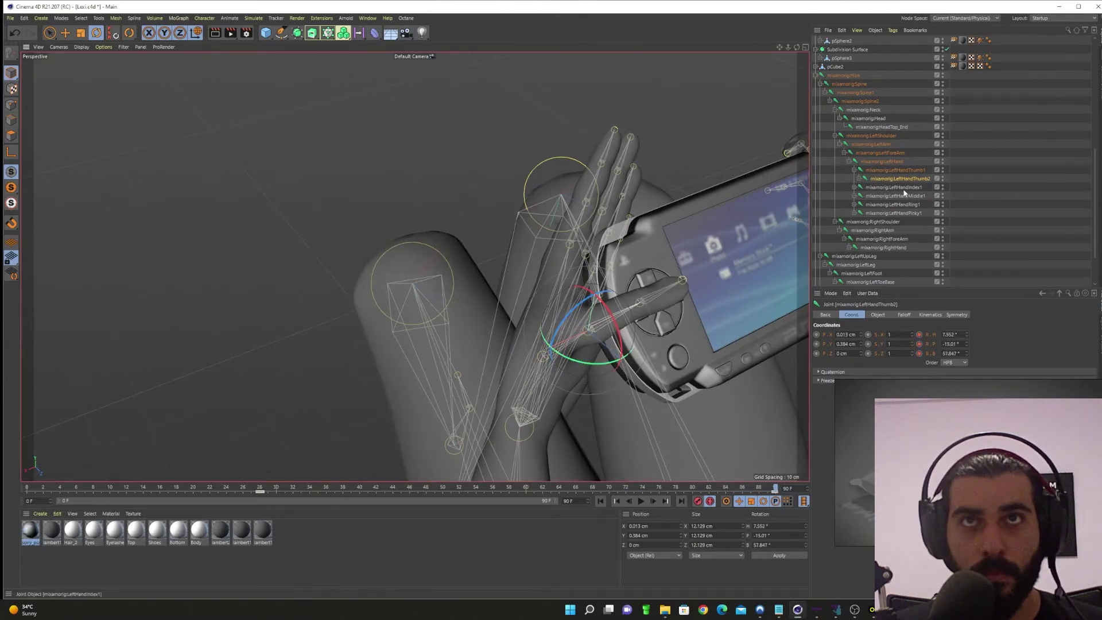
left_click(859, 178)
left_click(880, 187)
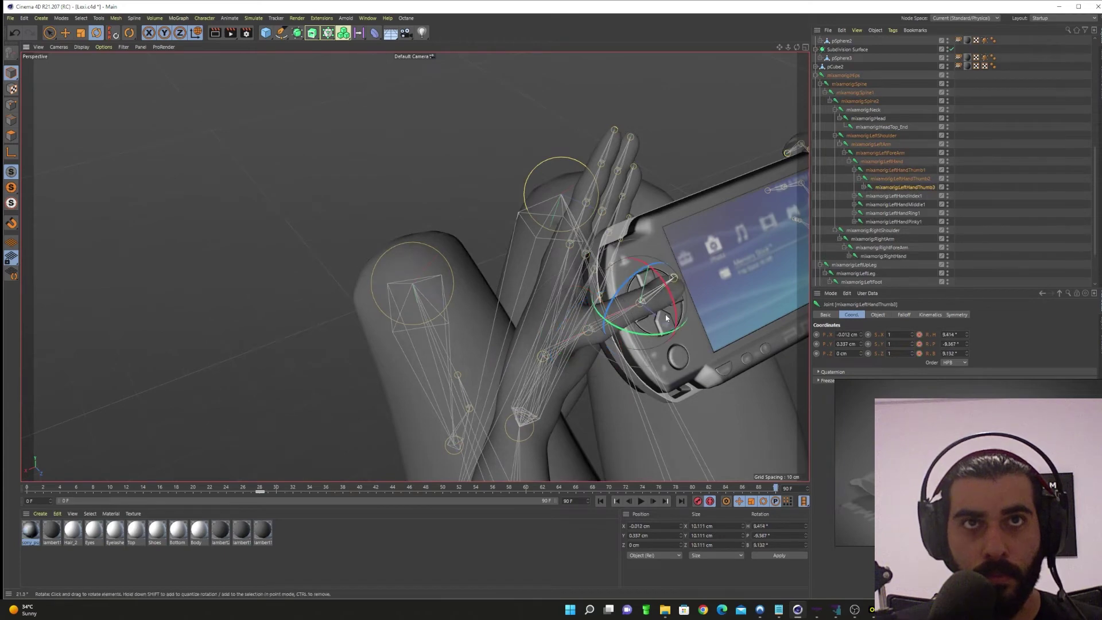
left_click_drag(678, 328, 641, 341)
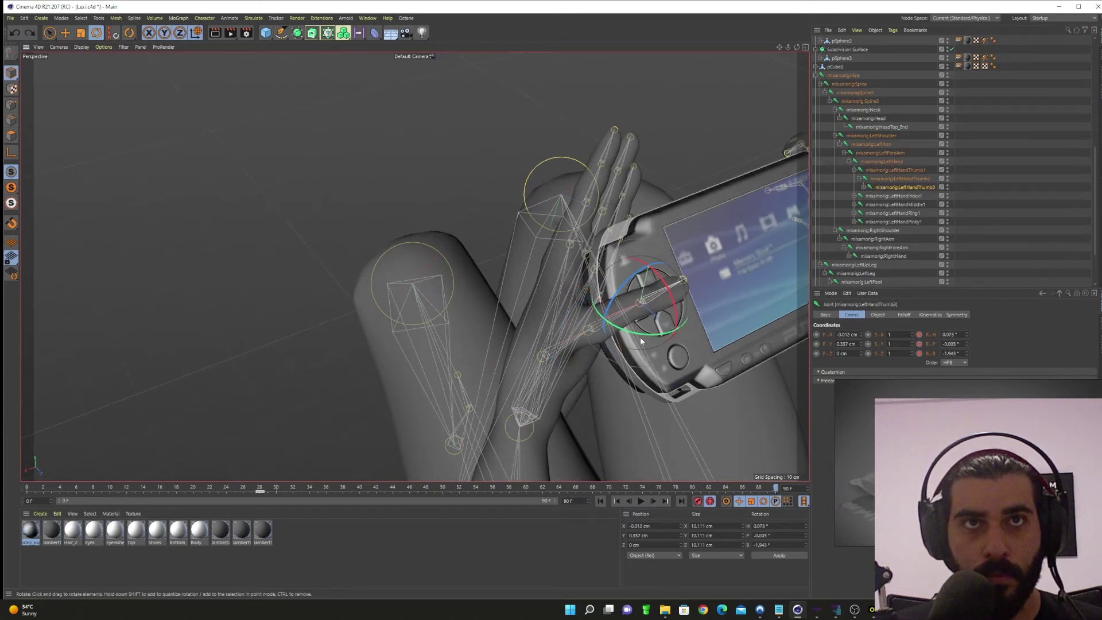
key("ctrl+z")
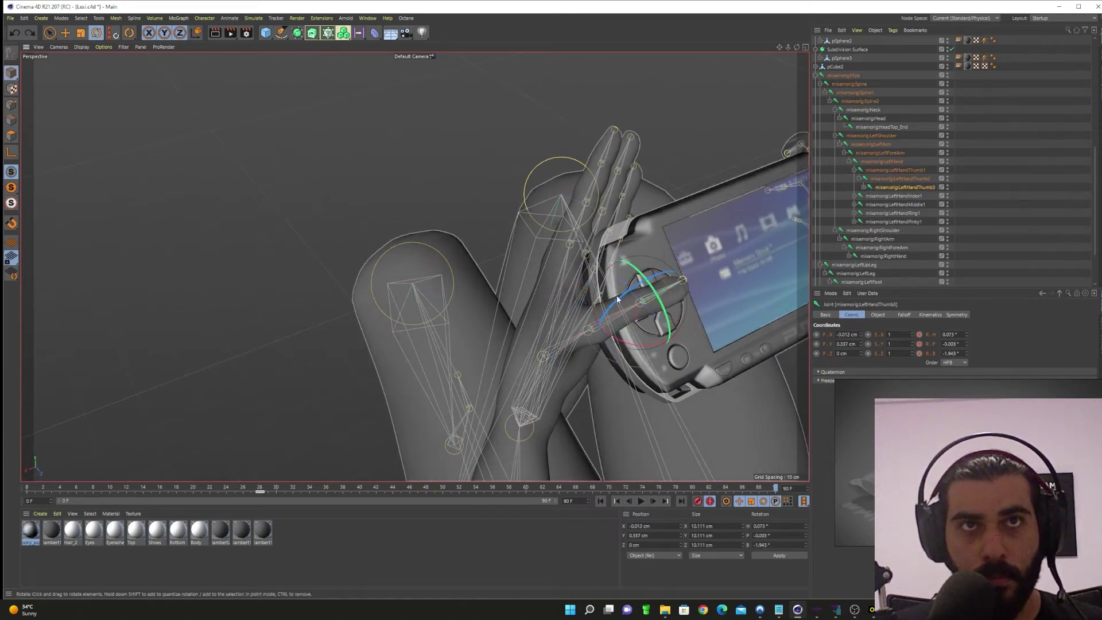
left_click_drag(617, 299, 641, 303)
right_click_drag(661, 338, 700, 351, "alt")
left_click_drag(700, 351, 677, 314, "alt")
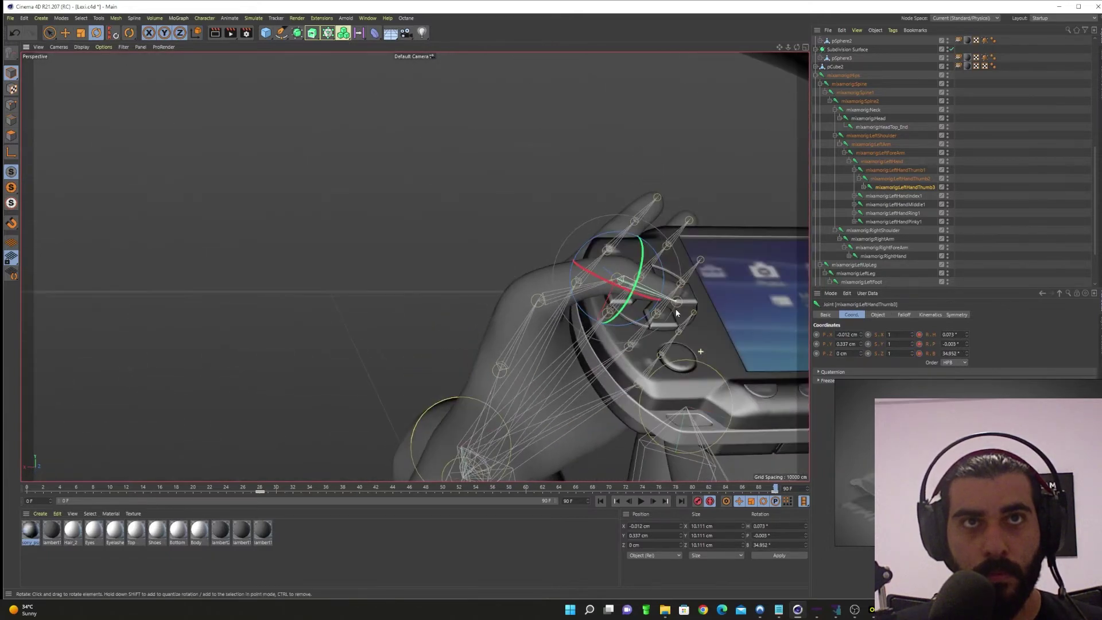
right_click_drag(676, 314, 710, 322, "alt")
left_click_drag(589, 212, 581, 212)
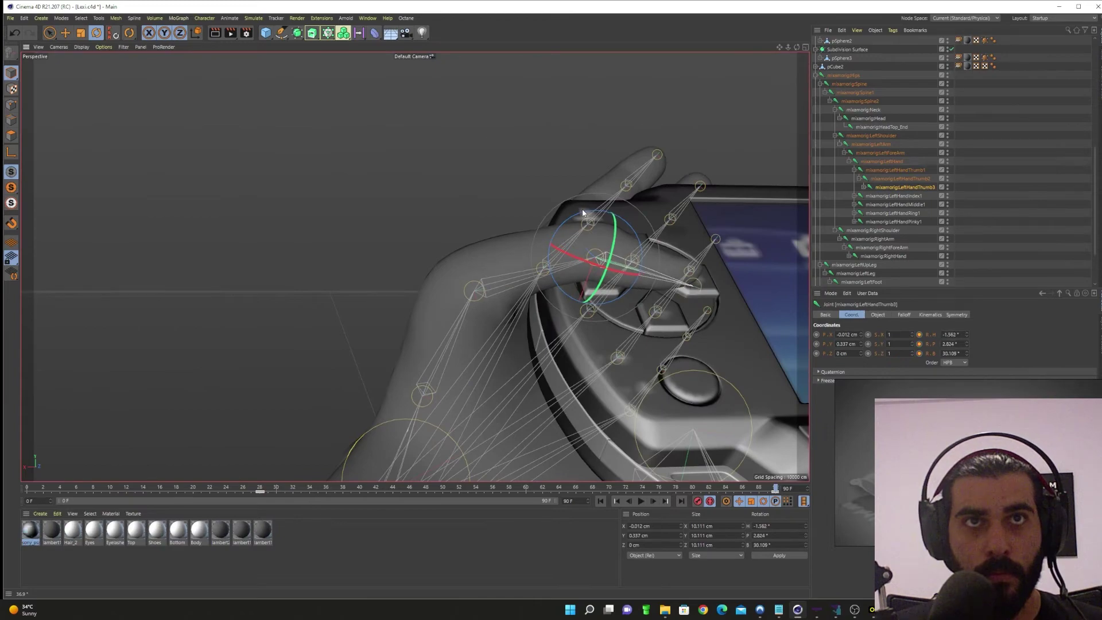
- Rotate the LeftHandIndex1 joint toward the console's edge, to about 10.1° heading, 23.5° pitch and -6.4° bank
left_click_drag(597, 258, 688, 324, "alt")
left_click_drag(531, 312, 663, 255, "alt")
left_click(851, 199)
left_click(853, 196)
left_click(882, 204)
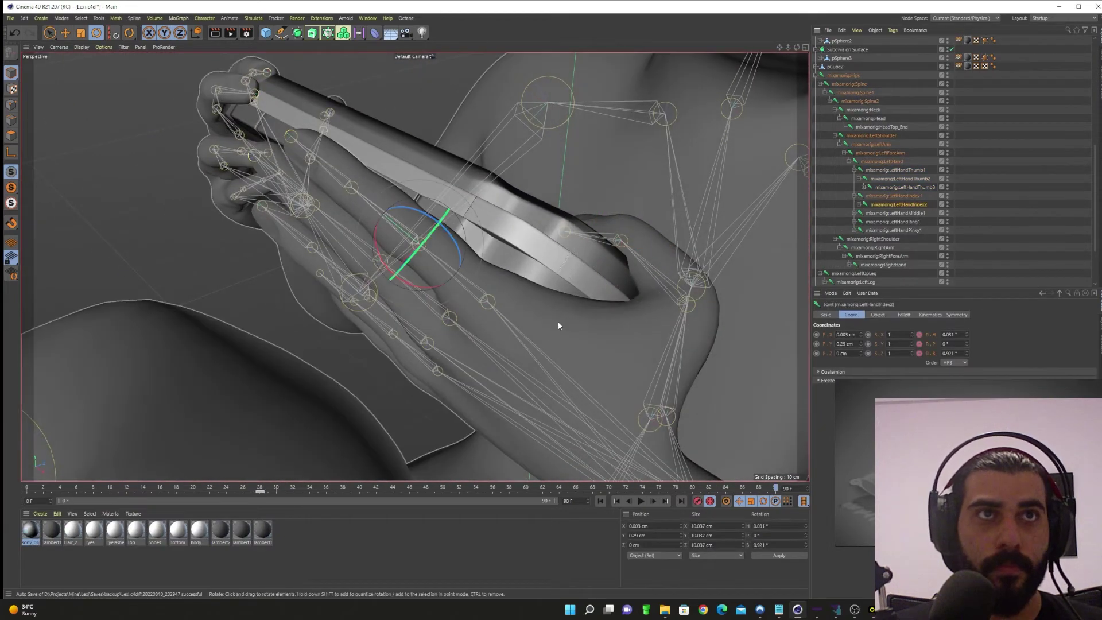
left_click_drag(558, 321, 369, 248, "alt")
left_click_drag(463, 291, 457, 172, "alt")
left_click_drag(459, 218, 629, 280, "alt")
left_click_drag(717, 259, 854, 228, "alt")
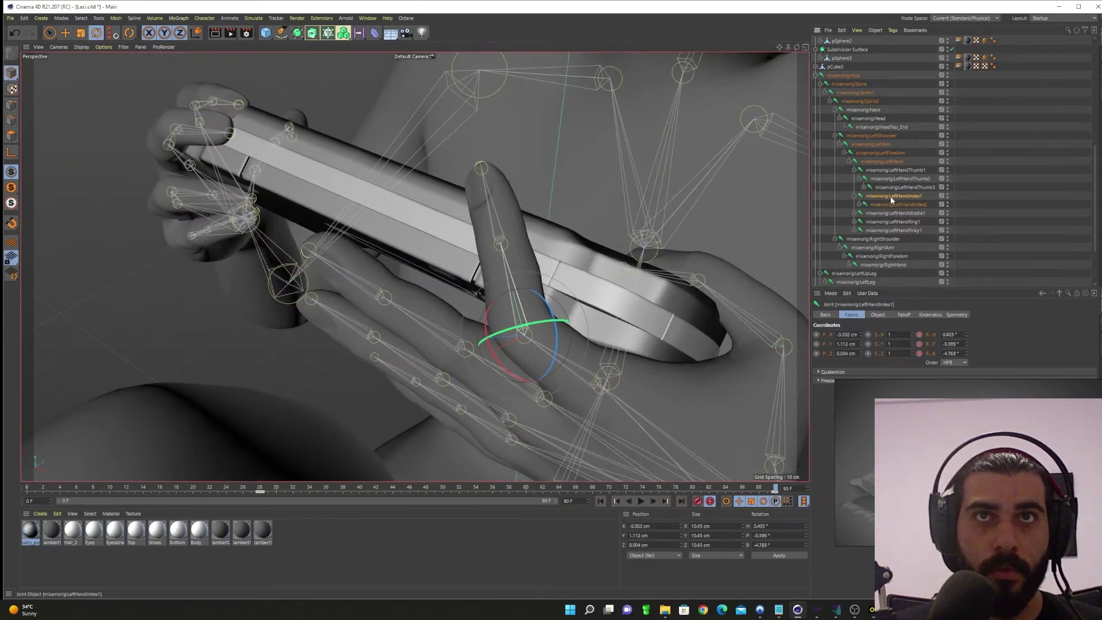
left_click_drag(580, 416, 619, 402)
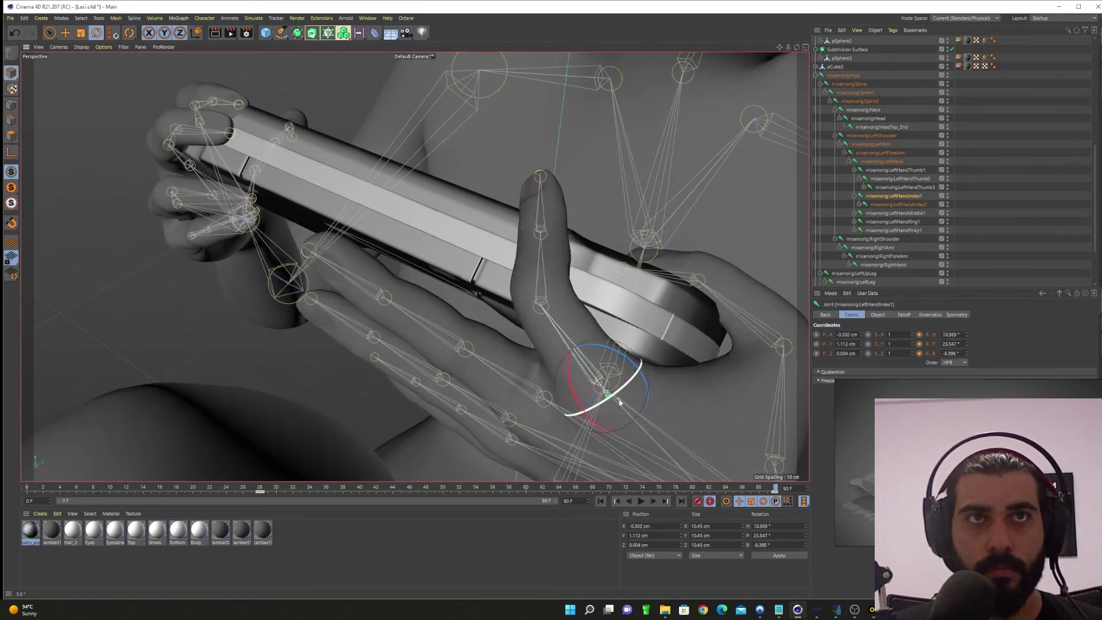
- Bend LeftHandIndex2 to about -0.5° heading, 30.9° pitch and 1.1° bank, and LeftHandIndex3 to about 28° pitch
left_click(879, 205)
left_click_drag(524, 336, 544, 293)
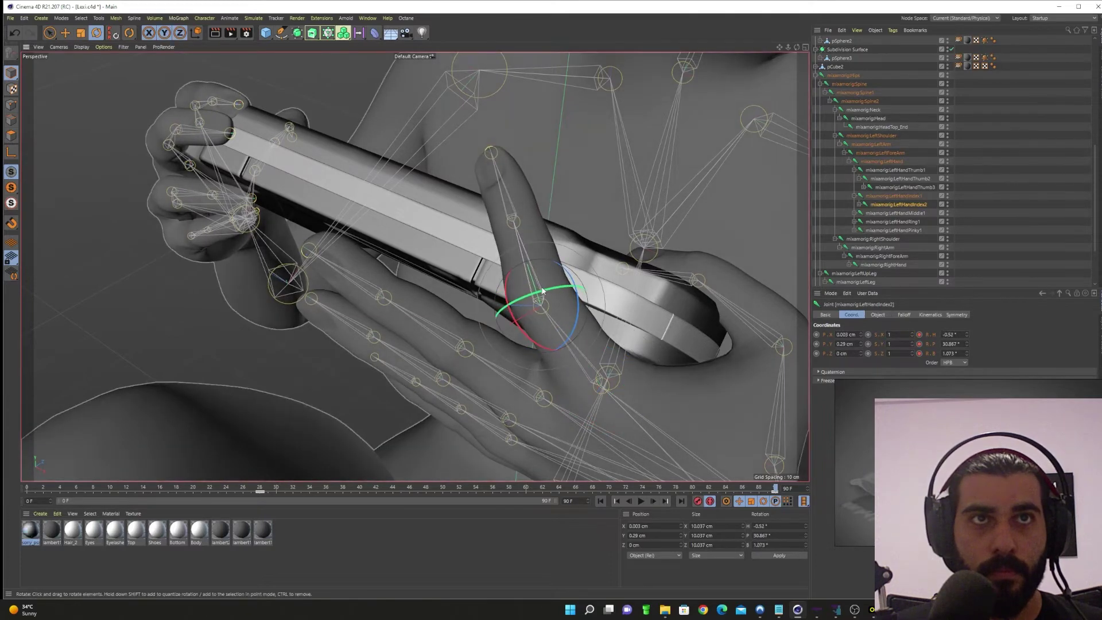
left_click(858, 204)
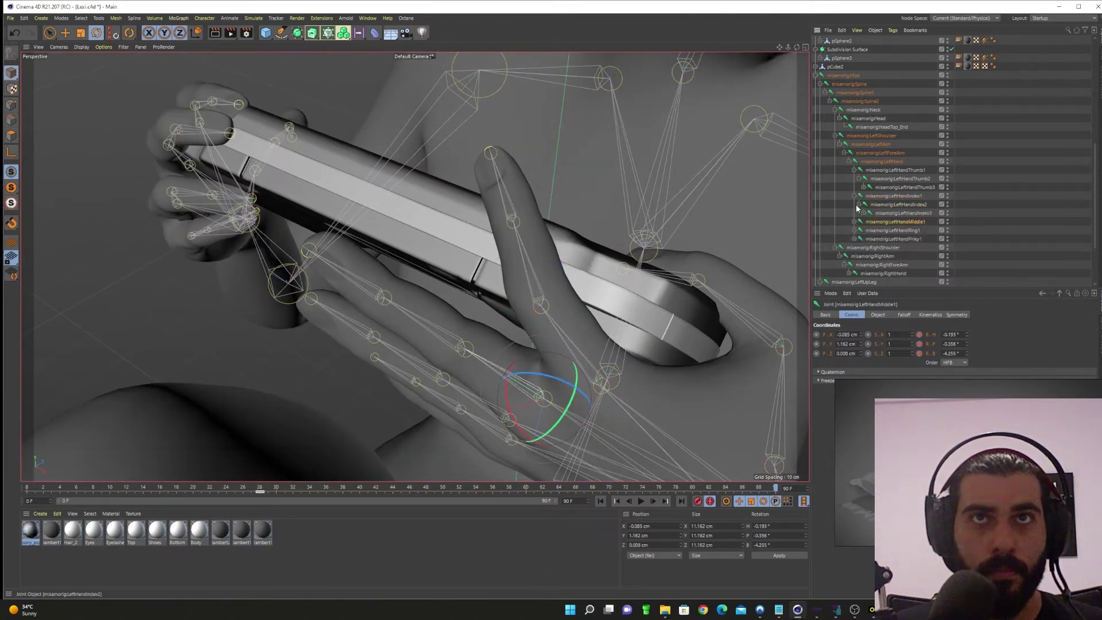
left_click(887, 213)
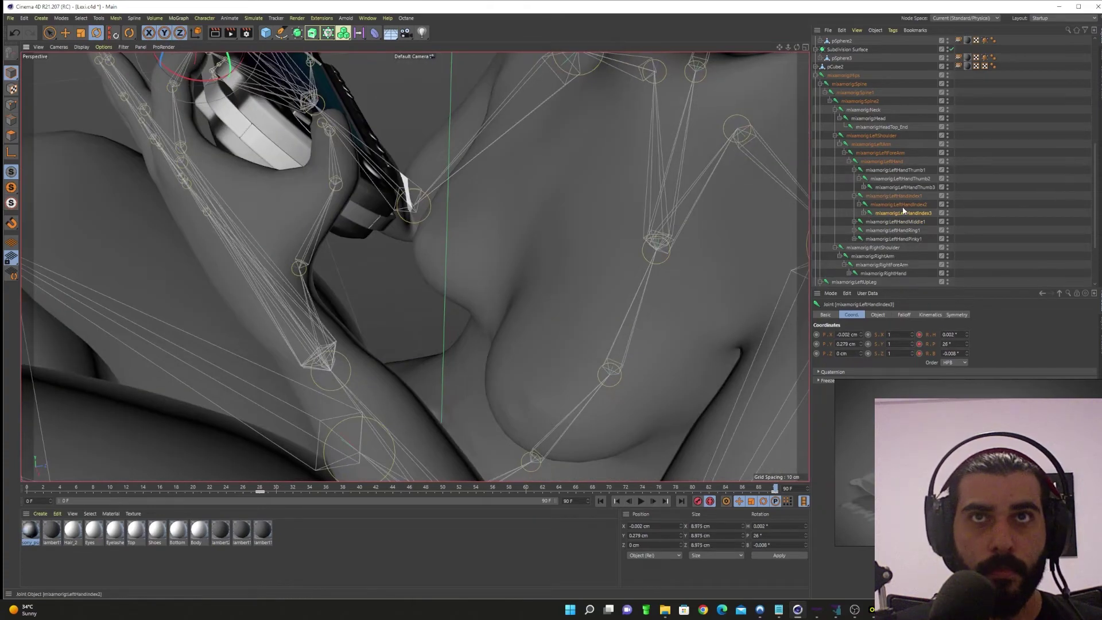
- Fine-tune the left index finger's joint rotations around the console's edge and save the scene
left_click(902, 206)
middle_click_drag(379, 196, 568, 381, "alt")
left_click_drag(398, 345, 605, 306, "alt")
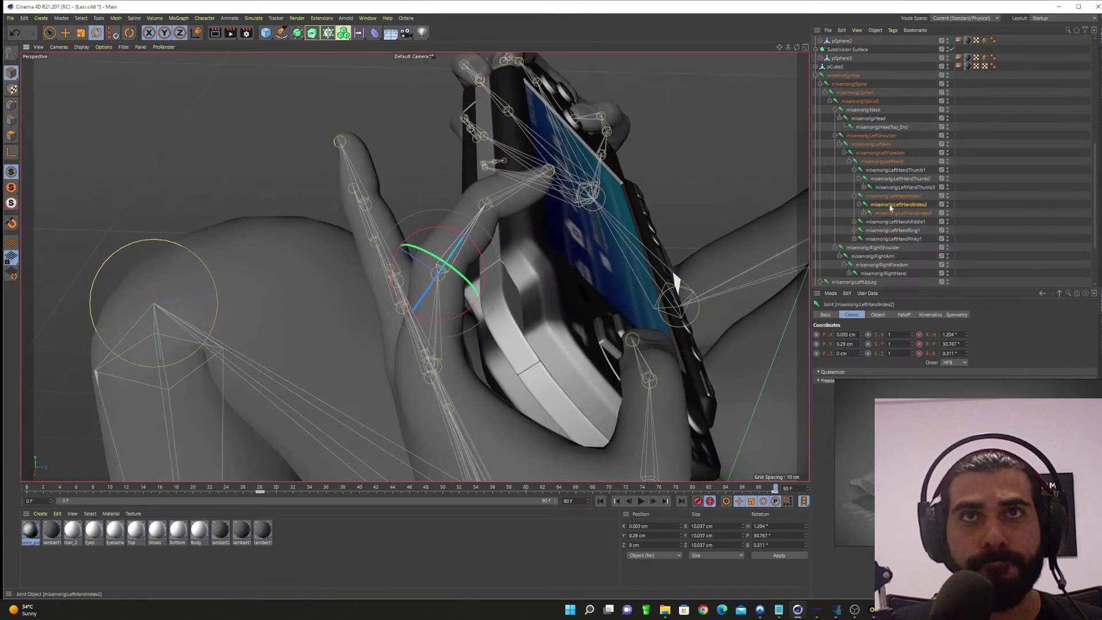
left_click_drag(461, 331, 452, 320)
left_click_drag(420, 366, 552, 339)
left_click_drag(447, 398, 439, 384)
middle_click_drag(378, 382, 499, 324, "alt")
left_click_drag(498, 323, 568, 339, "alt")
key("ctrl+s")
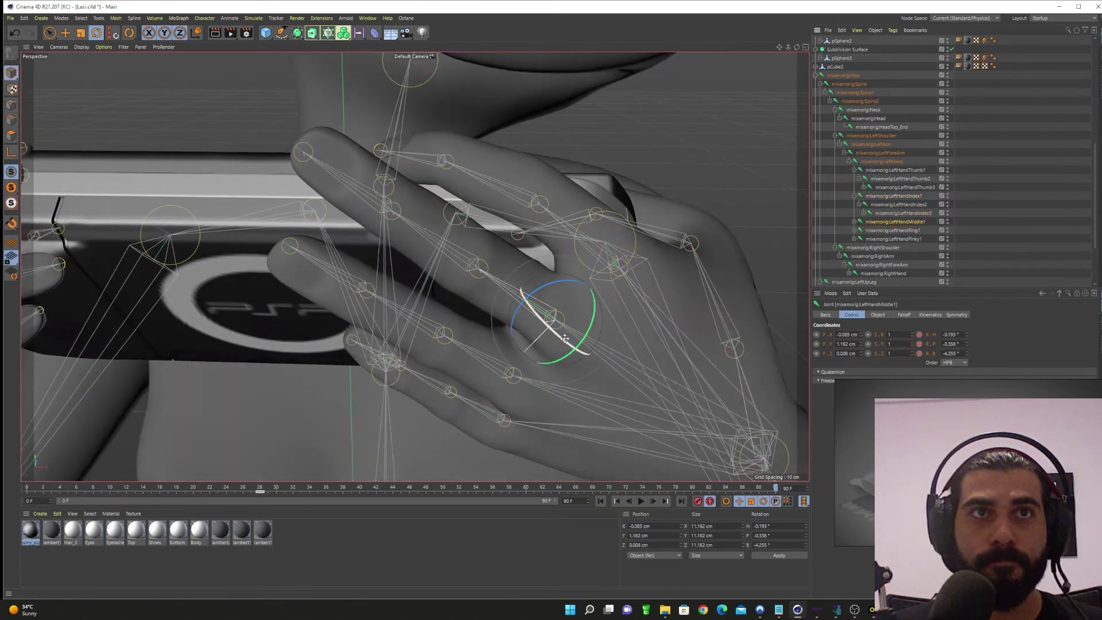
- Curl the left middle finger's joints against the console's back, bending LeftHandMiddle2 to about 12.5° heading, 11.6° pitch and -2.4° bank
left_click_drag(594, 314, 570, 341)
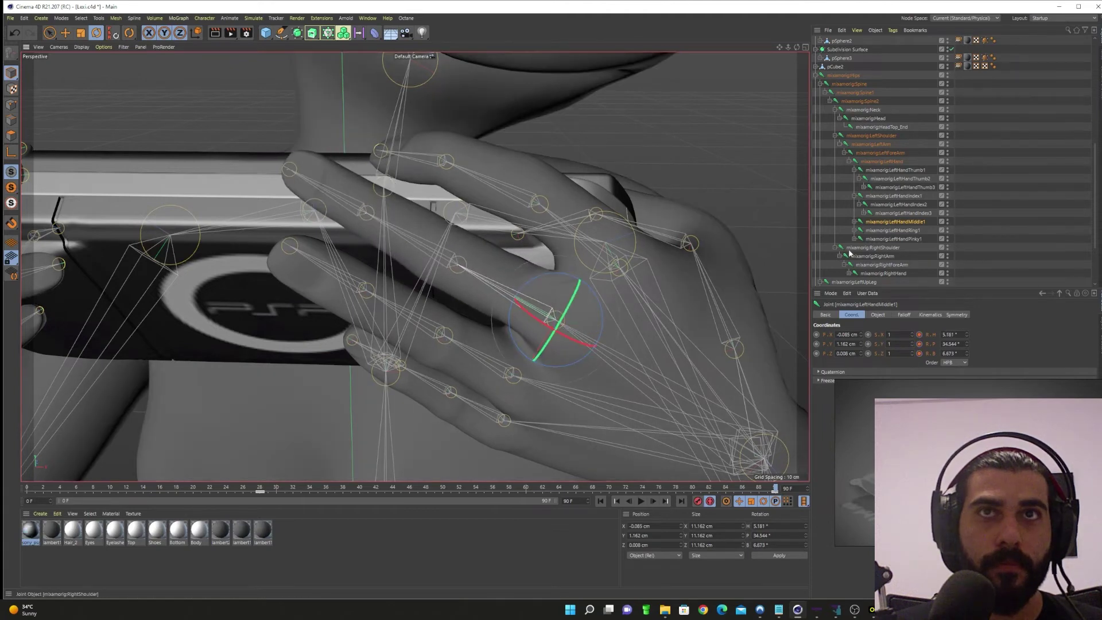
left_click_drag(456, 270, 453, 248)
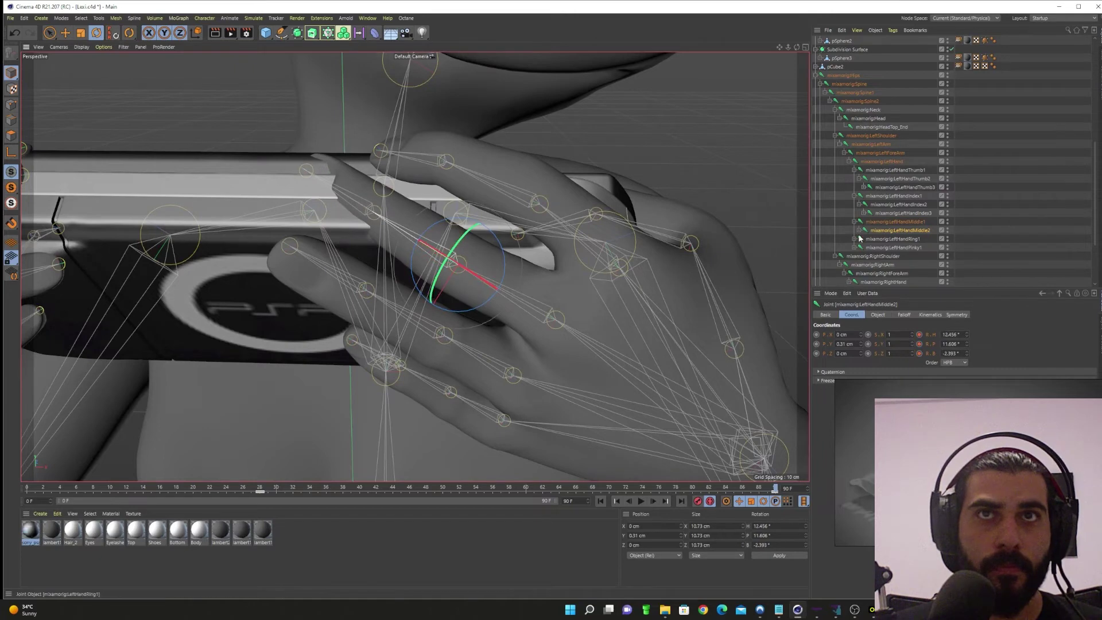
left_click(904, 239)
left_click_drag(370, 212, 370, 217)
left_click(480, 262)
left_click_drag(533, 319, 543, 321)
- Rotate the LeftHandRing1 joint toward the console's back, to about 5.1° heading, 28.6° pitch and 4.5° bank
left_click_drag(513, 359, 593, 307, "alt")
left_click(887, 248)
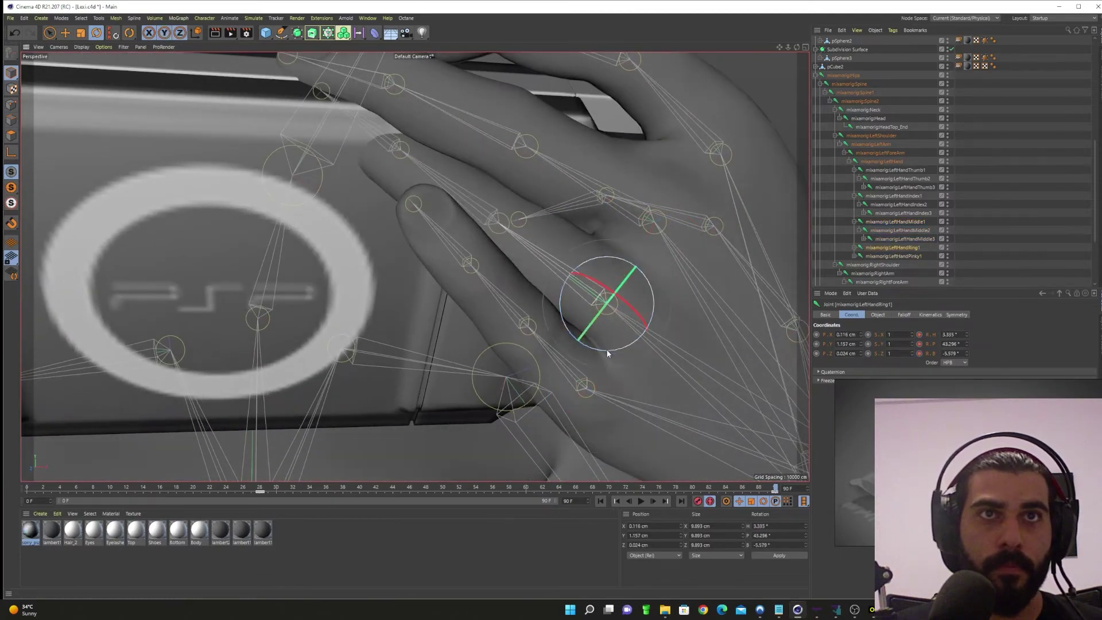
left_click_drag(607, 352, 617, 350)
left_click_drag(626, 301, 637, 325)
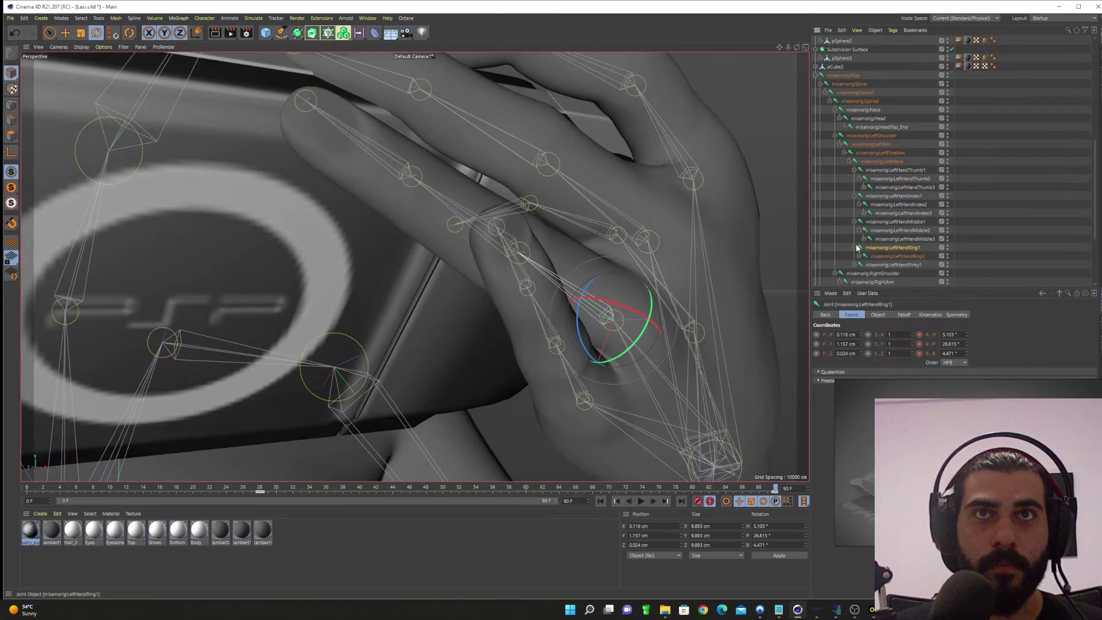
- Adjust the LeftHandRing2 joint's rotation and bend LeftHandRing3 to about 25.1° pitch
left_click(868, 255)
left_click_drag(526, 239, 508, 239)
left_click(875, 263)
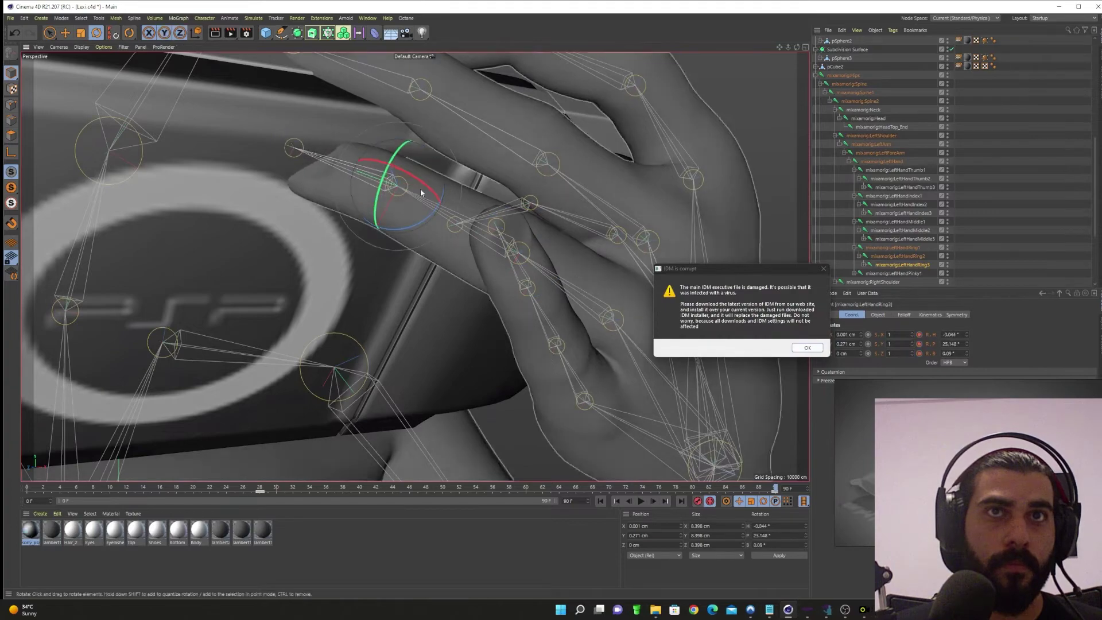
- Dismiss the IDM warning and rotate the left ring finger joints to pitches of about 25° on Ring2, 31.5° on Ring3 and 4° on Ring1
left_click(807, 347)
left_click(1059, 8)
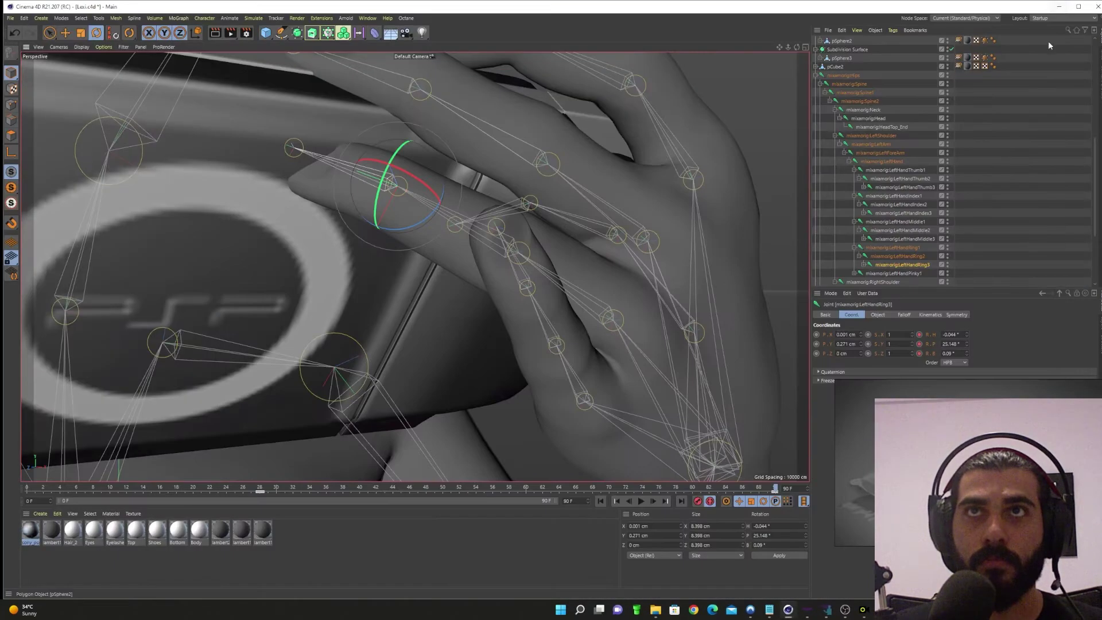
left_click(899, 248)
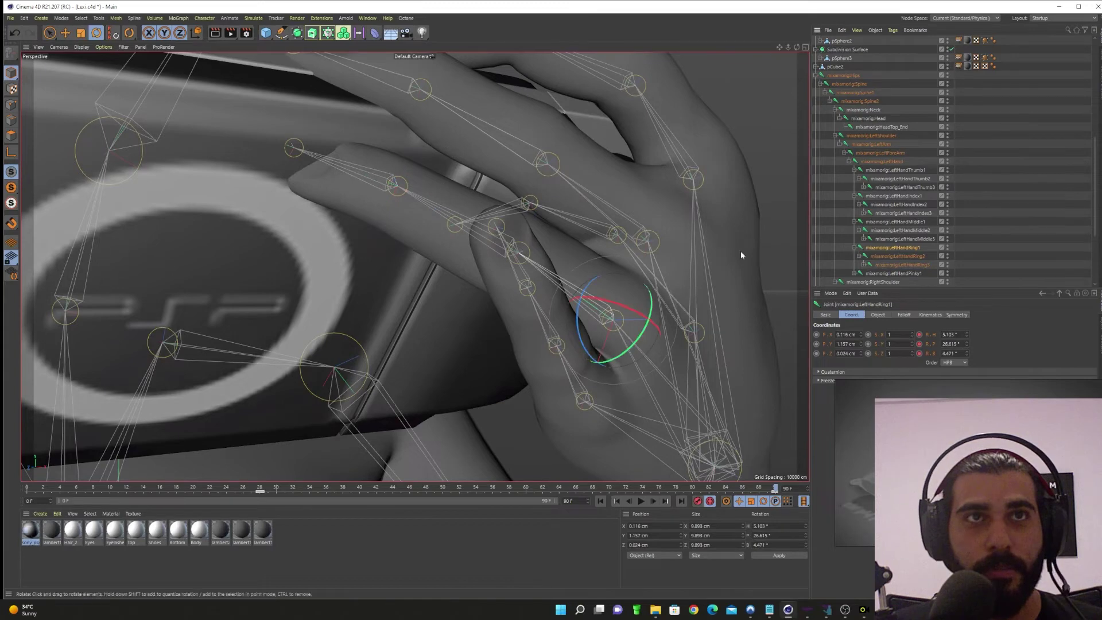
left_click(894, 256)
left_click_drag(552, 251, 551, 248)
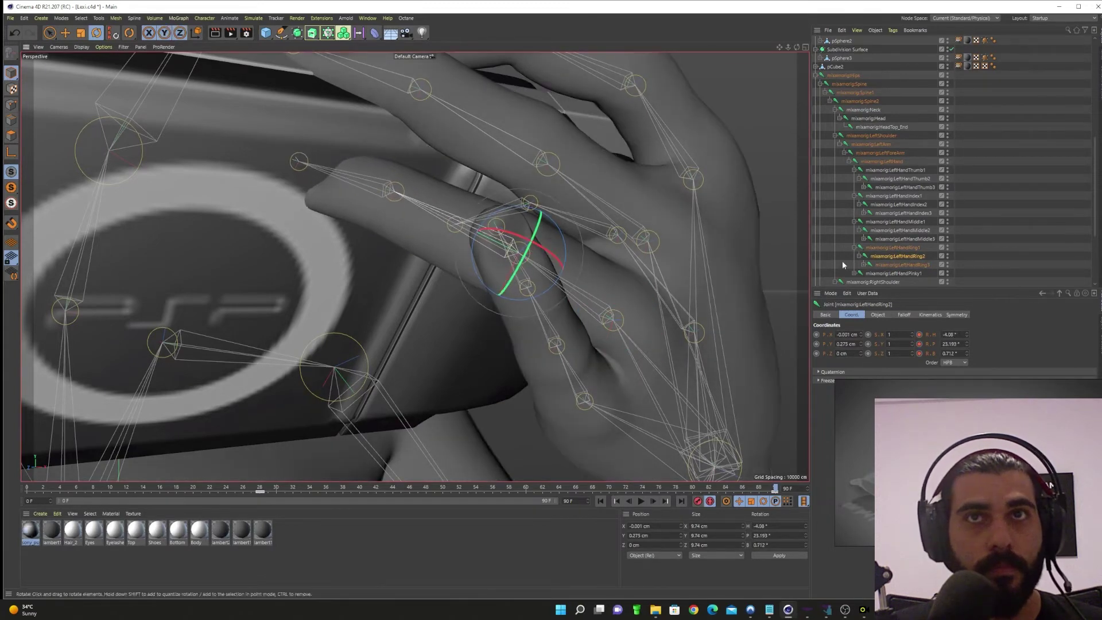
left_click(888, 266)
left_click_drag(412, 185, 407, 183)
left_click_drag(402, 221, 368, 244, "alt")
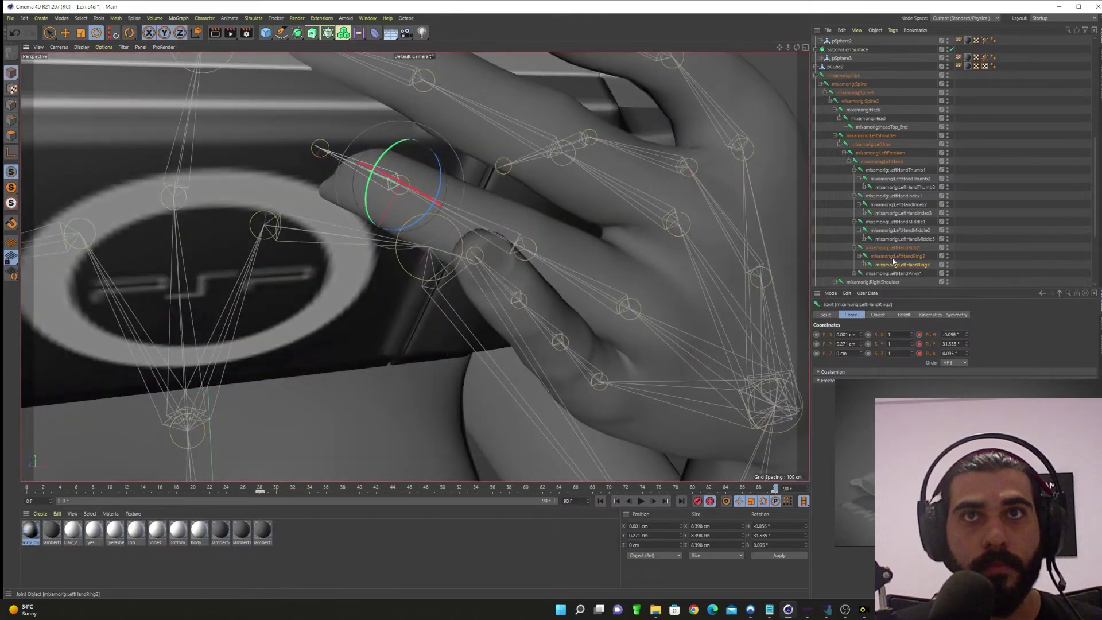
left_click_drag(627, 301, 649, 311)
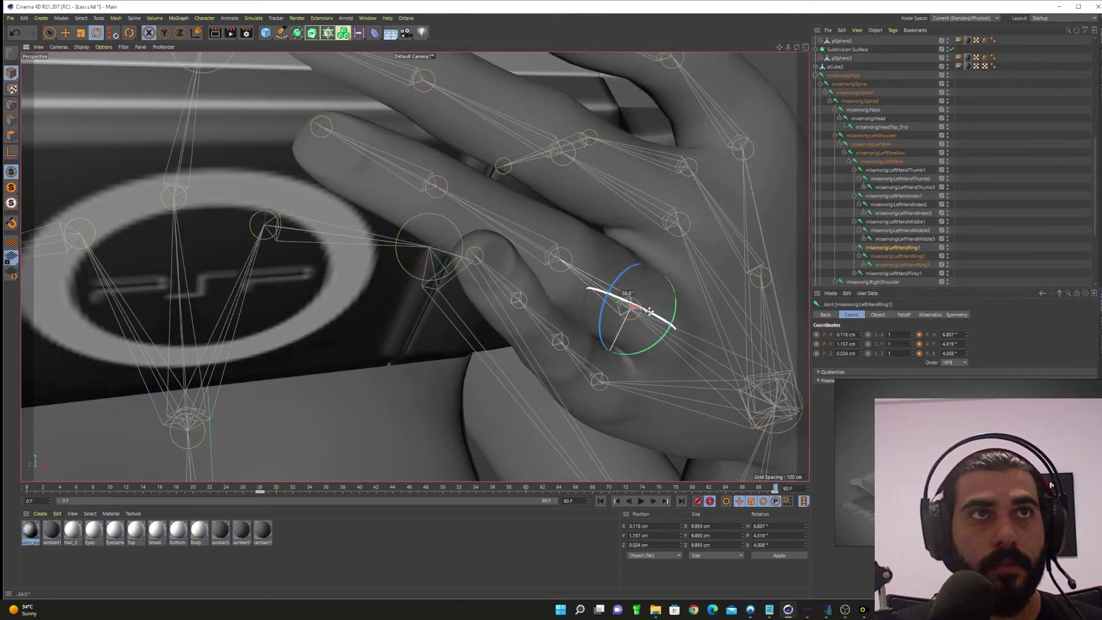
- Bend the left pinky by rotating its Pinky1 joint to a pitch of about 44.6° and its Pinky2 joint to about 24°
left_click(893, 273)
left_click_drag(607, 344, 555, 368)
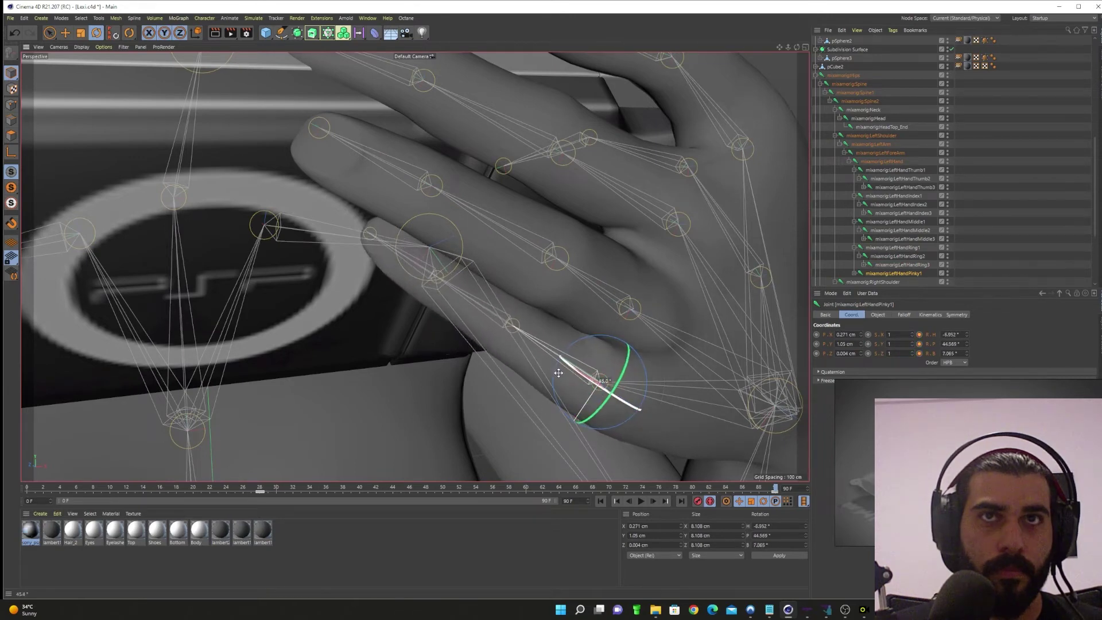
left_click(862, 280)
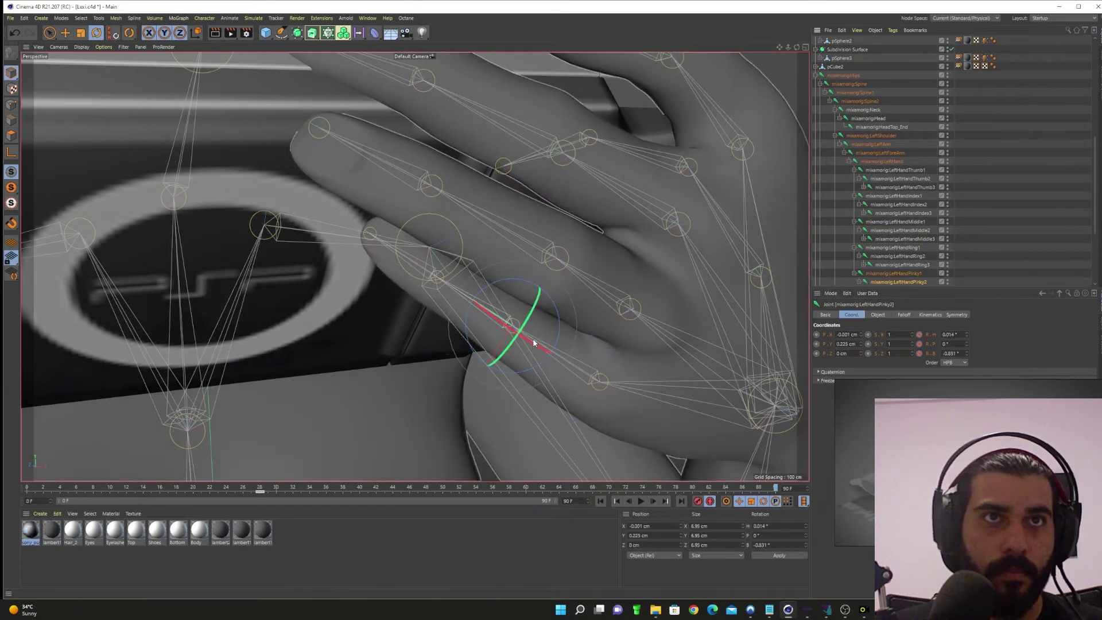
left_click_drag(533, 342, 518, 334)
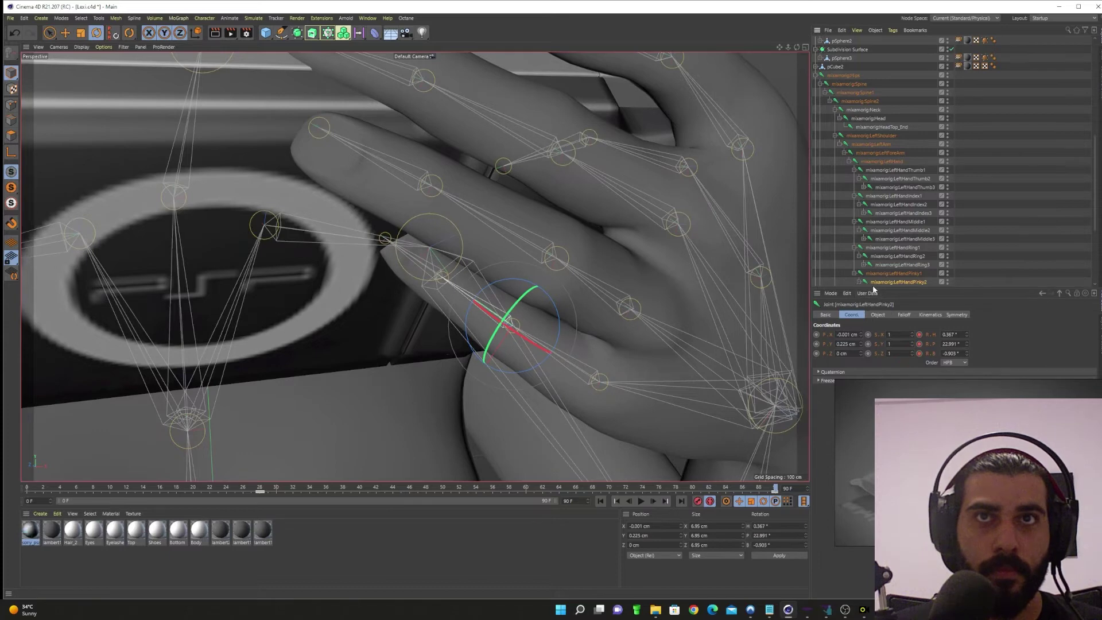
key("shift+F8")
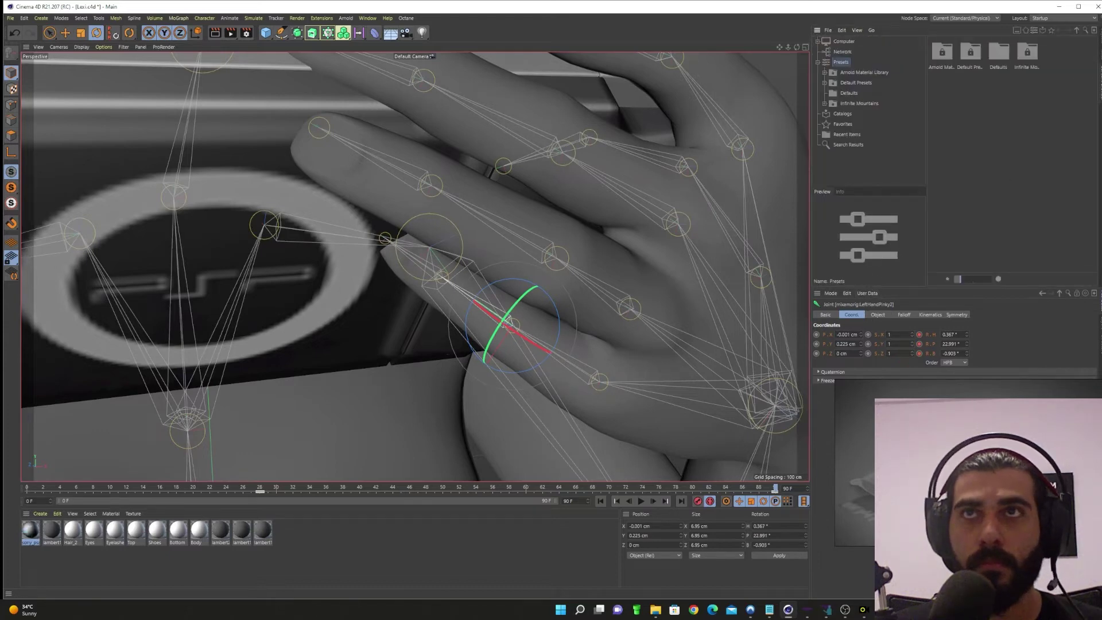
key("shift+F1")
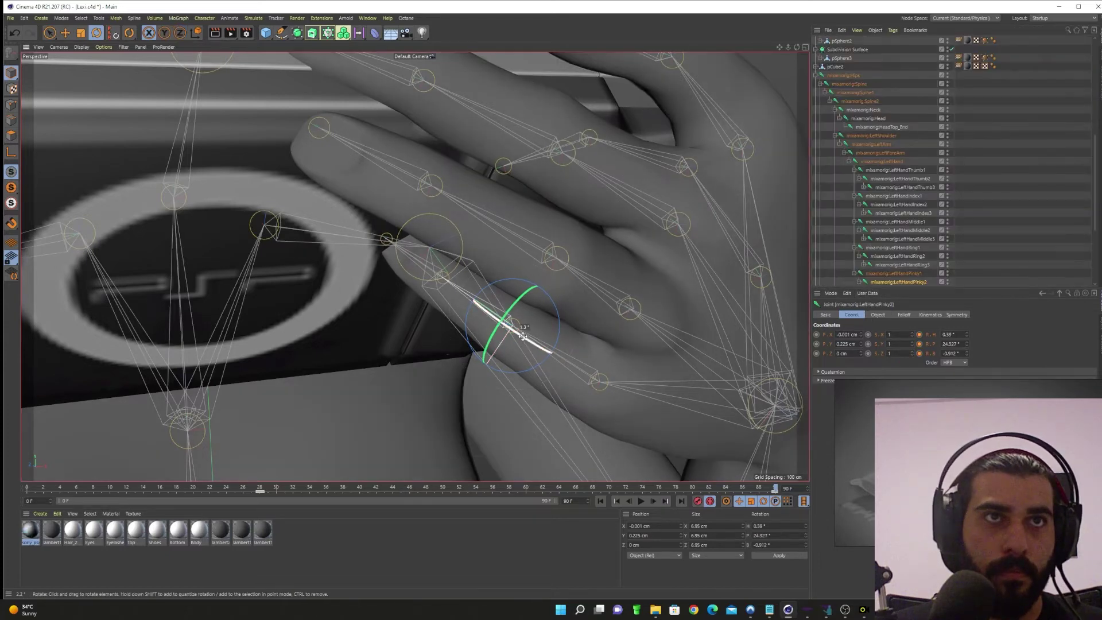
- Bend the LeftHandPinky3 joint at the pinky tip and rotate LeftHandPinky1 to a bank of about 17.4°
scroll(865, 246, "down", 3)
left_click(883, 238)
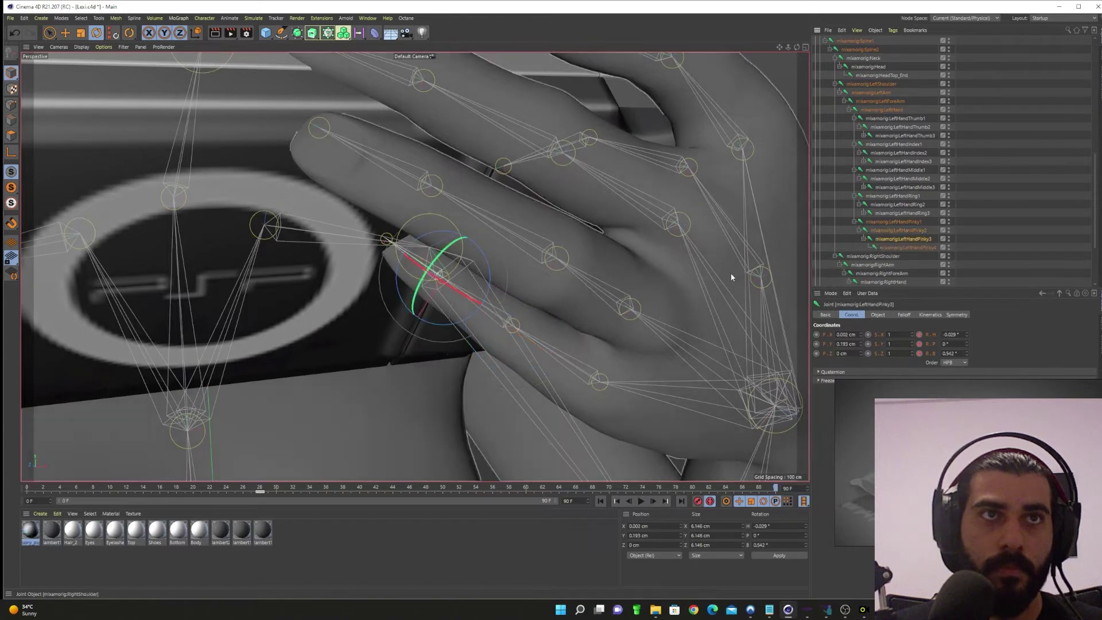
left_click(886, 222)
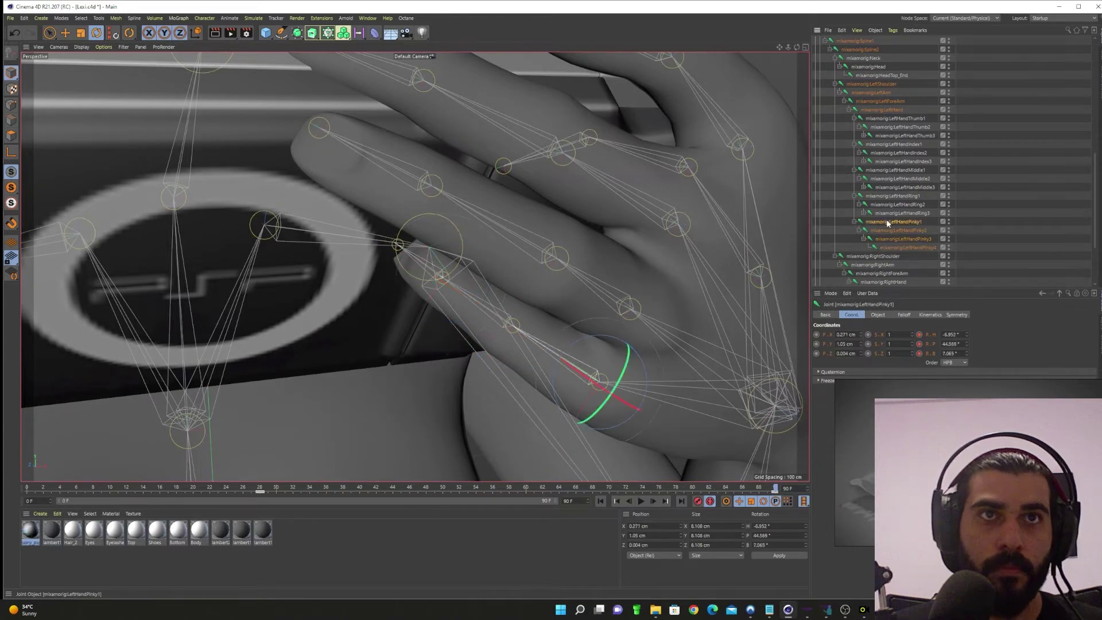
left_click_drag(643, 365, 649, 352)
- Clear the joint selection and collapse the mixamorig:Hips hierarchy in the object list
scroll(649, 353, "down", 6)
scroll(693, 262, "down", 10)
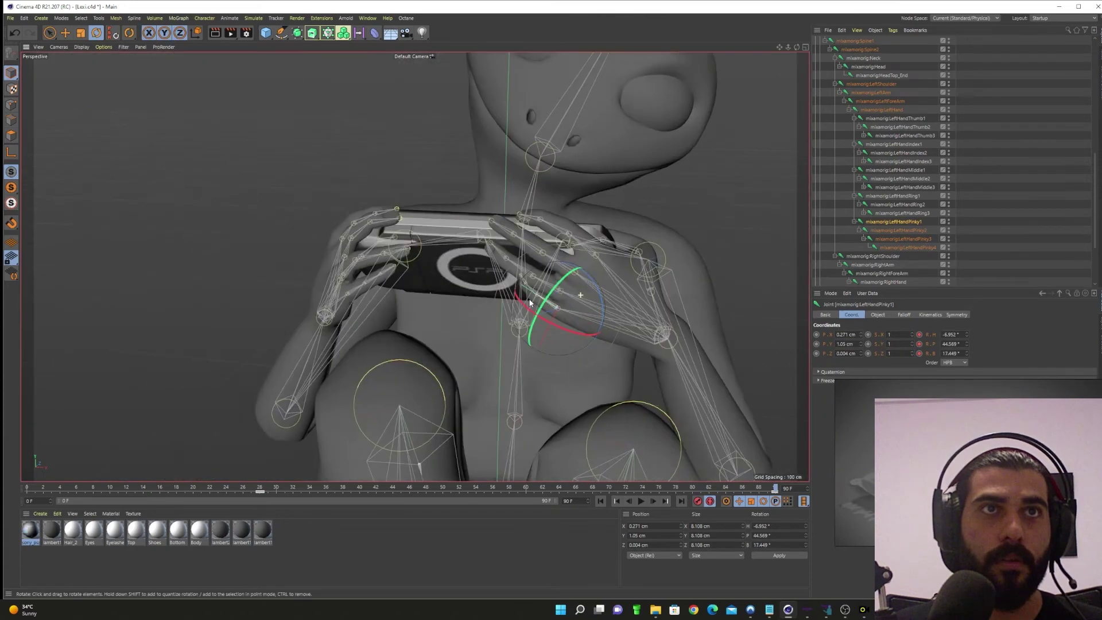
left_click_drag(486, 264, 540, 318, "alt")
left_click(1047, 238)
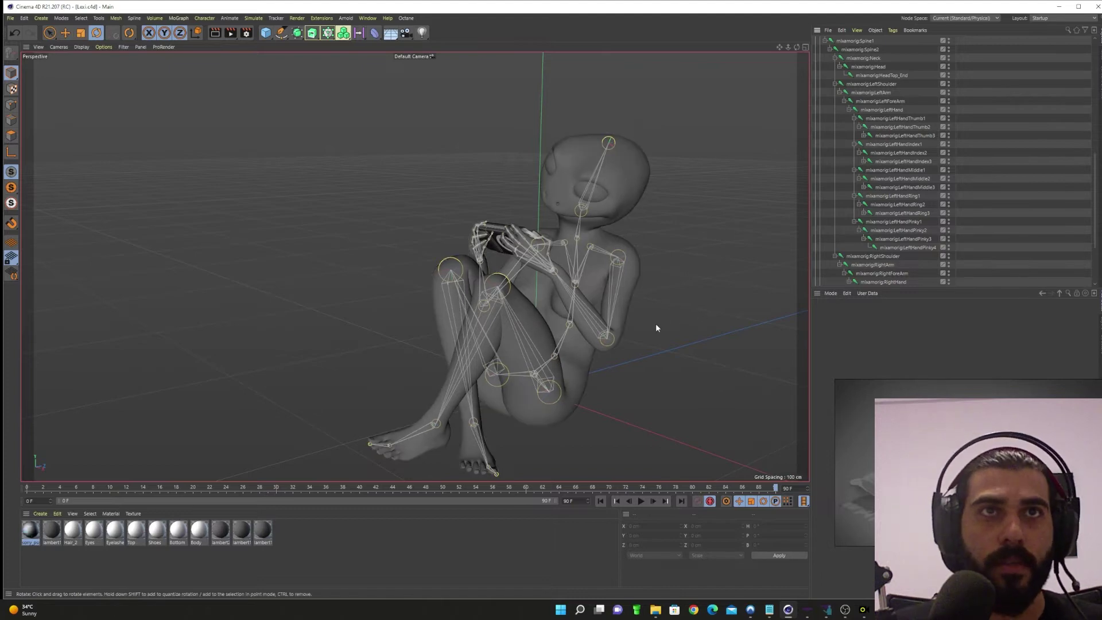
left_click_drag(656, 322, 591, 368, "alt")
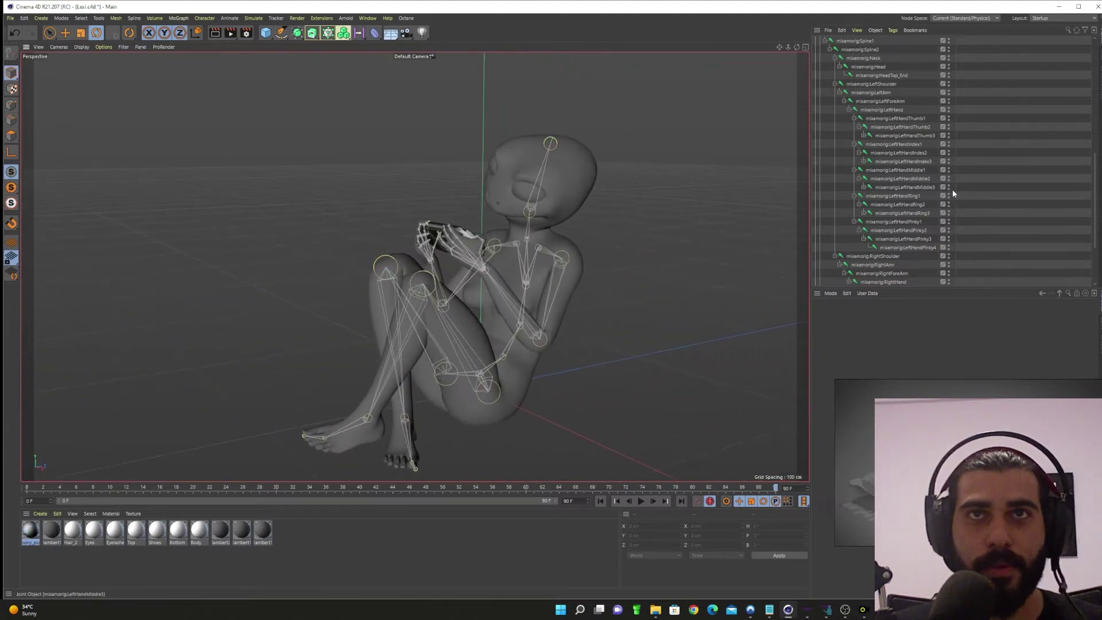
scroll(949, 195, "up", 10)
scroll(941, 211, "down", 8)
scroll(941, 211, "up", 2)
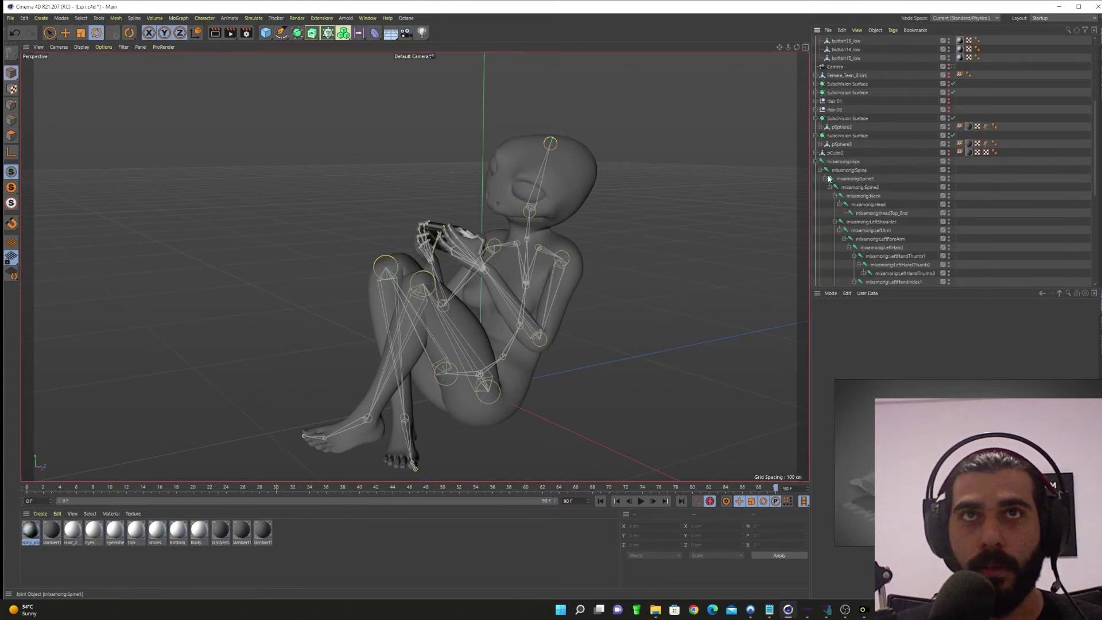
left_click(816, 161)
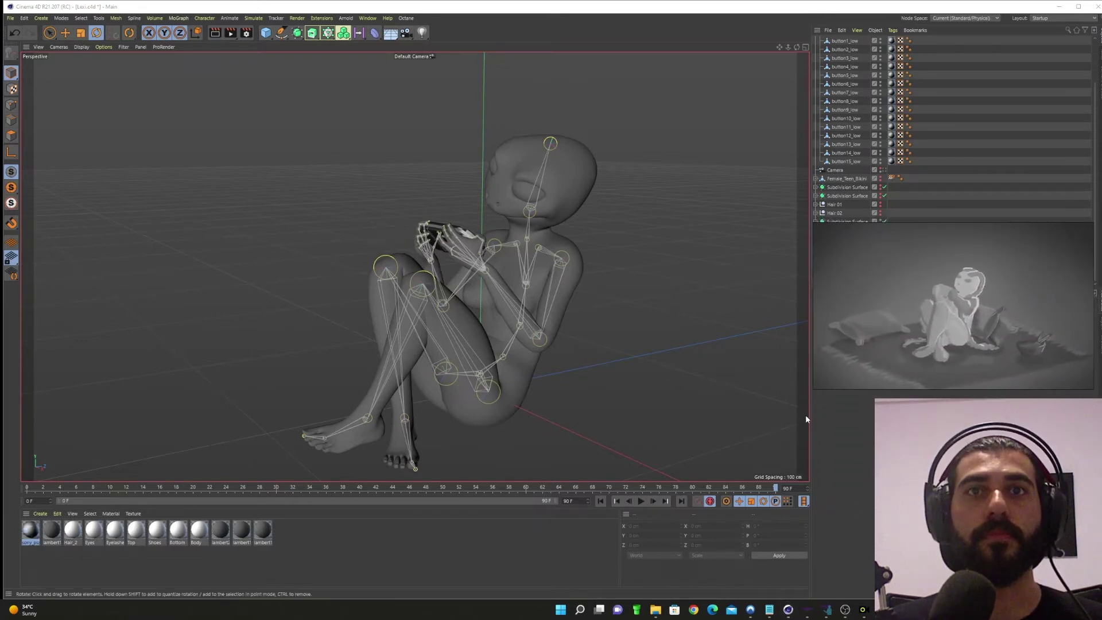
- Enlarge the reference sketch to examine the seated pose, then shrink it and place it beside the character
left_click_drag(812, 389, 176, 586)
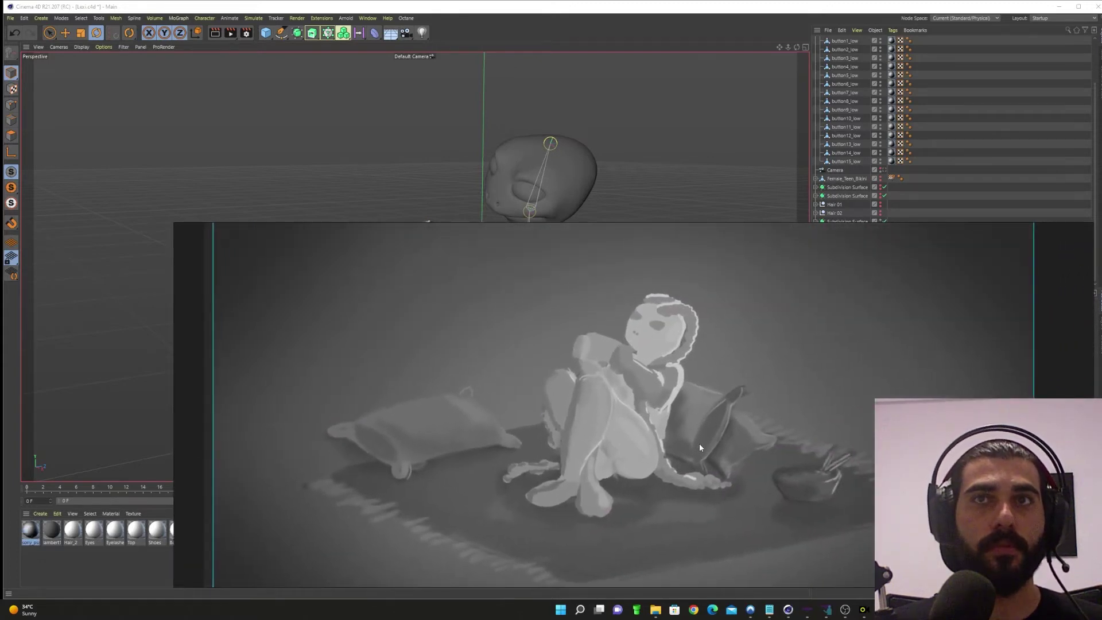
left_click_drag(699, 443, 551, 322)
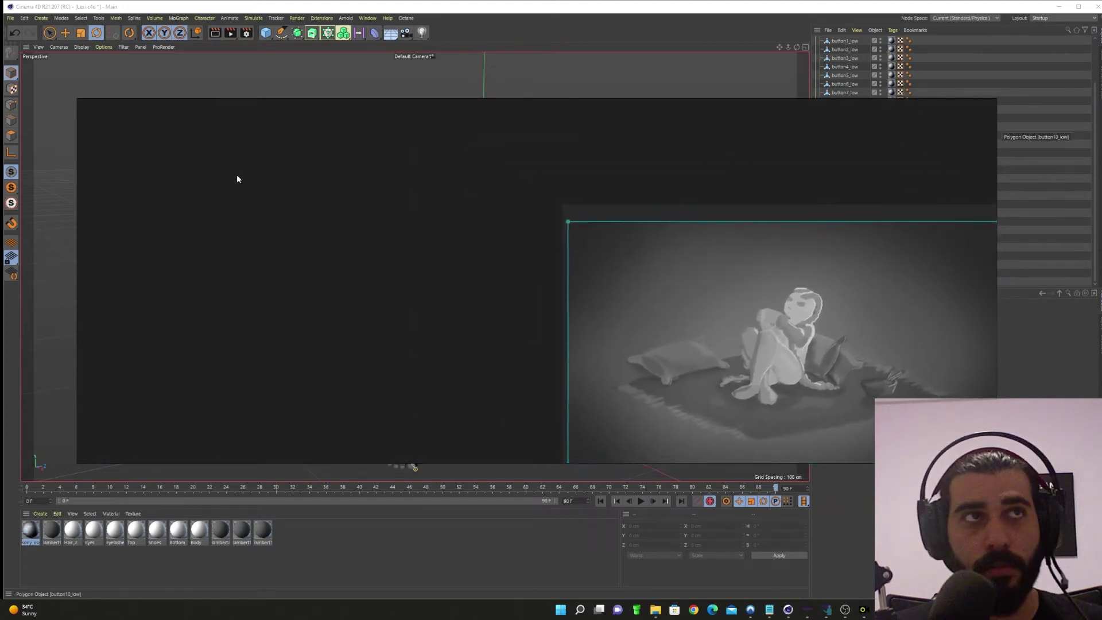
left_click_drag(78, 99, 660, 284)
left_click_drag(828, 393, 922, 395)
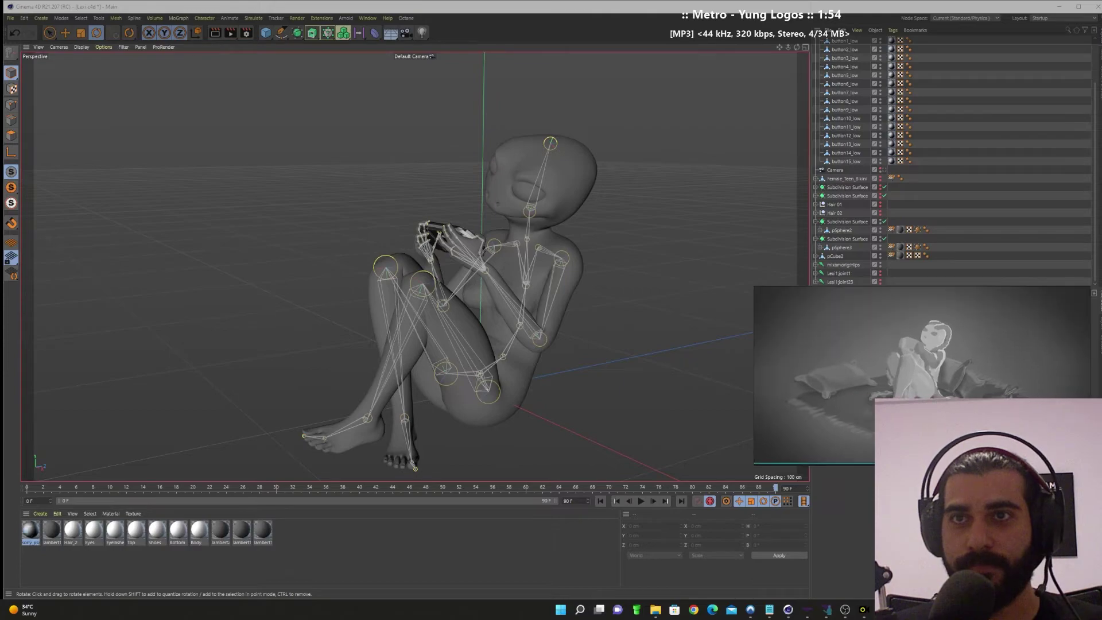
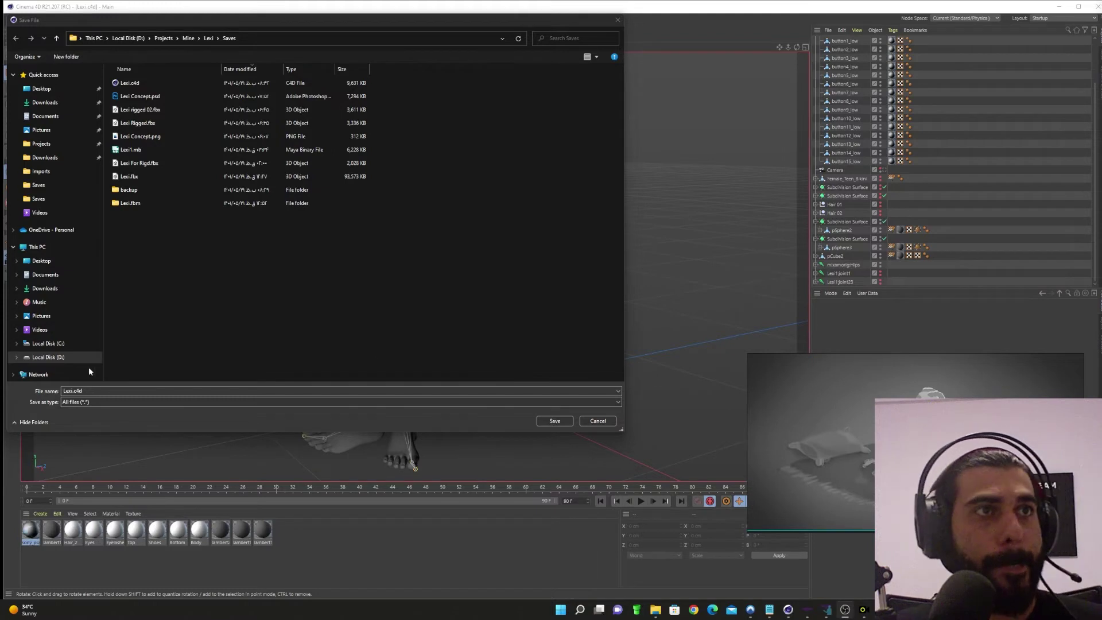
- Save the project as Lexi TM.c4d in the Saves folder
left_click(72, 391)
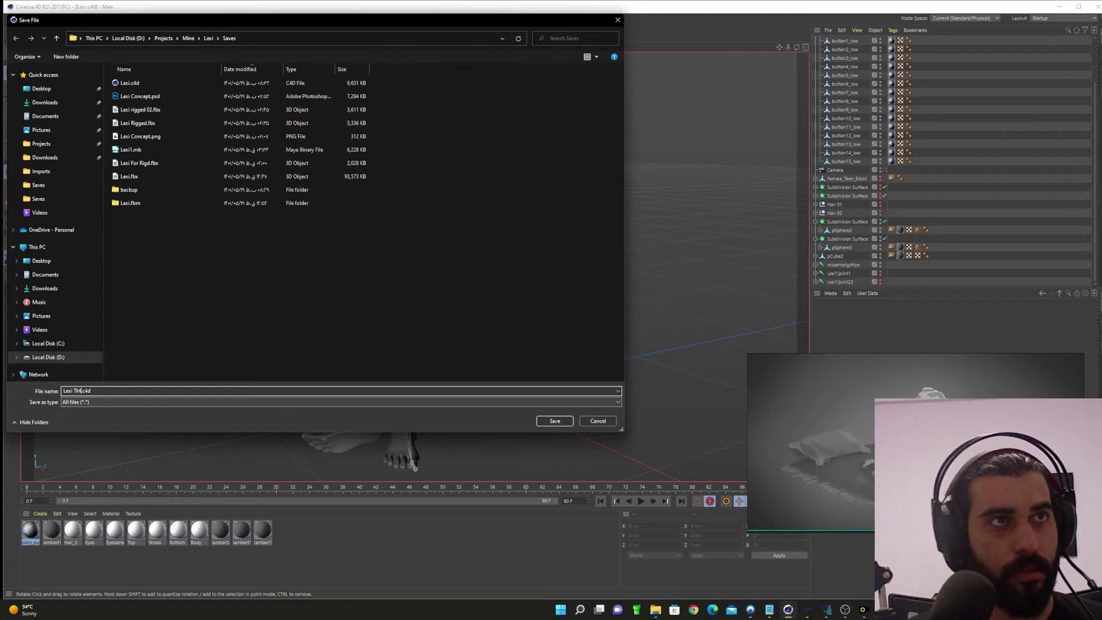
key("alt+d")
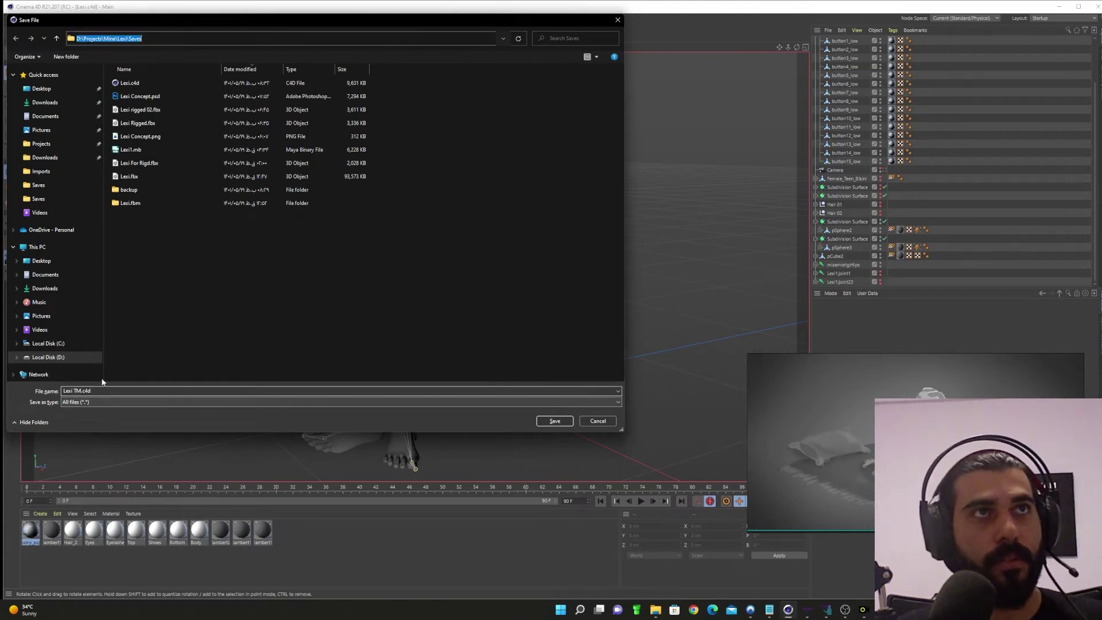
left_click(555, 422)
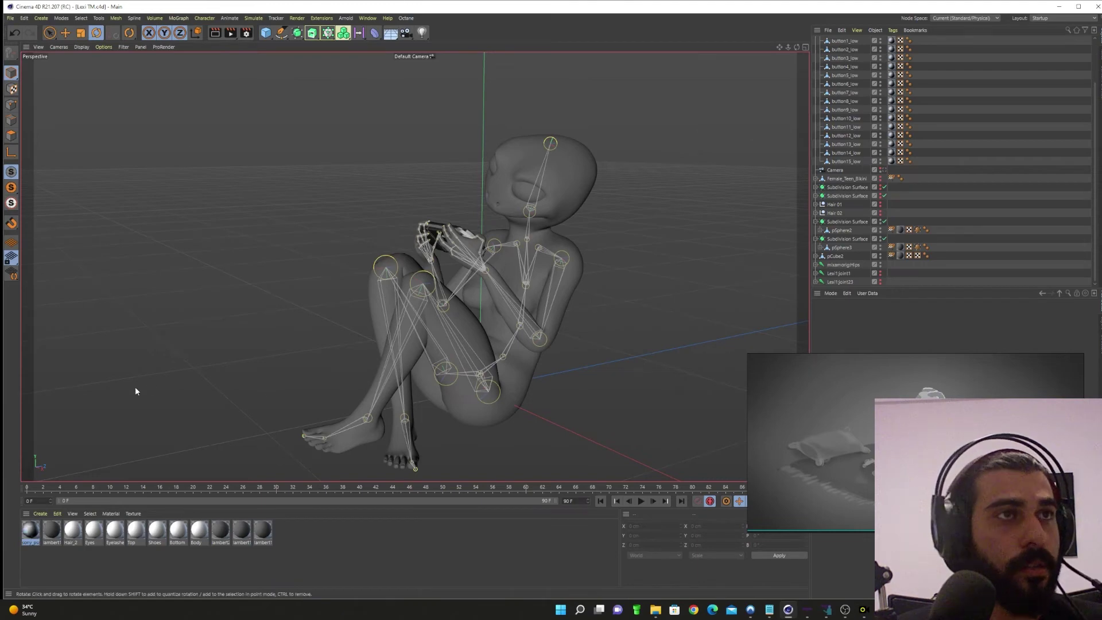
- Save another copy of the project as Lexi Main.c4d in the same folder
left_click(10, 18)
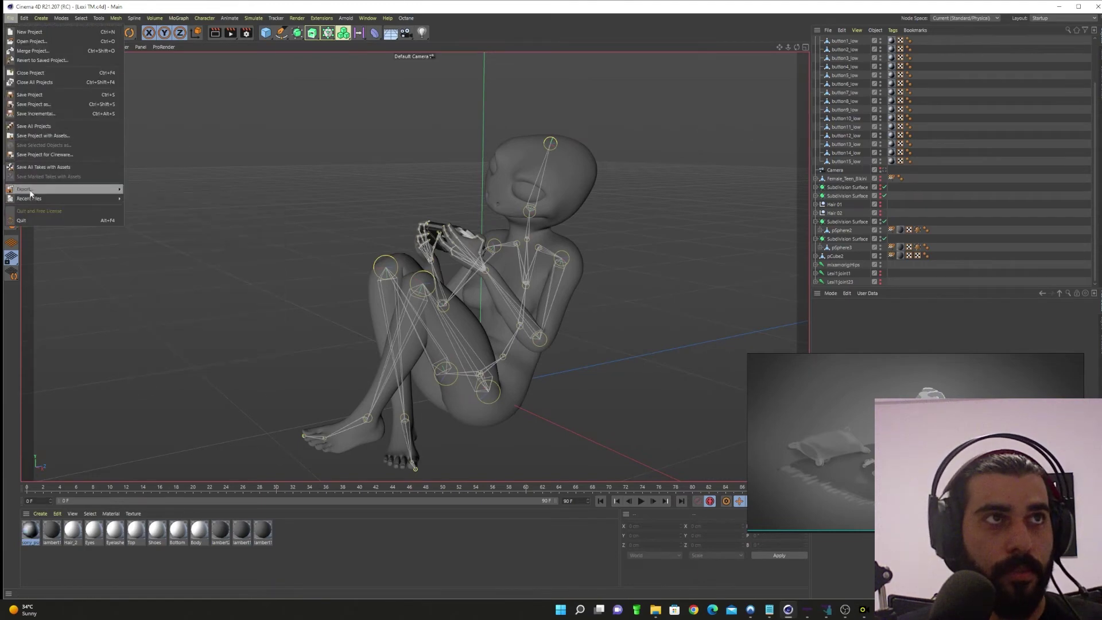
left_click(41, 105)
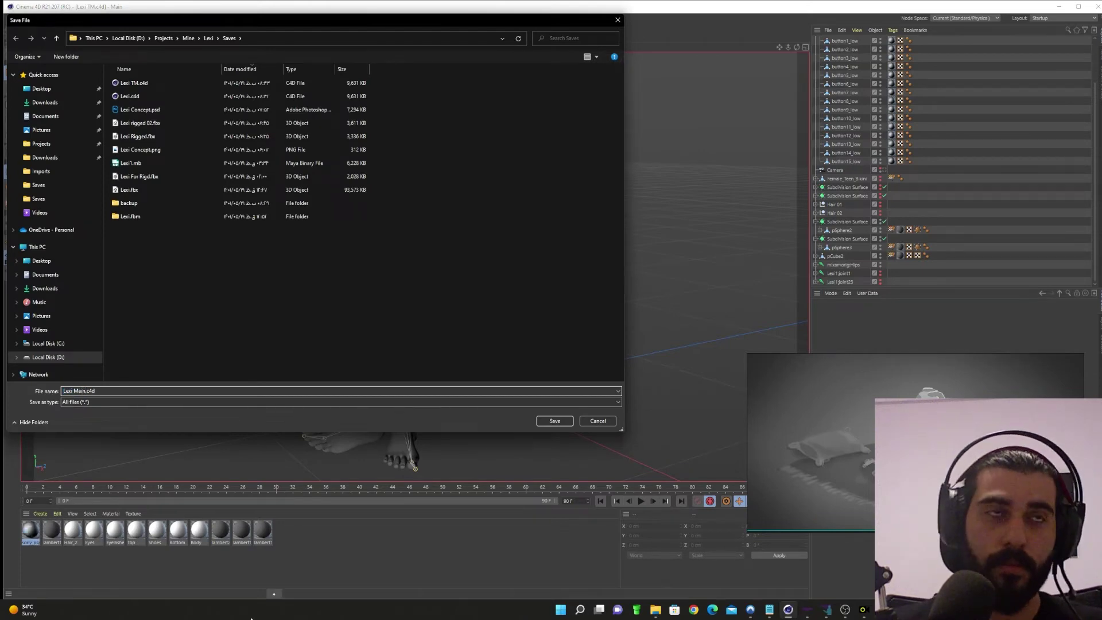
key("Return")
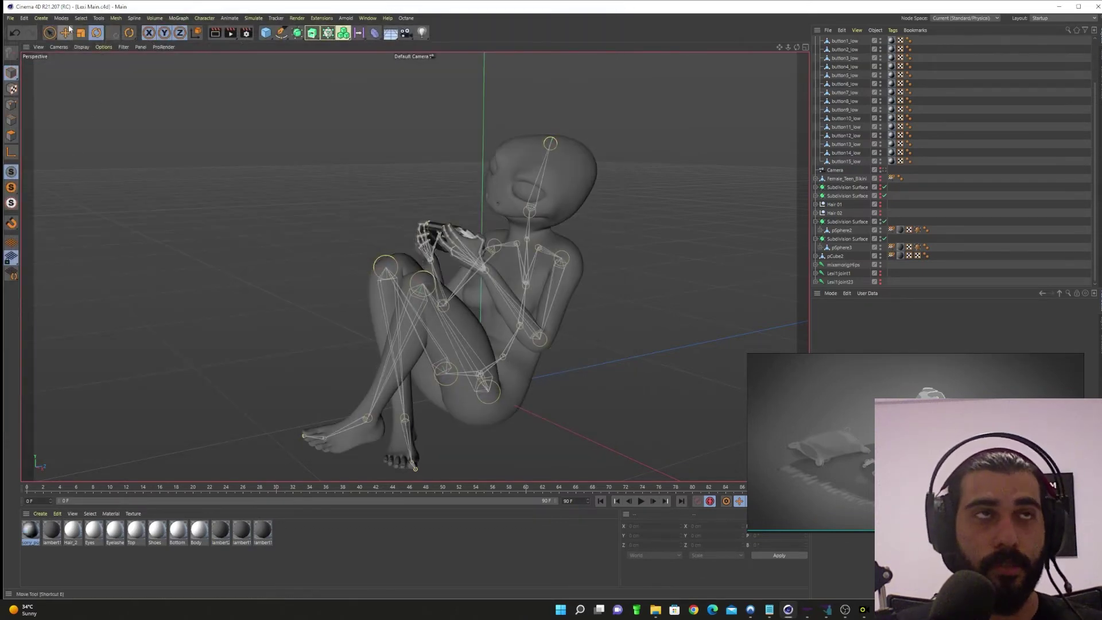
- Open the Lexi TM.c4d project from the Saves folder
left_click(10, 18)
left_click(35, 41)
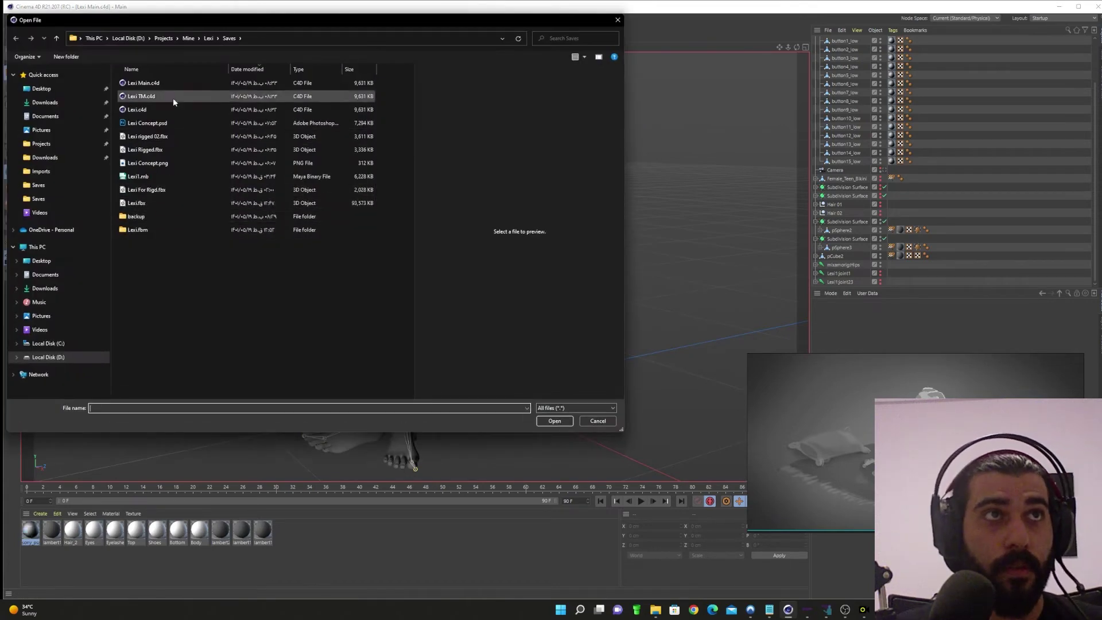
double_click(156, 96)
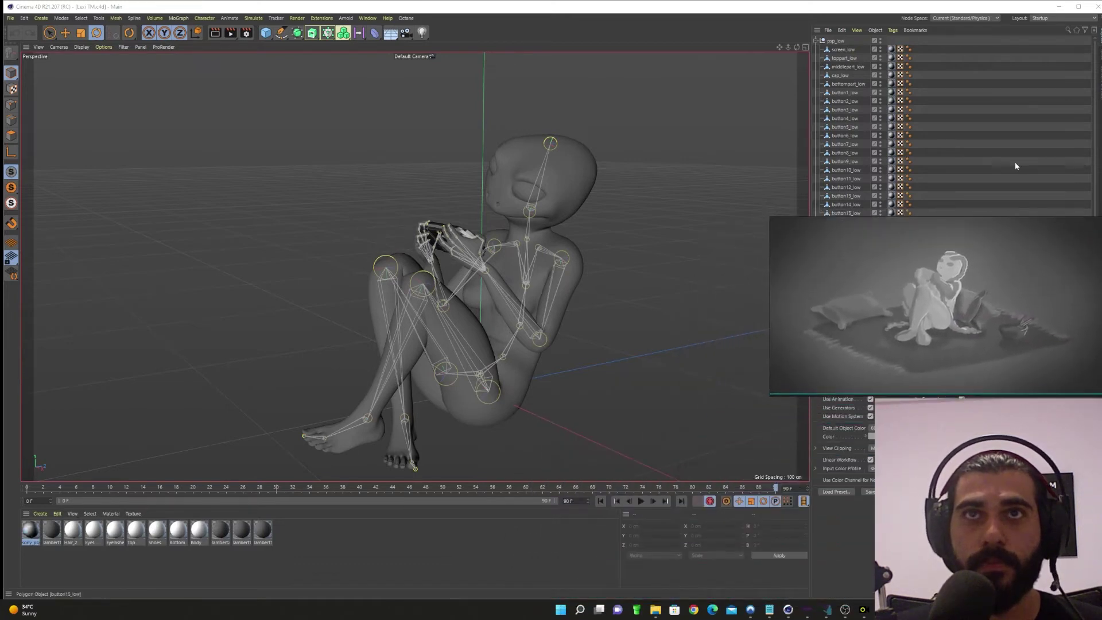
- Collapse the psp_low group, save the project, and delete psp_low and the Camera from the scene
left_click(815, 41)
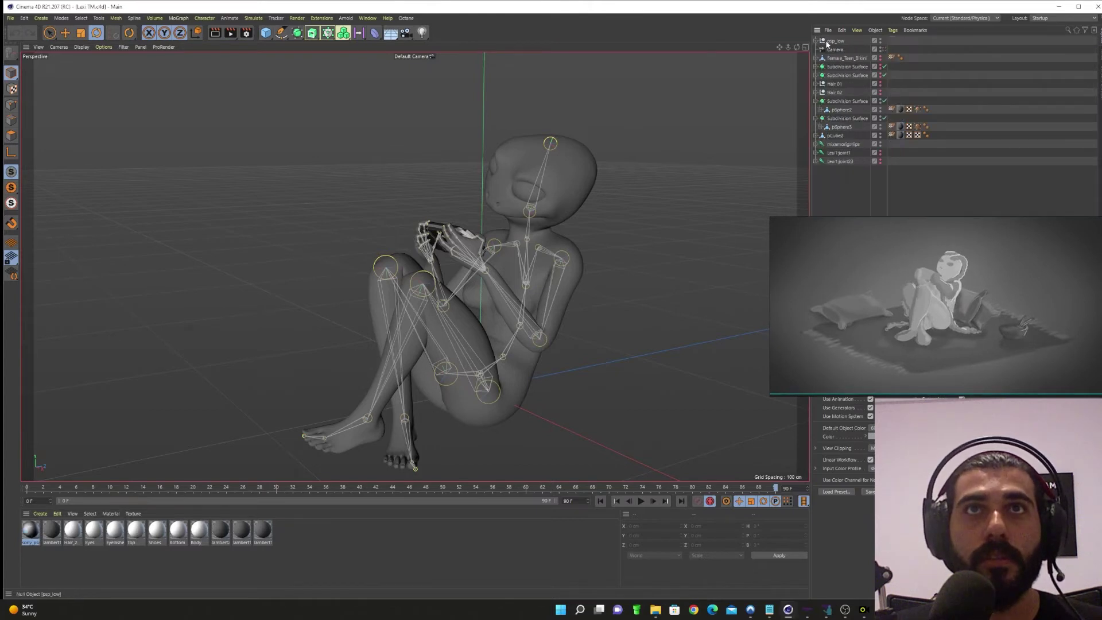
left_click(827, 42)
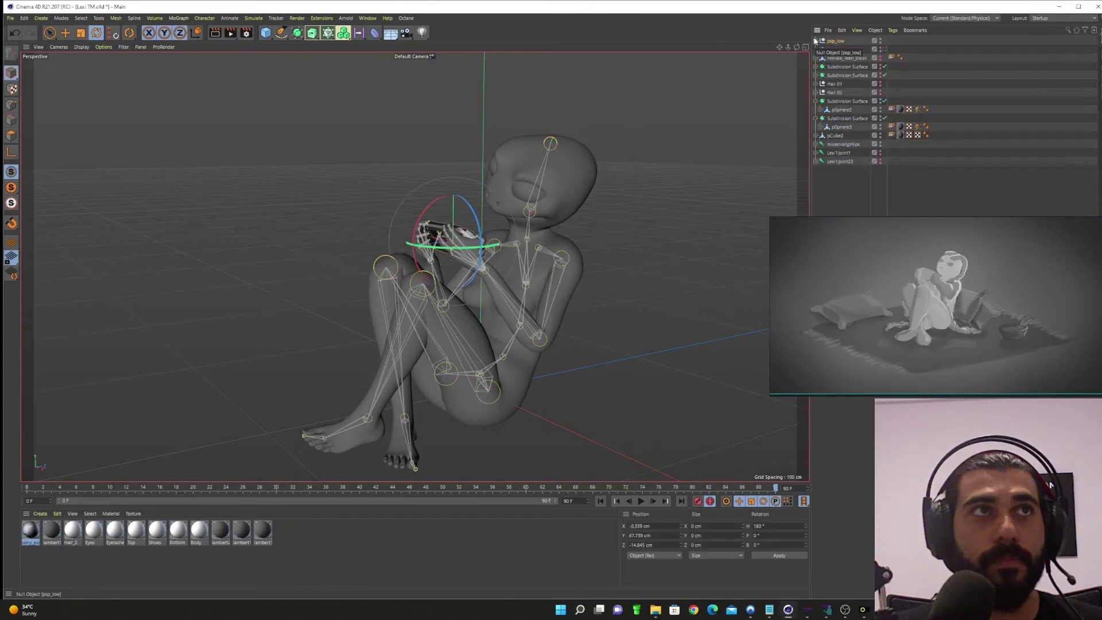
key("ctrl+s")
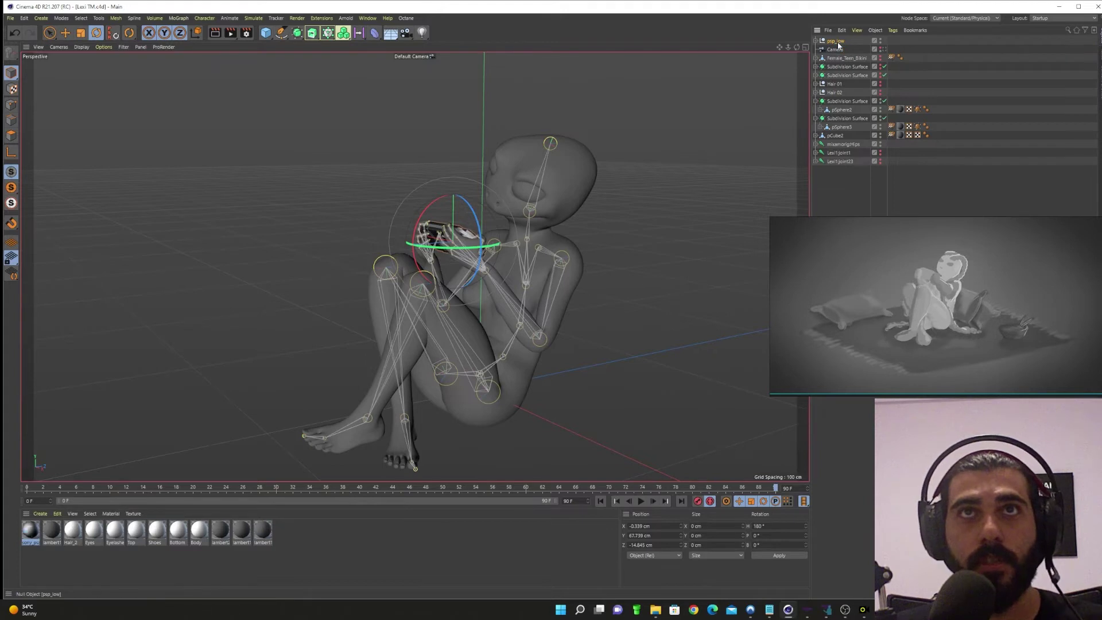
left_click(970, 112)
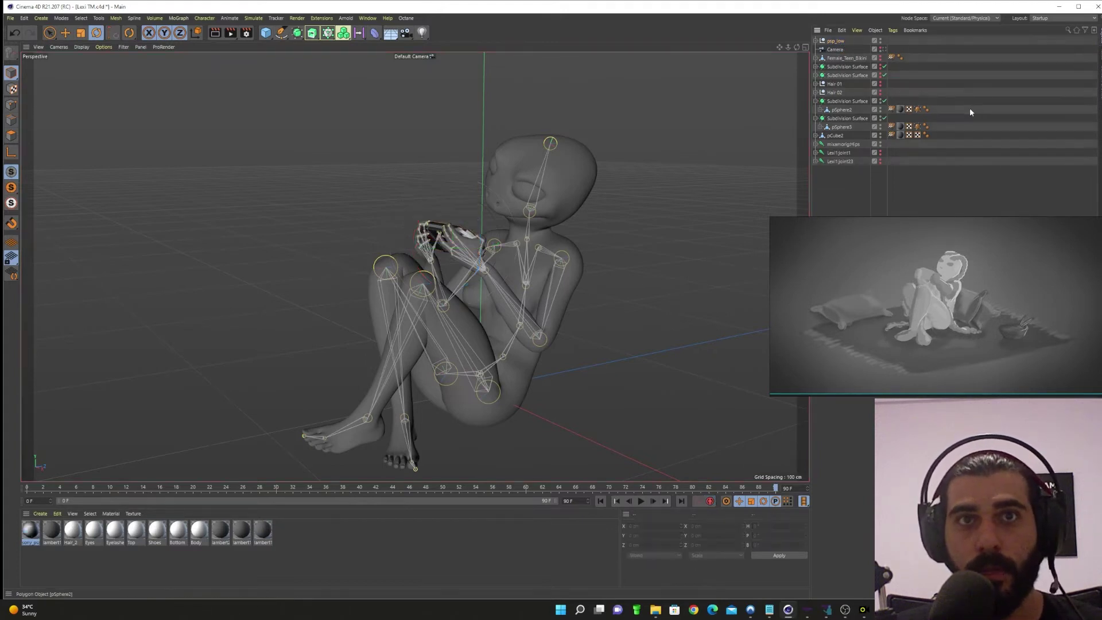
left_click(839, 41)
key("Delete")
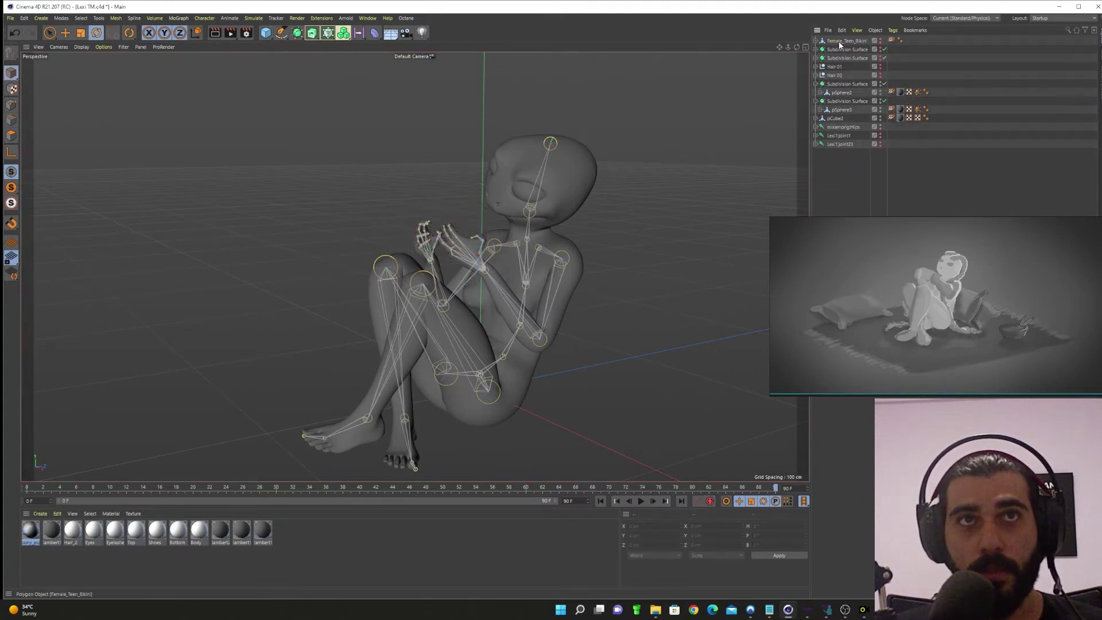
- Delete the Female_Teen_Bikini object and the two collapsed Subdivision Surface objects directly below it
left_click(847, 41)
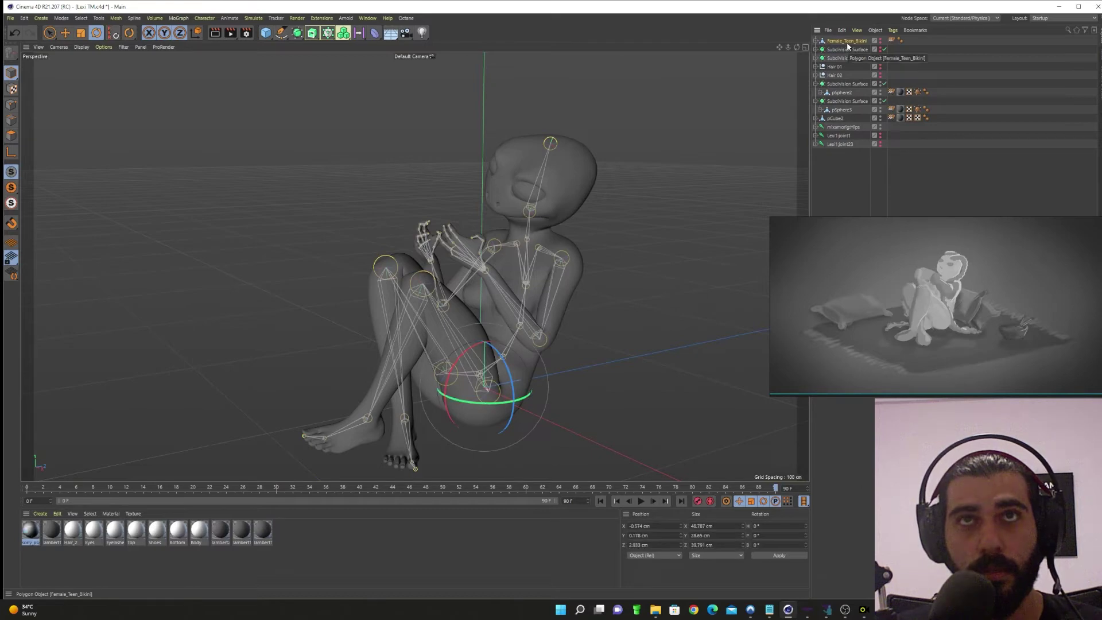
key("Delete")
left_click(847, 44)
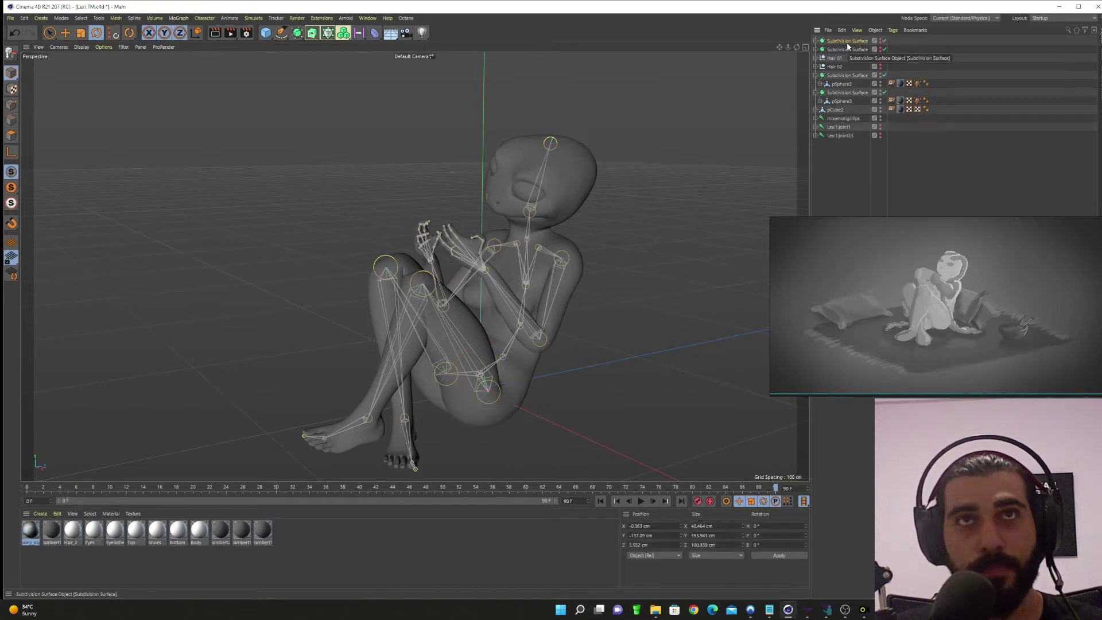
left_click(879, 42)
left_click(880, 42)
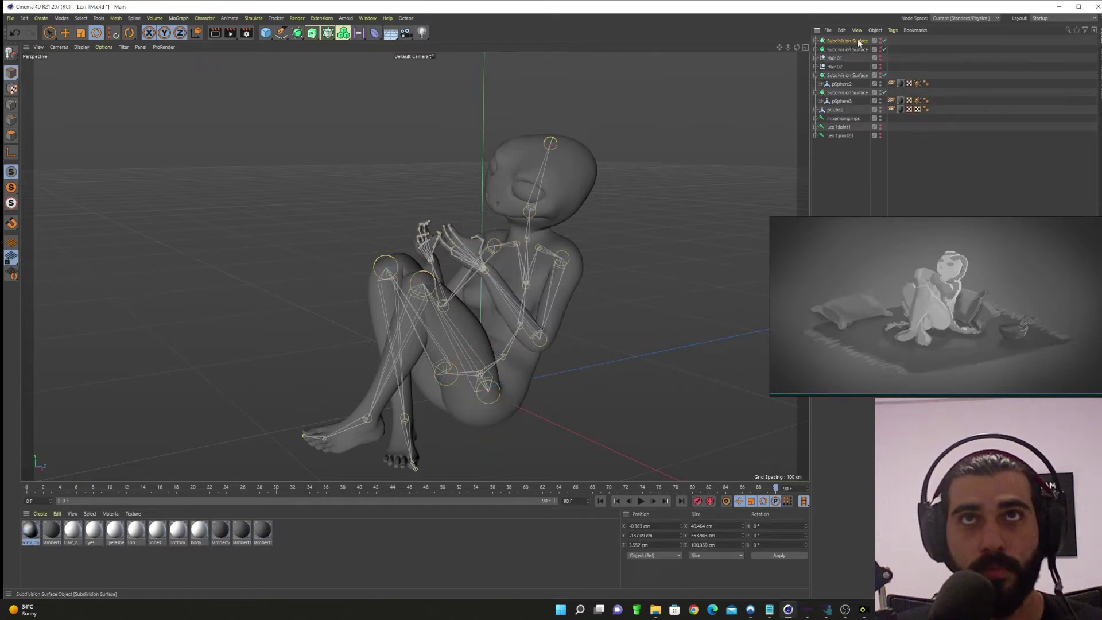
key("Delete")
left_click(843, 43)
key("Delete")
- Delete the Hair 01 and Hair 02 nulls and the Subdivision Surface objects containing pSphere2 and pSphere3
left_click(832, 42)
key("Delete")
left_click(828, 41)
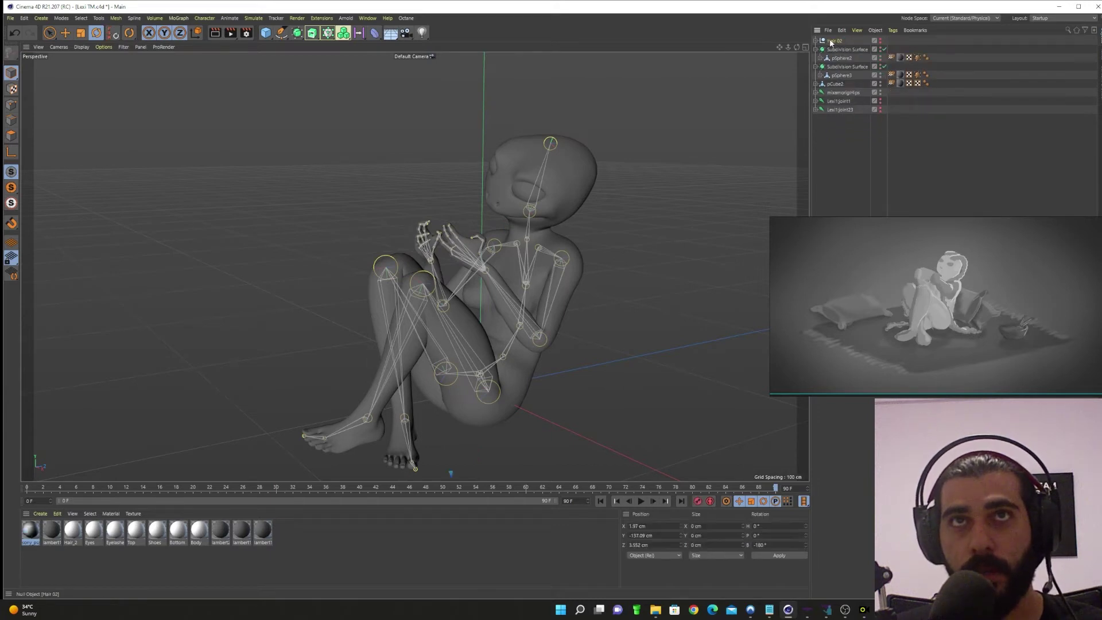
key("Delete")
left_click(847, 41)
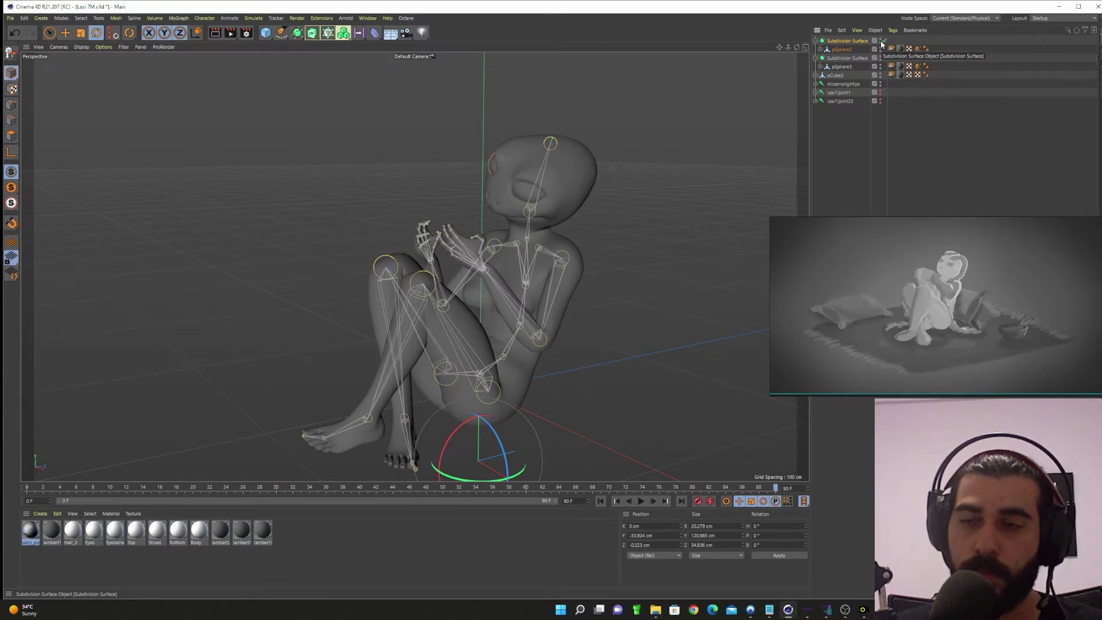
key("Delete")
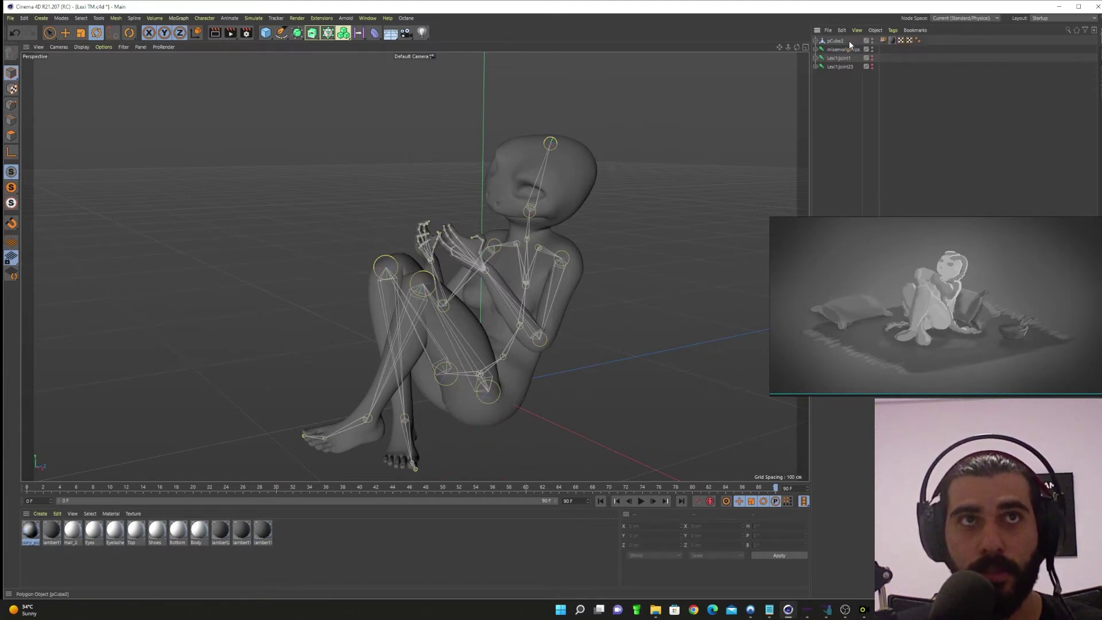
- Delete the two Lexi1:joint chains listed below mixamorig:Hips
left_click(835, 41)
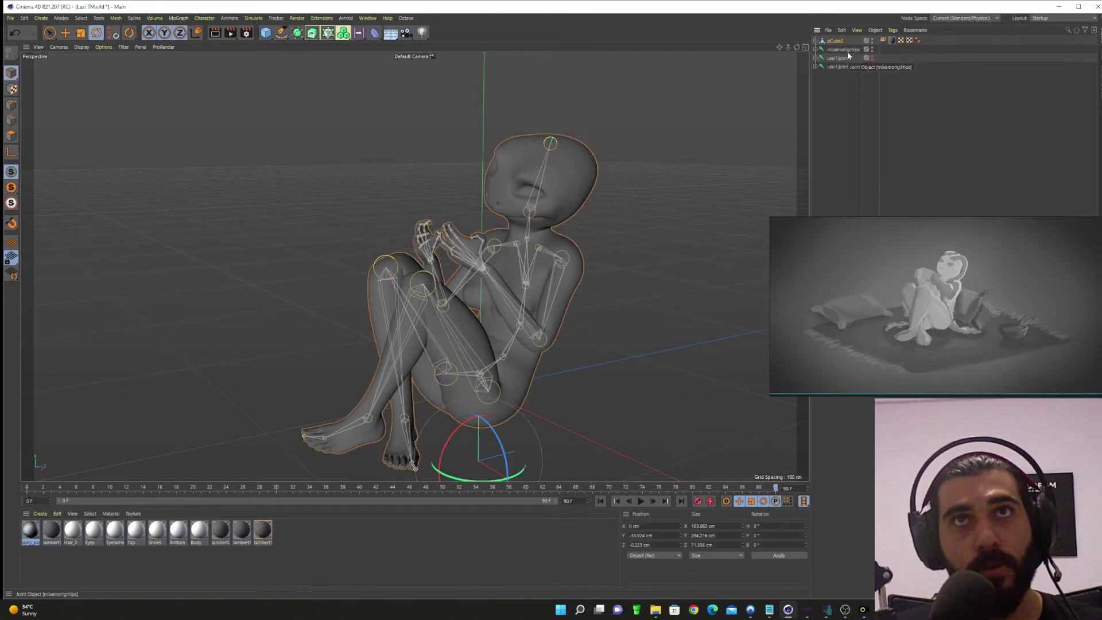
left_click(844, 66)
key("Delete")
left_click(839, 59)
key("Delete")
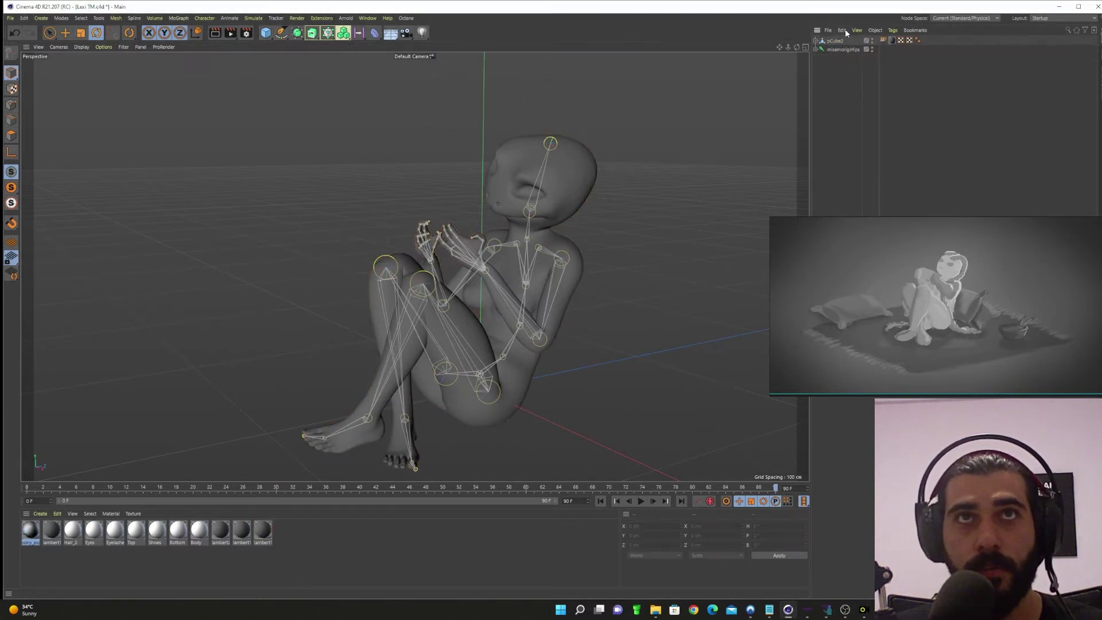
- Expand the entire mixamorig:Hips joint hierarchy and select its root joint
left_click(815, 50, "ctrl")
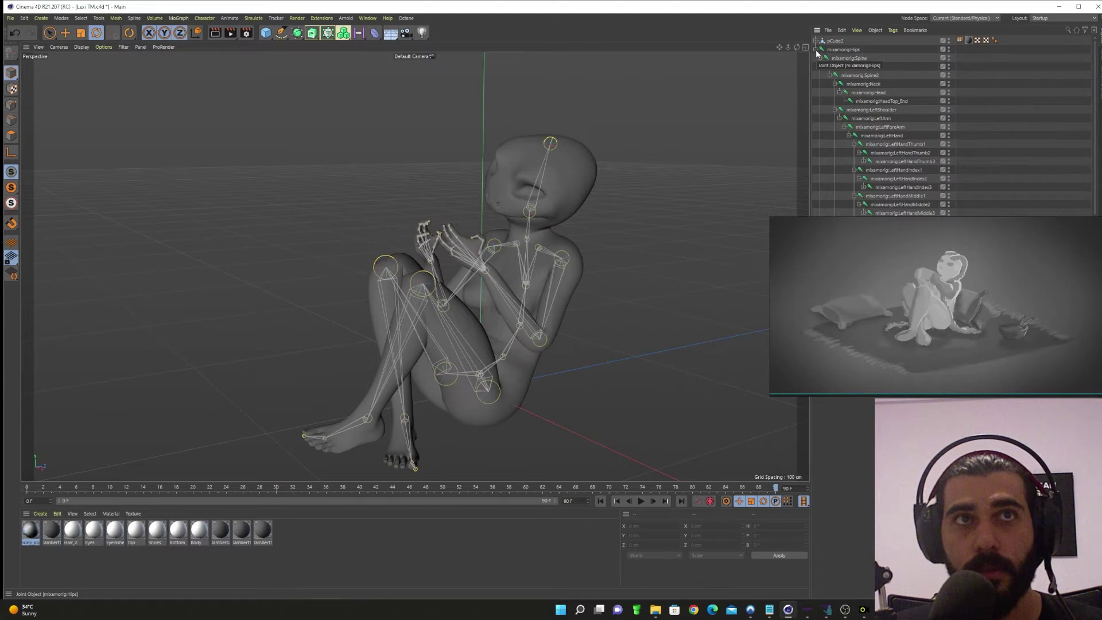
left_click_drag(771, 488, 768, 429)
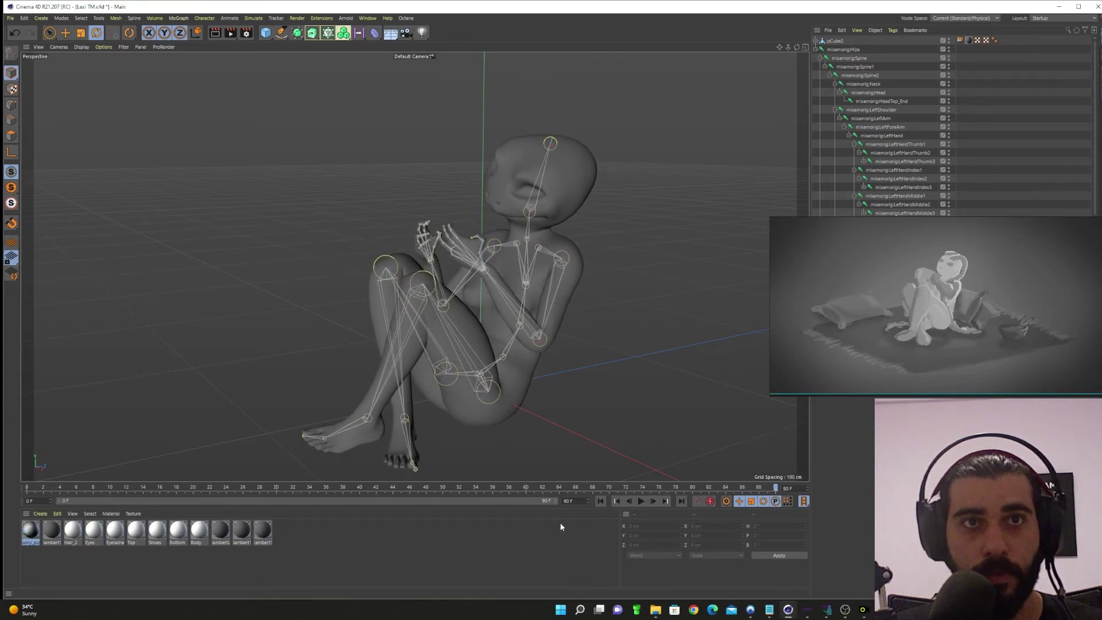
left_click(847, 50)
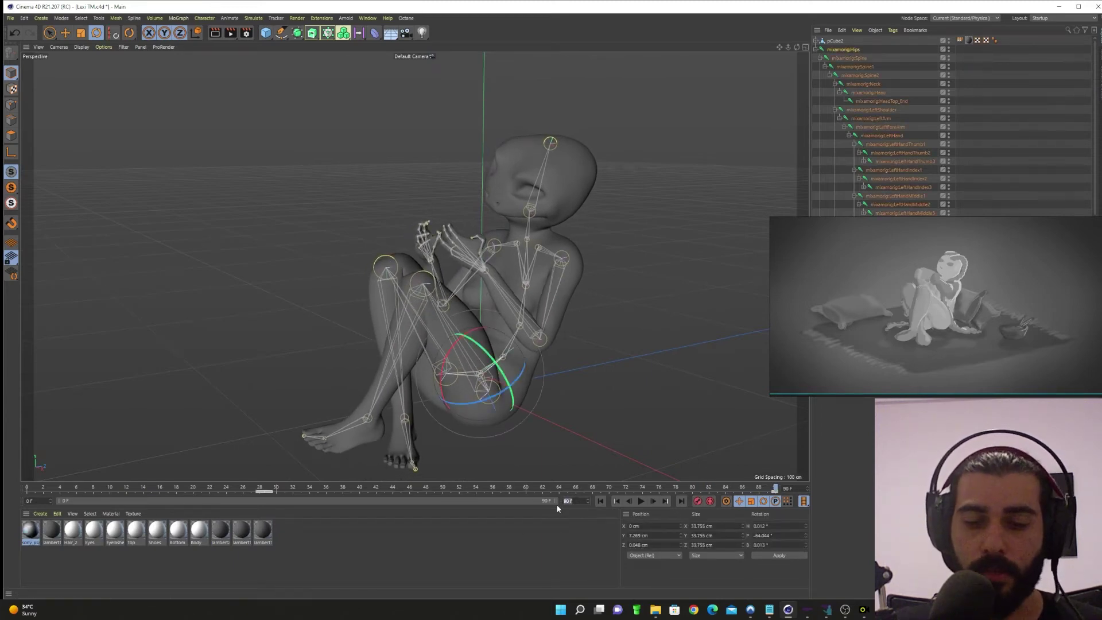
- Extend the project end and the preview range to 180 frames and move the current time to frame 90
type("180")
key("Return")
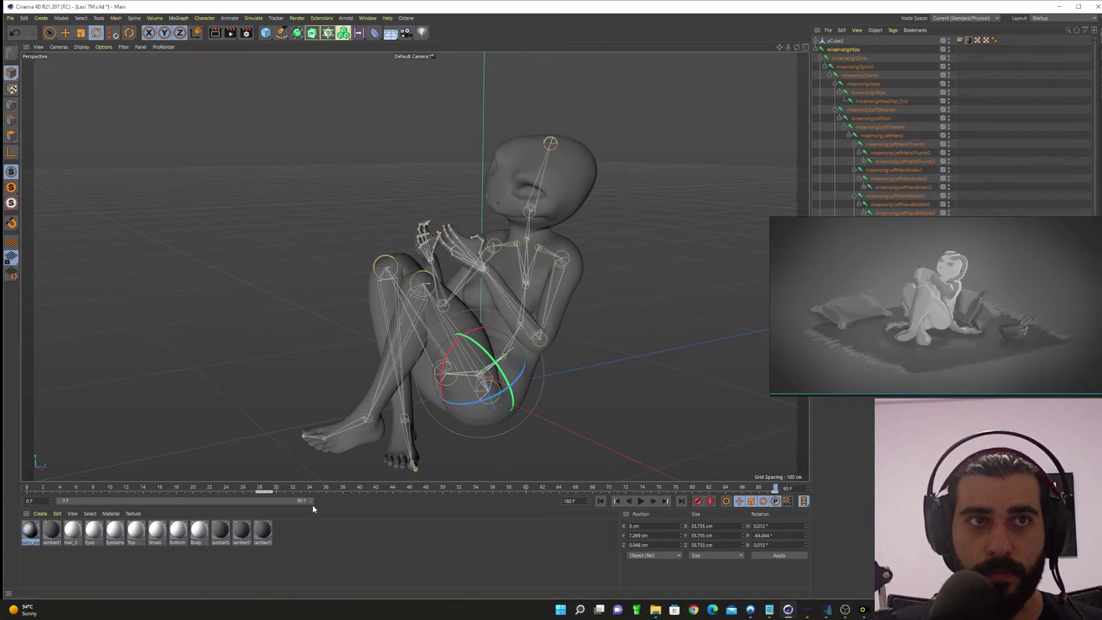
left_click_drag(313, 504, 556, 504)
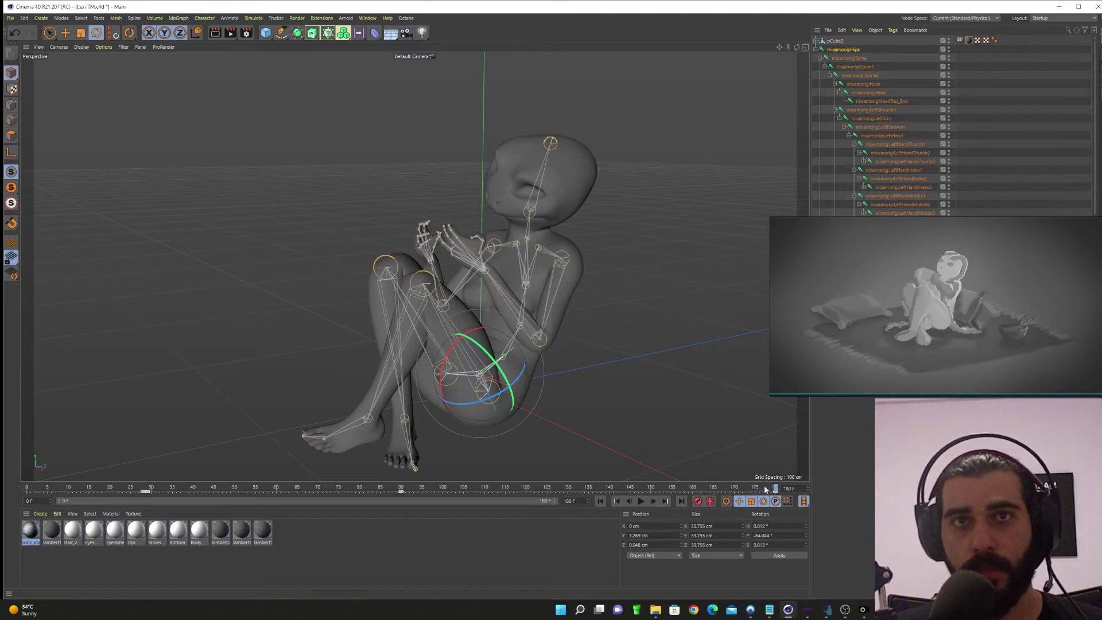
left_click_drag(606, 496, 401, 512)
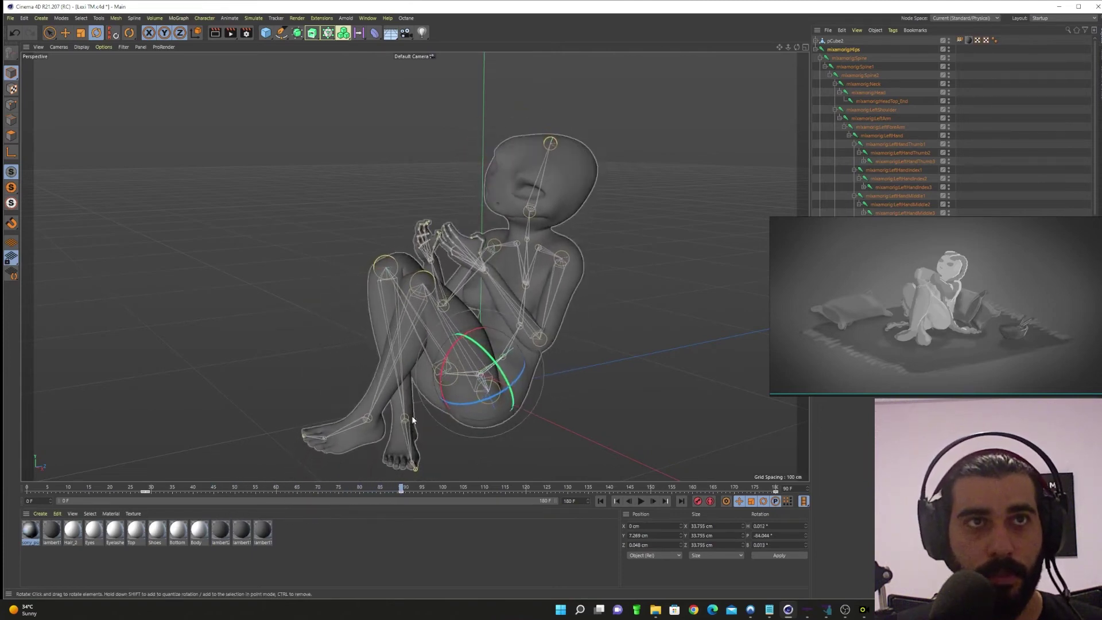
- Examine the keyframes and rotations of the left hand and finger joints, scrubbing back to about frame 71
scroll(512, 343, "up", 2)
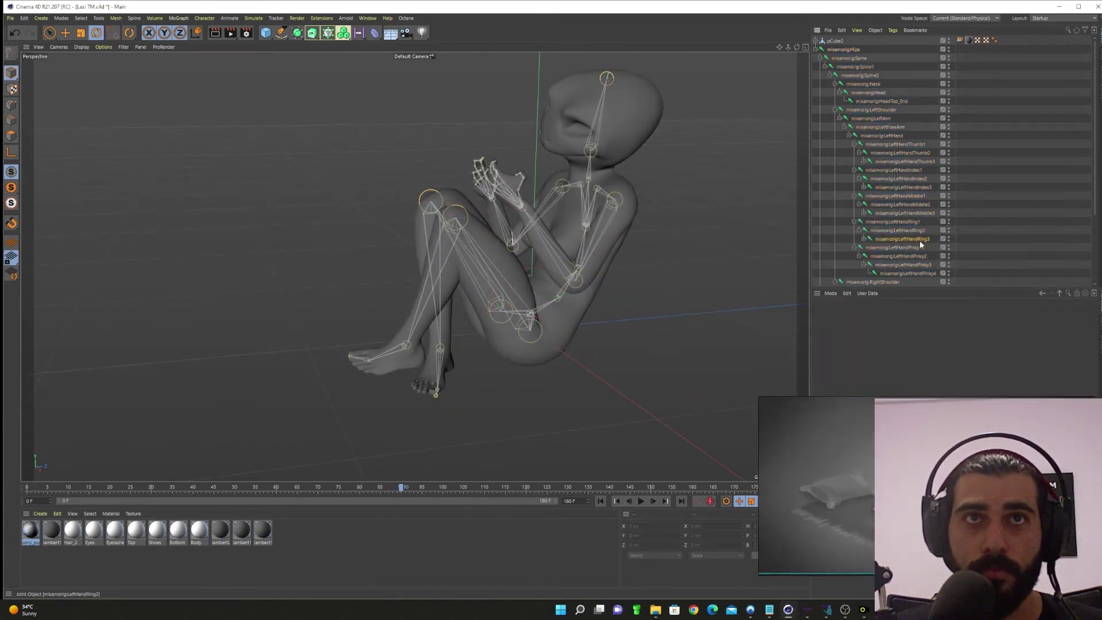
left_click(913, 213)
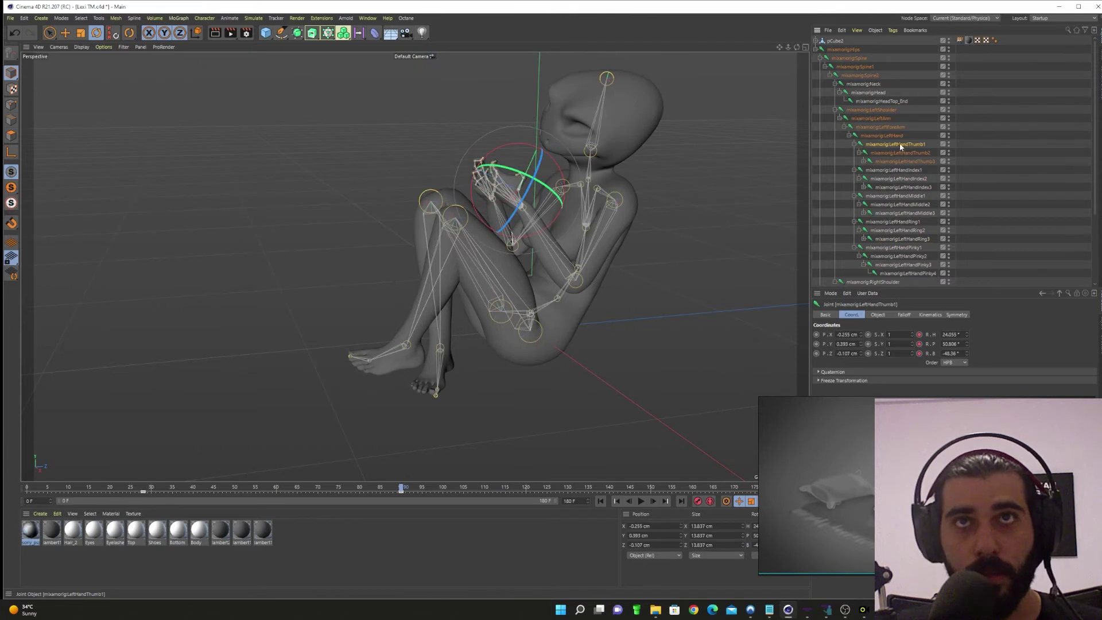
left_click(881, 136)
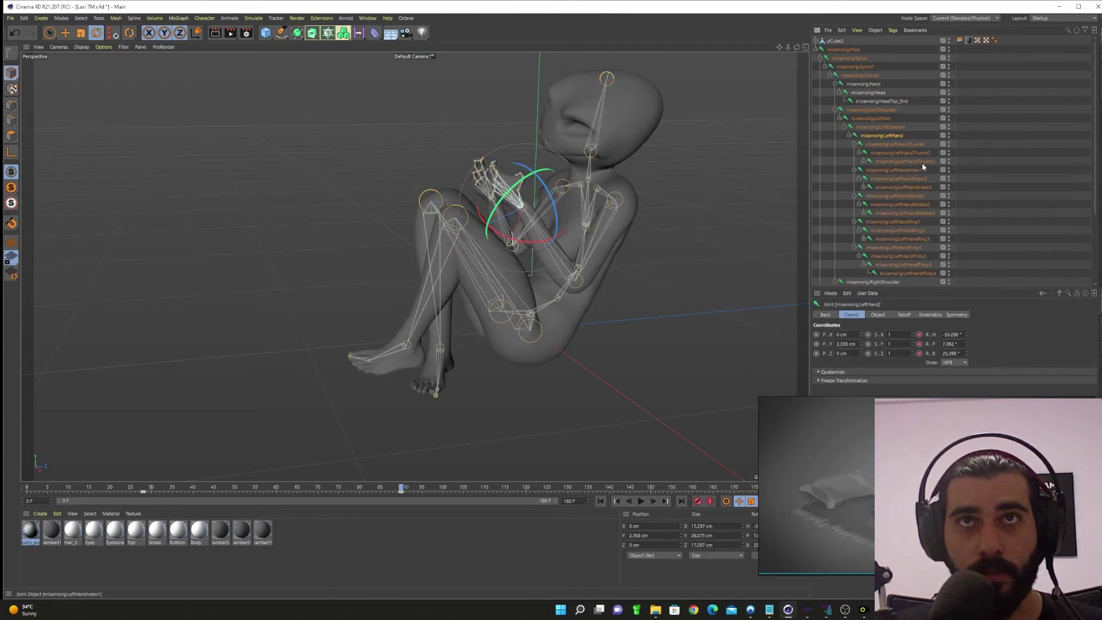
scroll(924, 168, "down", 4)
left_click_drag(399, 488, 322, 491)
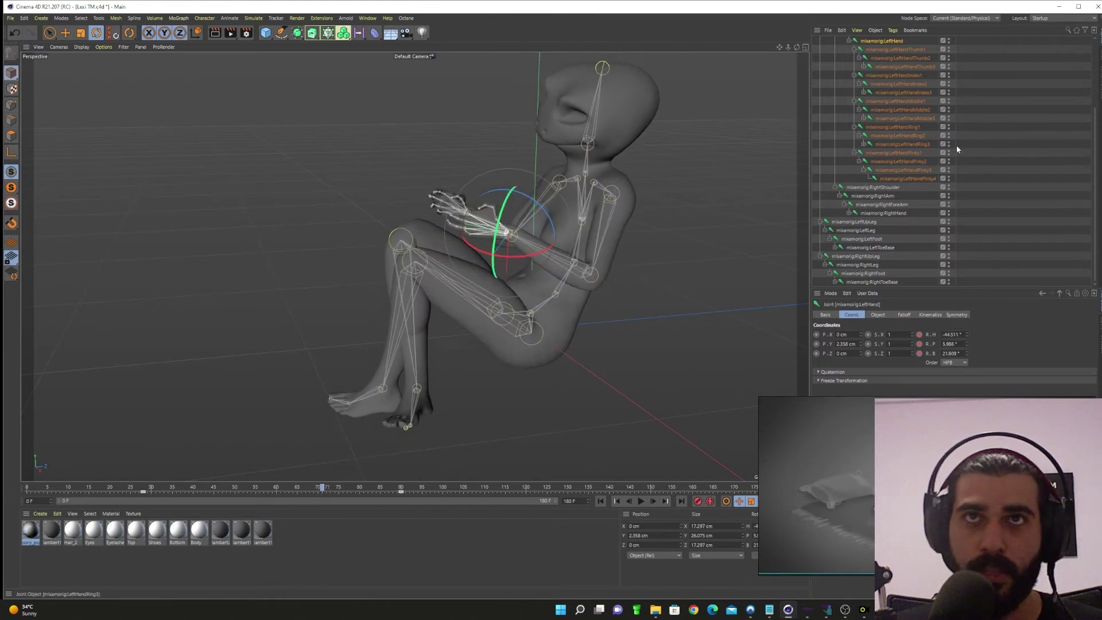
left_click(909, 144)
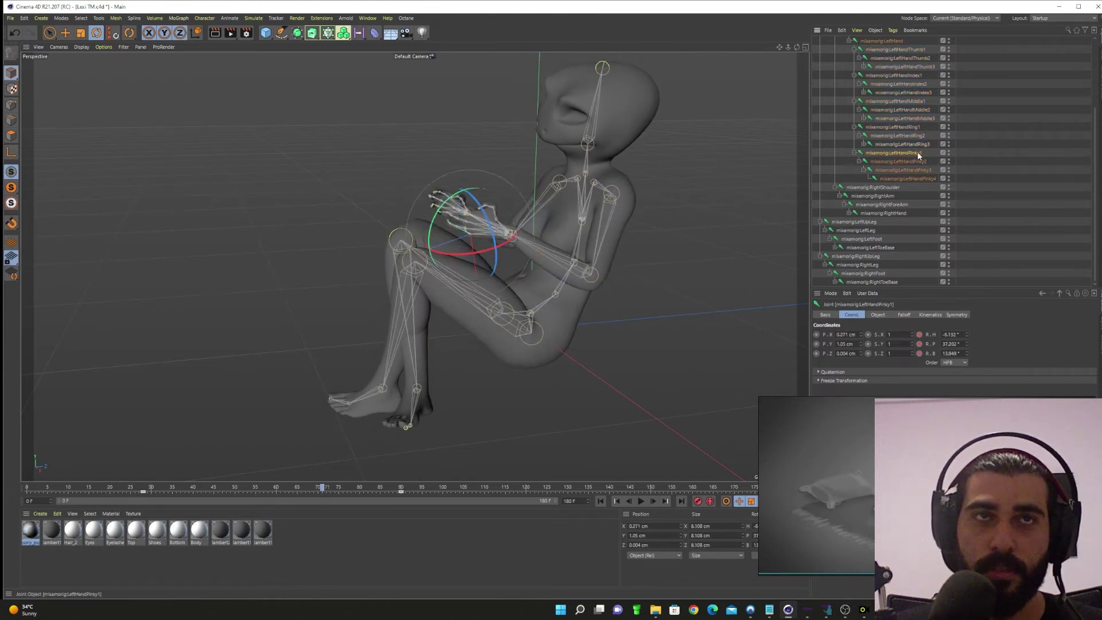
left_click(896, 101)
scroll(907, 137, "up", 2)
left_click(907, 138)
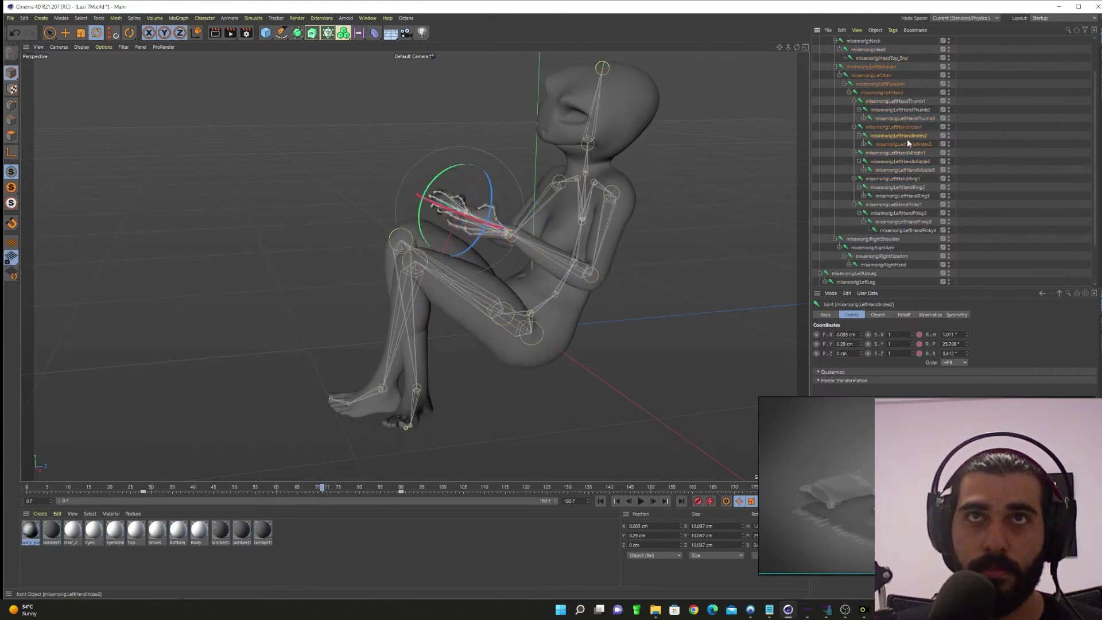
left_click(910, 145)
left_click(908, 118)
left_click(902, 103)
left_click(899, 101)
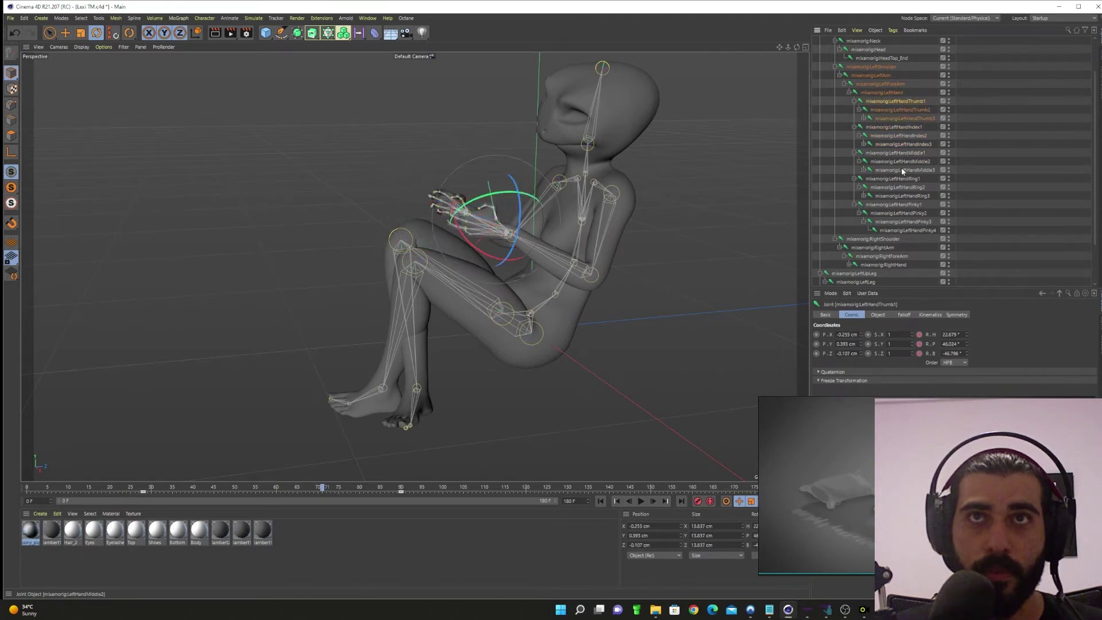
scroll(914, 199, "down", 2)
- Try to shift the keyframes of LeftUpLeg, LeftLeg, LeftFoot and LeftToeBase about 10 frames later, and undo it
left_click(869, 248)
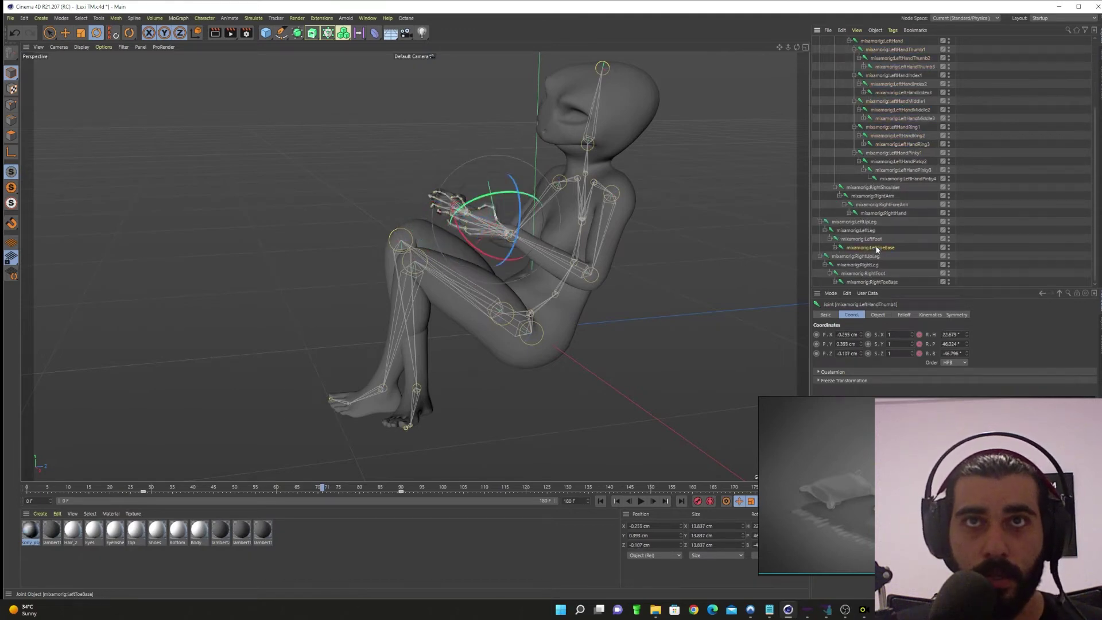
left_click(865, 231)
left_click_drag(483, 258, 594, 260, "alt")
left_click_drag(323, 488, 297, 489)
left_click(859, 224)
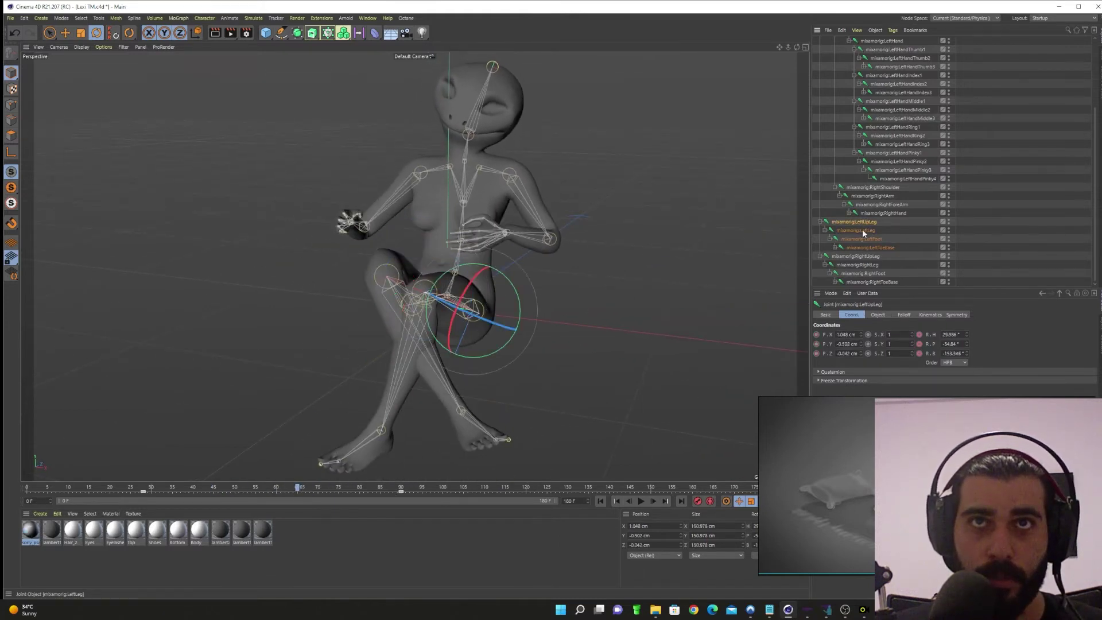
left_click(862, 230, "ctrl")
left_click(866, 240, "ctrl")
left_click(871, 248, "ctrl")
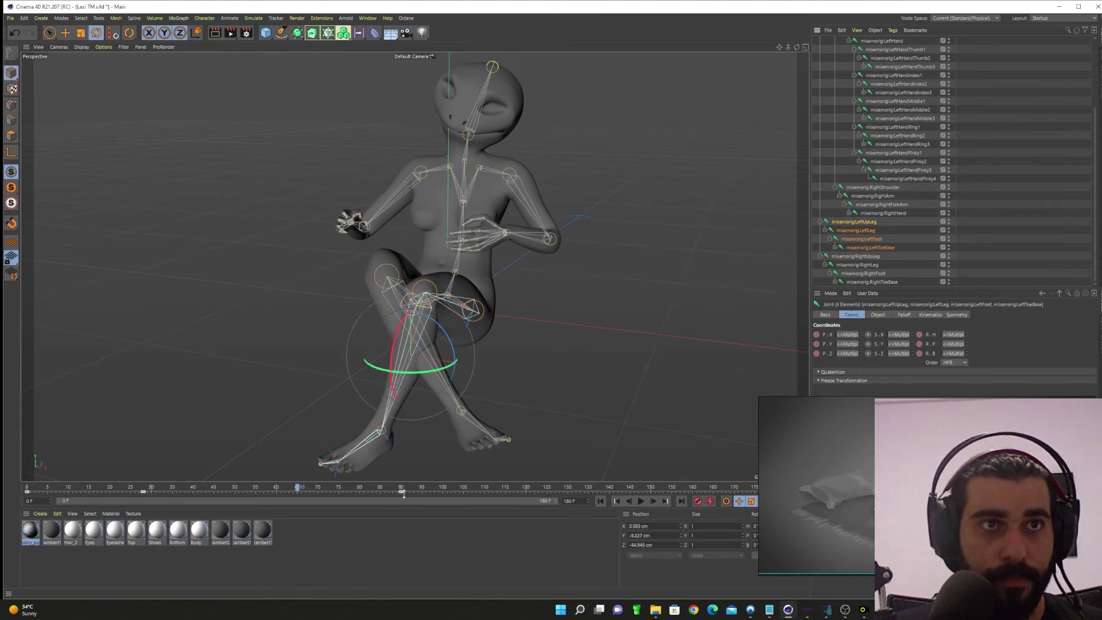
left_click_drag(363, 496, 189, 498)
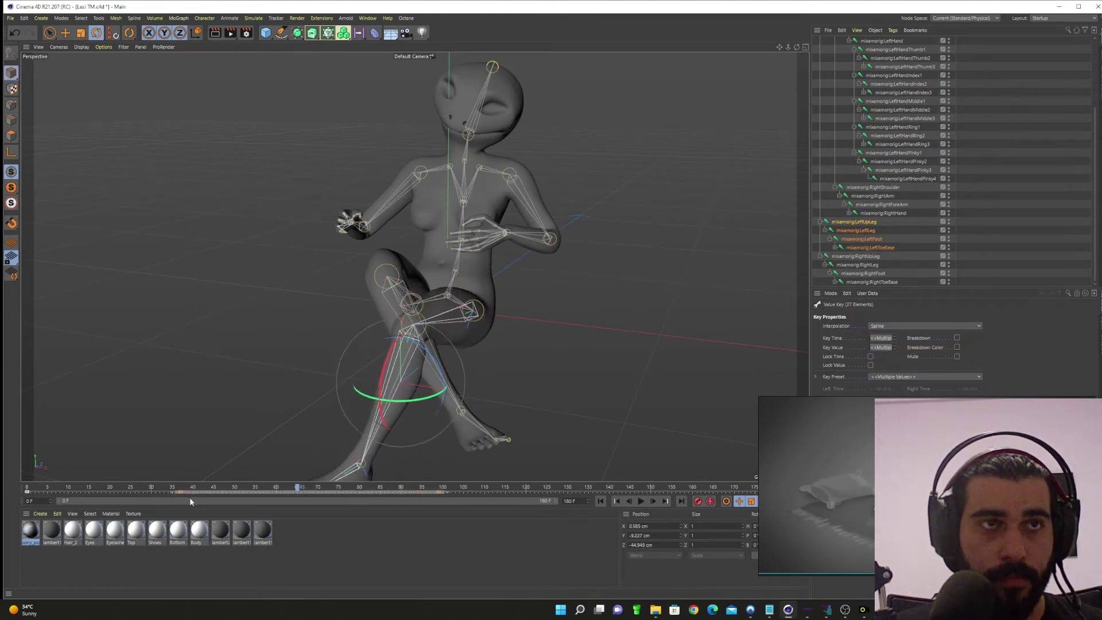
key("ctrl+z")
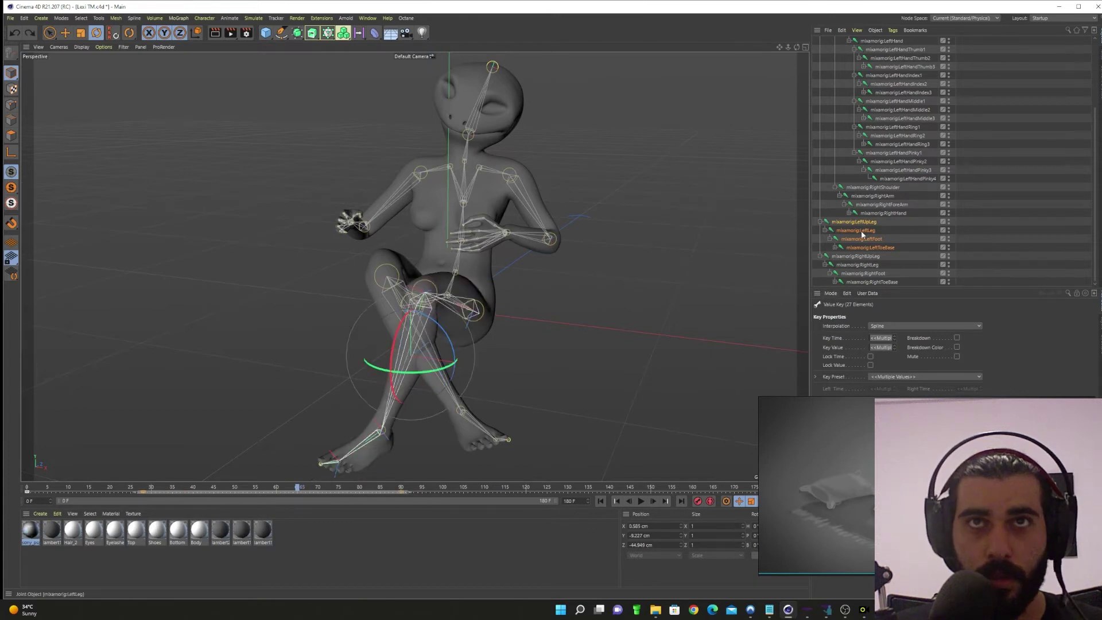
- Shift the keyframes of LeftLeg, LeftFoot and LeftToeBase about 16 frames later and scrub to about frame 110 to check the pose
left_click(861, 230)
left_click(870, 248, "shift")
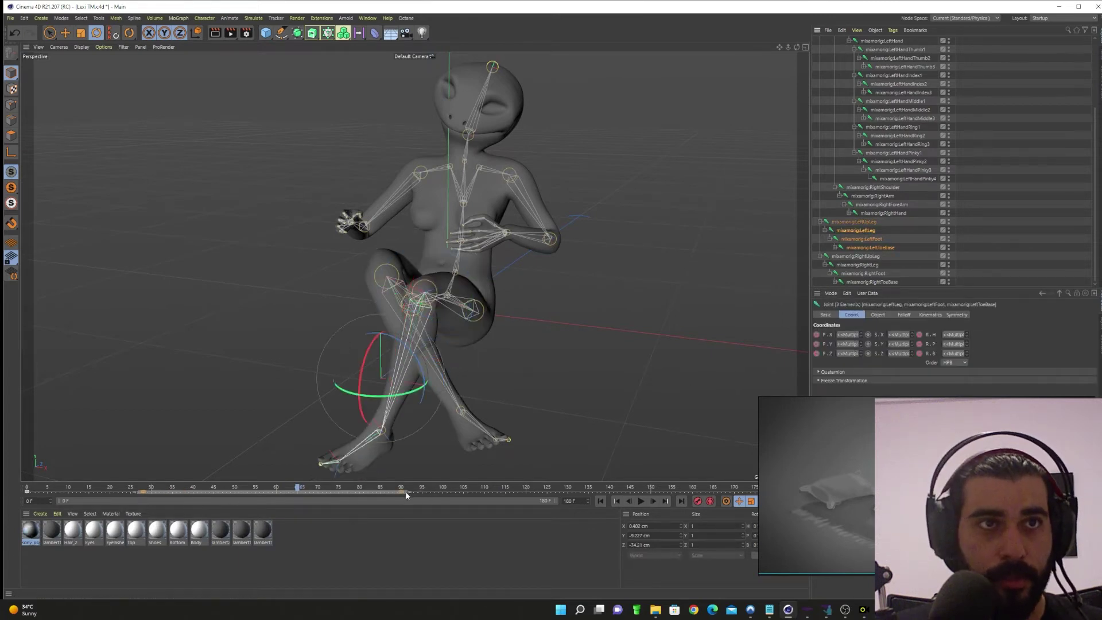
left_click_drag(356, 493, 420, 494)
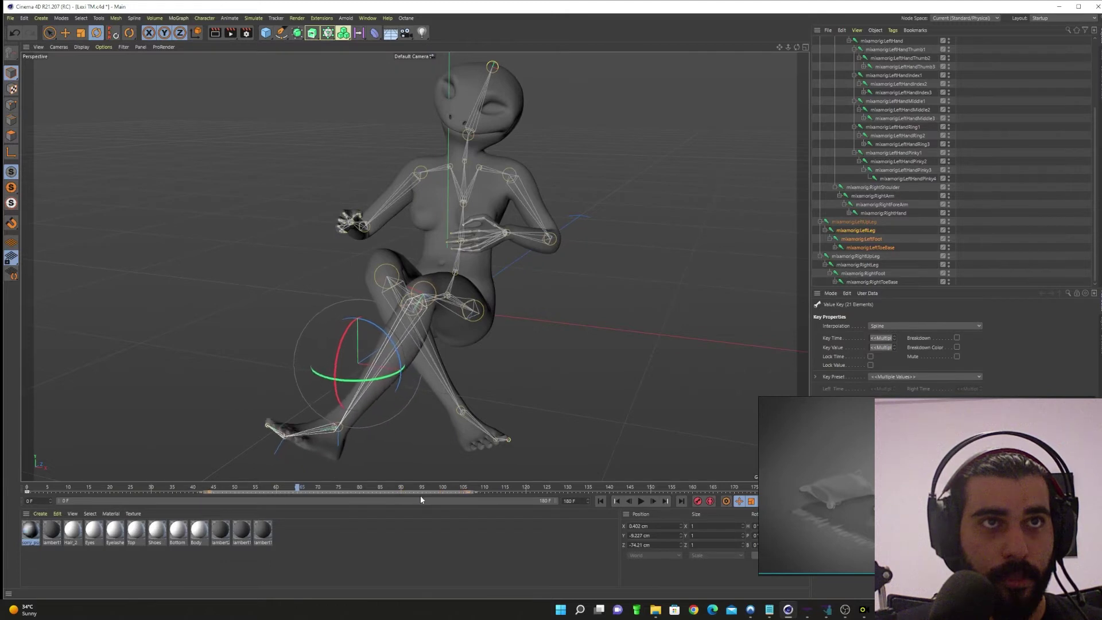
left_click_drag(280, 491, 484, 487)
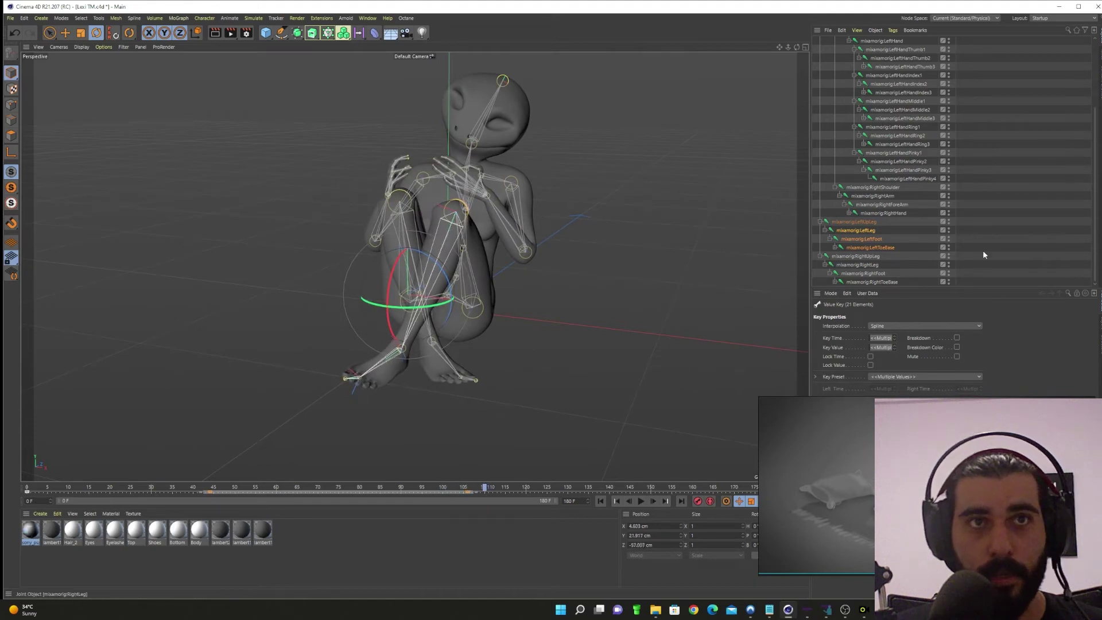
left_click(829, 248)
left_click_drag(499, 264, 401, 301, "alt")
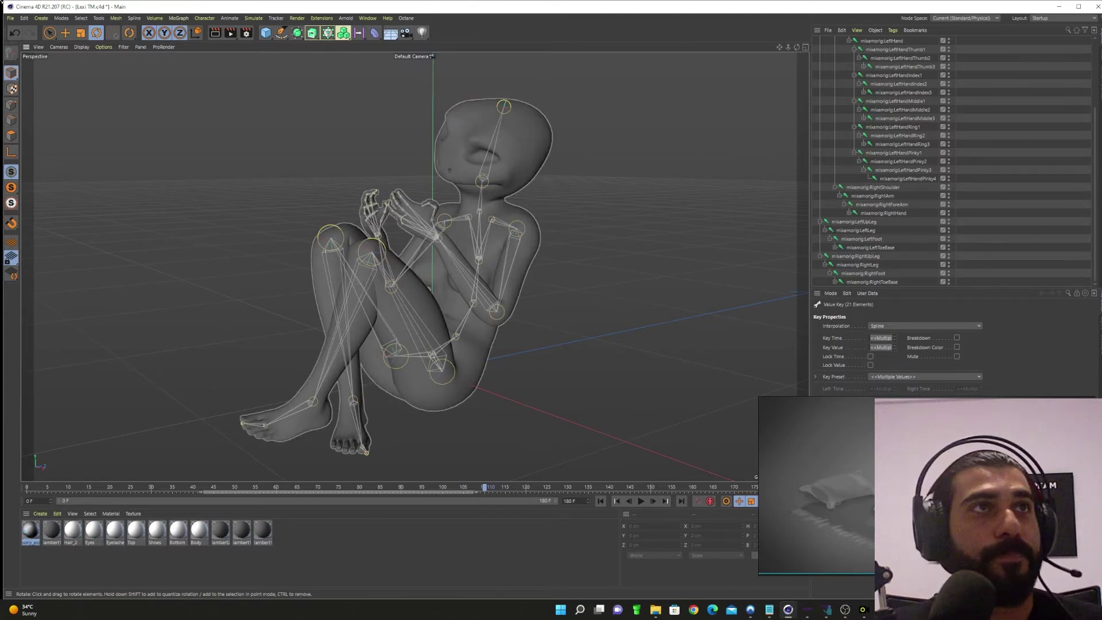
- Export the project as FBX with the existing export settings, saving it as Lexi TM.fbx in the Saves folder
left_click(15, 19)
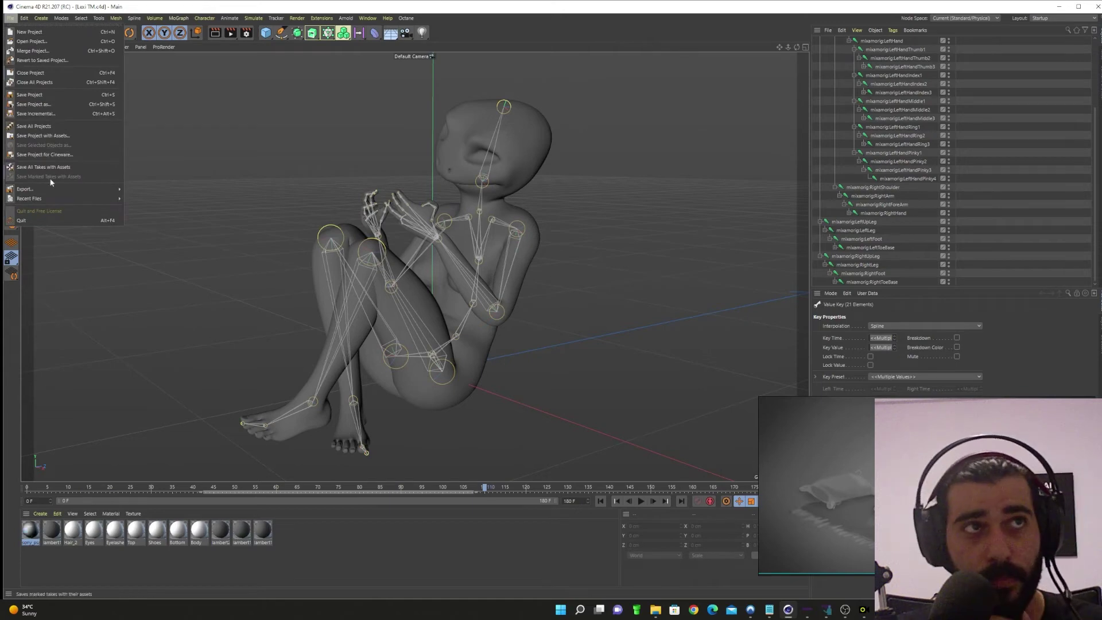
mouse_move(54, 189)
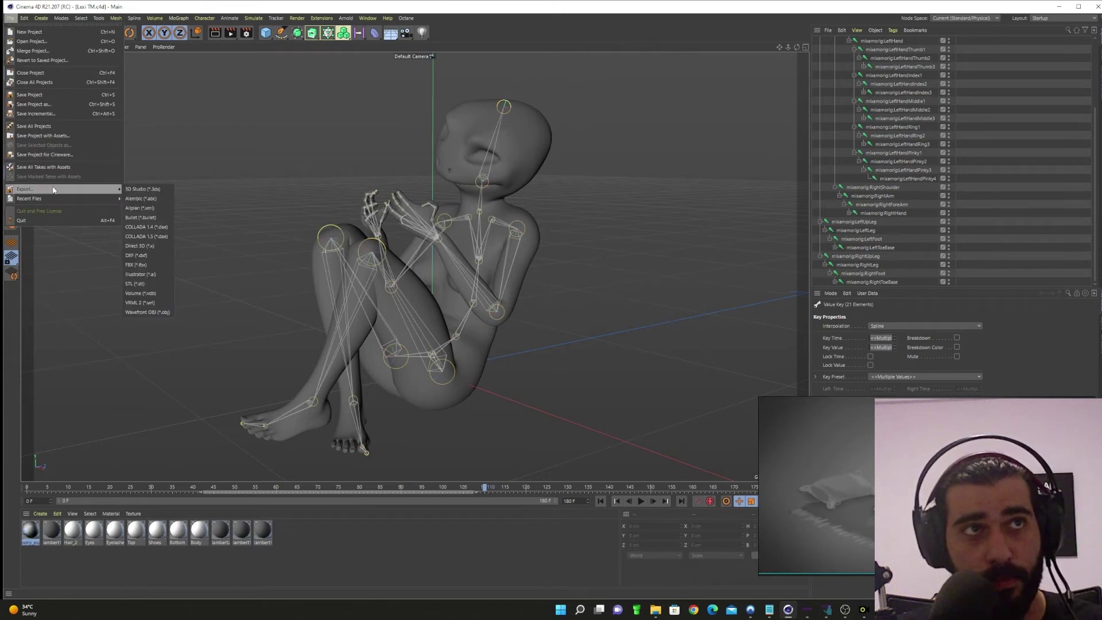
left_click(145, 265)
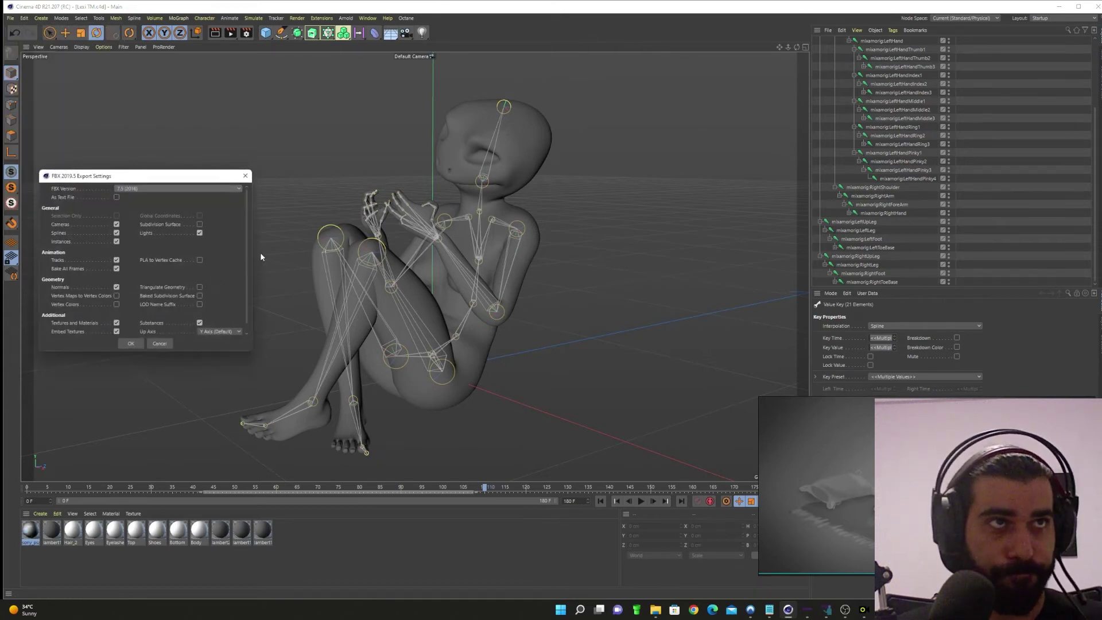
left_click(132, 343)
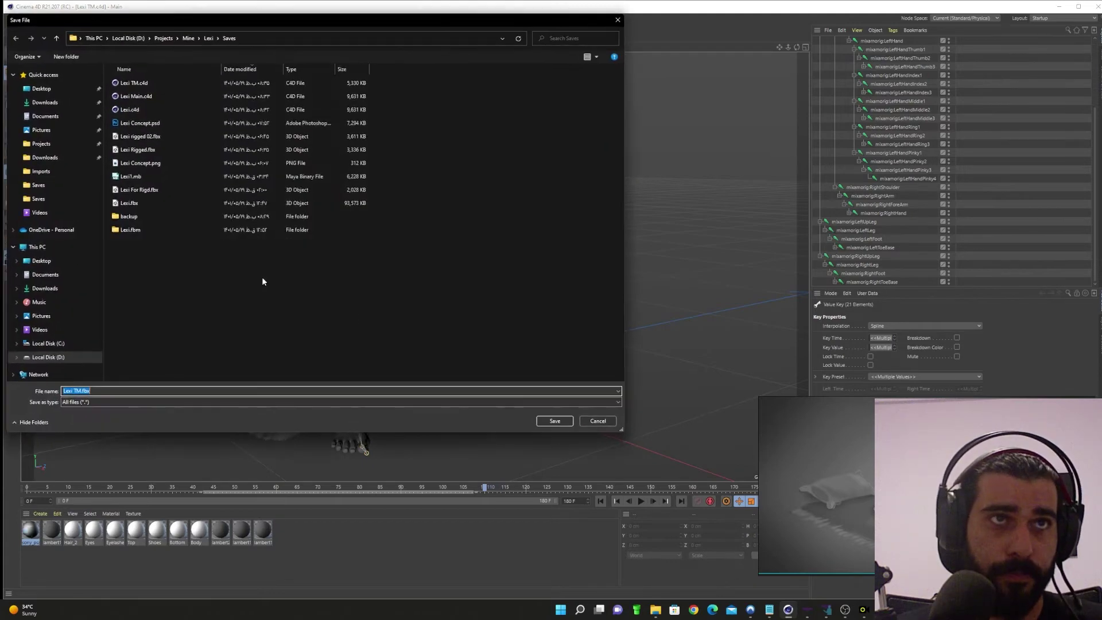
left_click(80, 390)
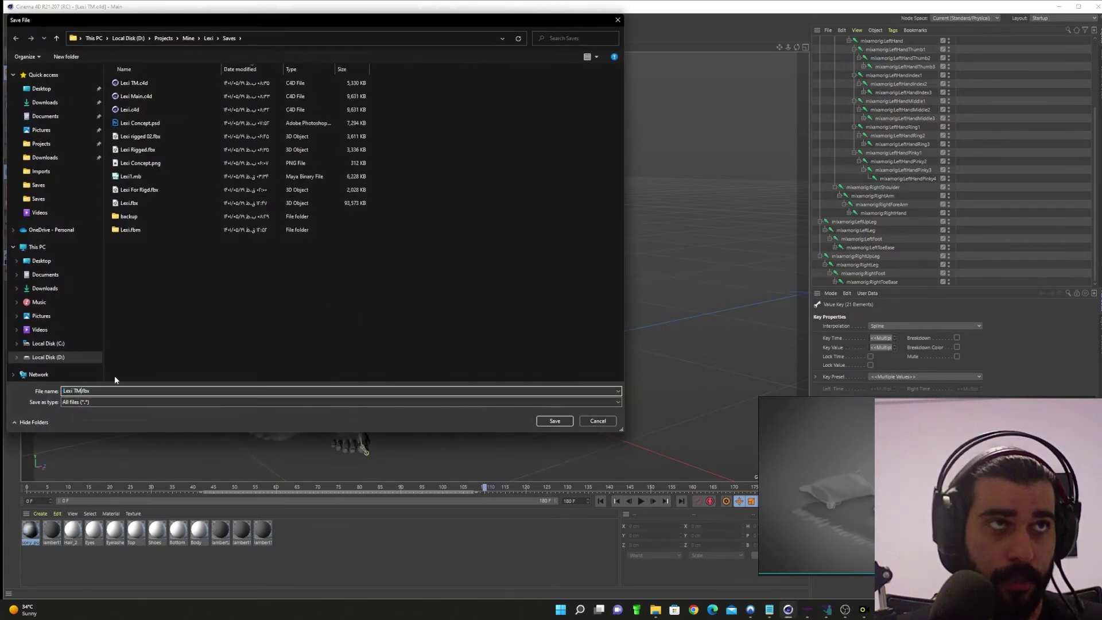
key("Return")
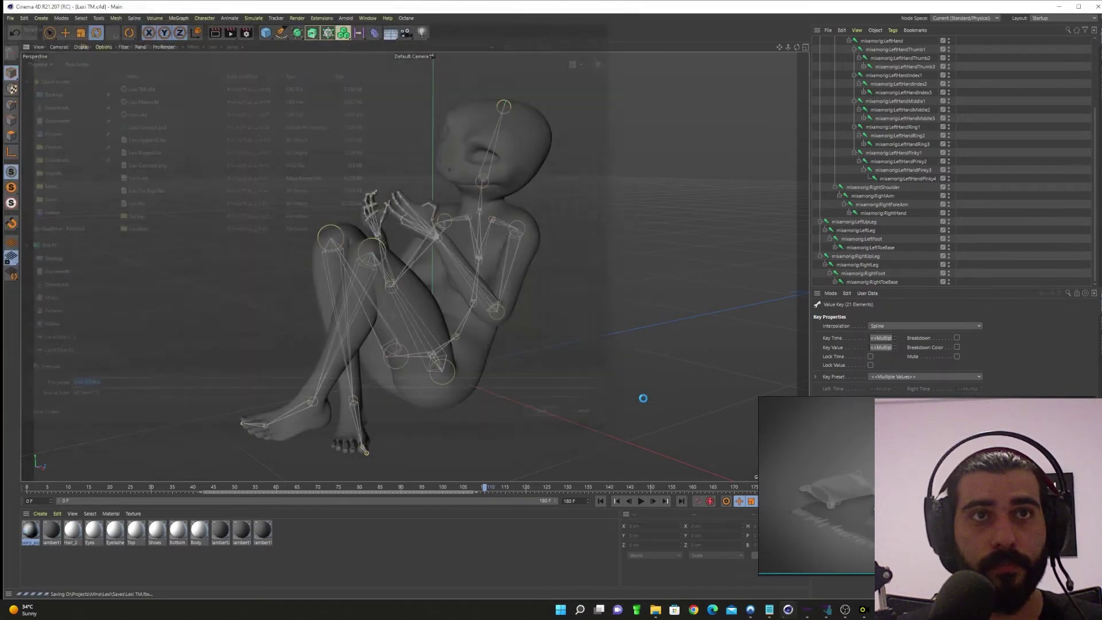
- Switch to Marvelous Designer and import Lexi TM.fbx from the Saves folder with Animation, Cache Animation and automatic arrangement points at mm scale
mouse_move(655, 610)
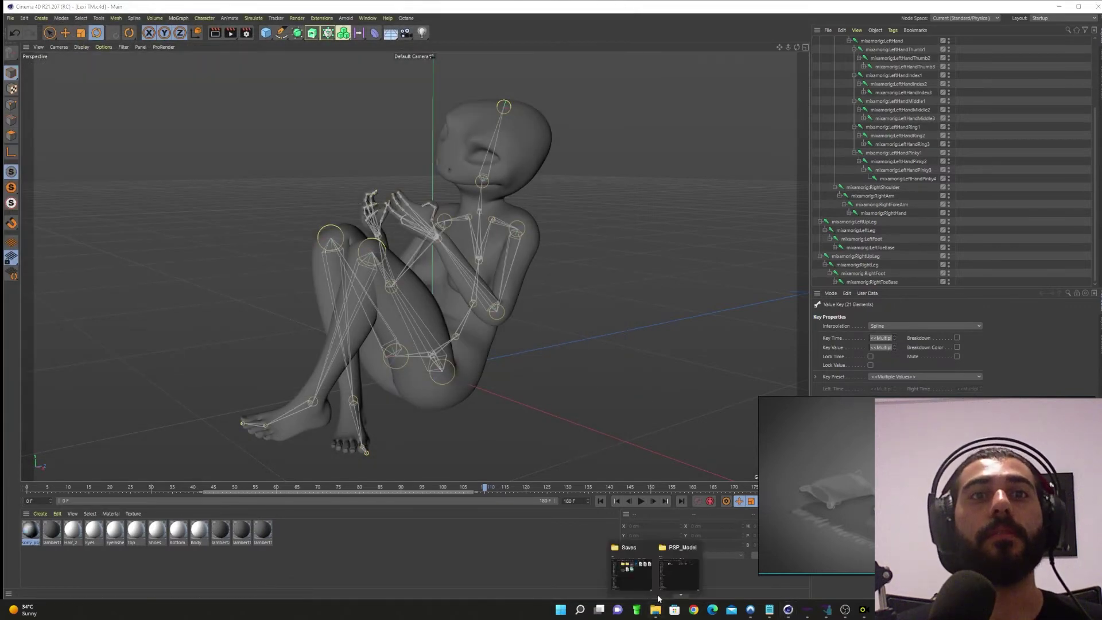
left_click(628, 574)
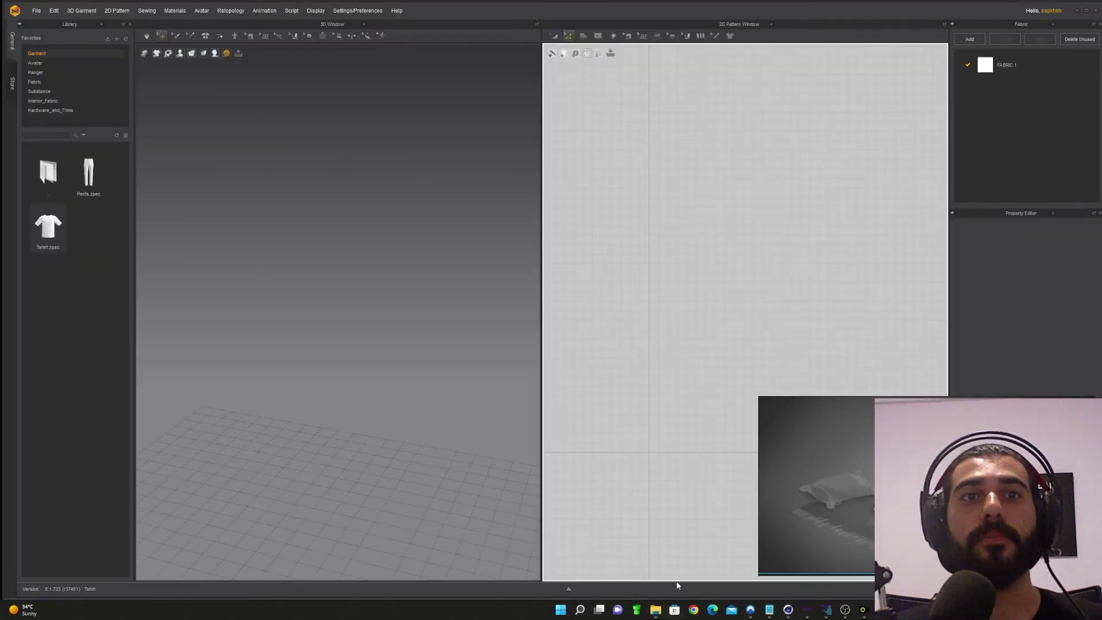
left_click(655, 609)
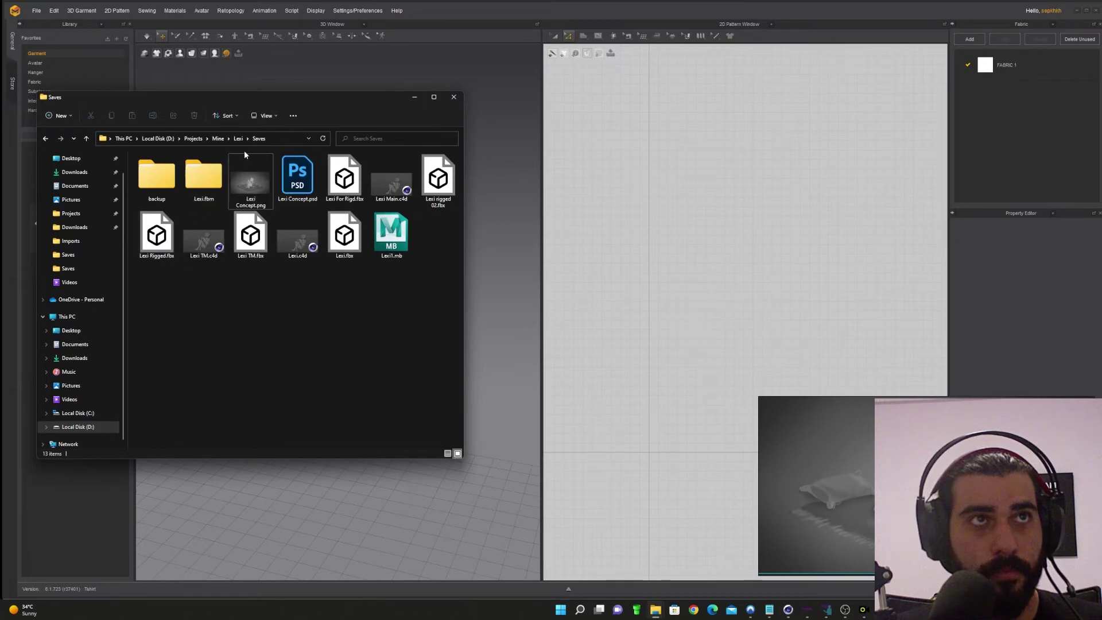
left_click(277, 139)
left_click(276, 139)
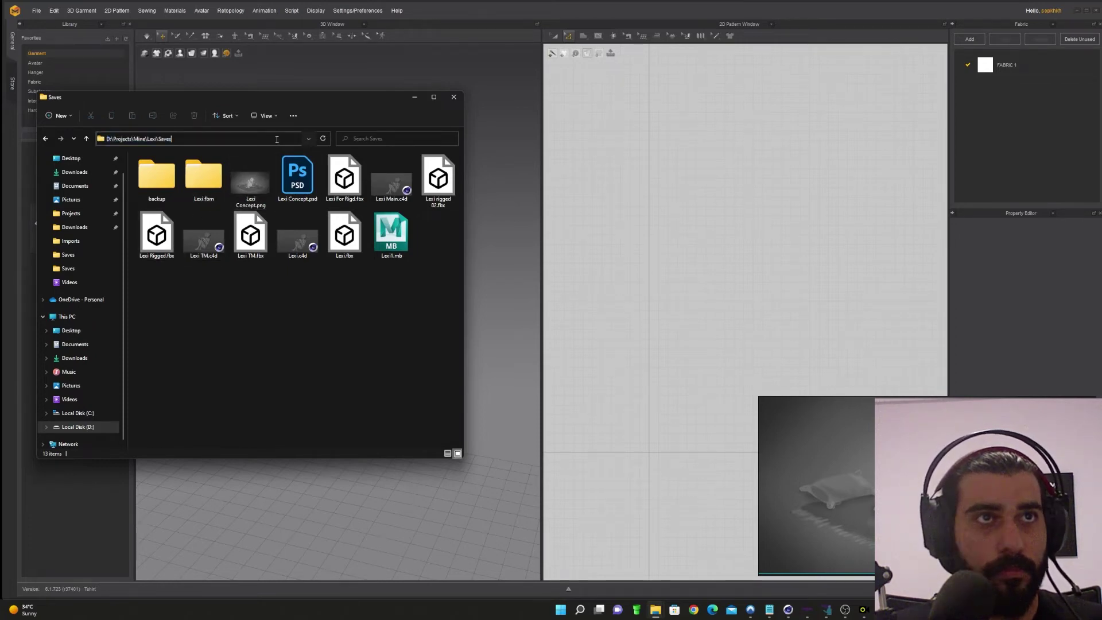
left_click(262, 332)
left_click_drag(250, 235, 495, 294)
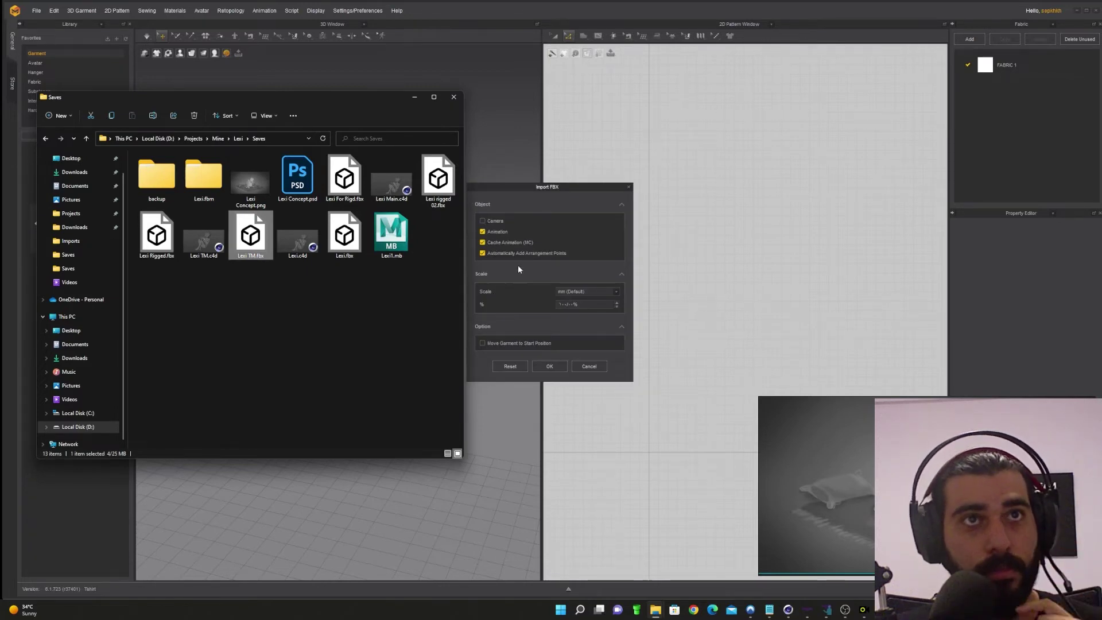
left_click(556, 366)
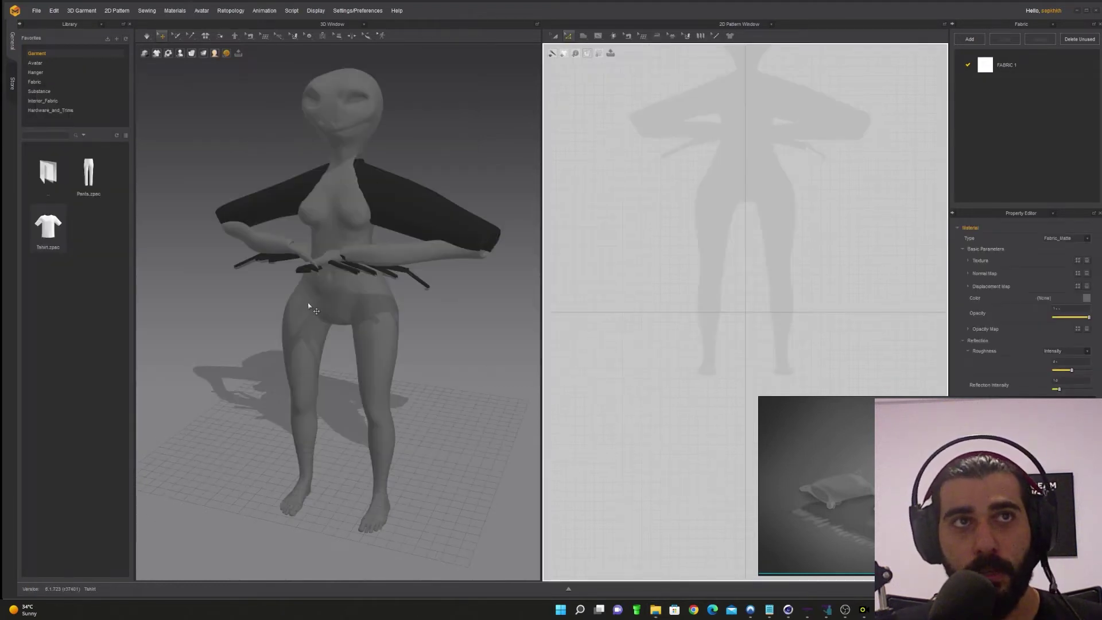
- Inspect the imported avatar in the 3D window and play its animation
scroll(309, 307, "down", 1)
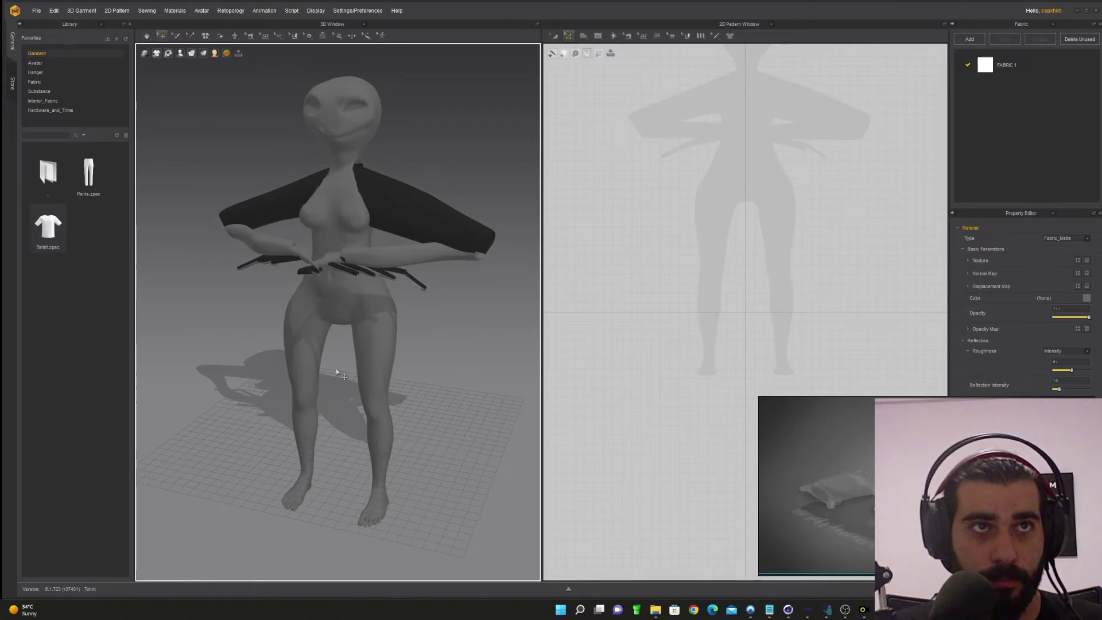
left_click(358, 379)
scroll(357, 379, "up", 2)
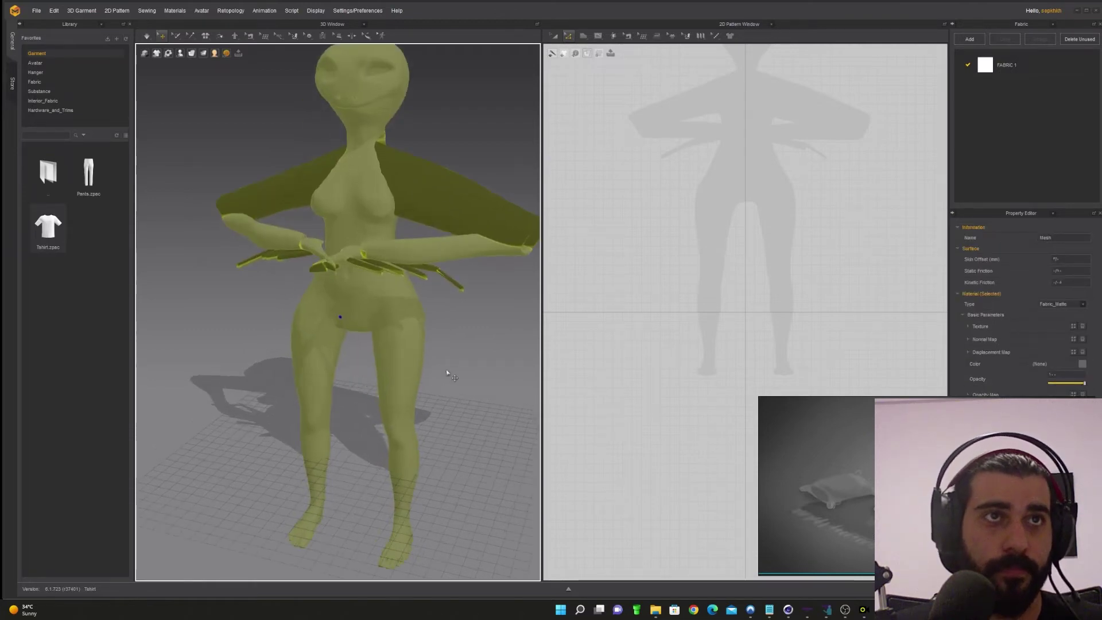
left_click(459, 371)
scroll(464, 372, "down", 3)
middle_click_drag(456, 349, 432, 388)
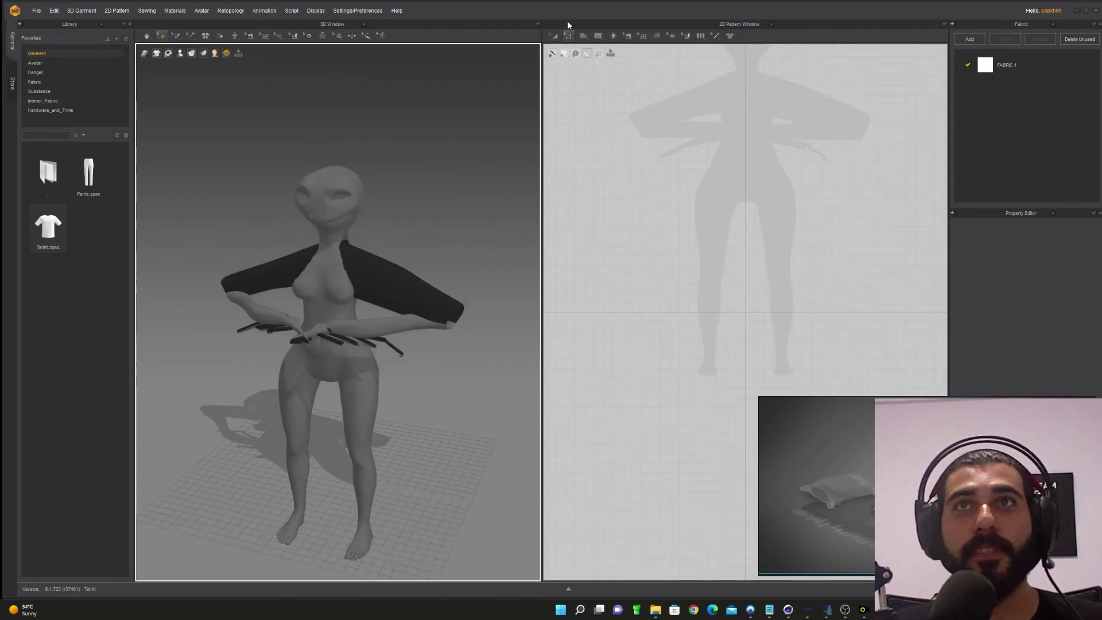
left_click(353, 11)
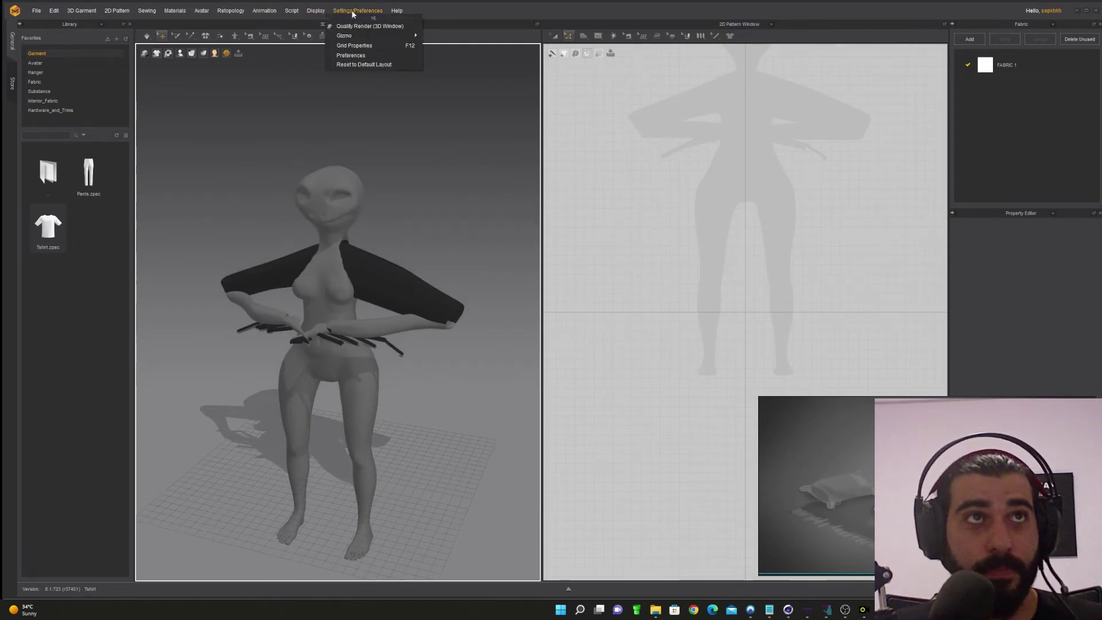
left_click(348, 12)
left_click(264, 10)
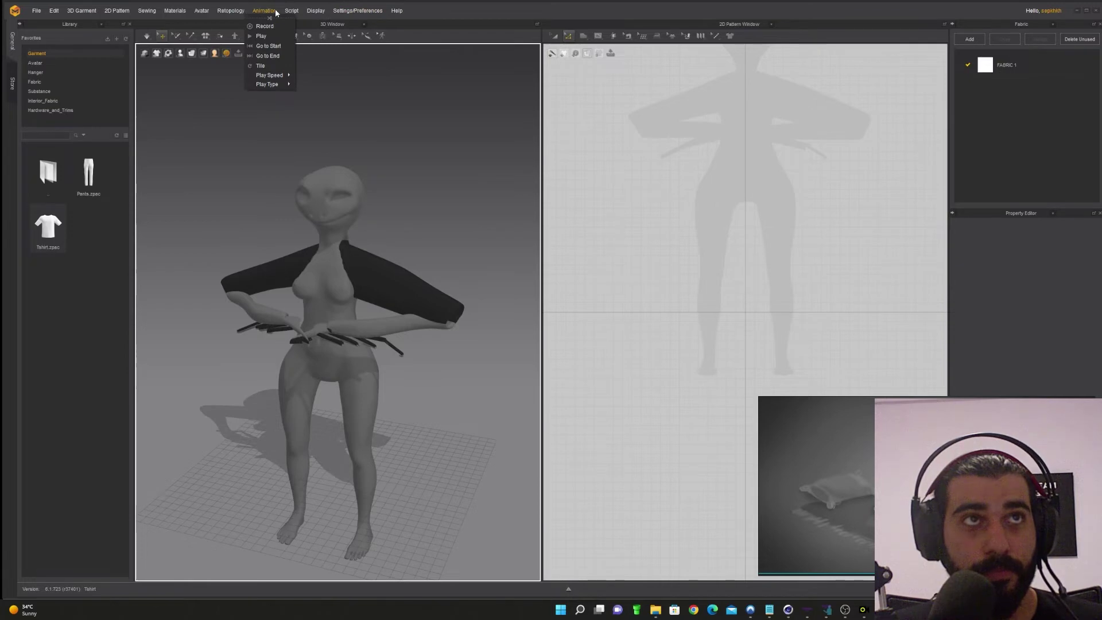
left_click(261, 36)
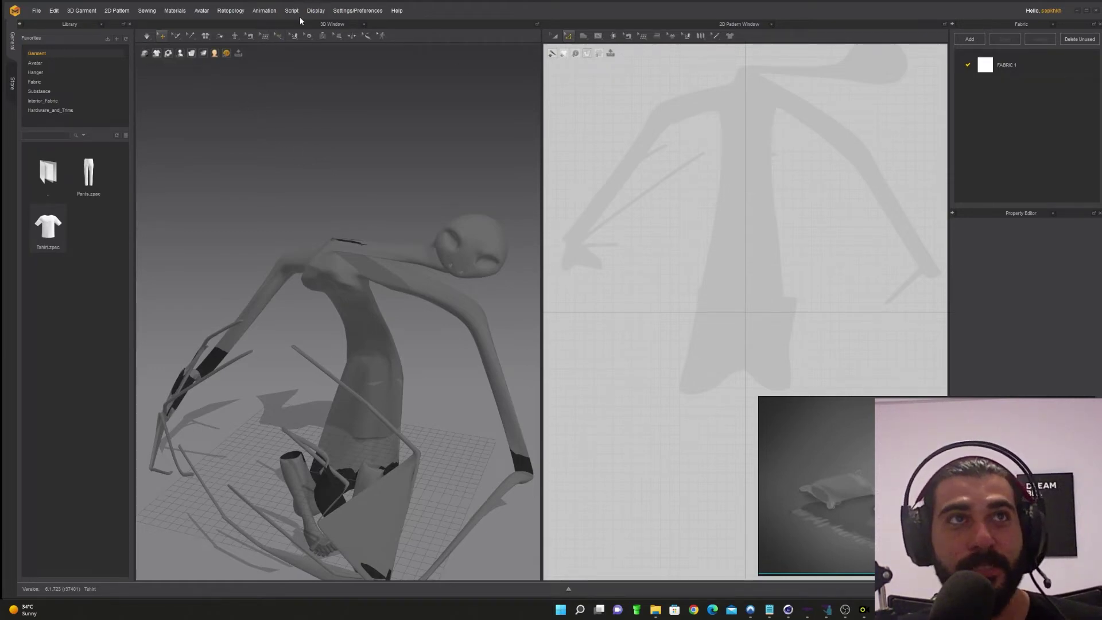
- Return the animation to its start, replay it and examine the avatar's pose from another angle
left_click(263, 11)
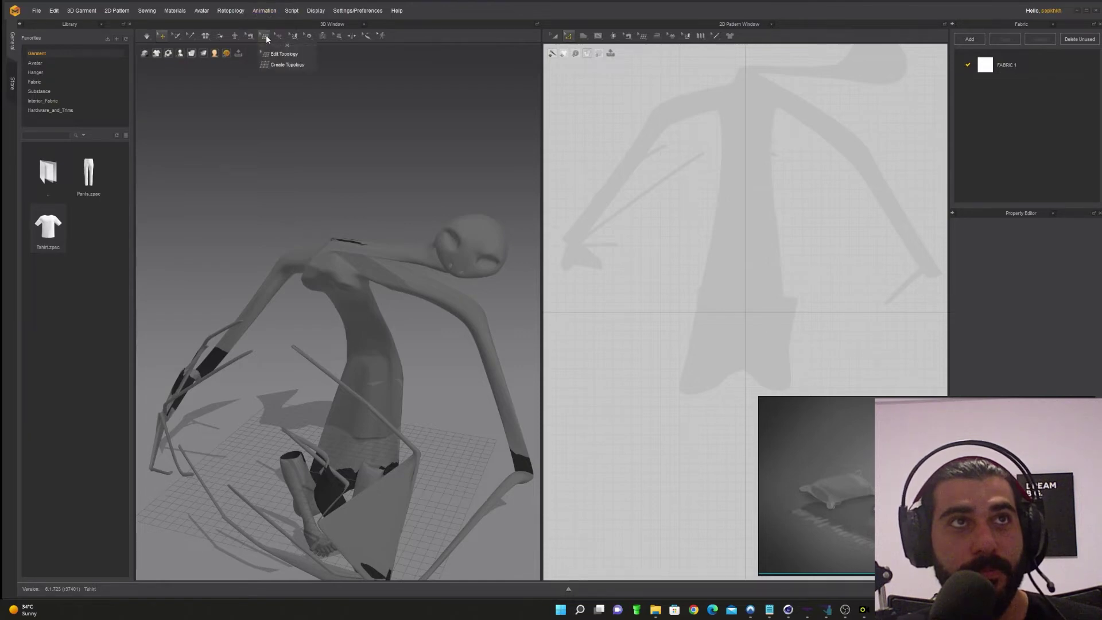
left_click(280, 57)
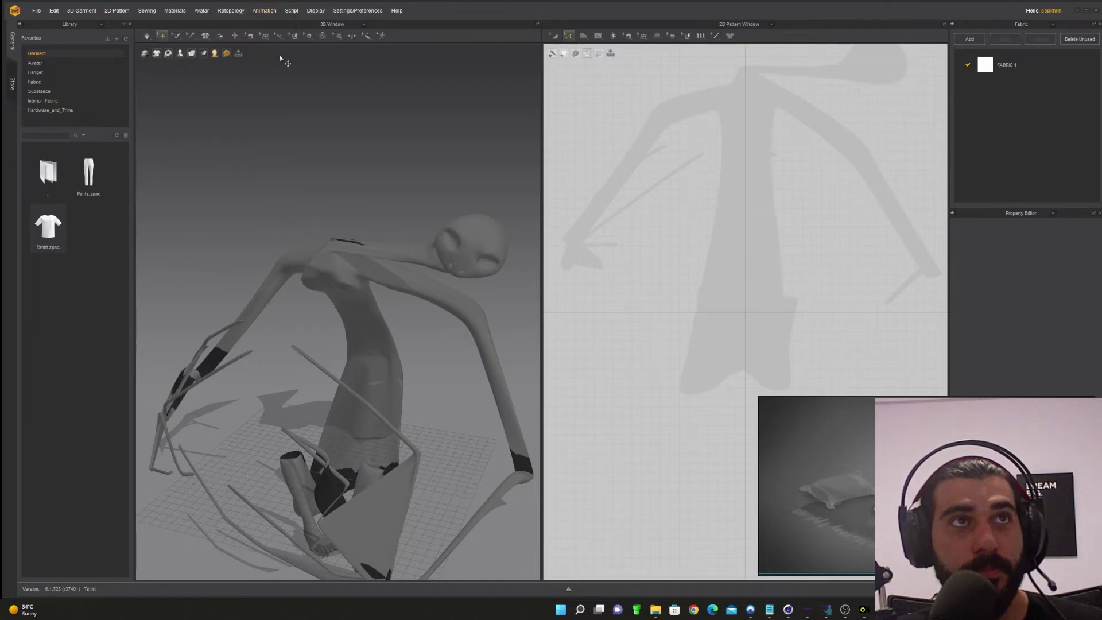
left_click(265, 10)
left_click(272, 49)
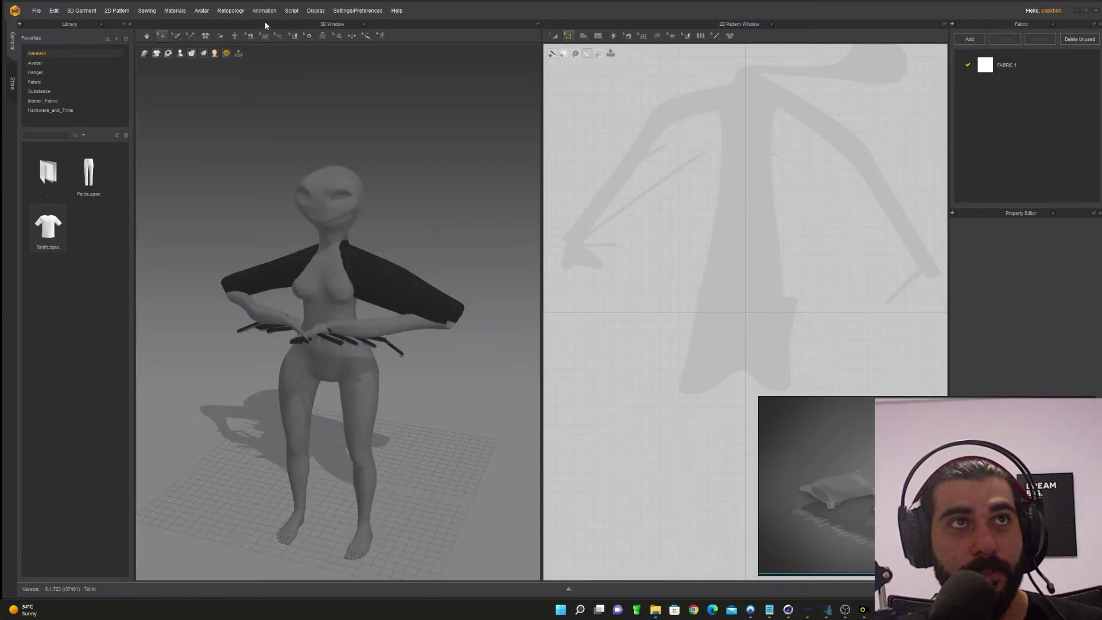
left_click(264, 11)
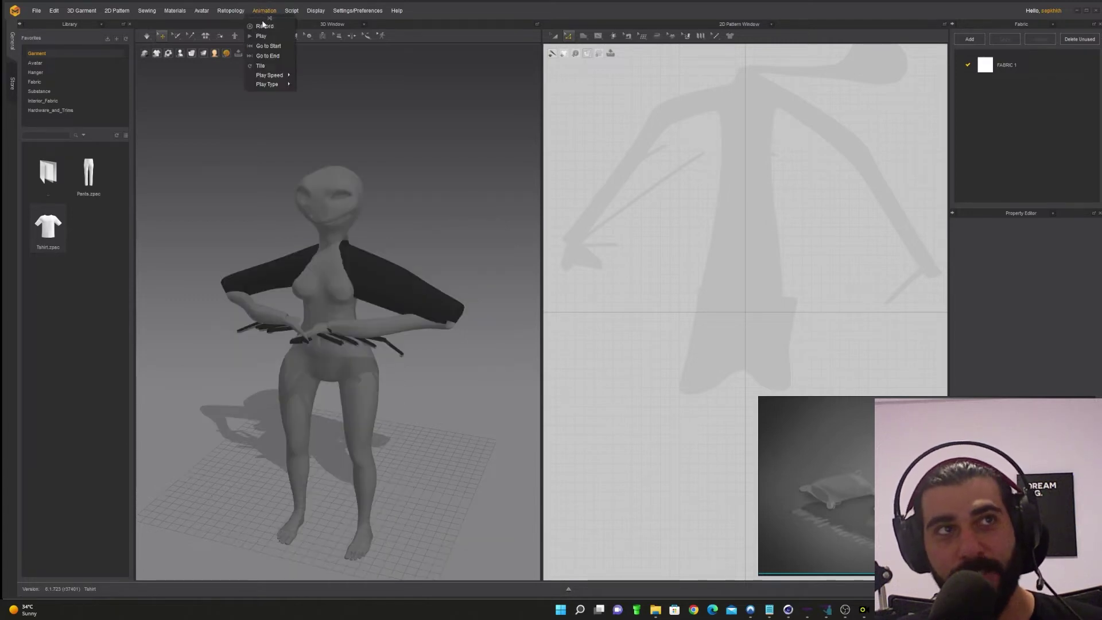
left_click(266, 34)
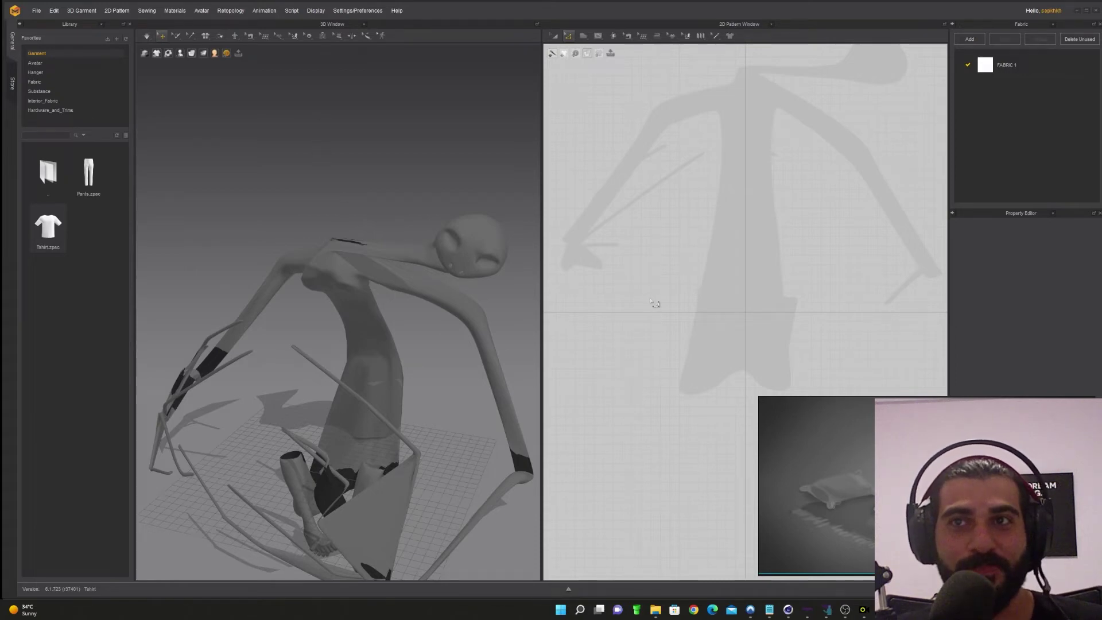
right_click_drag(381, 314, 328, 329)
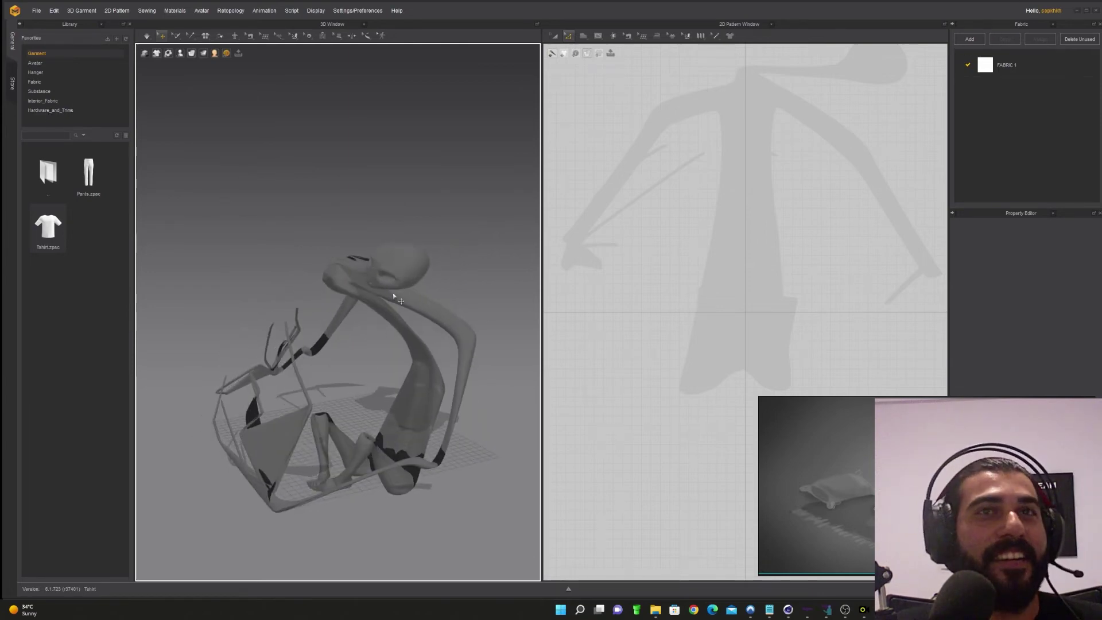
- Delete the imported avatar and switch back to the Lexi TM project in Cinema 4D
key("ctrl+a")
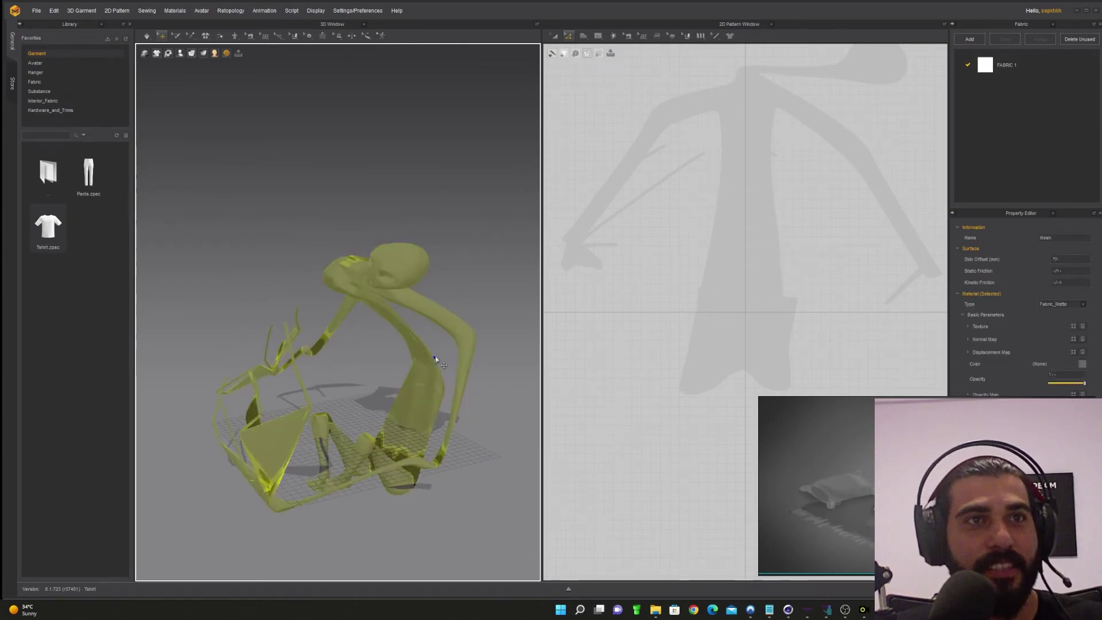
key("Delete")
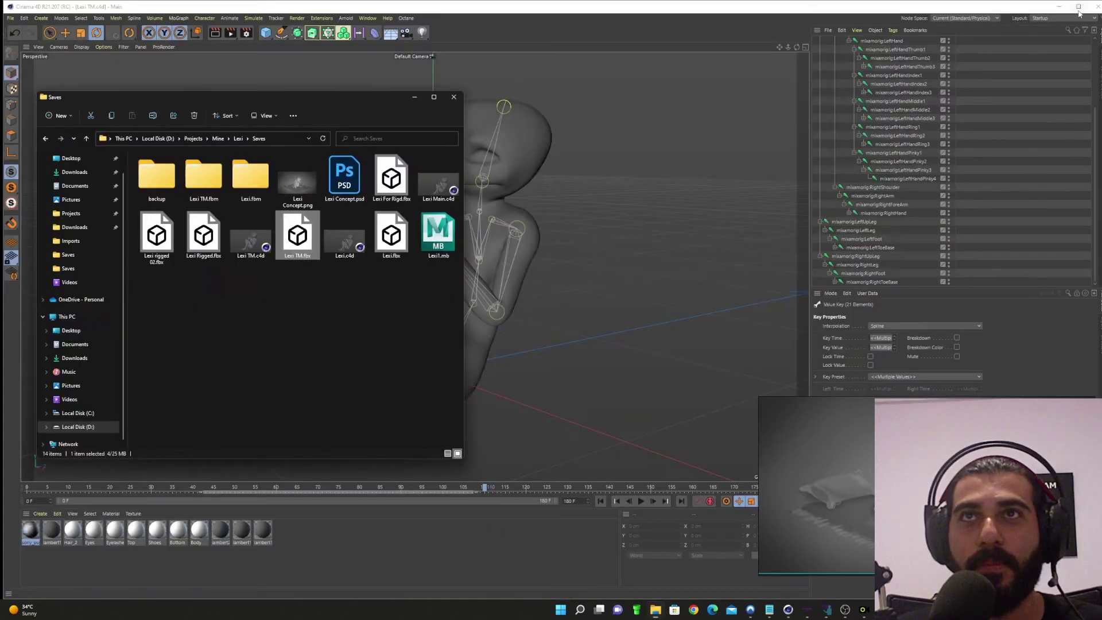
left_click(413, 99)
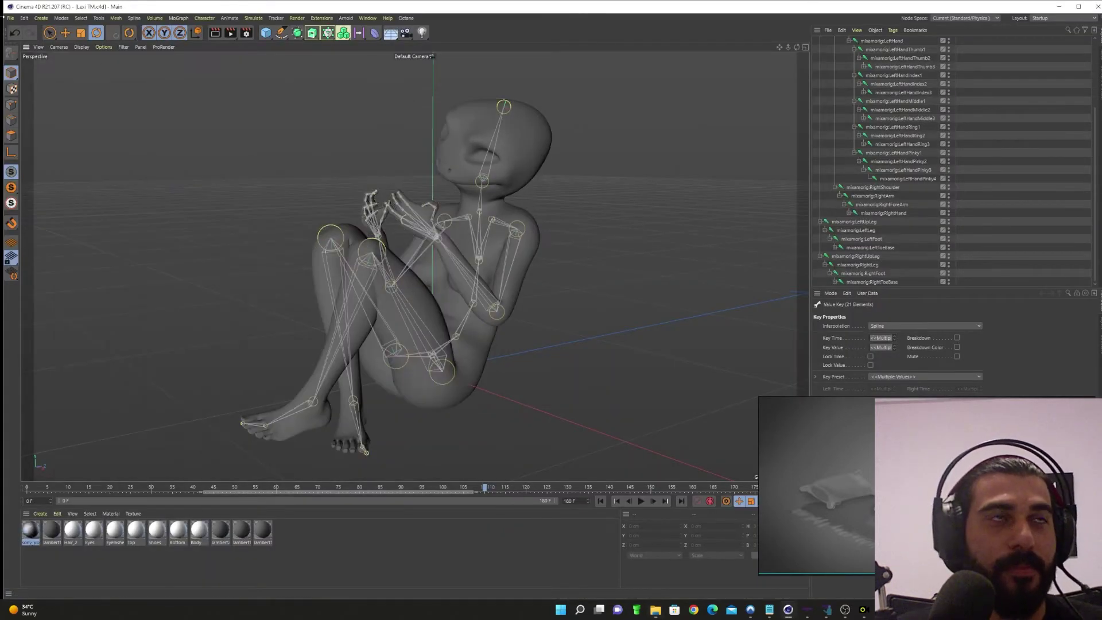
- Set up an Alembic export of the scene in Alembic Ogawa format, with the end frame at 180, and confirm the settings
left_click(12, 18)
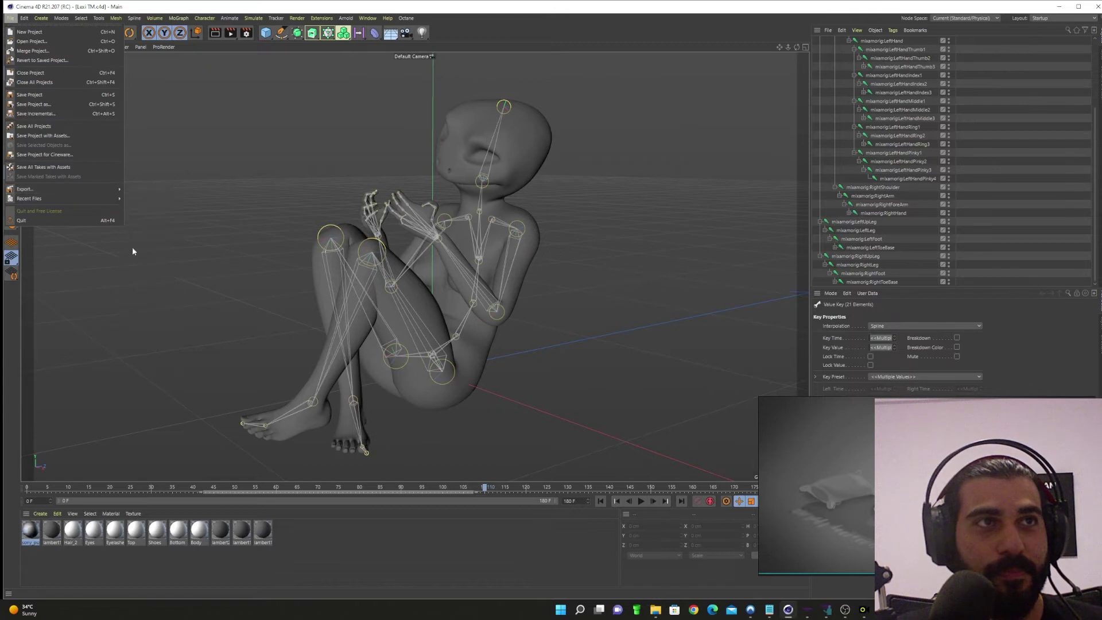
mouse_move(86, 190)
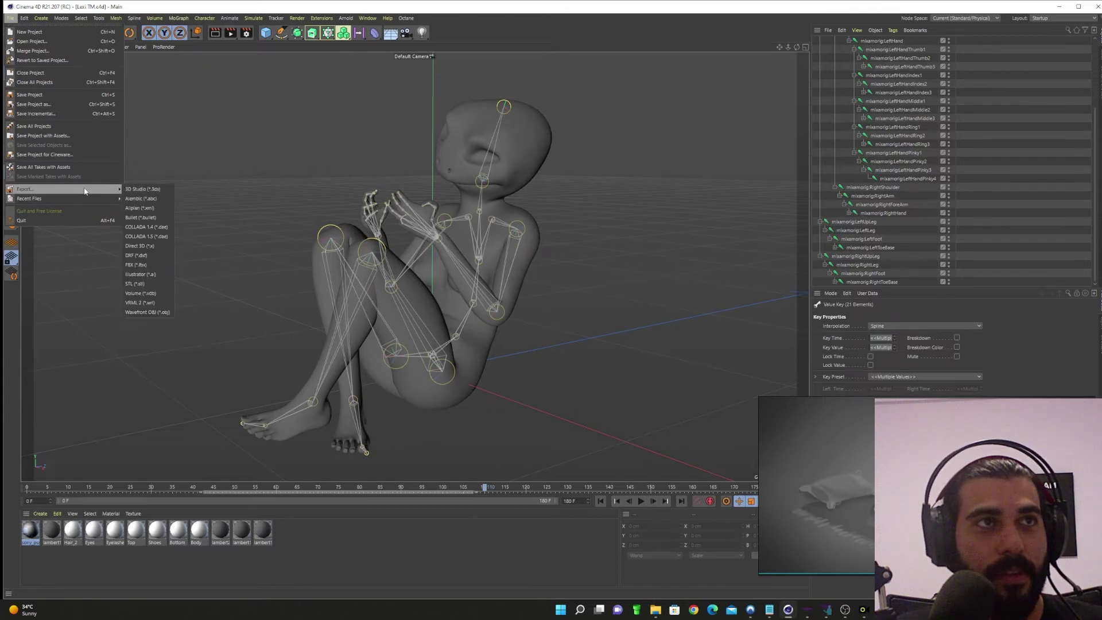
left_click(147, 199)
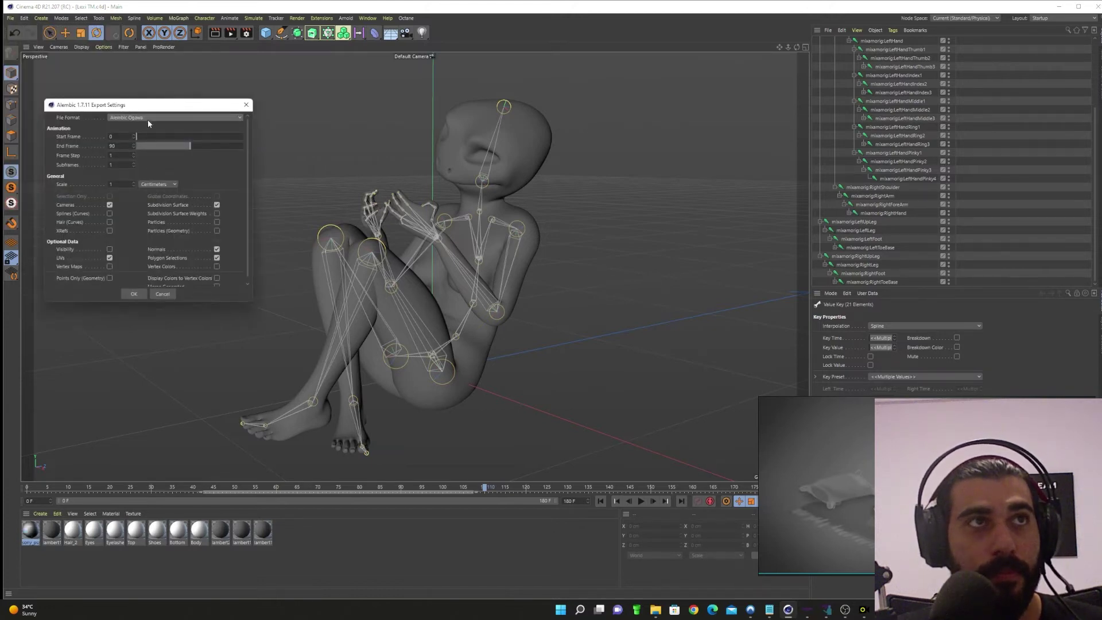
double_click(118, 146)
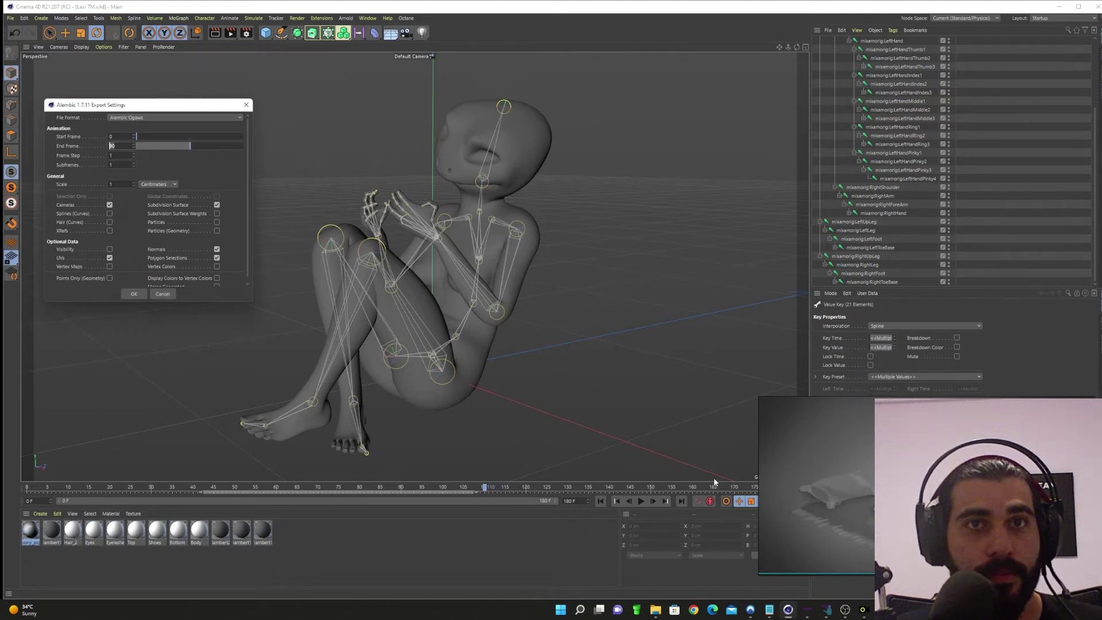
double_click(118, 146)
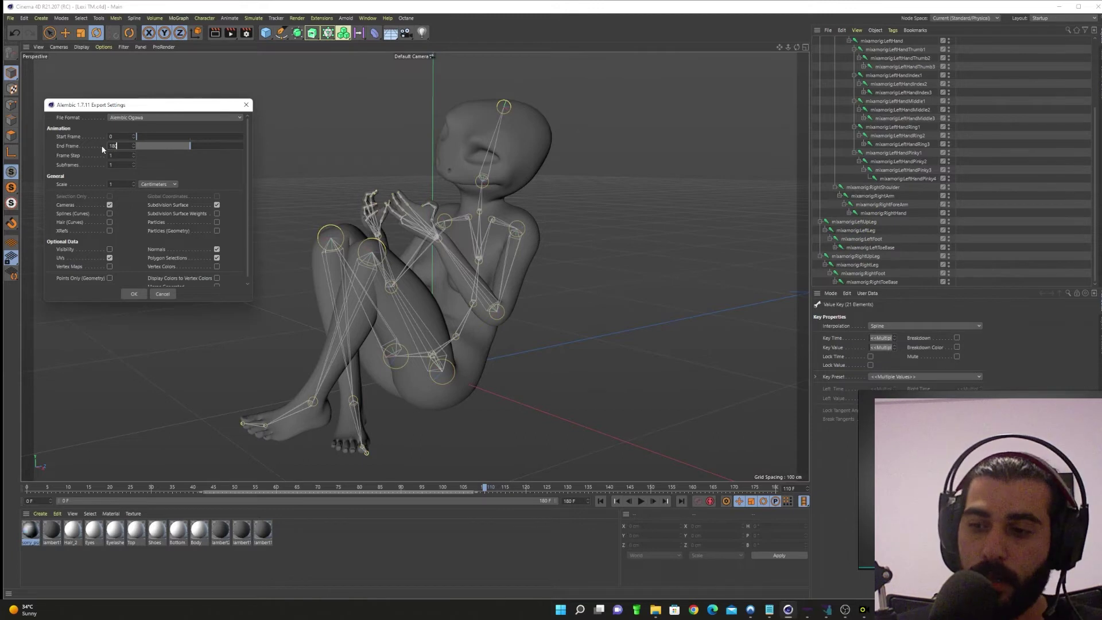
type("180")
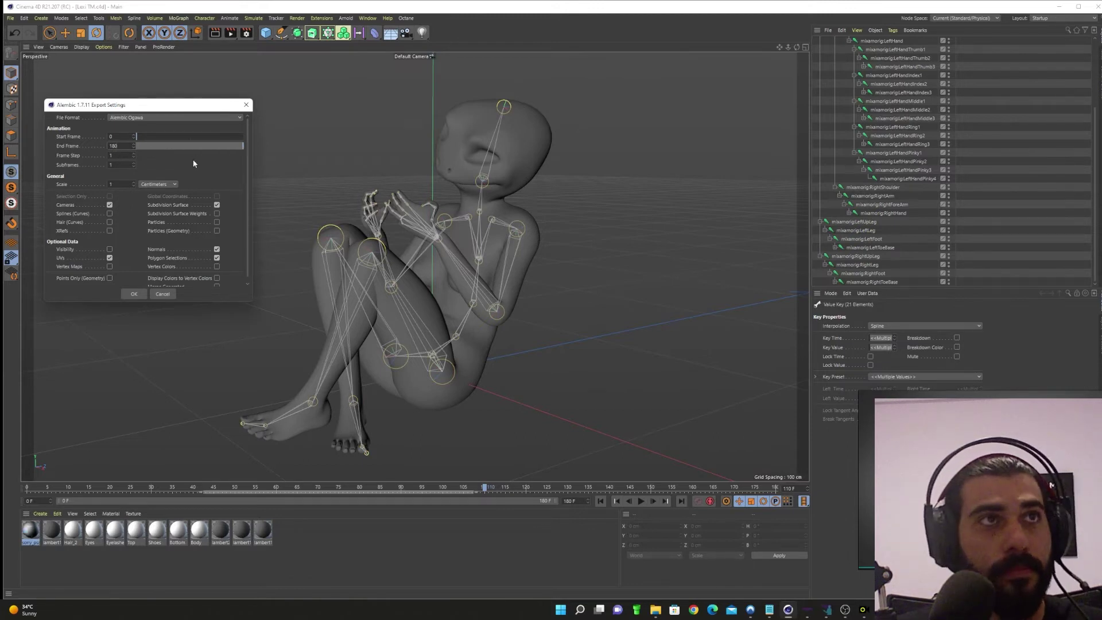
left_click(147, 119)
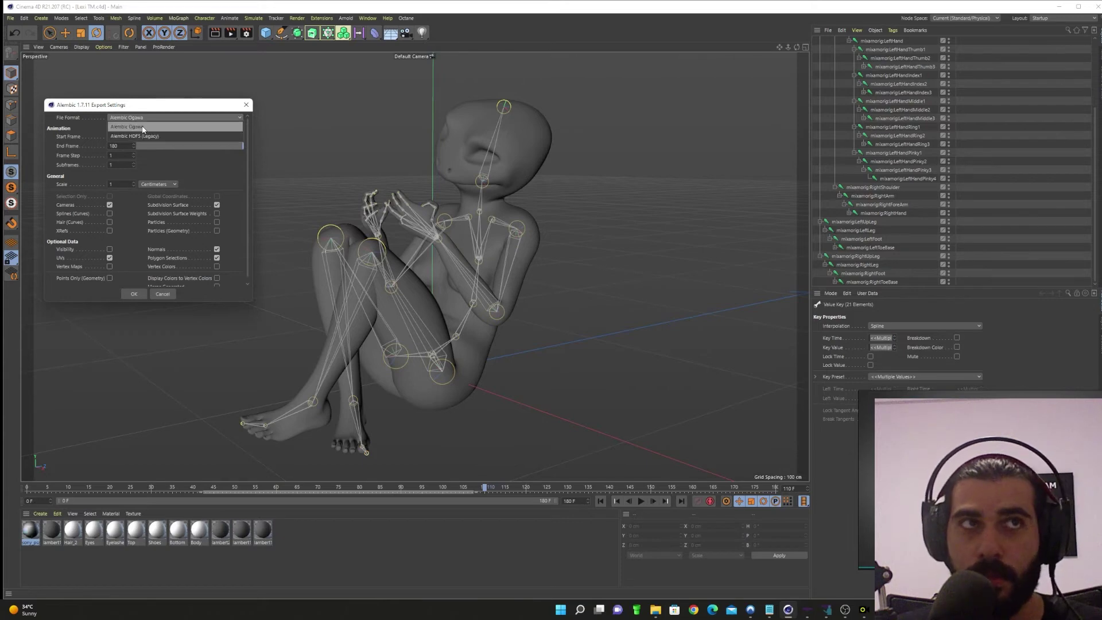
left_click(144, 127)
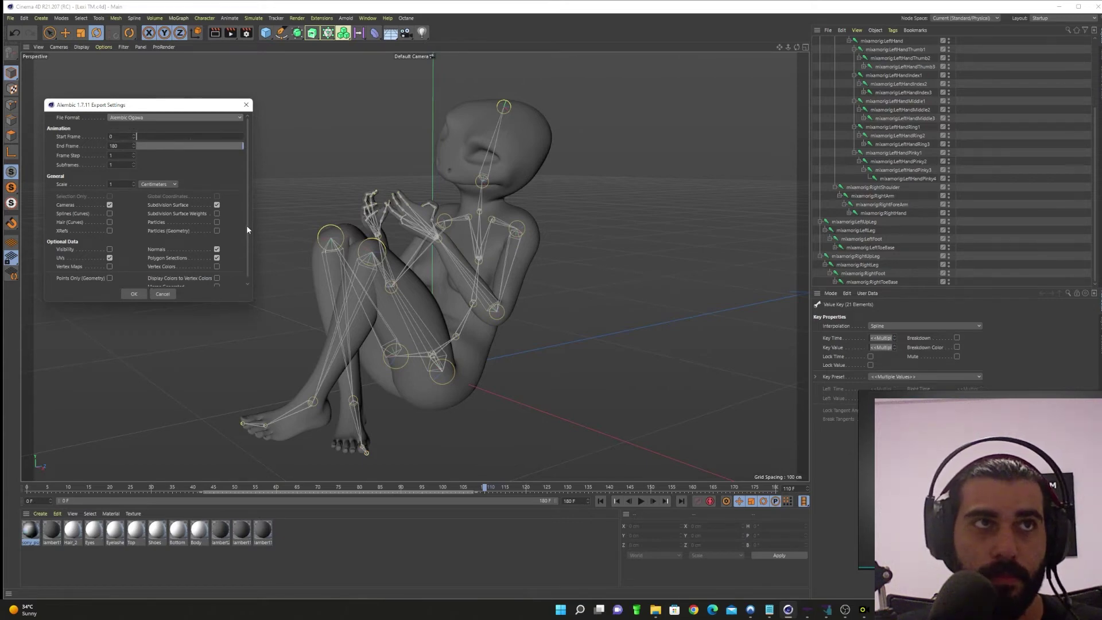
left_click(137, 294)
- Create a folder named ALMB inside Saves and save the export there as Lexi TM.abc
key("ctrl+shift+n")
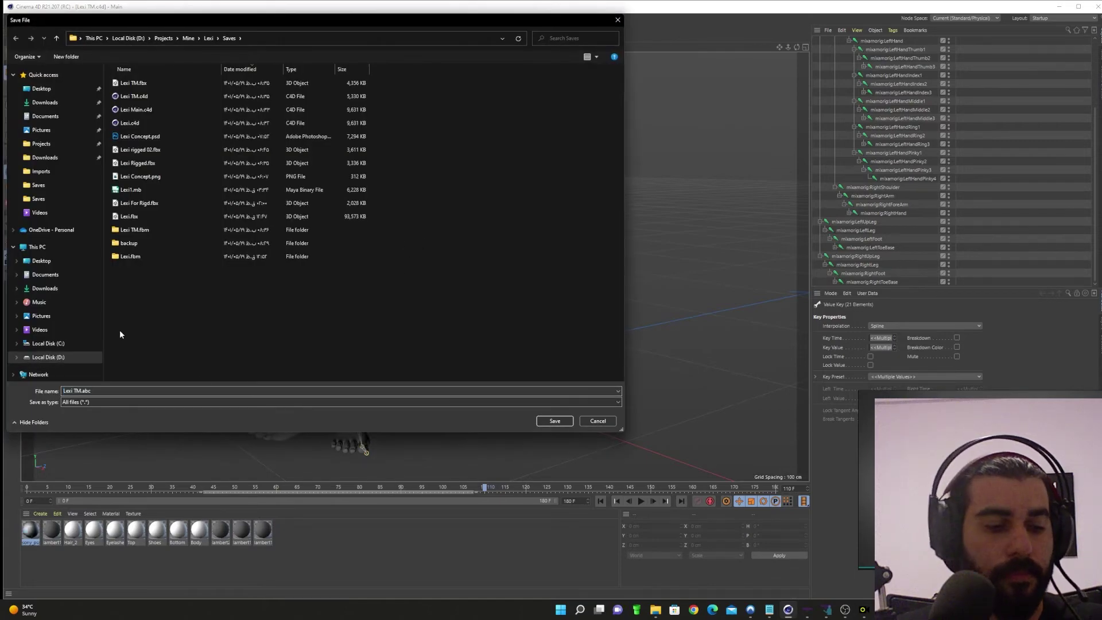
type("AL")
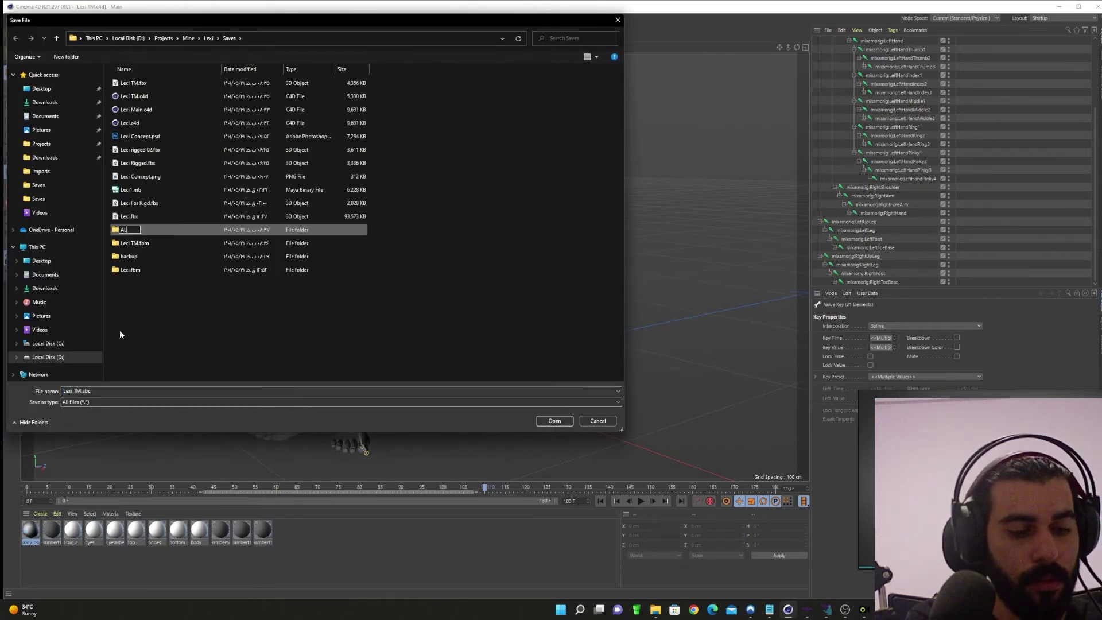
type("MB")
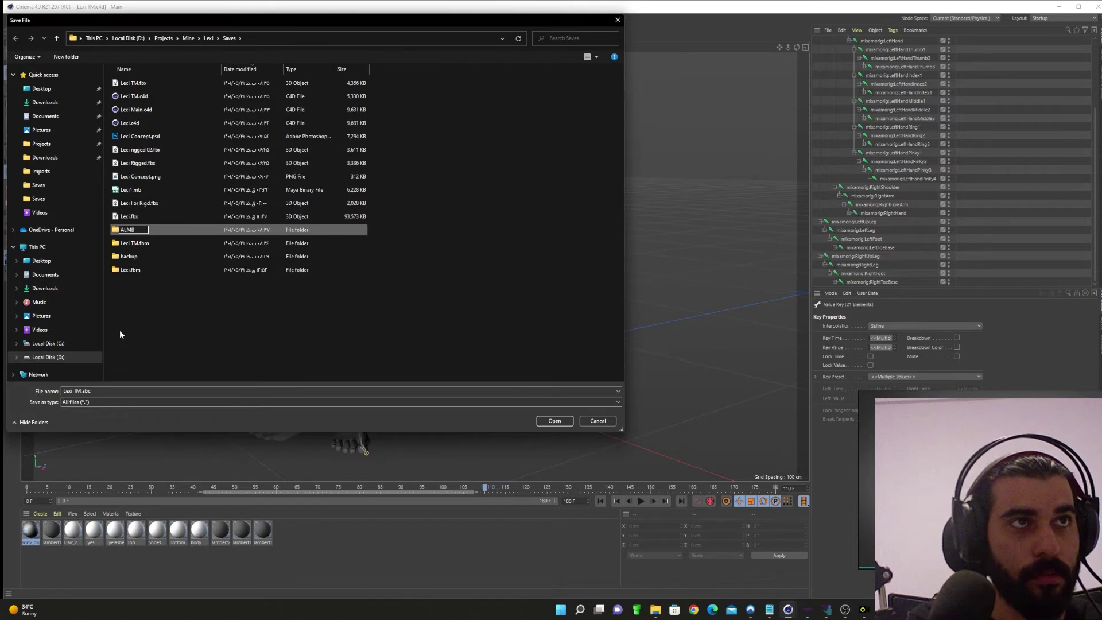
key("Return")
key("Return")
key("alt+d")
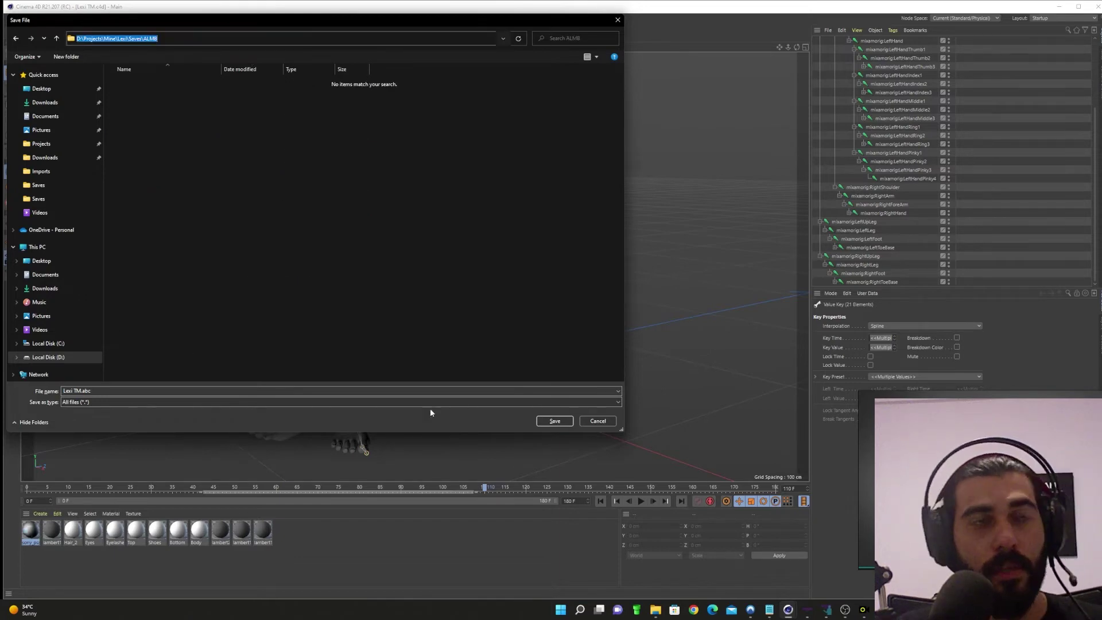
left_click(554, 421)
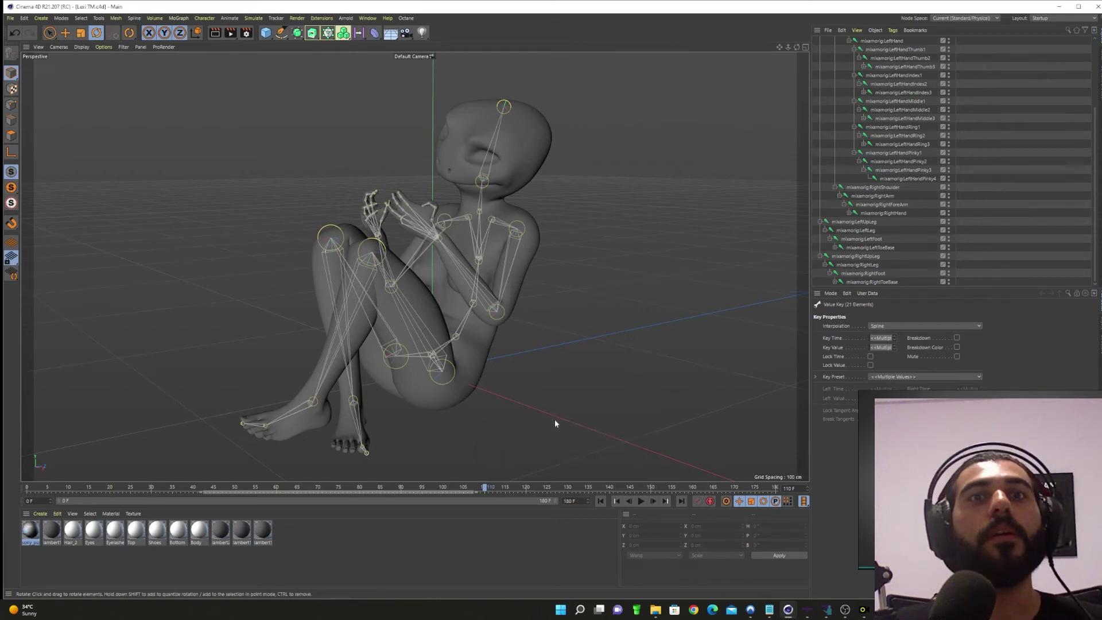
- Open the ALMB folder in File Explorer and import Lexi TM.abc from it into Marvelous Designer's 3D window
mouse_move(655, 609)
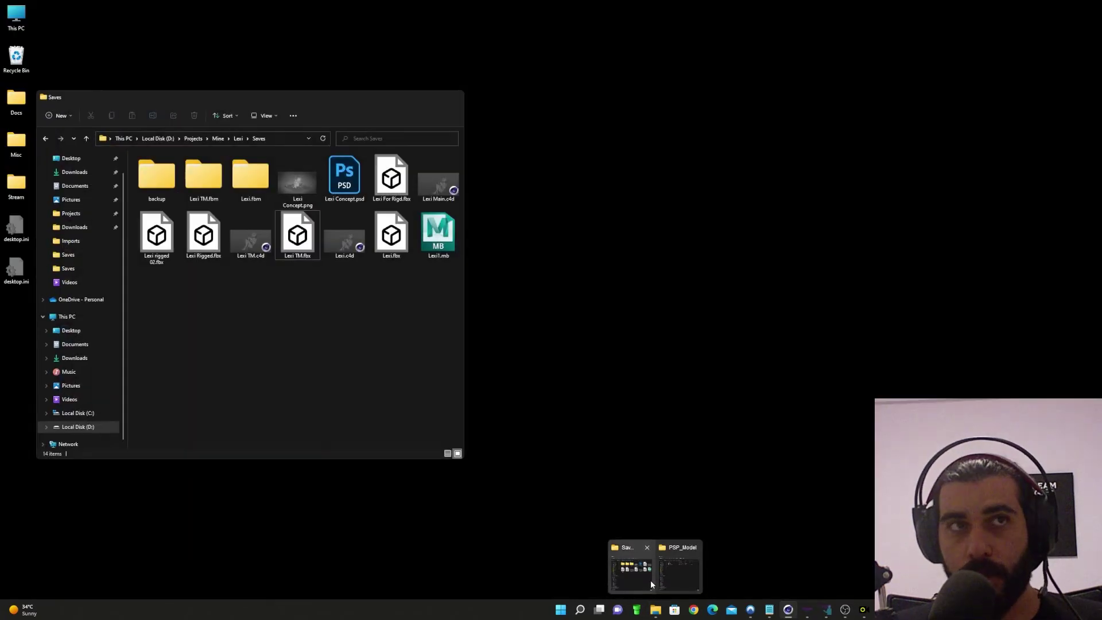
left_click(650, 579)
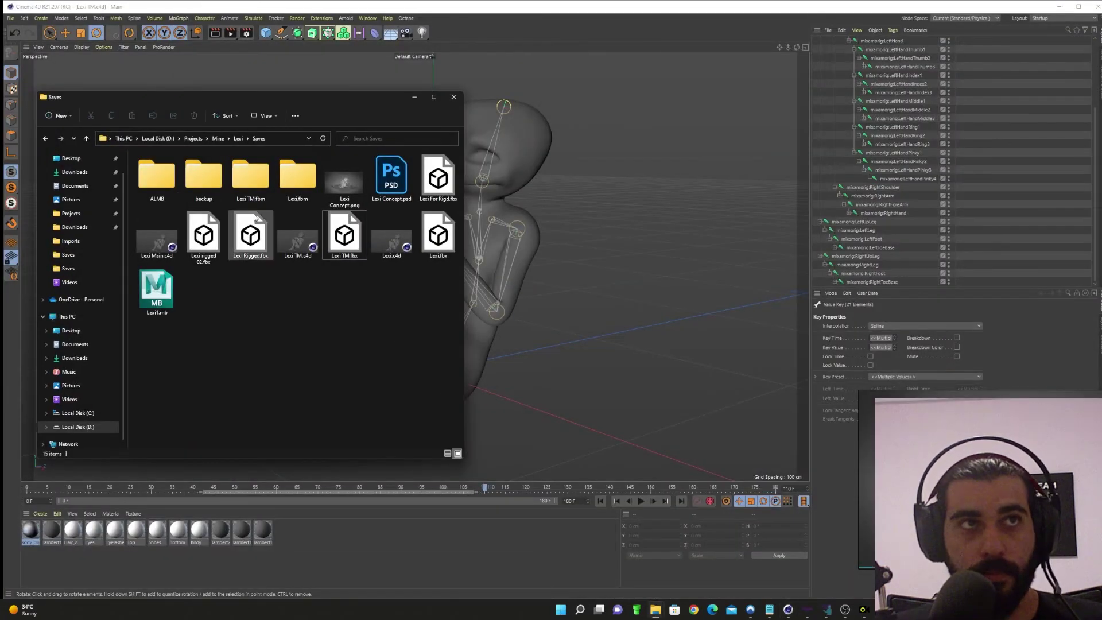
double_click(152, 191)
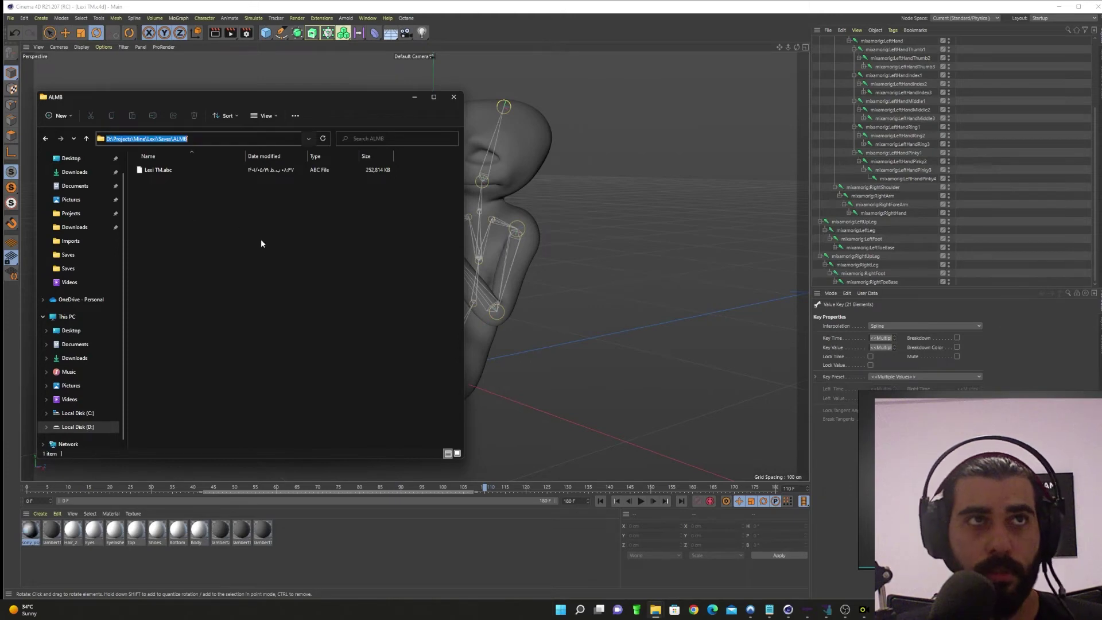
left_click(882, 609)
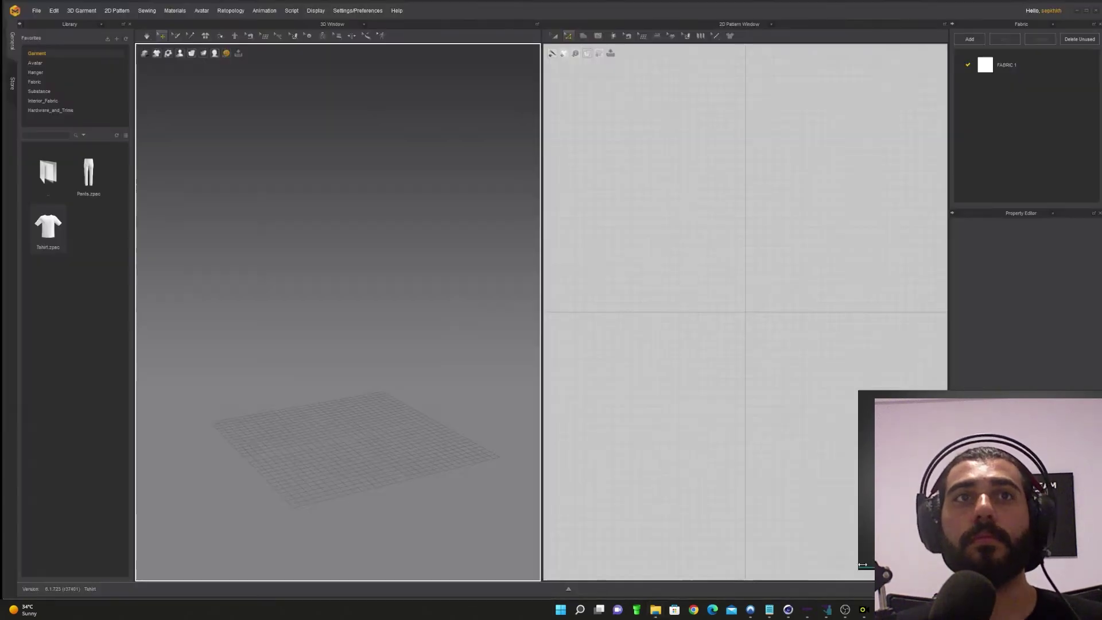
key("alt+Tab")
left_click_drag(158, 170, 486, 232)
left_click(547, 343)
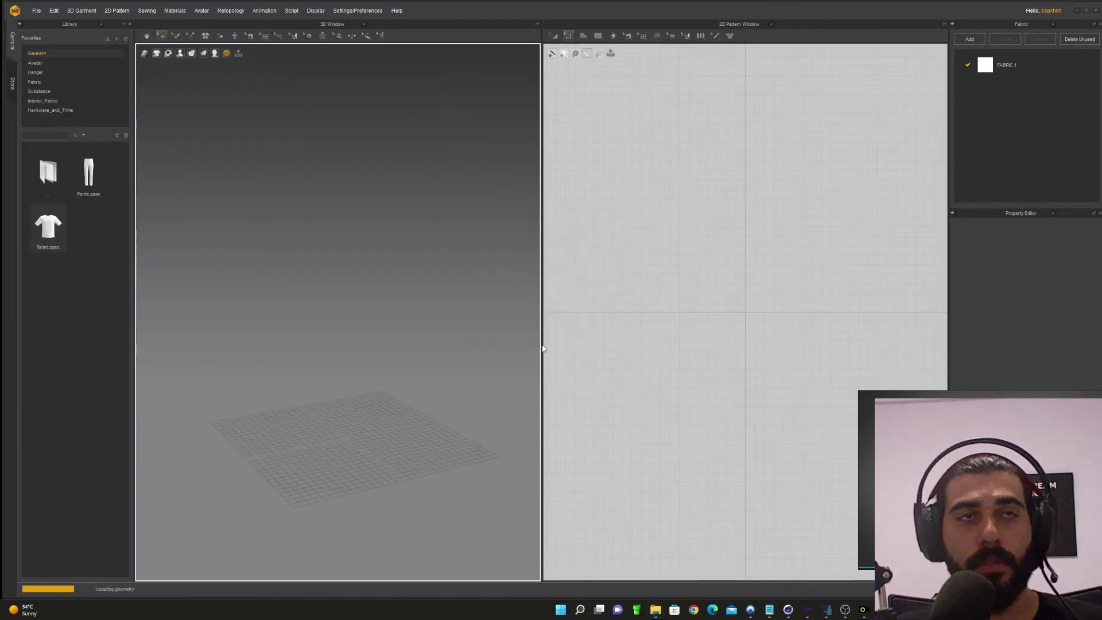
- View the imported avatar from the front at full height and play its animation
scroll(410, 340, "down", 3)
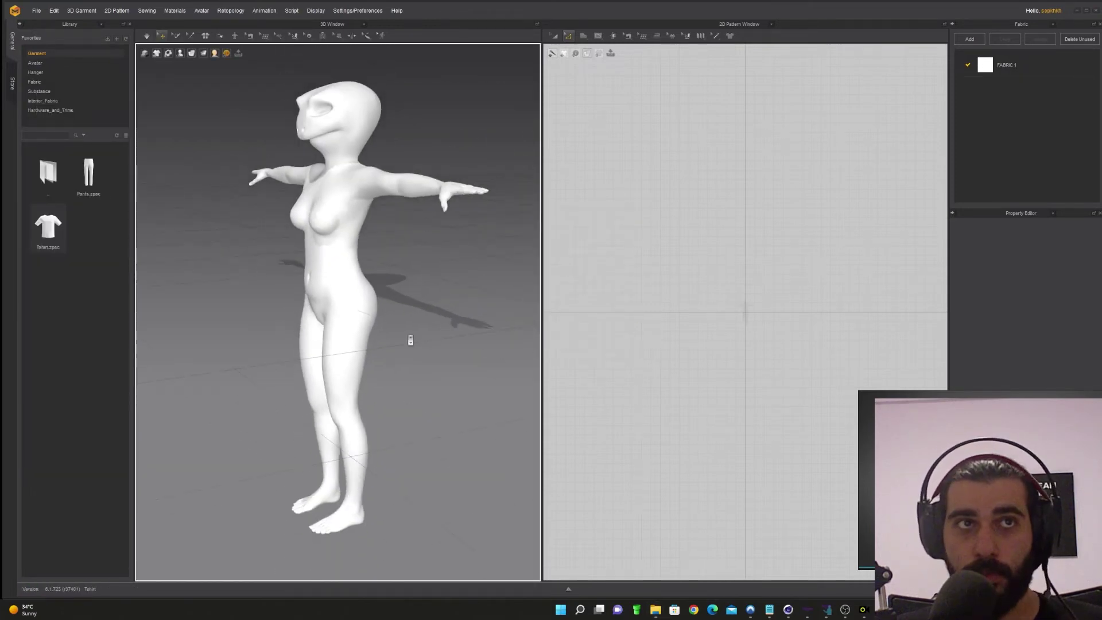
scroll(377, 374, "down", 2)
right_click_drag(378, 376, 436, 356)
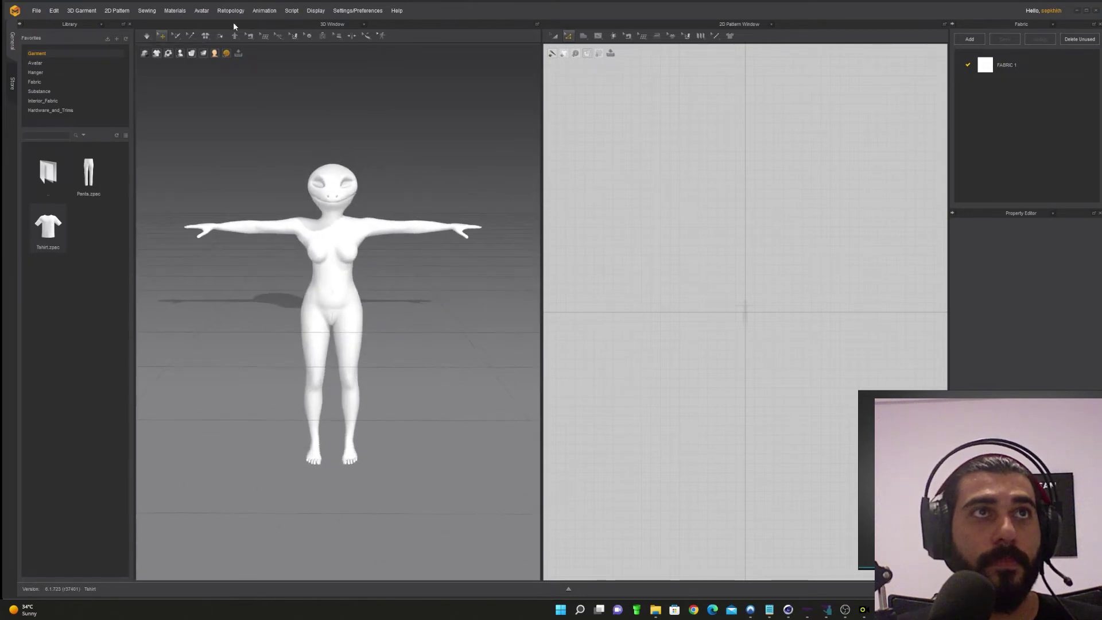
left_click(262, 11)
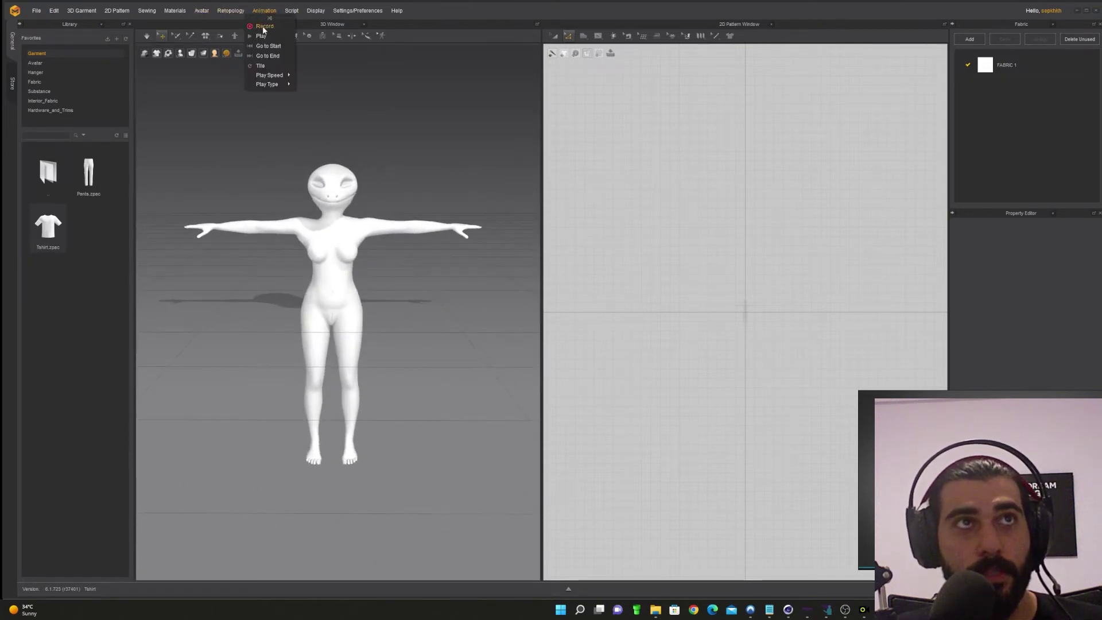
left_click(264, 33)
mouse_move(264, 34)
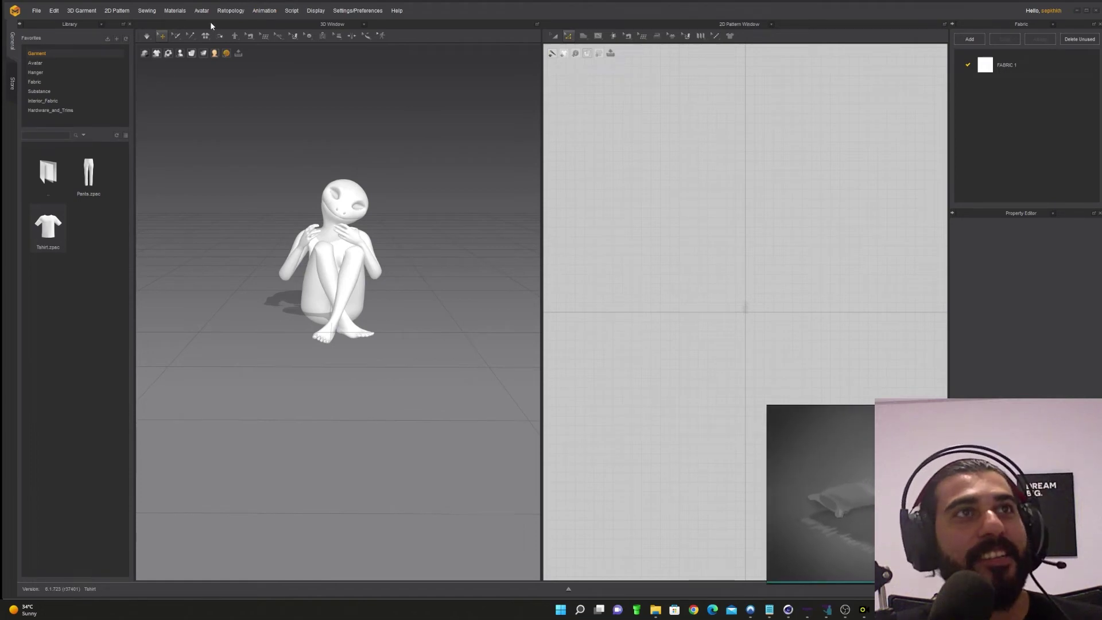
- Replay the avatar's animation from the start, check its end pose, and return it to the first frame
left_click(262, 12)
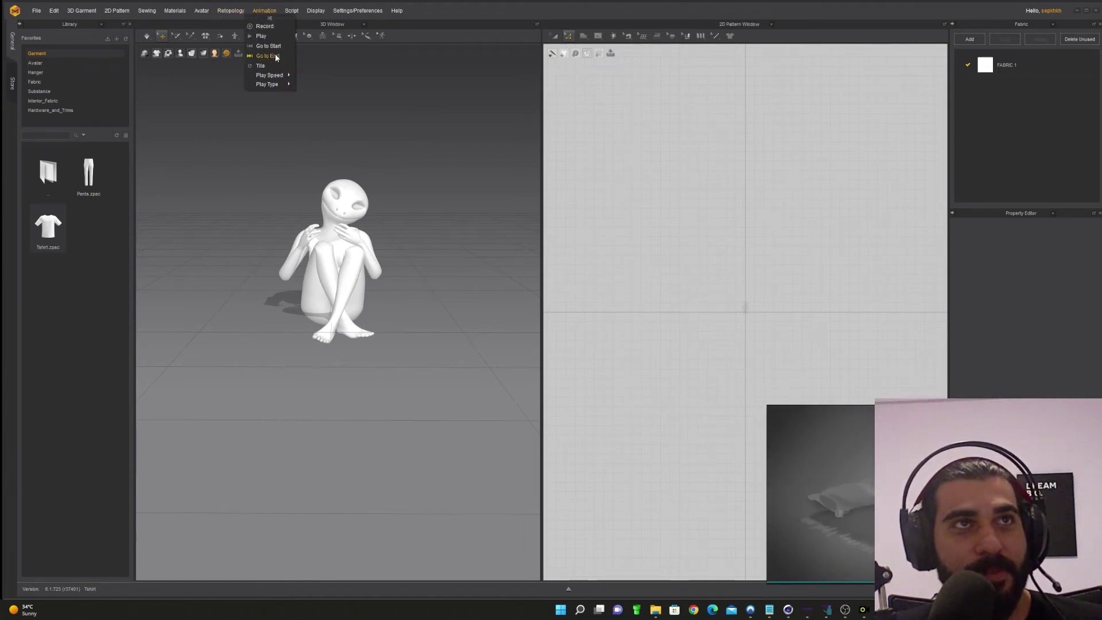
left_click(278, 56)
left_click(260, 12)
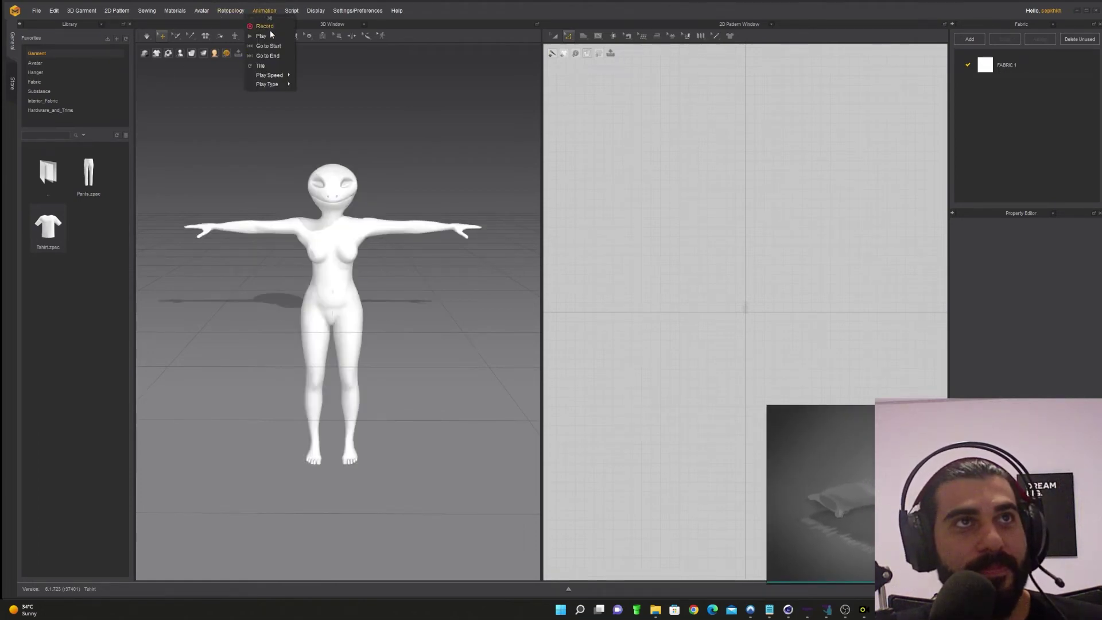
left_click(270, 36)
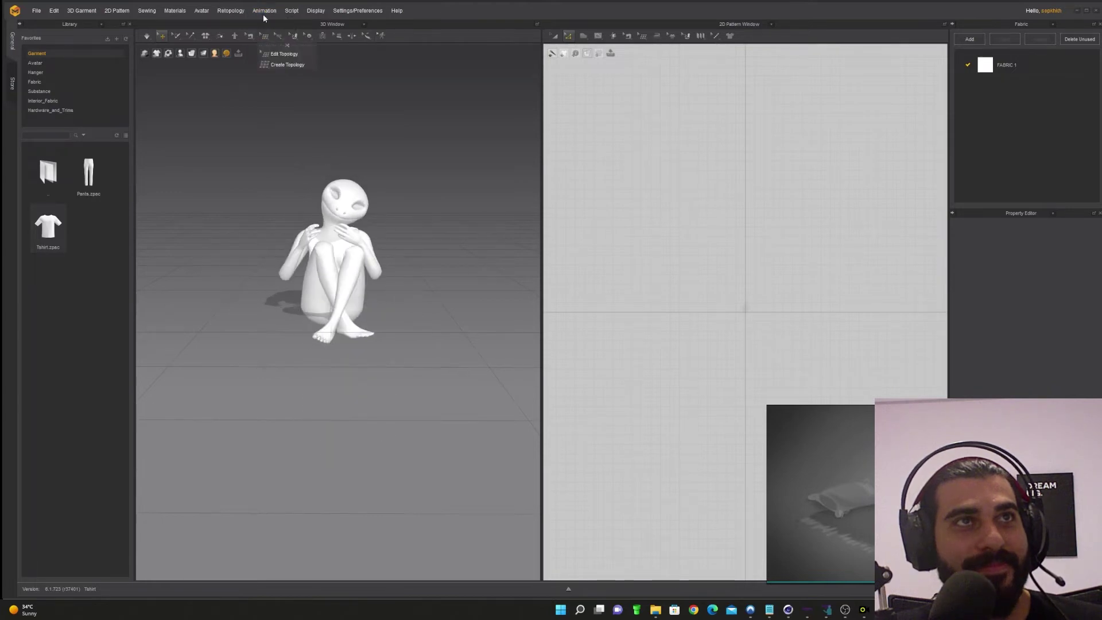
left_click(263, 13)
left_click(271, 56)
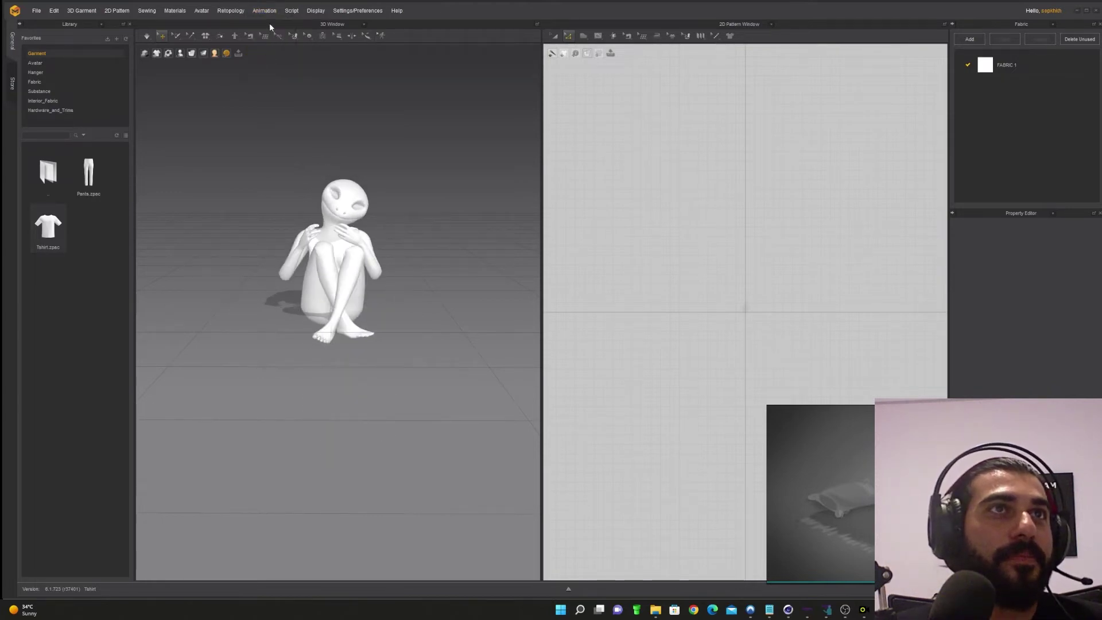
left_click(265, 12)
left_click(269, 57)
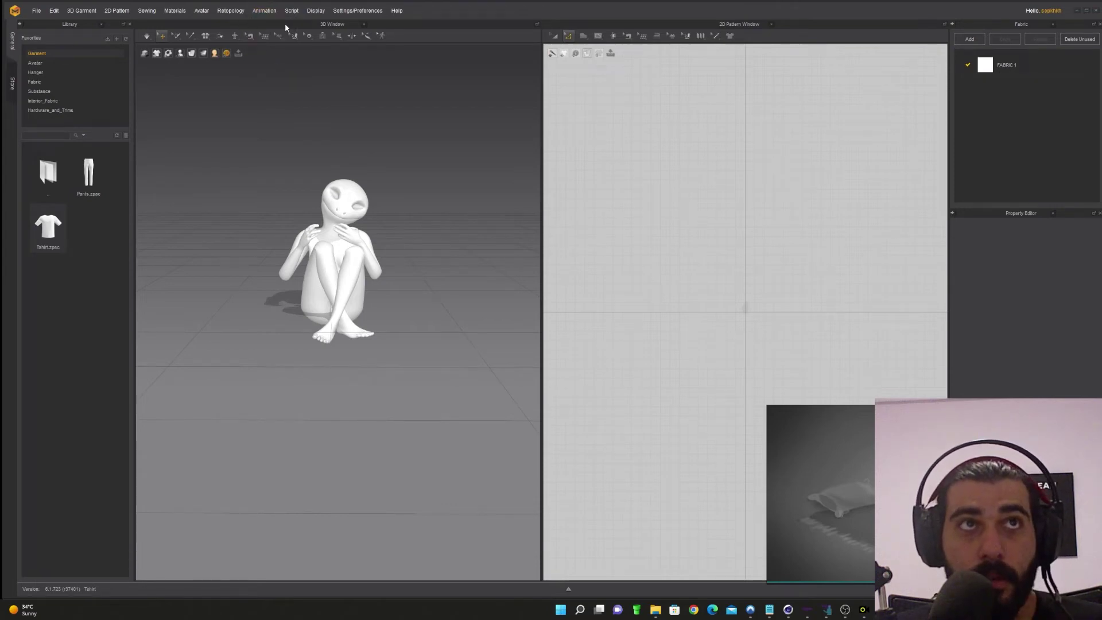
left_click(264, 10)
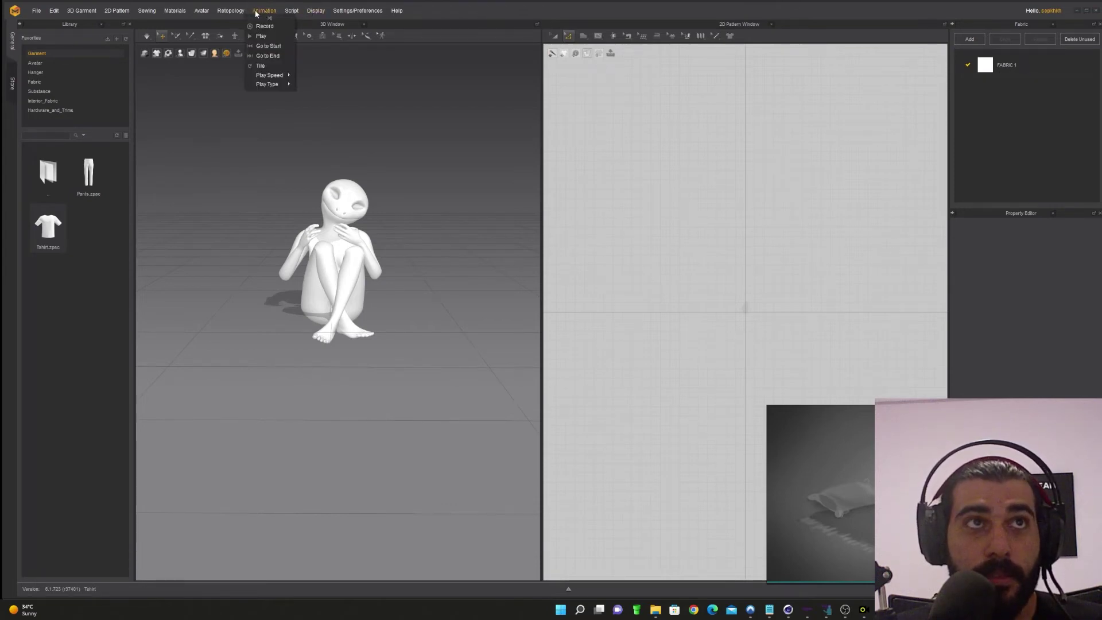
left_click(270, 49)
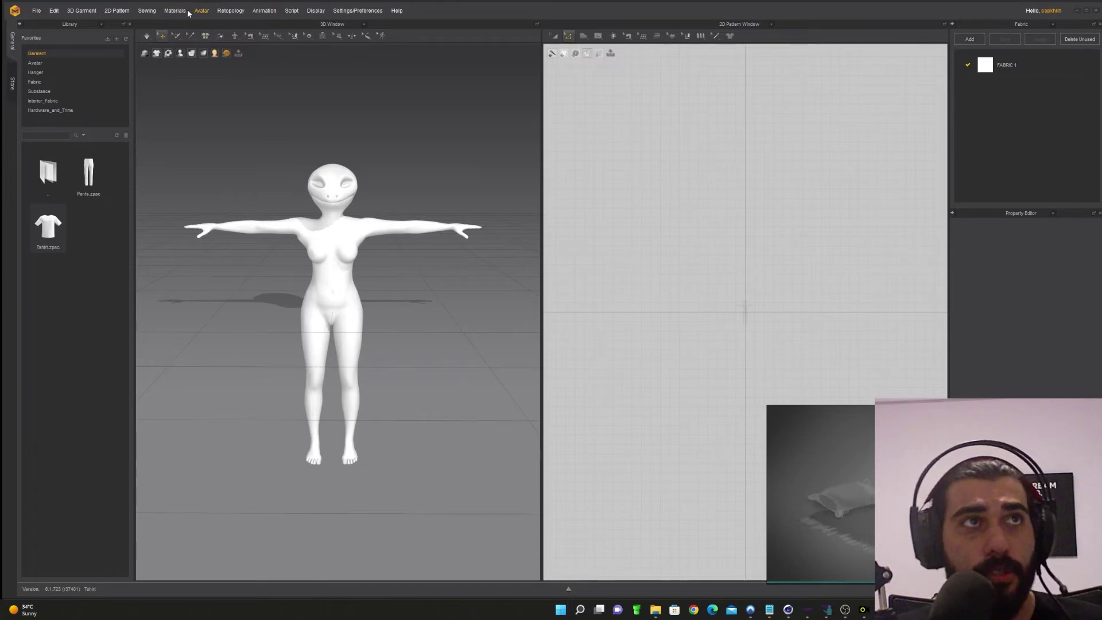
left_click(53, 13)
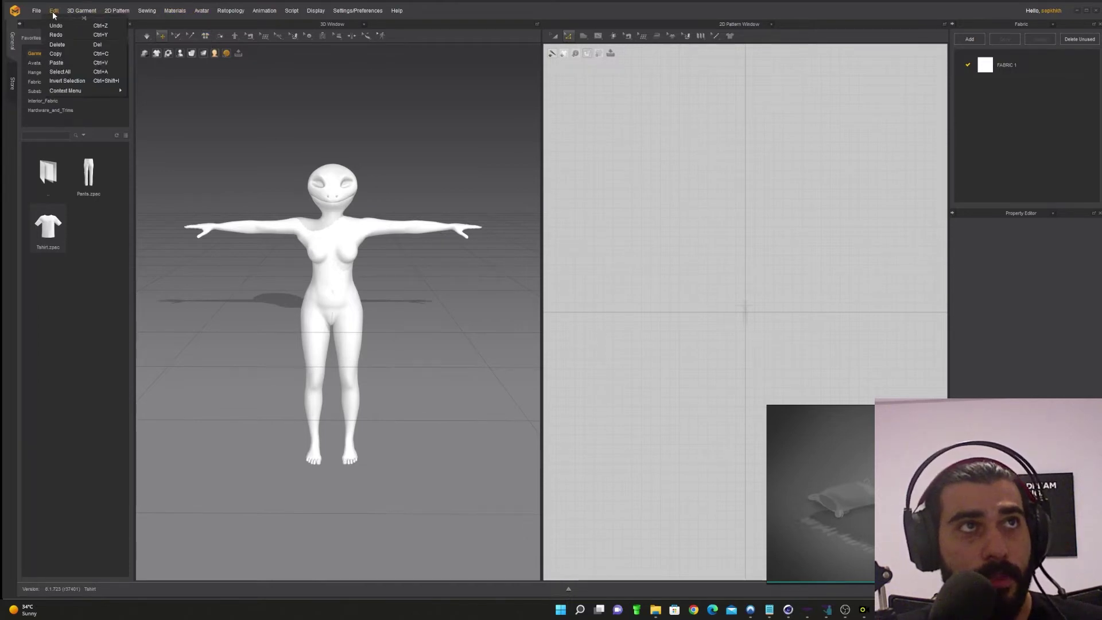
mouse_move(267, 14)
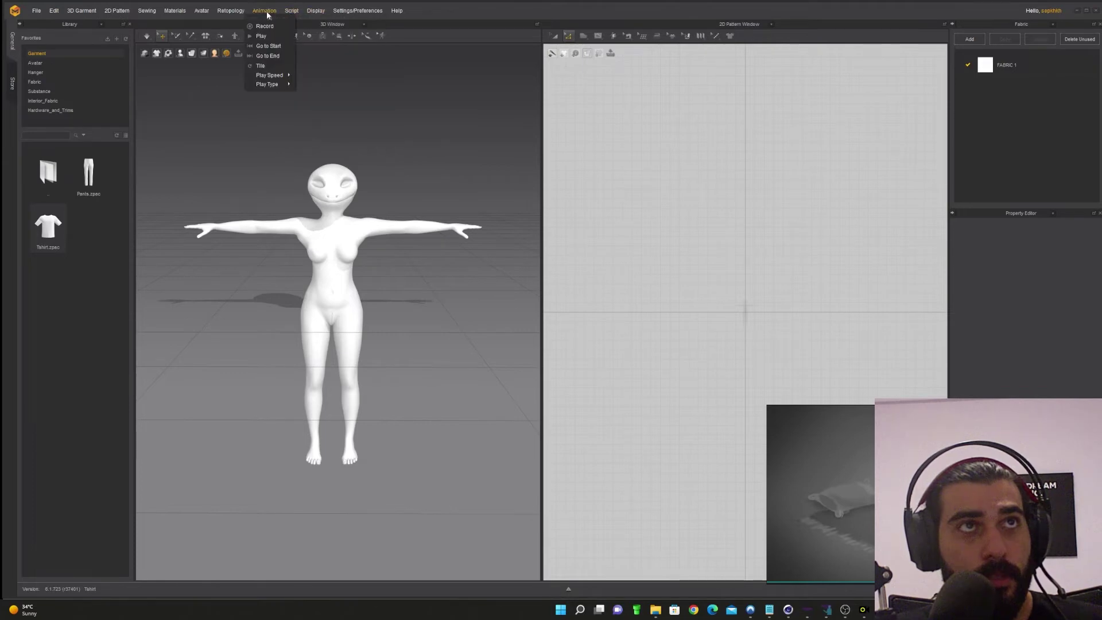
mouse_move(319, 16)
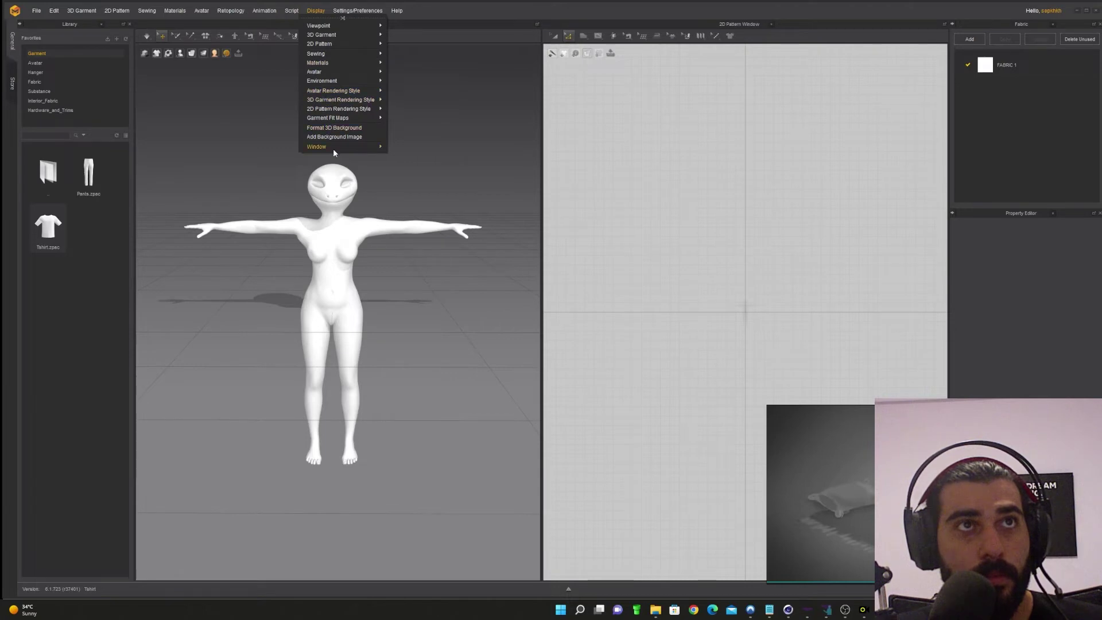
mouse_move(332, 146)
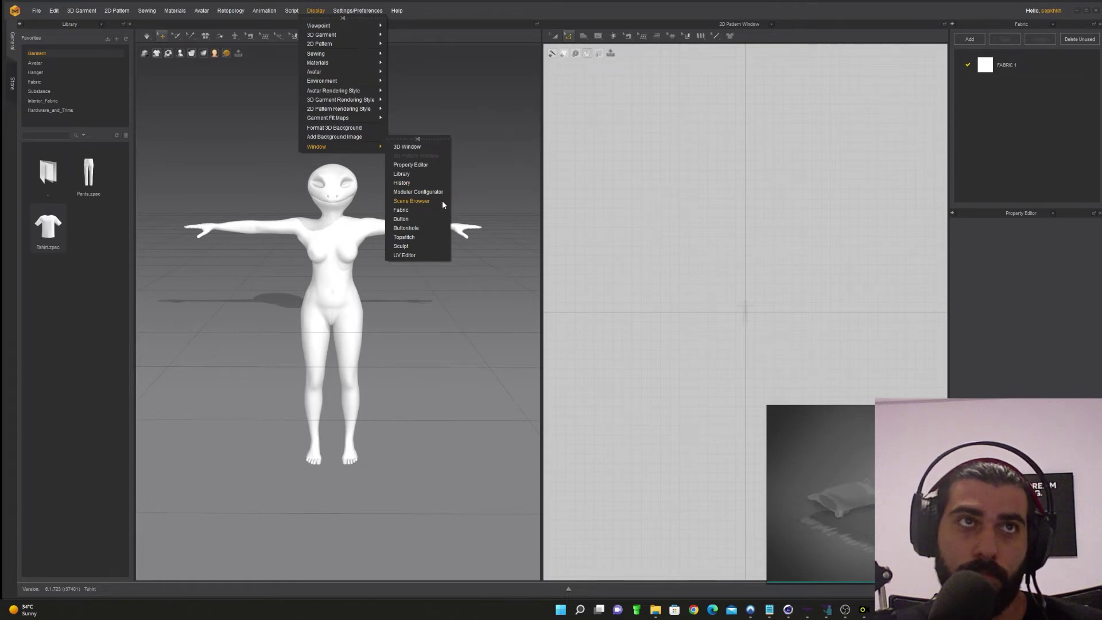
left_click(510, 2)
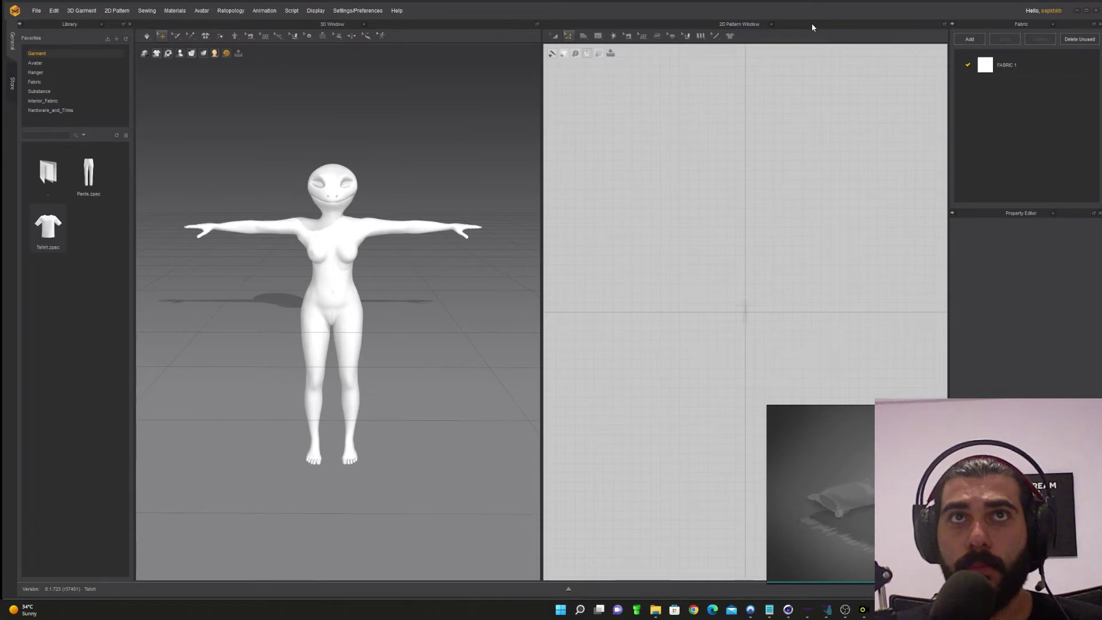
left_click(76, 12)
mouse_move(106, 12)
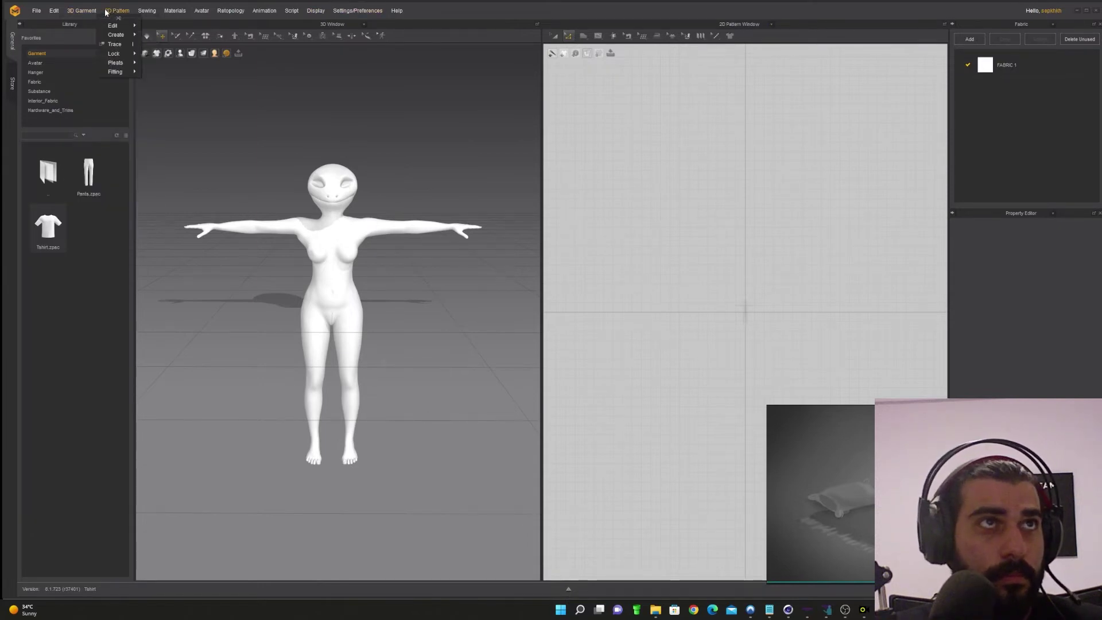
- Load Tshirt.zpac from the garment library into the avatar scene without saving the current file
mouse_move(163, 12)
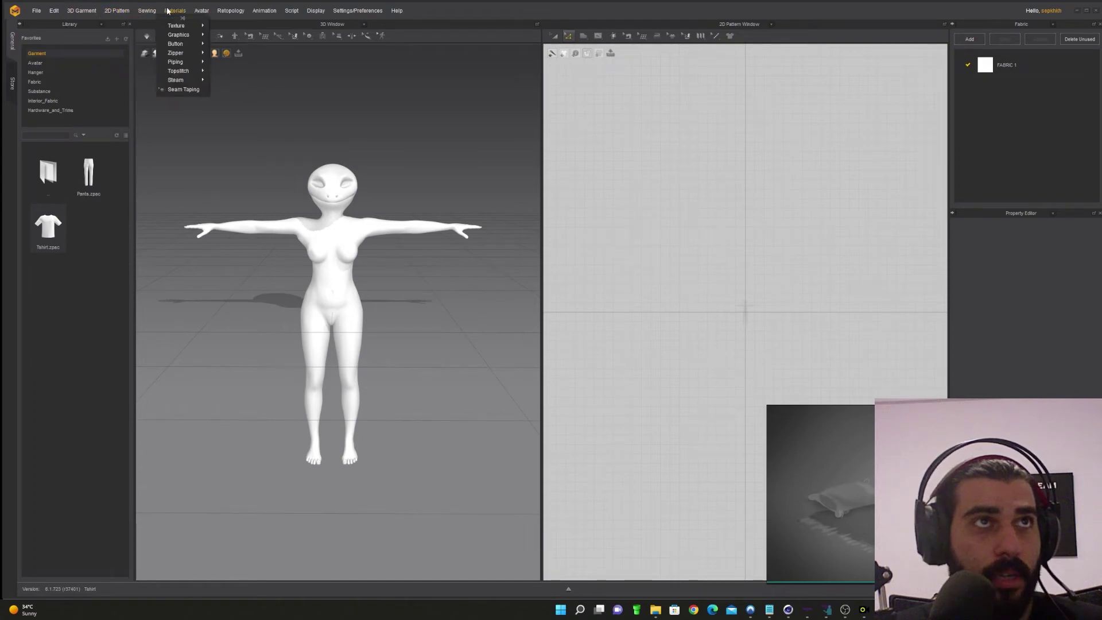
left_click(381, 153)
scroll(372, 185, "up", 5)
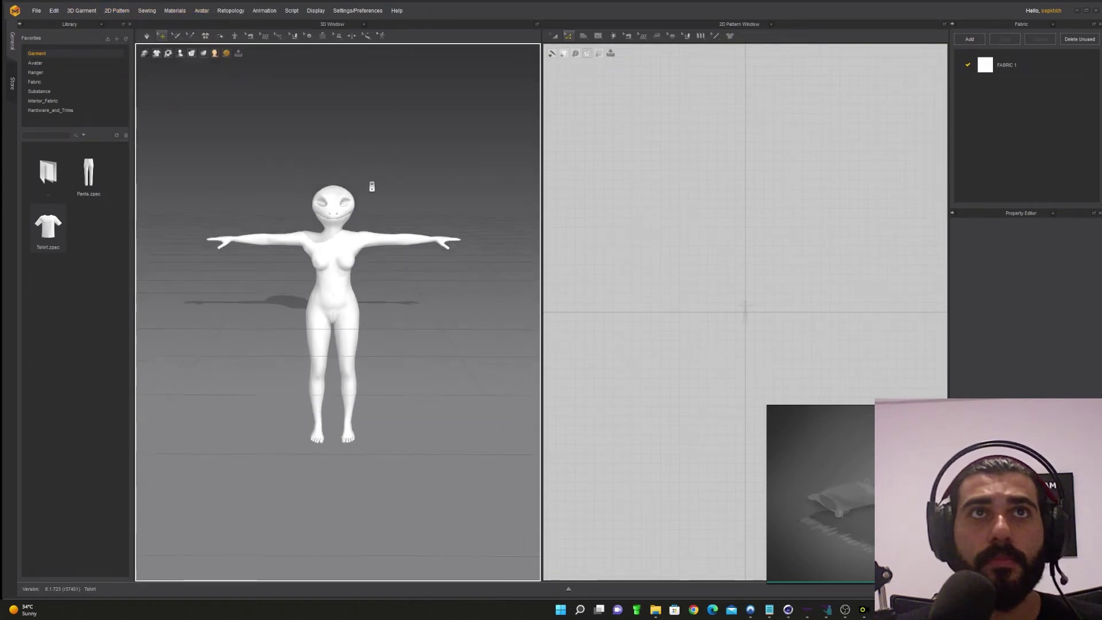
middle_click_drag(406, 233, 413, 290)
left_click_drag(48, 227, 424, 310)
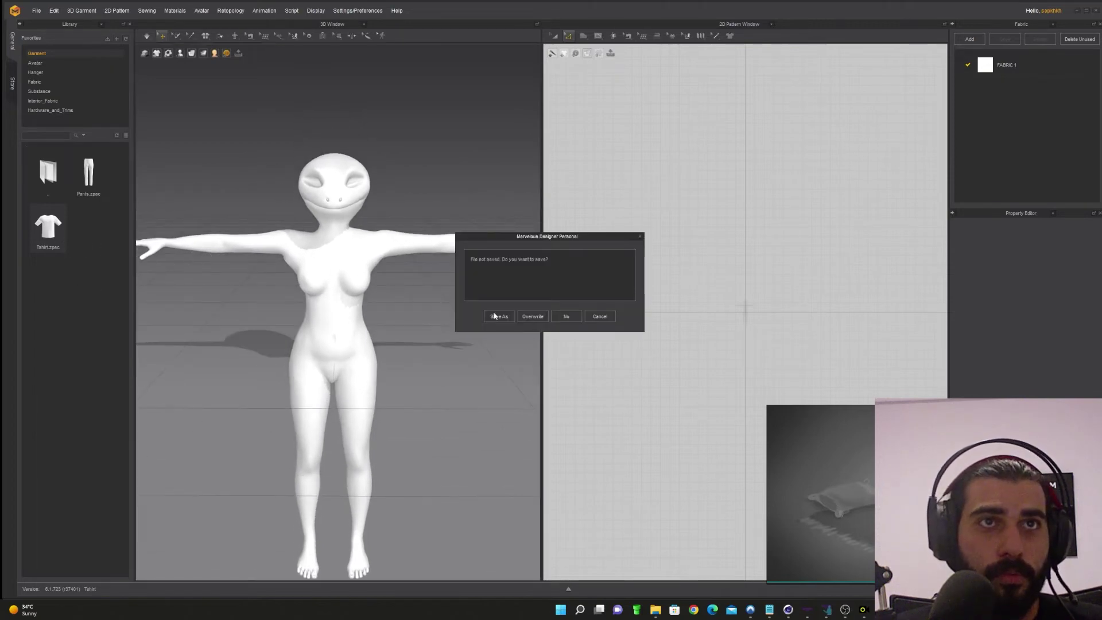
left_click(570, 320)
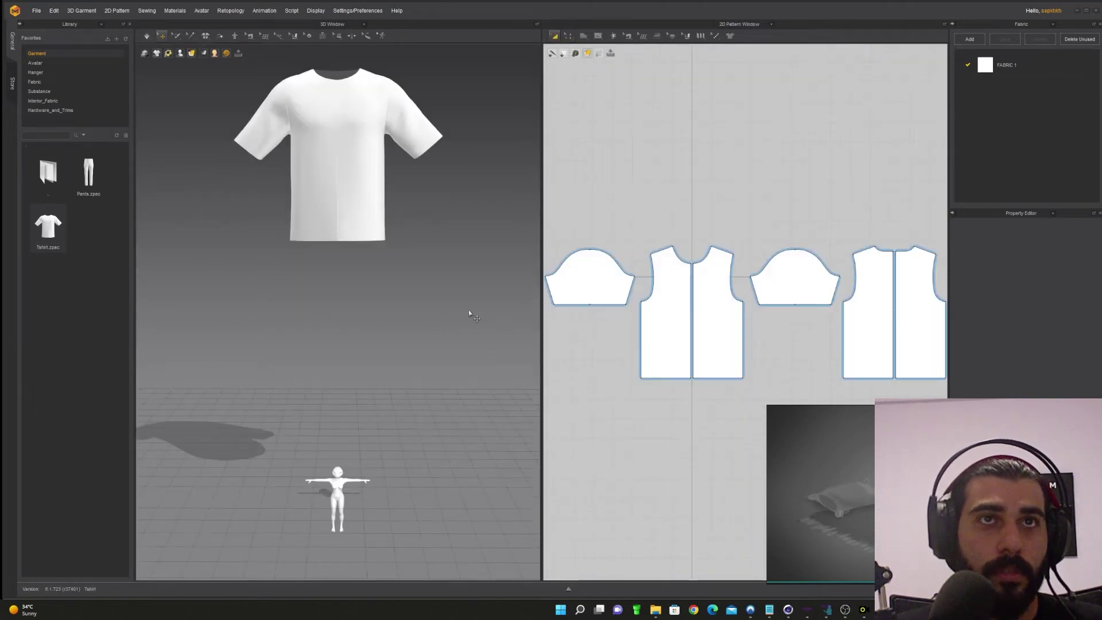
scroll(376, 378, "down", 3)
scroll(376, 378, "up", 5)
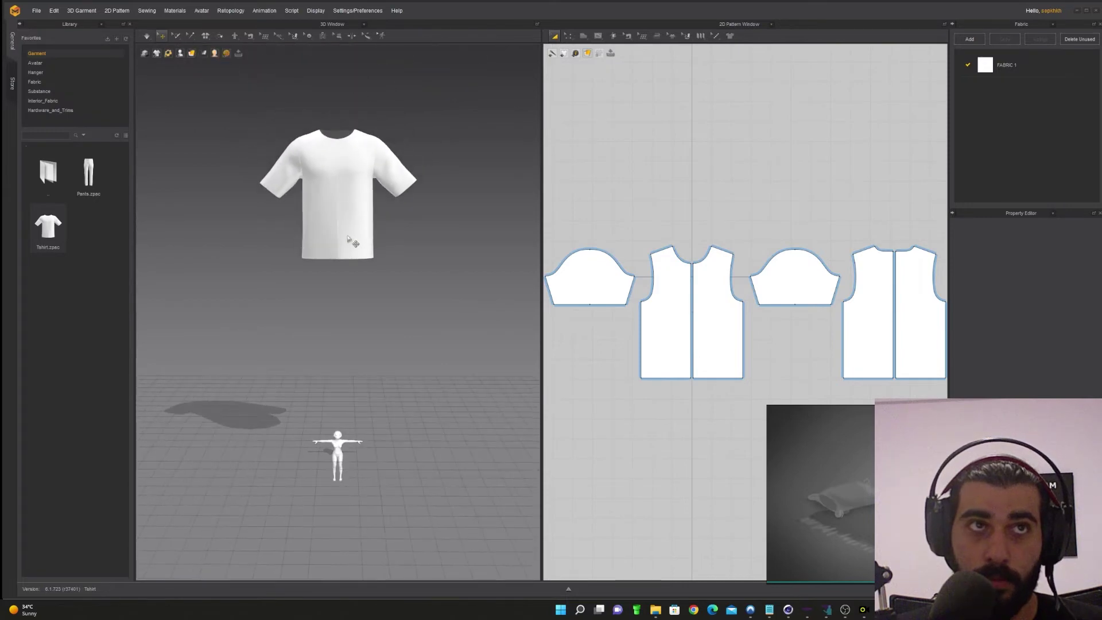
left_click(350, 211)
left_click(387, 293)
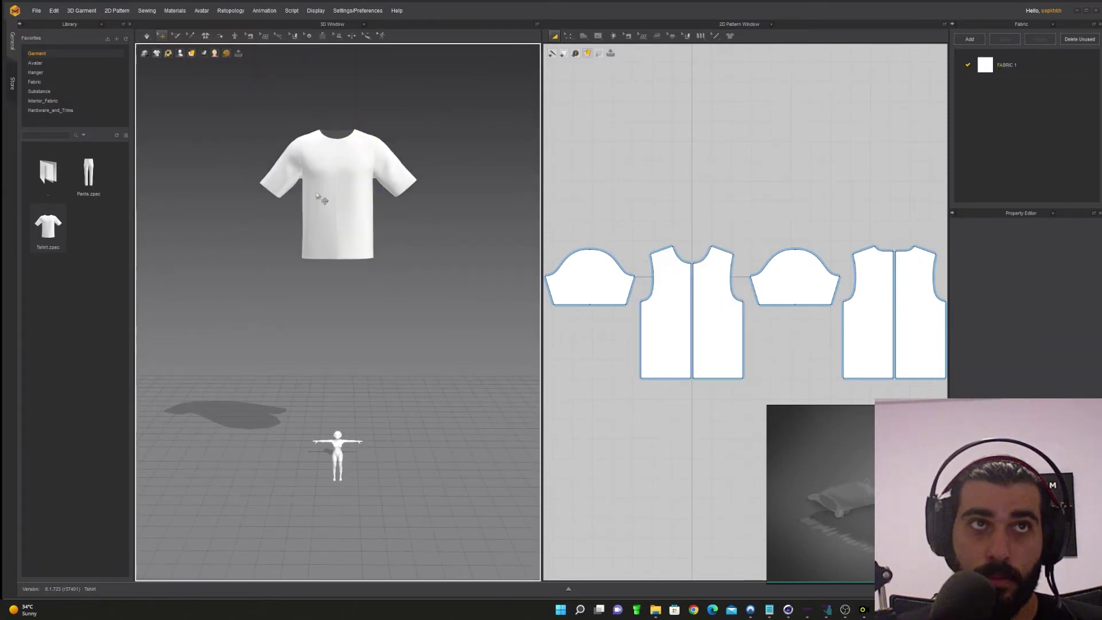
- Try to scale down all the T-shirt's pattern pieces together in the 2D window, and undo the resize
left_click(145, 53)
scroll(684, 327, "down", 3)
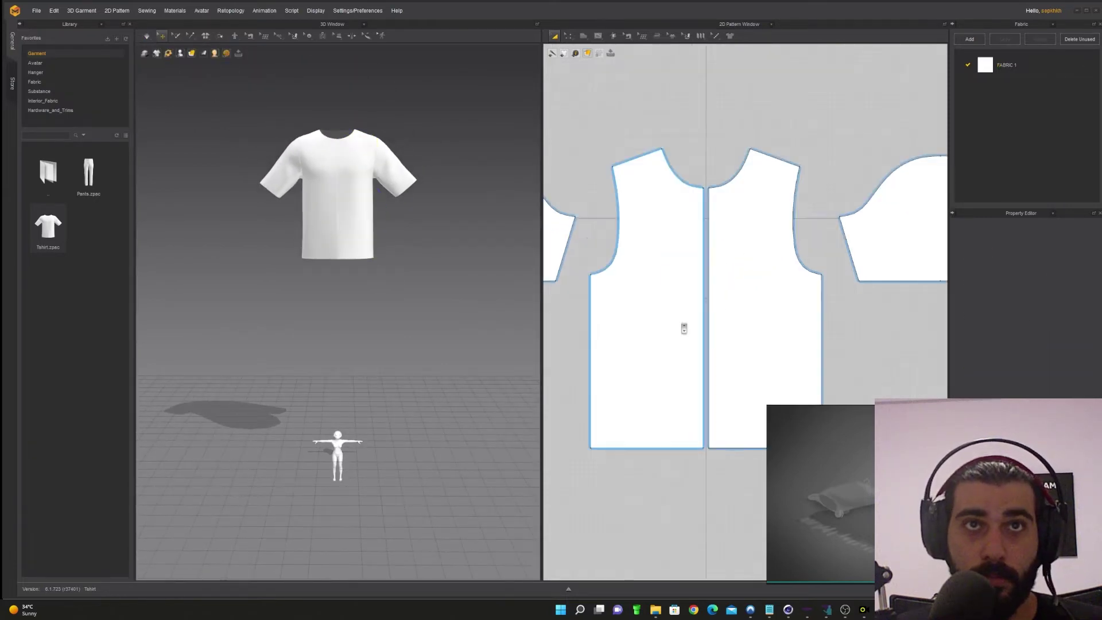
scroll(683, 327, "up", 5)
left_click_drag(837, 255, 591, 400)
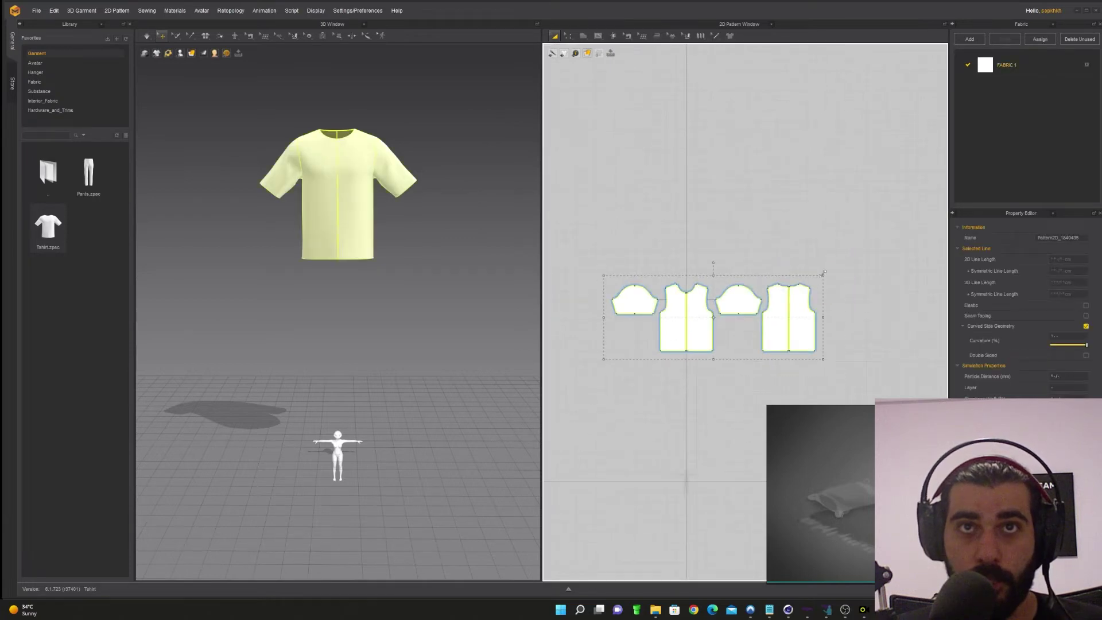
key("ctrl+v")
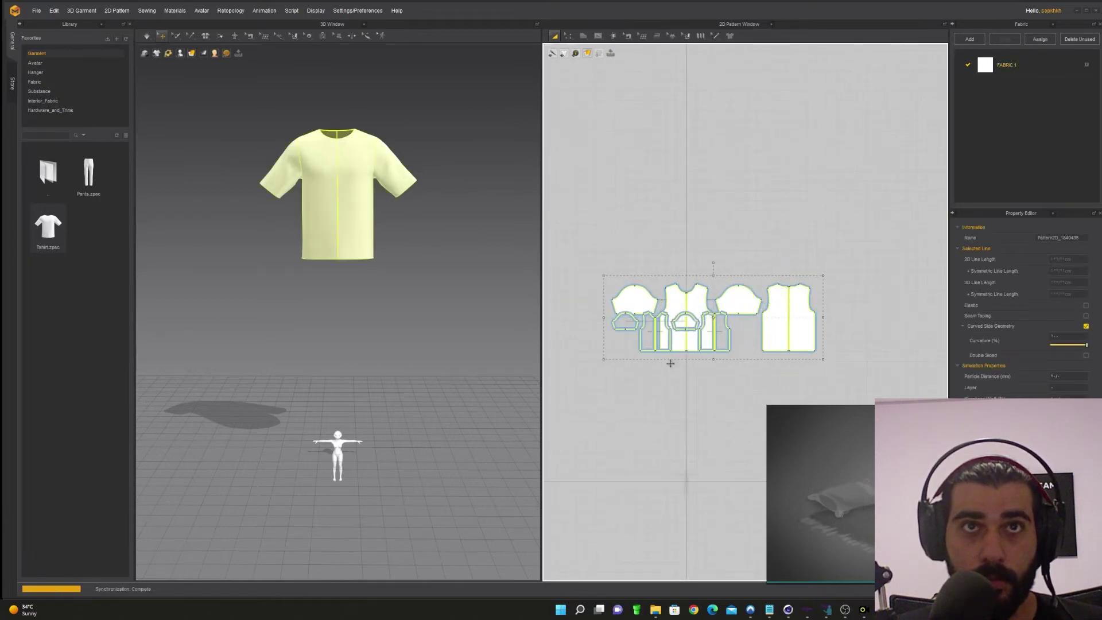
left_click(637, 393)
key("ctrl+a")
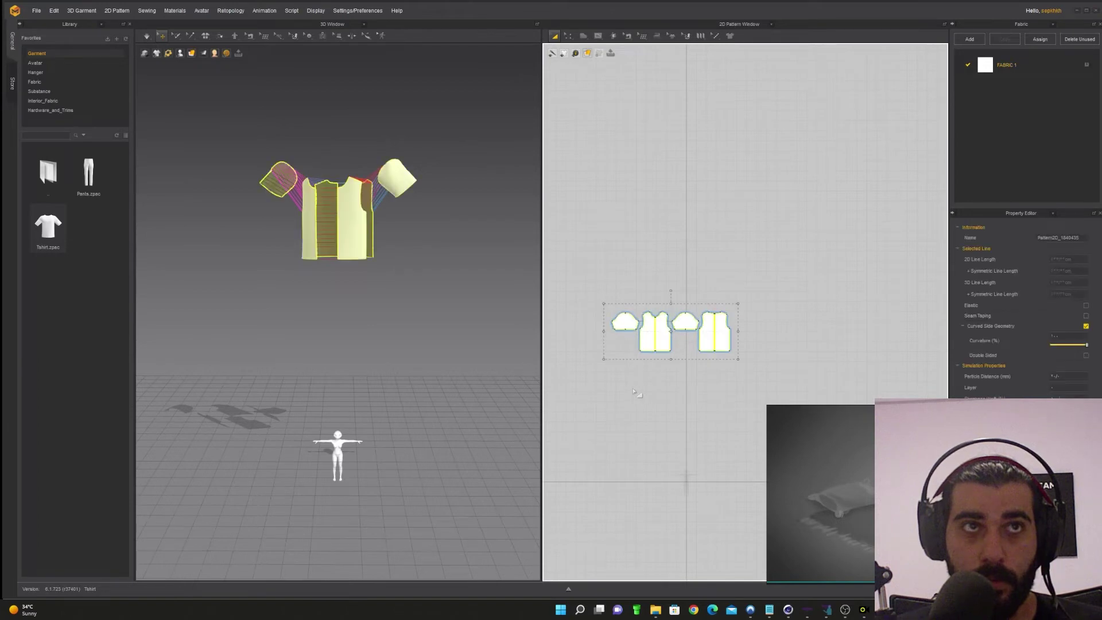
key("ctrl+z")
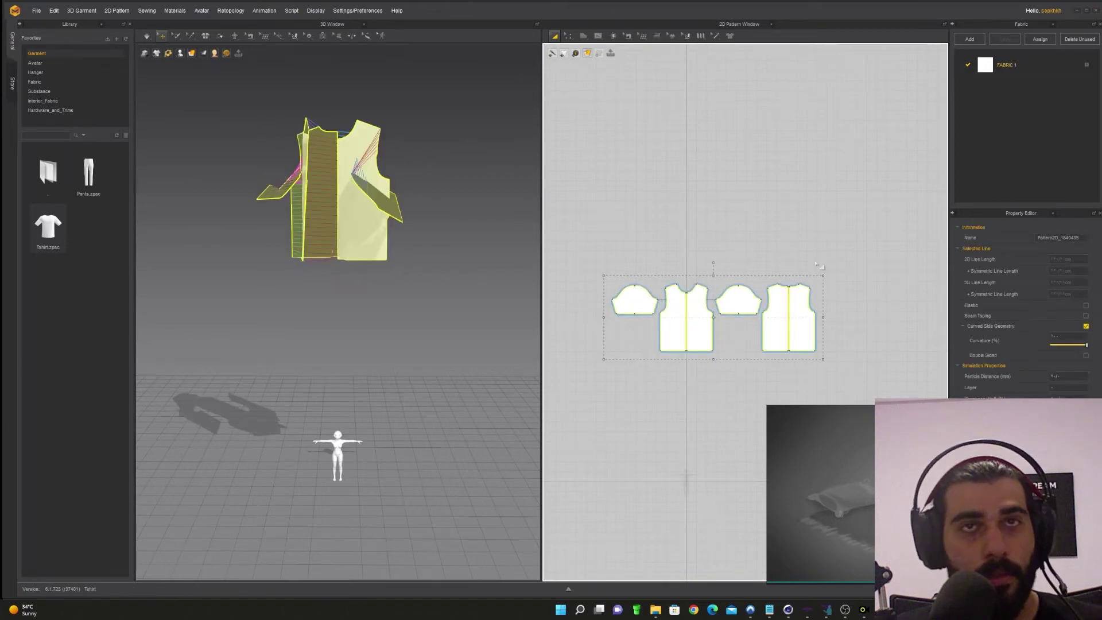
- Delete all the T-shirt's pattern pieces and load Tshirt.zpac again from the library without saving
left_click_drag(836, 240, 579, 373)
key("Delete")
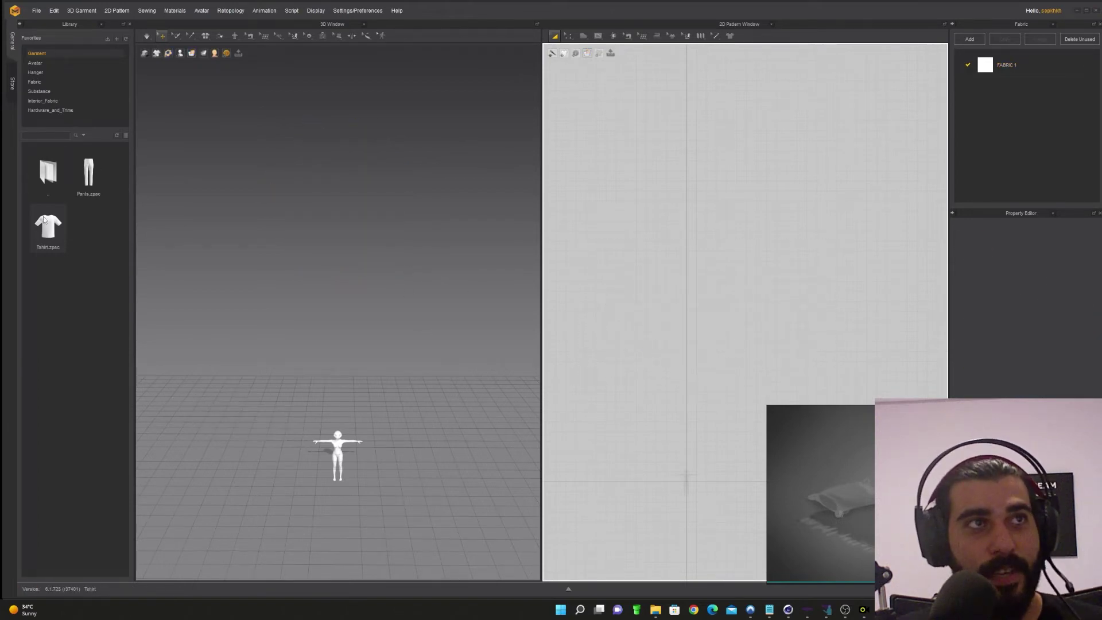
left_click_drag(44, 219, 679, 307)
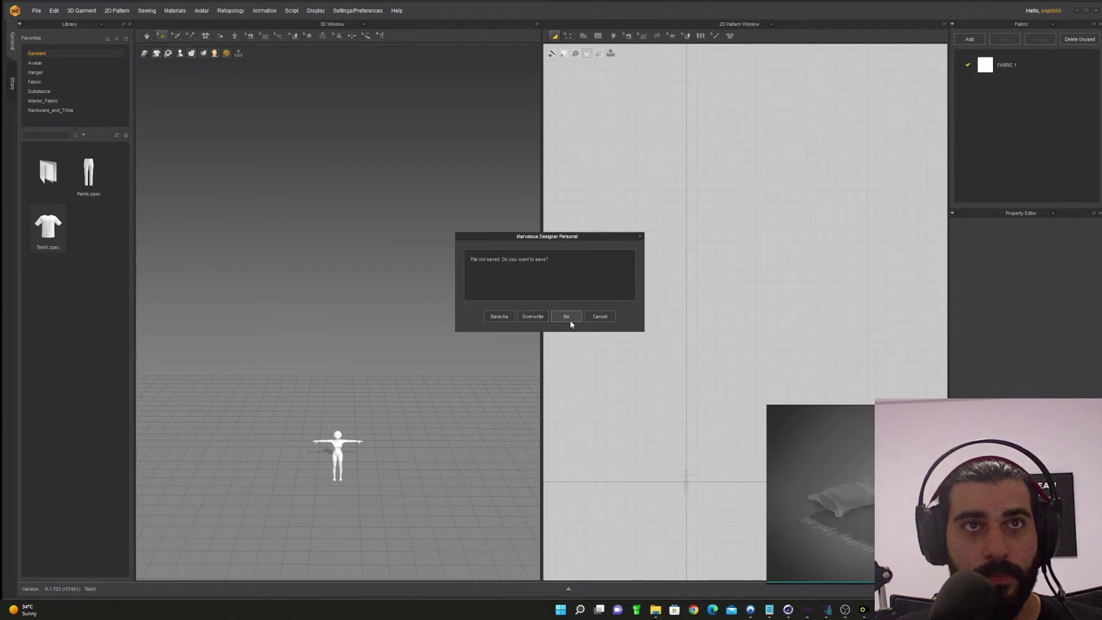
left_click(567, 317)
scroll(382, 435, "down", 2)
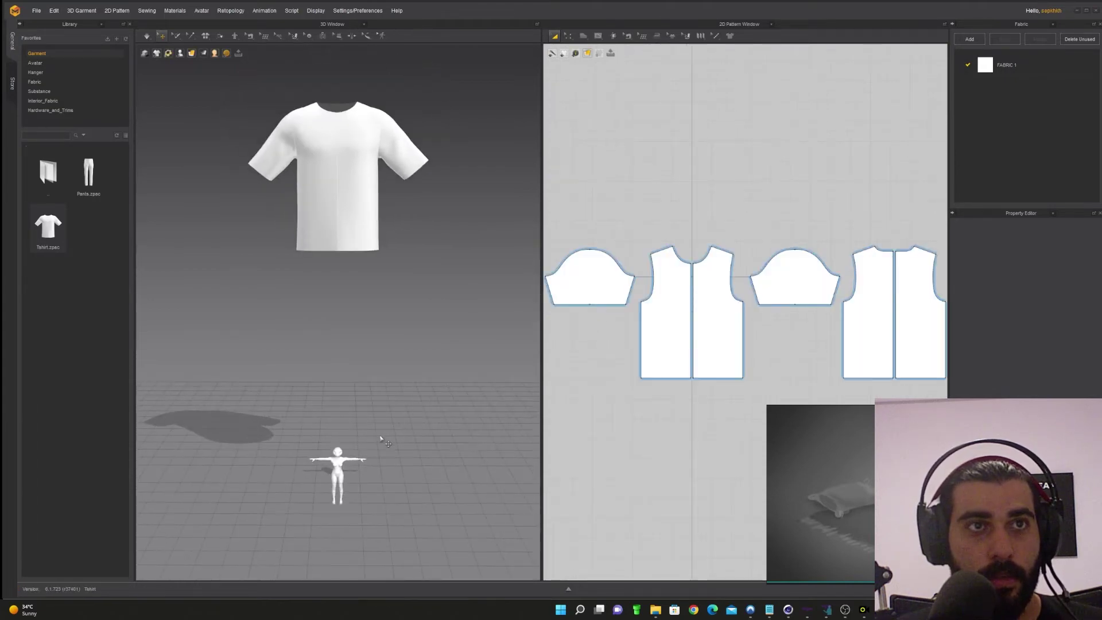
- Try selecting the whole T-shirt with Select Mesh (Box), and return to the regular garment selection tool
left_click(221, 68)
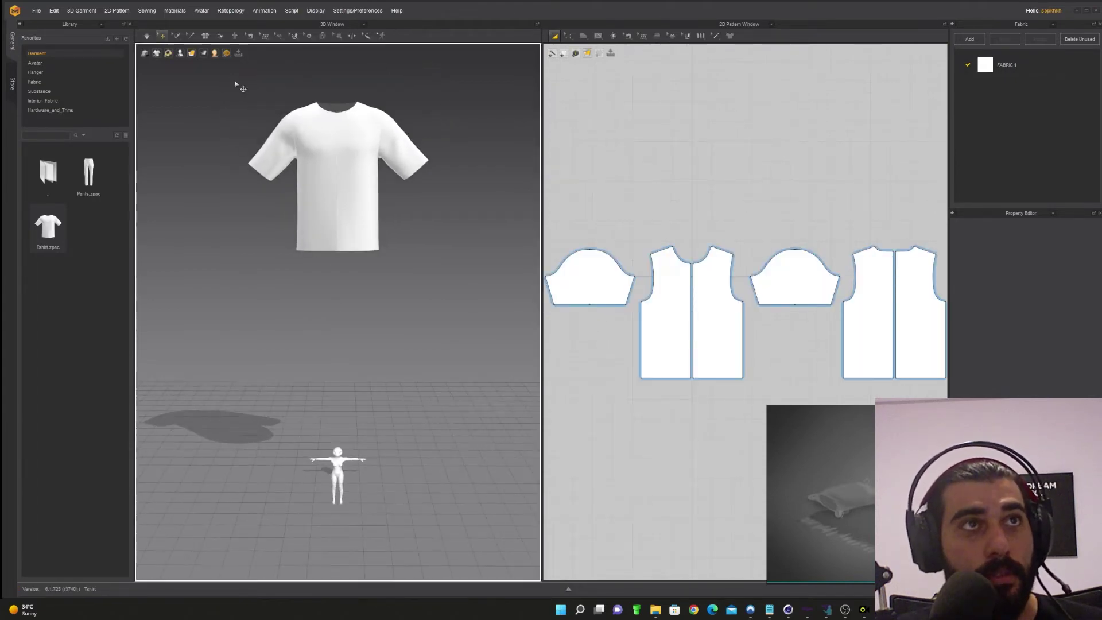
left_click(333, 164)
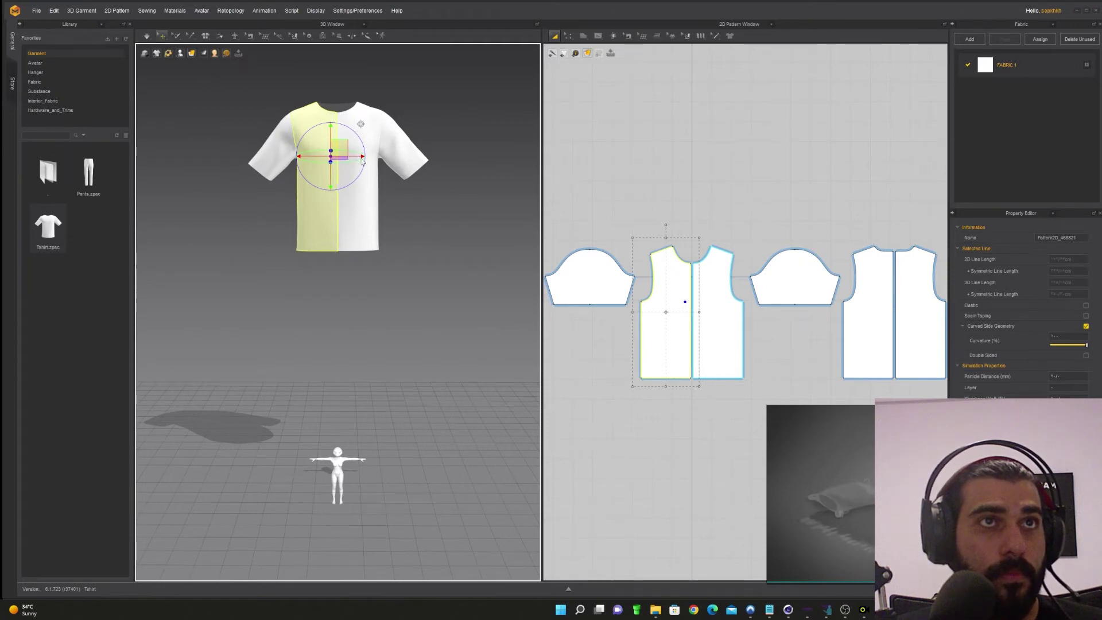
key("Escape")
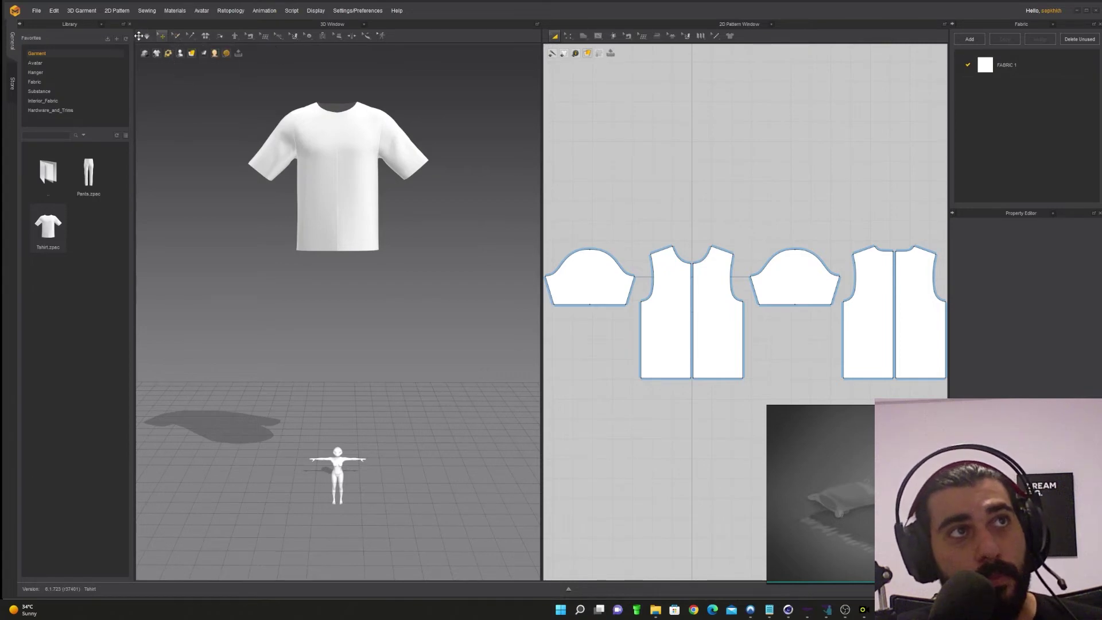
left_click(174, 36)
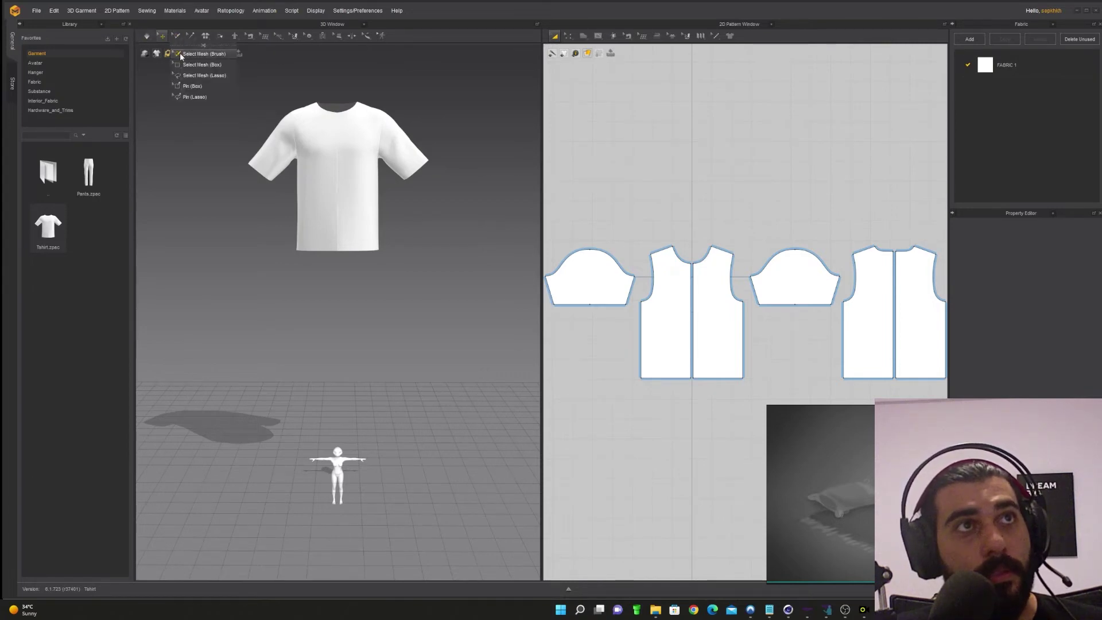
left_click(201, 64)
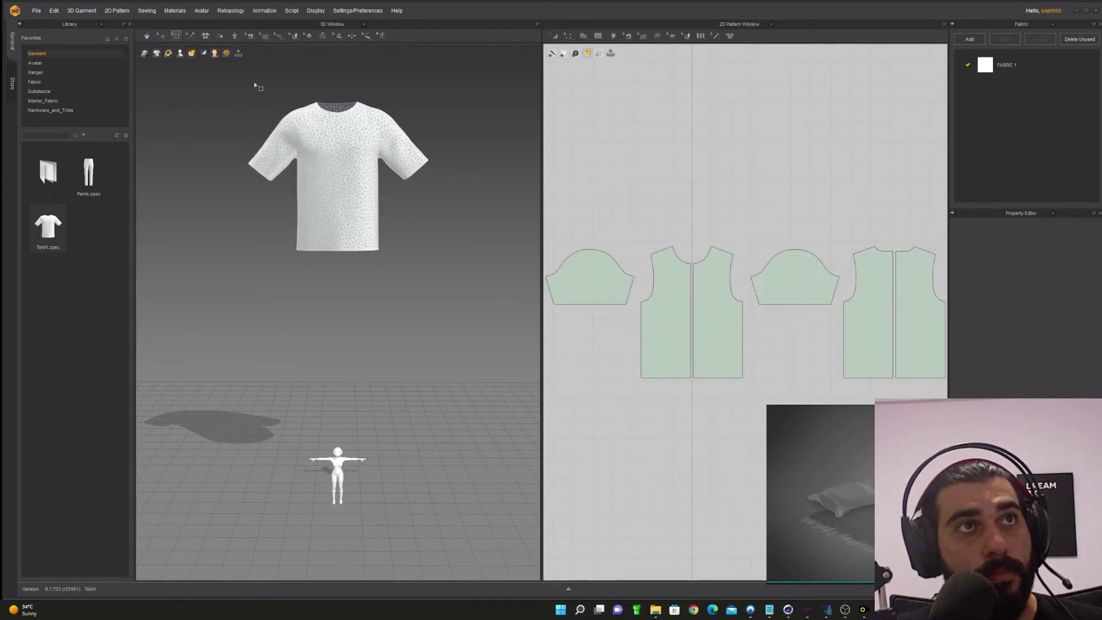
left_click_drag(447, 76, 266, 234)
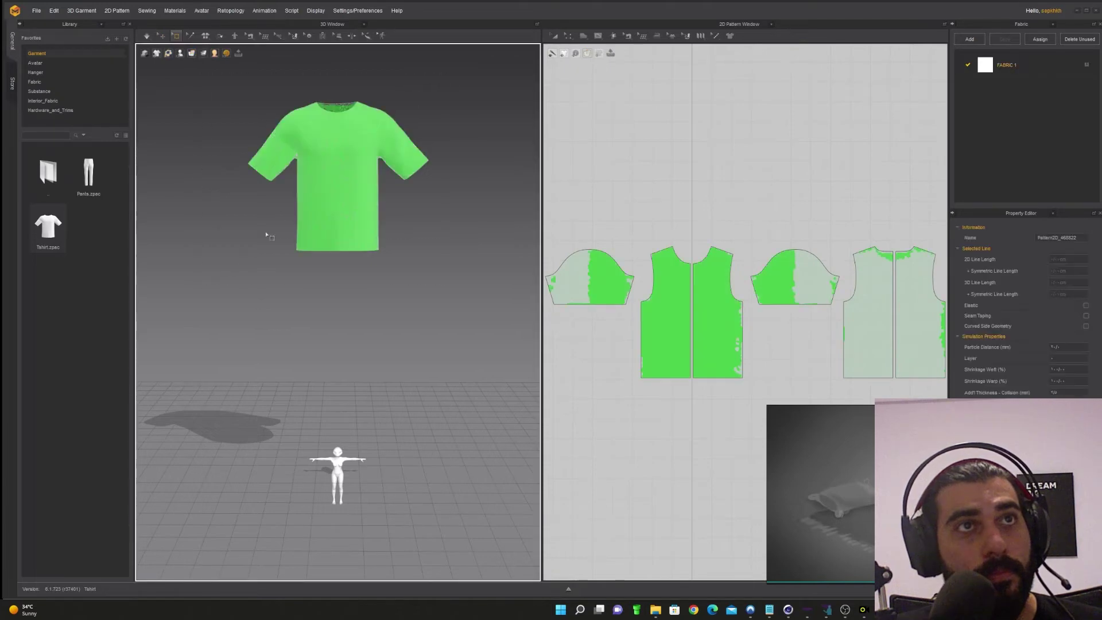
left_click(162, 36)
left_click(176, 36)
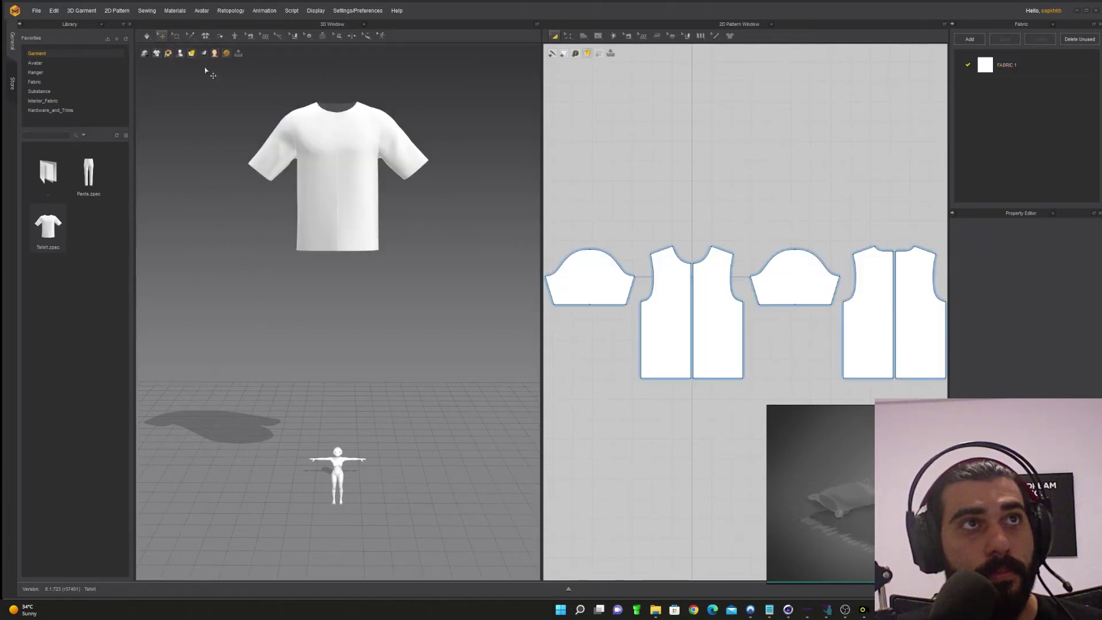
- Select all the T-shirt's front, back and sleeve pieces and move the shirt down to the avatar at ground level
left_click(314, 150)
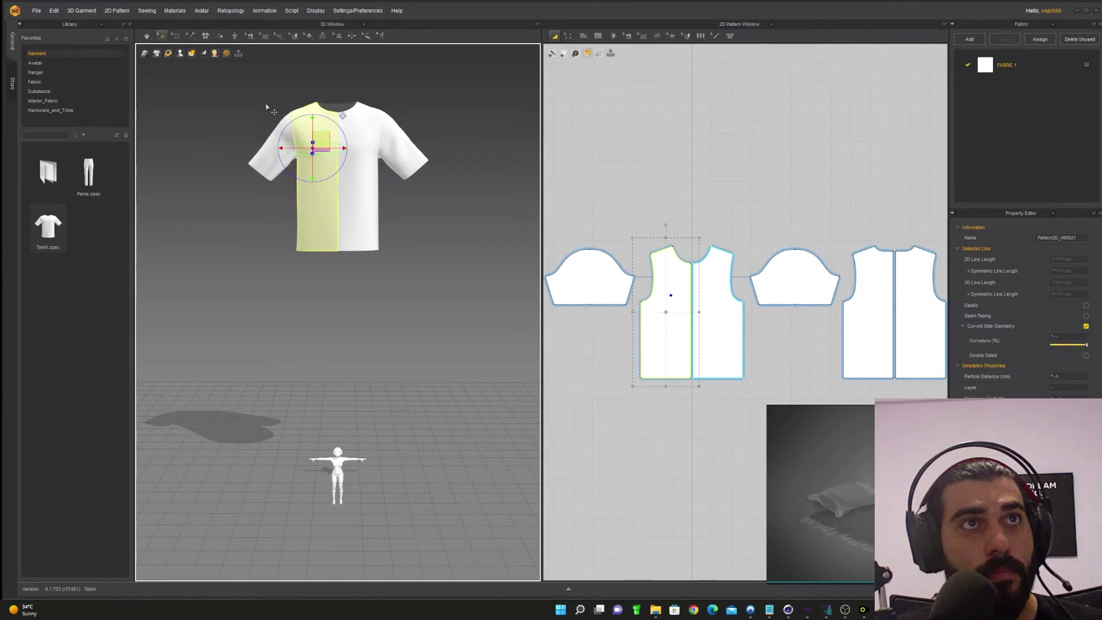
left_click(269, 158)
left_click(686, 349, "shift")
left_click(718, 356, "shift")
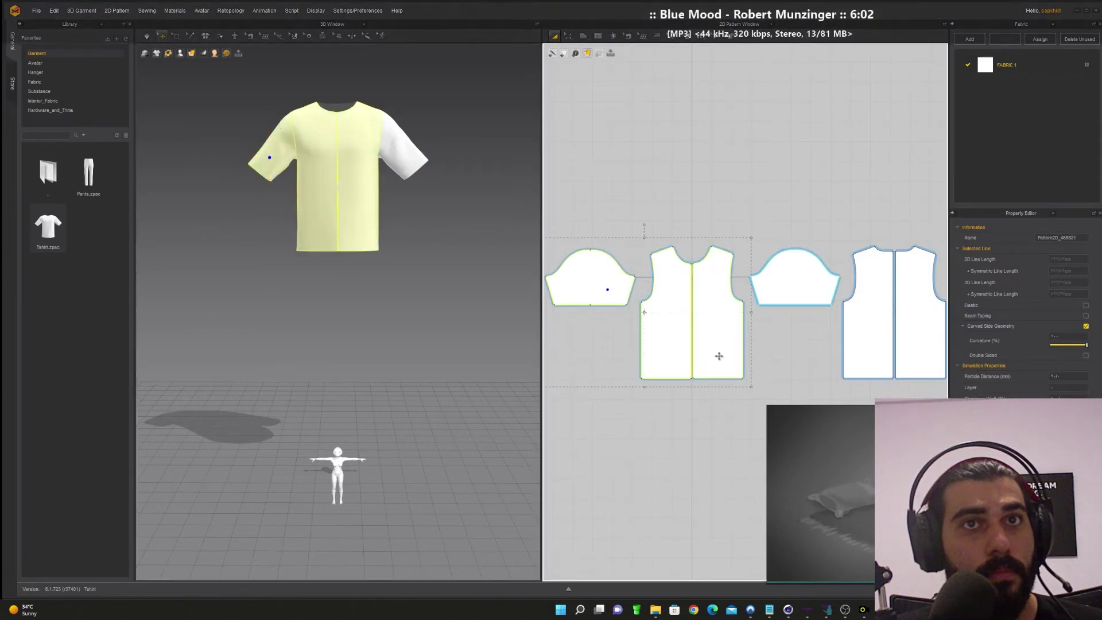
left_click(804, 291, "shift")
left_click(869, 315, "shift")
left_click(932, 324, "shift")
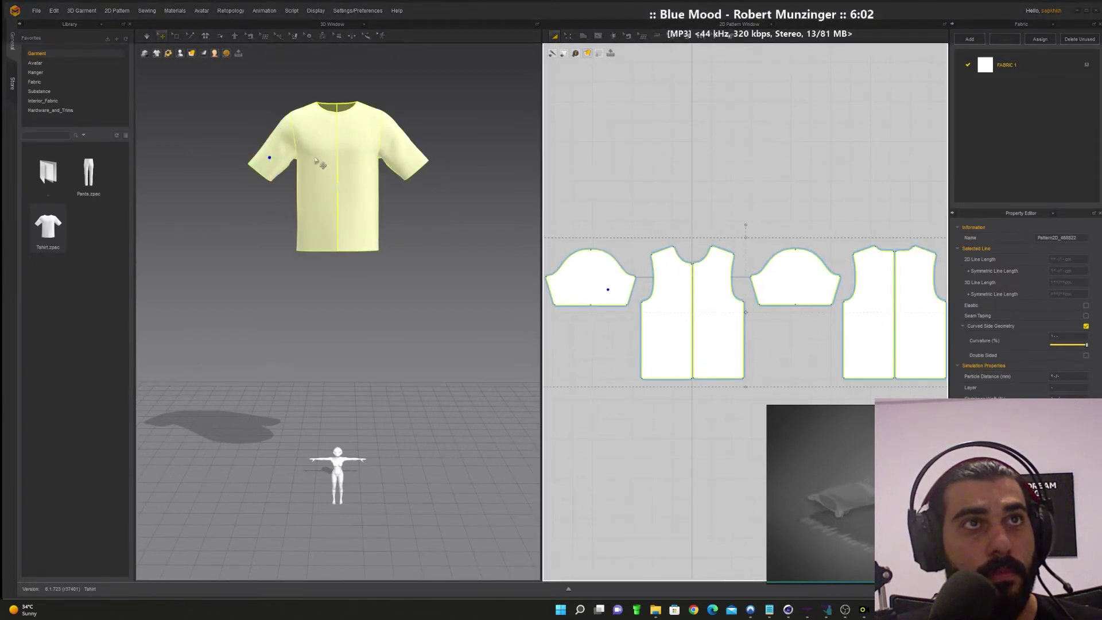
left_click(276, 162, "ctrl")
left_click(276, 162, "shift")
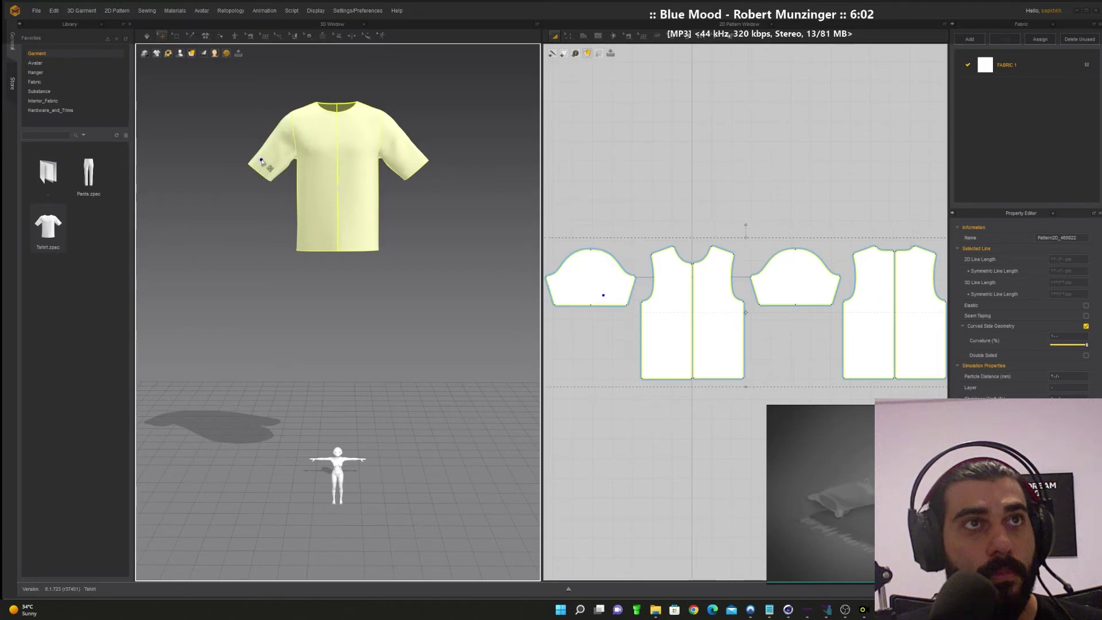
left_click_drag(275, 163, 268, 424)
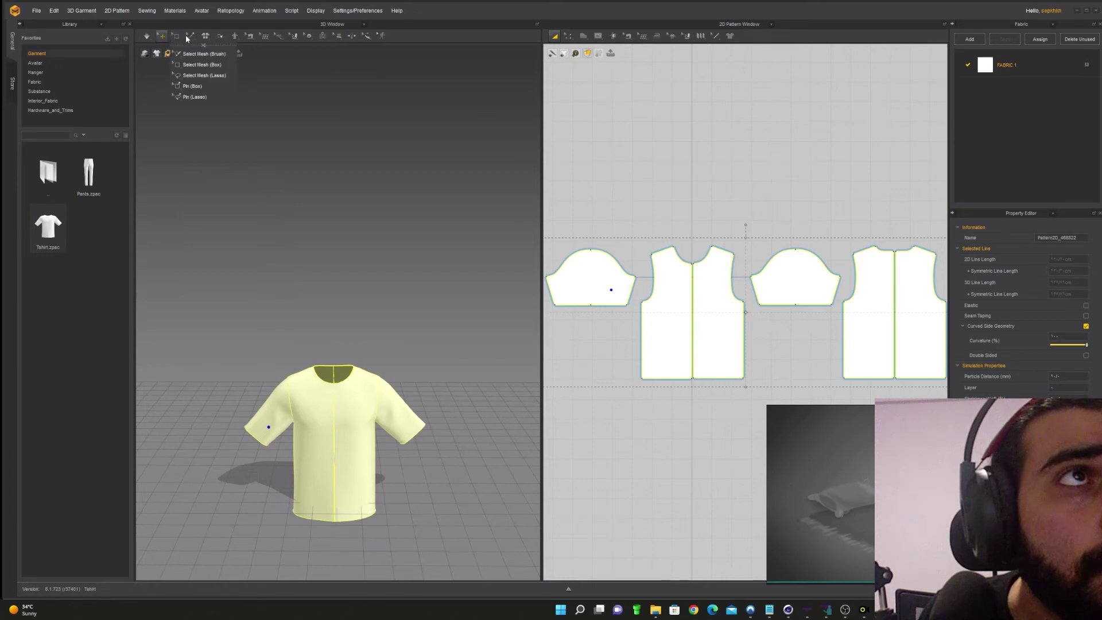
- Try to resize all the selected pattern pieces in the 2D window, and undo both the resize and the shirt's move
mouse_move(202, 39)
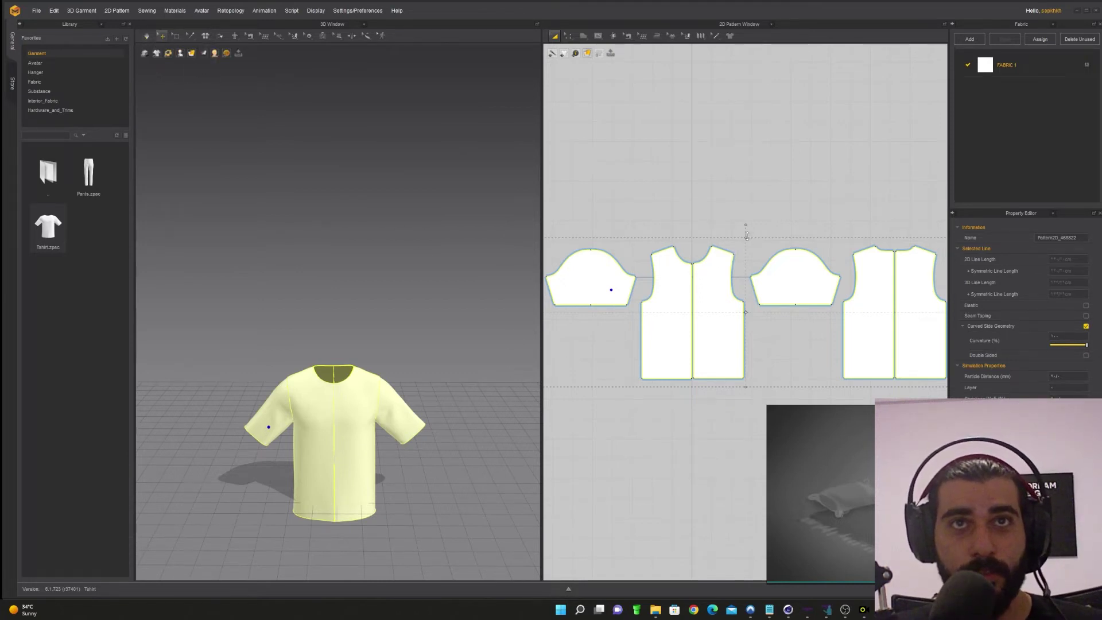
left_click_drag(747, 236, 746, 252)
key("ctrl+z")
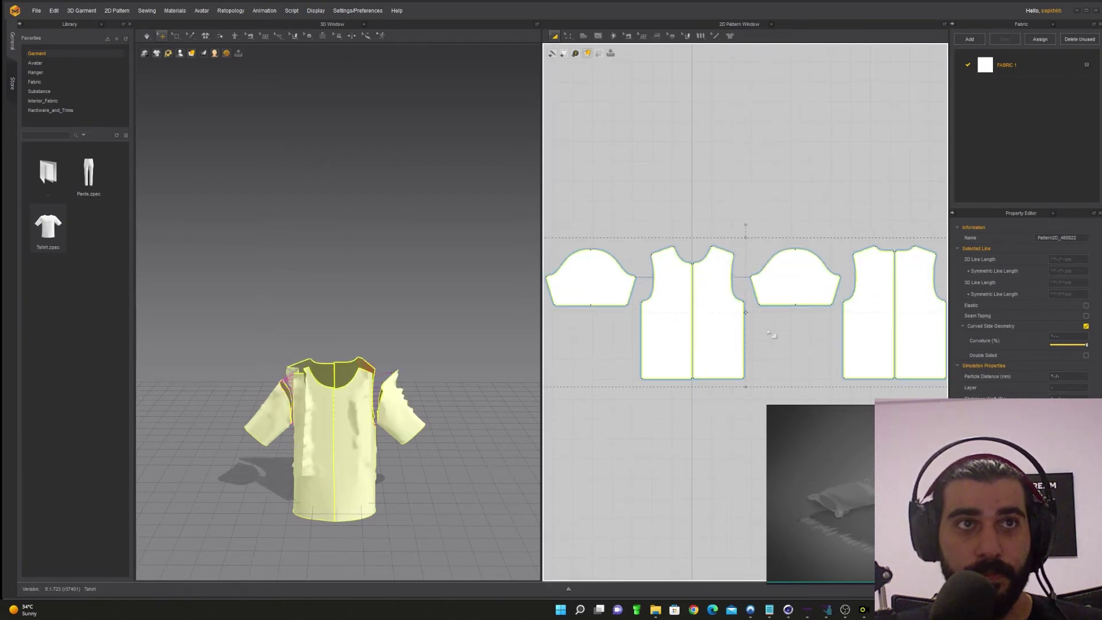
scroll(696, 327, "down", 3)
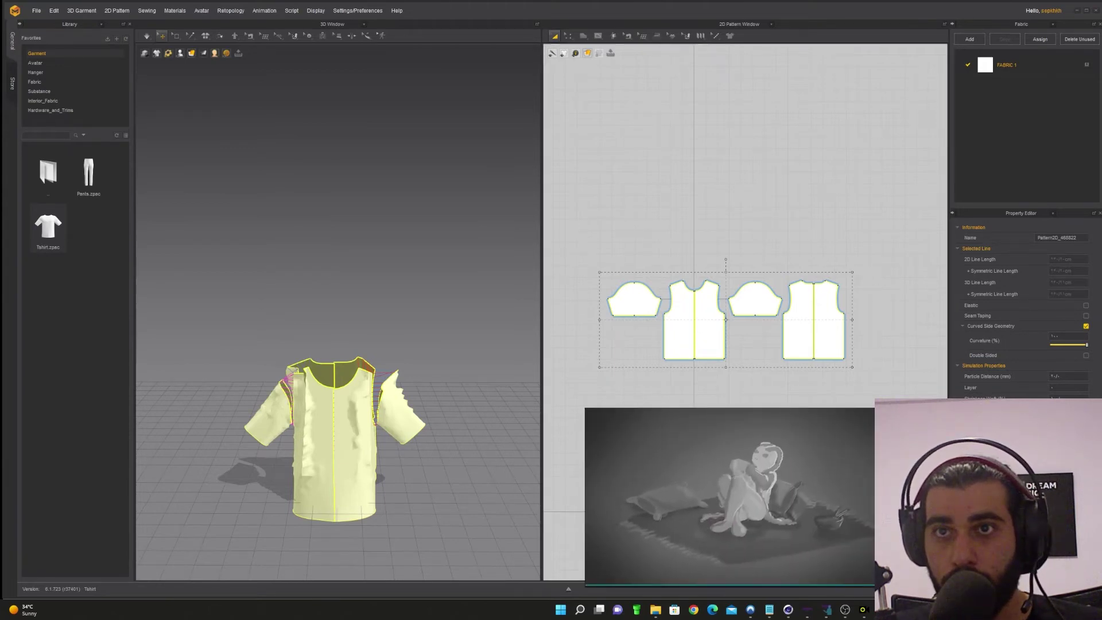
key("ctrl+z")
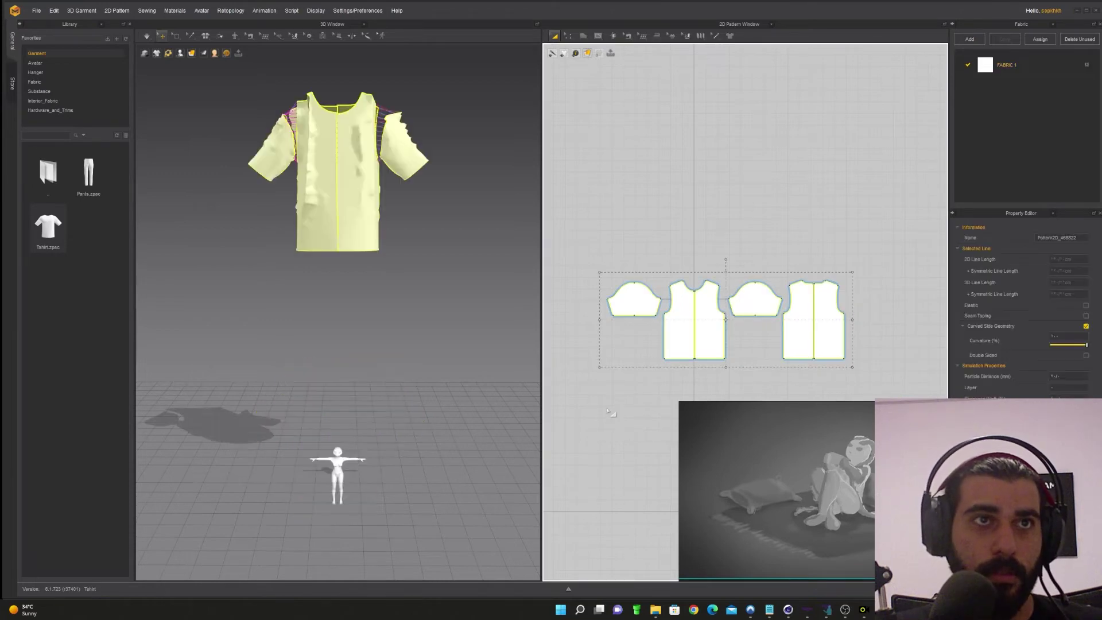
- Reload Tshirt.zpac from the garment library with load type Open, discarding the unsaved changes
left_click(604, 408)
left_click_drag(52, 226, 229, 277)
left_click(567, 317)
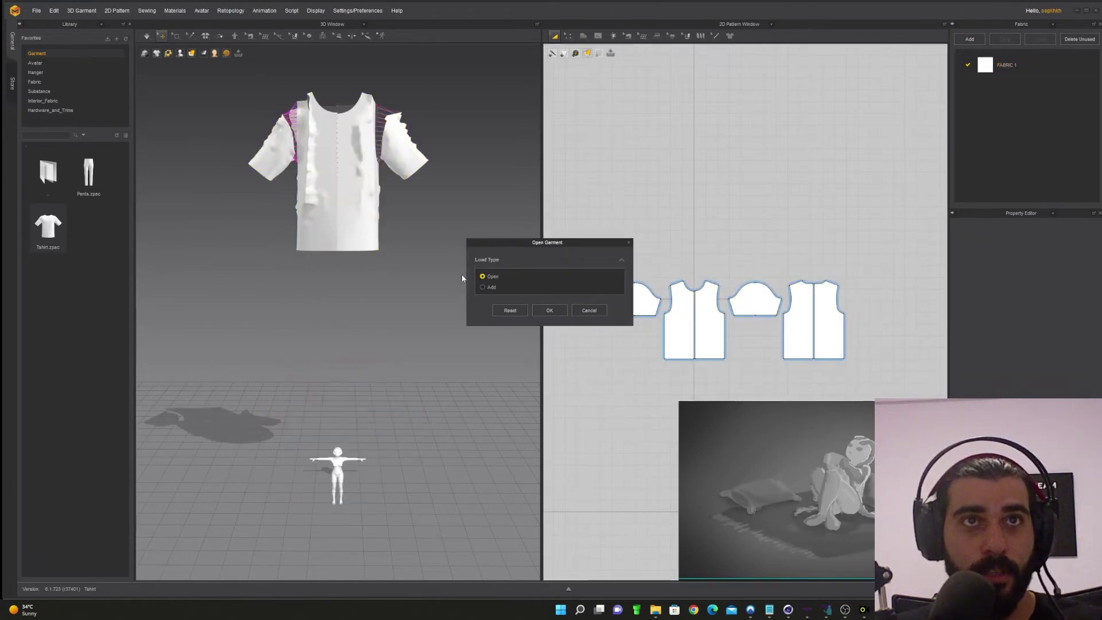
left_click(549, 311)
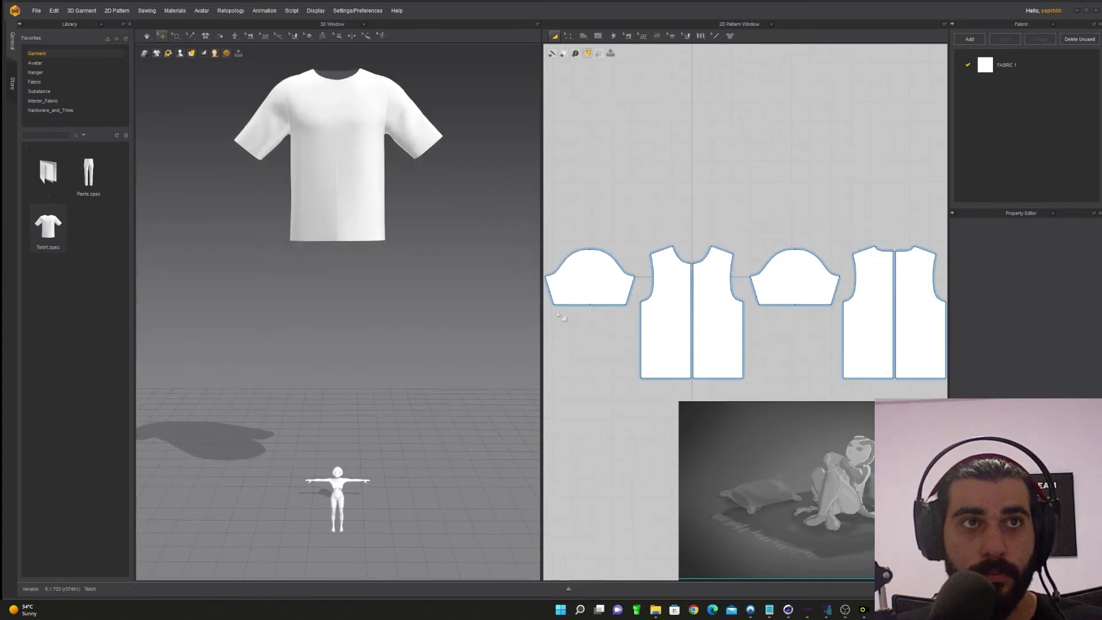
- Examine the T-shirt's pattern layout in the 2D window and the shirt's size relative to the avatar
scroll(740, 313, "up", 2)
scroll(740, 313, "down", 5)
scroll(735, 310, "up", 4)
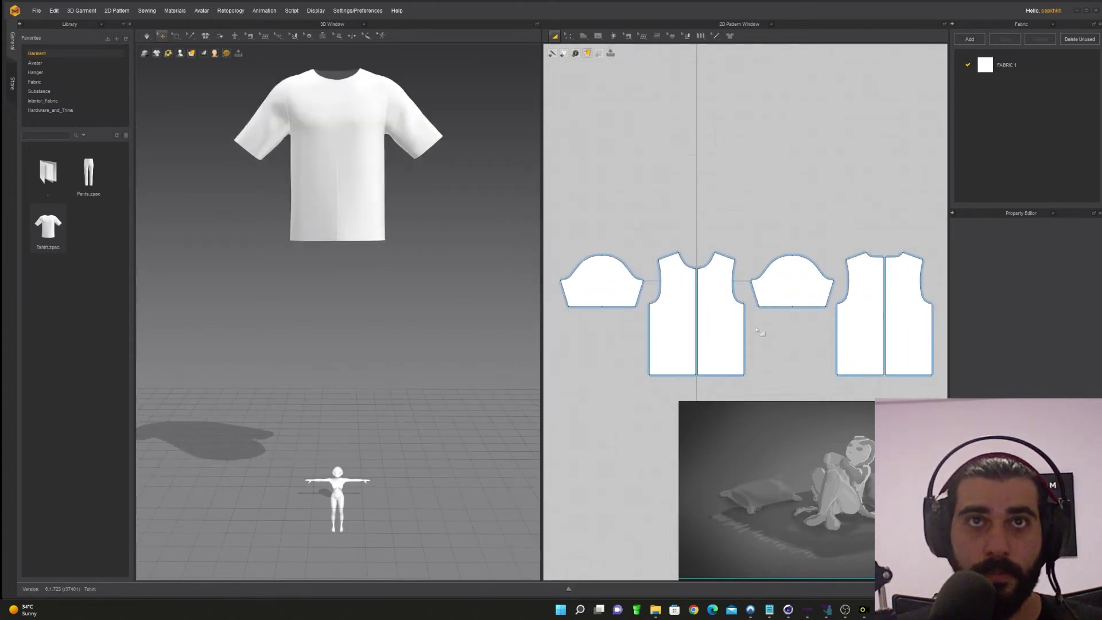
scroll(731, 307, "down", 1)
scroll(747, 310, "up", 2)
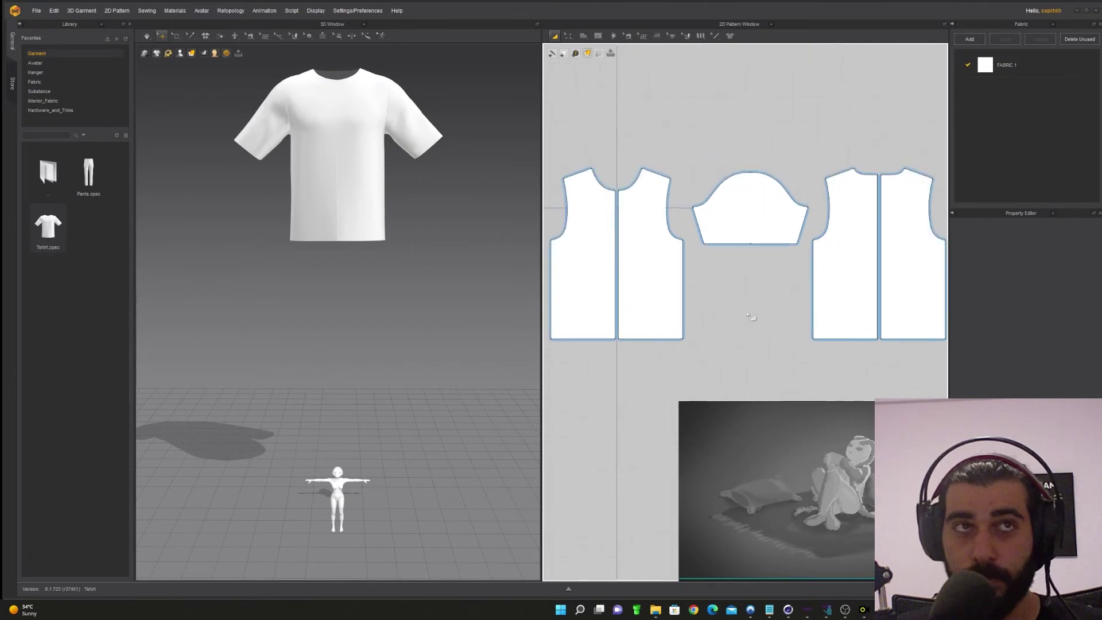
scroll(752, 315, "down", 3)
middle_click_drag(744, 318, 738, 279)
scroll(339, 483, "down", 2)
scroll(349, 482, "up", 4)
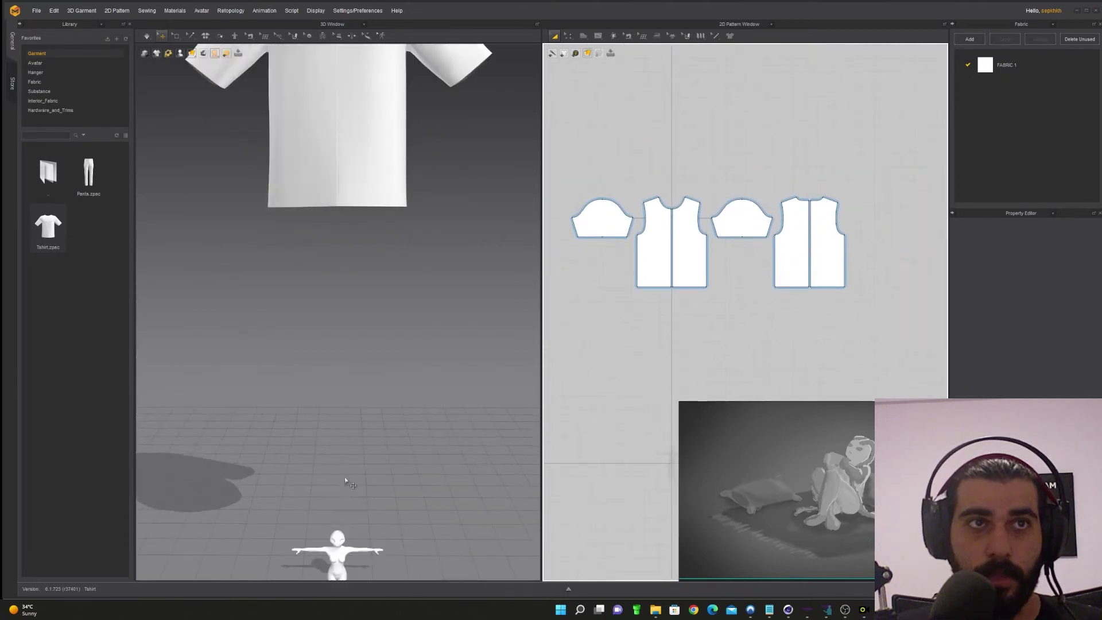
- Deselect the T-shirt and examine the avatar's full figure from the front in the 3D window
left_click(355, 400)
scroll(379, 339, "down", 3)
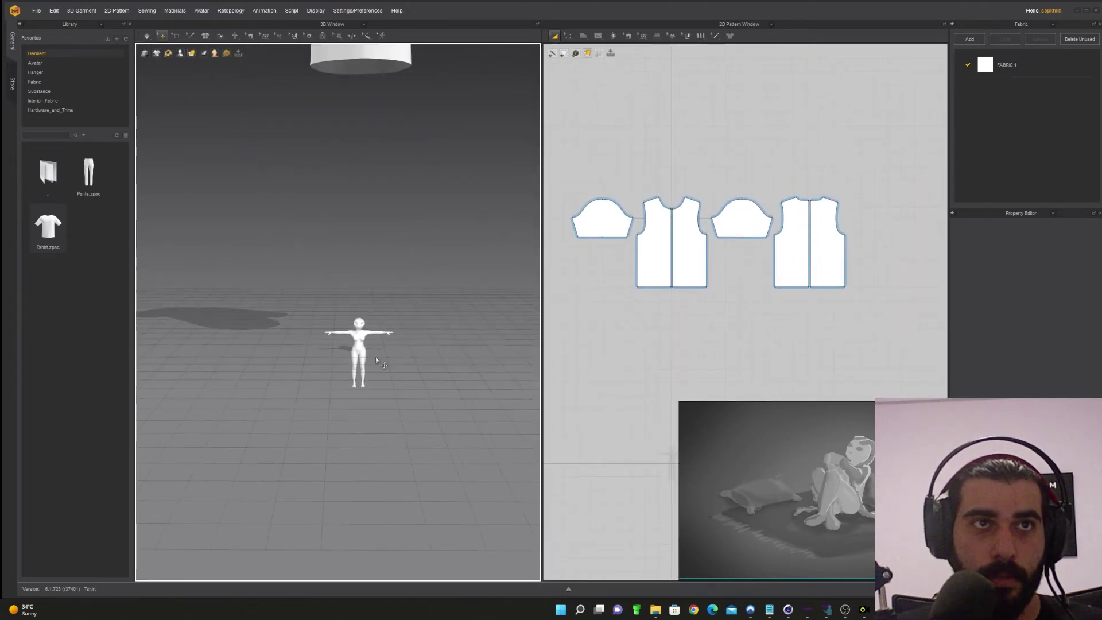
scroll(375, 356, "up", 6)
middle_click_drag(443, 445, 267, 268)
scroll(357, 418, "up", 1)
scroll(357, 419, "down", 2)
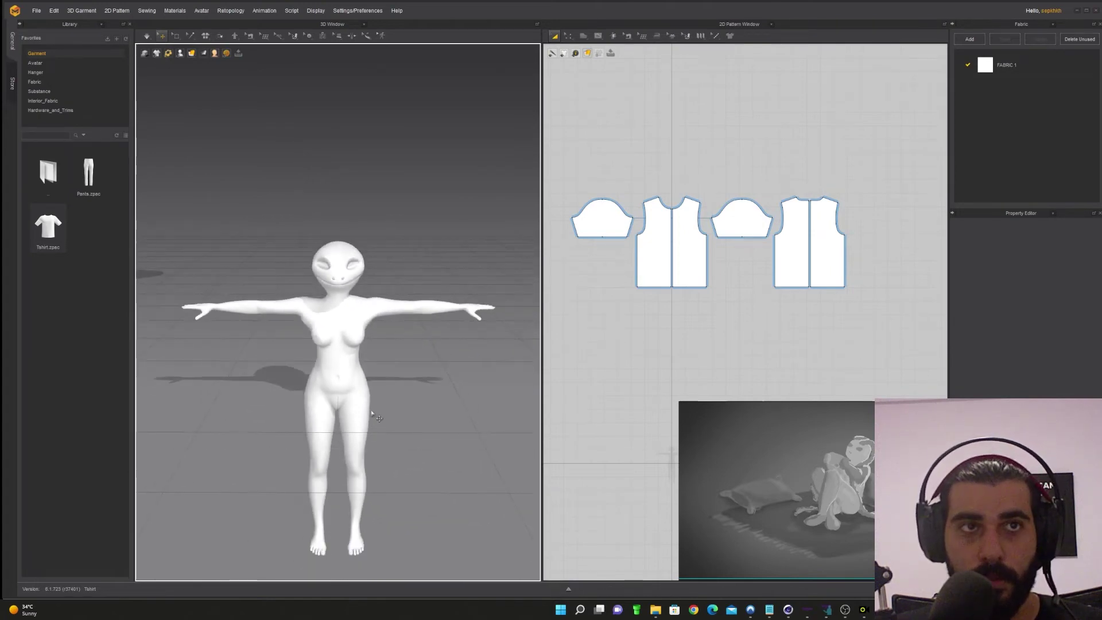
scroll(394, 414, "up", 2)
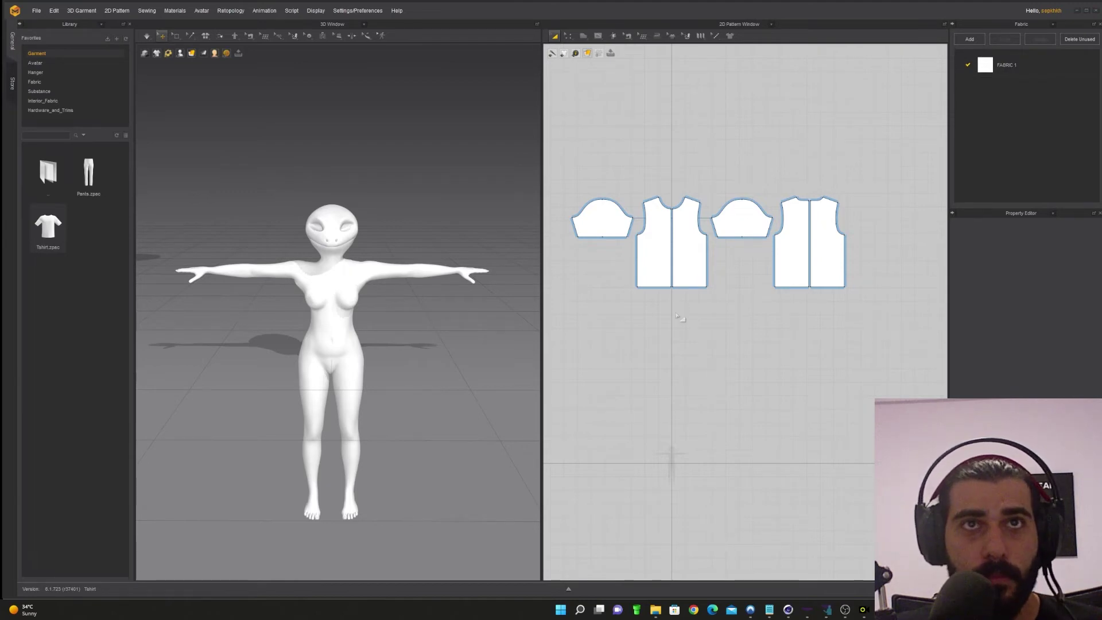
- Start a polygon pattern over the avatar's 2D silhouette by drawing a curved neckline across the base of the neck
left_click(581, 36)
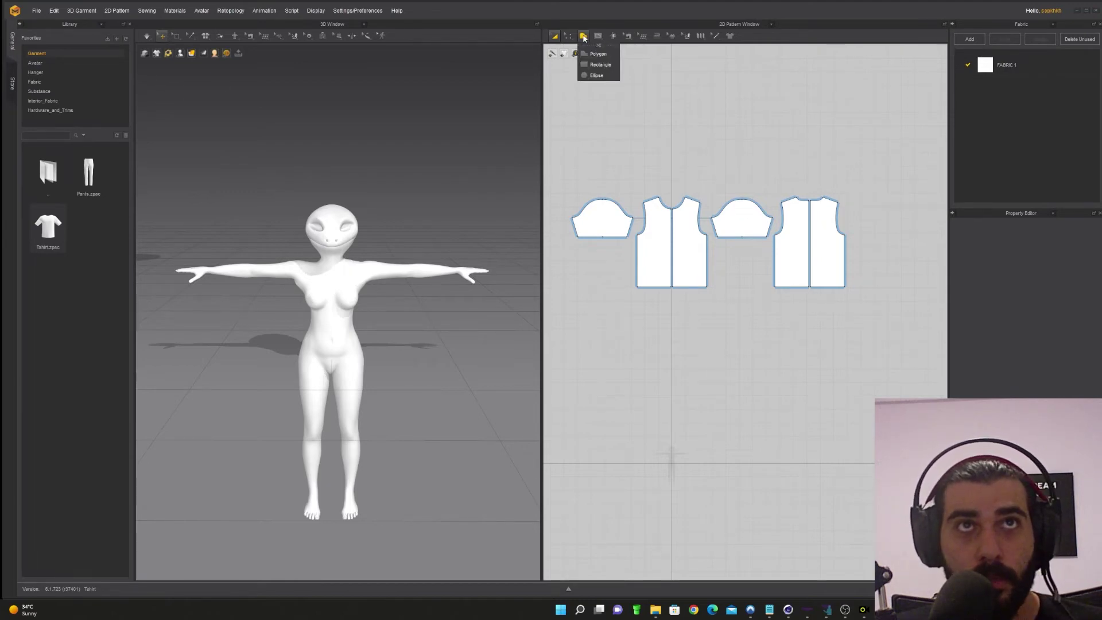
left_click(591, 54)
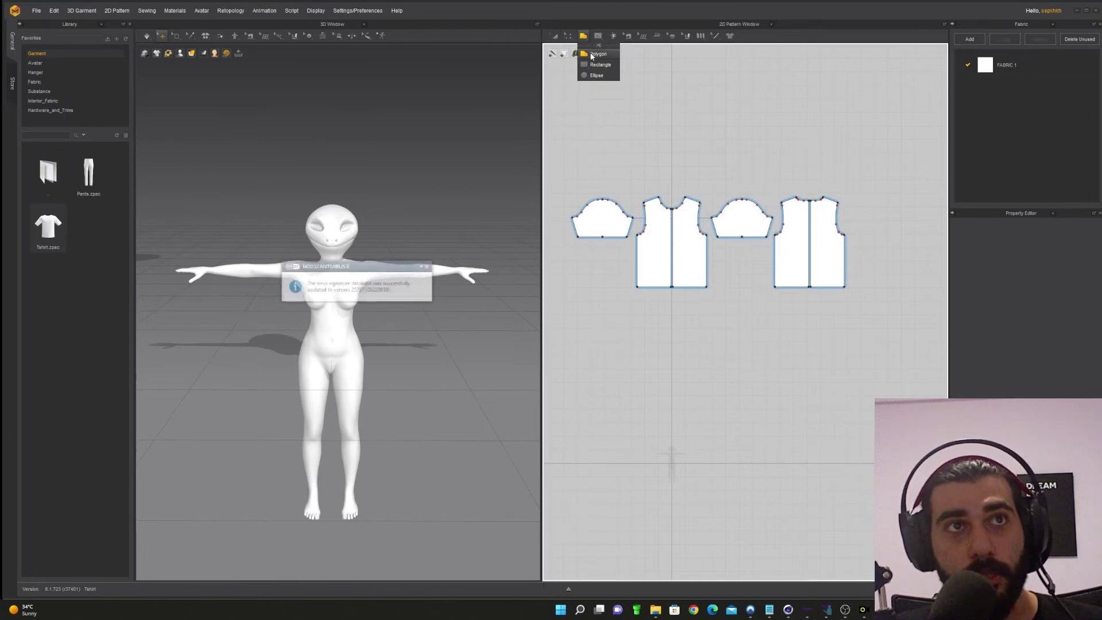
left_click(427, 268)
scroll(654, 464, "down", 2)
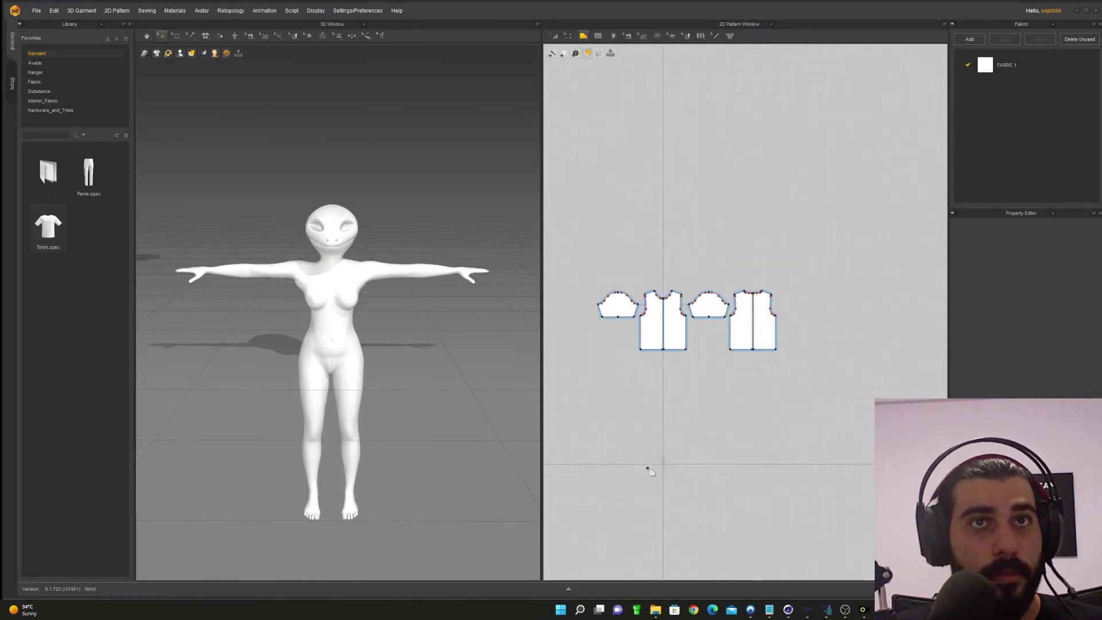
scroll(649, 467, "up", 4)
scroll(711, 460, "up", 3)
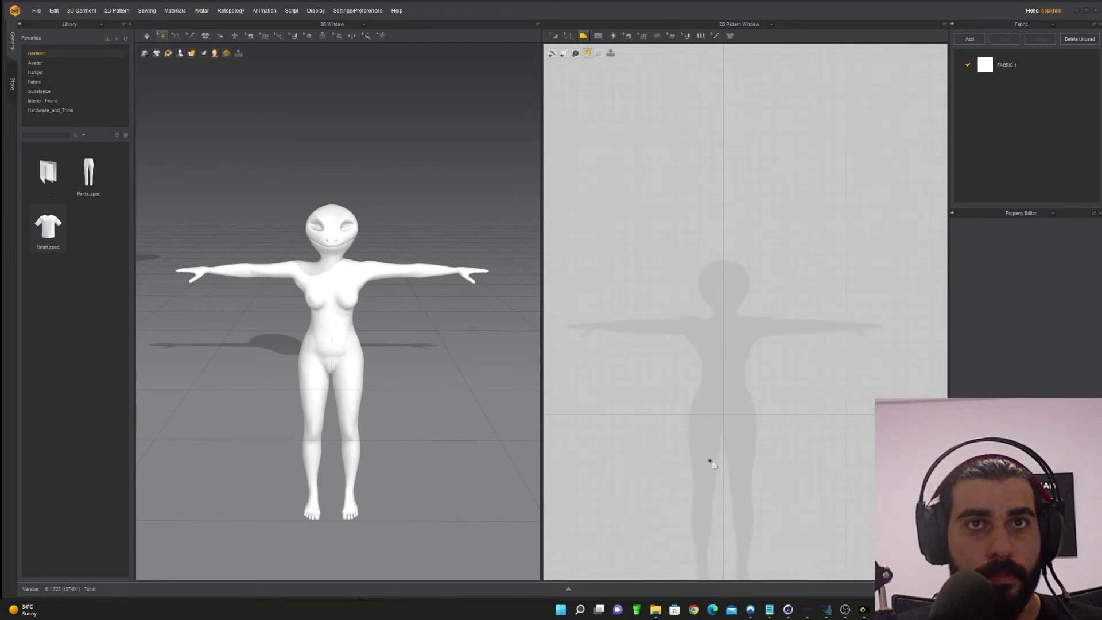
scroll(747, 440, "down", 5)
scroll(744, 436, "down", 5)
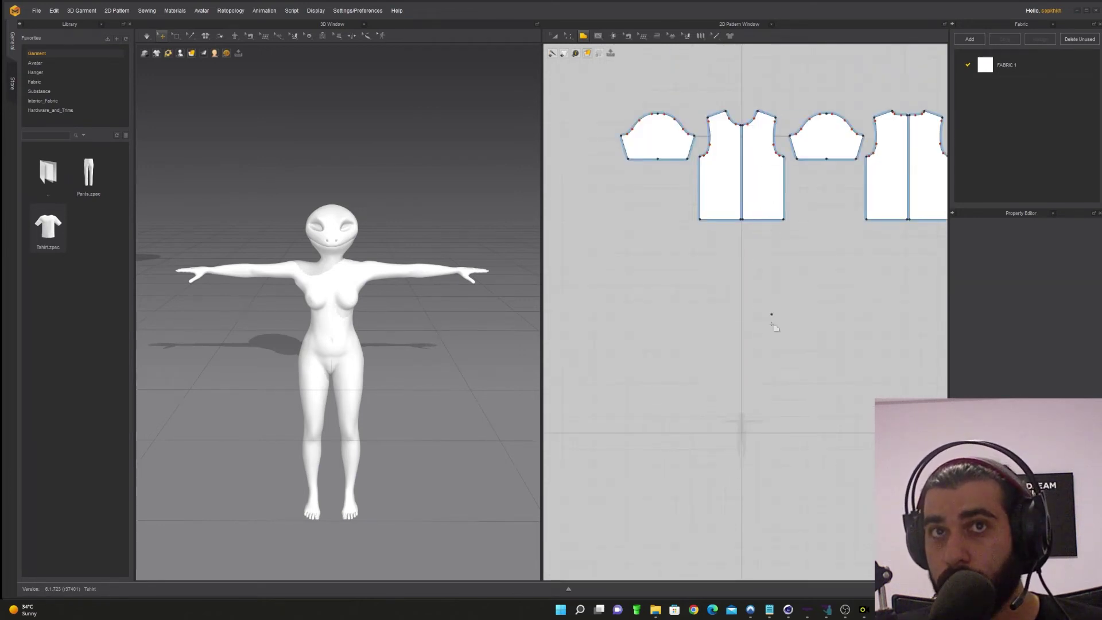
scroll(772, 550, "up", 3)
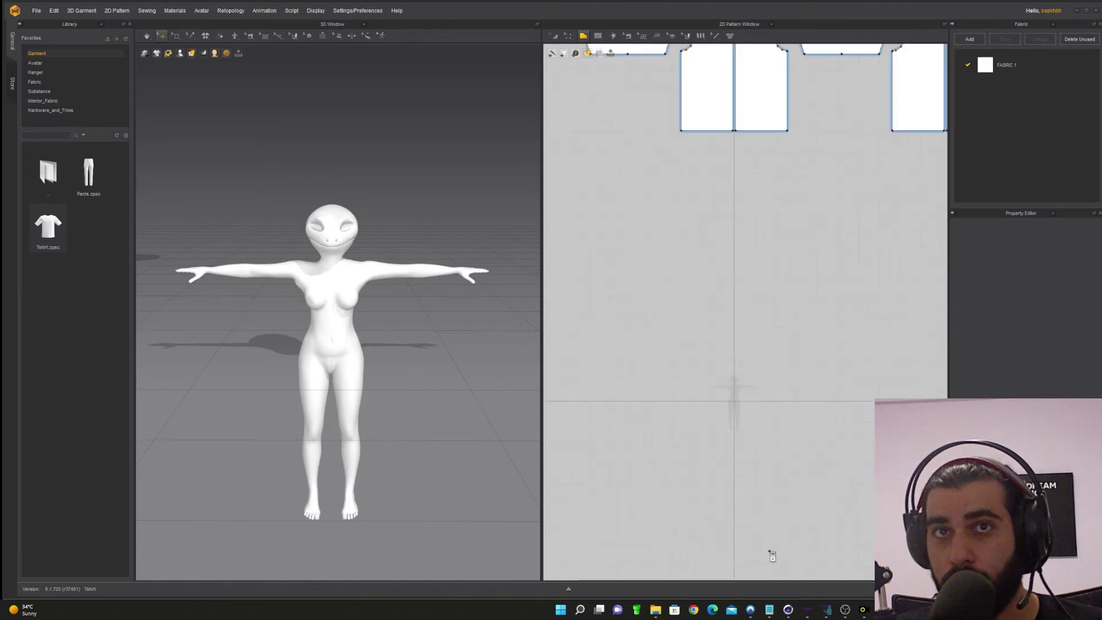
scroll(789, 399, "up", 5)
left_click(674, 310)
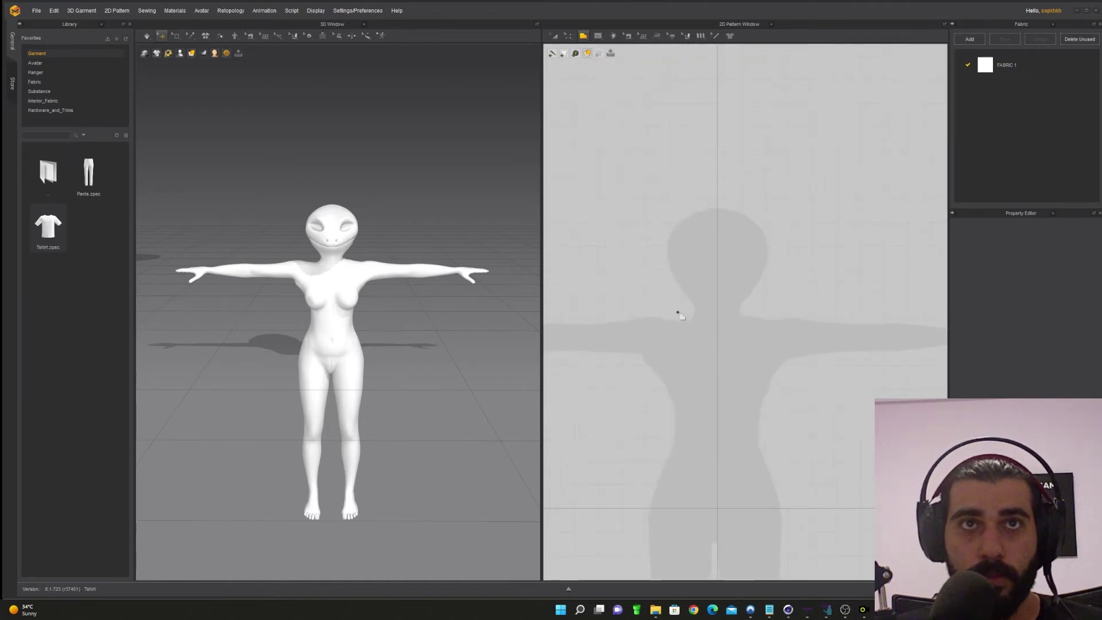
left_click(718, 332)
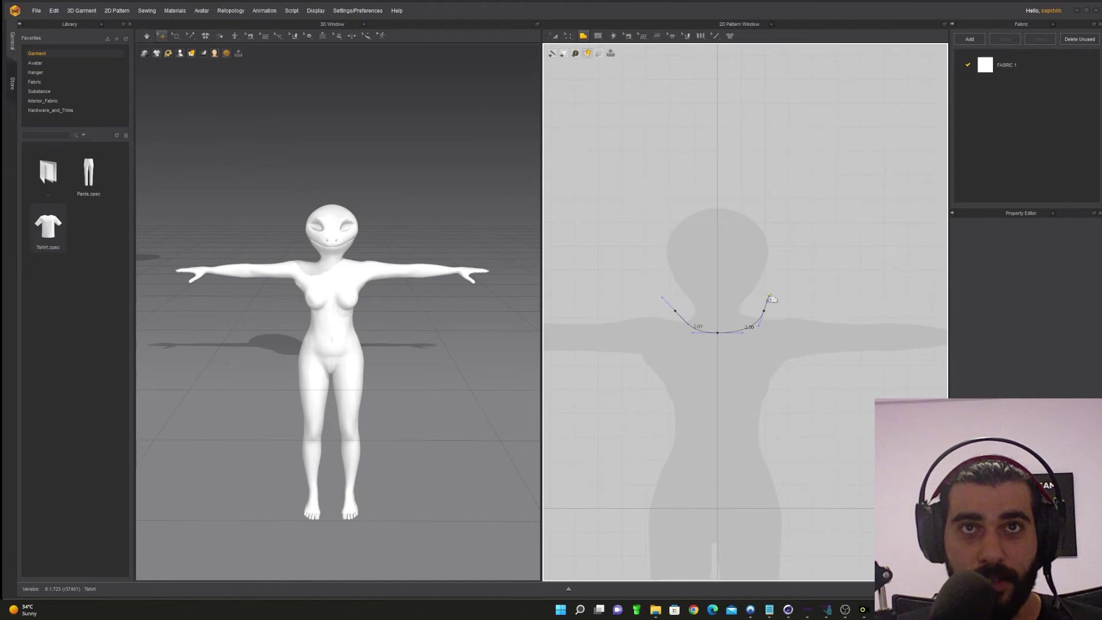
- Continue the outline with a long sleeve around the silhouette's right-hand arm and a flared side edge down to the thighs
scroll(804, 319, "up", 2)
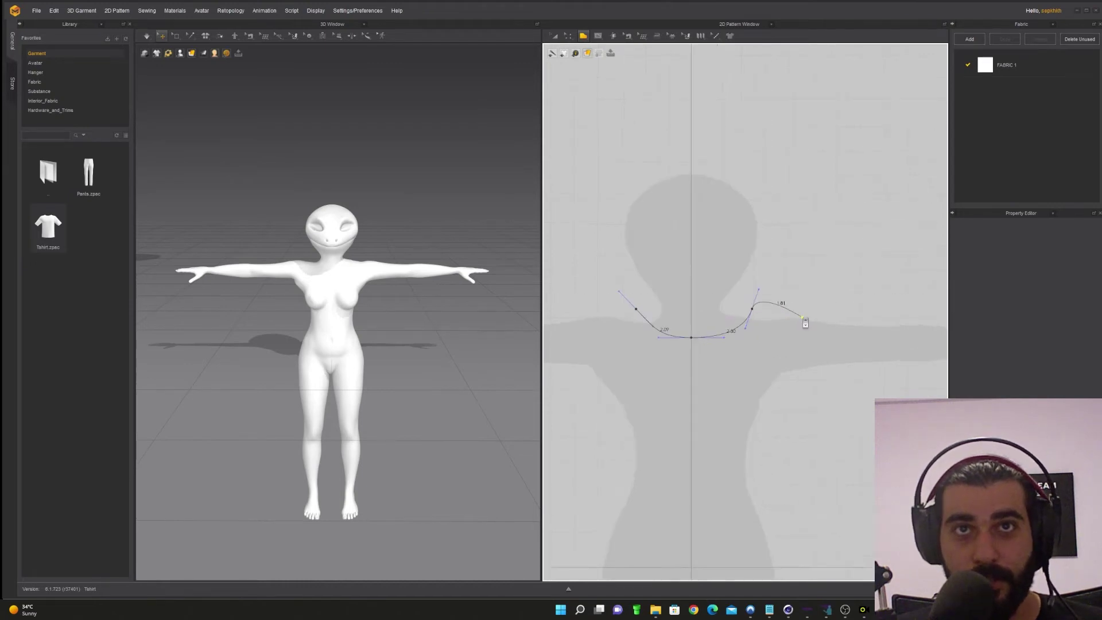
scroll(805, 322, "down", 3)
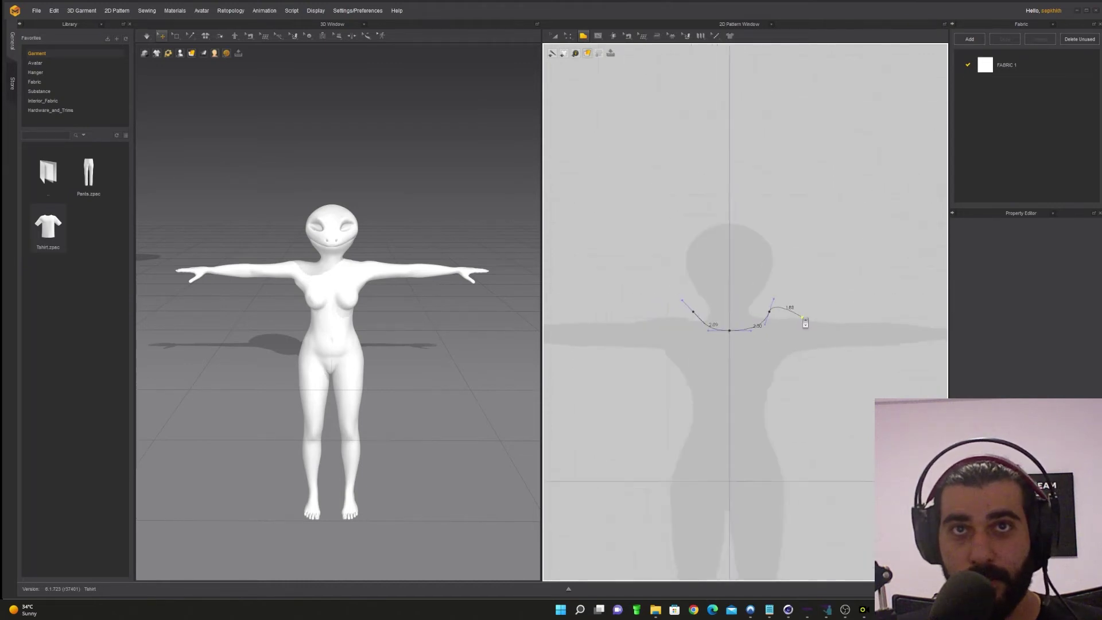
left_click(866, 316)
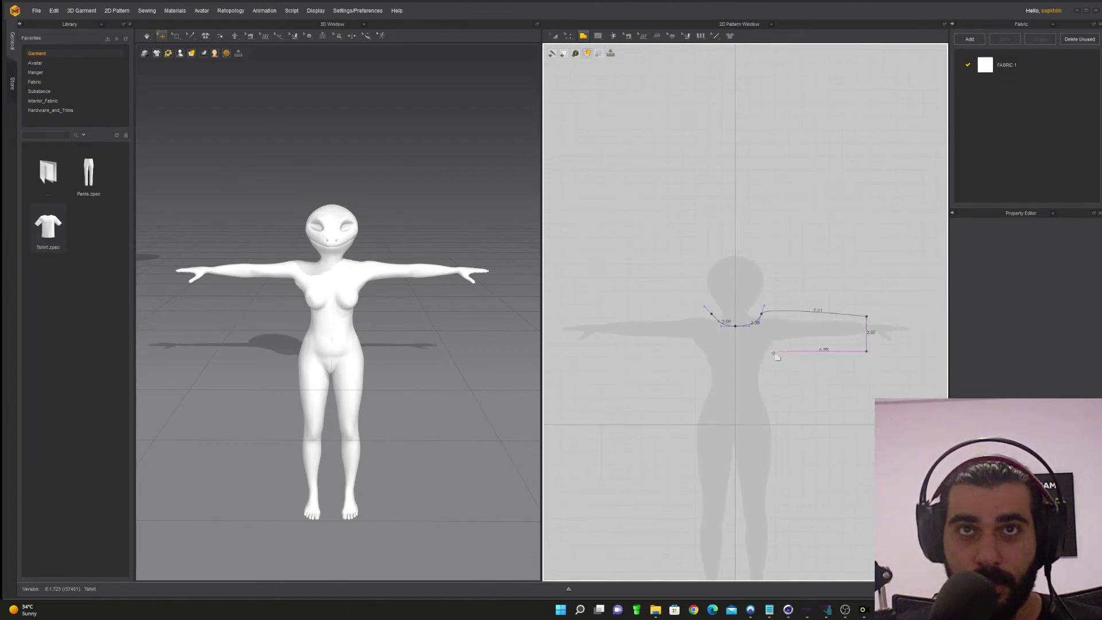
left_click(773, 351)
left_click(785, 453)
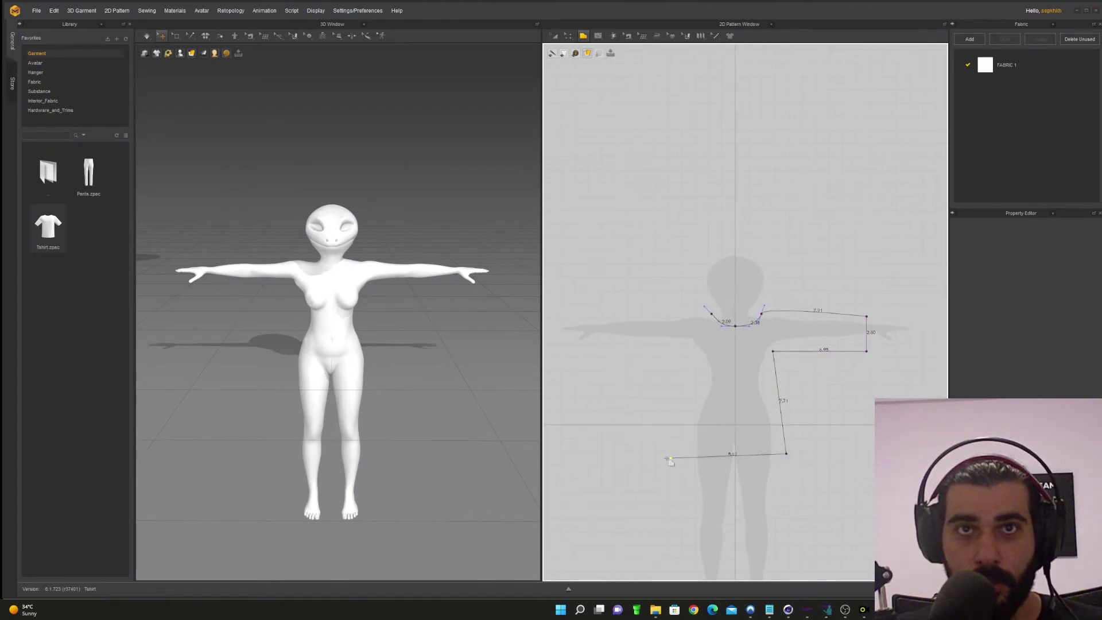
- Complete the shirt outline with a straight hem, the left-hand side and sleeve, closing it at the neckline's first point
left_click(676, 453)
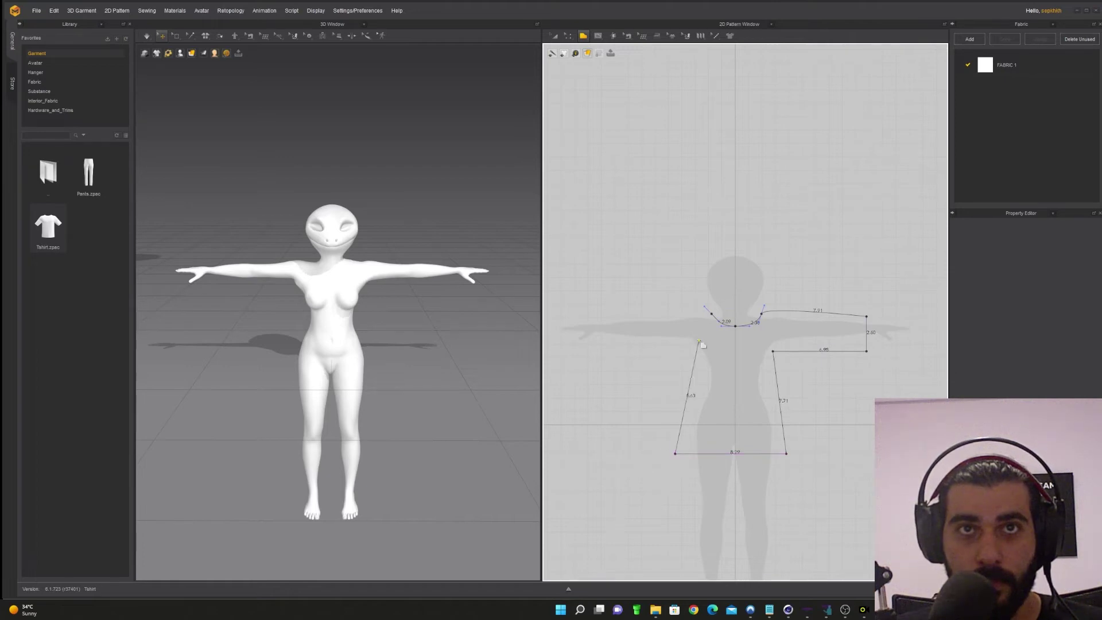
left_click(692, 355)
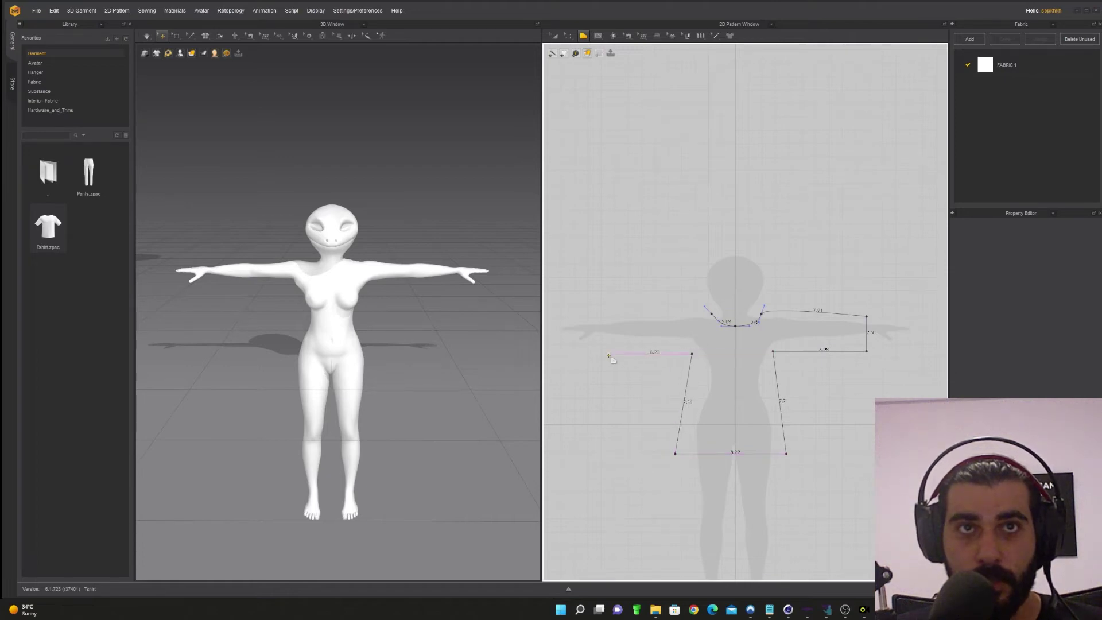
left_click(597, 354)
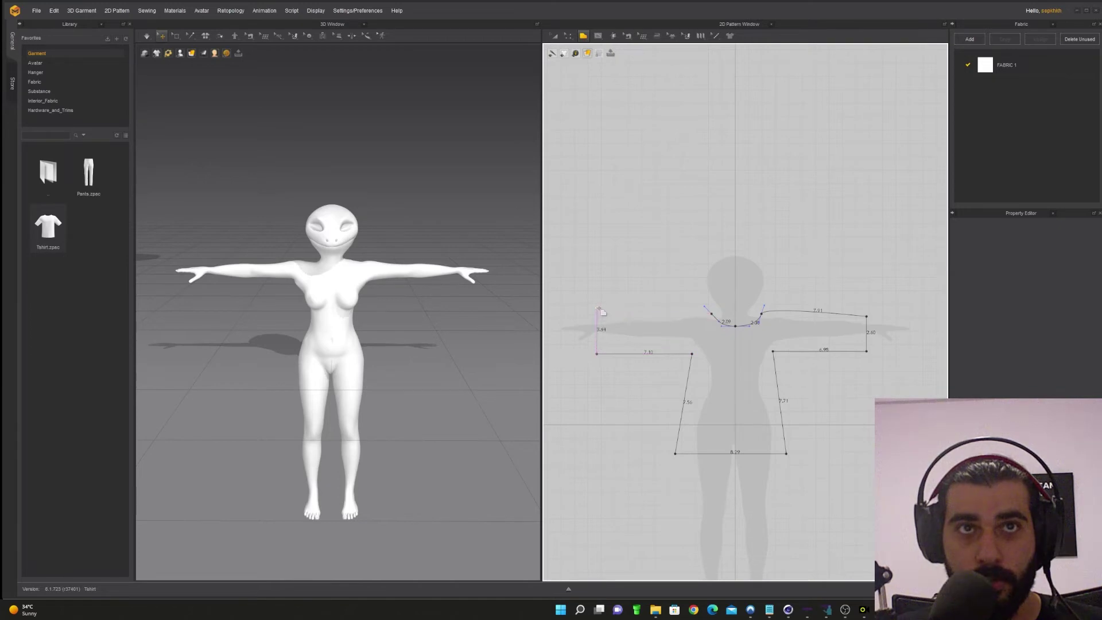
left_click(597, 310)
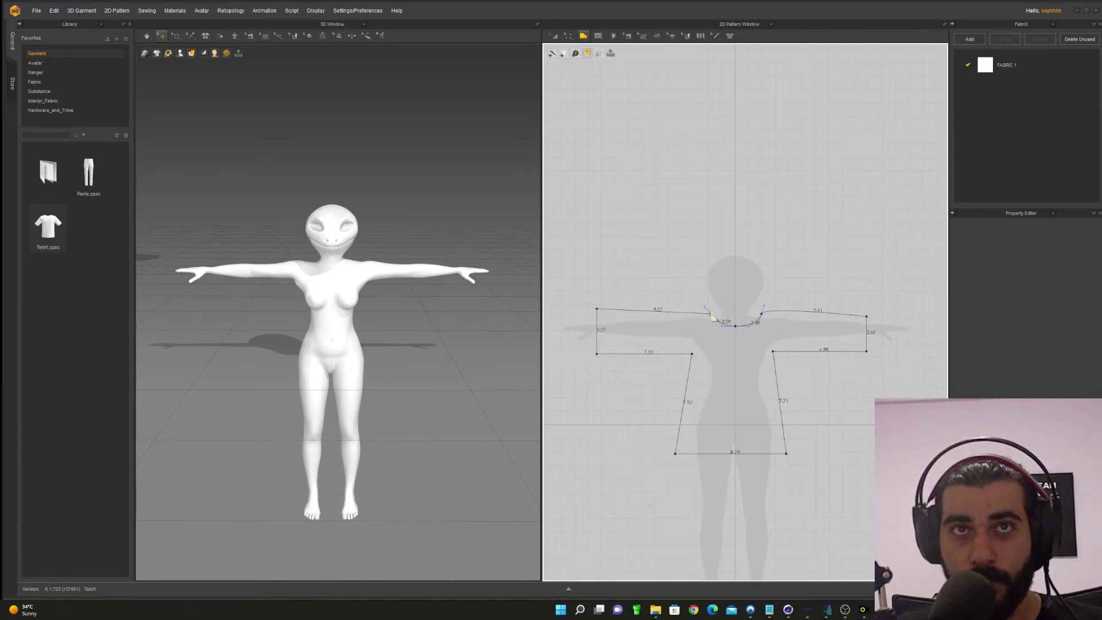
left_click(711, 313)
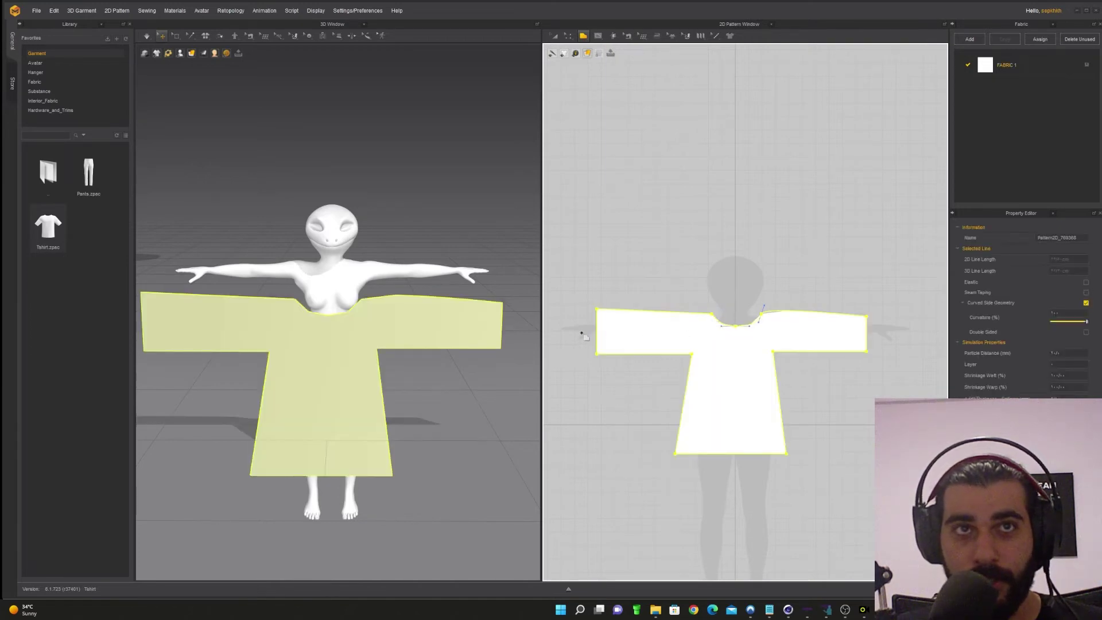
left_click(712, 314)
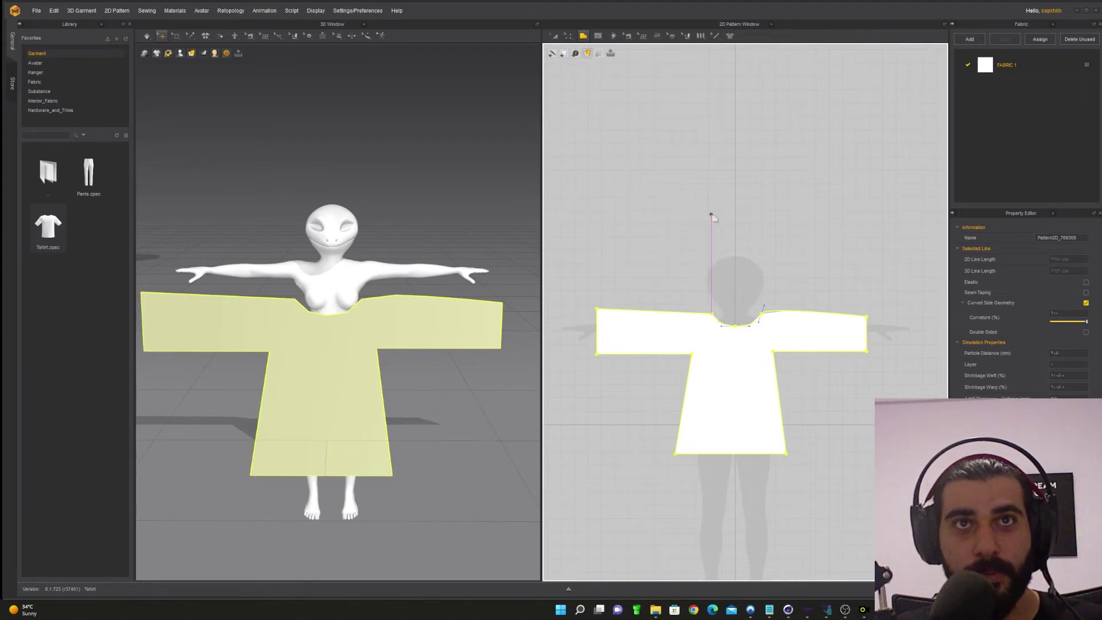
left_click(554, 36)
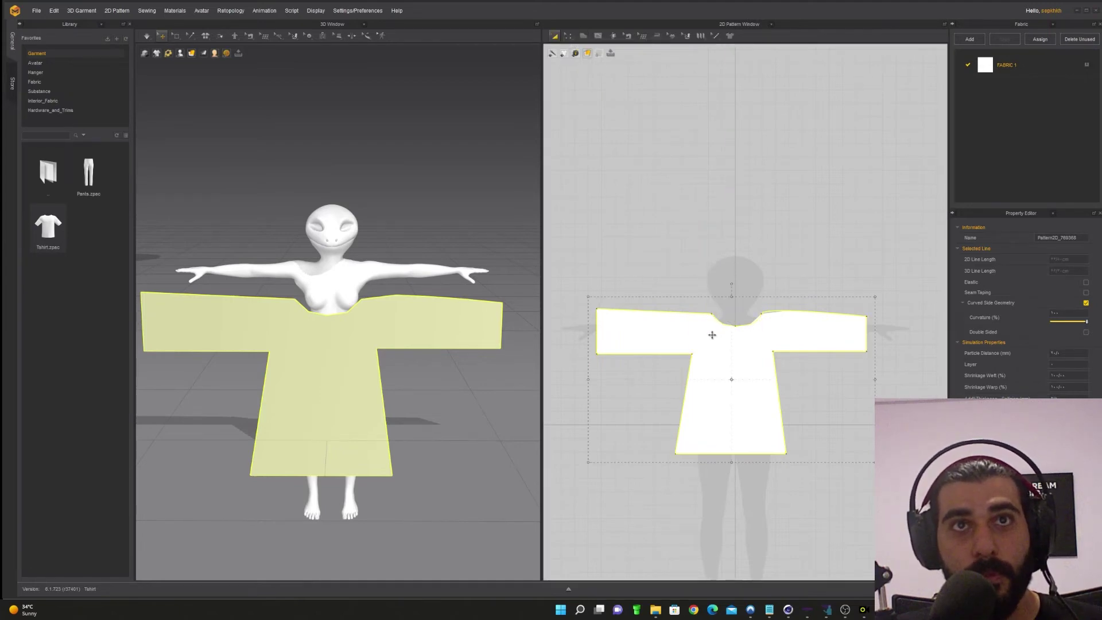
- Switch to Edit Pattern and select the new shirt's left neckline corner point
key("z")
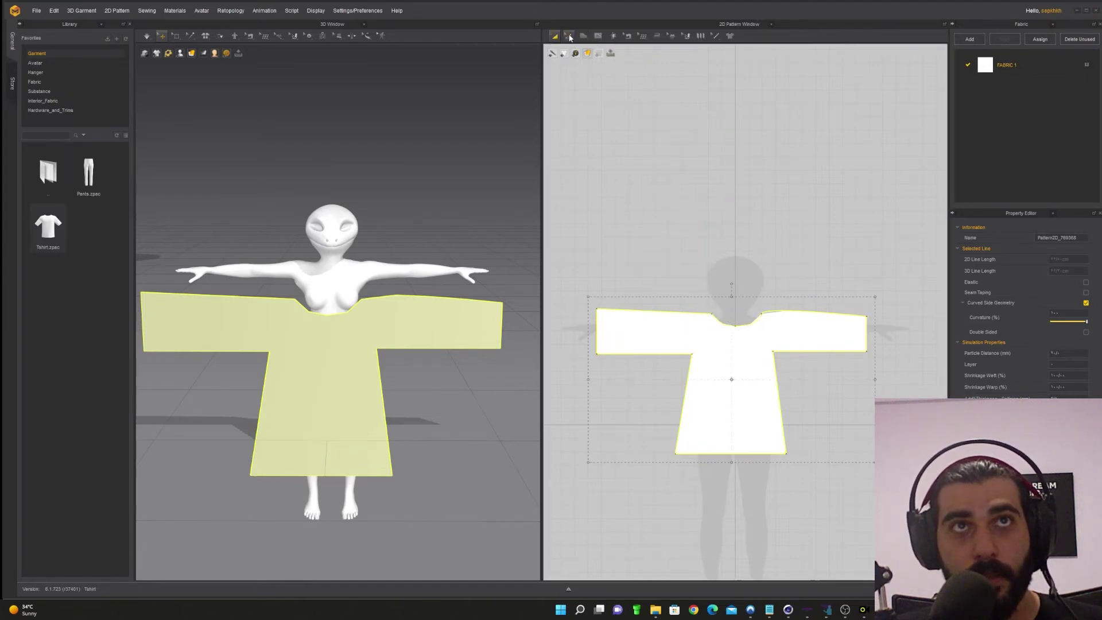
left_click(568, 40)
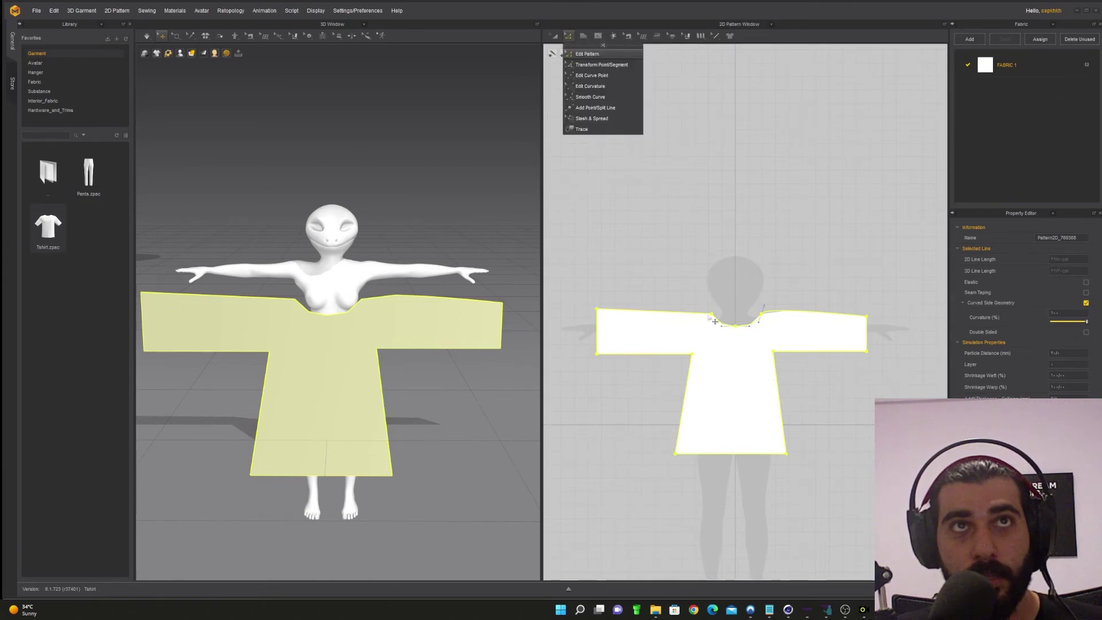
left_click_drag(719, 323, 720, 325)
key("Escape")
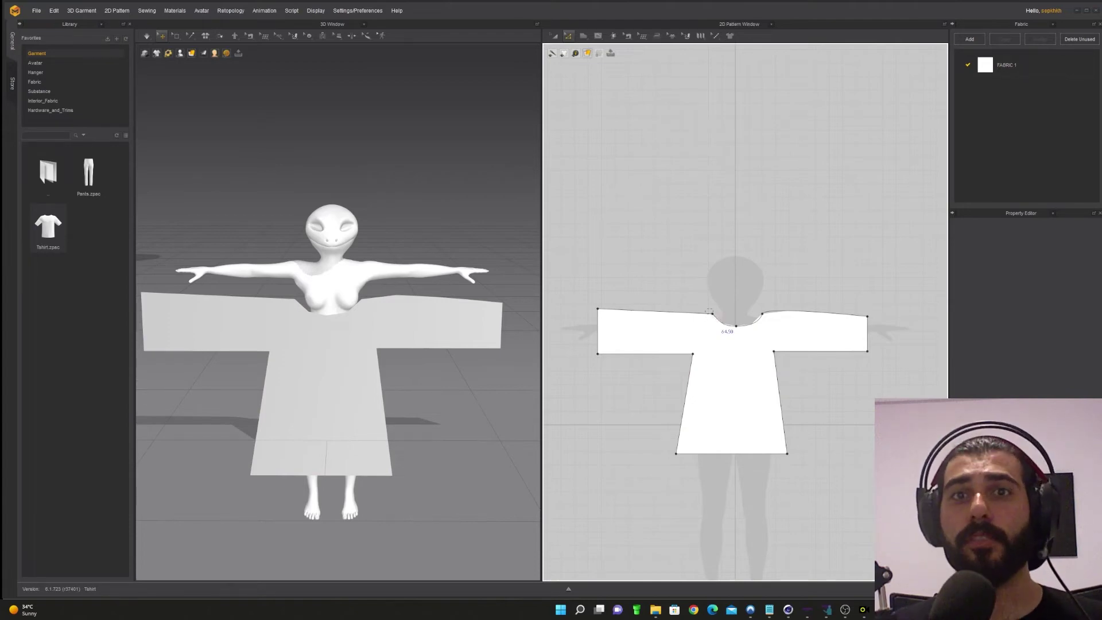
left_click(710, 312)
scroll(712, 316, "down", 2)
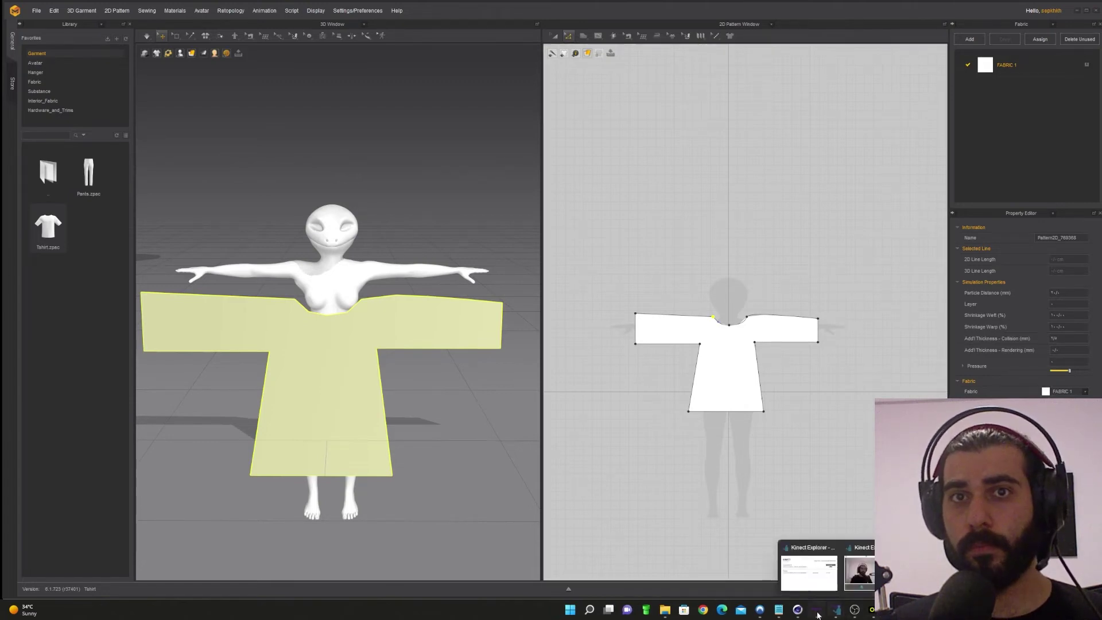
mouse_move(776, 613)
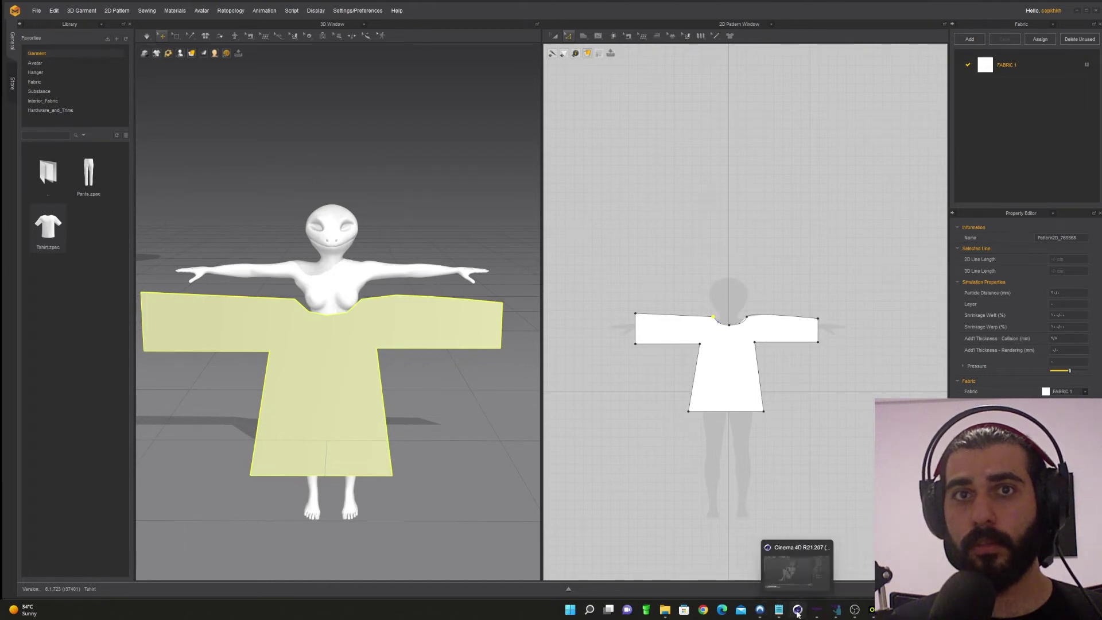
left_click(810, 570)
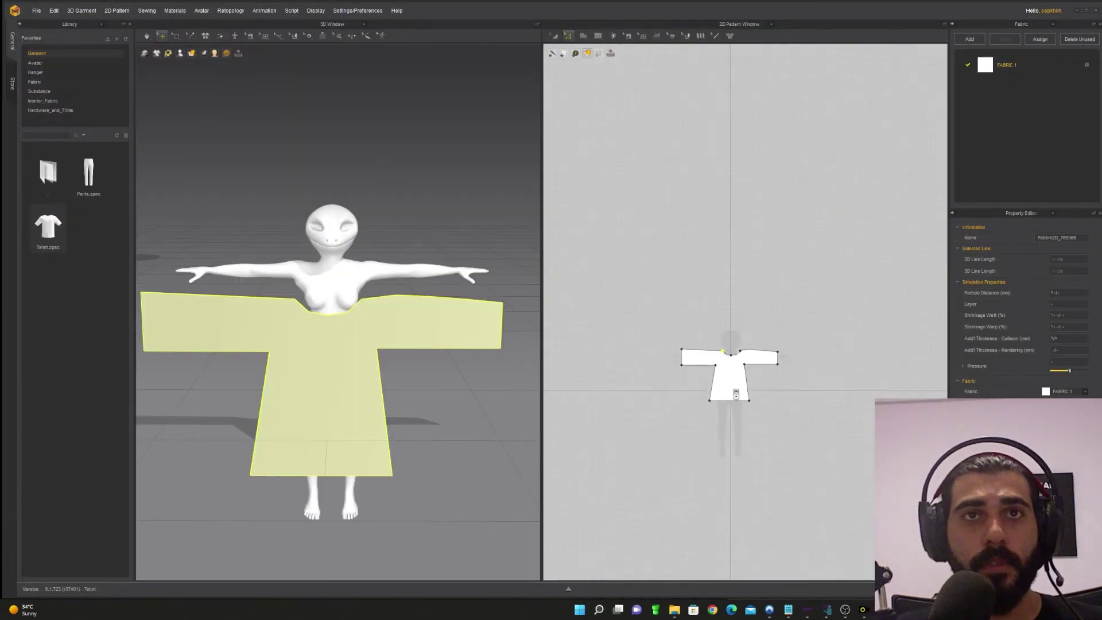
- Lower the neckline's centre point slightly and straighten the top edge of the right-hand sleeve by adjusting its curve and cuff corner
scroll(736, 394, "up", 5)
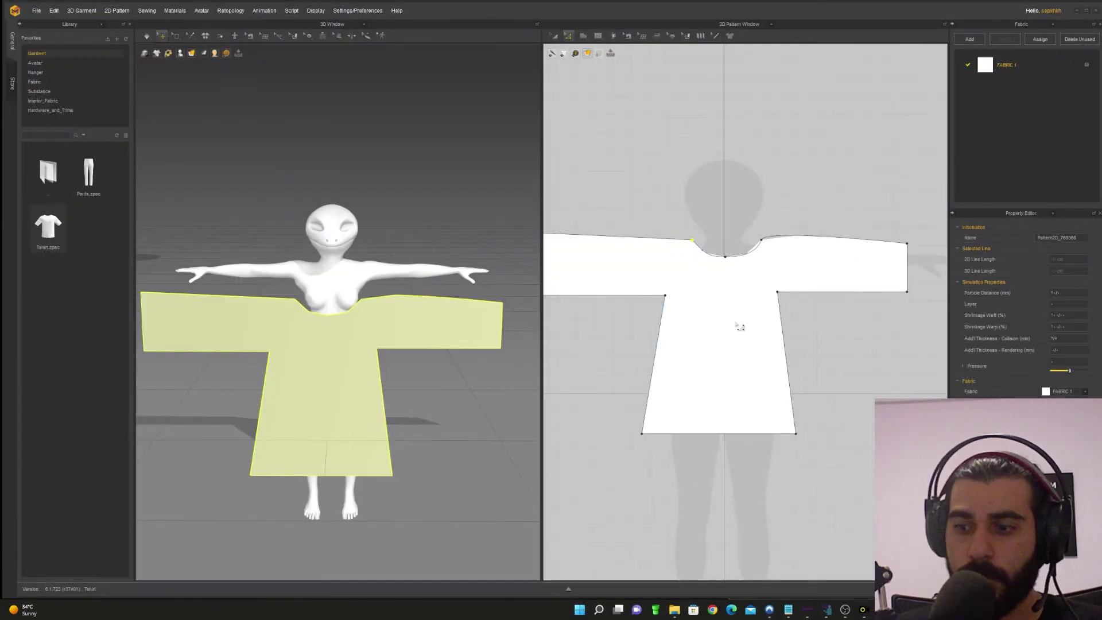
scroll(745, 351, "down", 3)
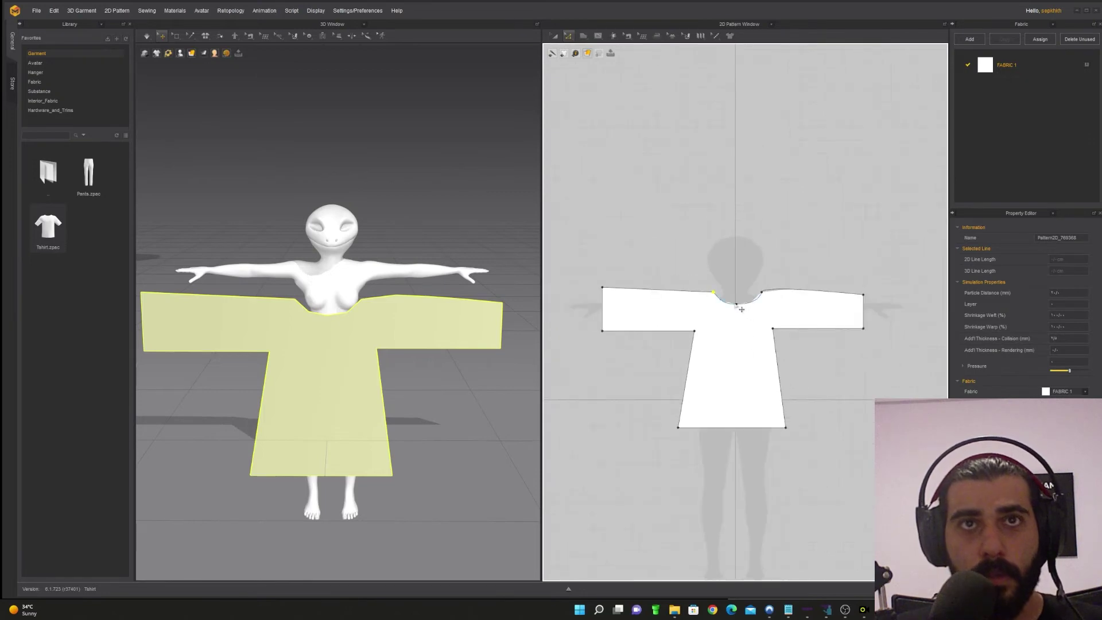
left_click_drag(738, 305, 778, 291)
left_click_drag(863, 295, 864, 293)
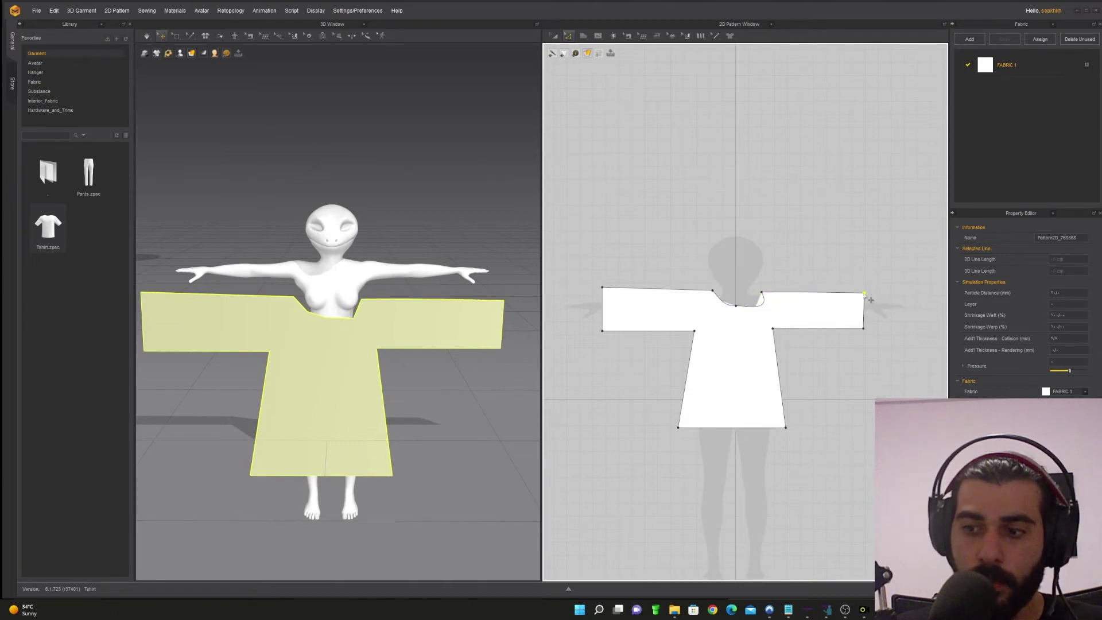
left_click(804, 353)
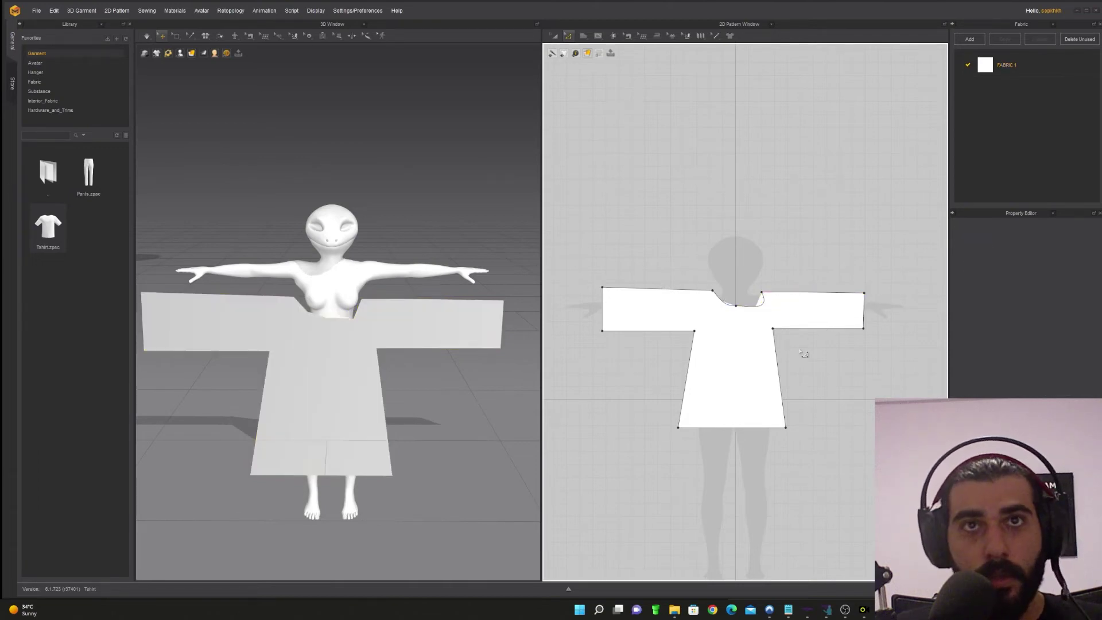
- Try reshaping the right half of the neckline curve and undo the last two curve edits
left_click(746, 311)
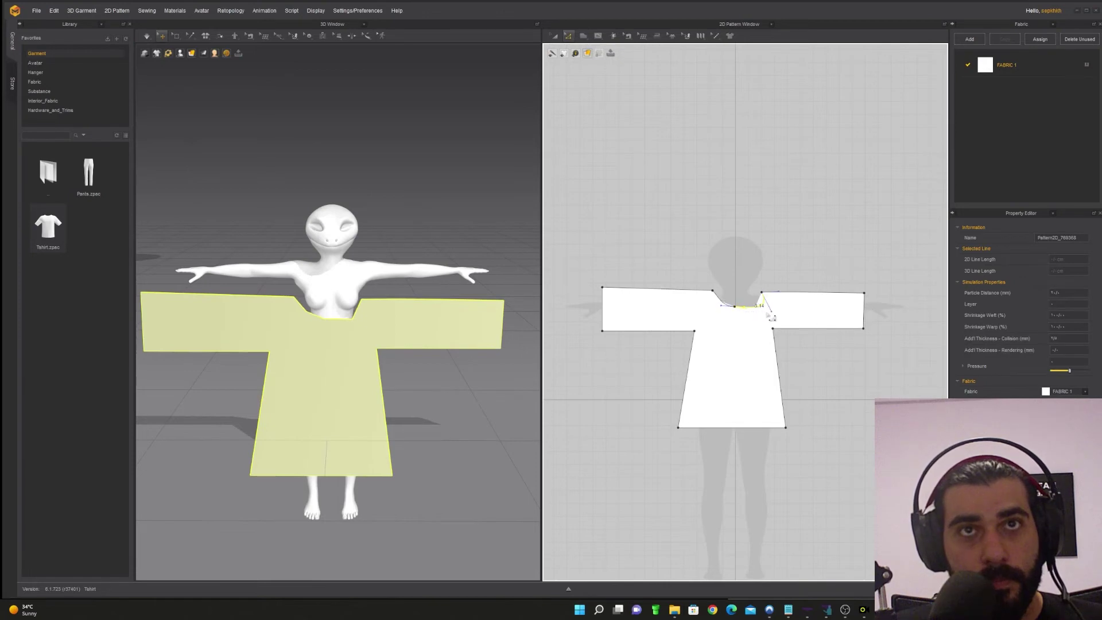
left_click_drag(768, 316, 773, 287)
key("ctrl+z")
key("ctrl+z")
- Flatten the top edge of the right-hand sleeve with Edit Pattern by adjusting its curve handle at the neckline corner
scroll(789, 317, "up", 3)
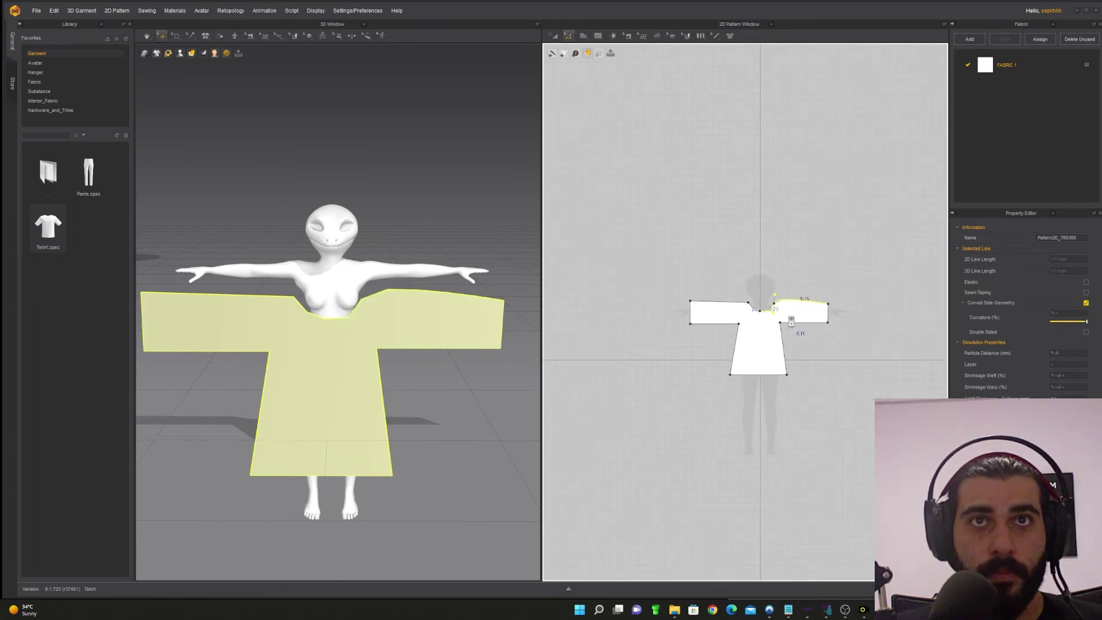
scroll(791, 322, "up", 5)
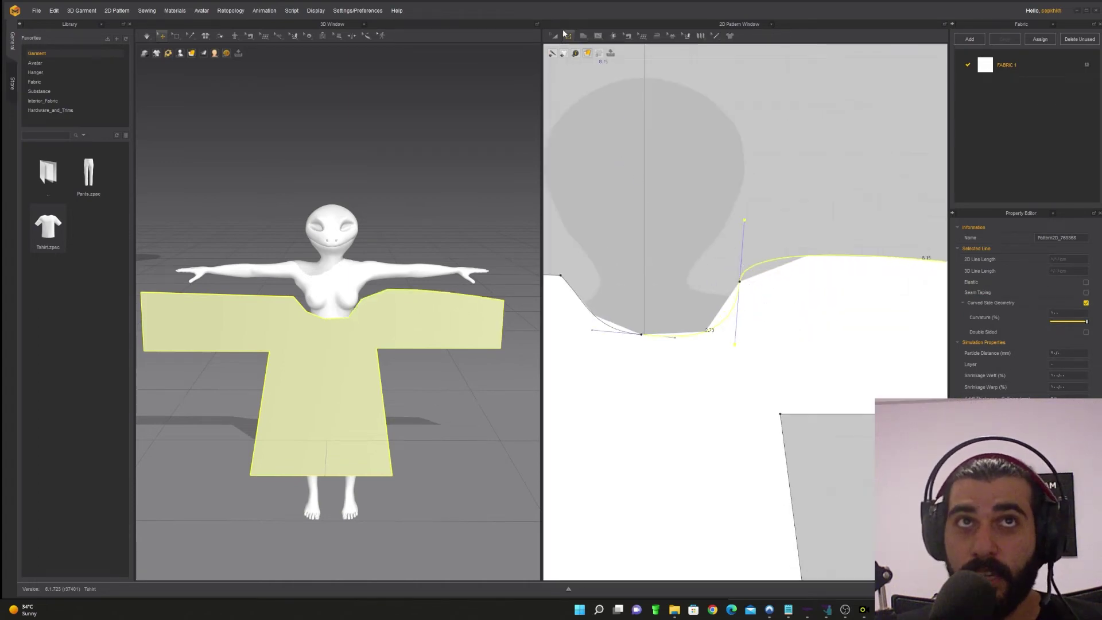
left_click(568, 36)
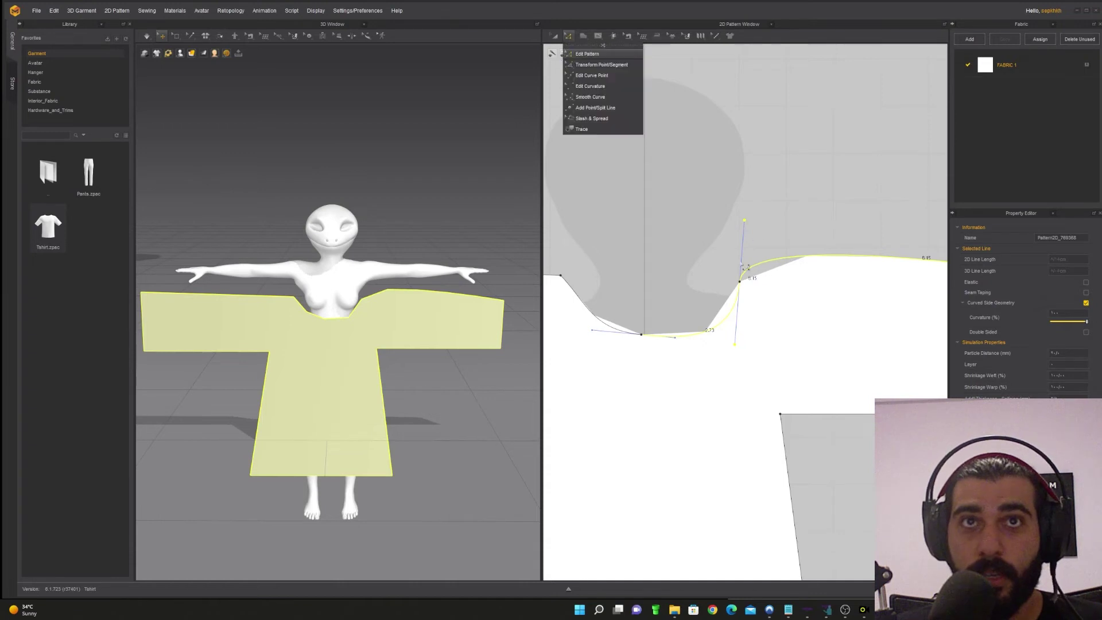
left_click_drag(739, 281, 740, 283)
left_click_drag(742, 215, 801, 266, "shift")
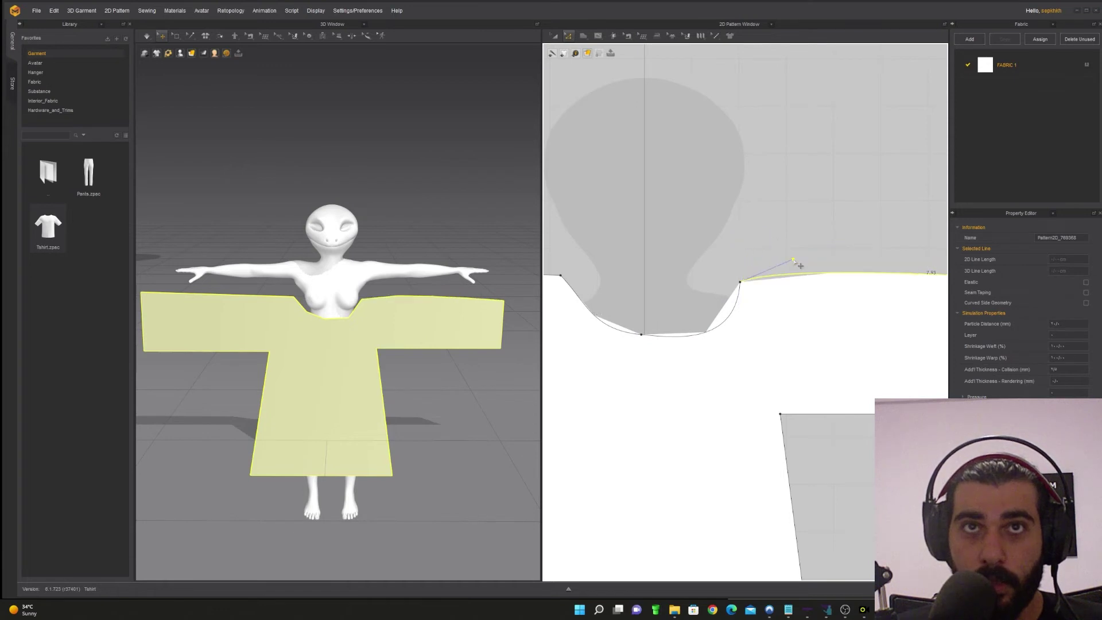
left_click(799, 270)
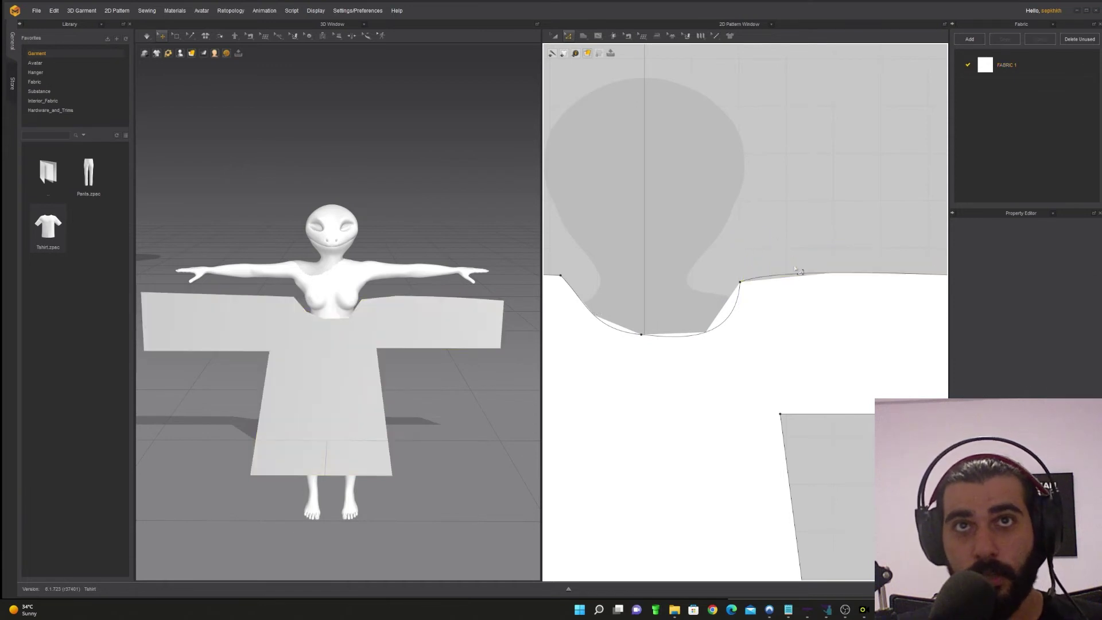
left_click(741, 283)
left_click_drag(794, 260, 796, 274)
scroll(828, 312, "up", 4)
scroll(815, 312, "down", 3)
scroll(726, 324, "down", 1)
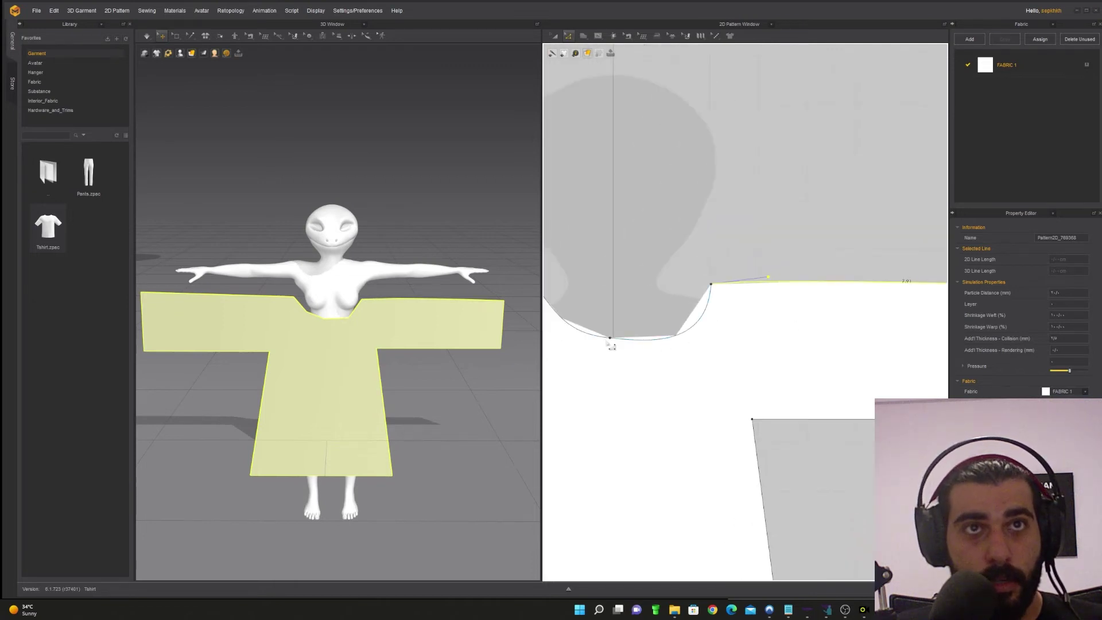
- Lower the neckline's centre point slightly, align it with the vertical centre line and adjust the right half's curve handle
left_click_drag(610, 338, 628, 344)
left_click_drag(707, 349, 708, 336)
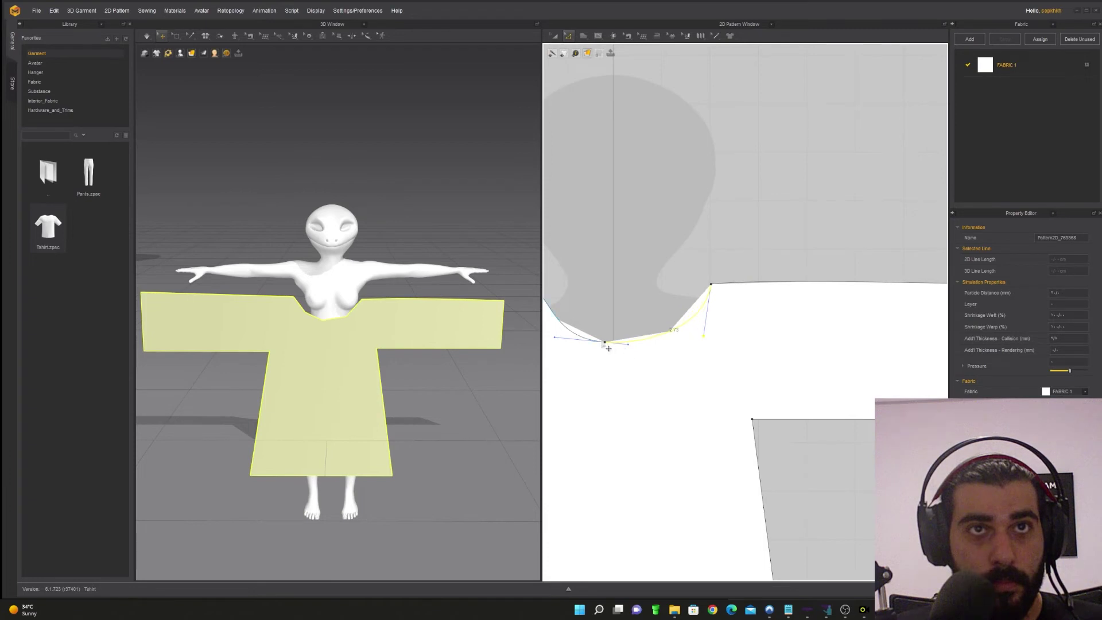
left_click_drag(602, 342, 612, 343)
left_click(562, 345)
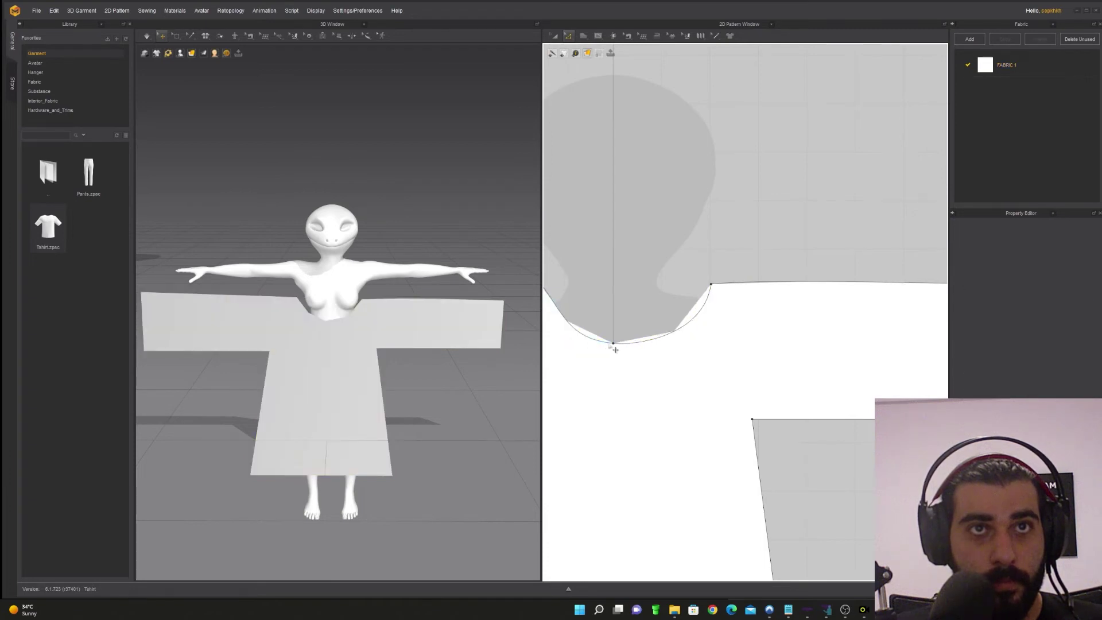
- Round out the left half of the neckline by extending its curve handle outward from the centre point
middle_click_drag(612, 355, 727, 362)
left_click(727, 351)
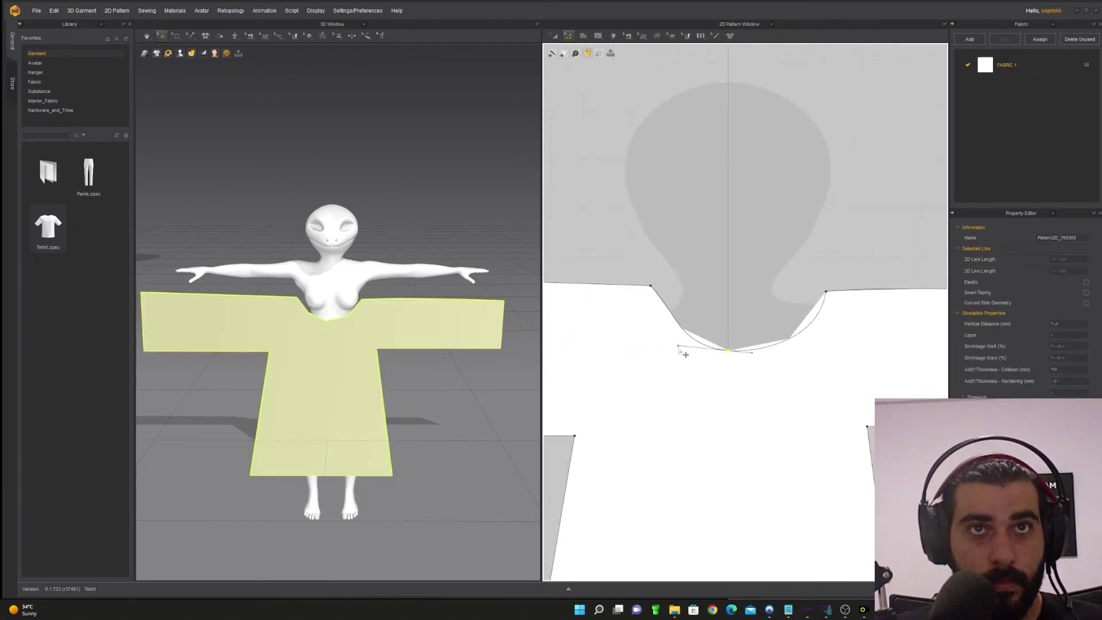
left_click_drag(679, 347, 664, 348)
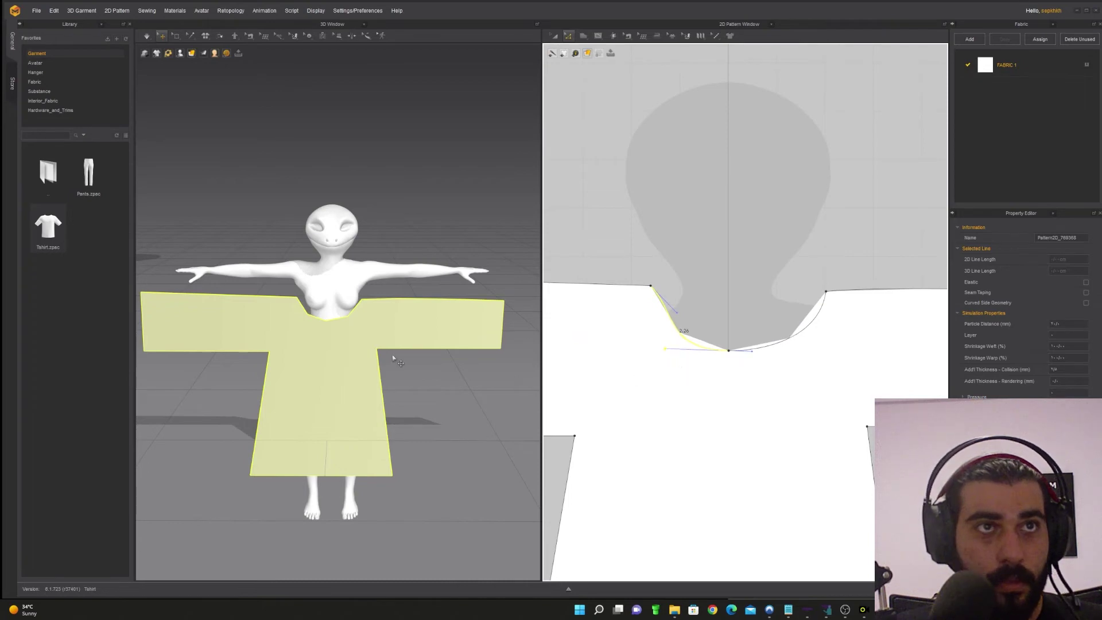
scroll(366, 347, "up", 1)
scroll(344, 339, "down", 2)
scroll(327, 331, "up", 5)
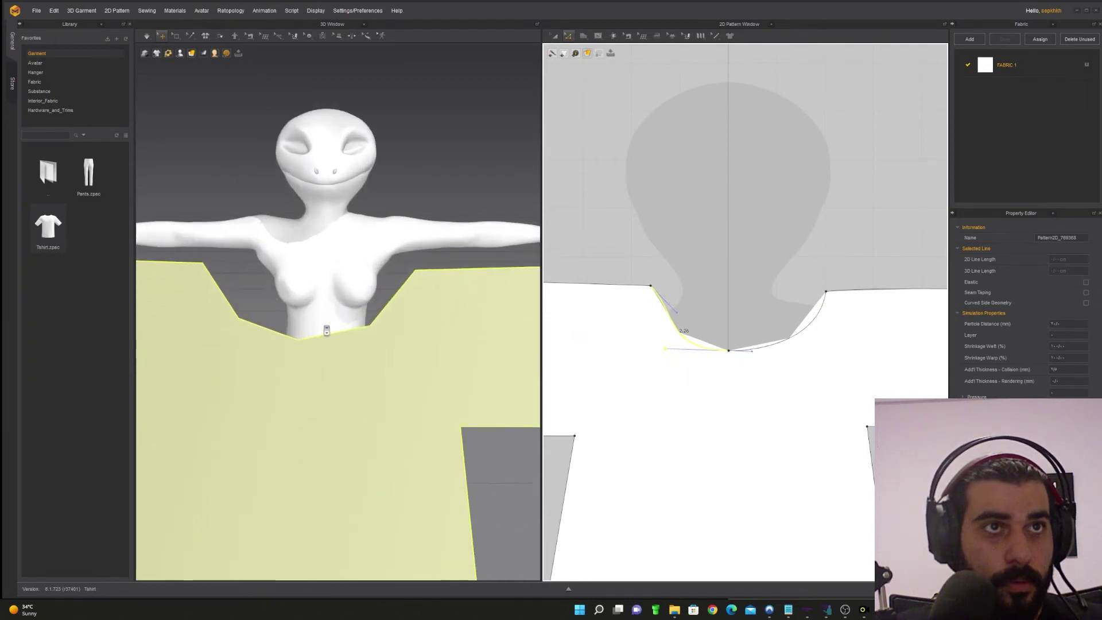
scroll(326, 330, "up", 1)
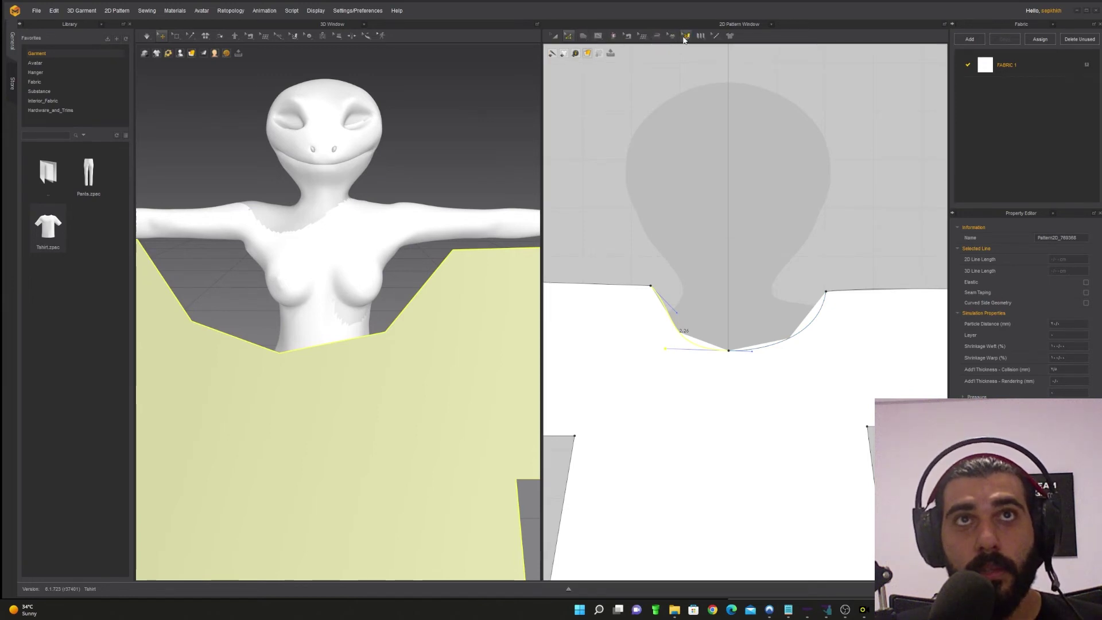
left_click(715, 36)
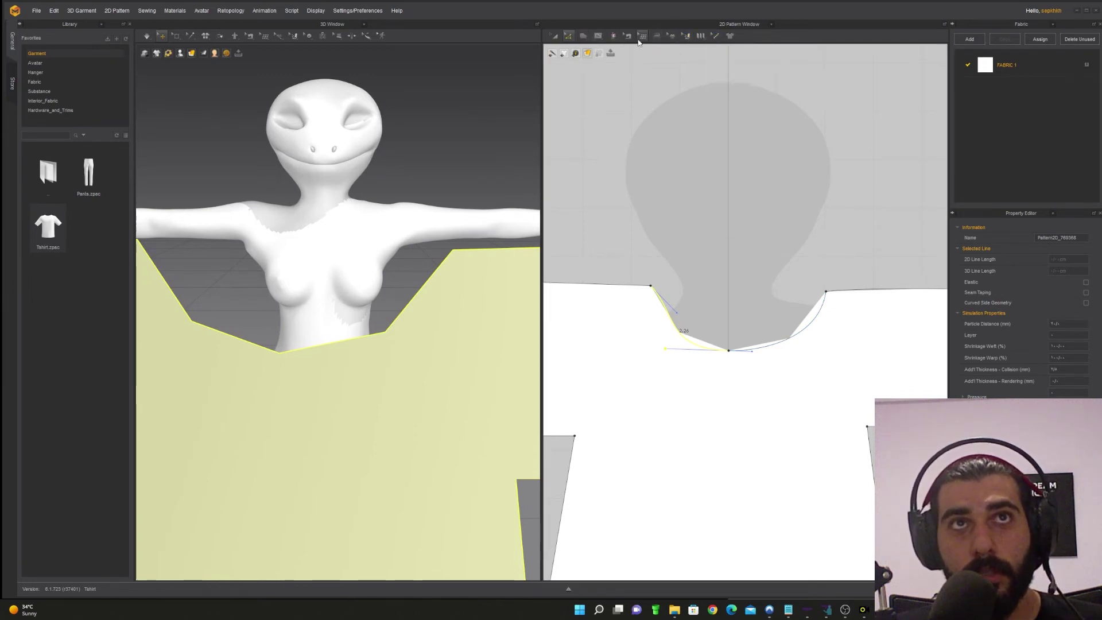
mouse_move(626, 41)
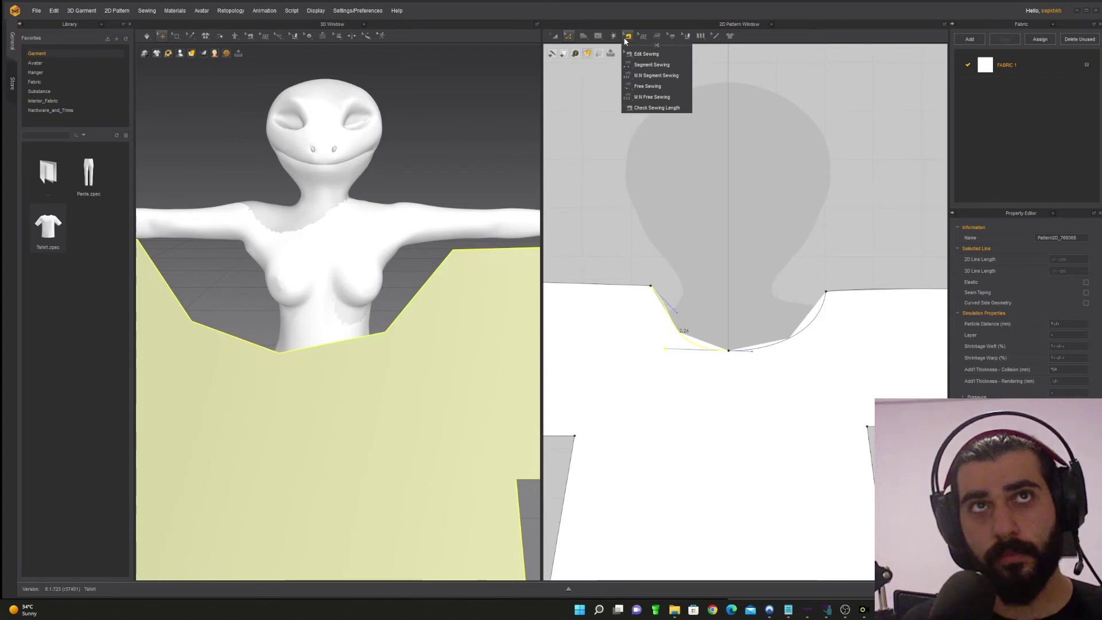
left_click(649, 64)
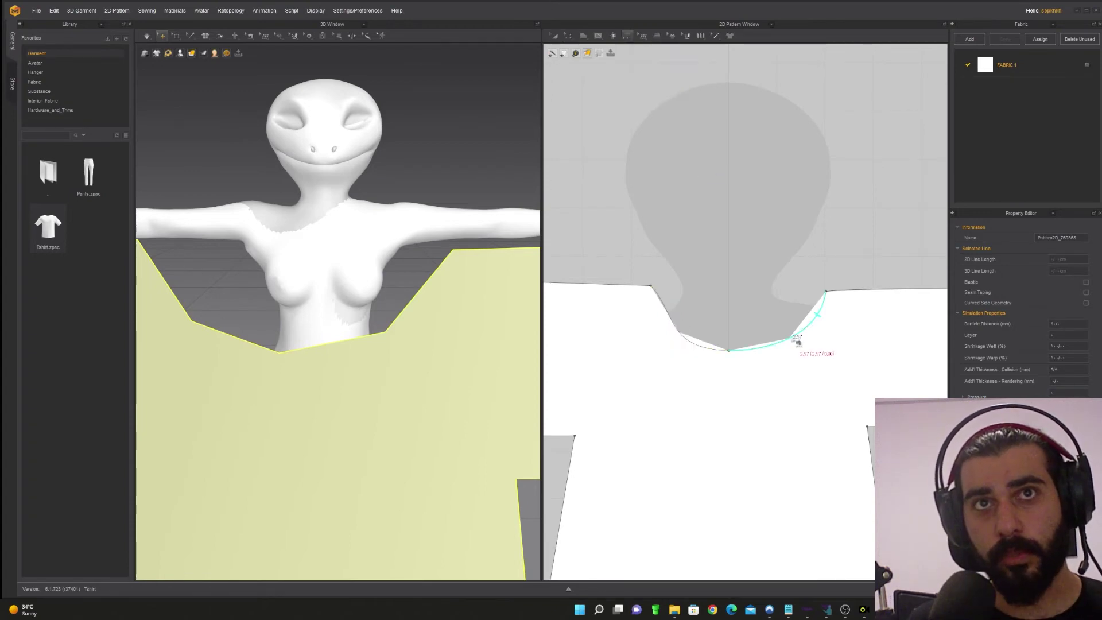
- Return to Edit Pattern and shift the right half of the neckline curve slightly upward
left_click(565, 35)
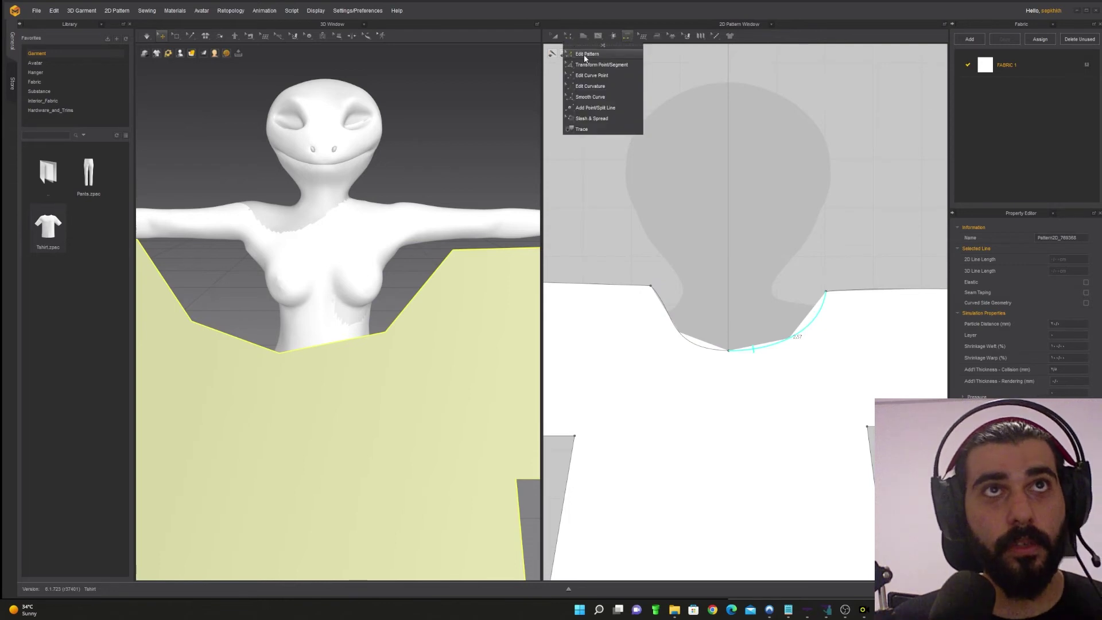
left_click(583, 54)
mouse_move(569, 37)
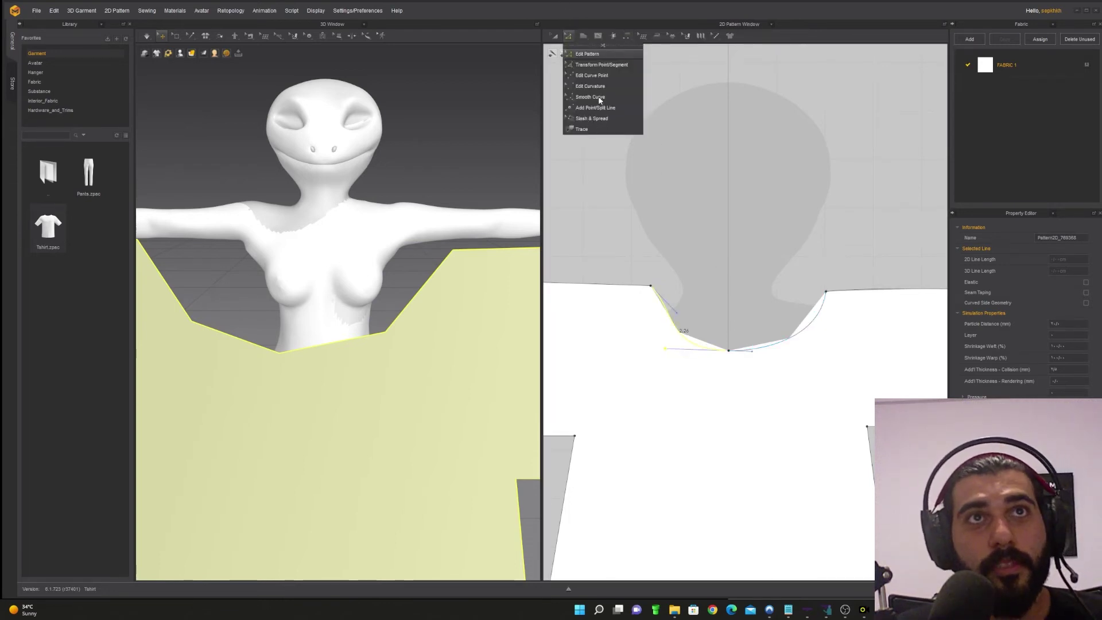
left_click(567, 36)
left_click(568, 35)
left_click(777, 349)
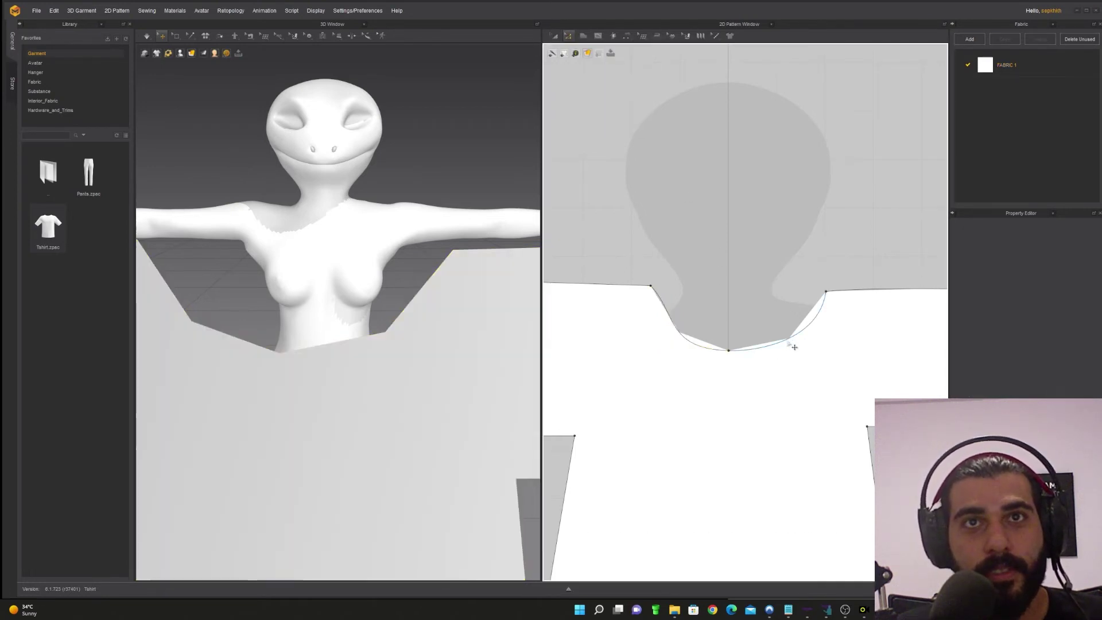
left_click(789, 340)
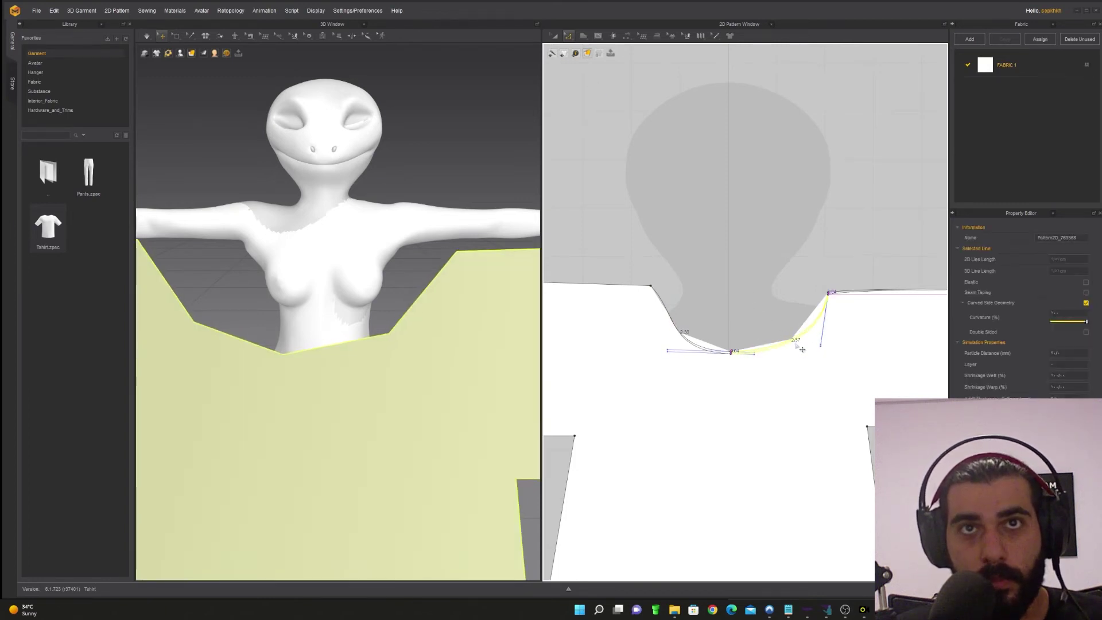
left_click_drag(795, 344, 796, 339)
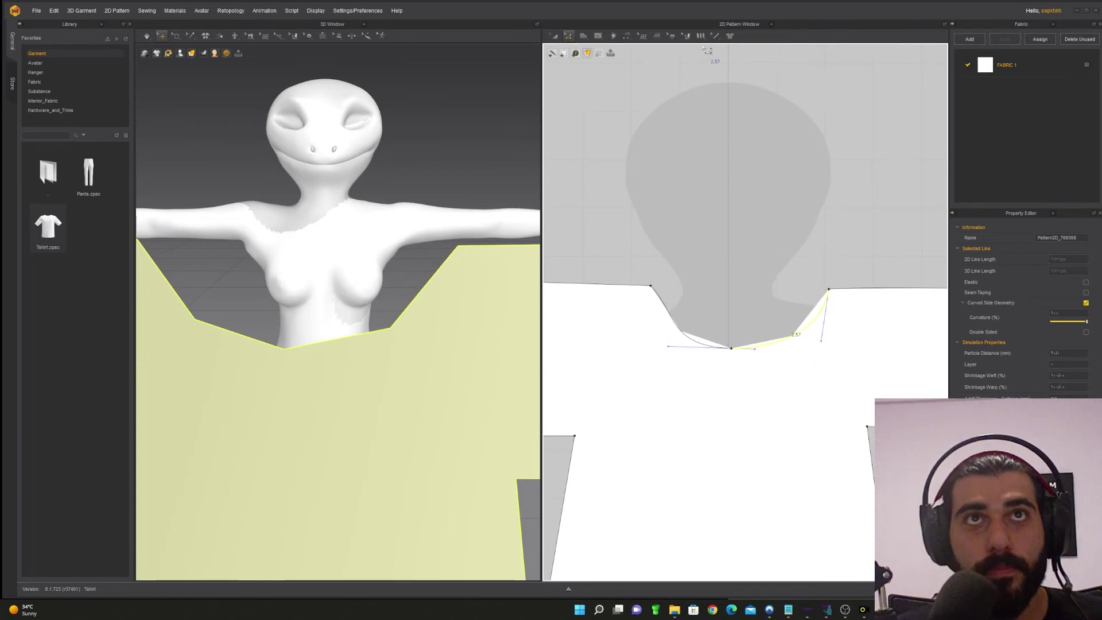
left_click(715, 35)
left_click(763, 89)
left_click(716, 37)
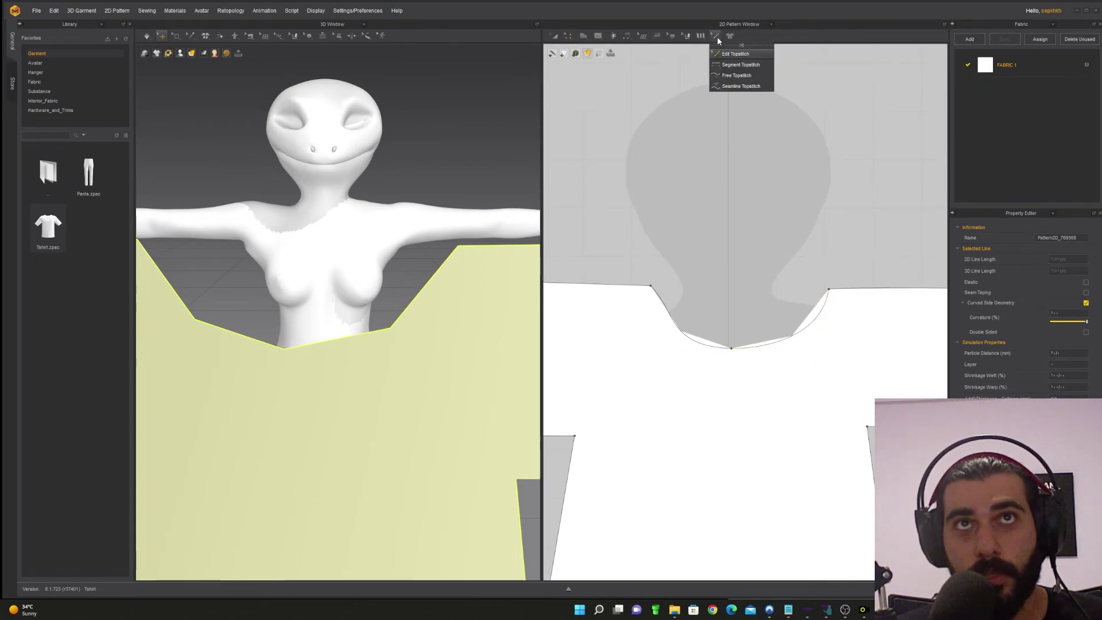
left_click(687, 36)
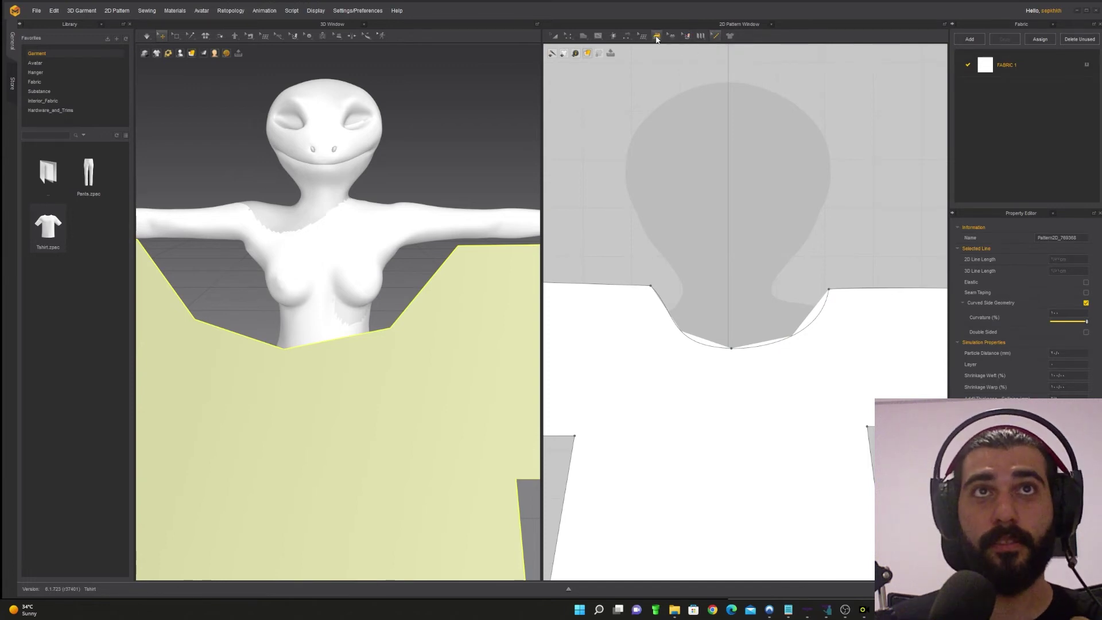
left_click(626, 36)
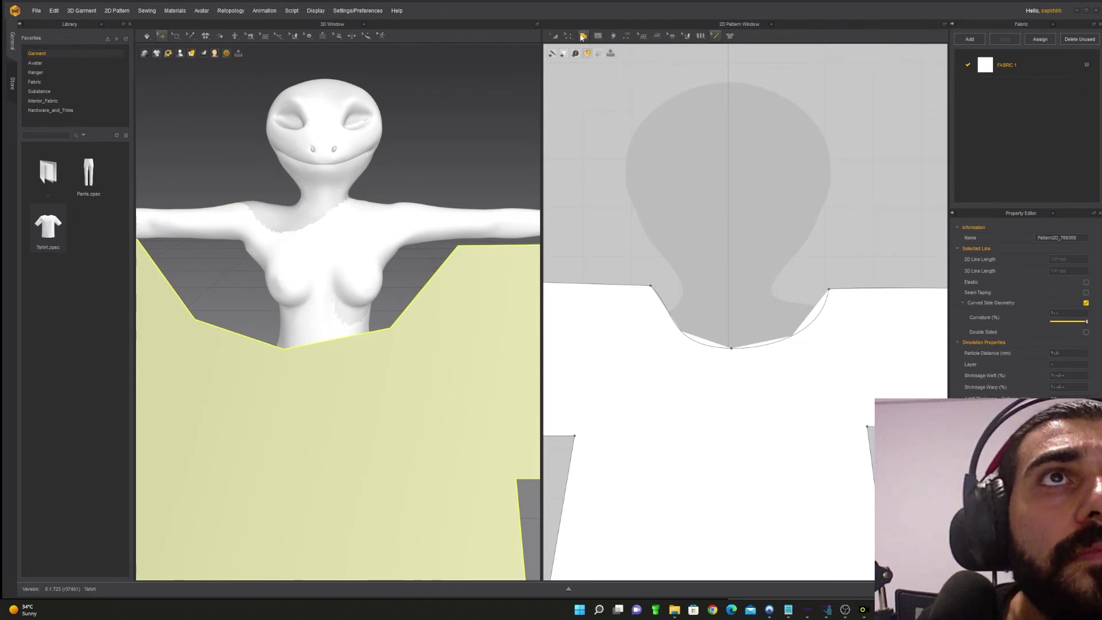
mouse_move(581, 37)
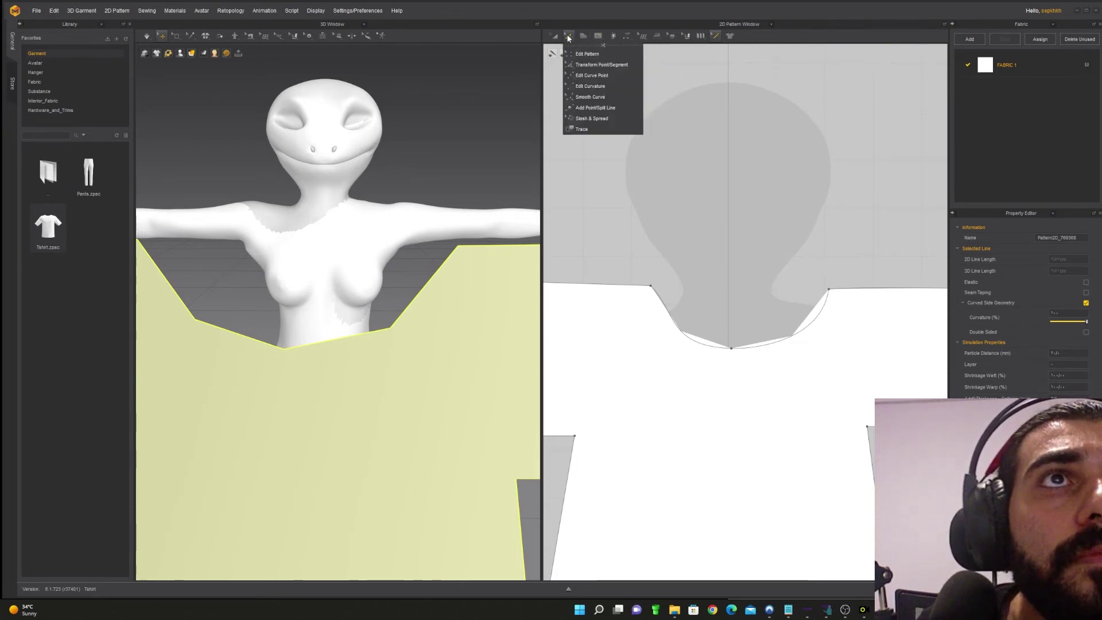
left_click(571, 38)
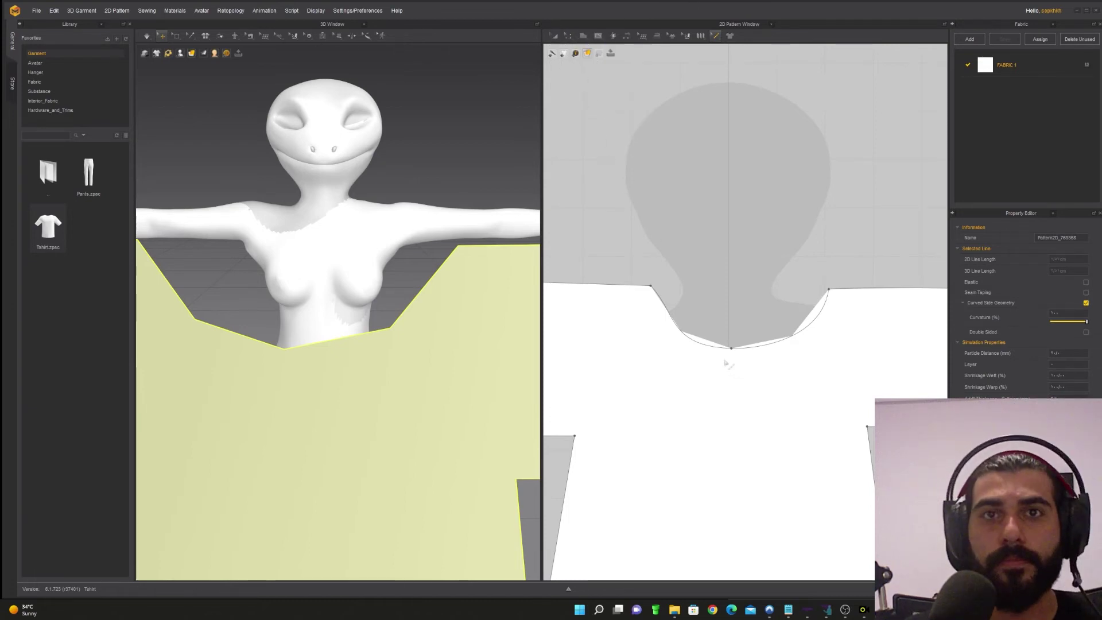
- Switch to Transform Pattern, select the whole shirt pattern and undo its trial move off the silhouette
scroll(724, 364, "down", 8)
scroll(406, 384, "down", 5)
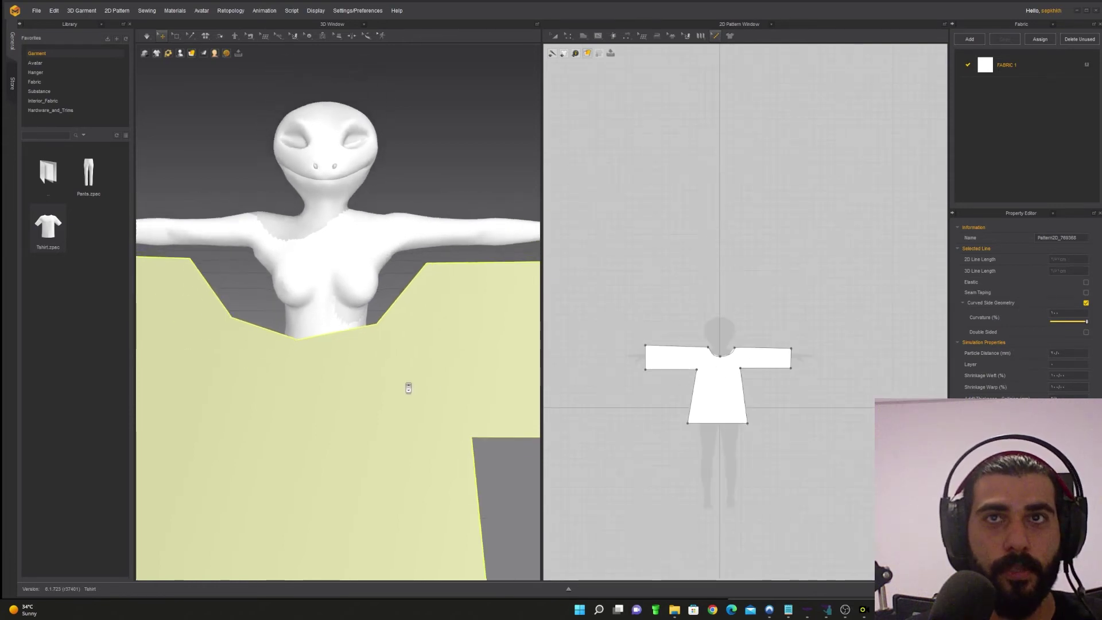
scroll(400, 375, "down", 5)
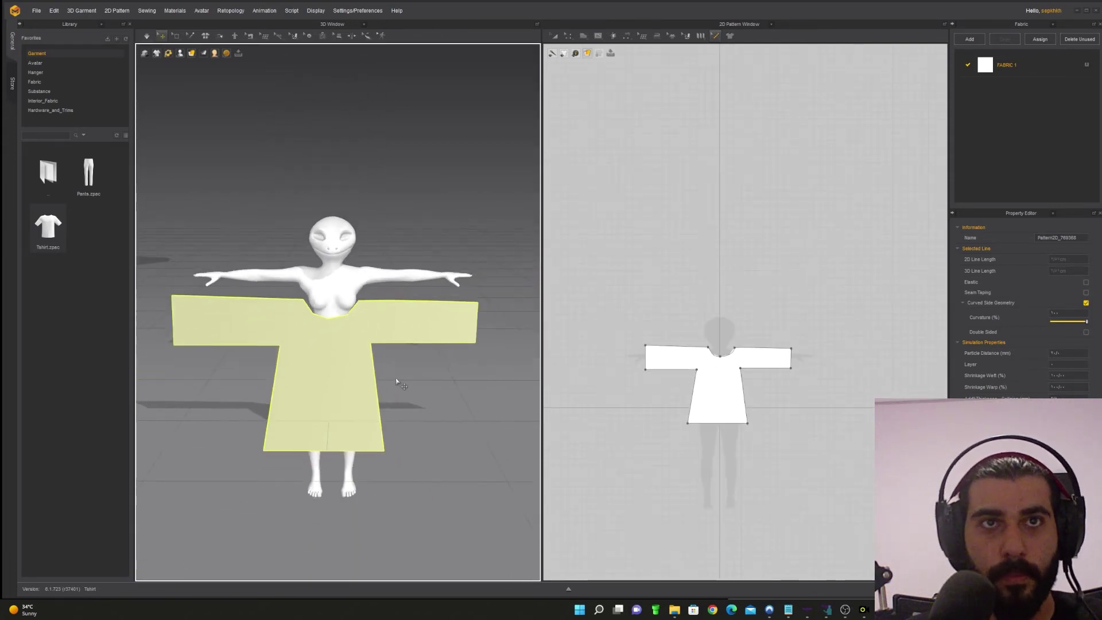
key("a")
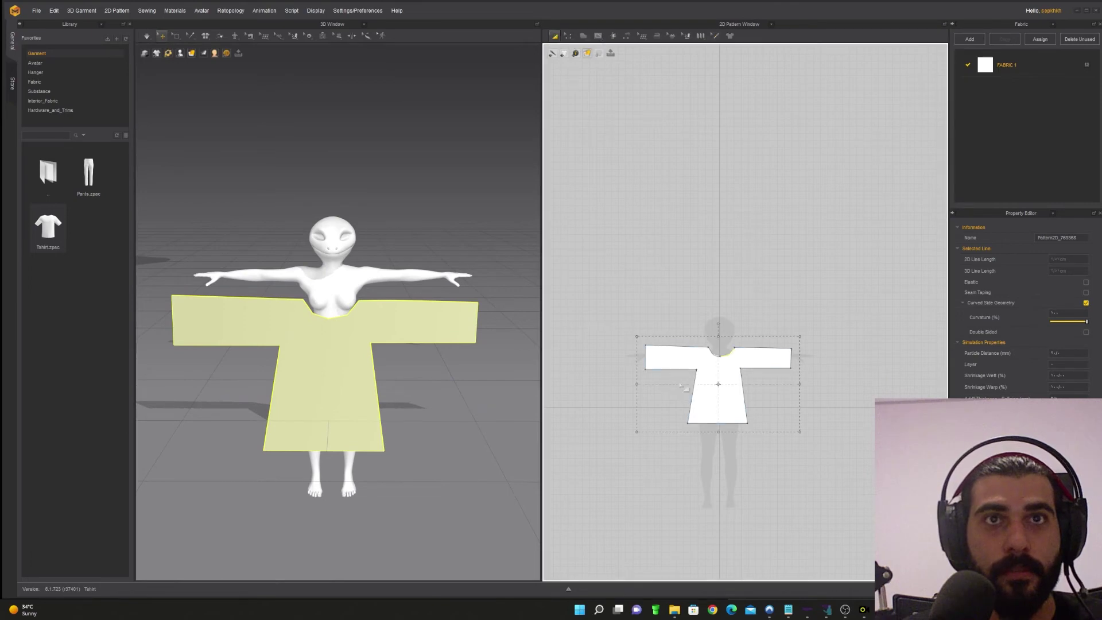
left_click_drag(733, 406, 904, 405)
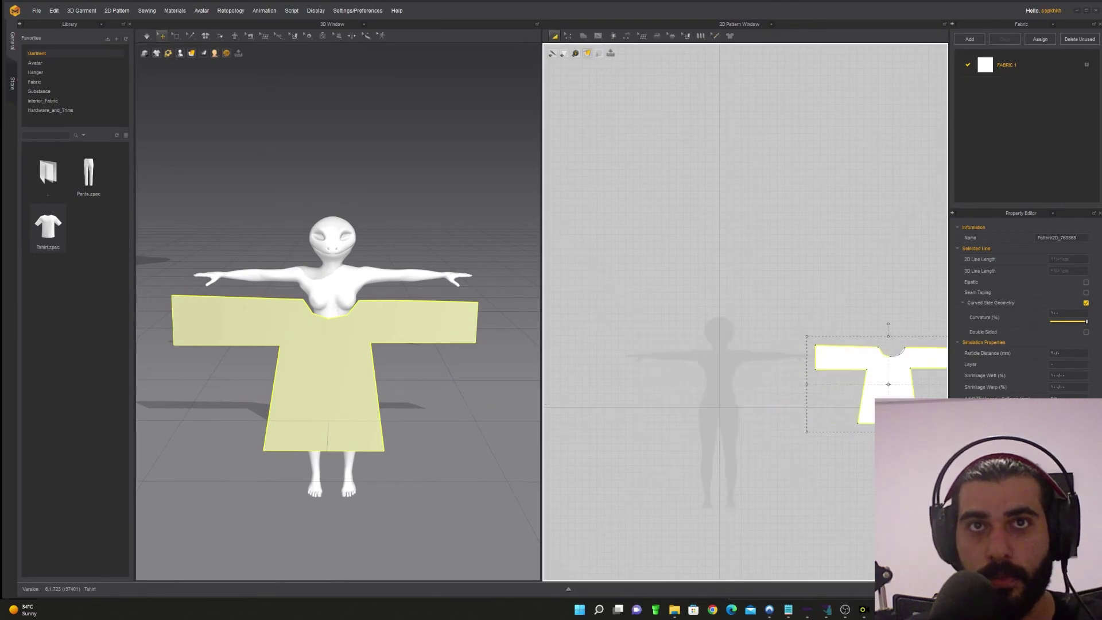
key("ctrl+z")
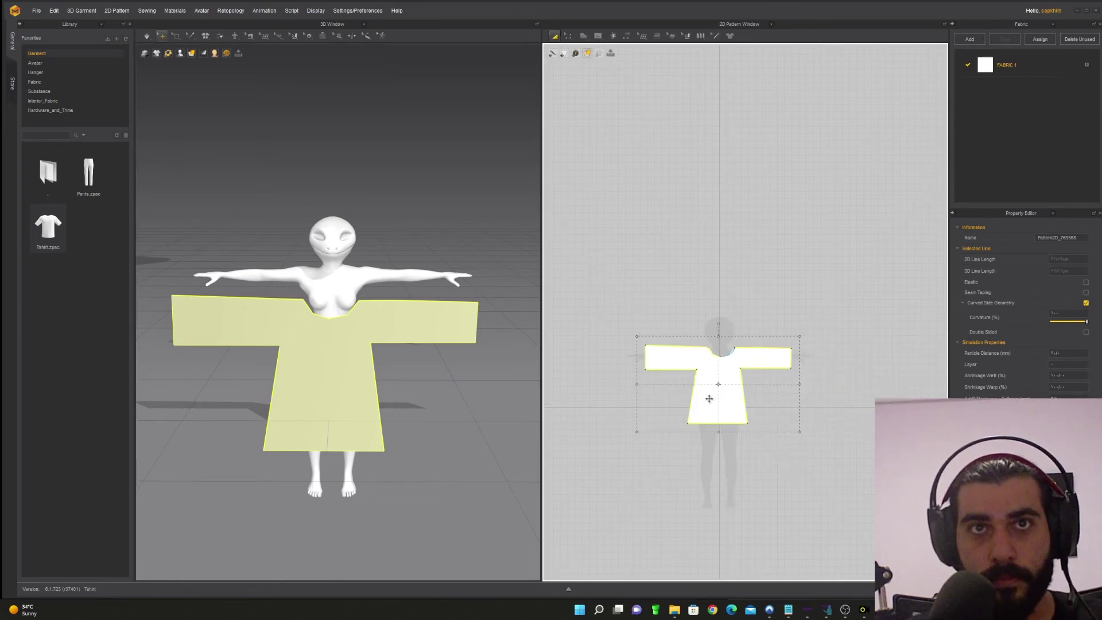
- Try moving the shirt pattern off the silhouette and pasting a copy in its place, undoing each move
left_click_drag(719, 401, 871, 404)
key("ctrl+v")
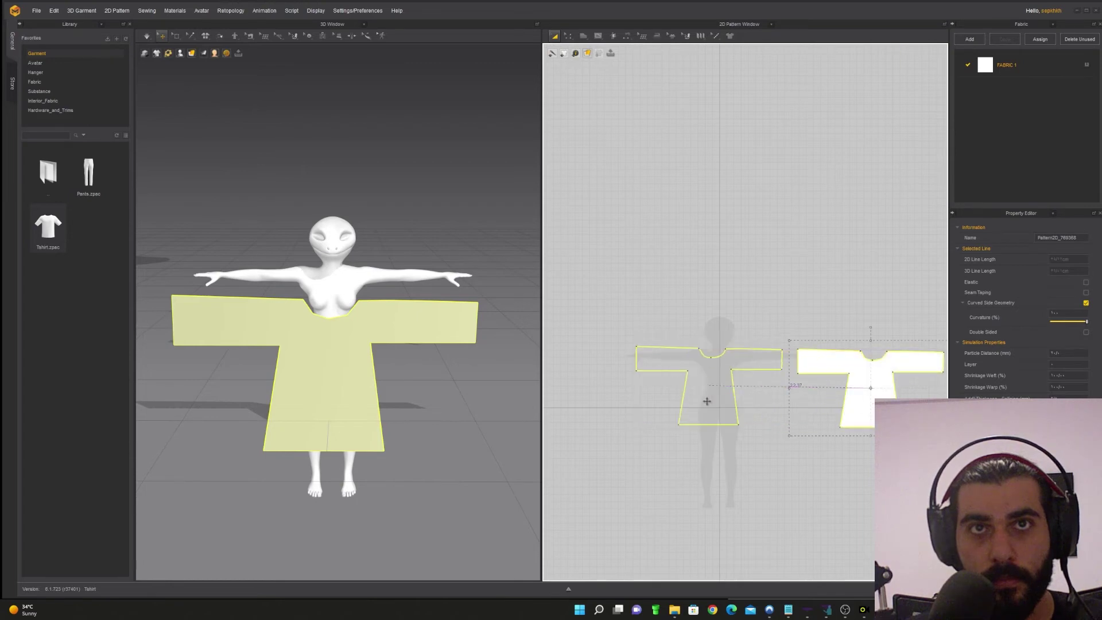
key("Escape")
key("ctrl+z")
left_click(792, 398)
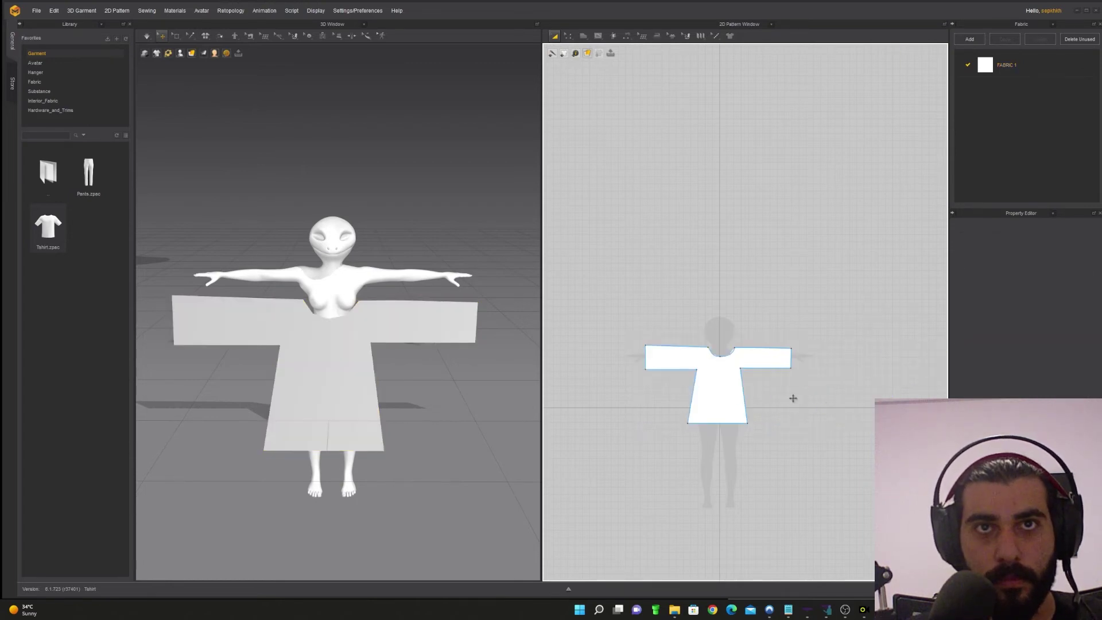
scroll(792, 408, "down", 10)
scroll(792, 408, "up", 9)
left_click_drag(712, 401, 841, 400)
key("ctrl+z")
- Copy the shirt pattern and paste the duplicate level with the original, just beyond its right-hand sleeve
key("ctrl+c")
key("ctrl+v")
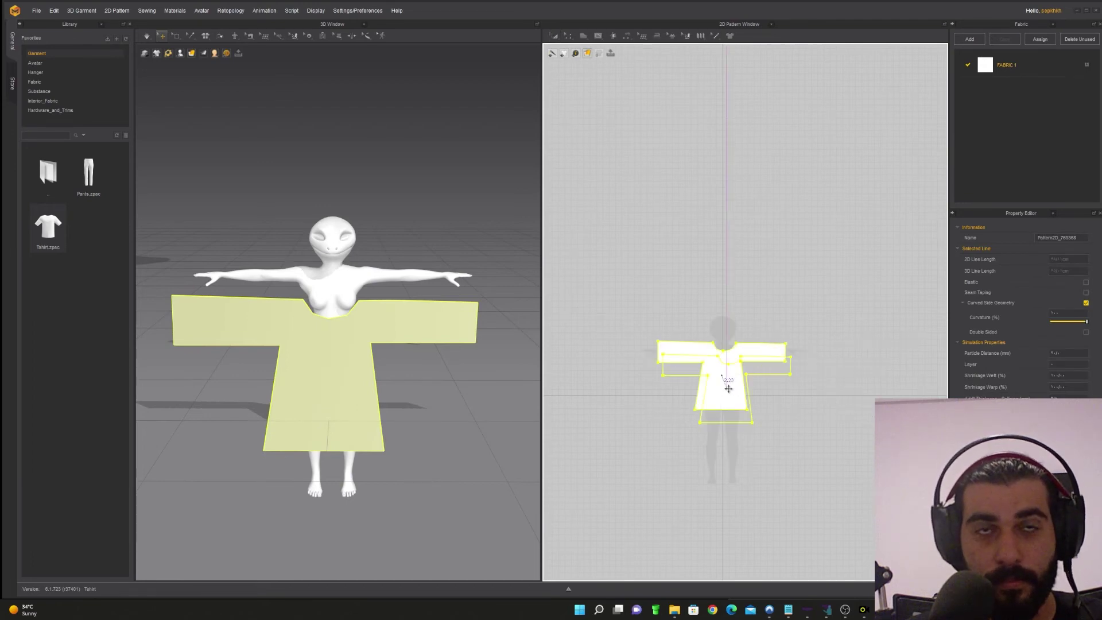
left_click(849, 391)
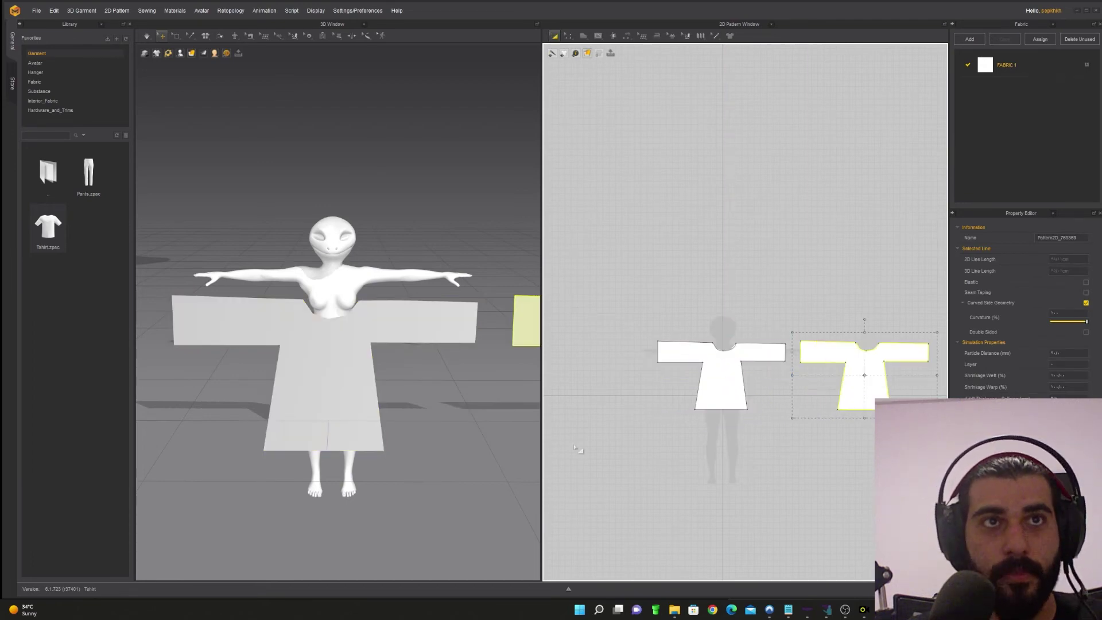
- Move the duplicate shirt piece in the 3D view to stand behind the avatar's back
scroll(393, 422, "down", 4)
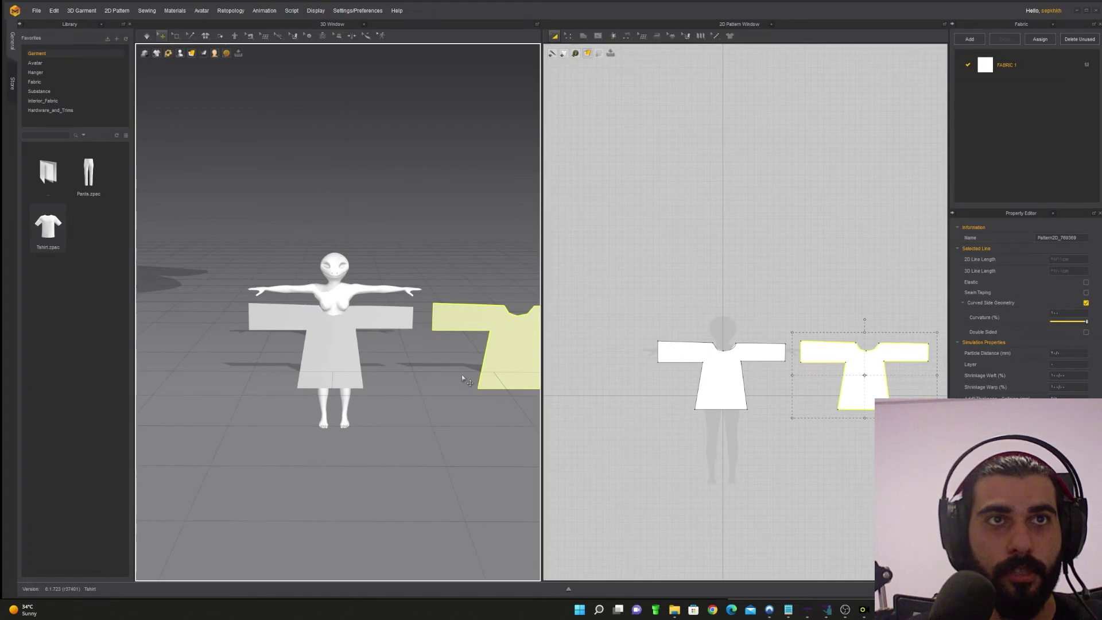
left_click(513, 368)
left_click_drag(487, 370, 363, 364)
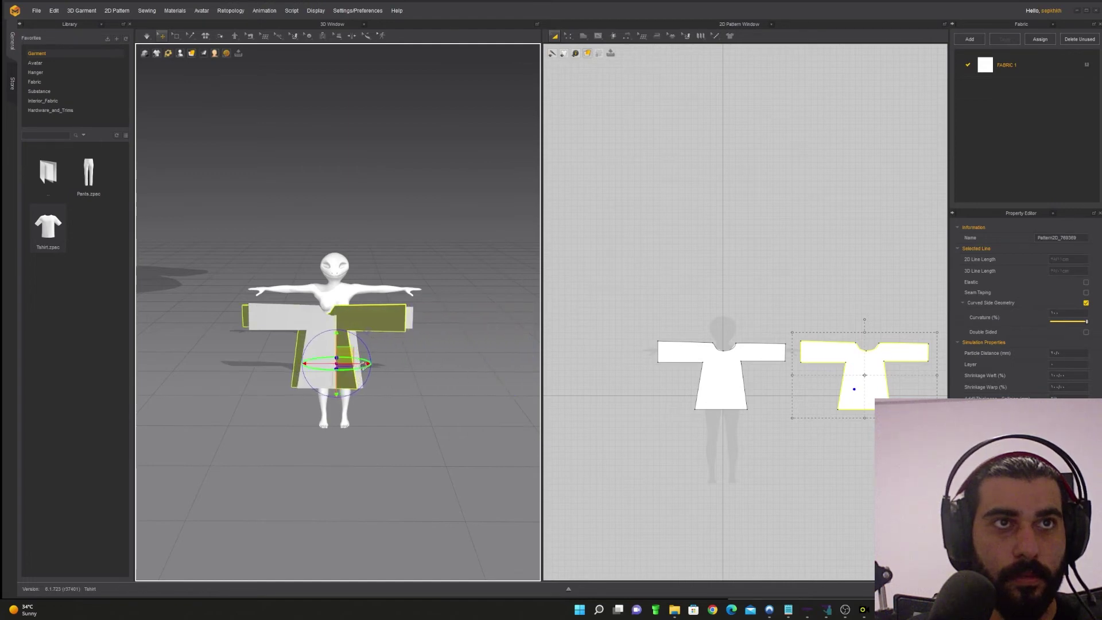
middle_click_drag(318, 428, 336, 436)
left_click(366, 463)
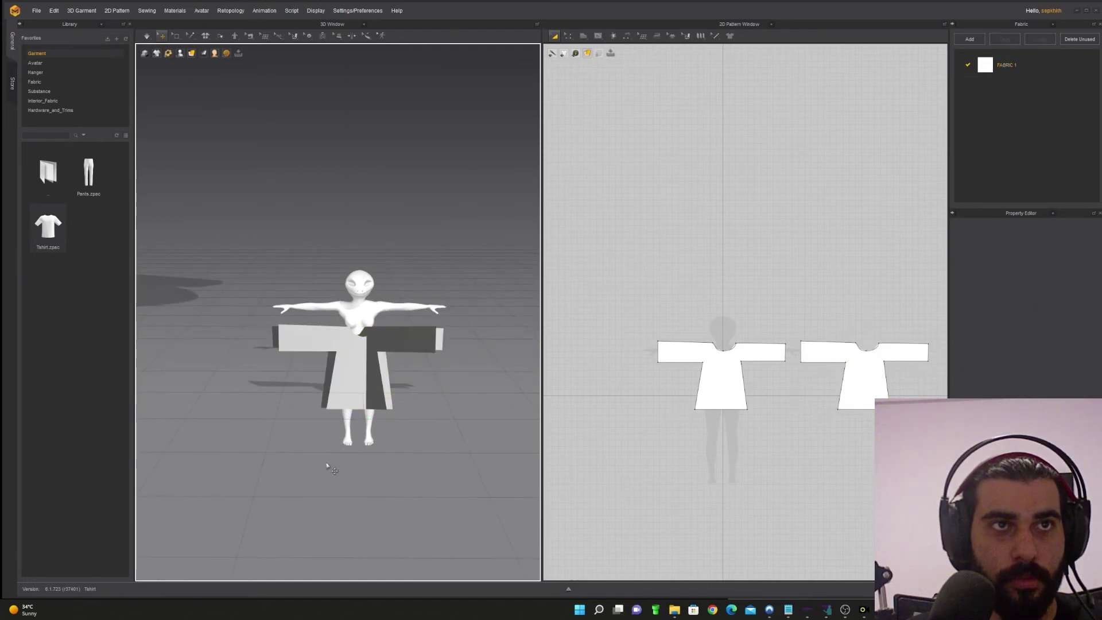
right_click_drag(327, 464, 378, 482)
left_click(473, 393)
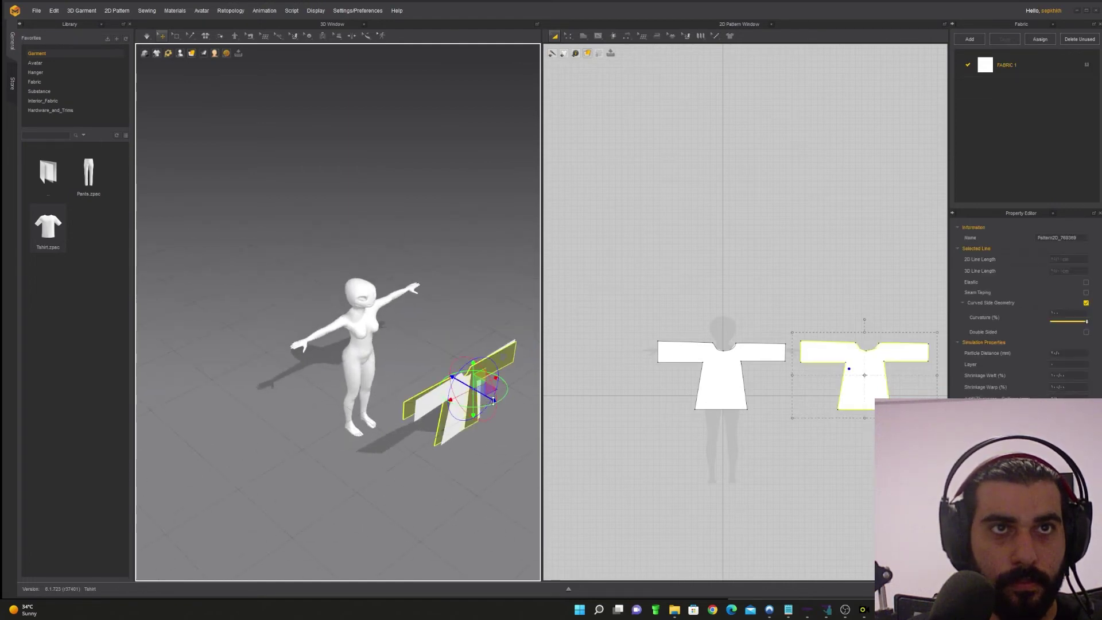
left_click_drag(474, 396, 344, 336)
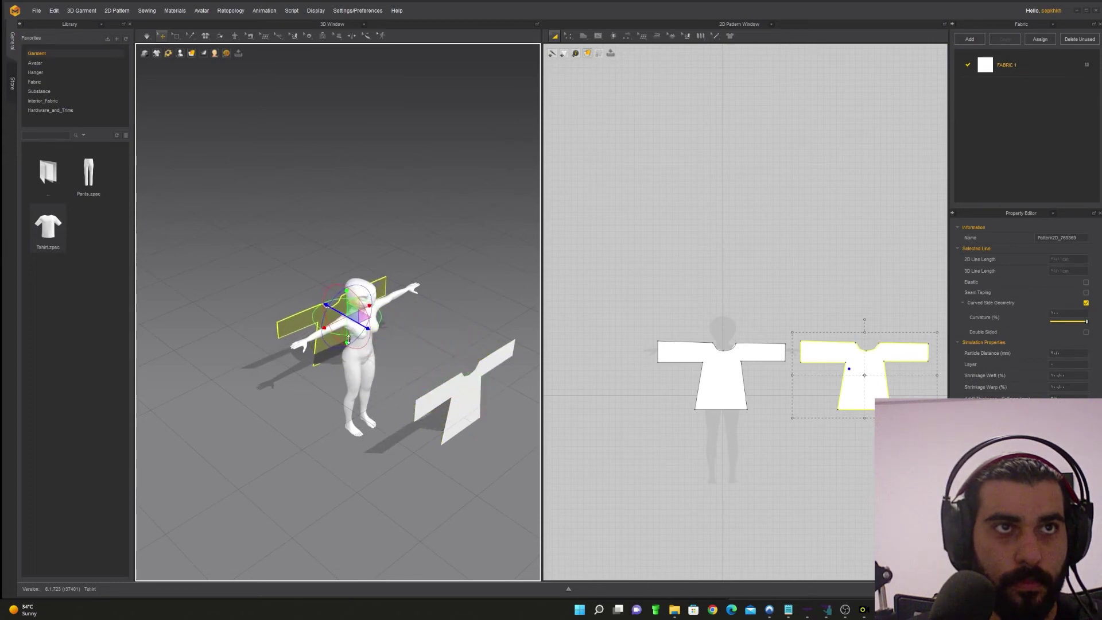
- Move the original shirt piece close in front of the avatar's torso and check its placement from several angles
left_click(456, 405)
left_click_drag(456, 404, 370, 405)
scroll(367, 403, "down", 2)
scroll(367, 402, "up", 5)
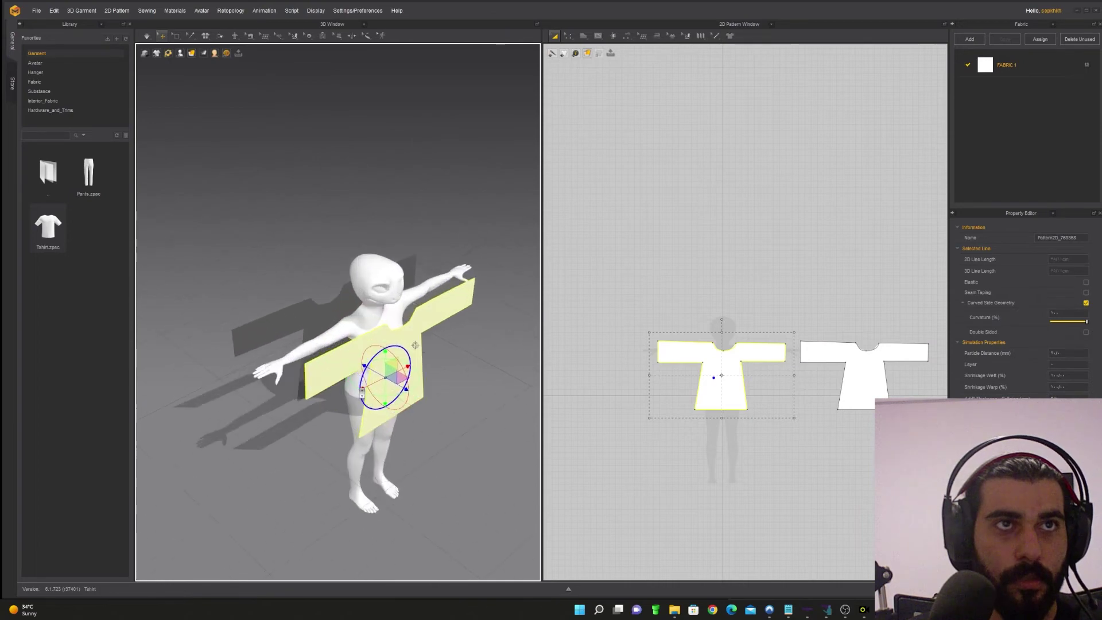
right_click_drag(364, 373, 424, 350)
middle_click_drag(424, 350, 320, 315)
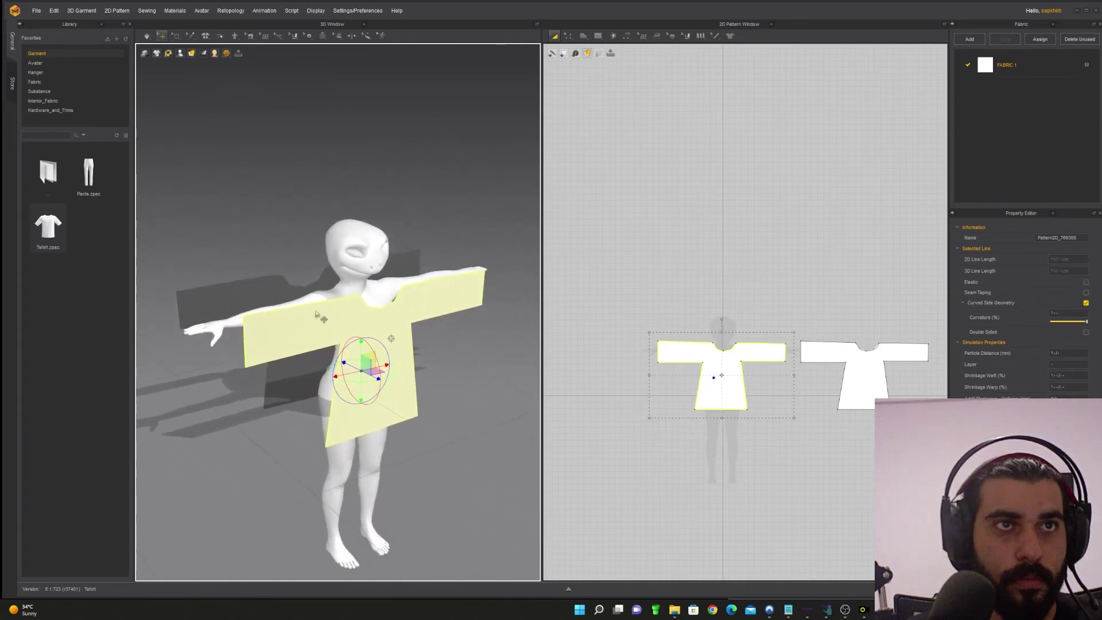
right_click_drag(319, 315, 276, 325)
middle_click_drag(389, 342, 315, 342)
mouse_move(375, 344)
right_mouse_down()
mouse_move(352, 332)
mouse_move(390, 353)
right_mouse_up()
middle_click_drag(390, 353, 300, 354)
scroll(358, 345, "down", 1)
scroll(358, 345, "up", 1)
scroll(372, 368, "up", 3)
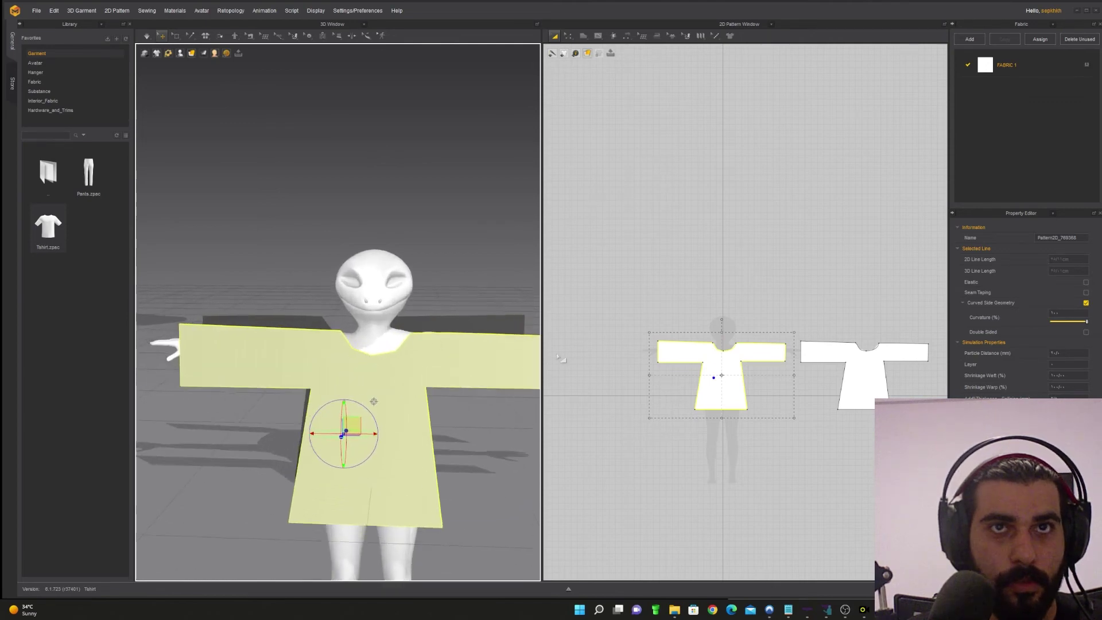
- With Edit Pattern, select the upper sleeve edges on both shirt pieces and raise them slightly together
scroll(849, 373, "up", 2)
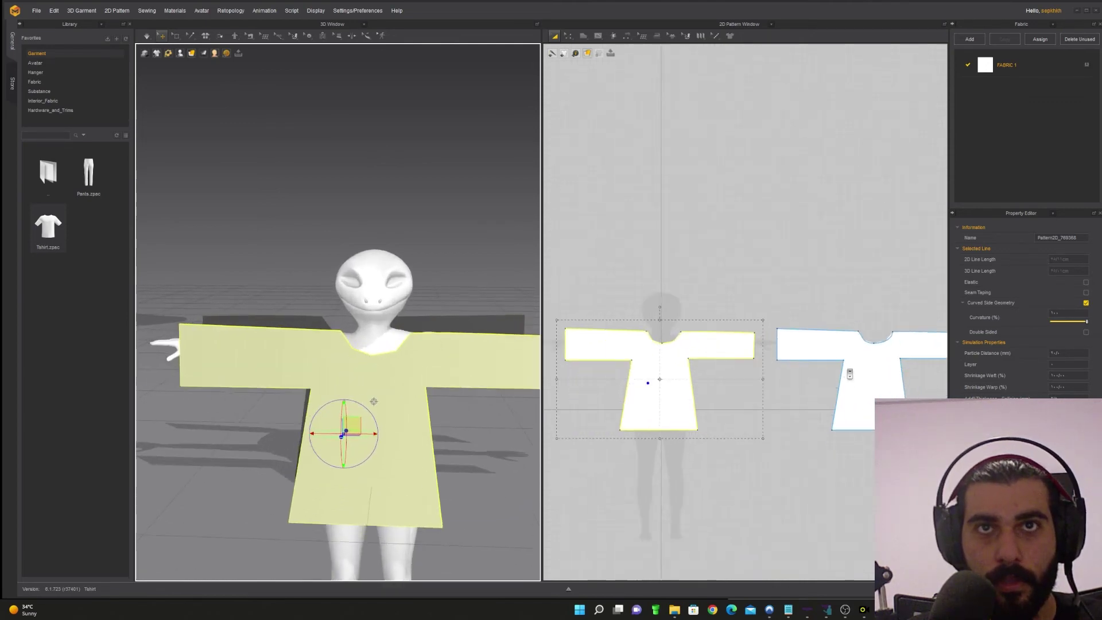
left_click(859, 331)
left_click(568, 36)
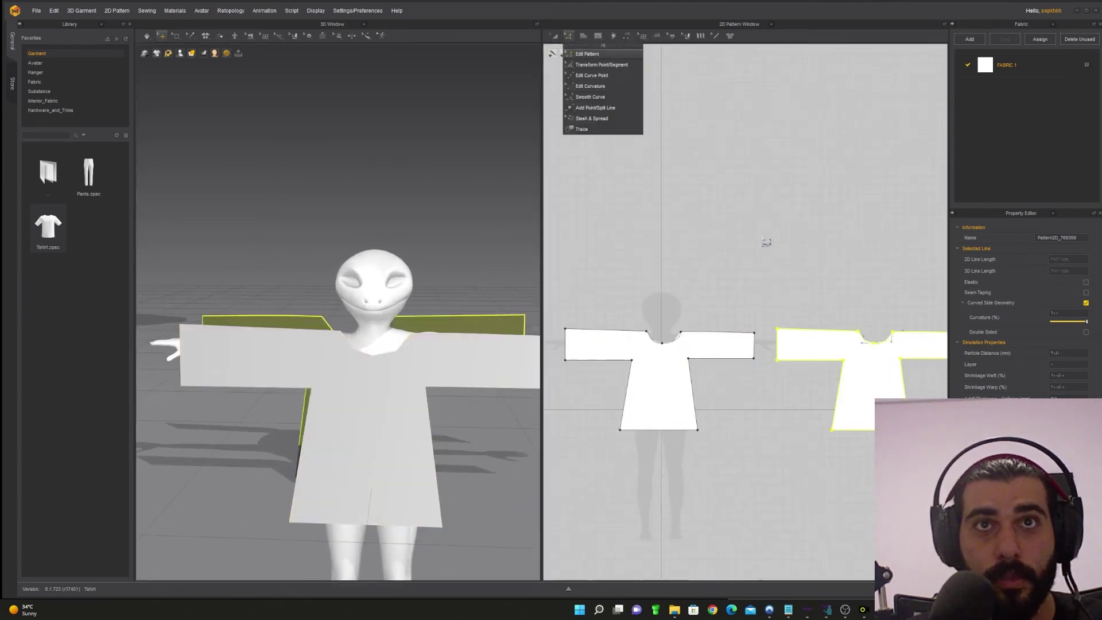
scroll(696, 339, "down", 2)
left_click_drag(873, 314, 749, 347)
left_click_drag(813, 333, 814, 334)
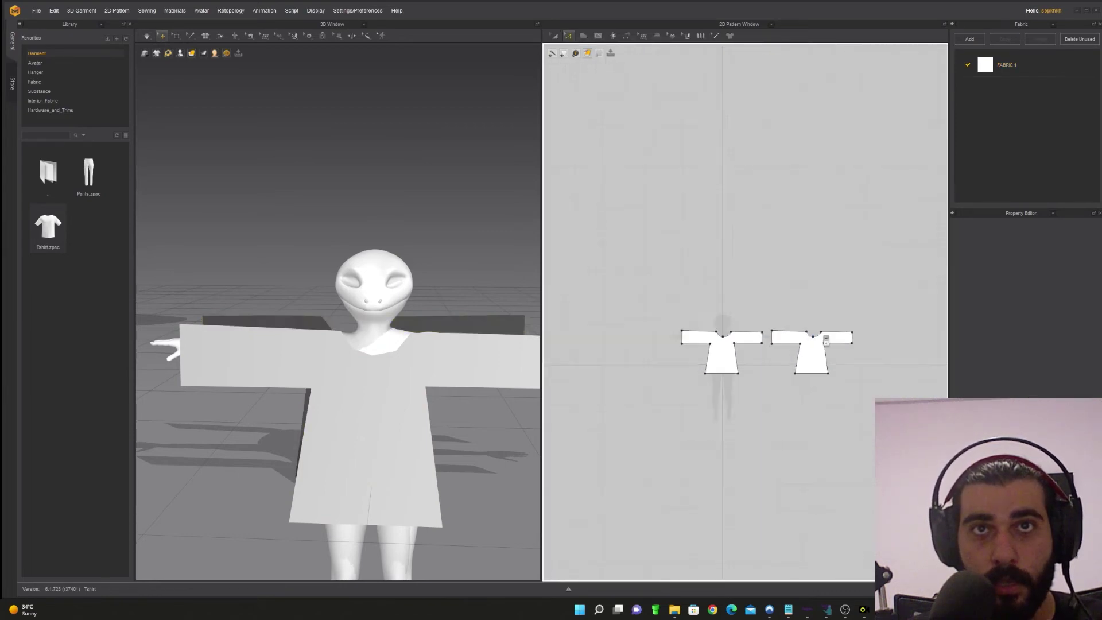
scroll(803, 339, "up", 3)
scroll(801, 344, "down", 3)
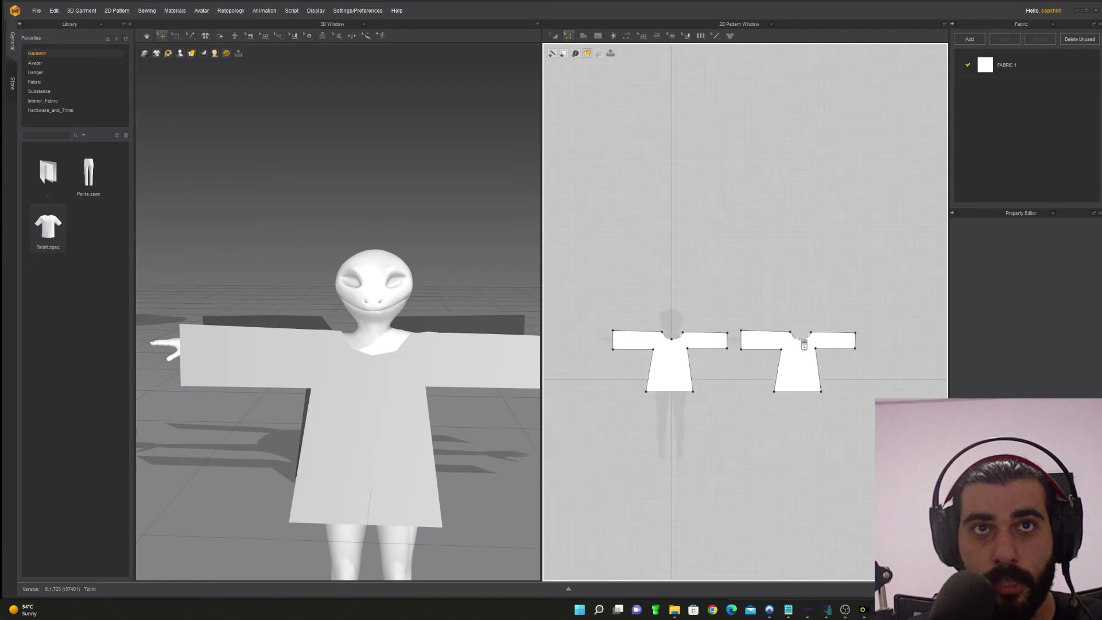
left_click_drag(842, 326, 734, 340)
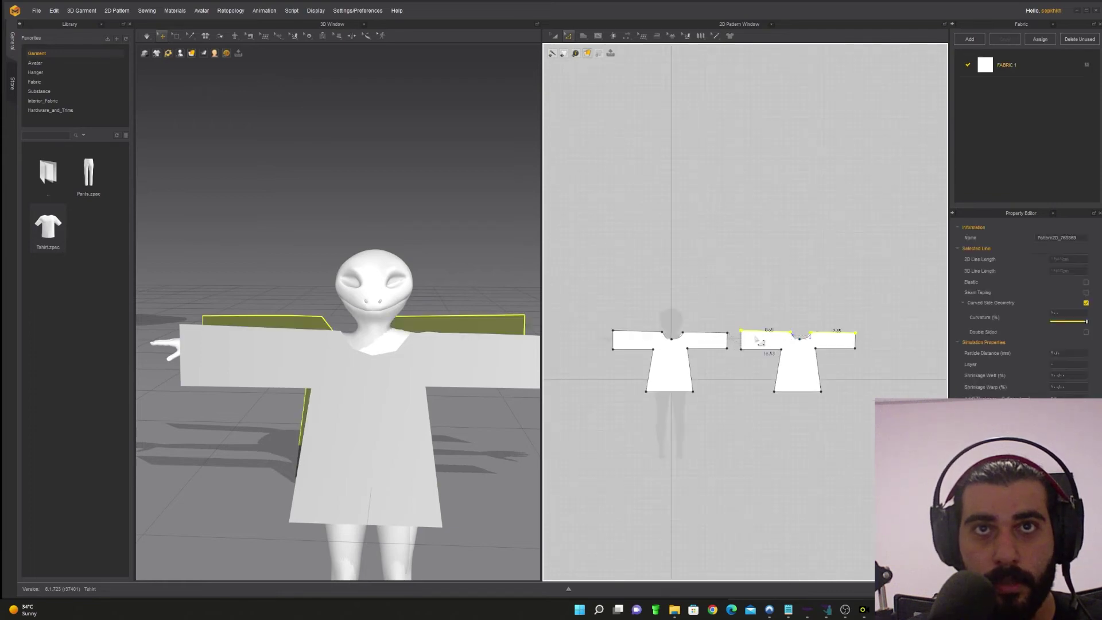
left_click_drag(628, 340, 690, 335, "shift")
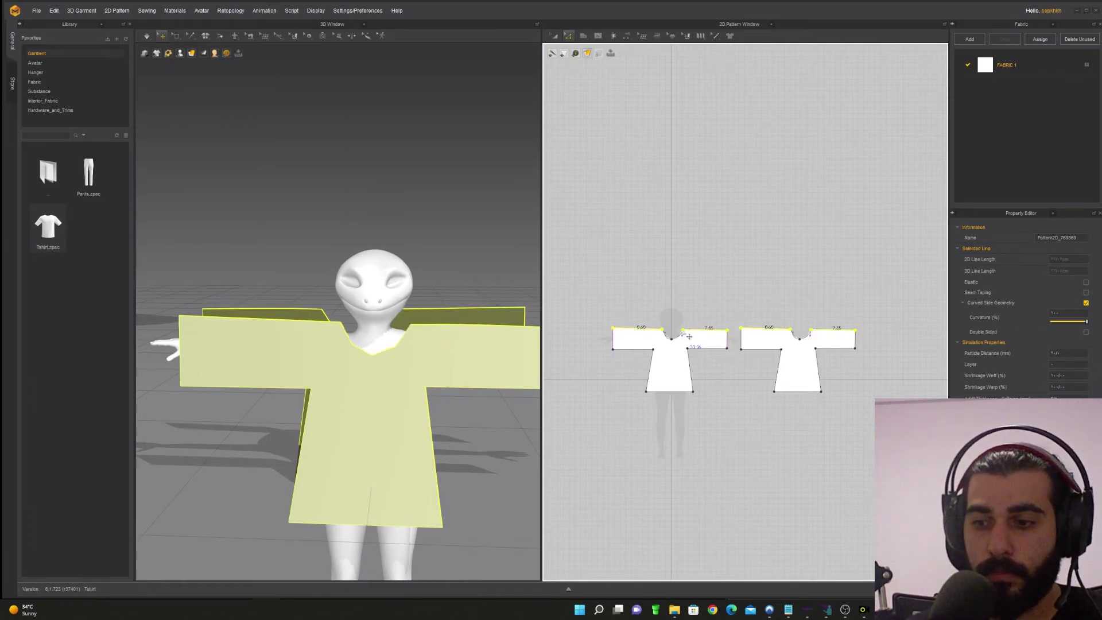
- Widen the torso of both shirt pieces by shifting their underarm points slightly outward on each side
scroll(745, 384, "up", 3)
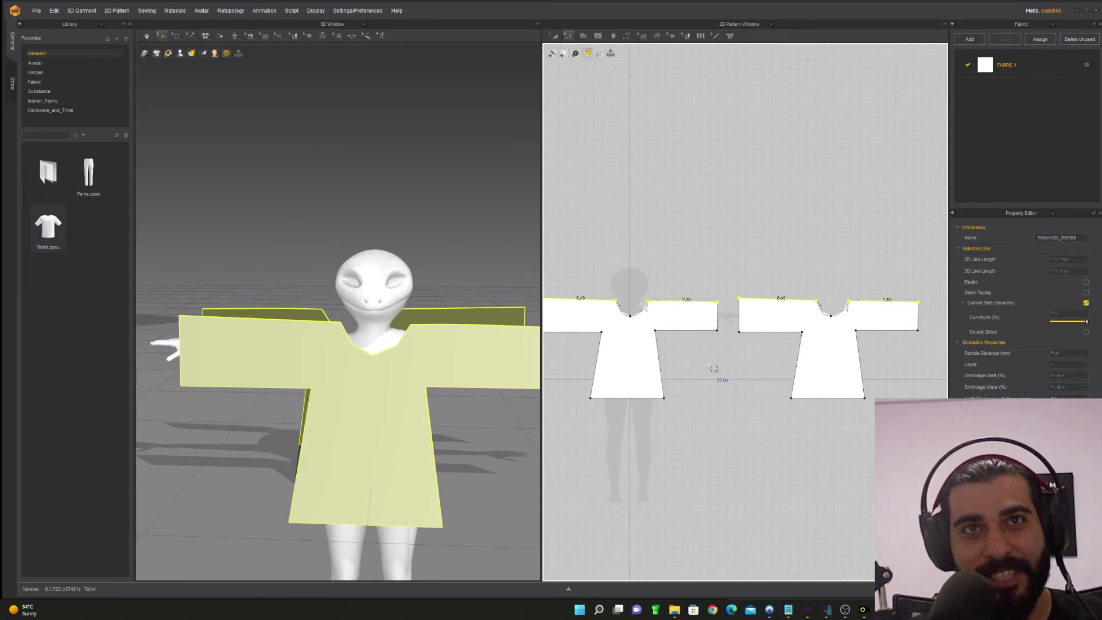
middle_click_drag(700, 362, 721, 365)
left_click_drag(623, 334, 619, 335)
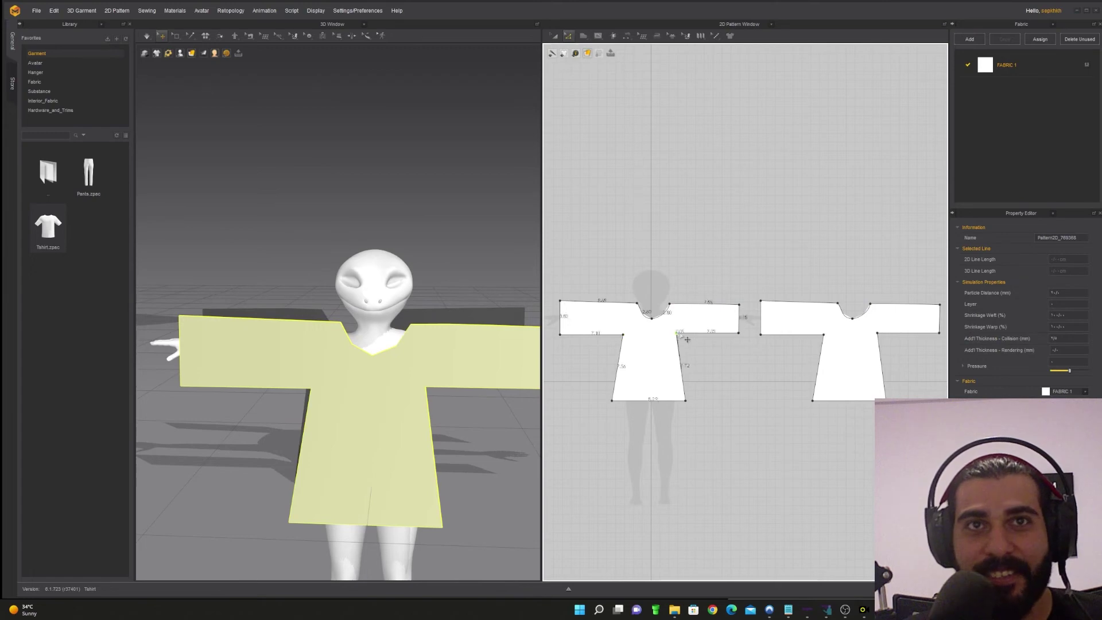
left_click(882, 337)
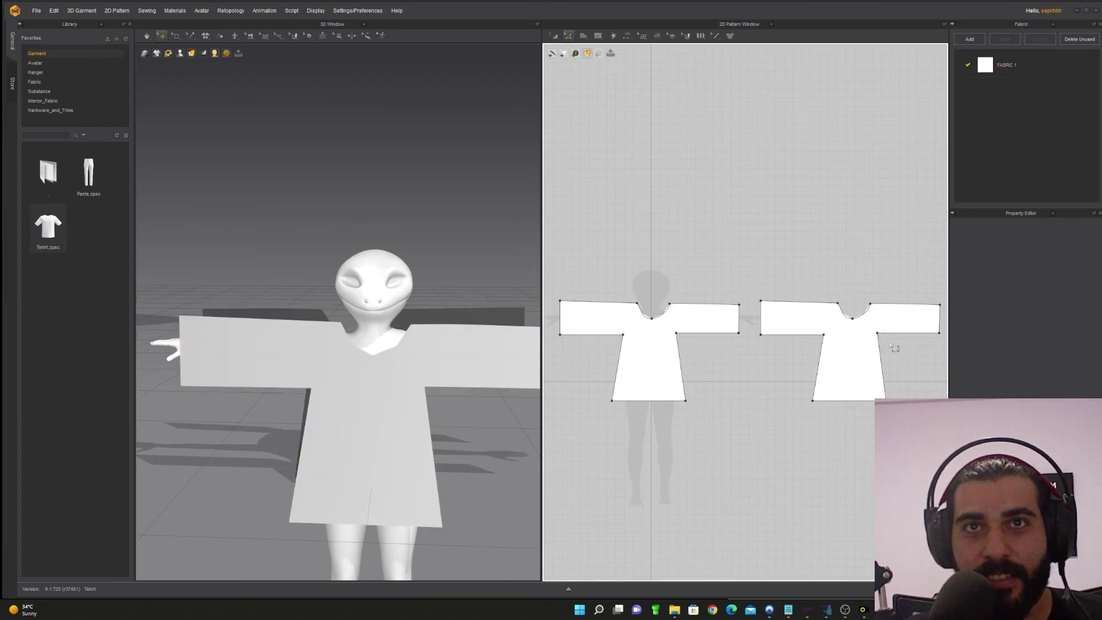
left_click(876, 333)
left_click_drag(666, 324, 682, 333, "shift")
left_click_drag(814, 341, 830, 332)
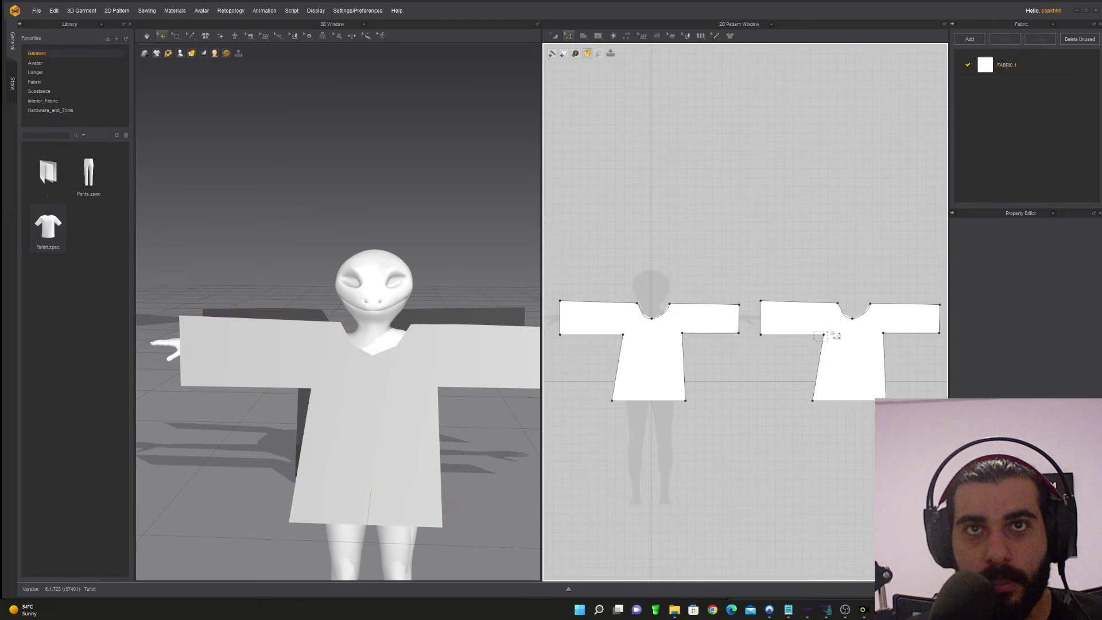
left_click(624, 341)
left_click(771, 377)
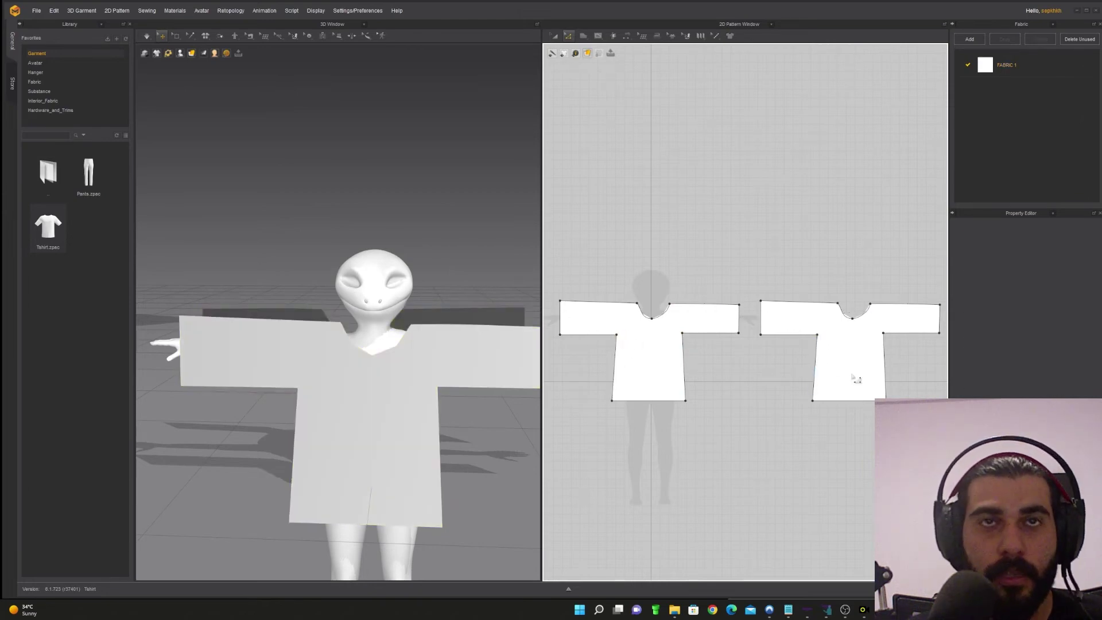
- Draw a closed polygon piece above the duplicate's neckline with one straight vertical side and a rounded opposite side
middle_click_drag(845, 384, 783, 414)
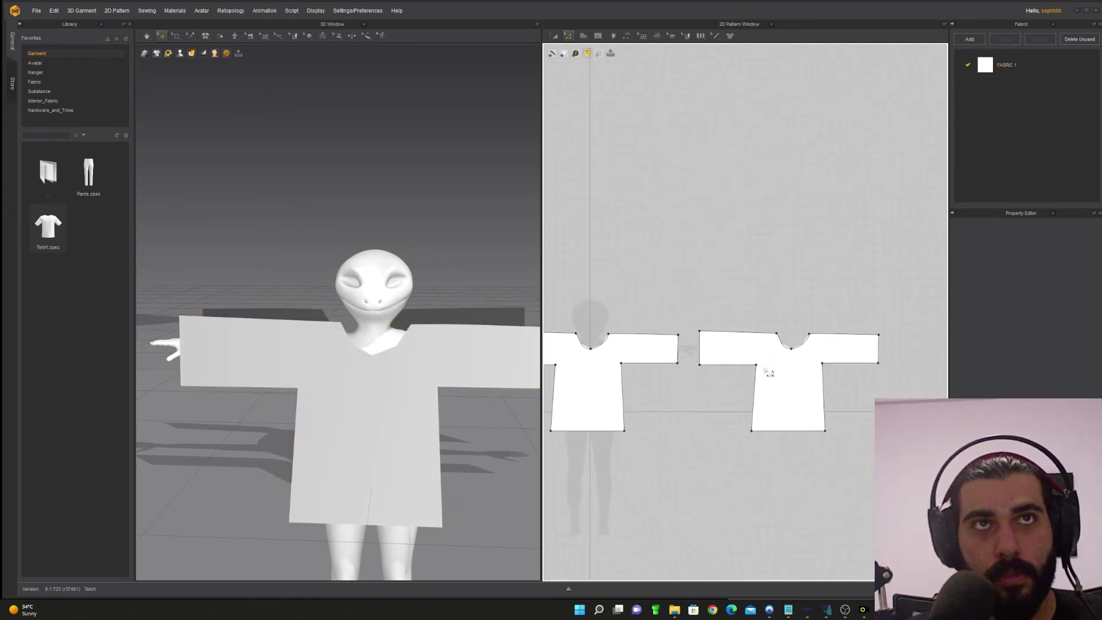
scroll(838, 298, "down", 3)
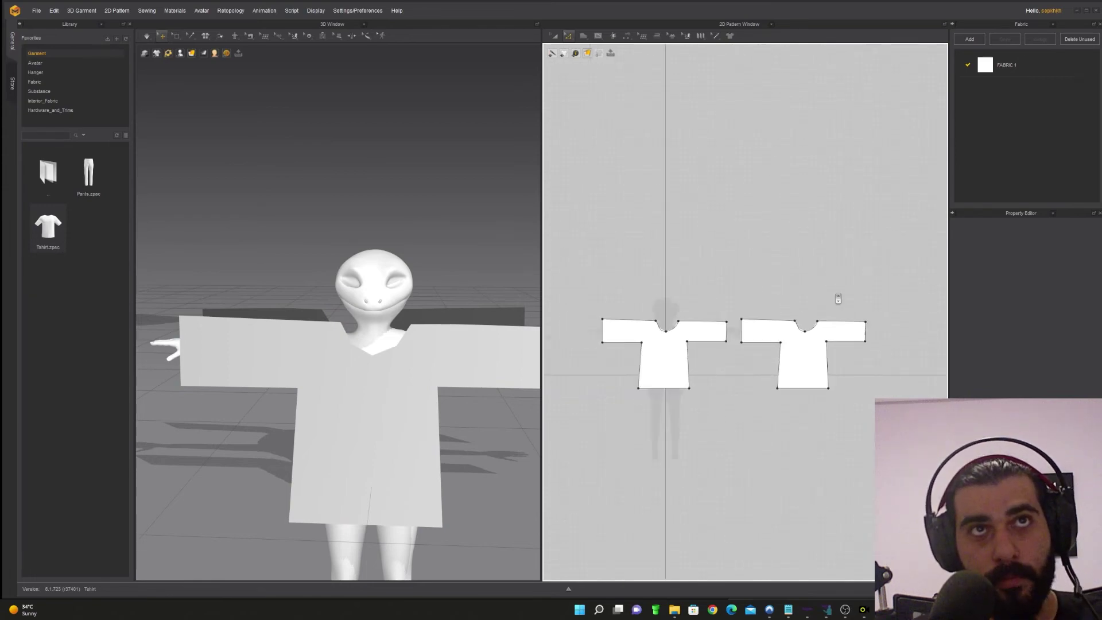
scroll(838, 300, "up", 5)
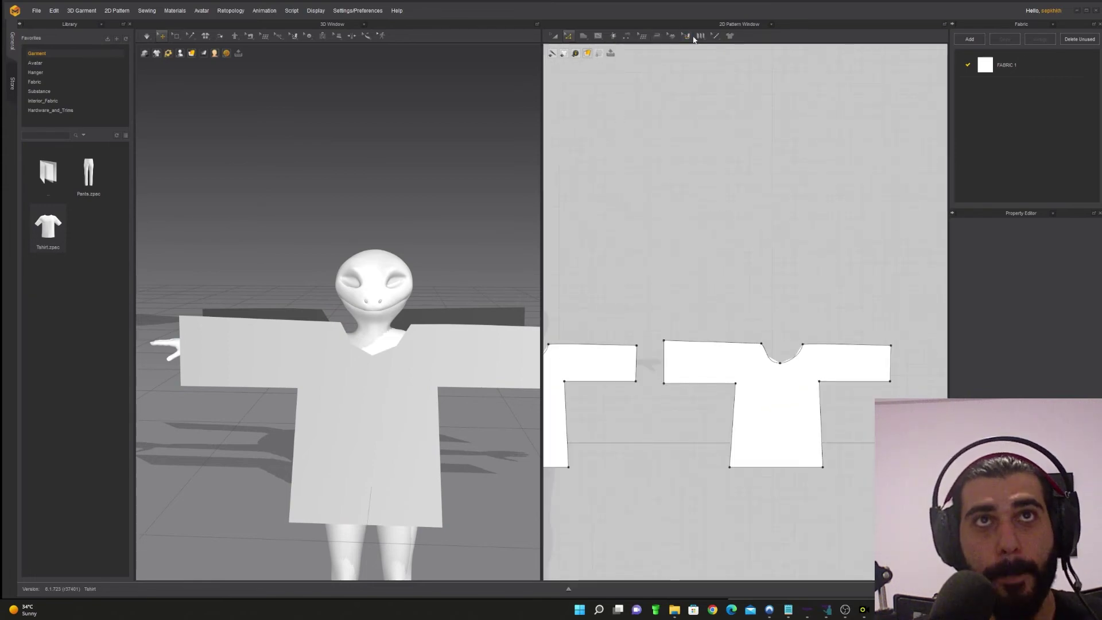
left_click(583, 35)
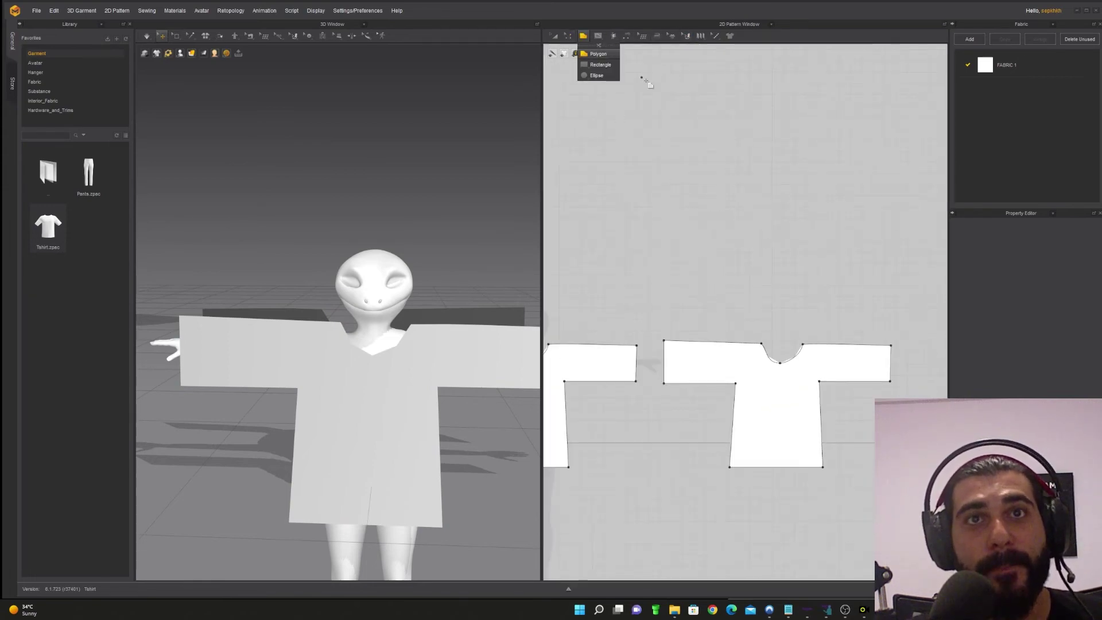
left_click(784, 324)
left_click(785, 263)
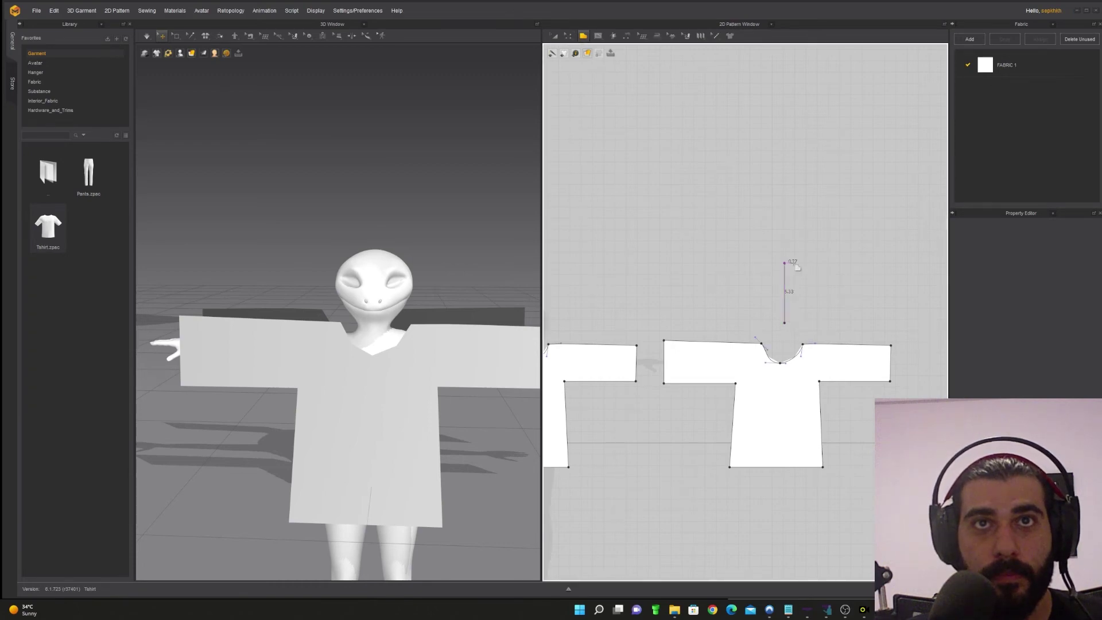
left_click_drag(840, 282, 841, 305)
left_click(784, 324)
left_click(784, 324)
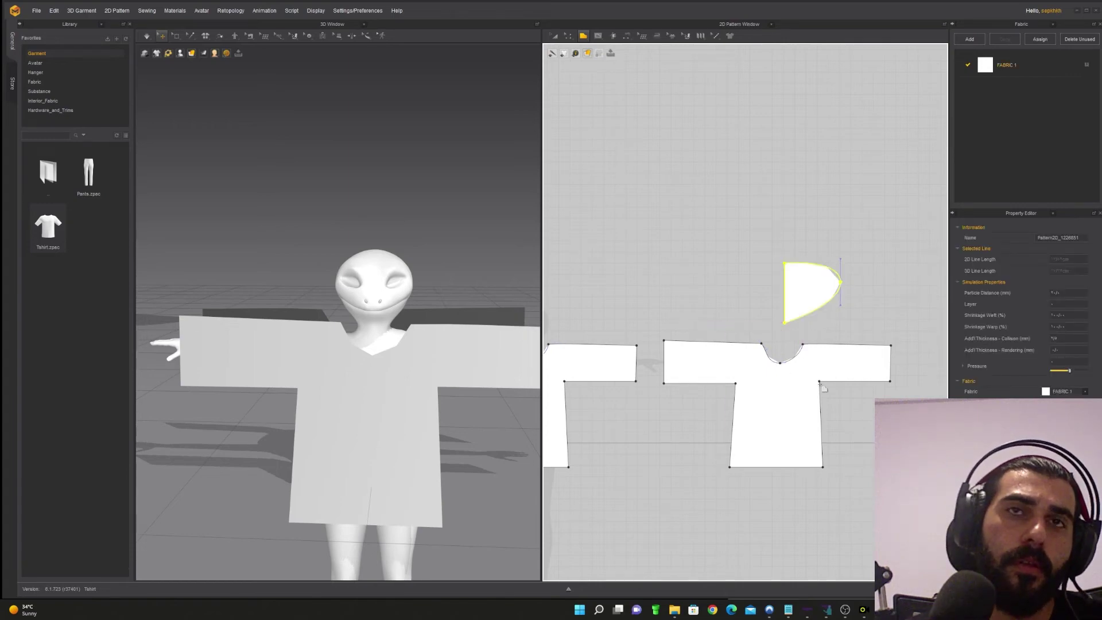
- Try a new line from the D-shaped piece's straight side, cancel it and delete the piece
scroll(788, 307, "down", 2)
scroll(787, 307, "up", 5)
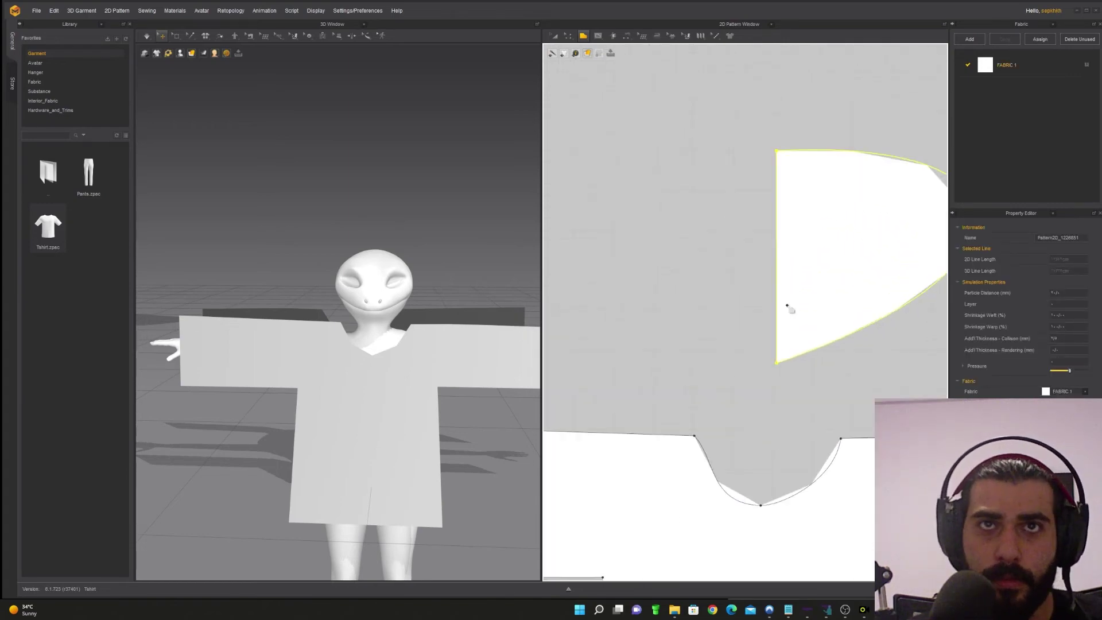
left_click(776, 291)
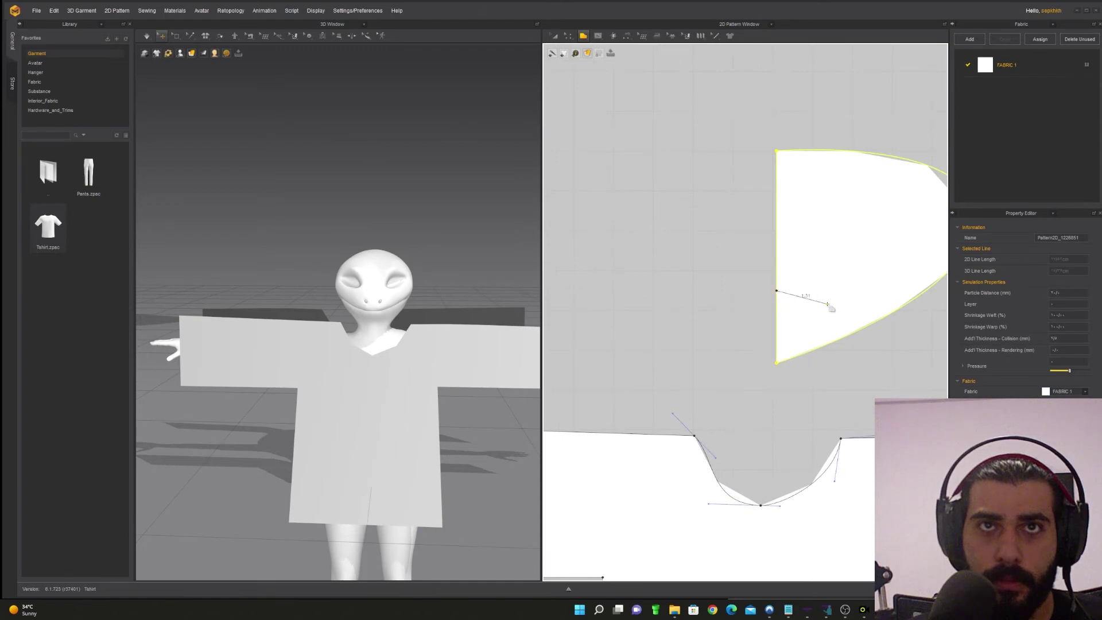
left_click(881, 320)
key("Escape")
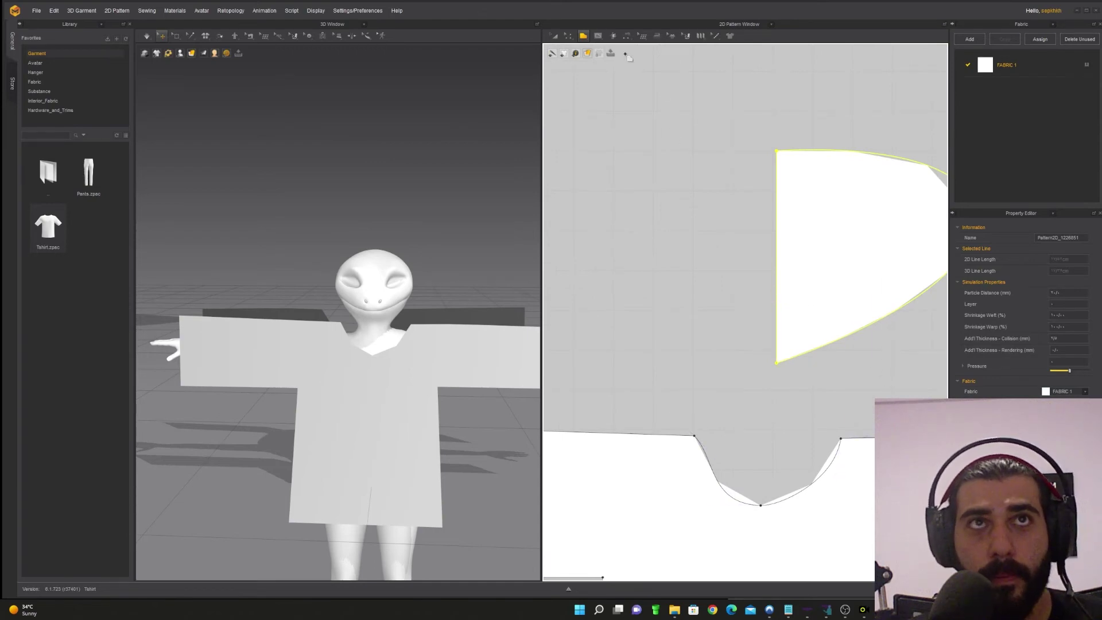
scroll(714, 221, "up", 1)
scroll(713, 221, "down", 2)
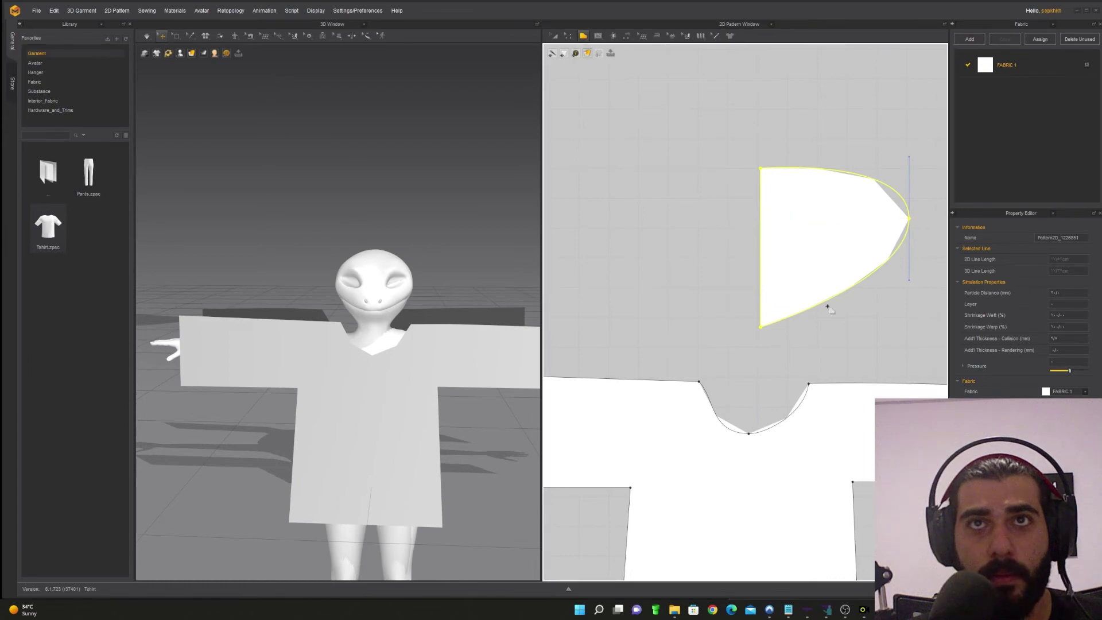
middle_click_drag(821, 346, 797, 348)
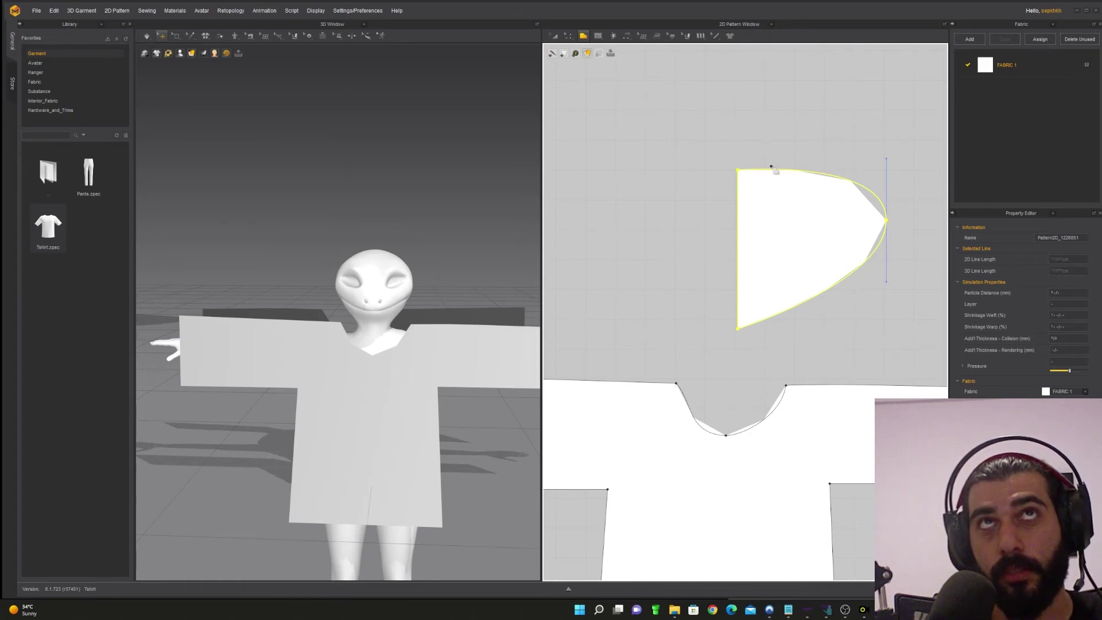
key("Delete")
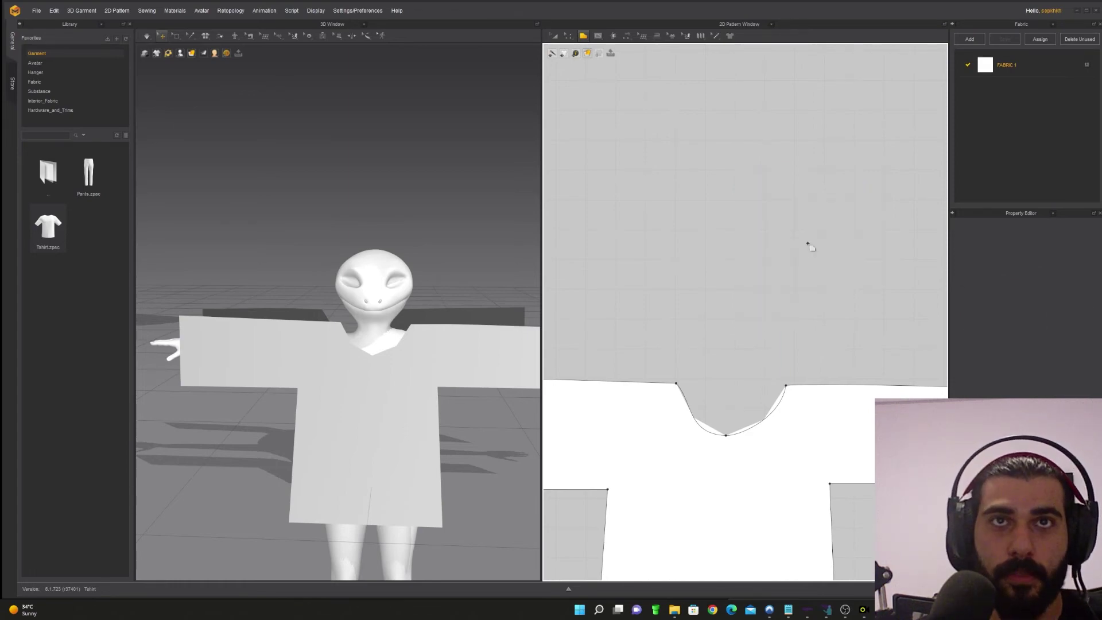
- Draw a closed polygon piece above the neckline with a straight vertical side, a rounded opposite side and a straight middle point on the vertical side
left_click(751, 322)
left_click(751, 246)
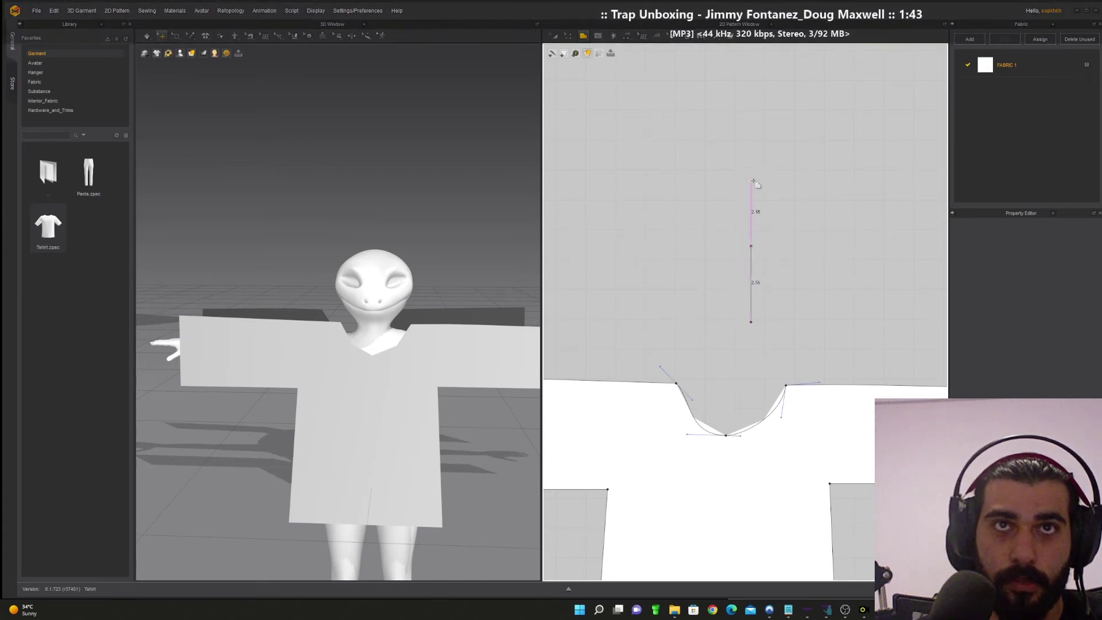
left_click(750, 151)
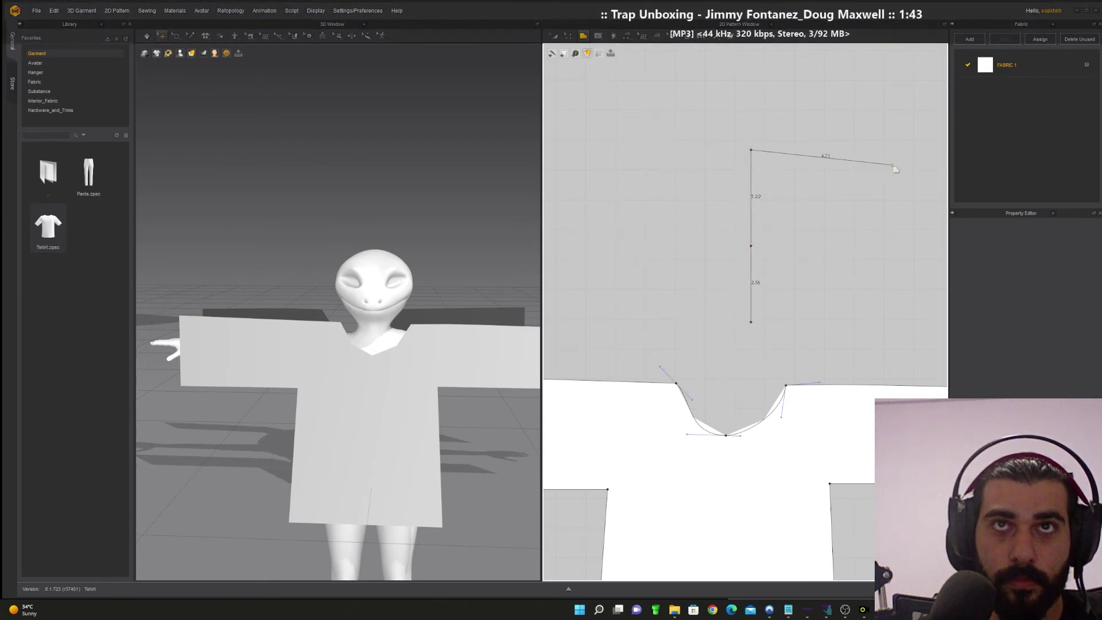
left_click_drag(892, 166, 920, 195)
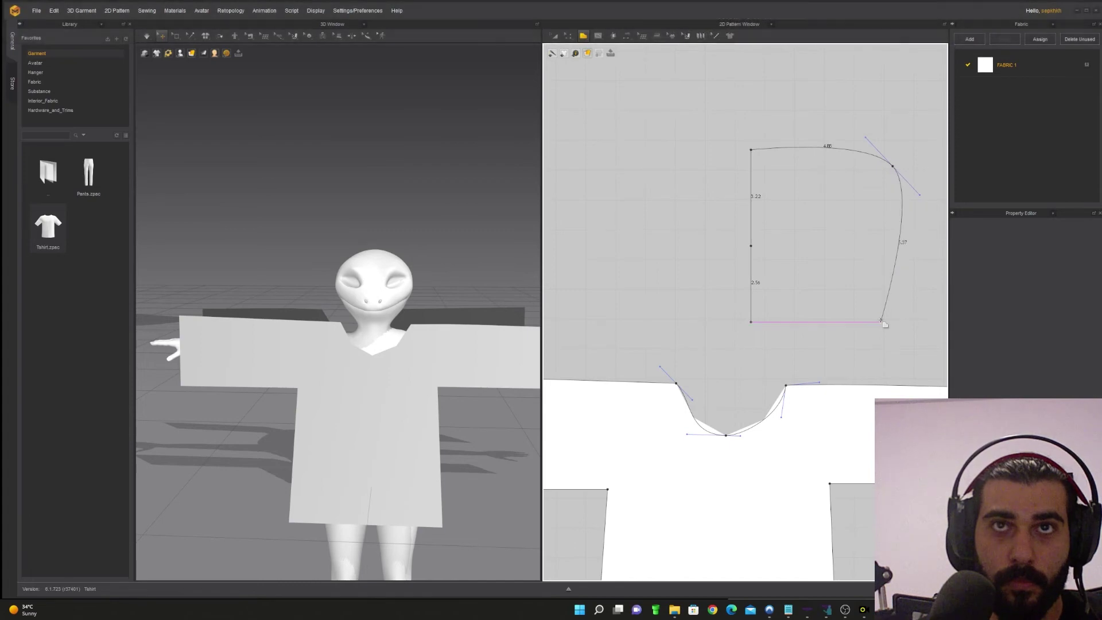
left_click_drag(884, 305, 844, 327)
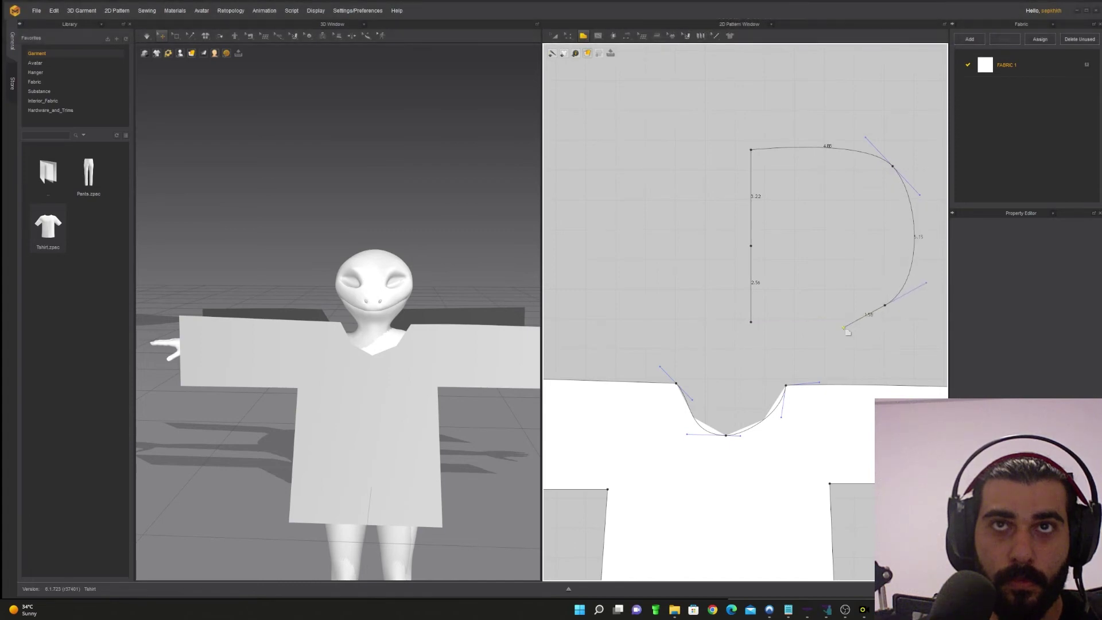
left_click(744, 324)
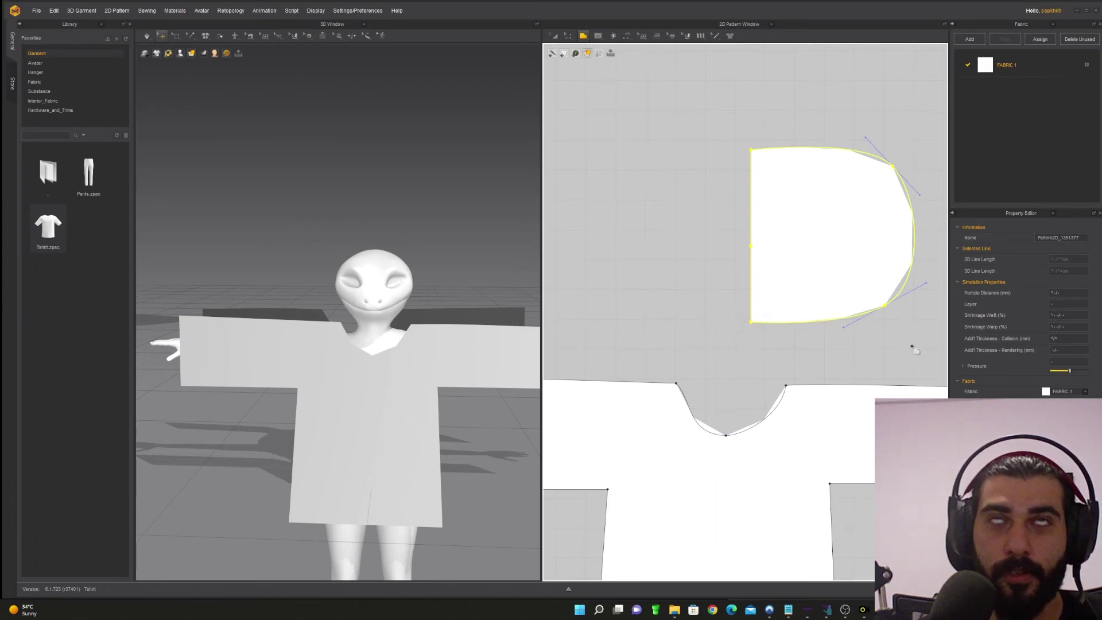
middle_click_drag(913, 347, 839, 359)
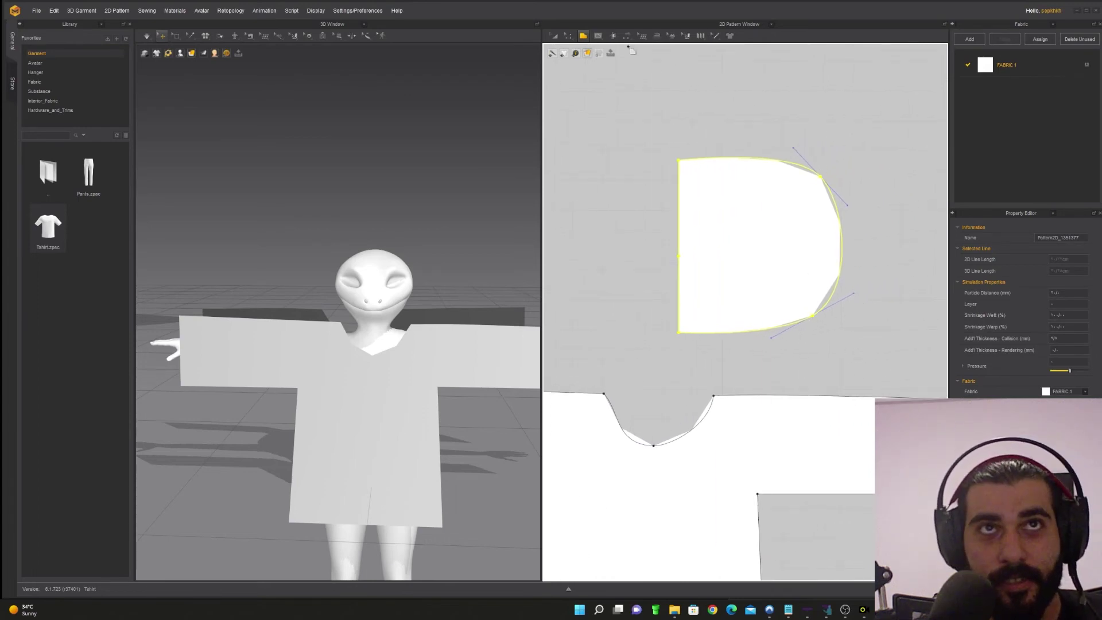
- With Edit Pattern, reshape the piece into a quarter-dome with a straight bottom edge, one square lower corner and the upper curve point pulled slightly inward
left_click(563, 35)
left_click(575, 45)
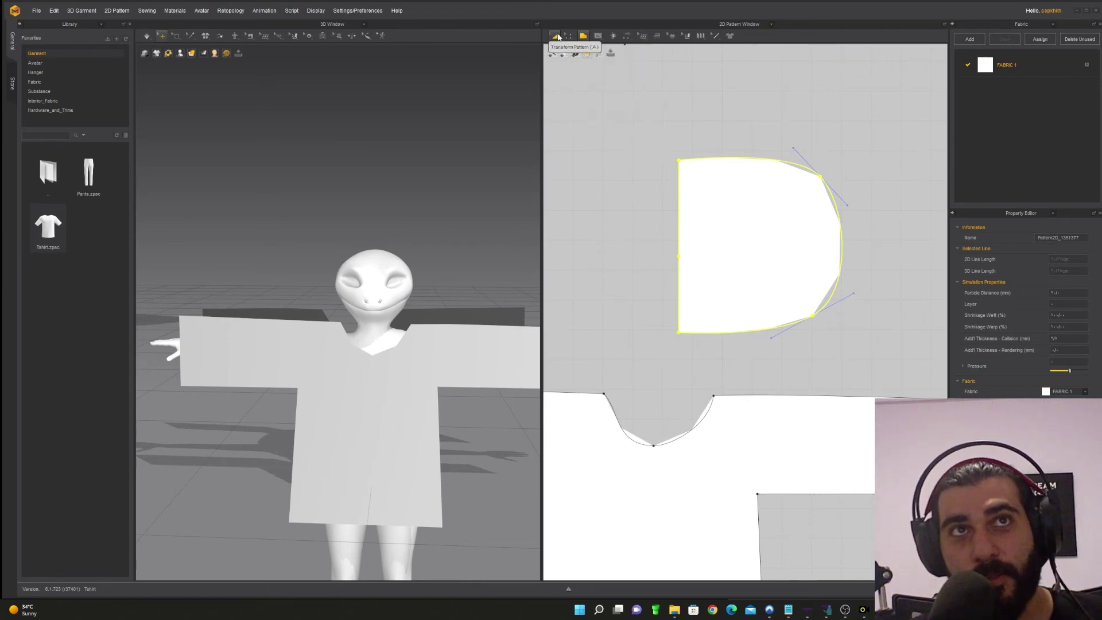
left_click(571, 37)
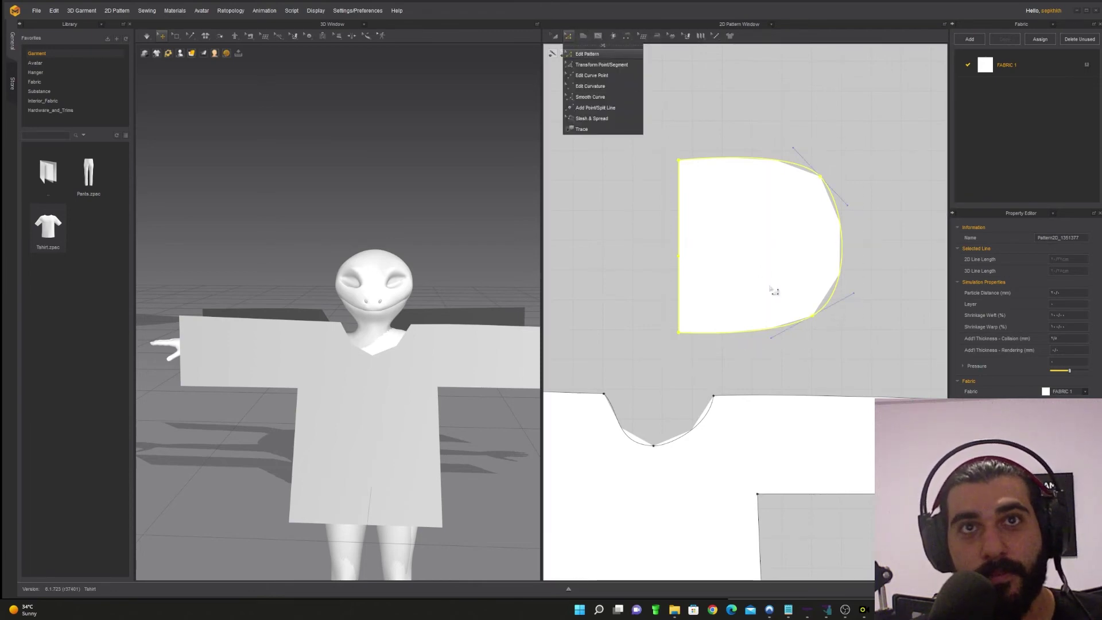
left_click(812, 315)
left_click_drag(854, 294, 849, 336)
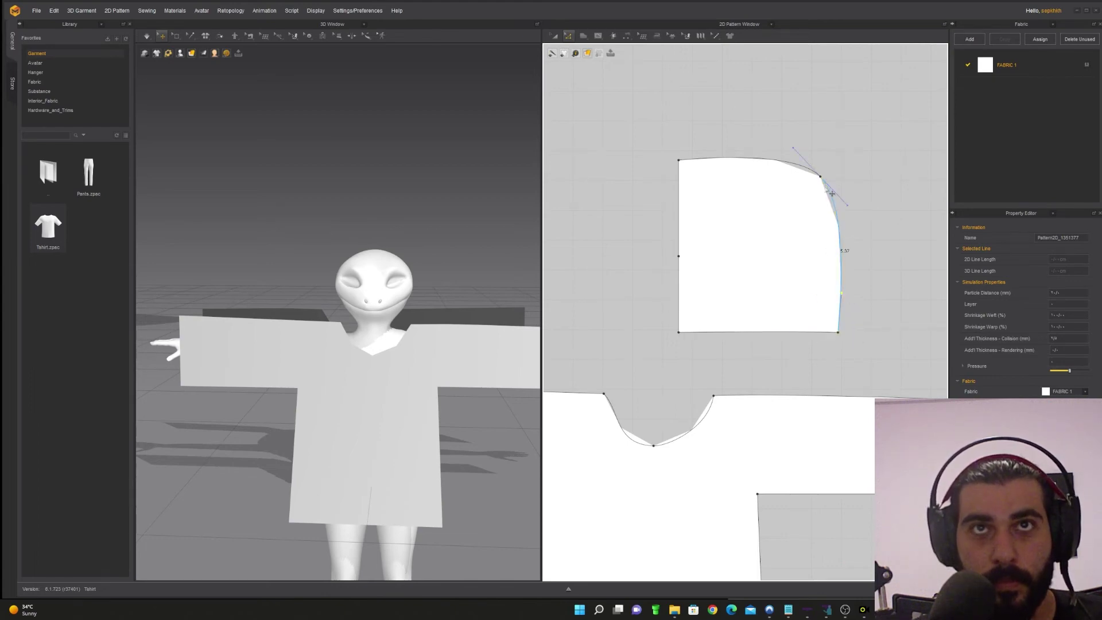
left_click_drag(820, 177, 807, 191)
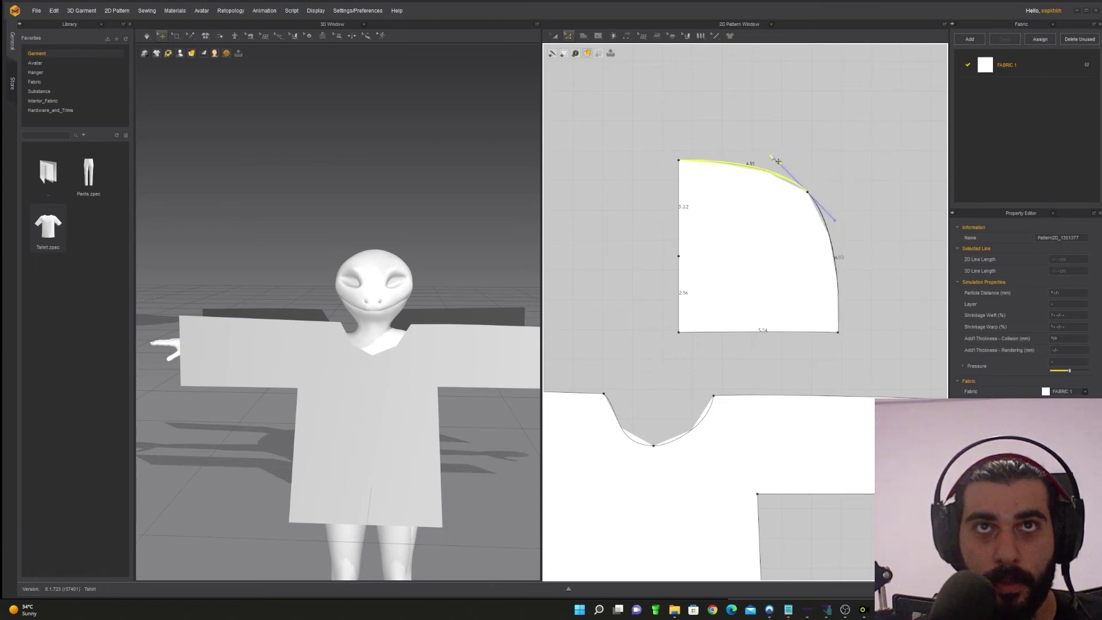
left_click(856, 222)
- Move the quarter-dome piece in 3D from beside the avatar to just behind its head, undoing any accidental shift of the shirt
scroll(853, 224, "down", 3)
scroll(800, 253, "up", 2)
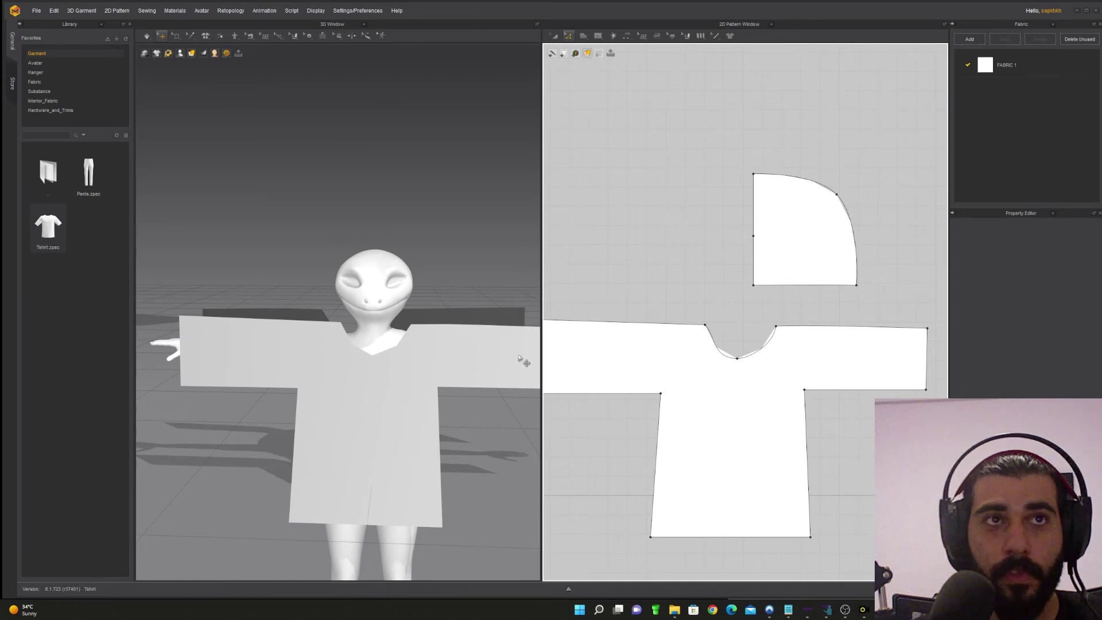
scroll(423, 367, "down", 6)
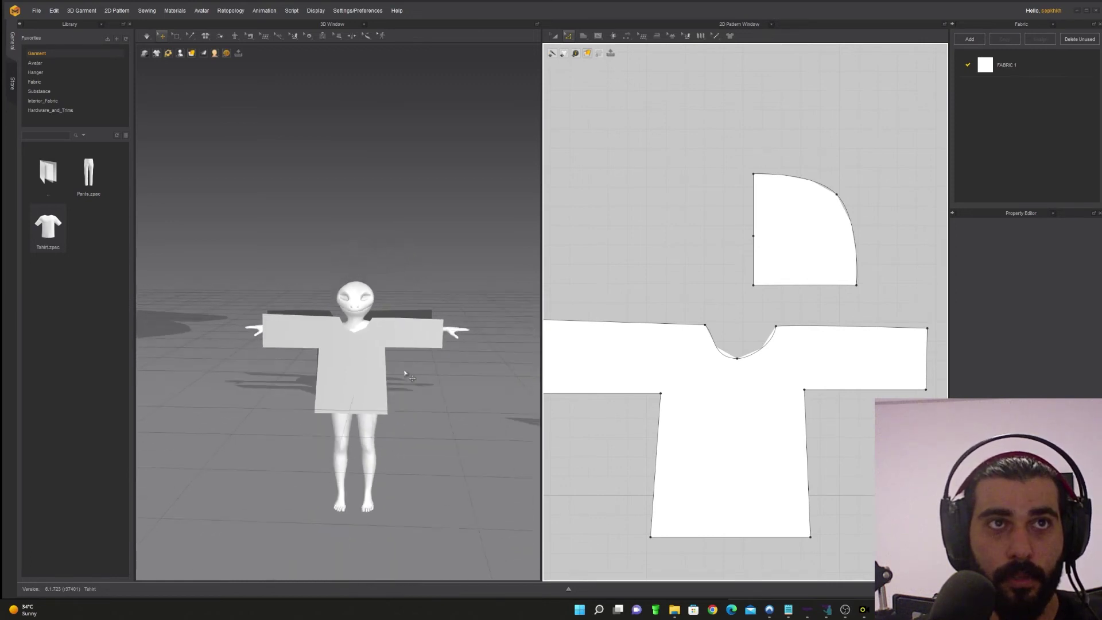
scroll(394, 380, "down", 2)
left_click(497, 297)
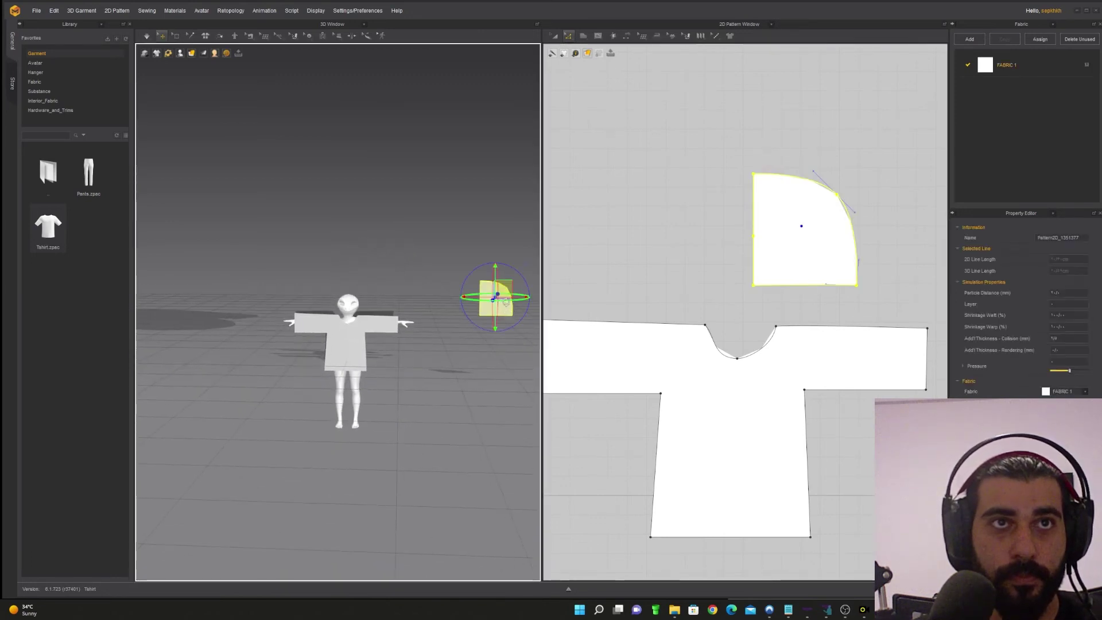
left_click_drag(363, 336, 354, 346)
key("ctrl+z")
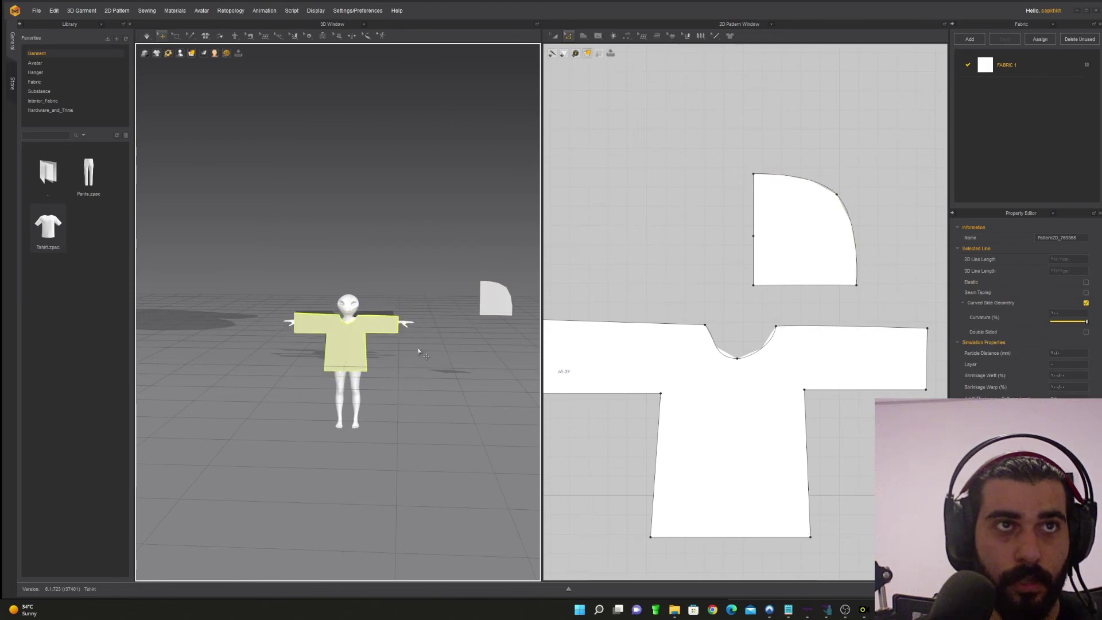
left_click(416, 361)
middle_click_drag(416, 360, 402, 376)
right_click_drag(402, 376, 391, 396)
left_click(465, 382)
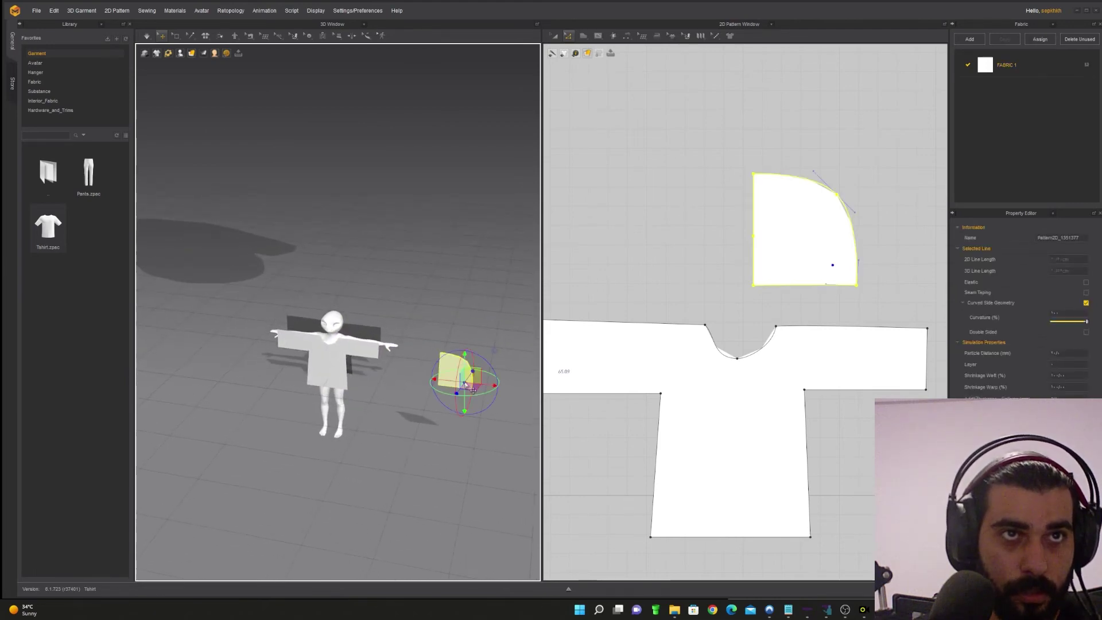
left_click_drag(459, 392, 375, 342)
scroll(372, 347, "up", 2)
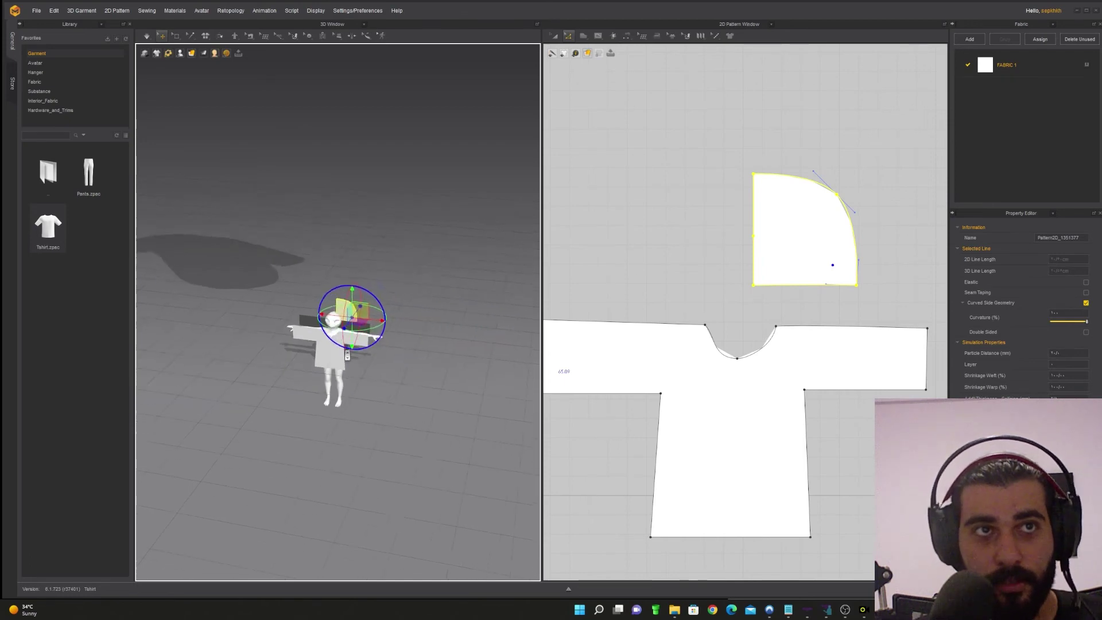
scroll(347, 351, "down", 6)
scroll(347, 351, "down", 2)
middle_click_drag(390, 423, 381, 413)
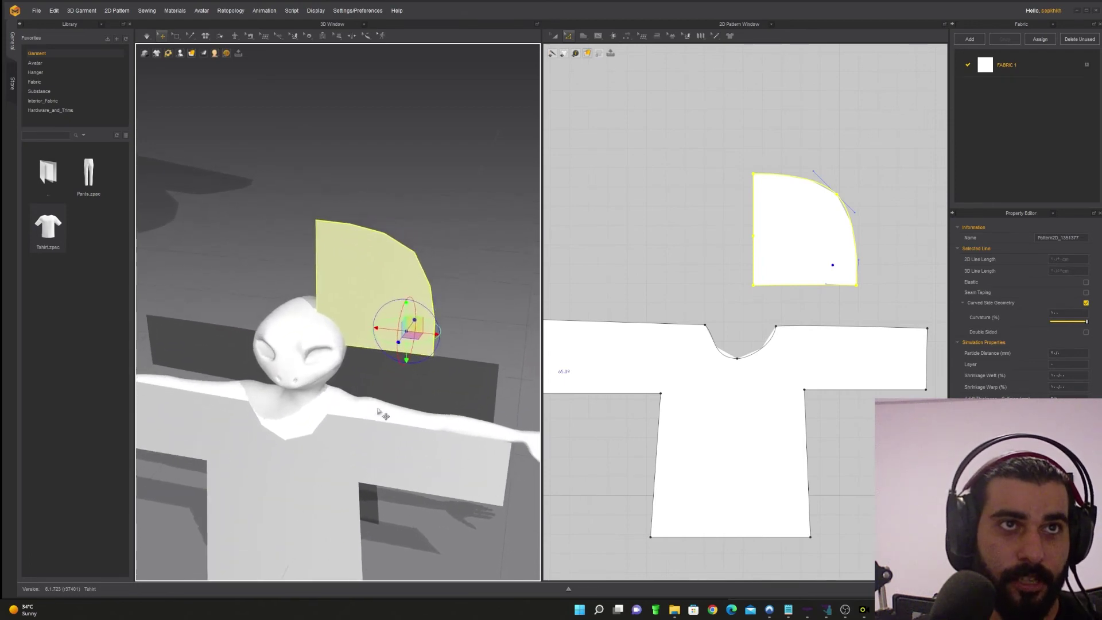
- Rotate the quarter-dome piece in 3D so it stands upside down and perpendicular to the avatar's back, and lower it behind the shirt's back piece
left_click(357, 406)
left_click(387, 317)
right_click_drag(387, 317, 362, 325)
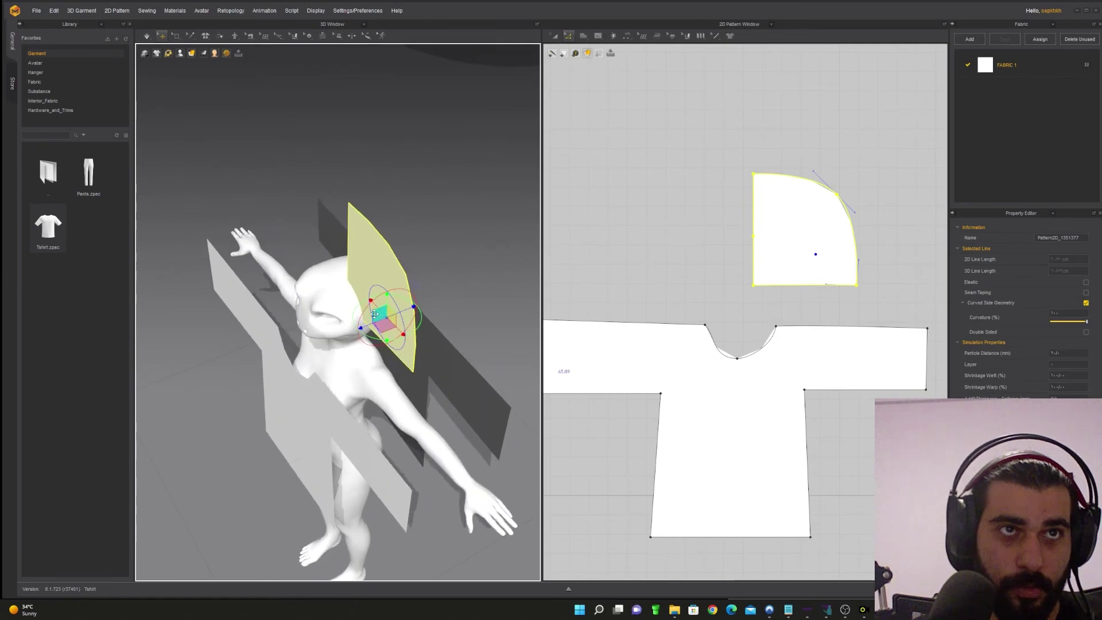
left_click_drag(371, 328, 489, 334)
middle_click_drag(431, 388, 374, 378)
right_click_drag(374, 376, 155, 327)
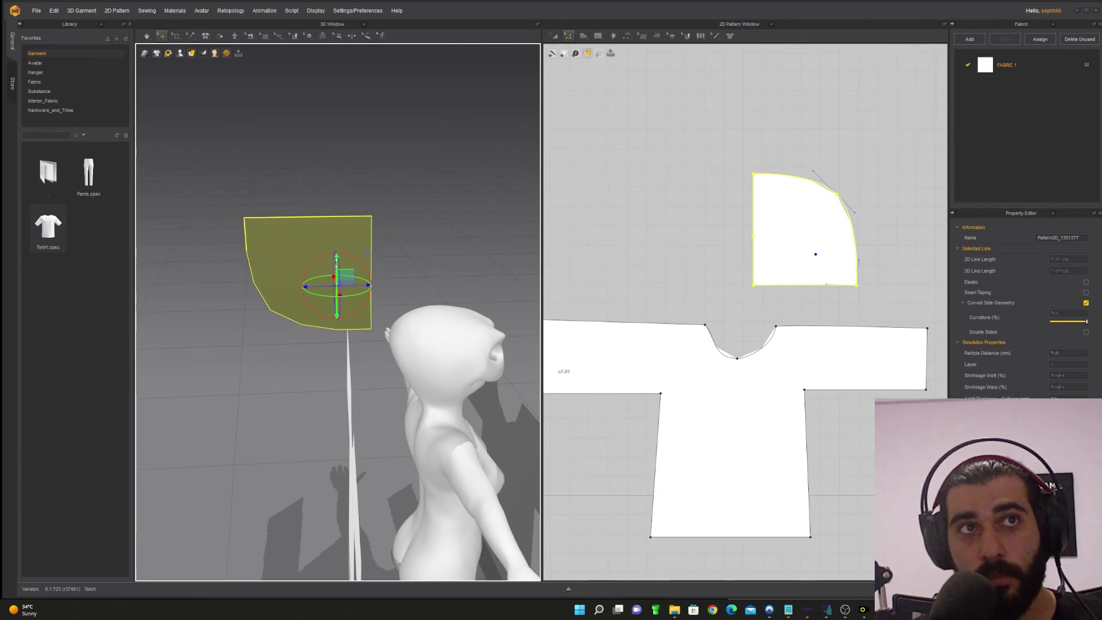
left_click_drag(331, 266, 327, 372)
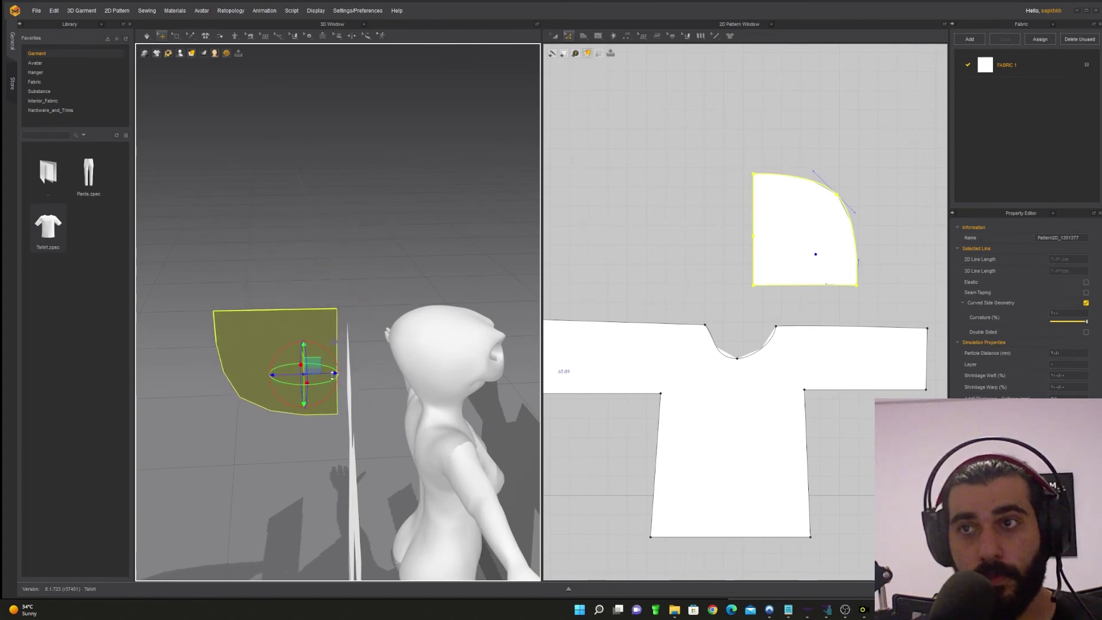
mouse_move(358, 427)
middle_mouse_down()
mouse_move(416, 378)
mouse_move(402, 394)
middle_mouse_up()
right_click_drag(402, 394, 383, 385)
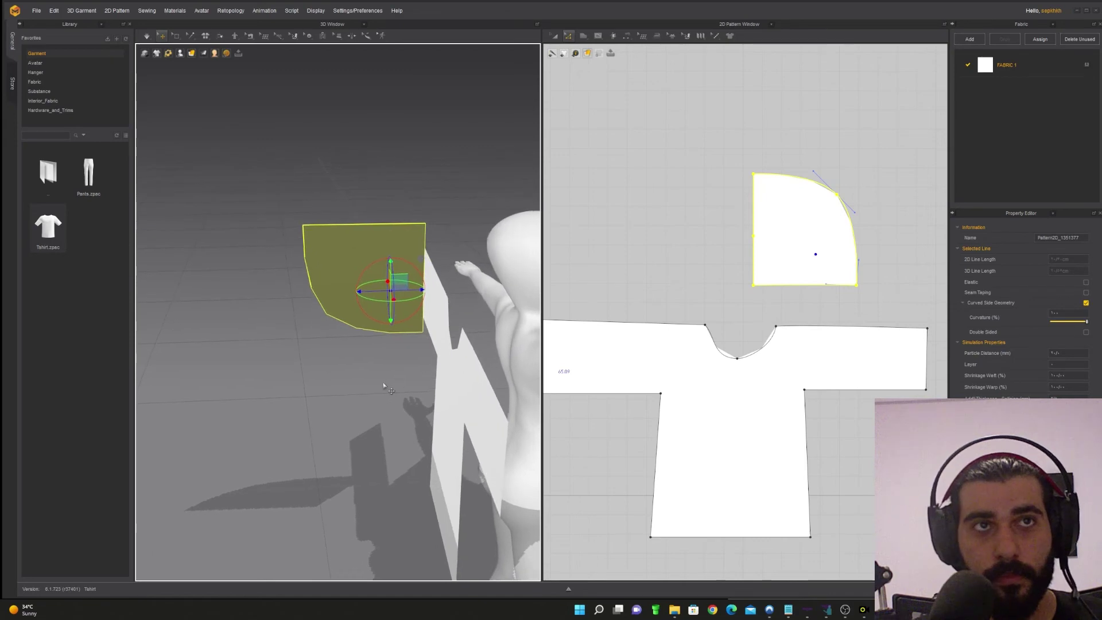
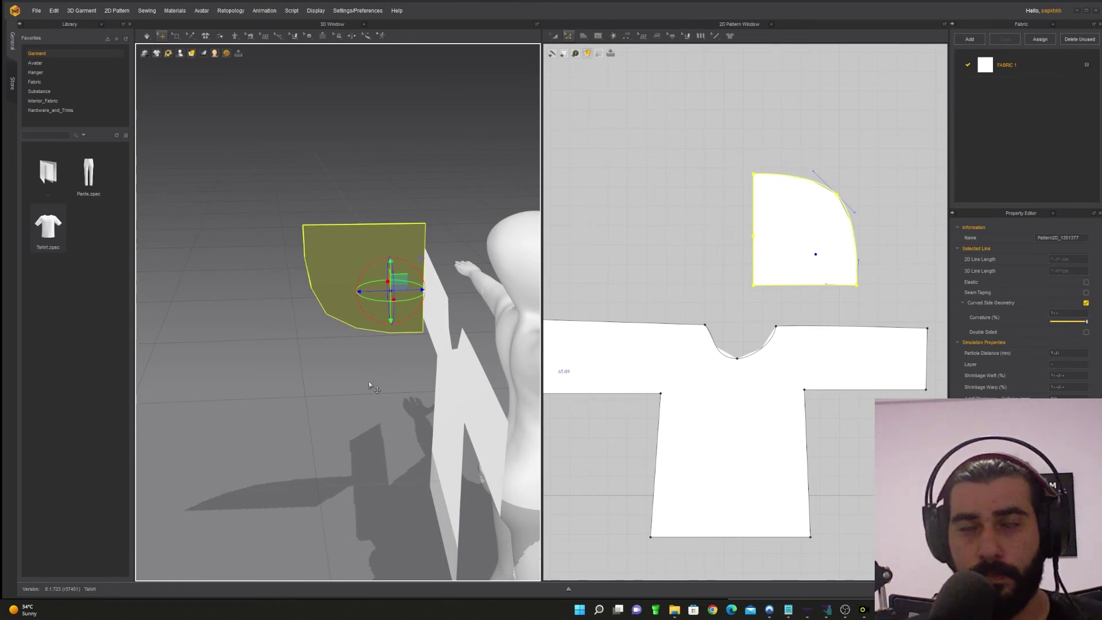
- Lower the quarter-dome piece slightly and shift it sideways toward the middle of the avatar's back
middle_click_drag(379, 386, 355, 407)
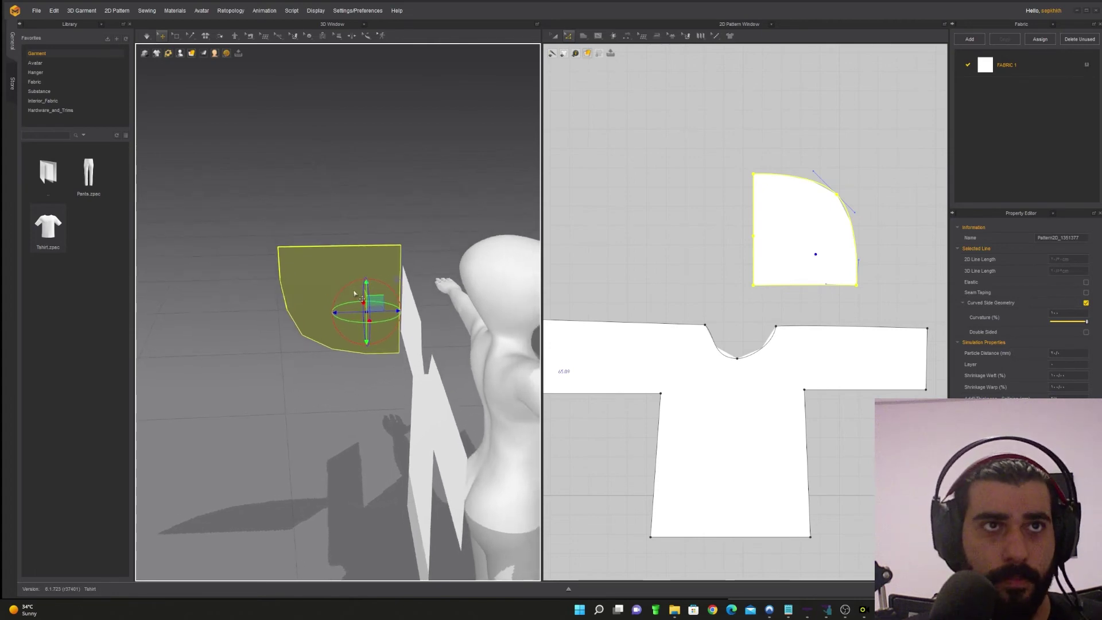
left_click_drag(366, 341, 368, 374)
middle_click_drag(369, 445, 375, 413)
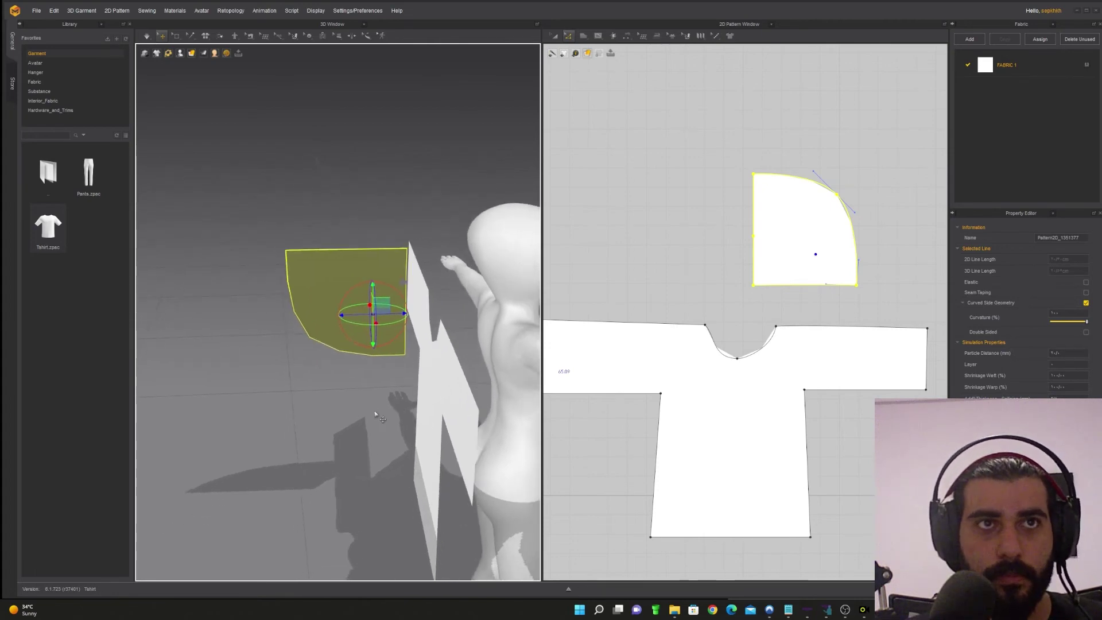
right_click_drag(375, 413, 390, 317)
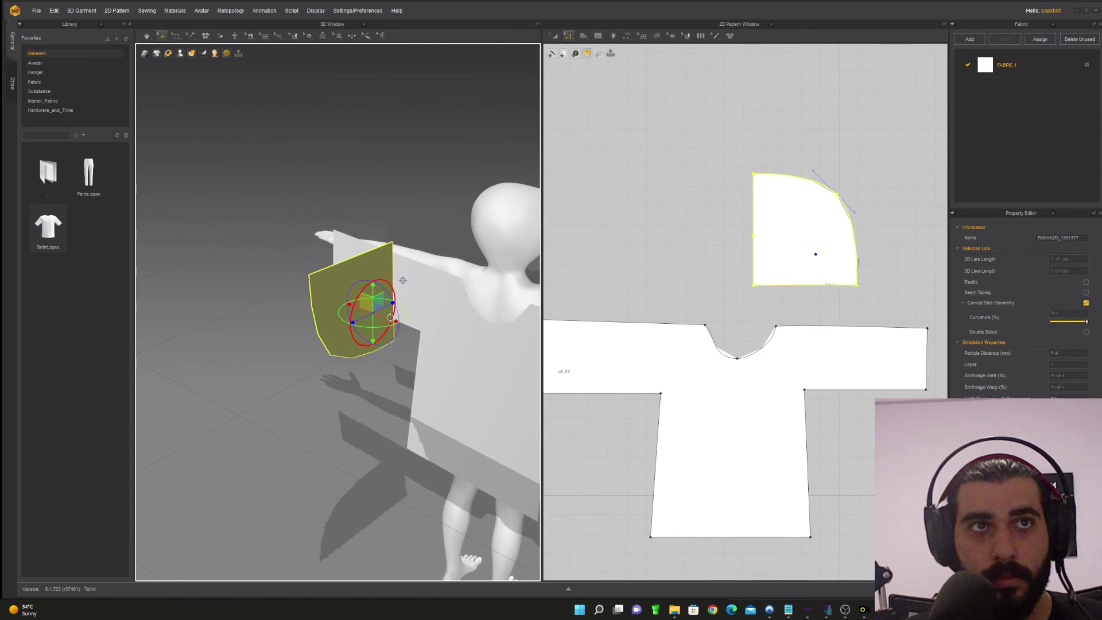
left_click_drag(394, 322, 447, 338)
middle_click_drag(485, 372, 384, 391)
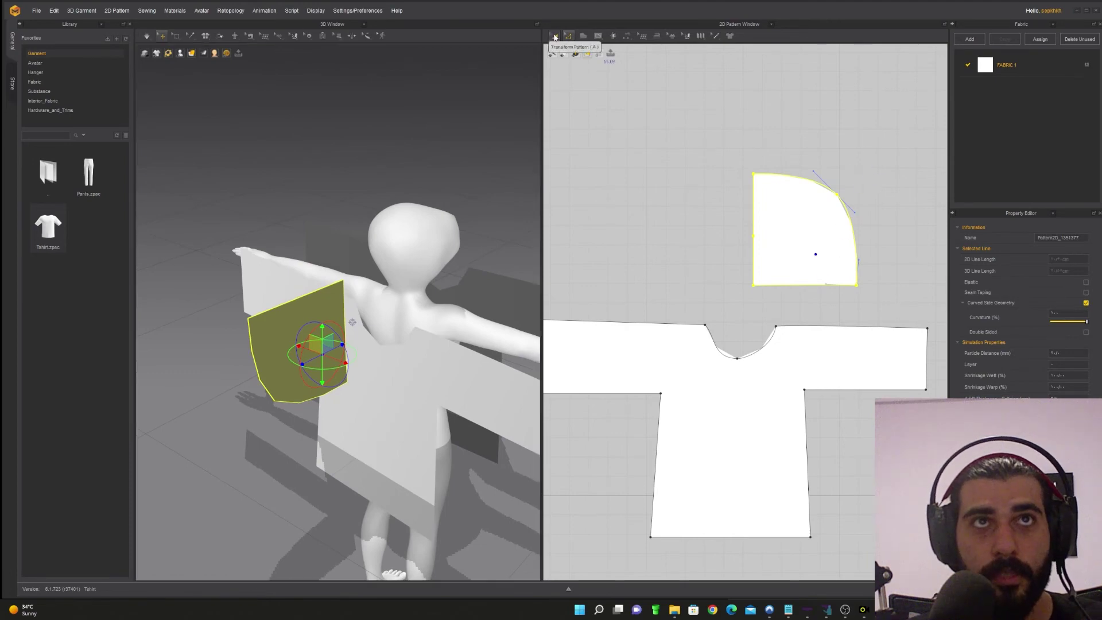
- With Transform Pattern, scale the quarter-dome piece down proportionally and paste a copy beside its straight vertical side
key("a")
left_click_drag(866, 163, 848, 185)
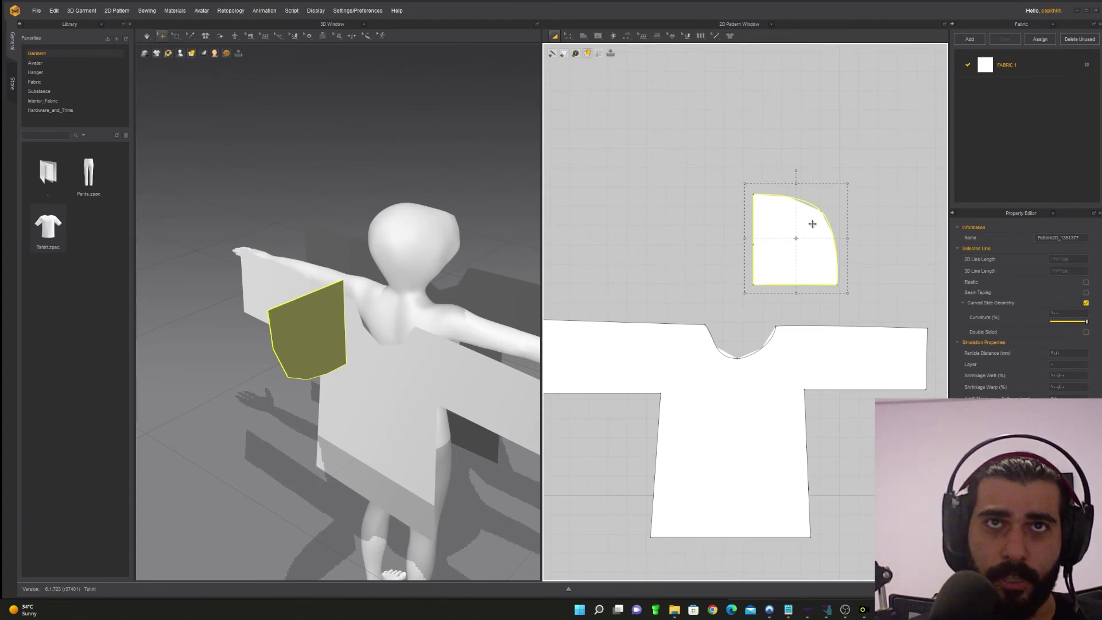
key("ctrl+v")
left_click(682, 237)
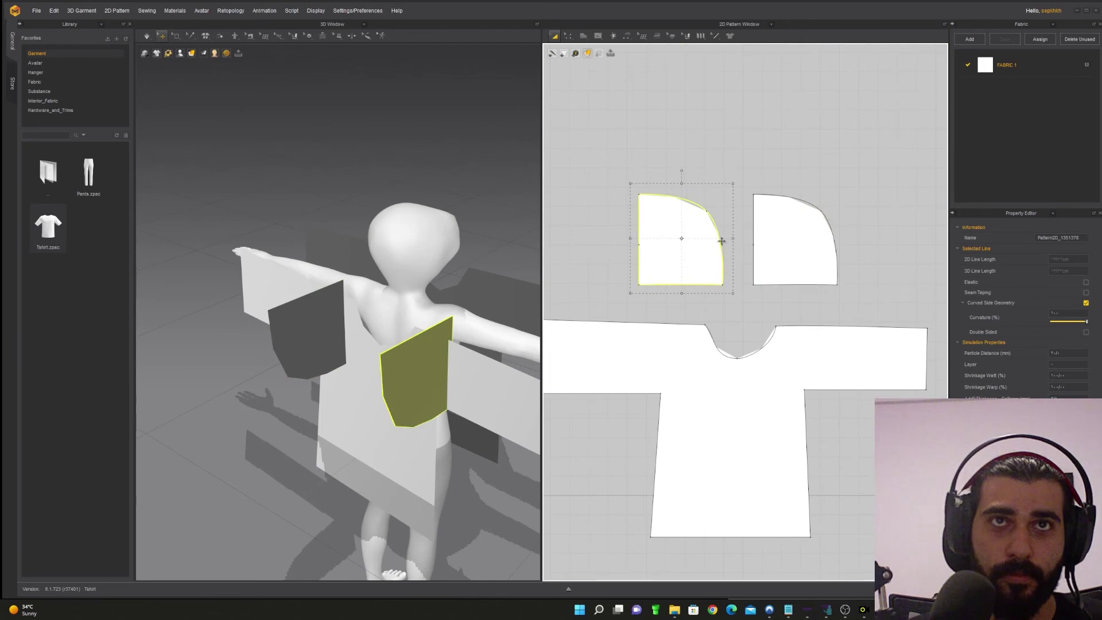
- Flip the pasted quarter-dome copy horizontally so its straight side faces the original piece
right_click(701, 244)
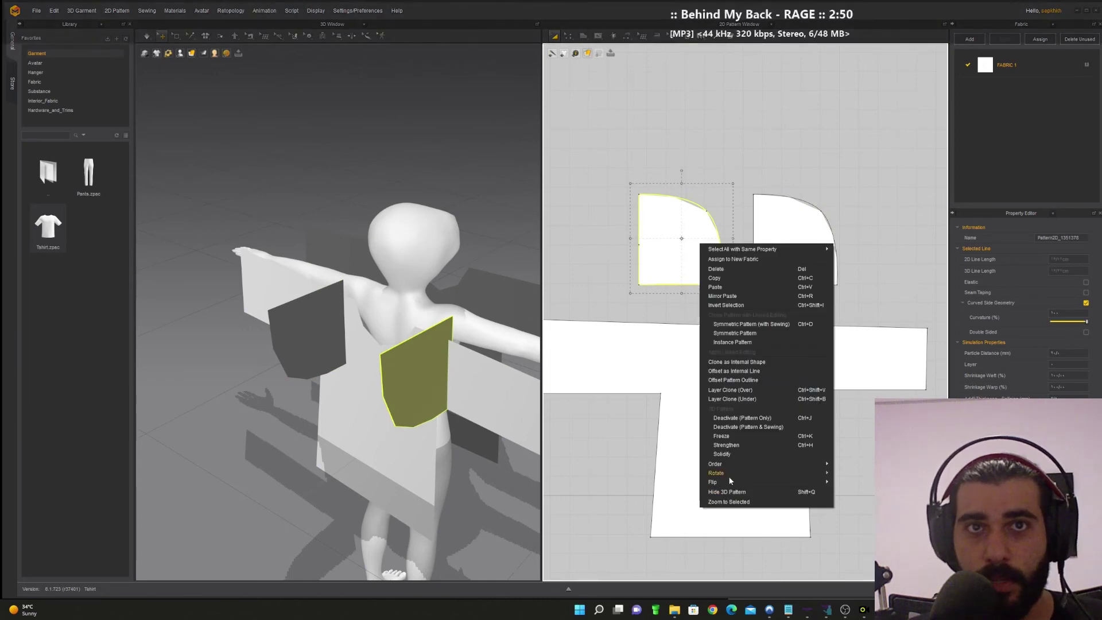
mouse_move(725, 481)
left_click(854, 482)
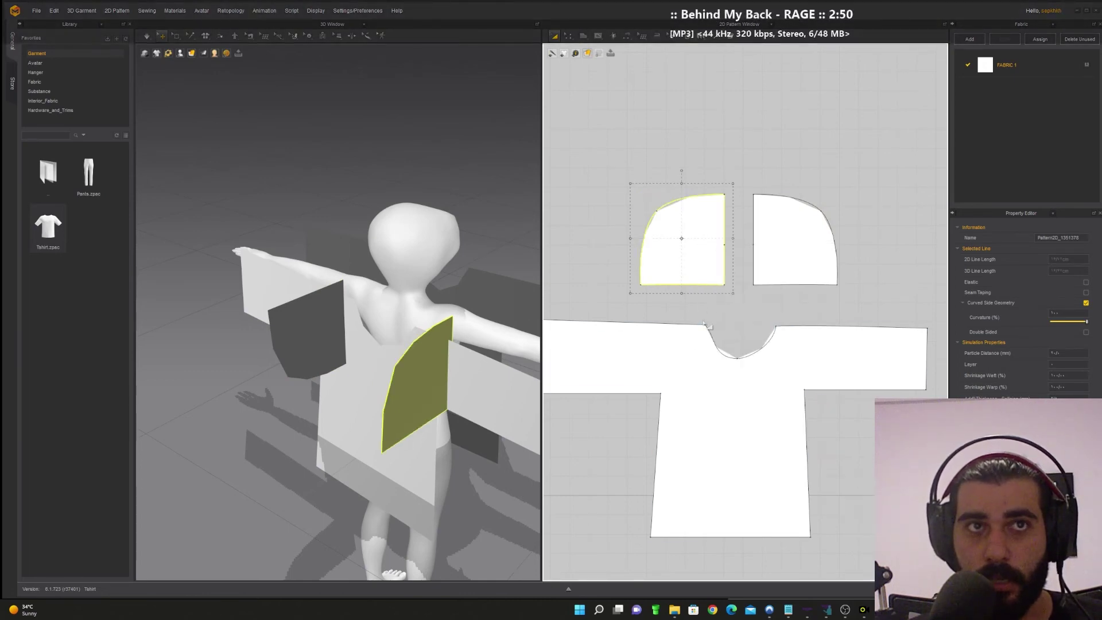
- Turn the mirrored quarter-dome copy upside down in 3D and raise it behind the shirt's back, level with the original piece
scroll(396, 416, "down", 3)
scroll(391, 415, "up", 4)
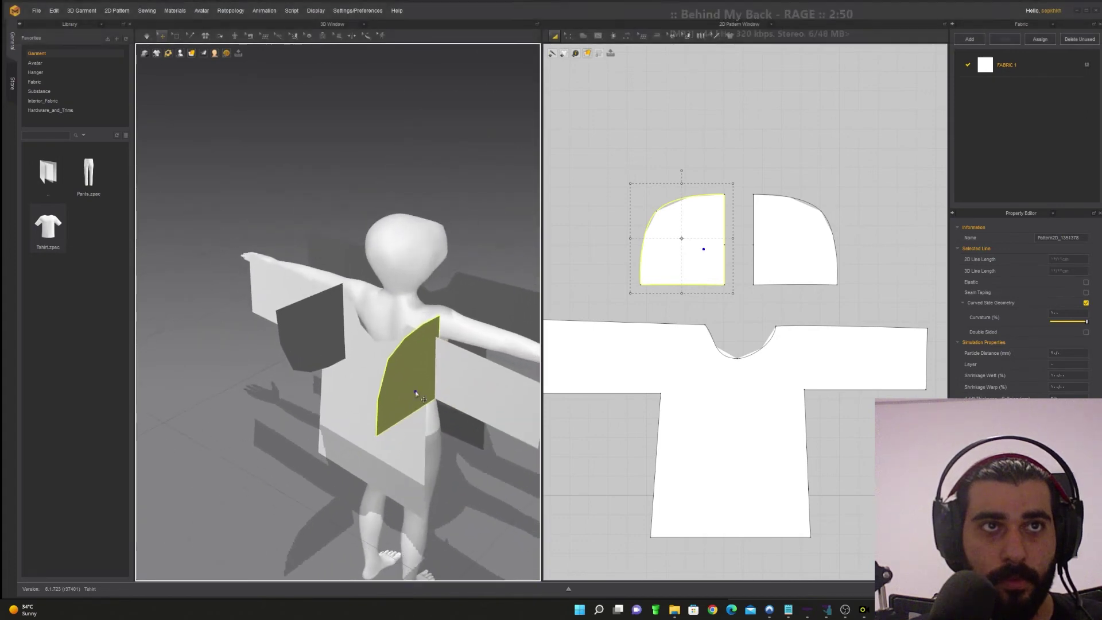
left_click(414, 392)
left_click_drag(427, 366, 382, 433)
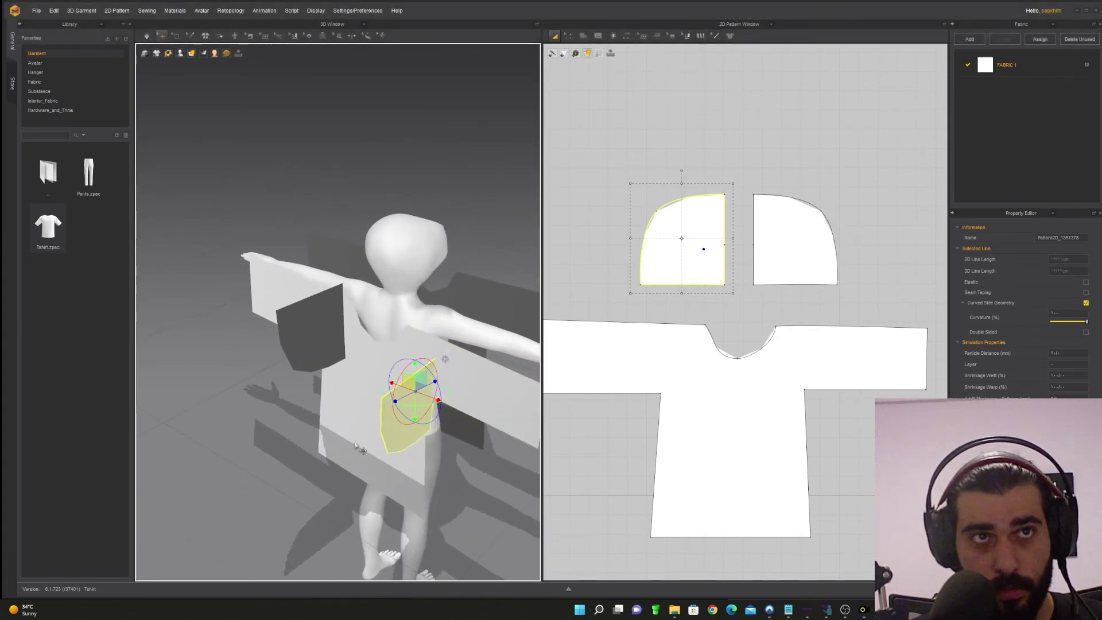
right_click_drag(382, 433, 414, 394)
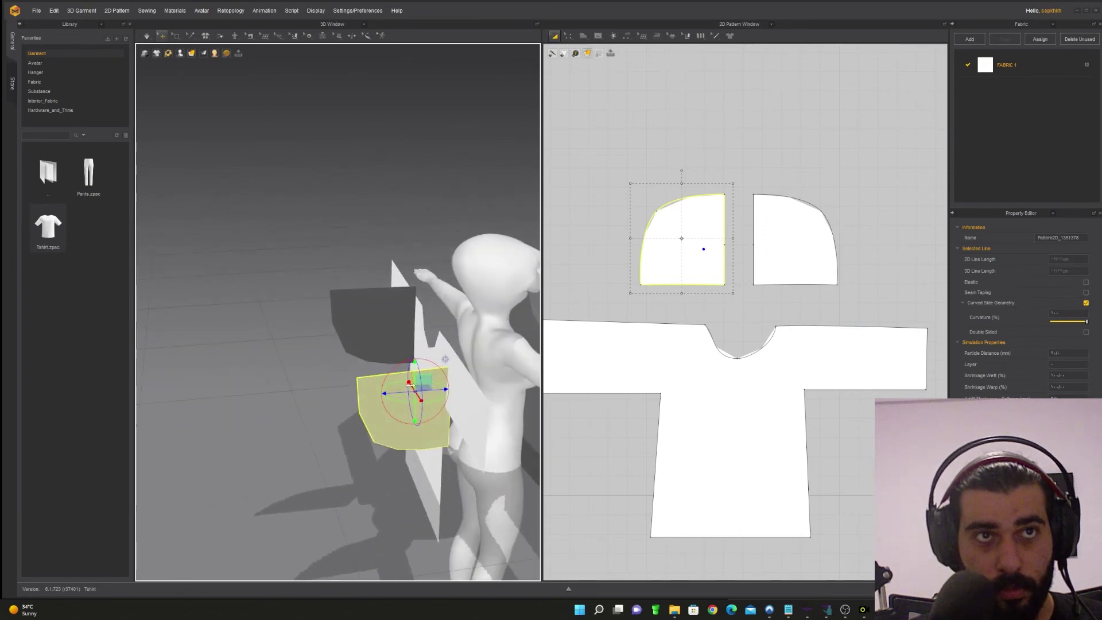
left_click_drag(414, 377, 415, 333)
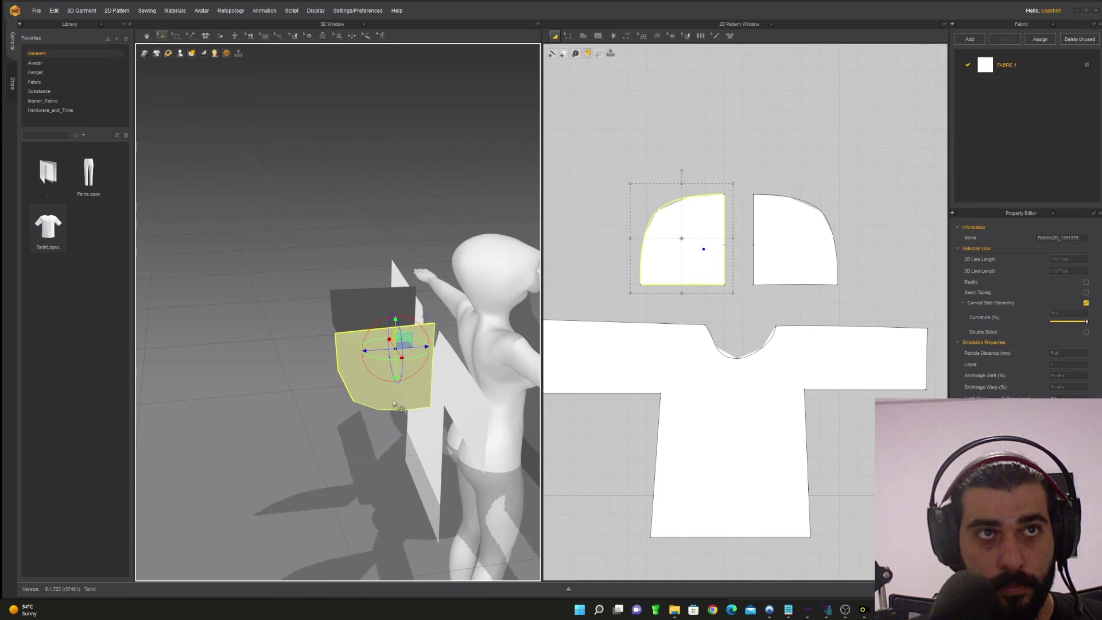
right_click_drag(421, 343, 406, 394)
- Nudge the original quarter-dome piece in 3D behind the shirt's back to line it up with the mirrored copy
left_click(352, 336)
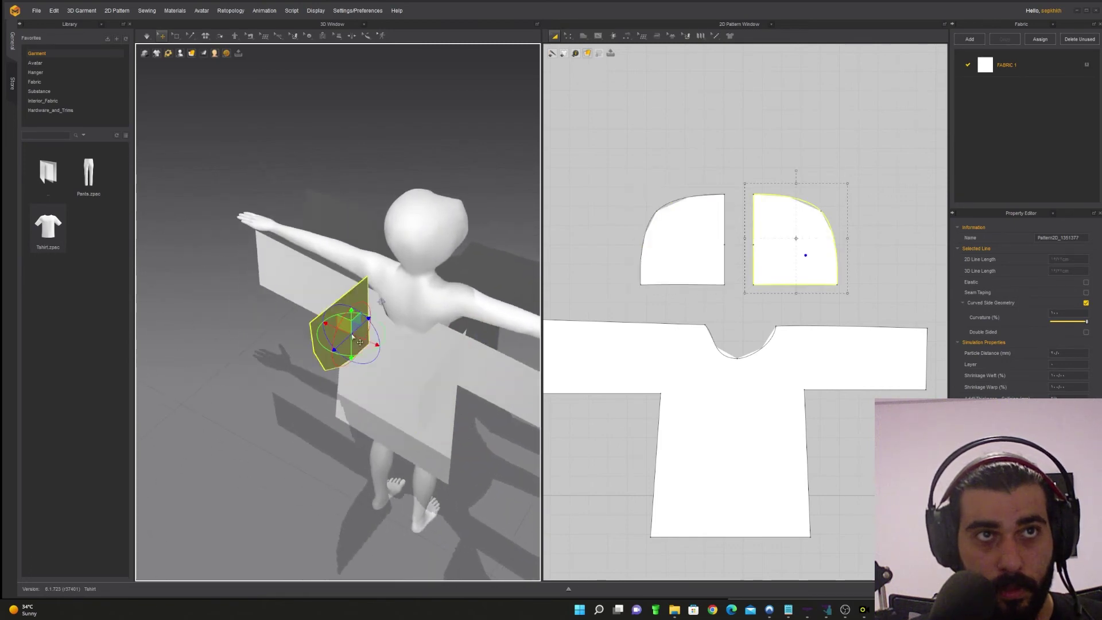
left_click_drag(363, 320, 353, 331)
left_click_drag(408, 400, 408, 398)
right_click_drag(408, 397, 214, 390)
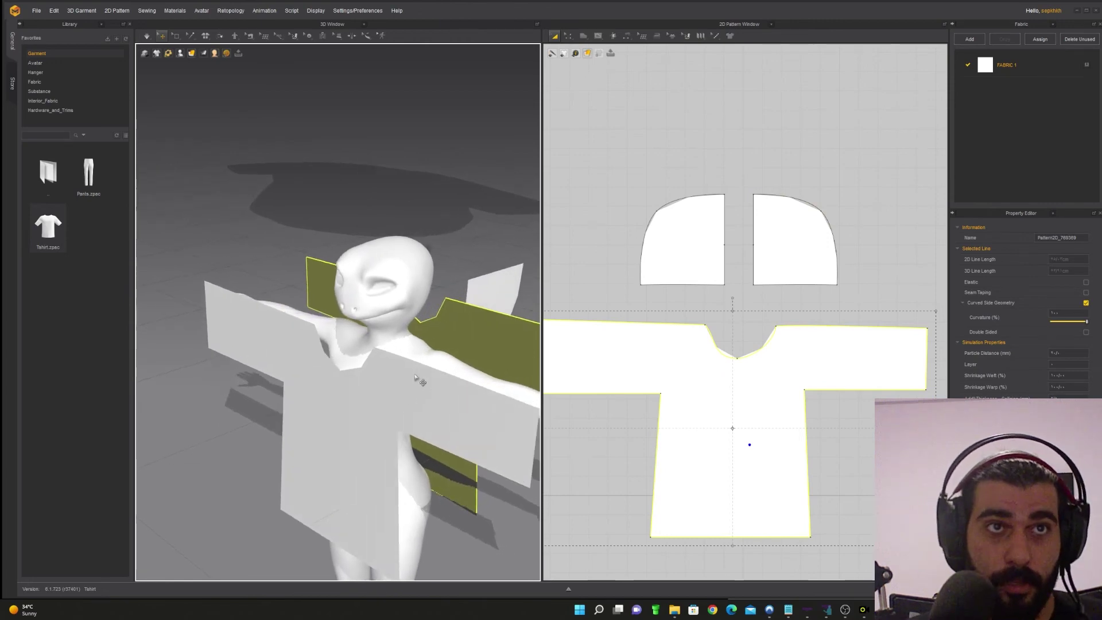
- Try selecting the matching shoulder edges of the front and back shirt pieces with Edit Pattern
left_click(807, 305)
scroll(806, 305, "up", 3)
scroll(806, 305, "down", 4)
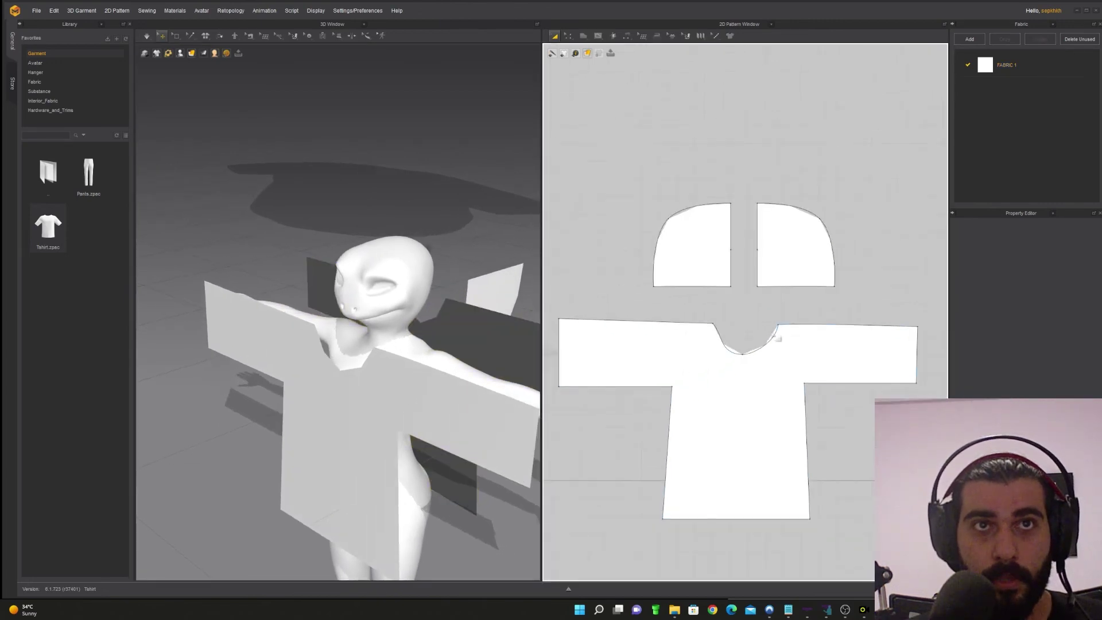
scroll(350, 344, "down", 5)
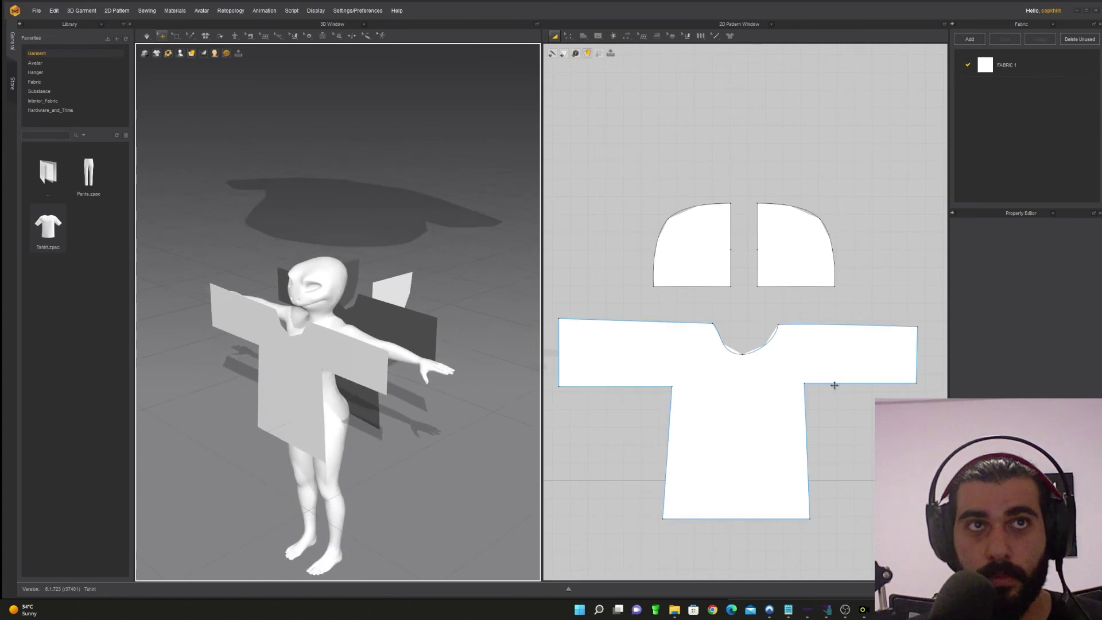
scroll(696, 413, "up", 3)
middle_click_drag(769, 406, 859, 411)
scroll(685, 411, "down", 7)
scroll(855, 407, "up", 3)
scroll(717, 408, "down", 4)
scroll(740, 419, "up", 1)
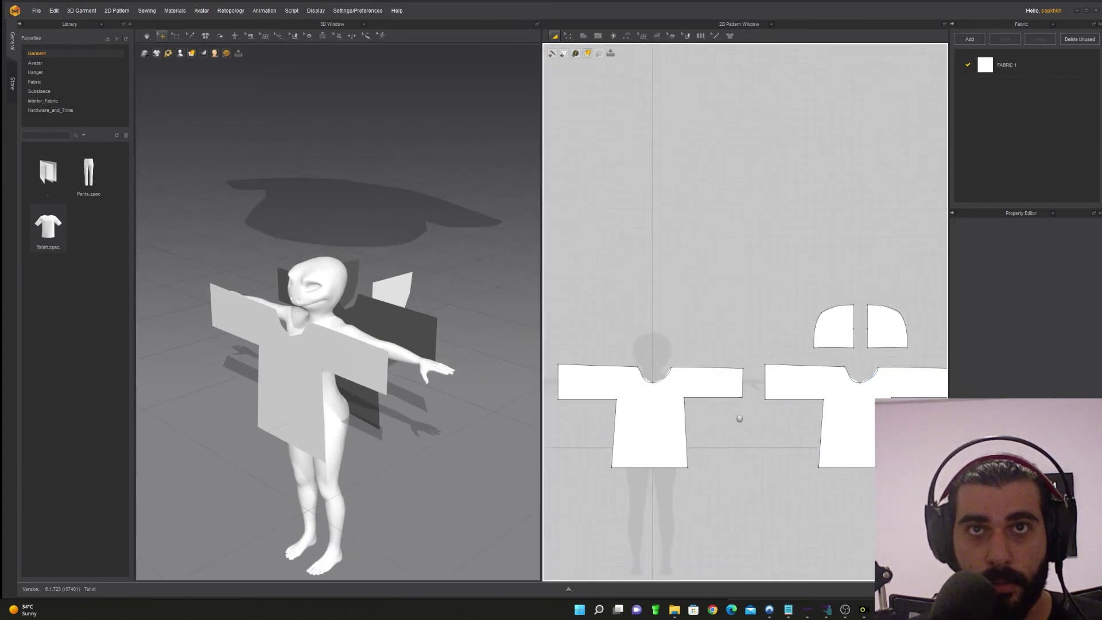
left_click(568, 36)
left_click(579, 54)
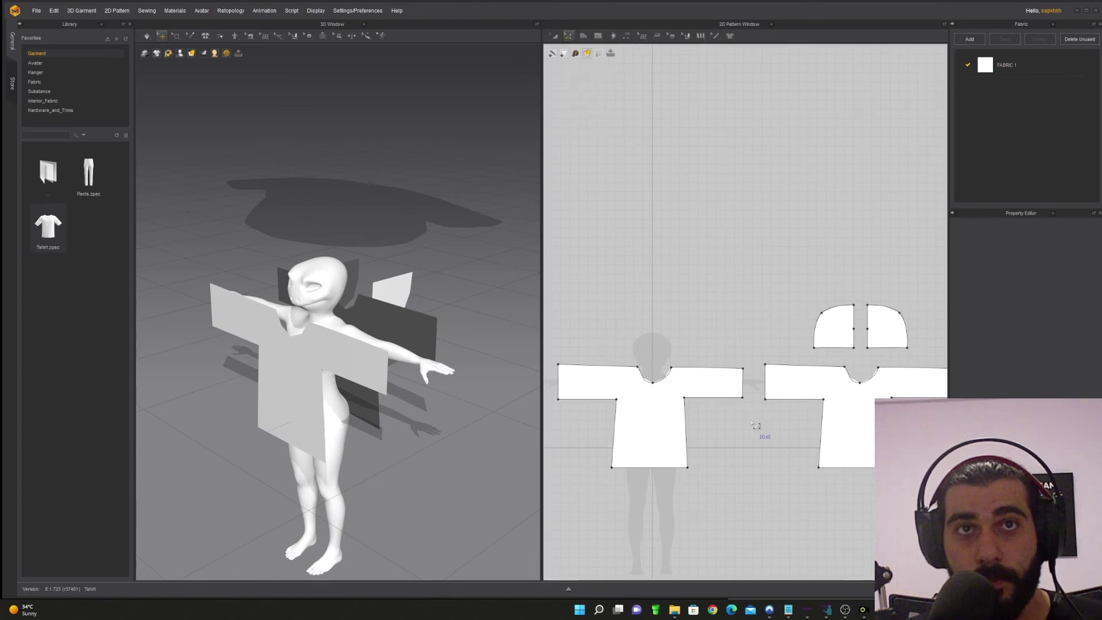
left_click(708, 369)
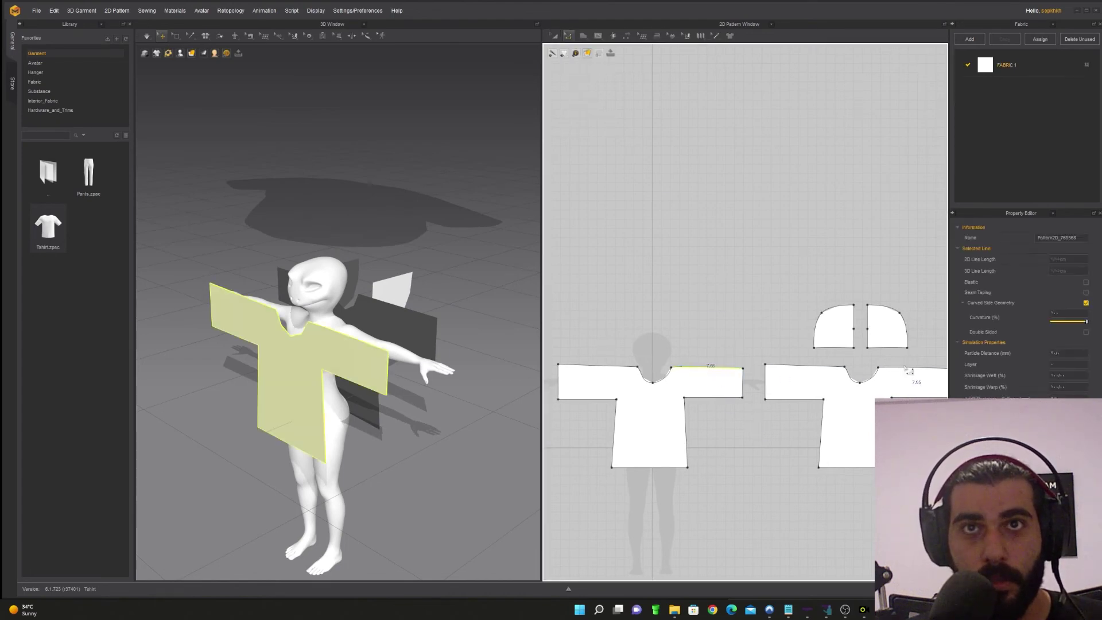
left_click(911, 372, "shift")
left_click(752, 253)
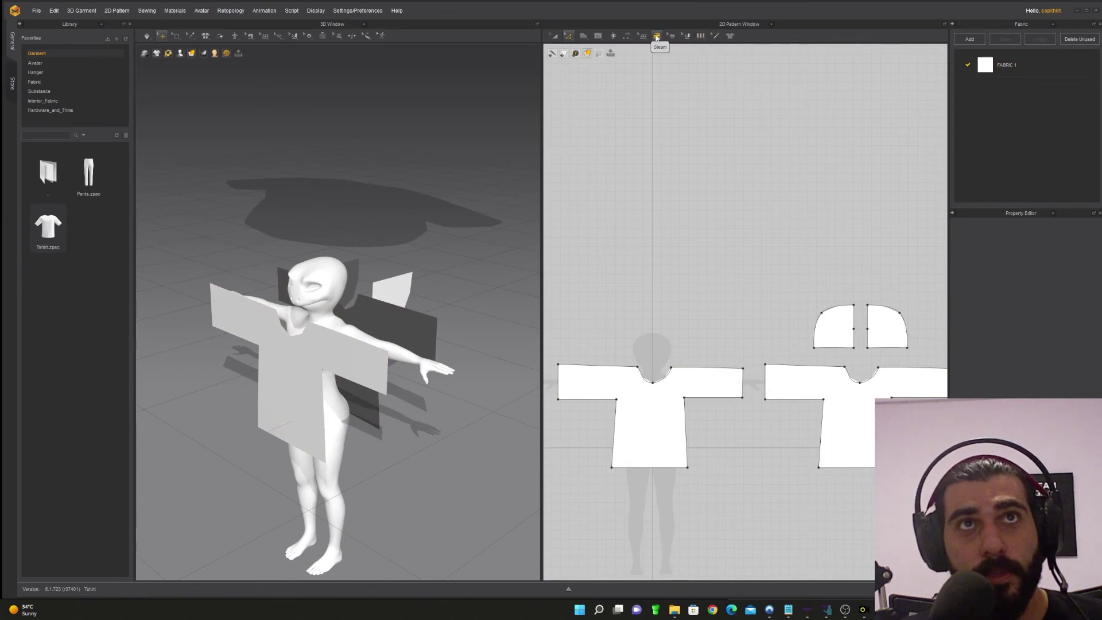
- Find and activate the Segment Sewing tool for the 2D patterns
left_click(628, 36)
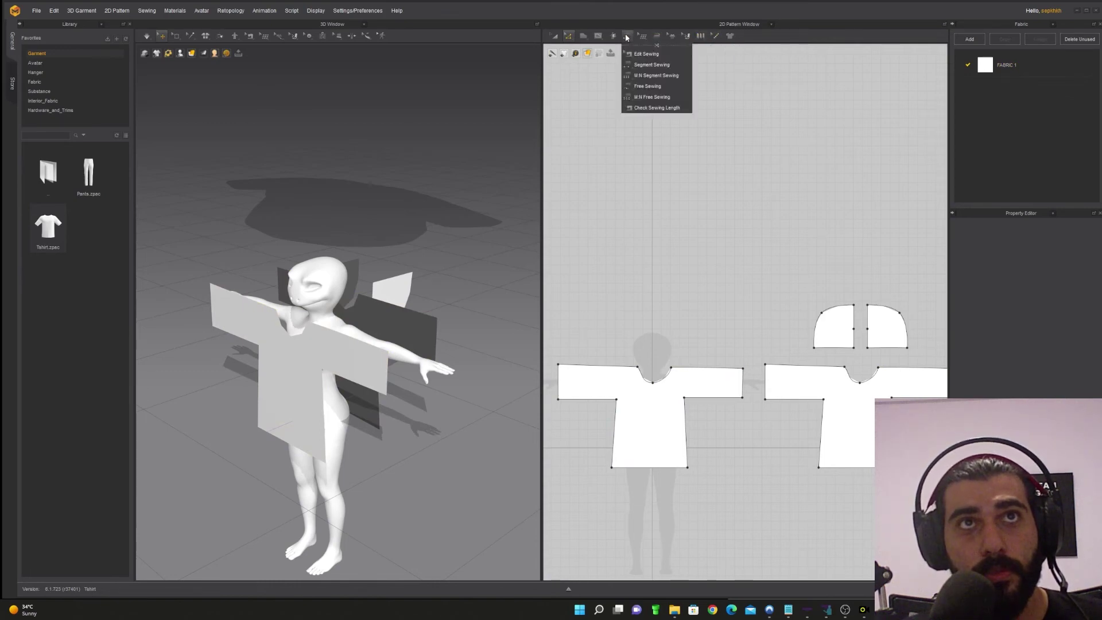
left_click(614, 37)
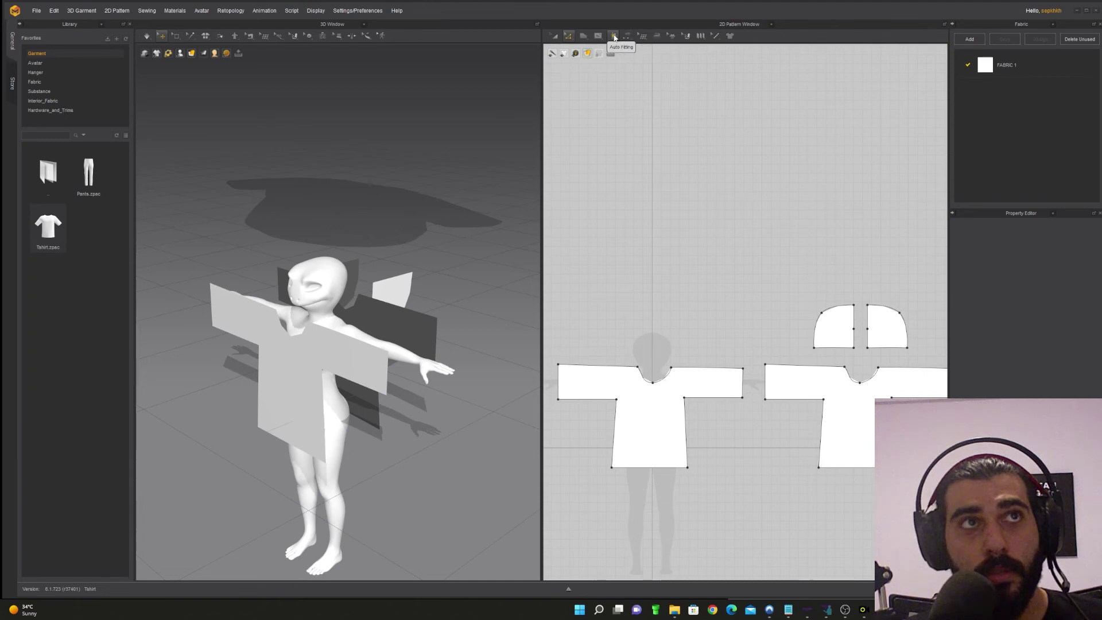
left_click(687, 38)
left_click(699, 40)
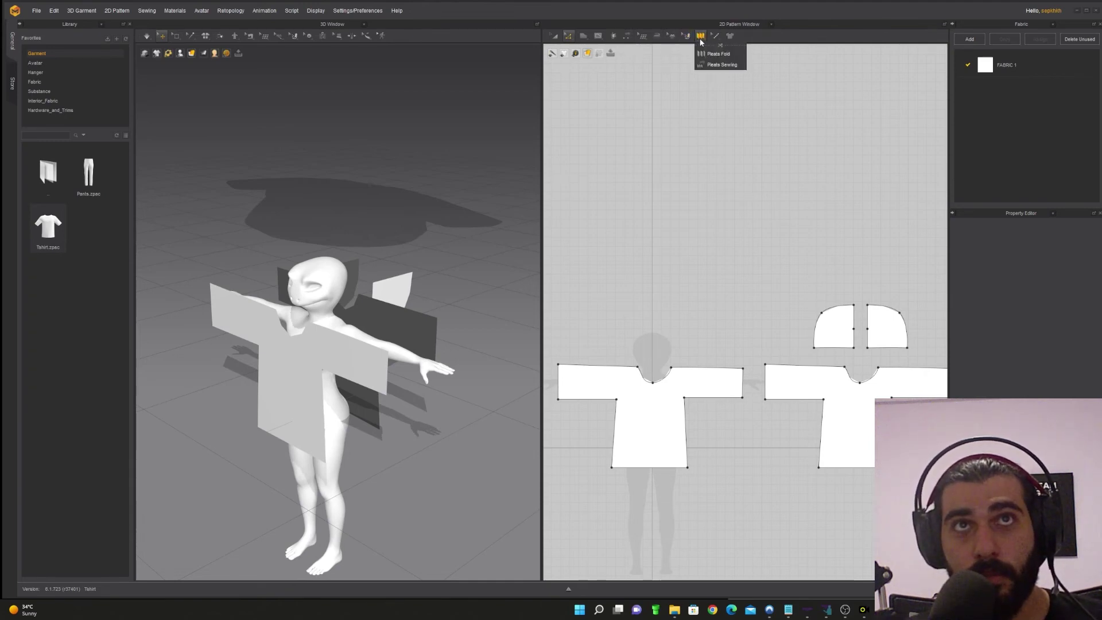
mouse_move(716, 38)
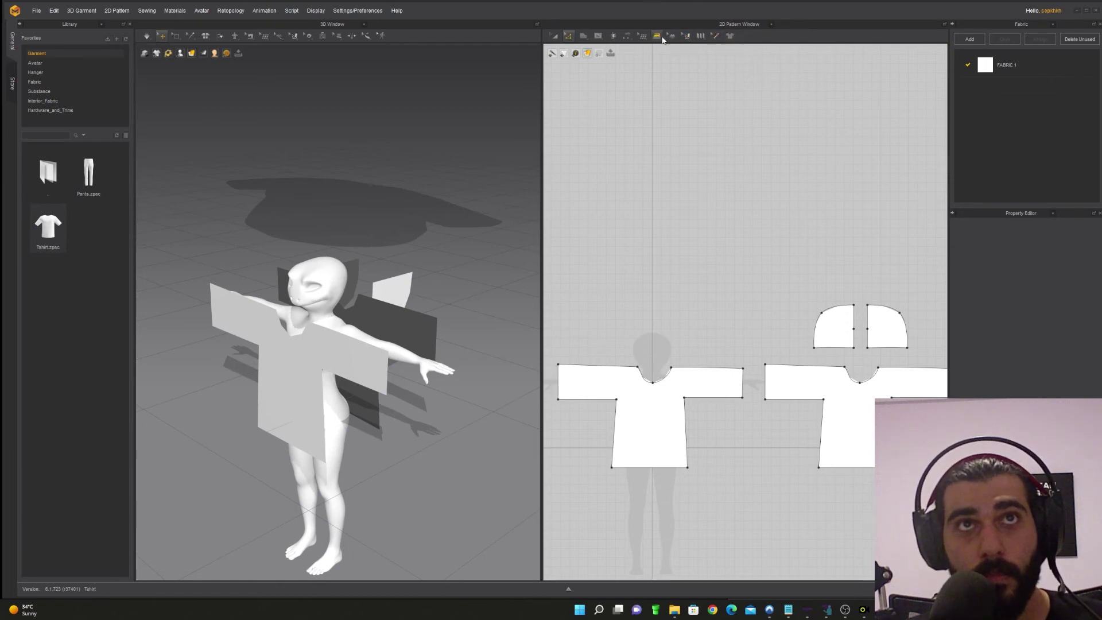
mouse_move(628, 35)
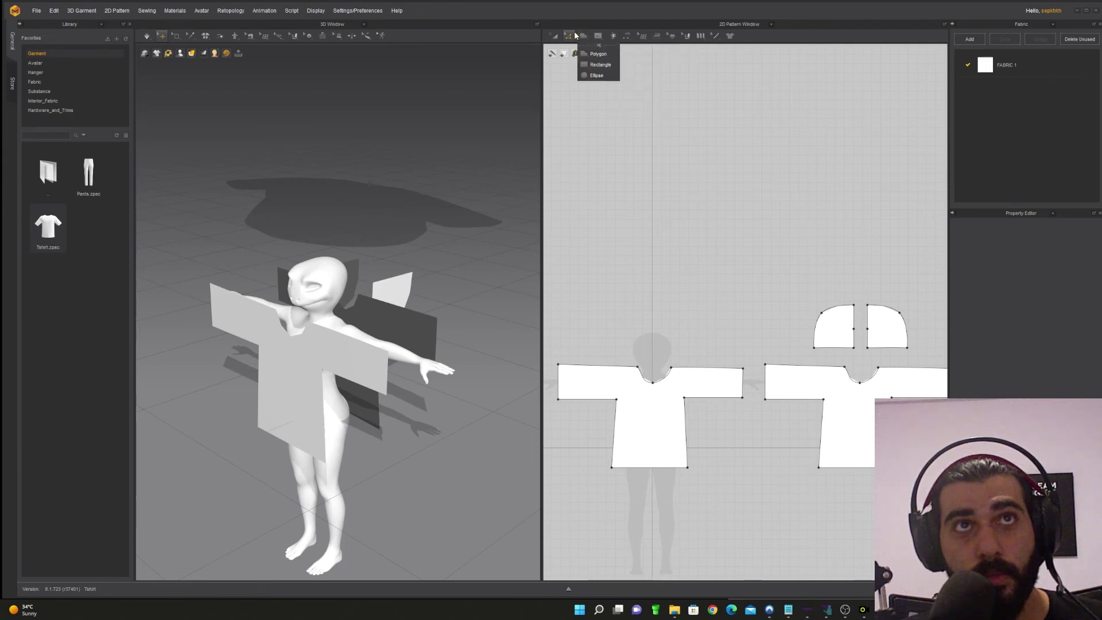
mouse_move(573, 36)
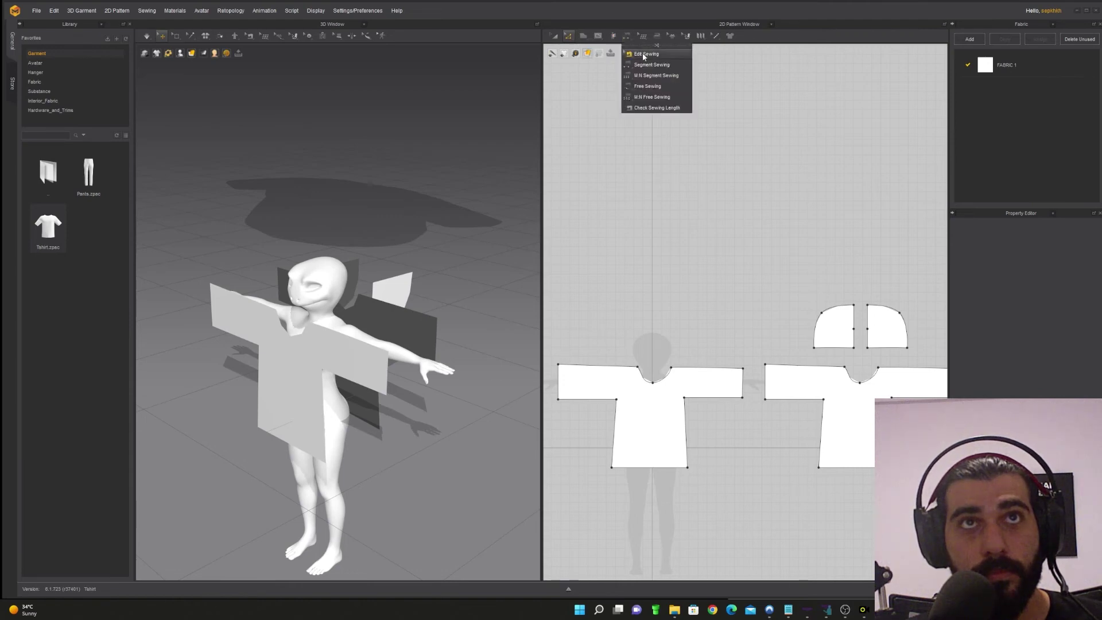
left_click(649, 65)
- Try sewing the front piece's right shoulder edge to the back piece's right shoulder edge, and undo it
left_click(712, 368)
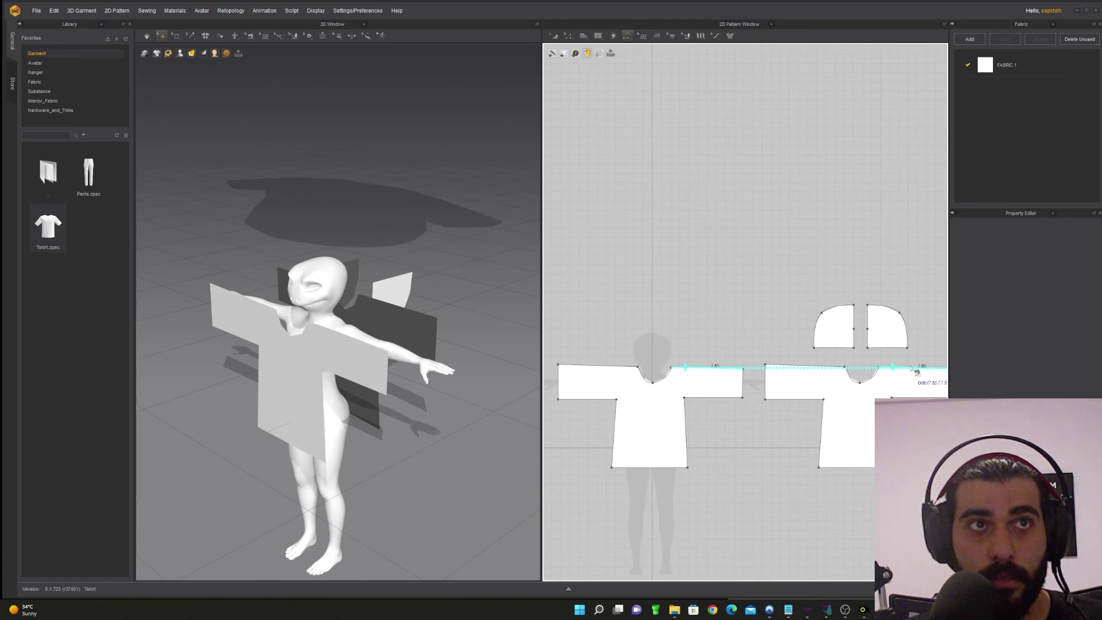
left_click(881, 369)
scroll(344, 389, "up", 3)
scroll(343, 383, "down", 4)
key("ctrl+z")
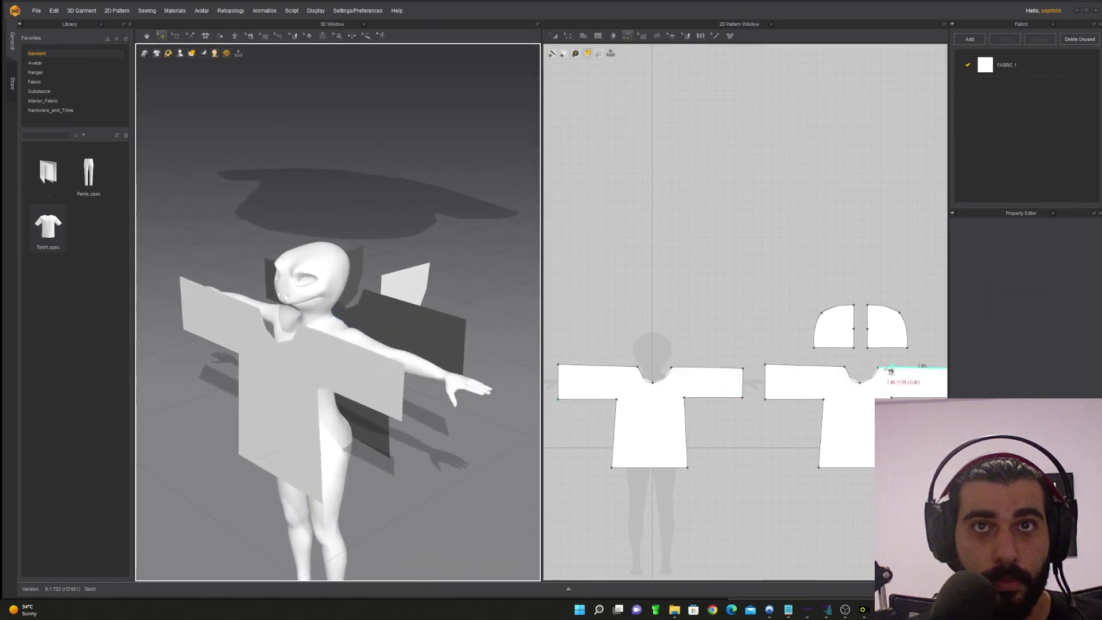
- Try sewing from the back piece's right shoulder edge to the front piece's left shoulder edge, and undo the seam
left_click(890, 371)
left_click(596, 371)
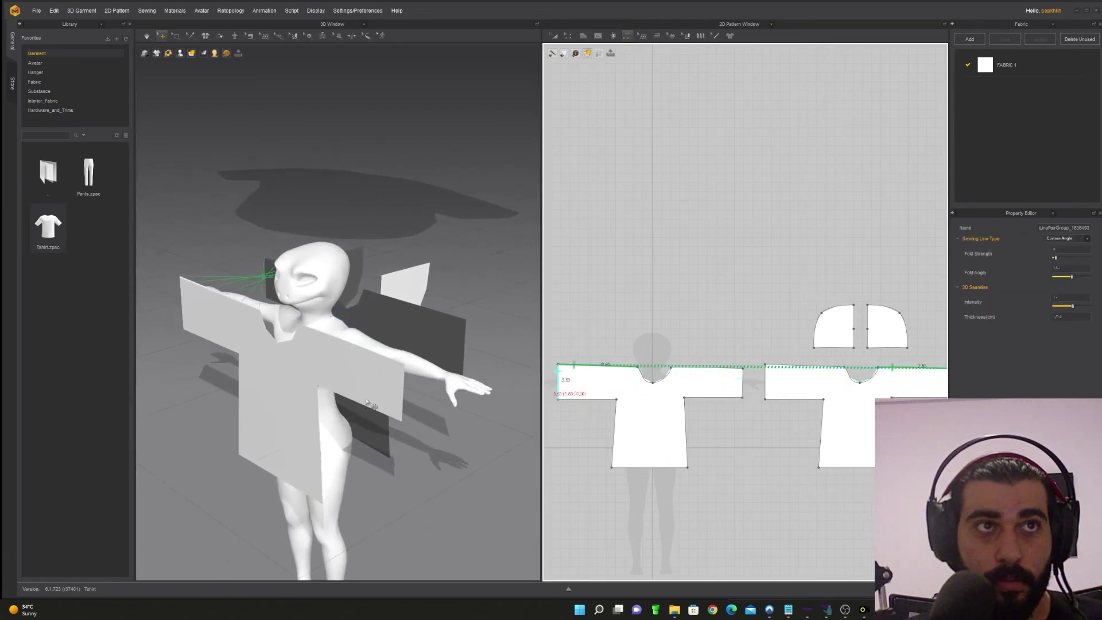
scroll(368, 401, "down", 2)
scroll(304, 403, "up", 6)
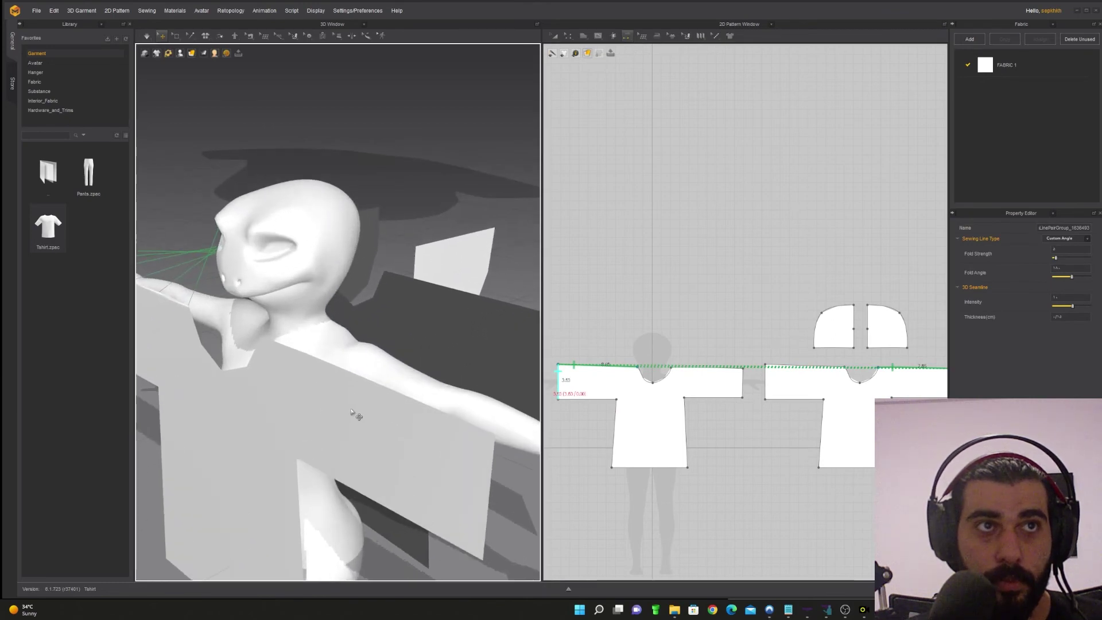
middle_click_drag(324, 411, 519, 453)
key("ctrl+z")
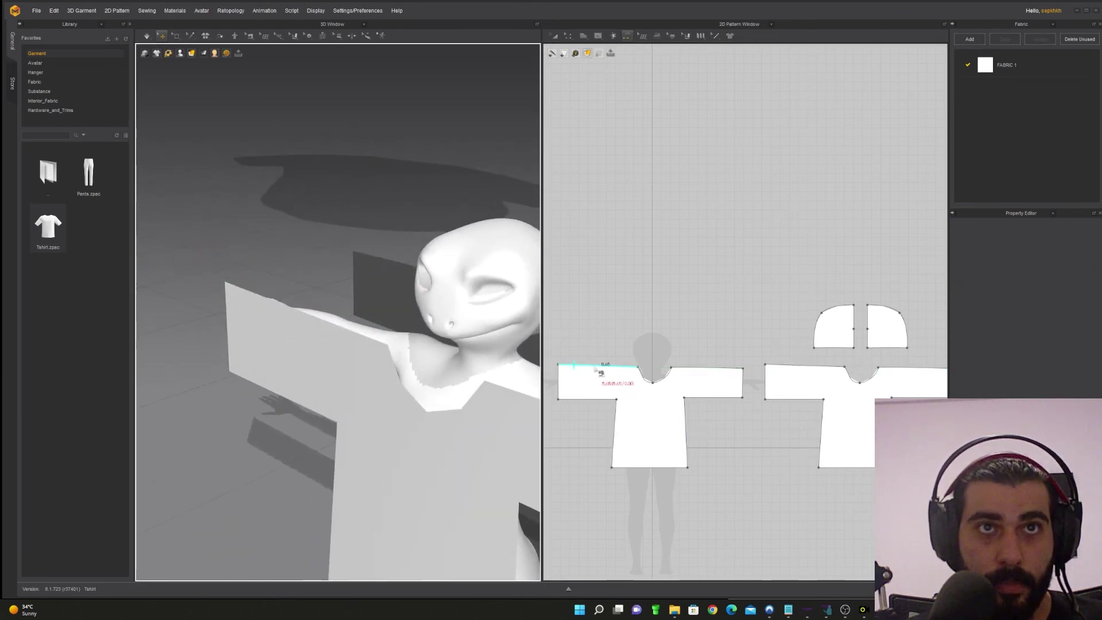
- Sew the front piece's left shoulder edge to the back's right one, and the back's left shoulder edge to the front's right one
left_click(622, 373)
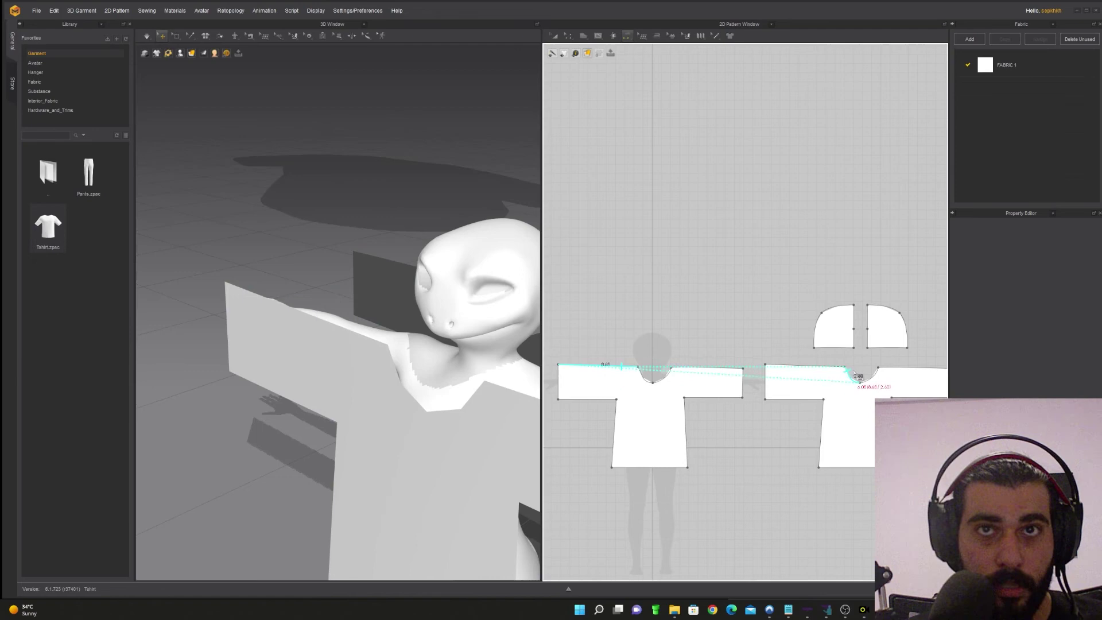
left_click(909, 373)
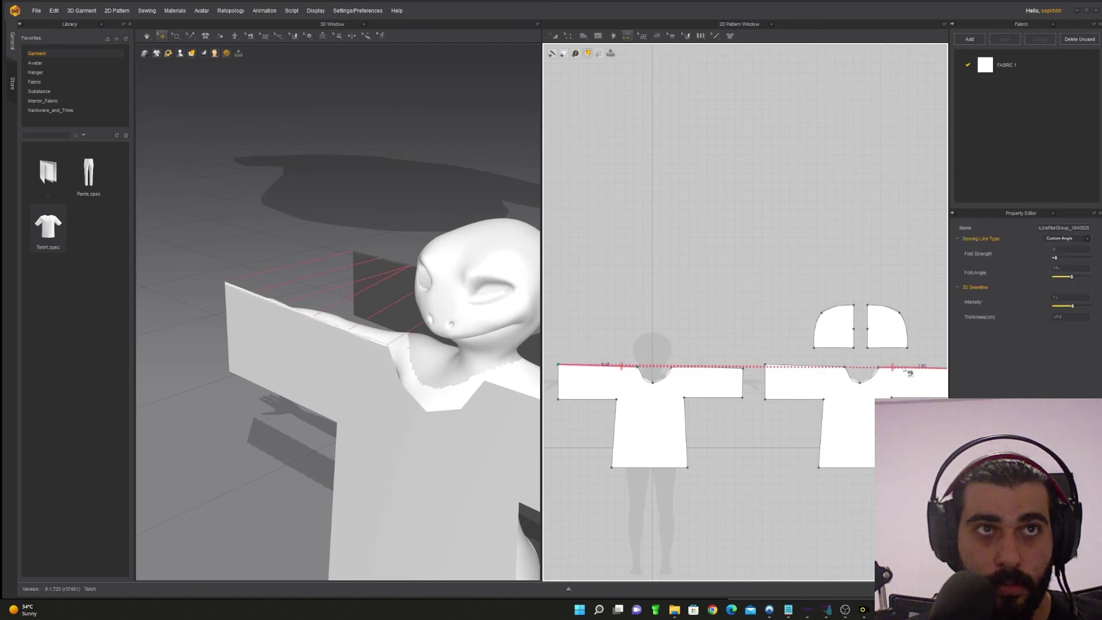
left_click(827, 373)
left_click(684, 370)
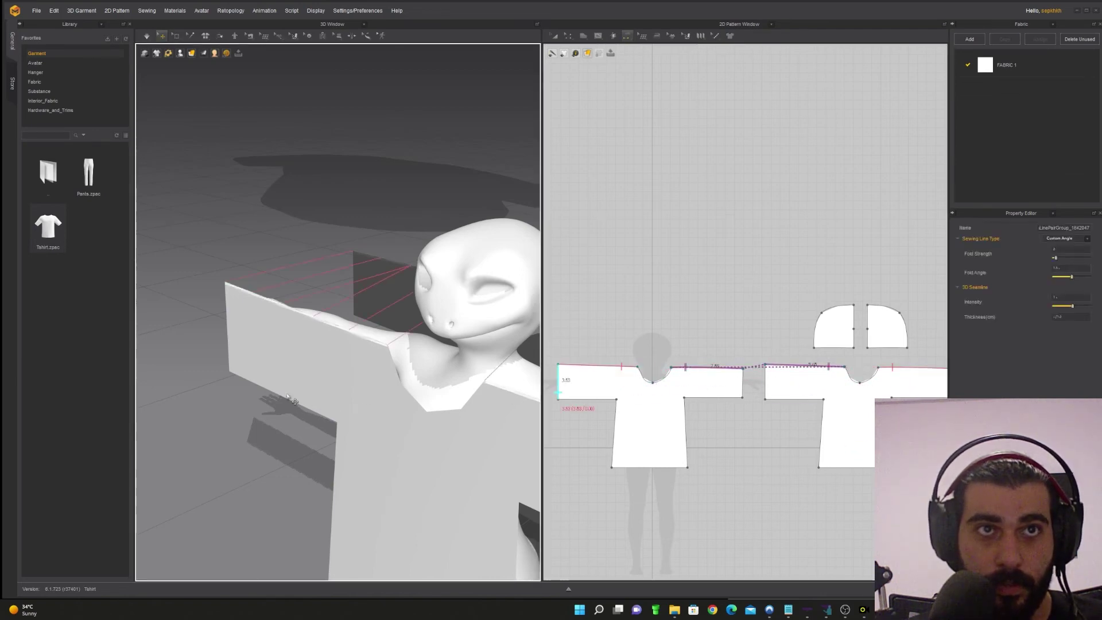
- Sew the front piece's left under-sleeve edge to the back piece's right under-sleeve edge
mouse_move(366, 406)
right_mouse_down()
mouse_move(344, 405)
mouse_move(402, 411)
mouse_move(467, 438)
mouse_move(384, 408)
right_mouse_up()
scroll(383, 406, "down", 3)
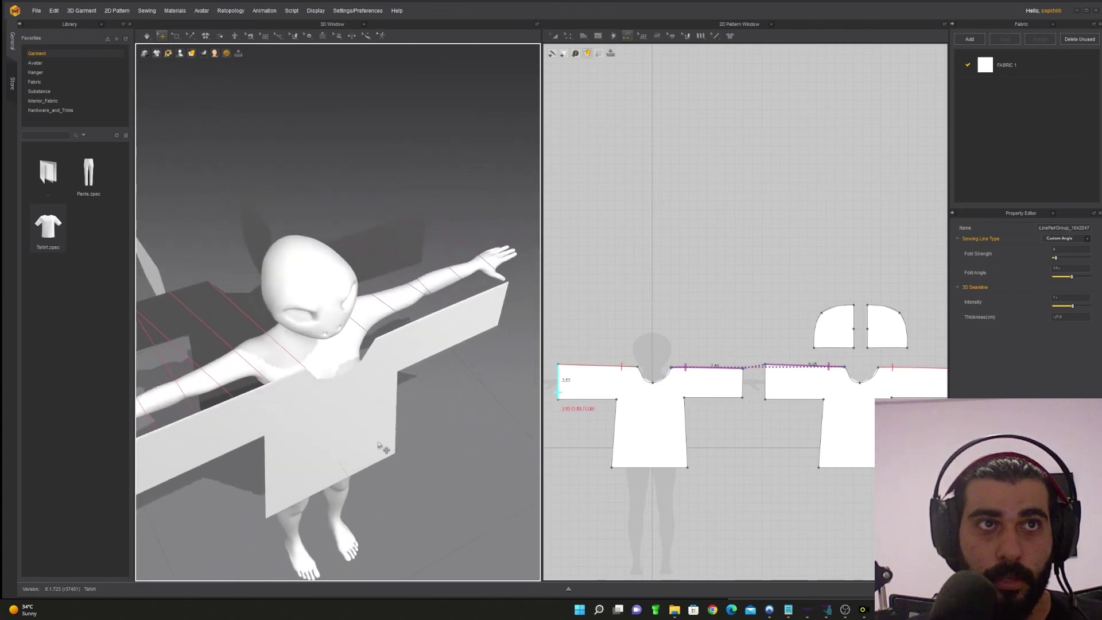
right_click_drag(356, 456, 309, 316)
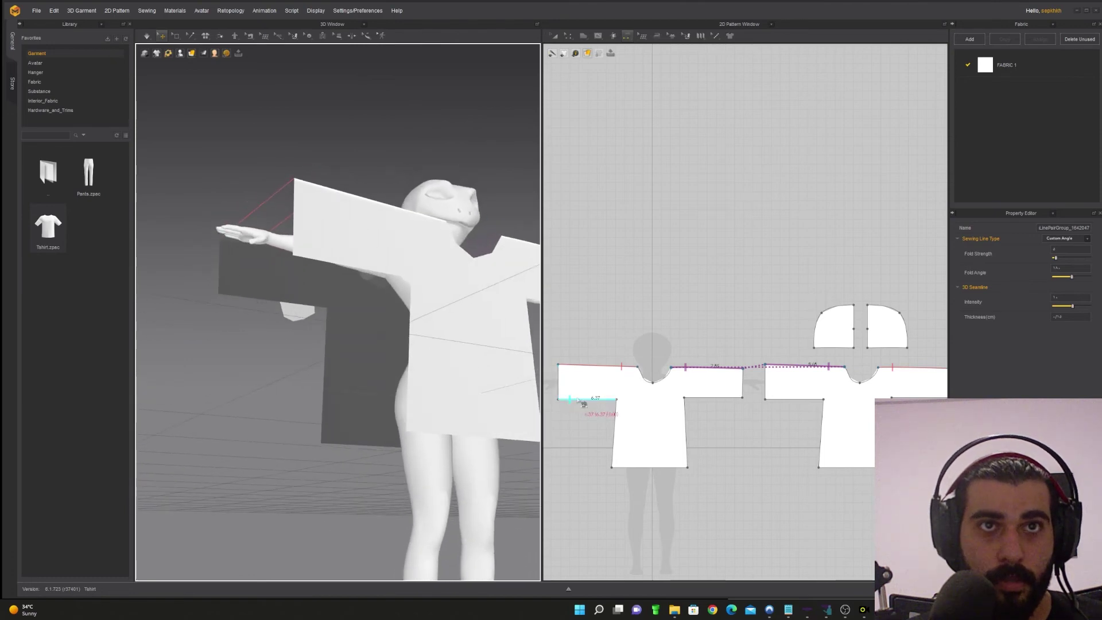
left_click(574, 403)
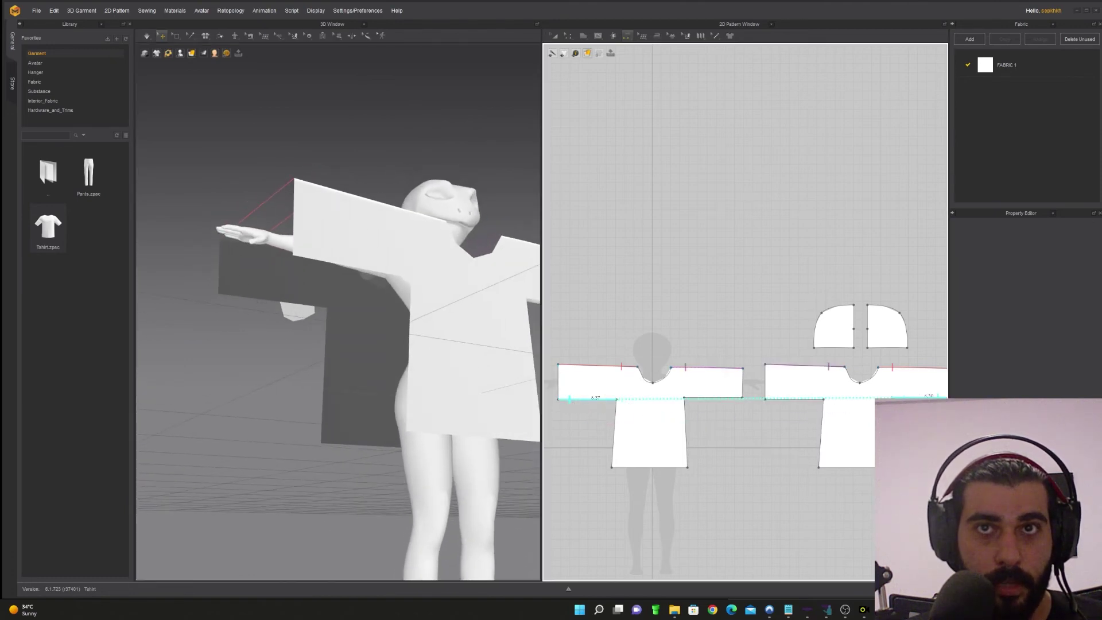
left_click(937, 396)
- Try sewing the back piece's left under-sleeve edge to the front's left under-sleeve edge, and undo the seam
left_click(808, 399)
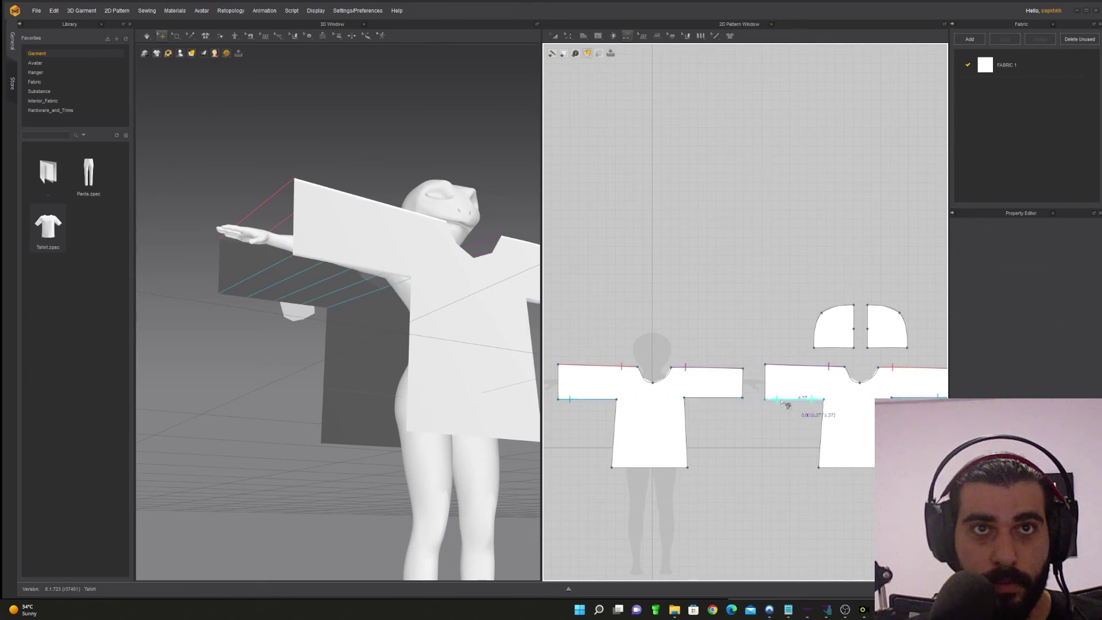
left_click(607, 399)
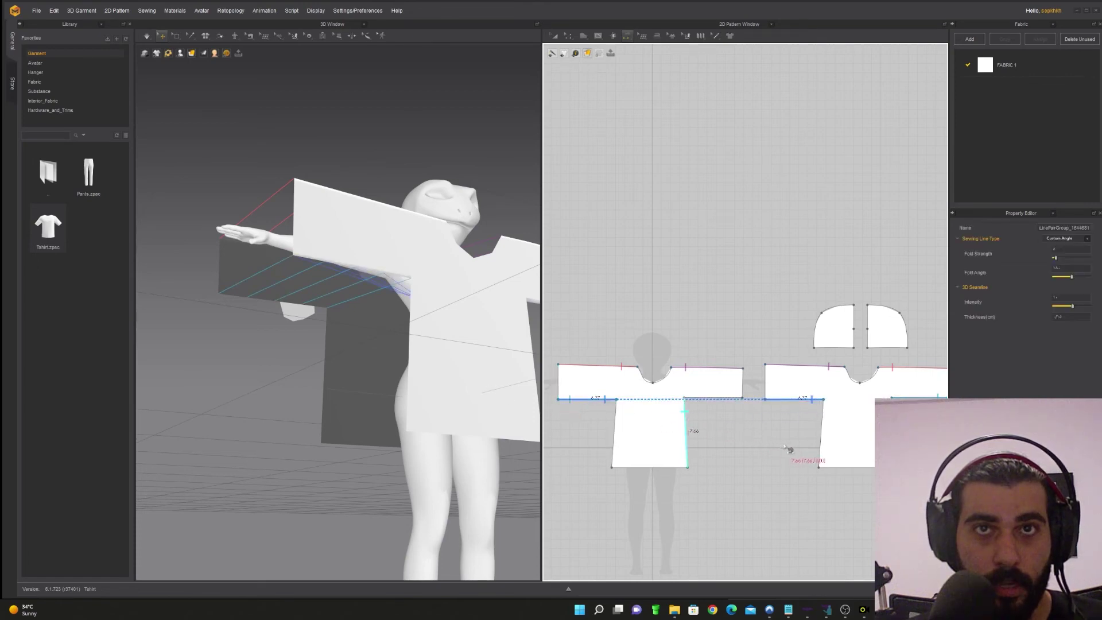
key("ctrl+z")
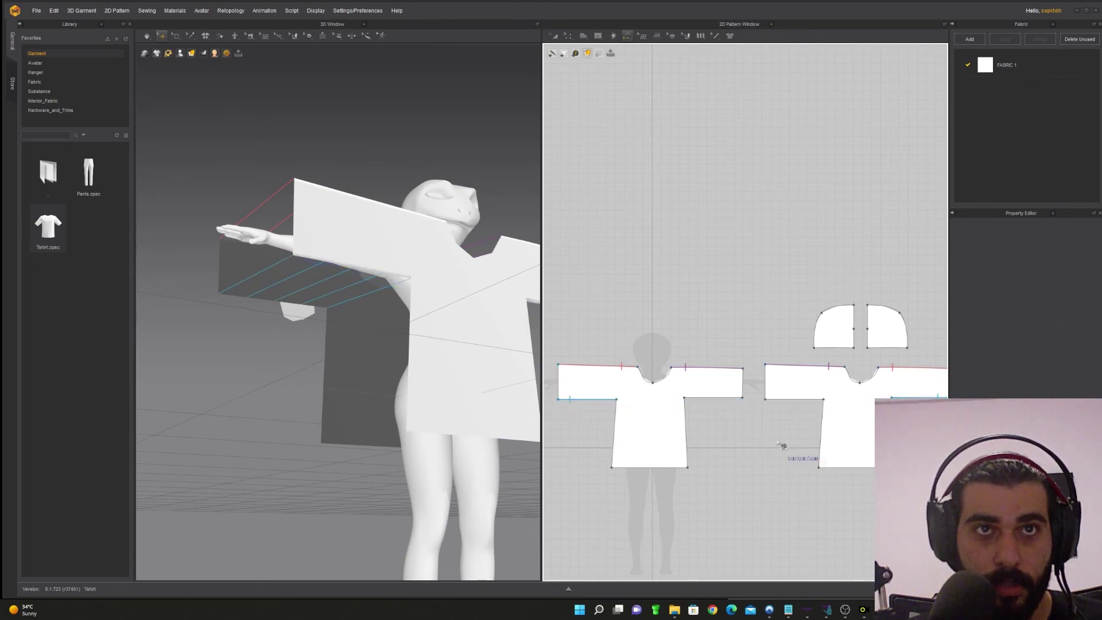
- Sew the back piece's left under-sleeve and side edges to the front piece's right under-sleeve and side edges
left_click(802, 401)
right_click_drag(446, 378, 374, 406)
left_click(687, 420)
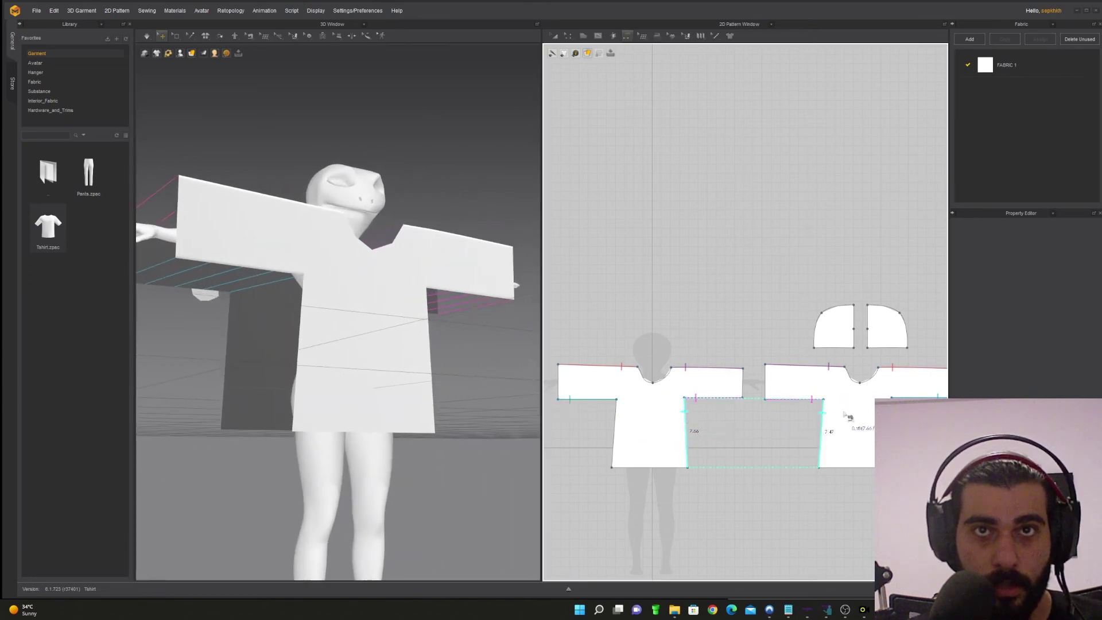
left_click(822, 424)
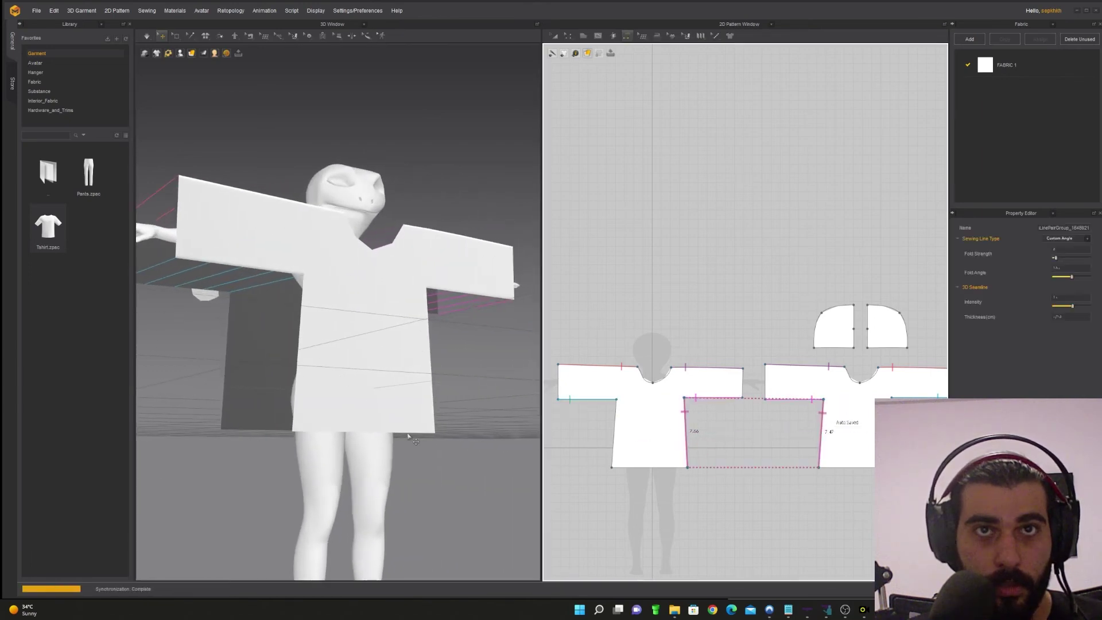
- Sew the back piece's right side edge to the front piece's left side edge below the sleeves
right_click_drag(459, 443, 480, 449)
left_click(892, 416)
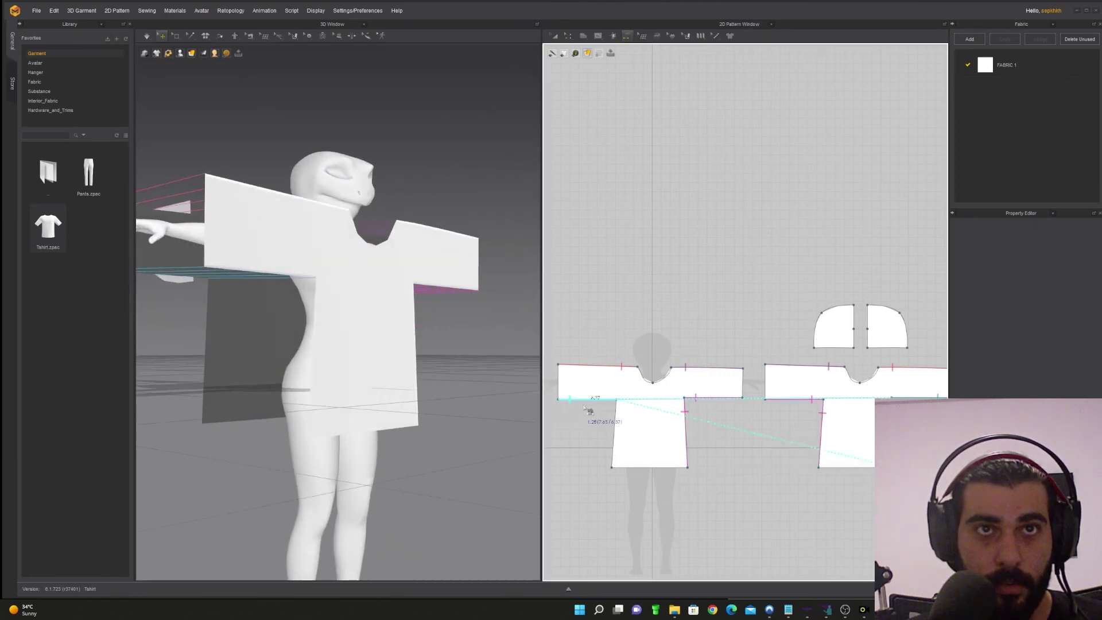
left_click(610, 415)
right_click_drag(438, 416, 460, 461)
right_click_drag(380, 414, 483, 431)
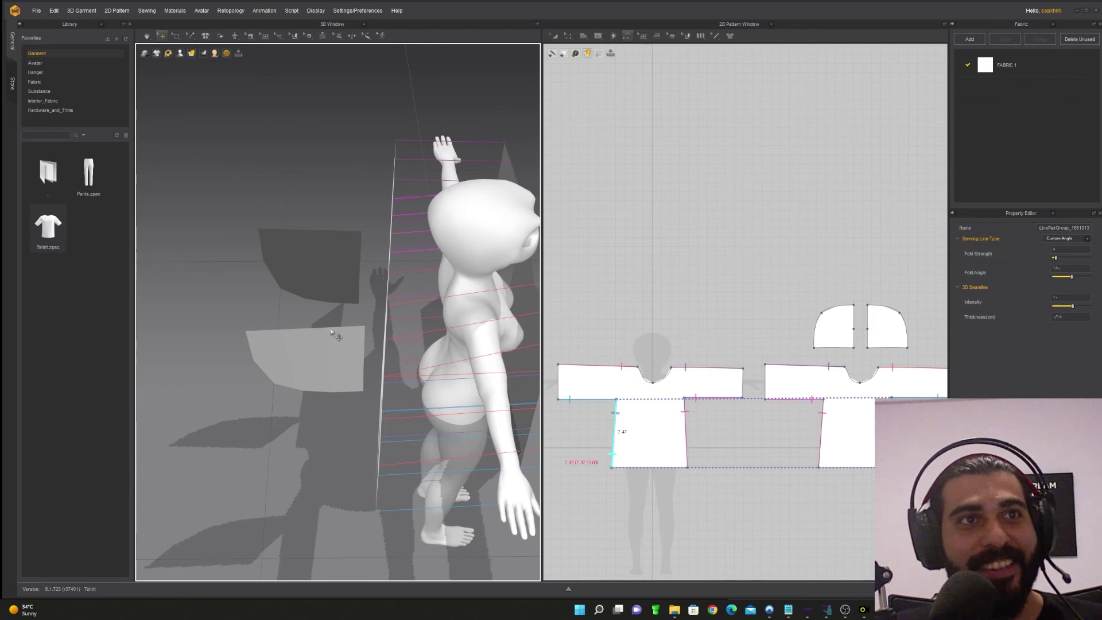
- Try sewing the right hood piece's bottom edge to the right half of the back piece's neckline
scroll(345, 349, "down", 2)
scroll(347, 359, "up", 3)
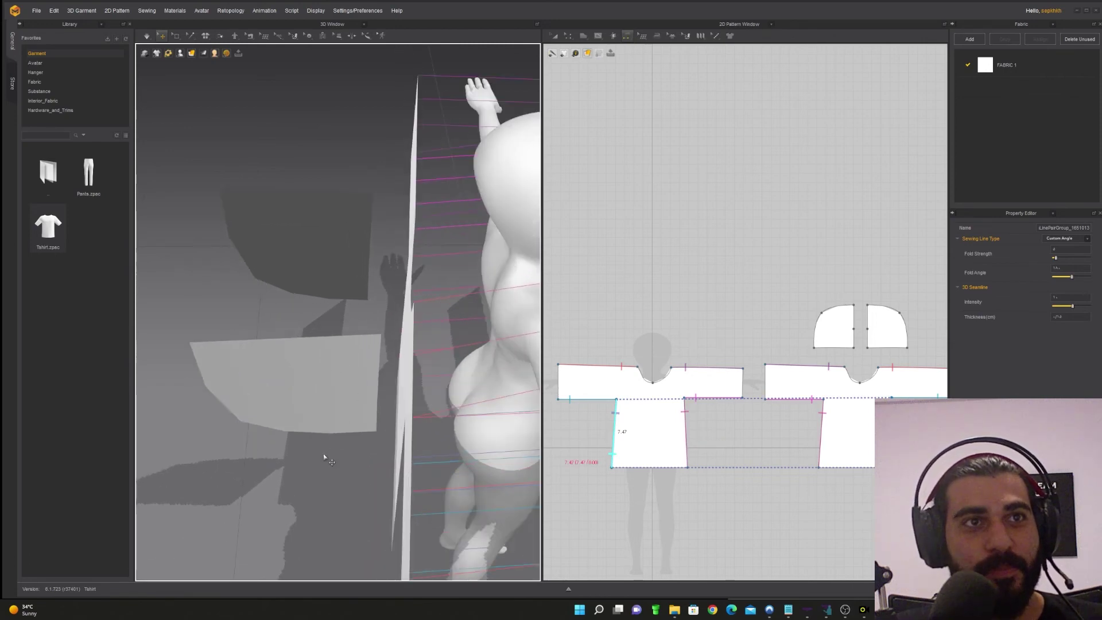
right_click_drag(324, 457, 374, 443)
right_click_drag(492, 436, 350, 423)
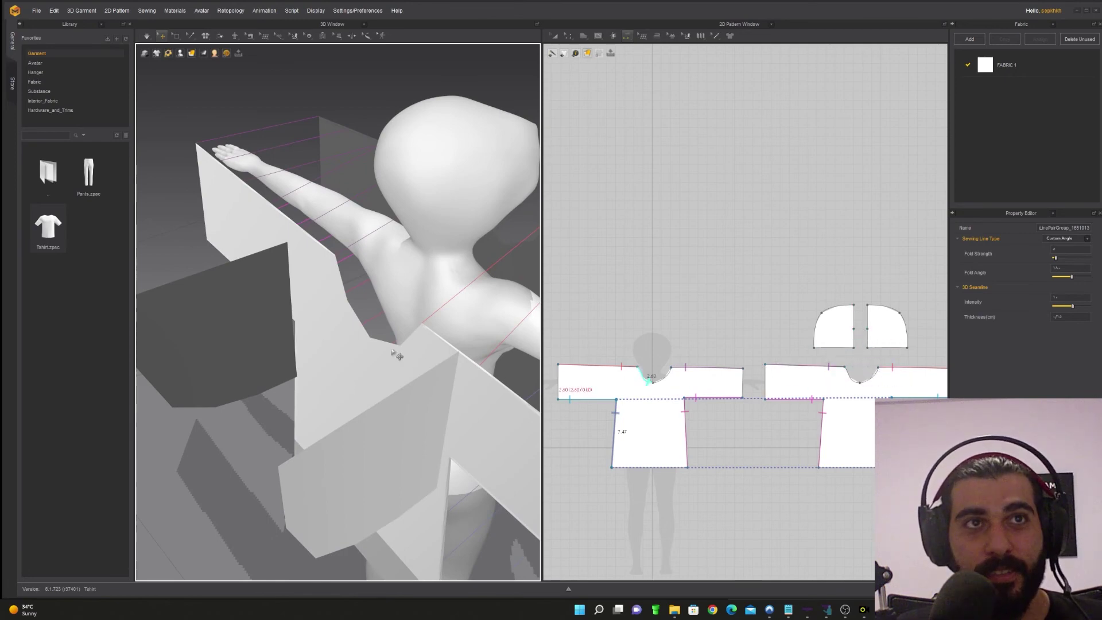
scroll(851, 384, "up", 5)
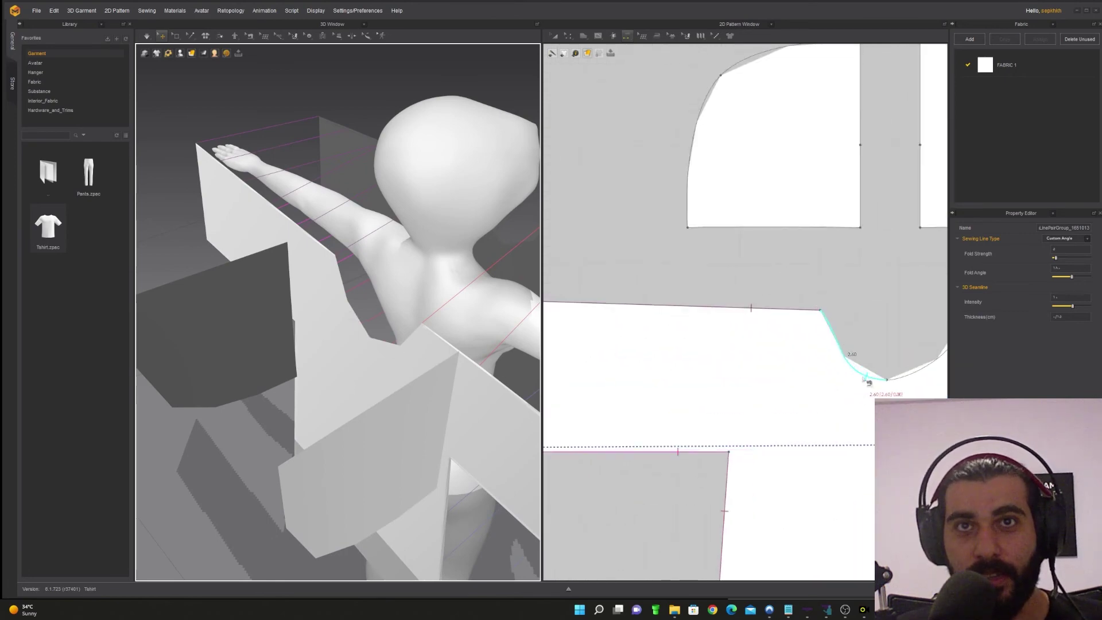
scroll(867, 380, "down", 5)
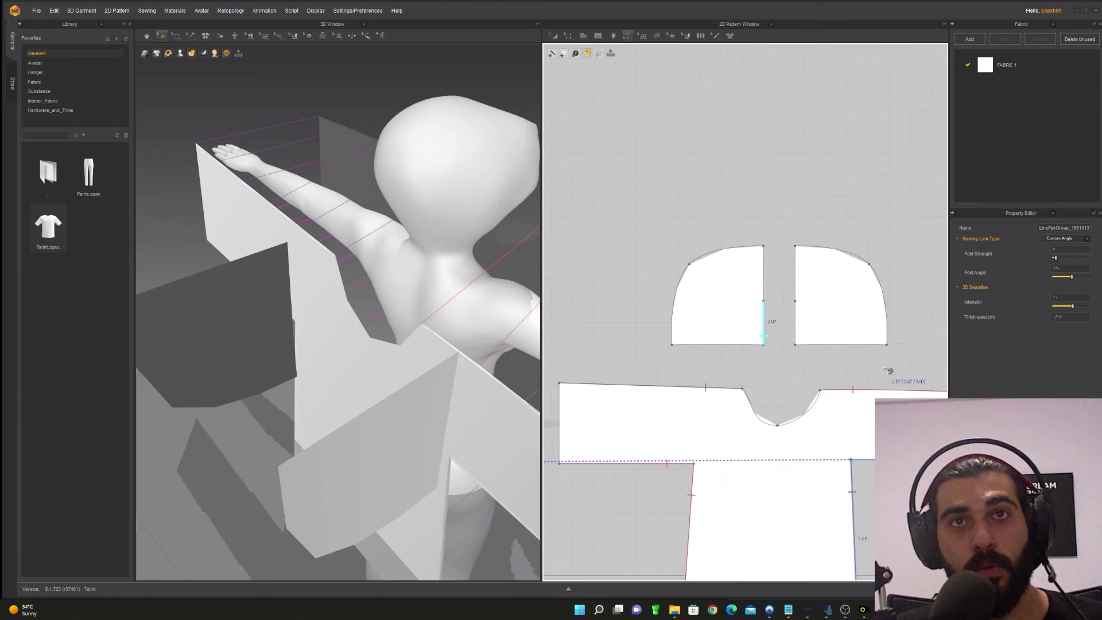
left_click(826, 345)
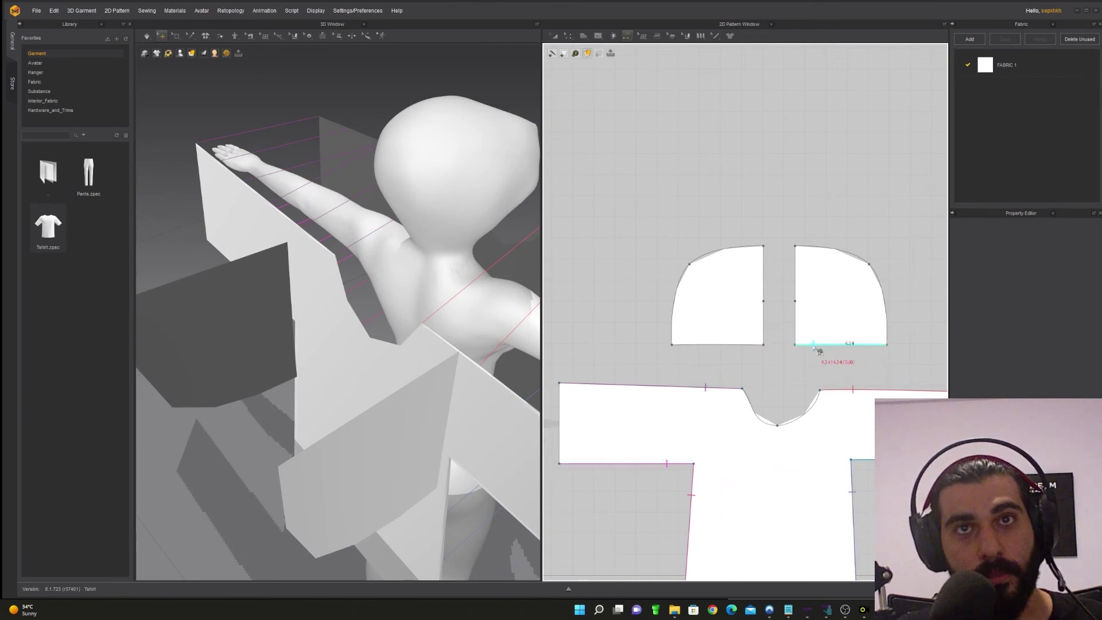
left_click(763, 370)
- Sew the left hood piece's bottom edge to the back neckline's right half, and the right hood piece's bottom edge to the left half
left_click(746, 346)
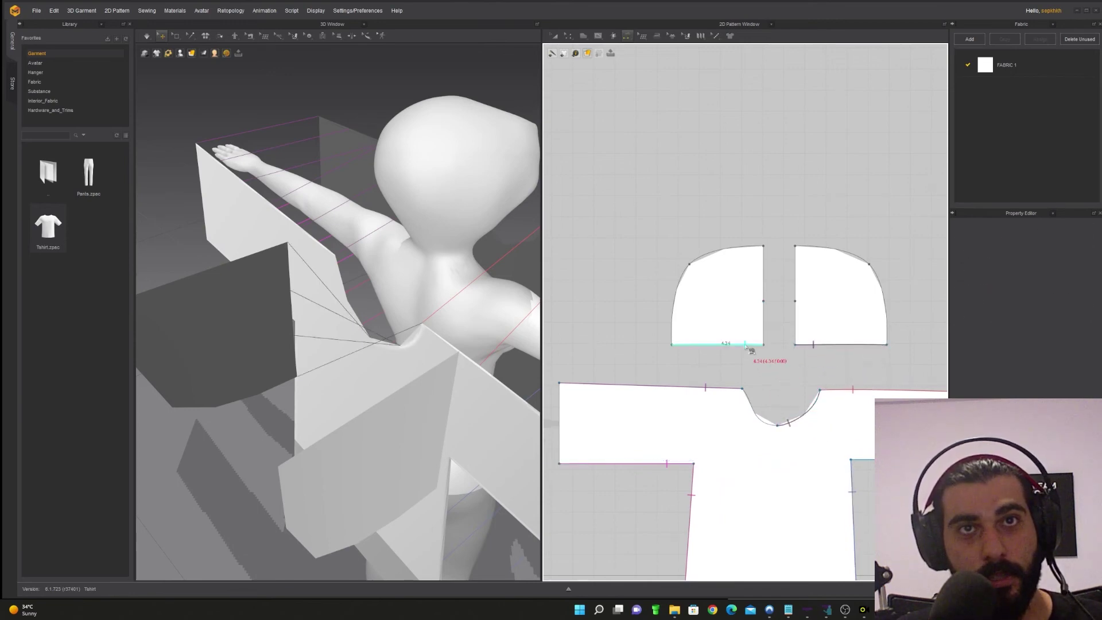
left_click(760, 416)
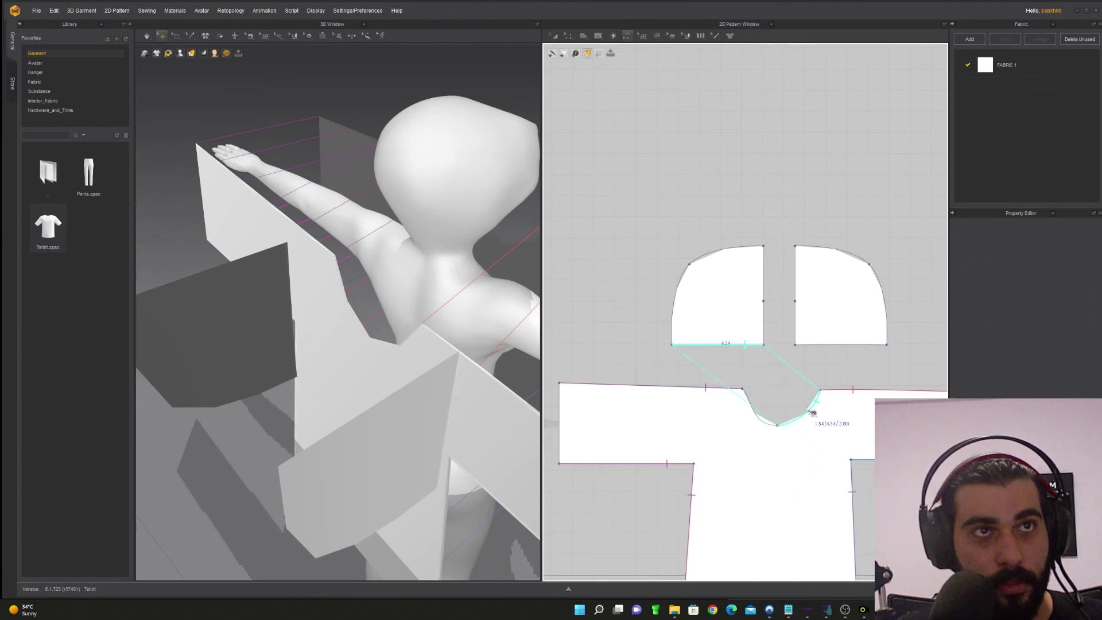
left_click(812, 412)
right_click_drag(436, 431, 350, 425)
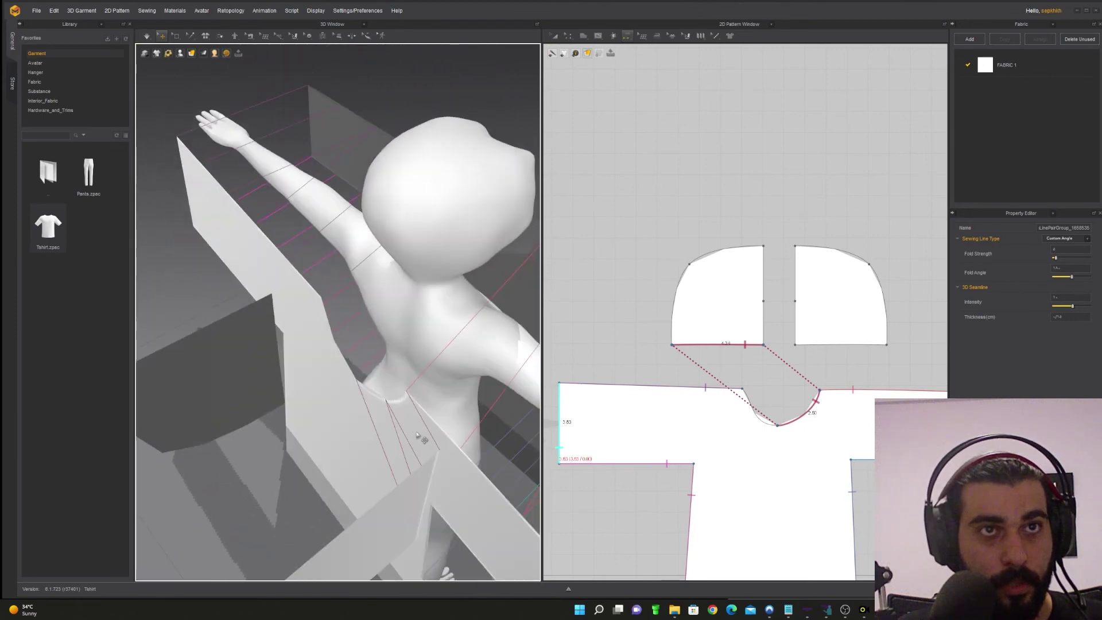
left_click(852, 350)
left_click(760, 418)
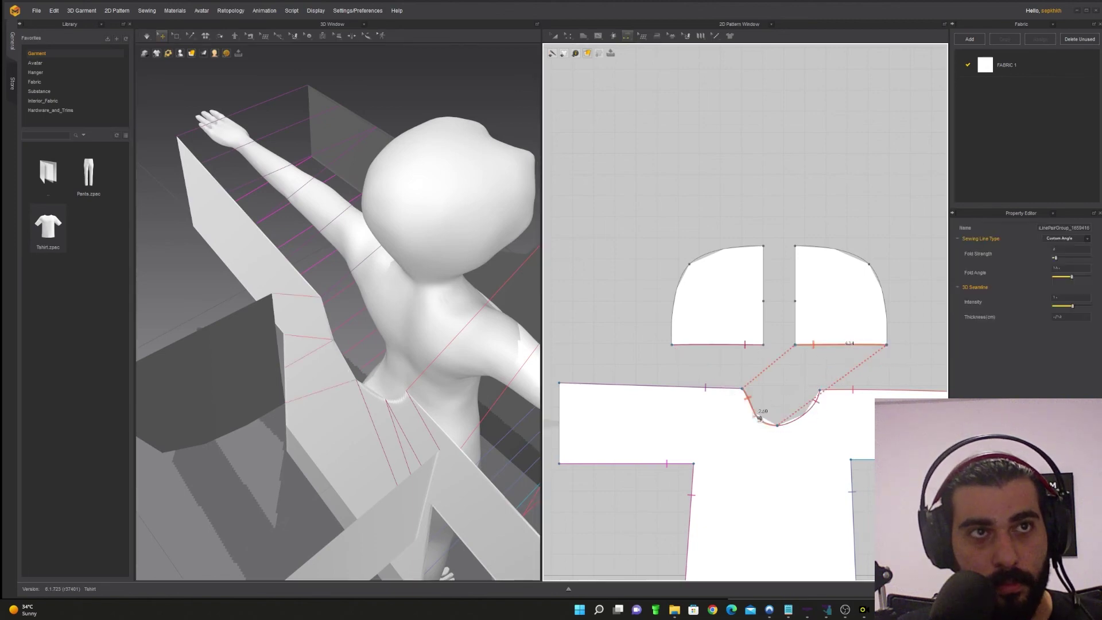
middle_click_drag(401, 450, 414, 414)
right_click_drag(415, 414, 465, 398)
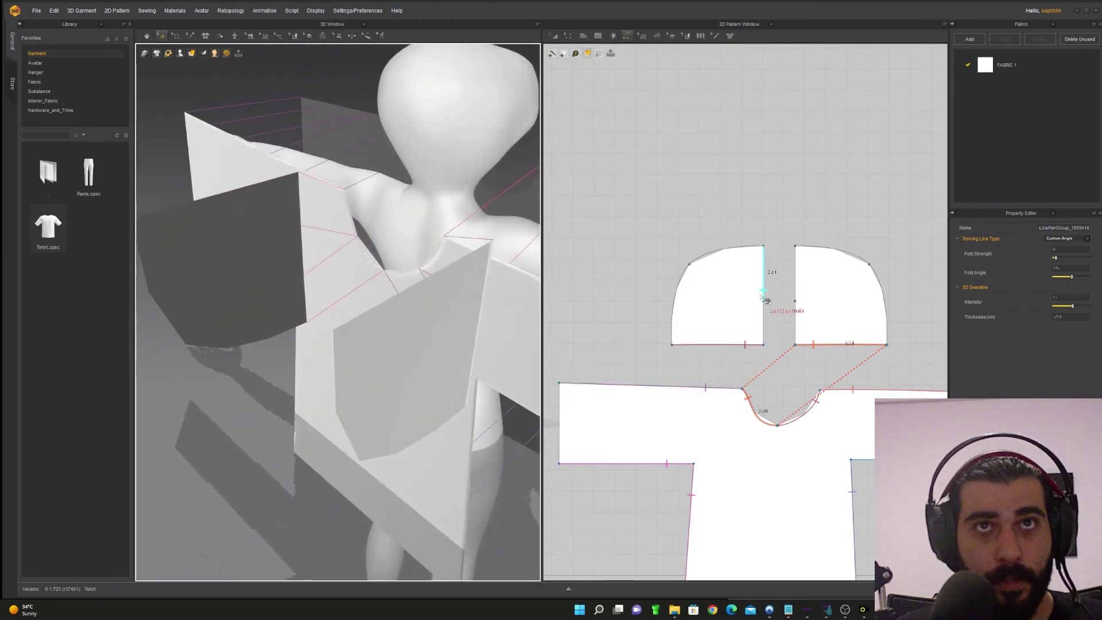
- Sew the two hood pieces together along their matching upper curves and their matching outer side curves
left_click(730, 252)
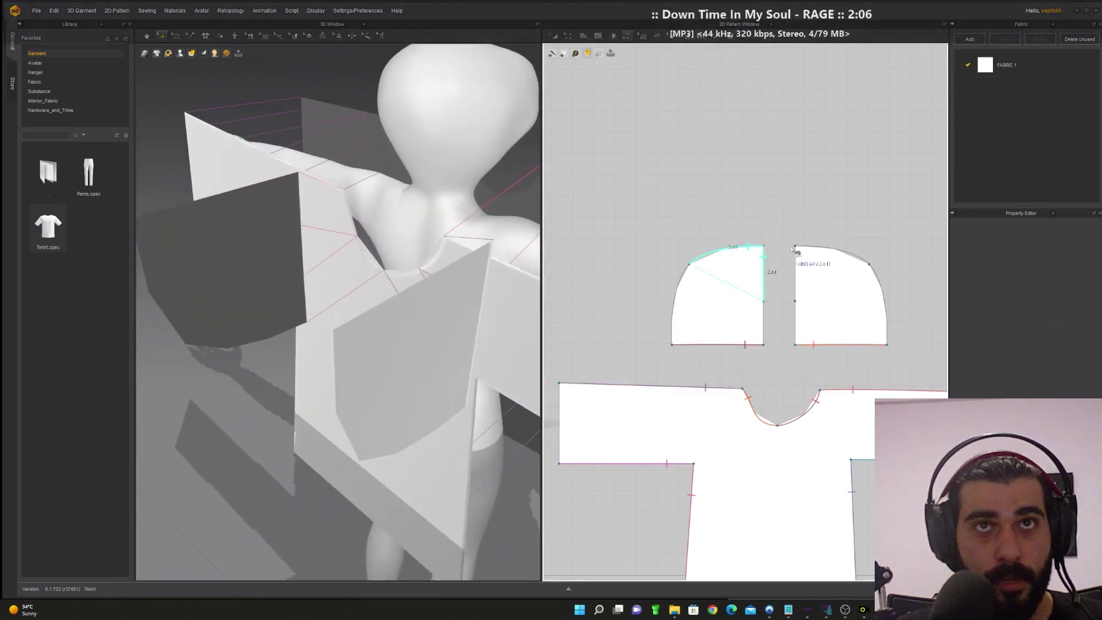
left_click(835, 249)
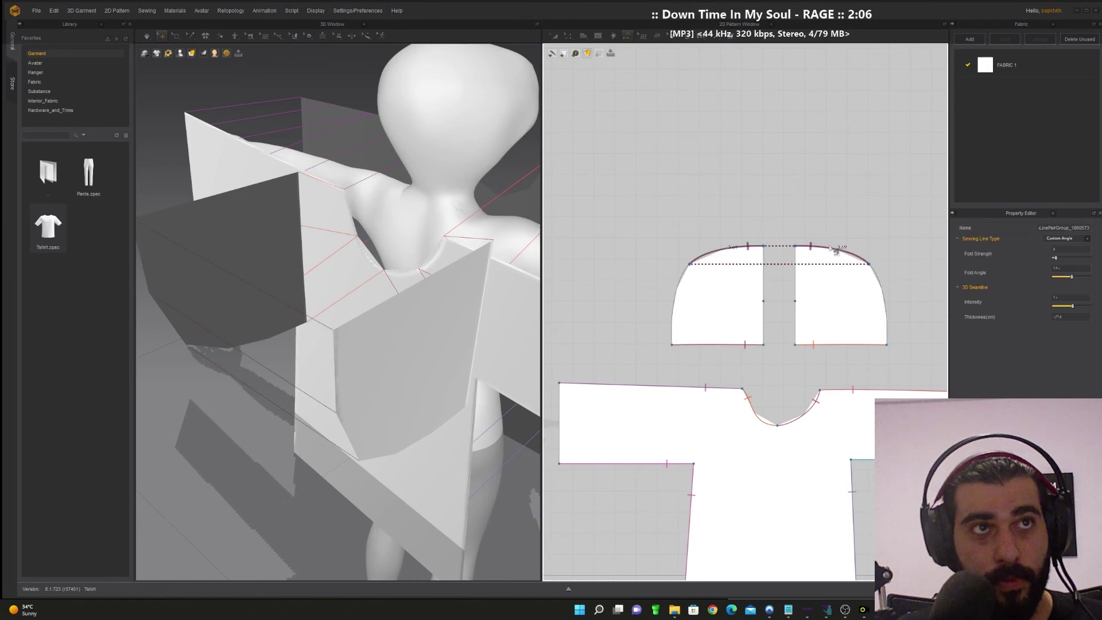
left_click(886, 301)
left_click(683, 281)
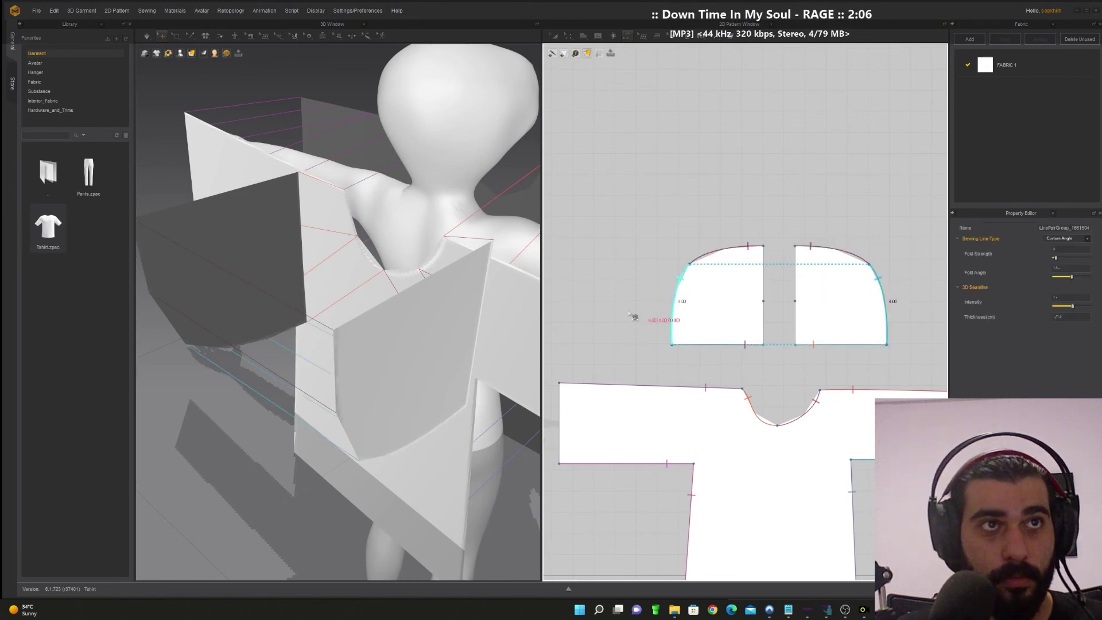
- Simulate the sewn garment to drape it on the avatar
scroll(338, 359, "up", 2)
scroll(340, 357, "down", 5)
right_click_drag(341, 357, 424, 372)
key("space")
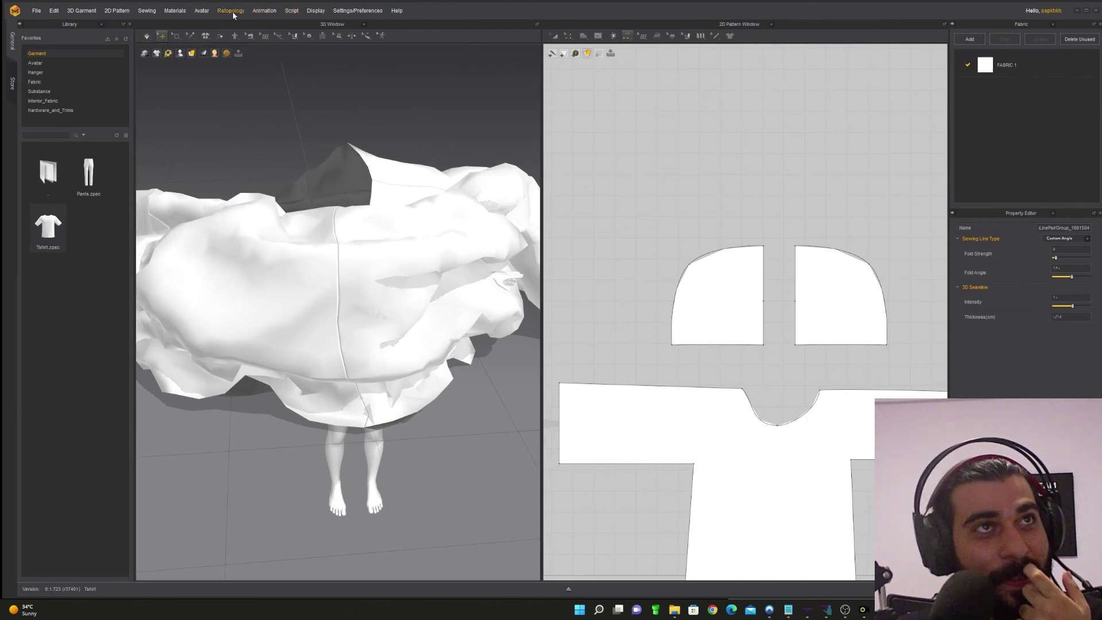
- Try to reset the garment by sending the animation to its start
left_click(142, 15)
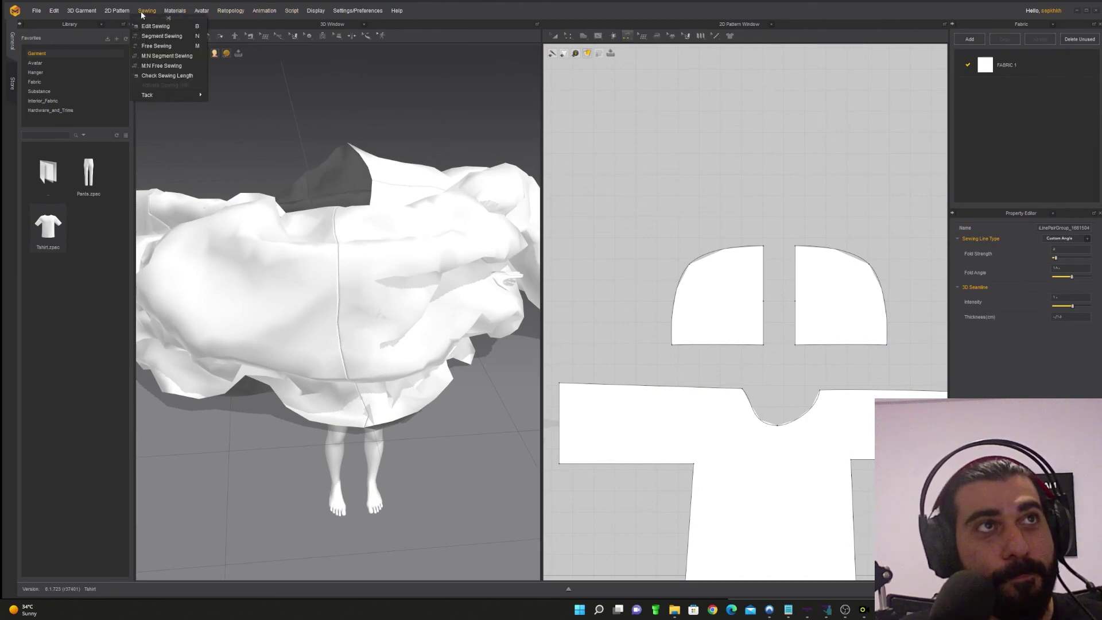
mouse_move(267, 18)
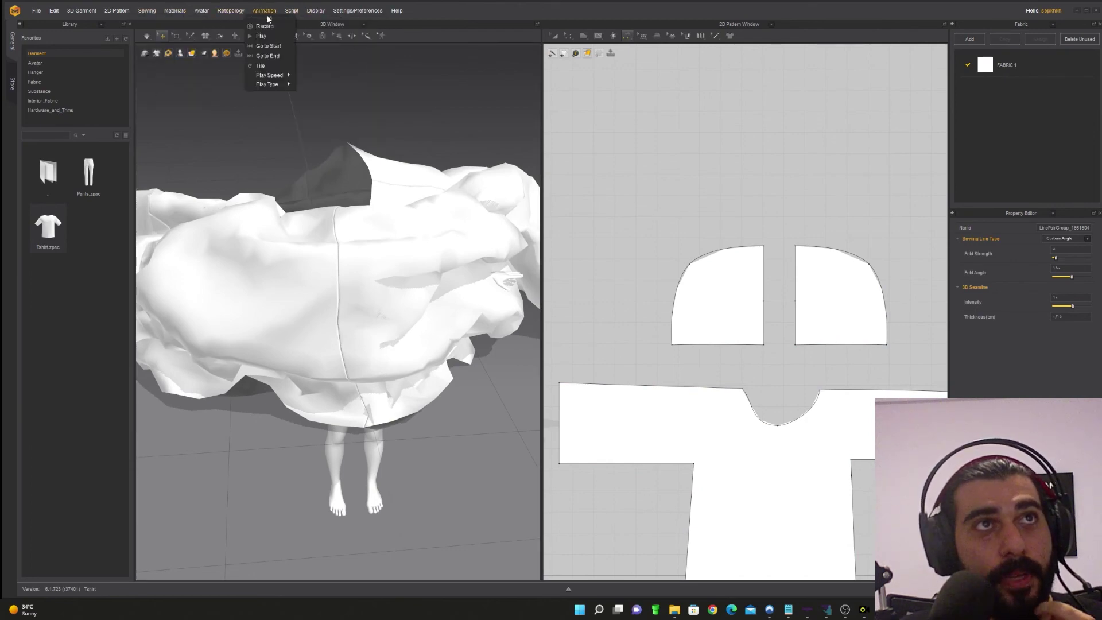
left_click(270, 50)
- Delete all the oversized T-shirt body and sleeve patterns above the small hooded shirt's pieces
scroll(674, 222, "up", 4)
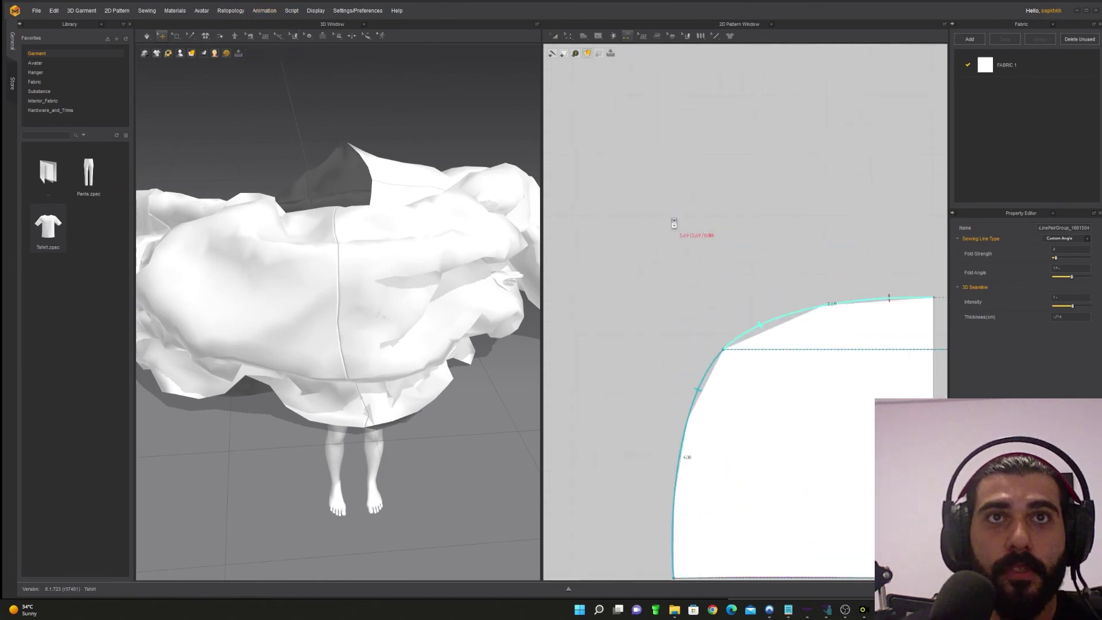
scroll(674, 222, "down", 10)
left_click(554, 36)
middle_click_drag(651, 110, 711, 358)
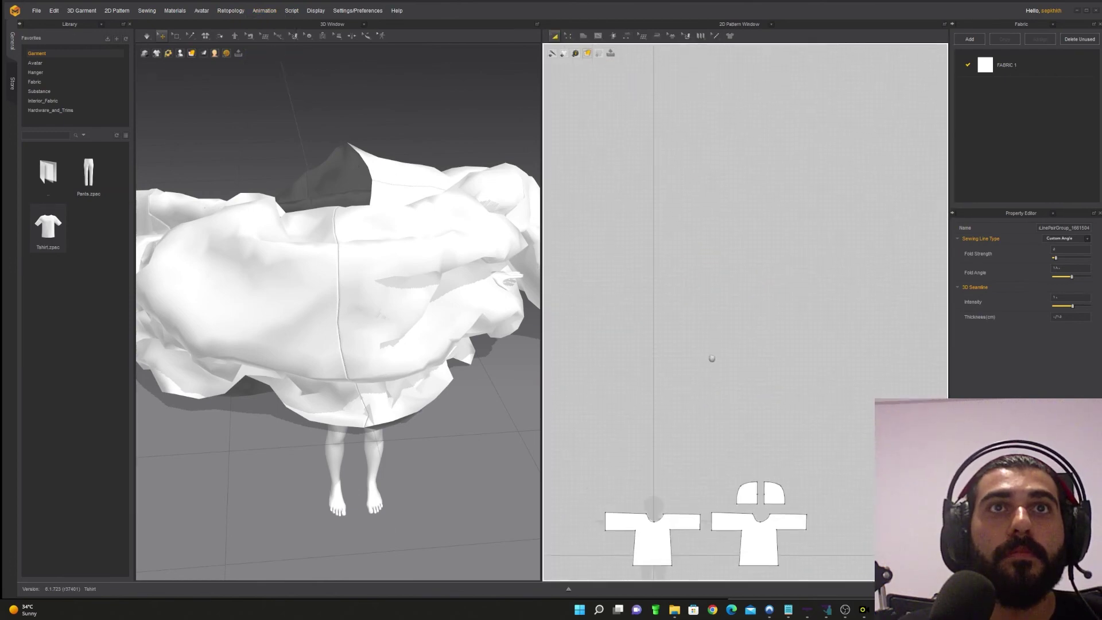
scroll(711, 358, "down", 8)
middle_click_drag(702, 302, 698, 357)
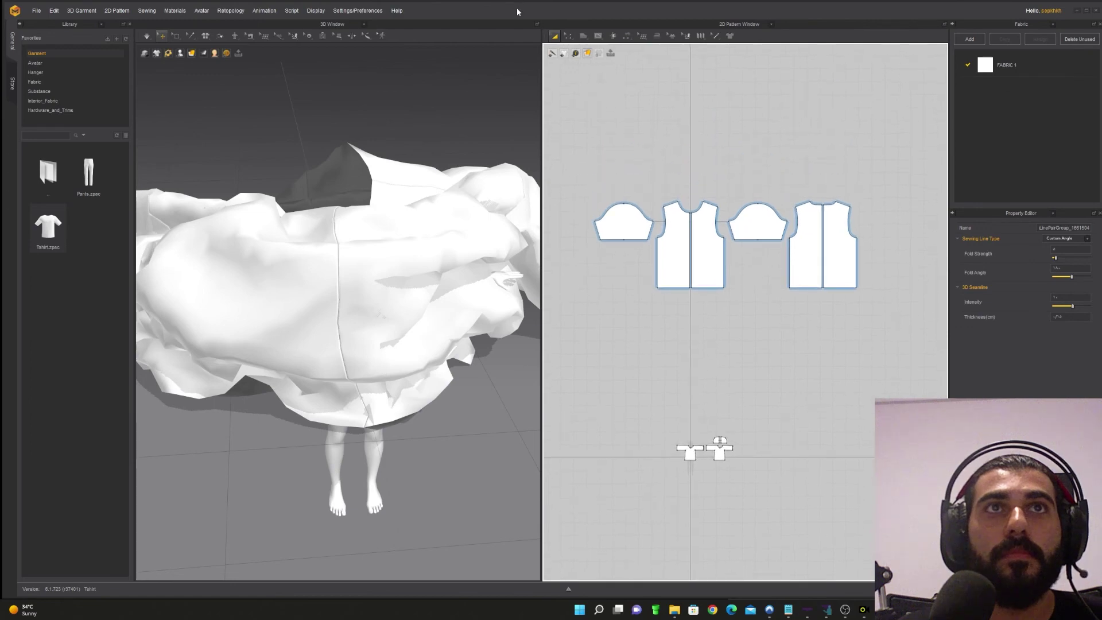
left_click(568, 36)
left_click_drag(591, 175, 704, 248)
left_click_drag(882, 325, 881, 323)
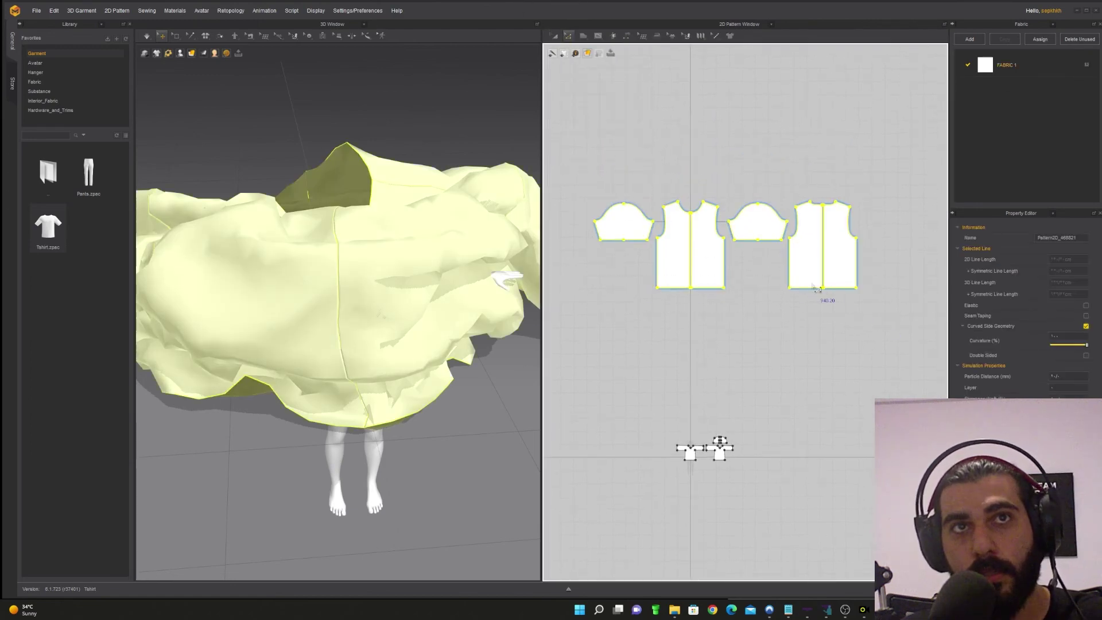
key("Delete")
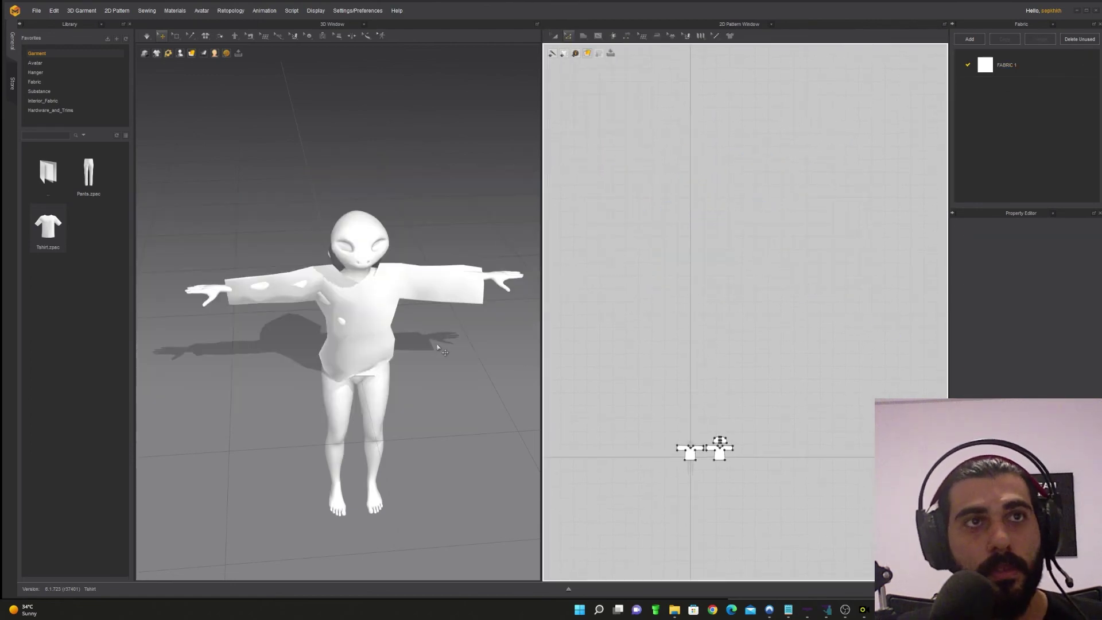
- Tug the draped shirt's front and sleeve during simulation, and check the hood and fit from the back and front
key("space")
left_click(348, 316)
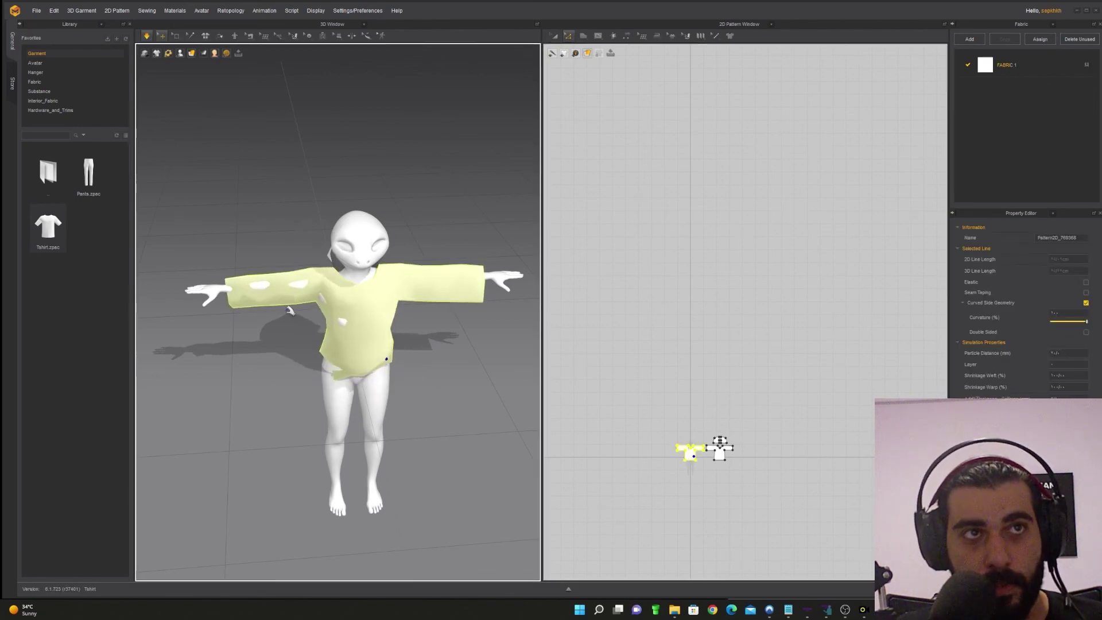
left_click(258, 284)
left_click_drag(260, 298, 250, 302)
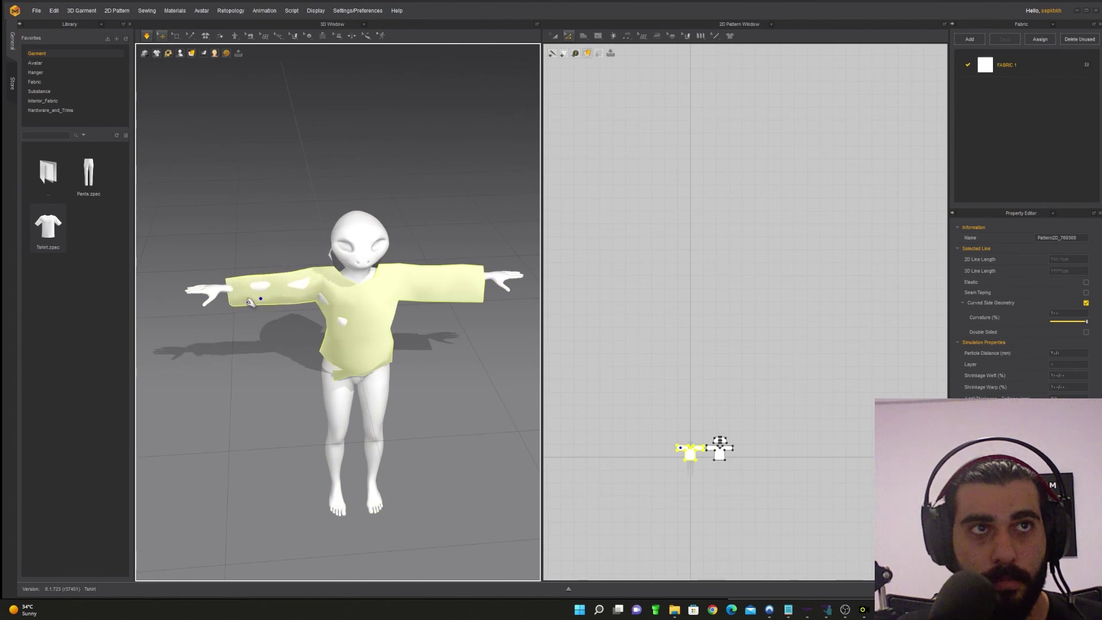
middle_click_drag(300, 377, 318, 362)
scroll(324, 363, "up", 1)
scroll(323, 364, "down", 3)
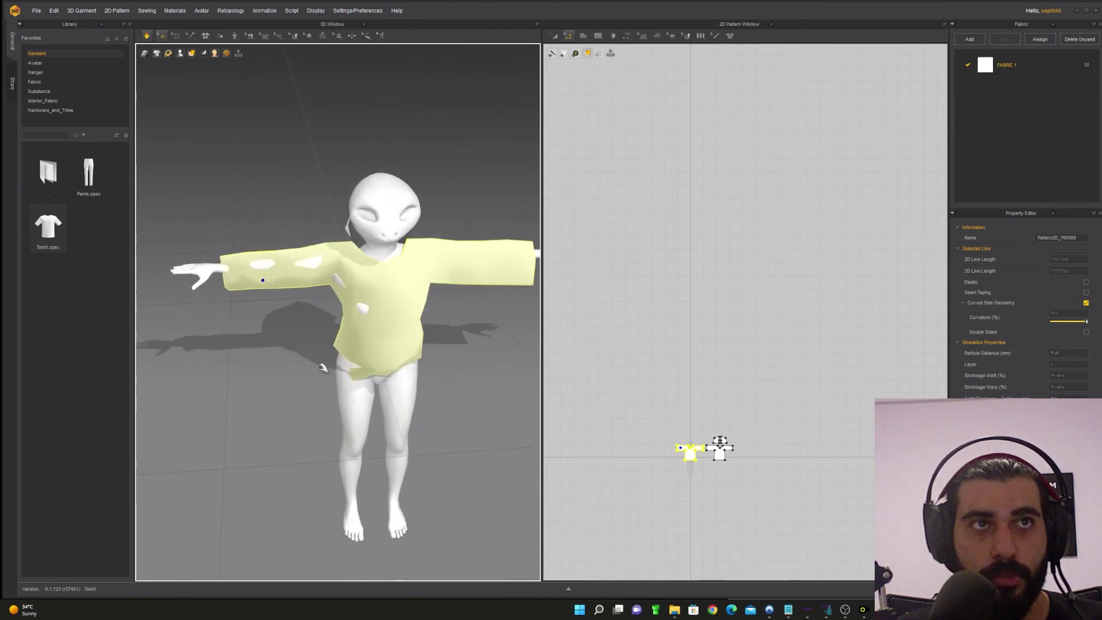
left_click(327, 368)
right_click_drag(327, 368, 425, 320)
left_click(412, 272)
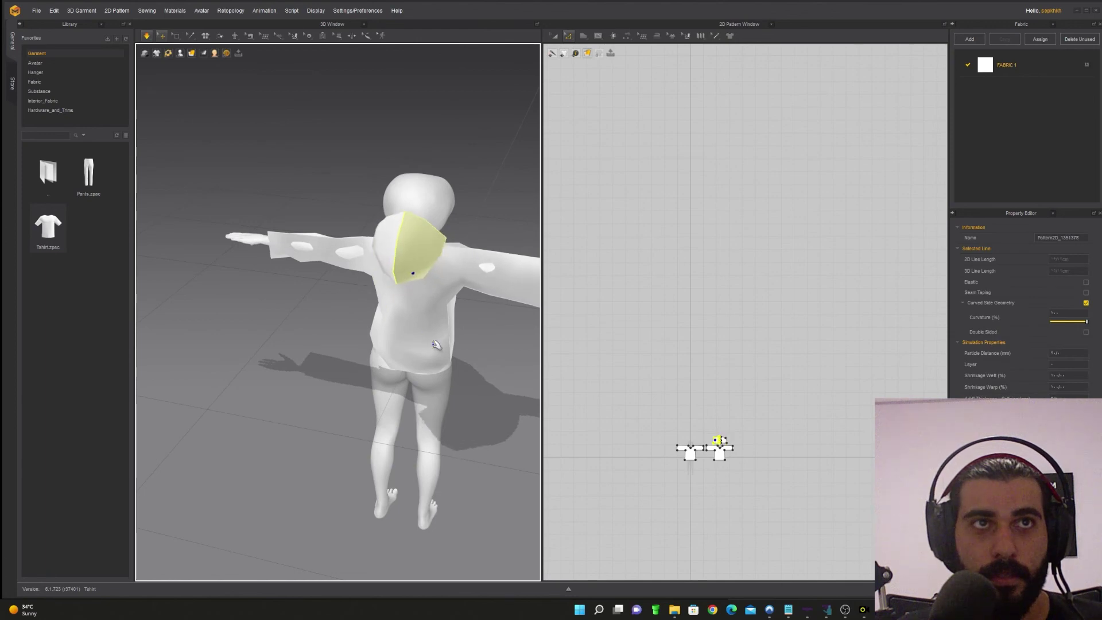
right_click_drag(471, 379, 445, 390)
right_click_drag(403, 390, 246, 367)
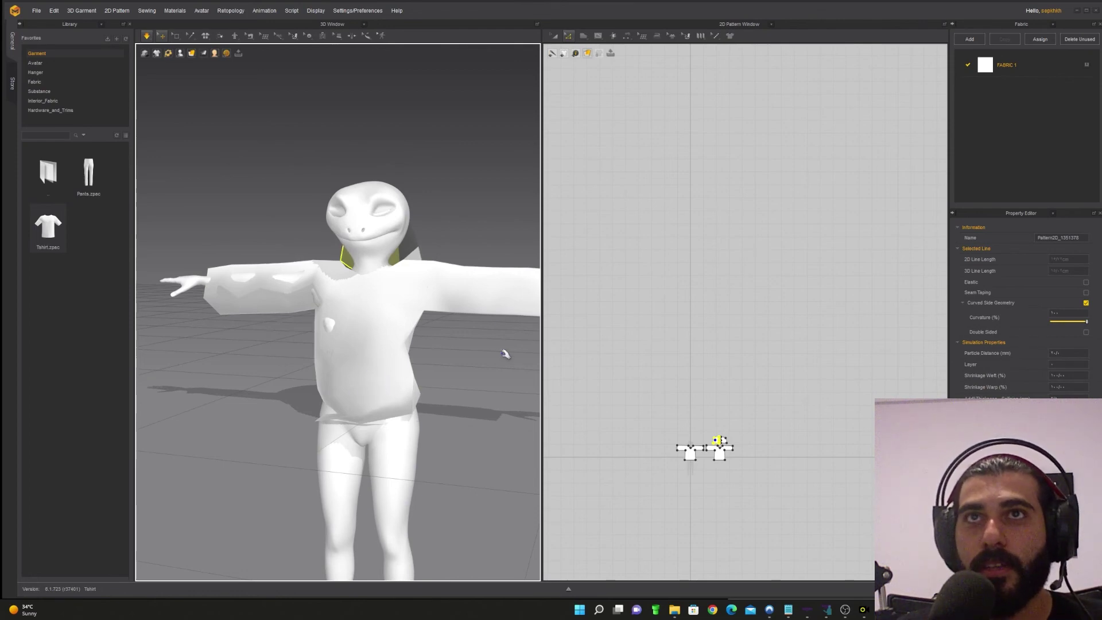
- Try sending the animation to its start again to return the draped shirt to its unsimulated state
left_click(263, 11)
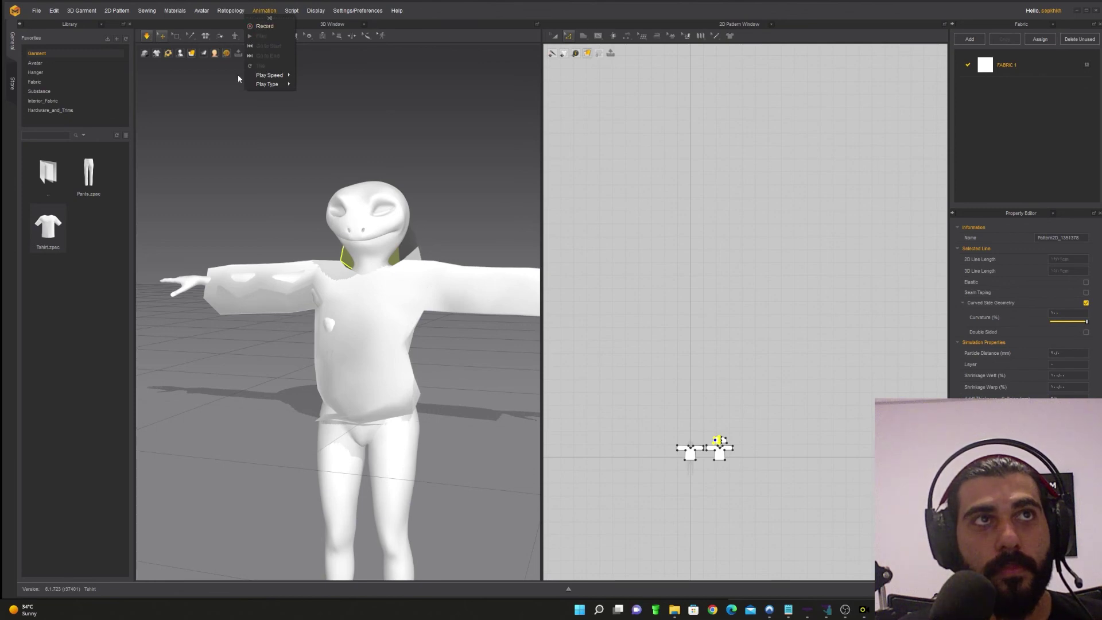
left_click(211, 147)
left_click(261, 11)
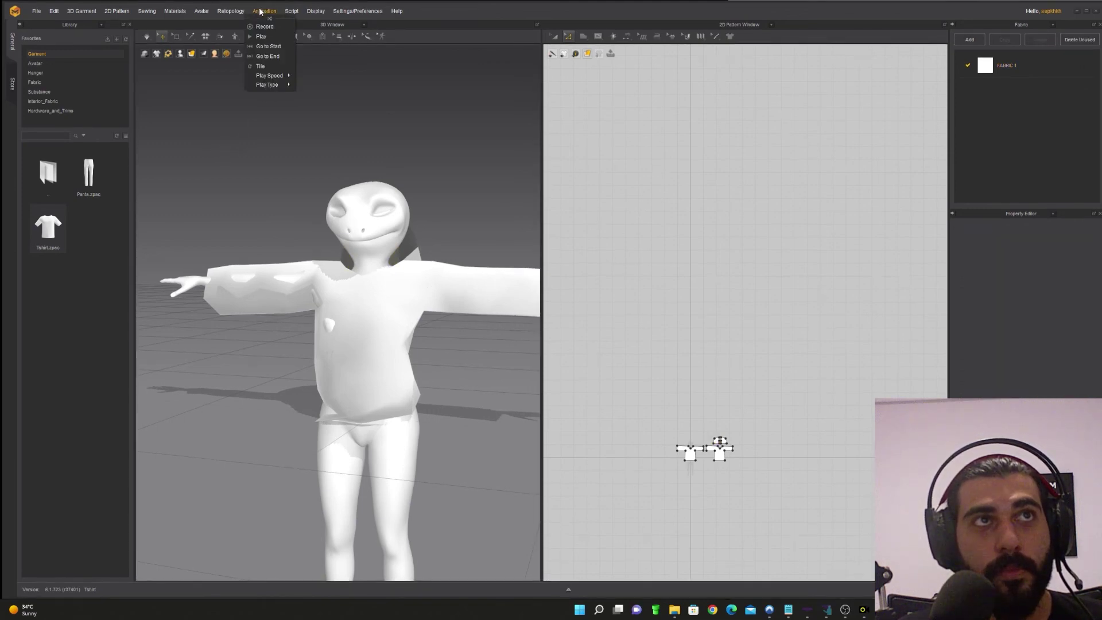
left_click(252, 47)
left_click(261, 11)
left_click(259, 46)
- Undo the recent changes back to before the oversized T-shirt patterns were deleted
key("ctrl+z")
key("ctrl+z")
key("ctrl+z")
key("ctrl+z")
key("ctrl+z")
key("ctrl+z")
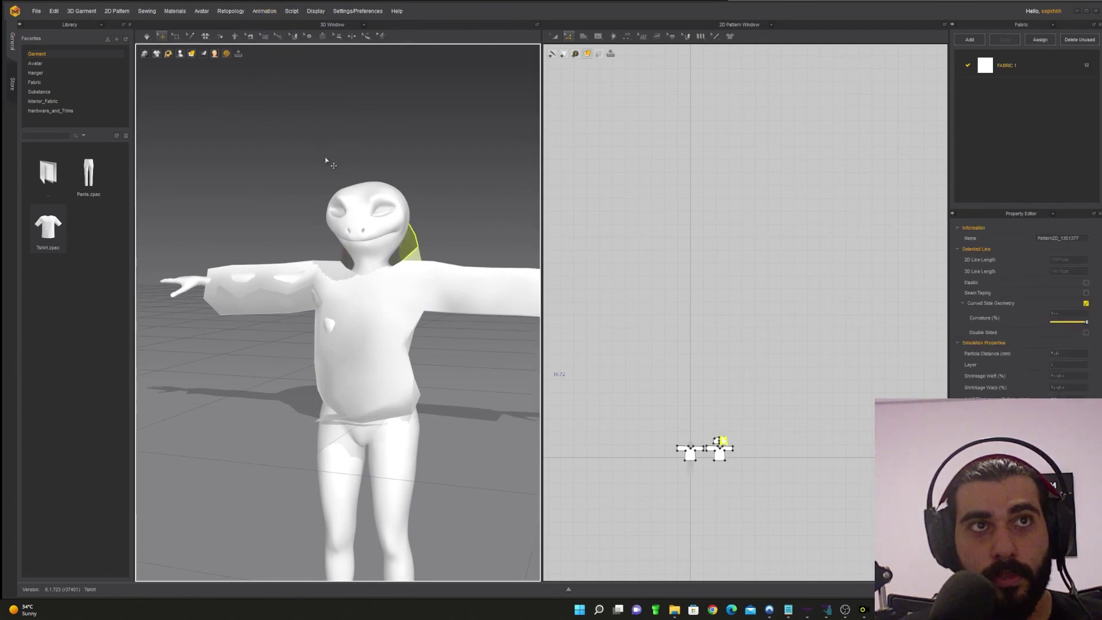
key("ctrl+z")
key("ctrl+z")
key("ctrl+z")
key("ctrl+z")
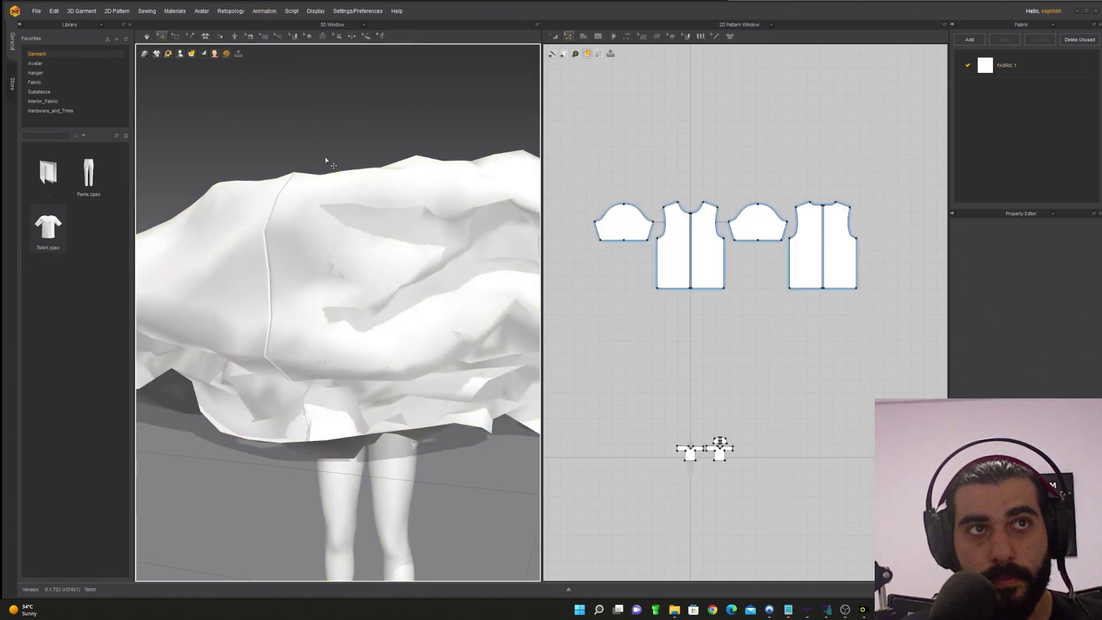
key("ctrl+z")
key("ctrl+z")
key("ctrl+z")
key("ctrl+z")
key("ctrl+z")
key("ctrl+z")
key("ctrl+z")
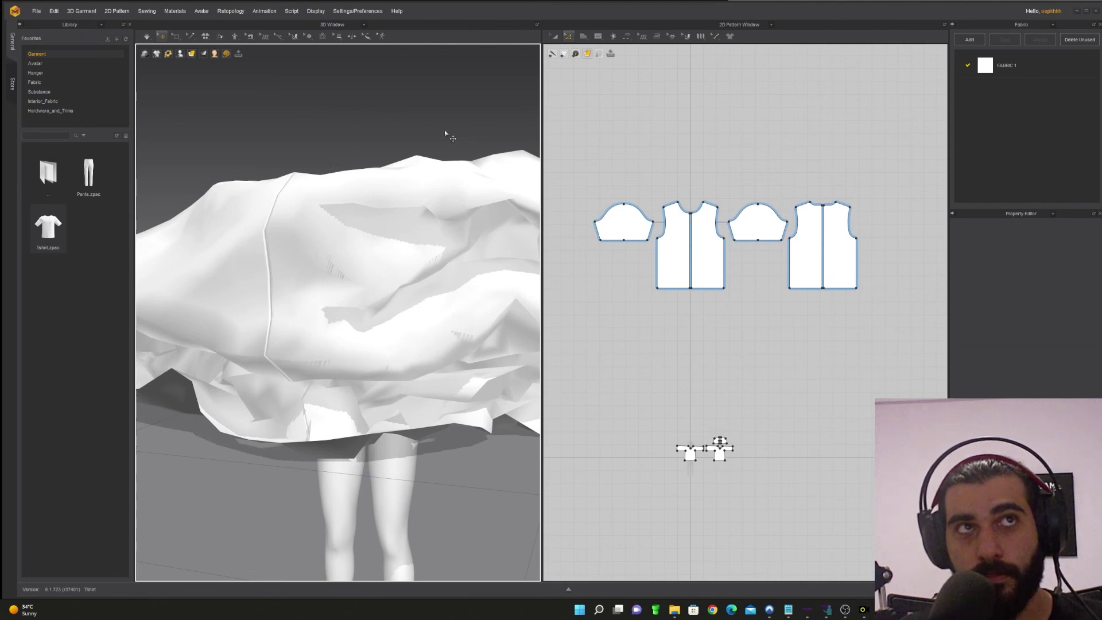
- Remove the restored oversized T-shirt body and sleeve patterns, keeping only the hooded shirt's pieces
left_click(554, 35)
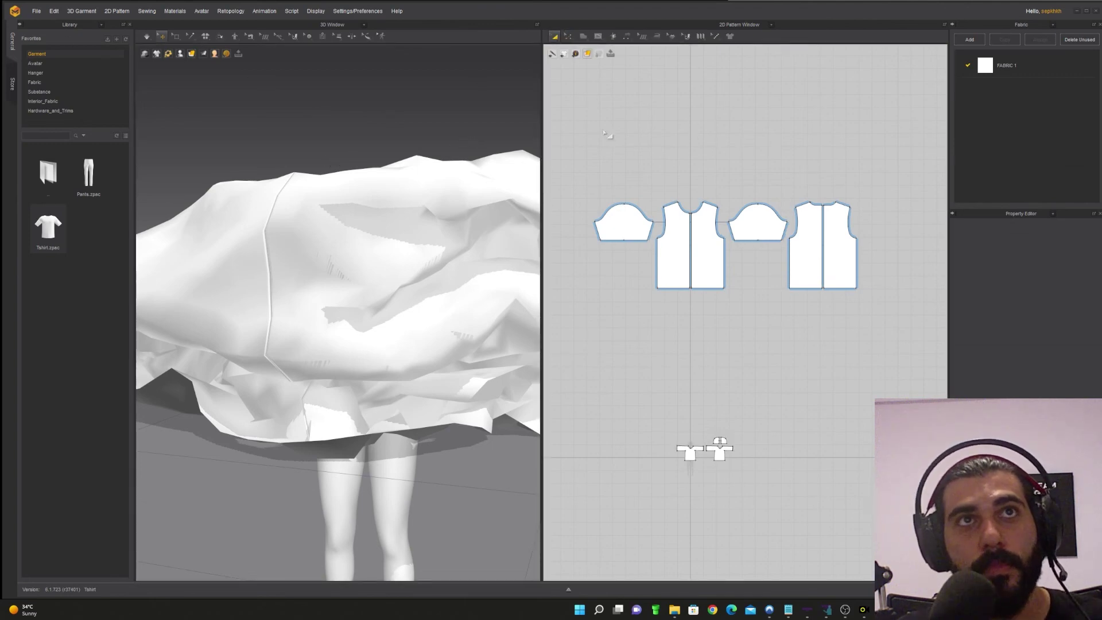
left_click(568, 36)
left_click_drag(591, 168, 868, 321)
key("Delete")
scroll(370, 317, "down", 2)
scroll(373, 321, "up", 3)
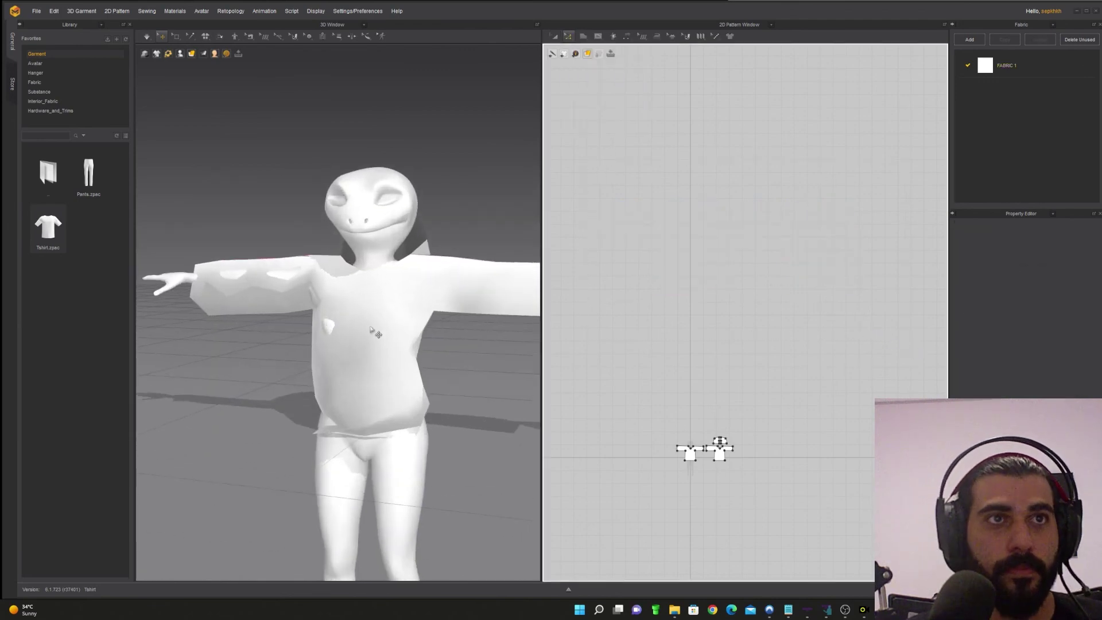
scroll(371, 393, "down", 3)
scroll(364, 397, "up", 3)
- Show the properties of FABRIC 1, and select all the hooded shirt's front, back and hood patterns together
left_click_drag(750, 427, 675, 488)
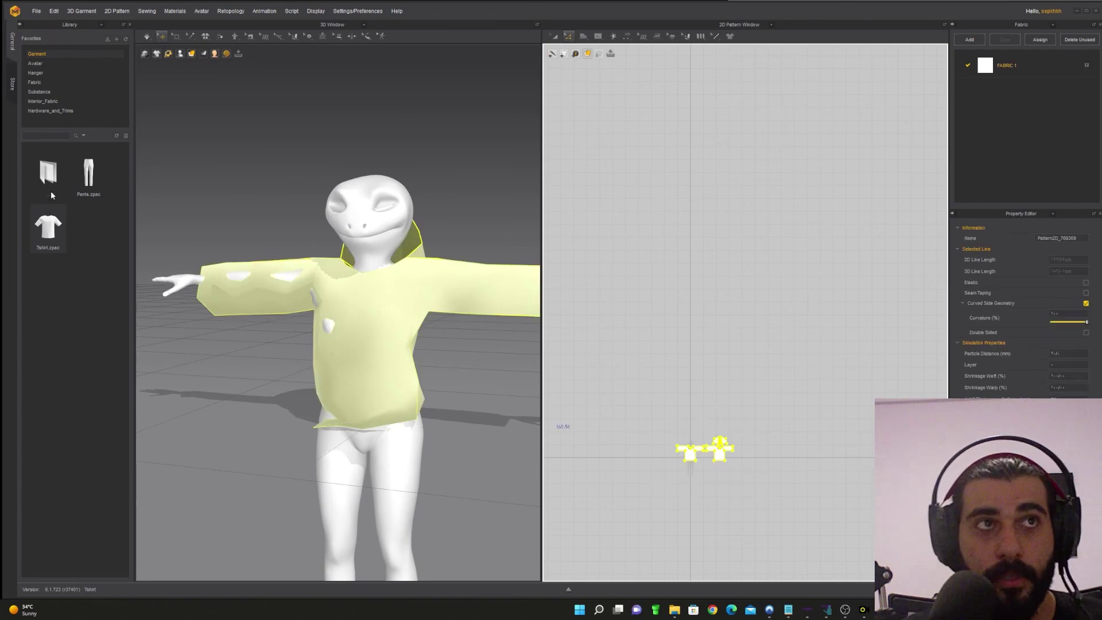
left_click(1017, 71)
scroll(241, 357, "down", 5)
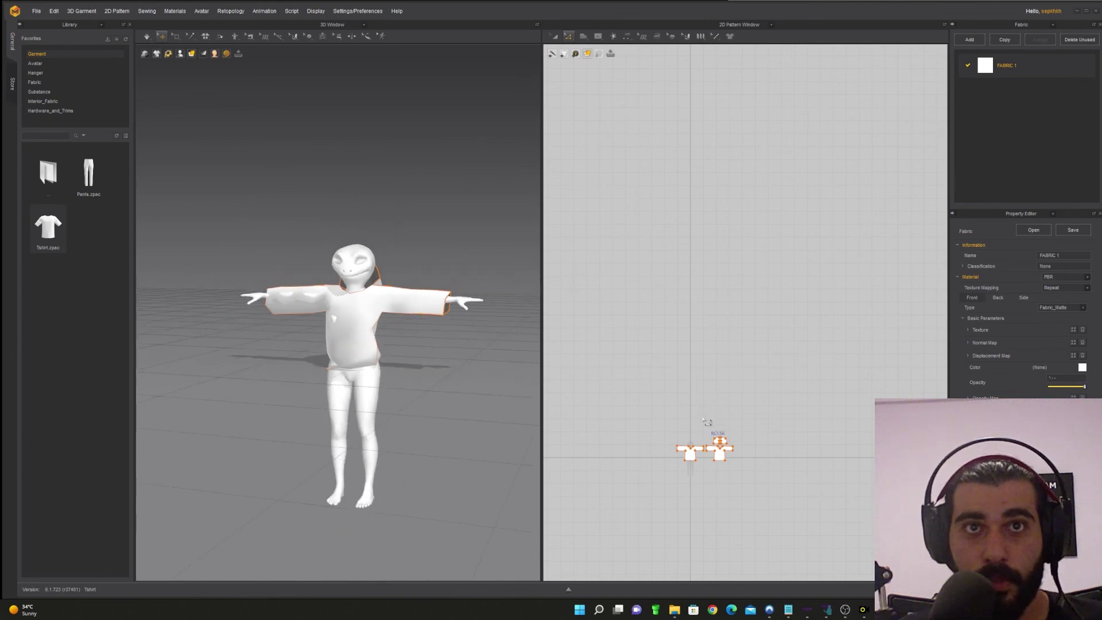
left_click(568, 37)
left_click_drag(664, 425, 756, 485)
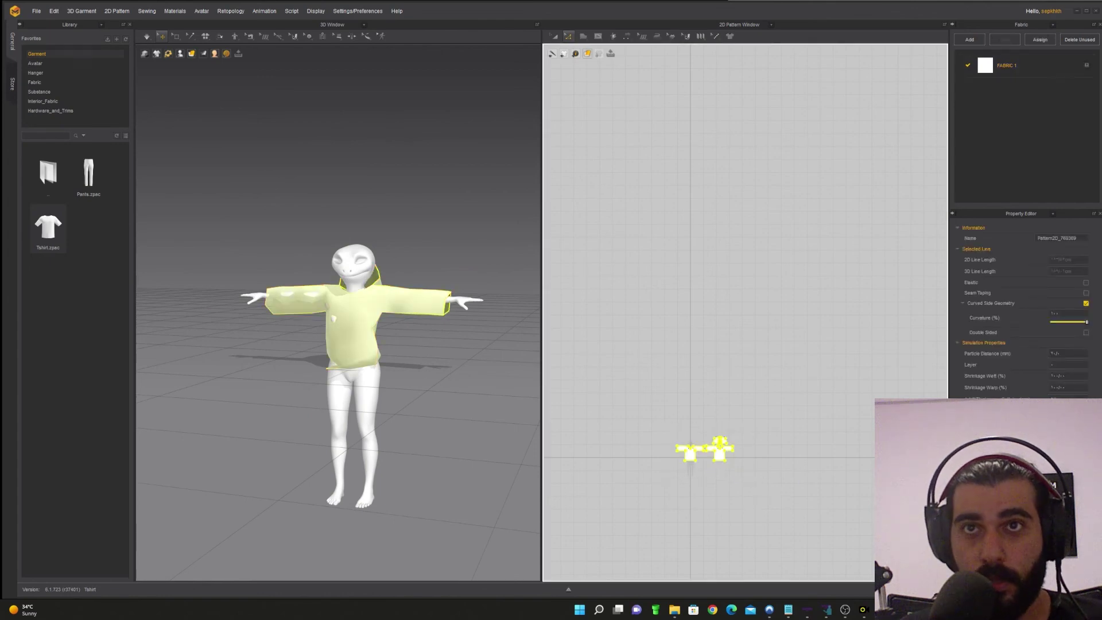